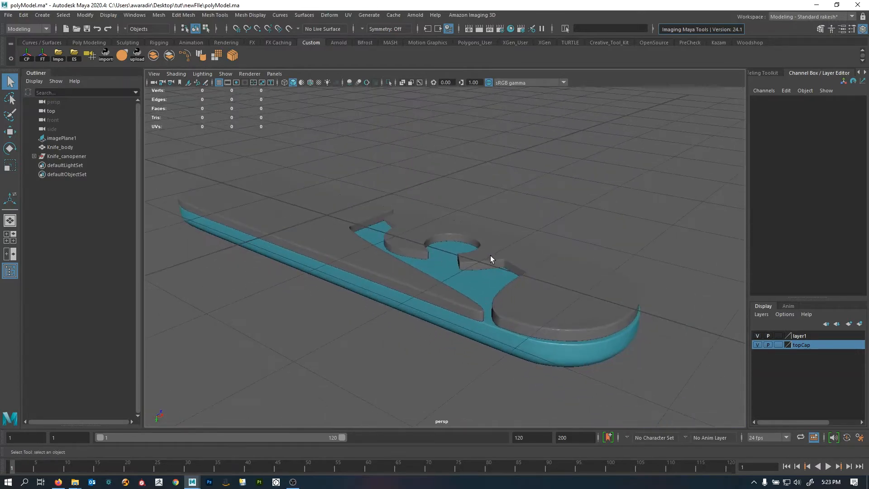
- Hide the topCap and layer1 display layers to clear the knife geometry from the scene
alt+drag(491, 259, 583, 349)
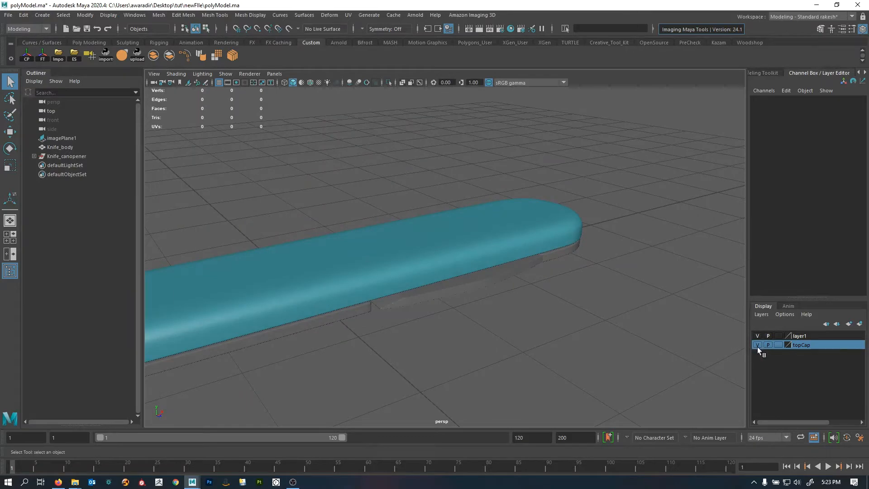
click(757, 346)
click(757, 336)
alt+drag(570, 314, 437, 298)
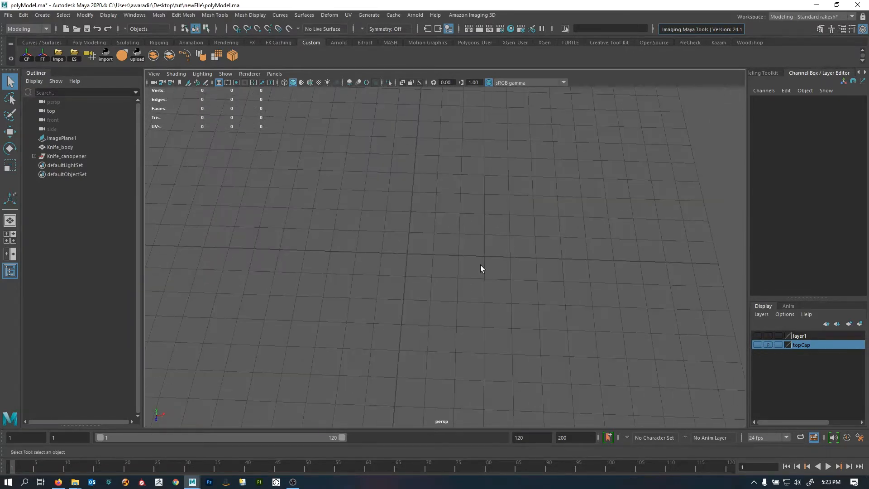
- Switch to File Explorer, browse the reference images and select Reference_0003_Knife_lgblade in the jpeg folder
key(alt+Tab)
key(alt+Tab)
key(alt+Tab)
key(Tab)
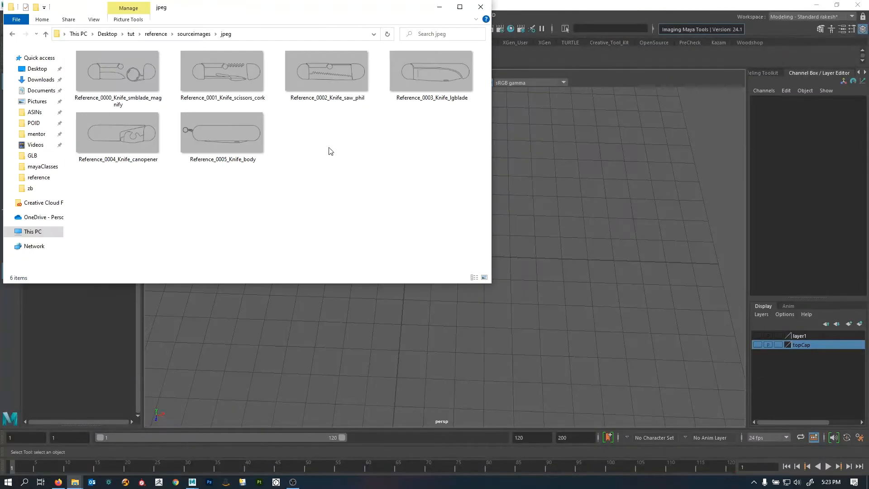
drag(228, 213, 276, 140)
drag(119, 190, 176, 135)
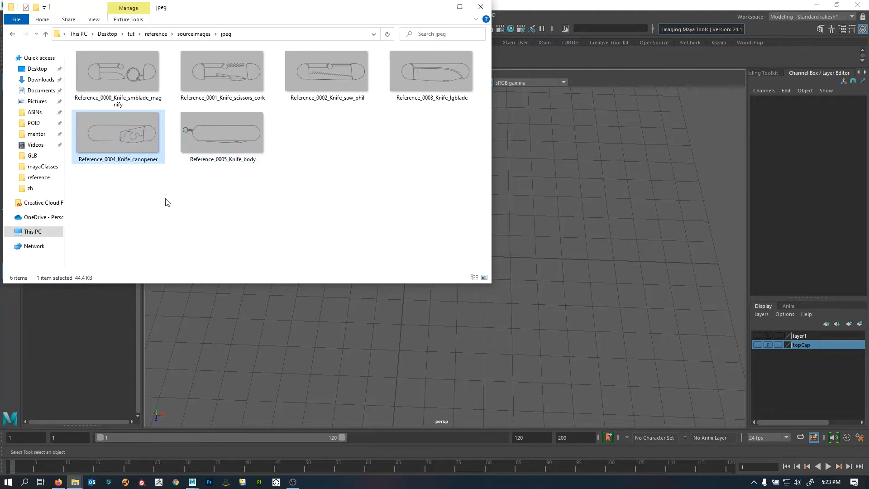
drag(156, 198, 214, 152)
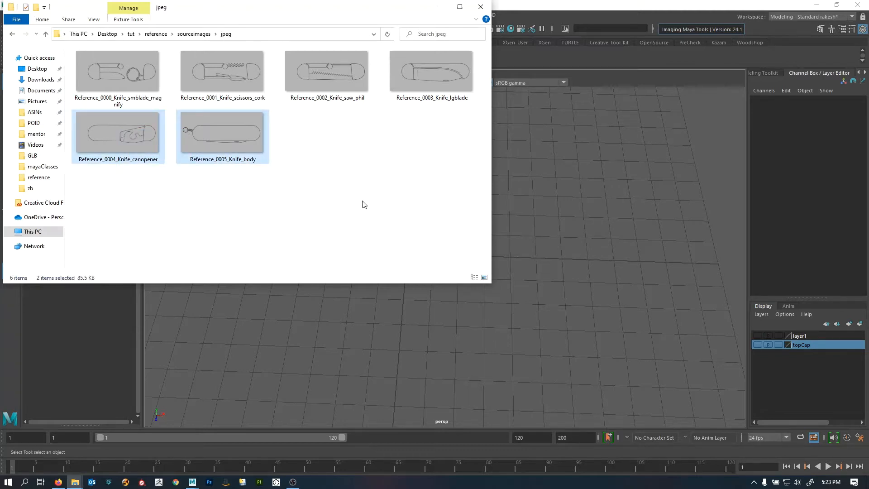
key(alt+Up)
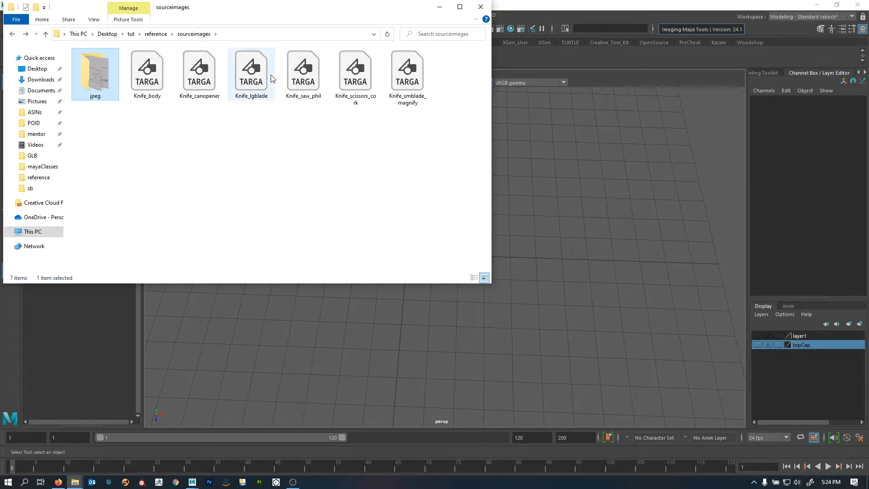
double_click(98, 66)
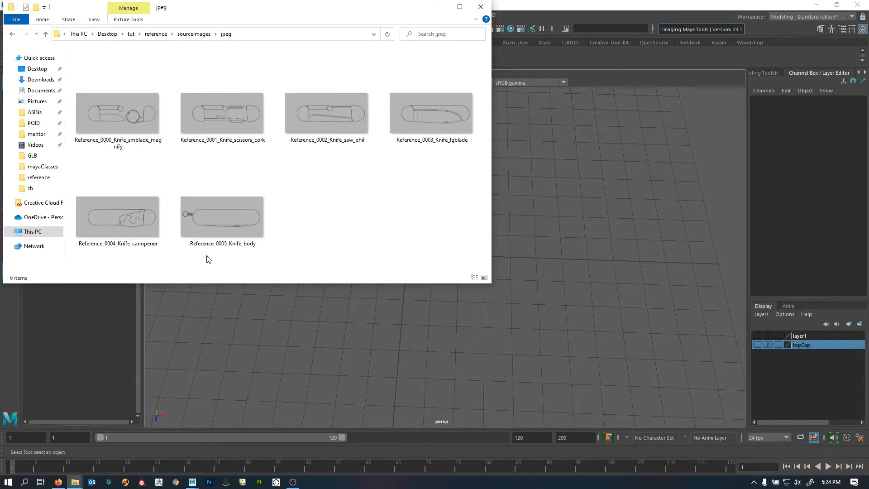
click(447, 118)
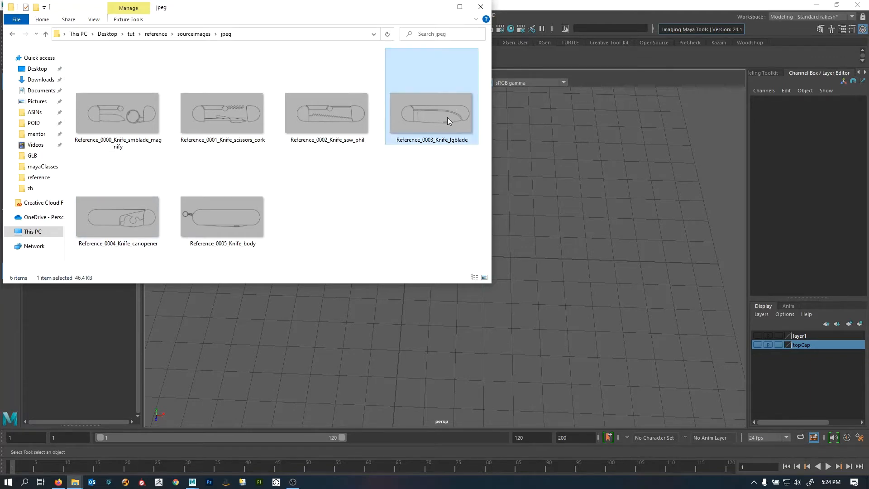
- Return to Maya, display the top view and open the attributes of the reference image plane
click(525, 231)
key(space)
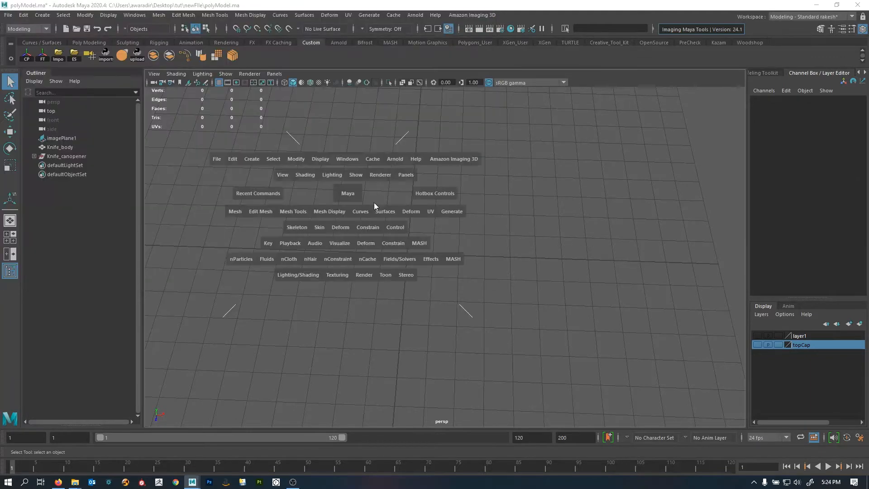
key(space)
scroll(453, 263, down, 3)
alt+right_drag(453, 259, 545, 285)
alt+middle_drag(545, 285, 441, 263)
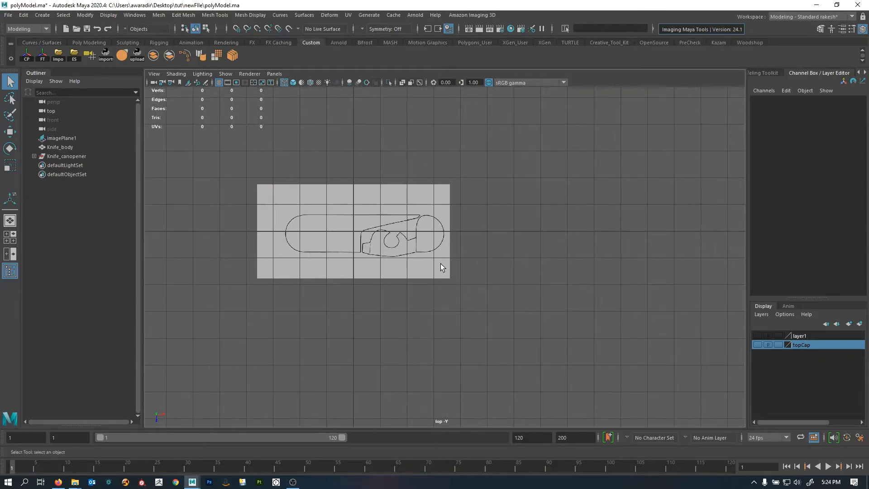
drag(486, 264, 441, 304)
alt+right_drag(440, 303, 535, 281)
alt+middle_drag(535, 280, 539, 288)
key(ctrl+a)
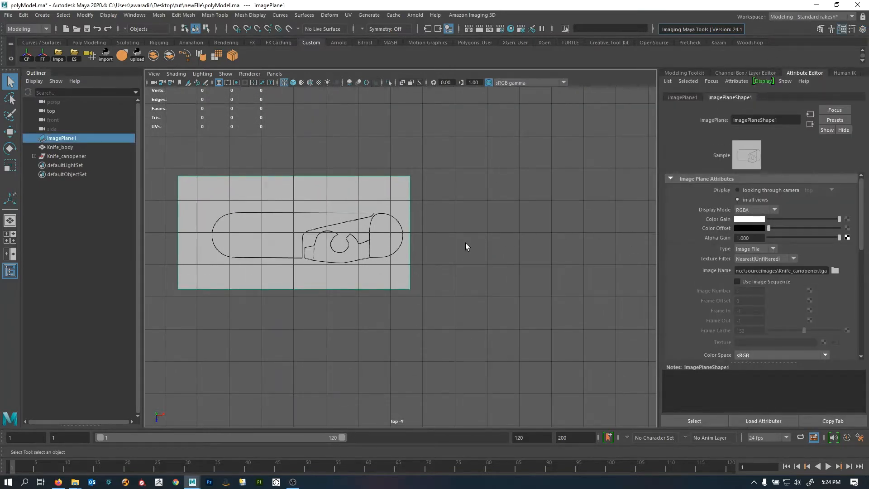
- Replace the image plane's can opener picture with Reference_0003_Knife_lgblade.jpg
alt+middle_drag(406, 266, 471, 263)
alt+right_drag(471, 262, 475, 291)
alt+middle_drag(475, 291, 516, 289)
drag(507, 282, 529, 299)
click(835, 270)
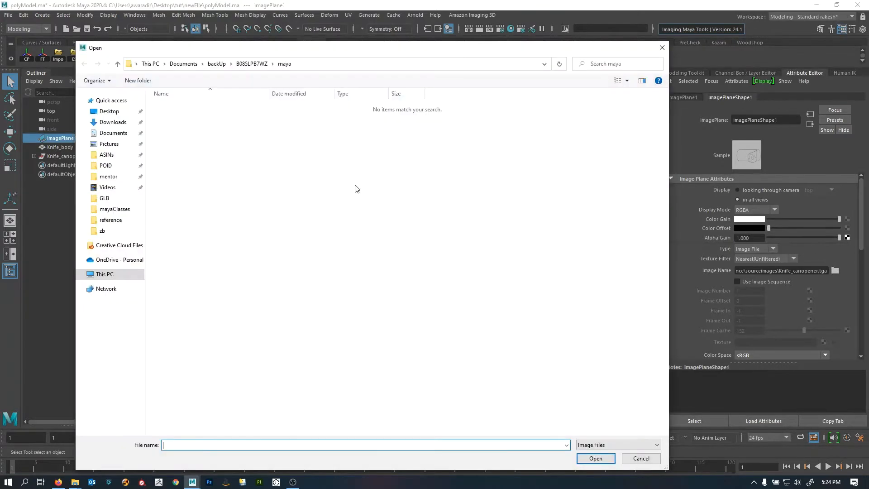
text("C:\Users\awaradir\Desktop\tut\reference\sourceimages\jpeg\Reference_0003_Knife_lgblade.jpg")
key(Return)
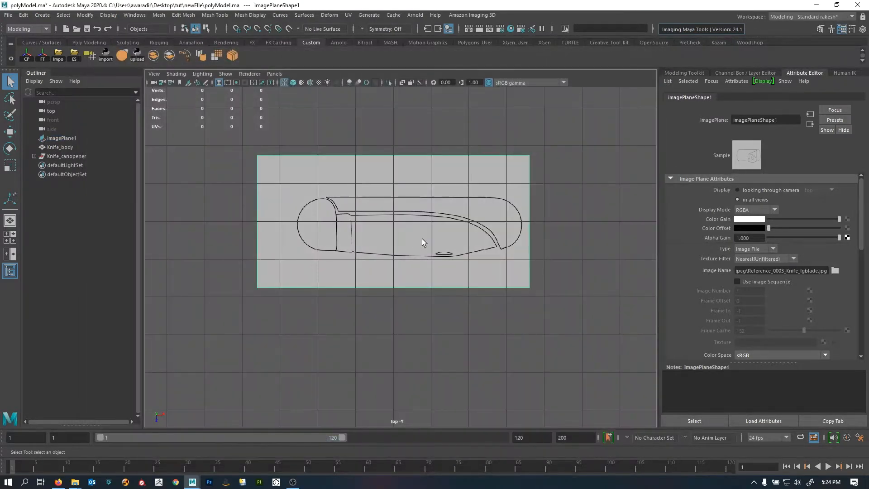
- Arrange the workspace as two panes side by side, with the top view beside the perspective view
alt+right_drag(376, 232, 410, 249)
alt+middle_drag(409, 248, 407, 272)
alt+right_drag(473, 260, 508, 251)
alt+middle_drag(508, 251, 497, 280)
key(space)
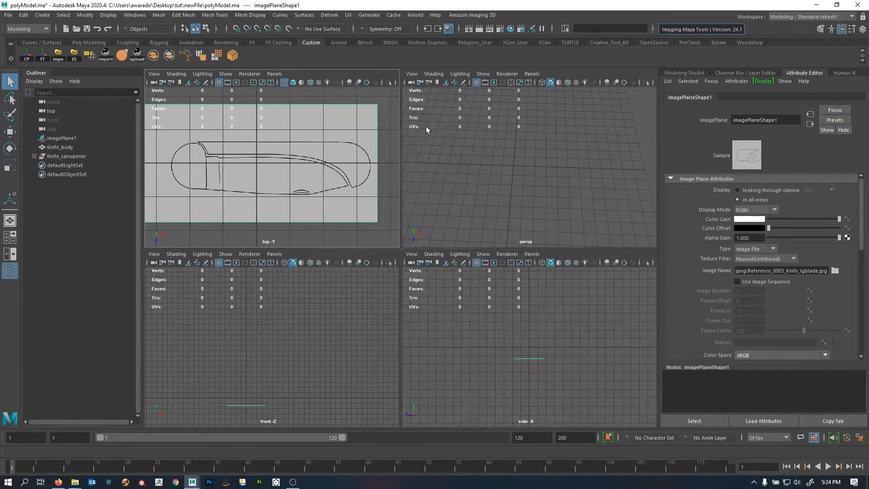
click(532, 74)
mouse_move(590, 141)
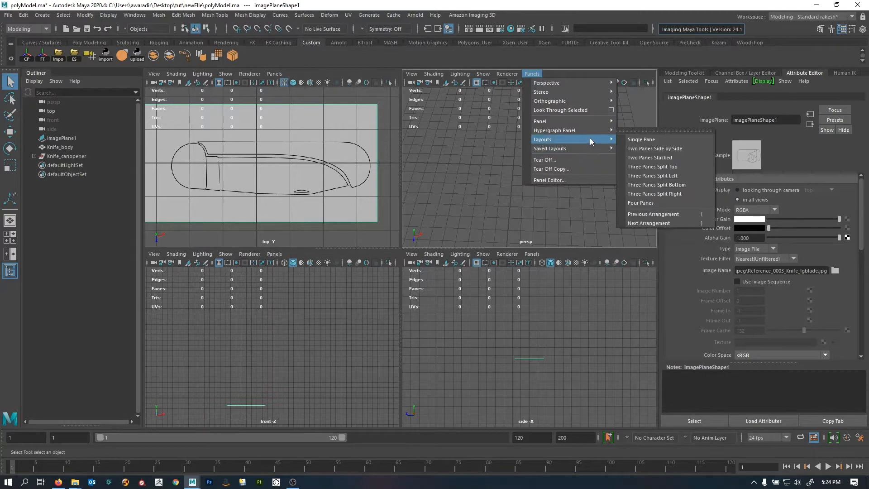
click(668, 148)
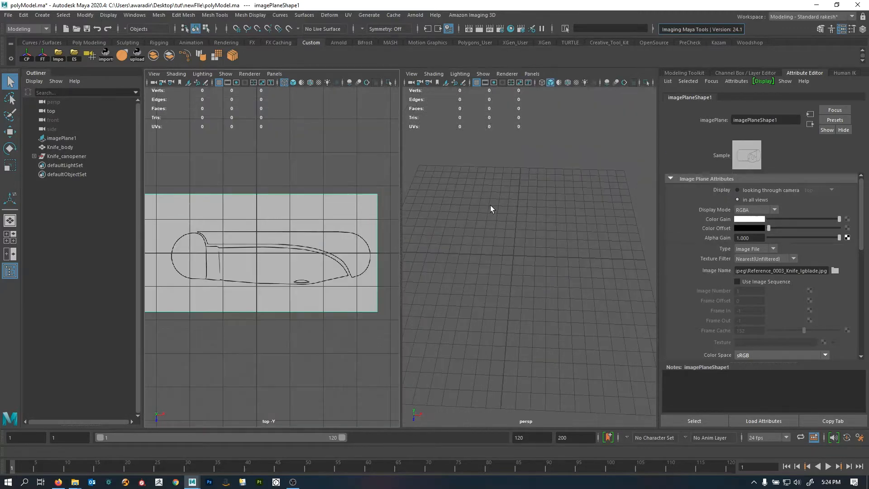
- Examine the large blade outline on the reference image in full-screen view
key(ctrl+space)
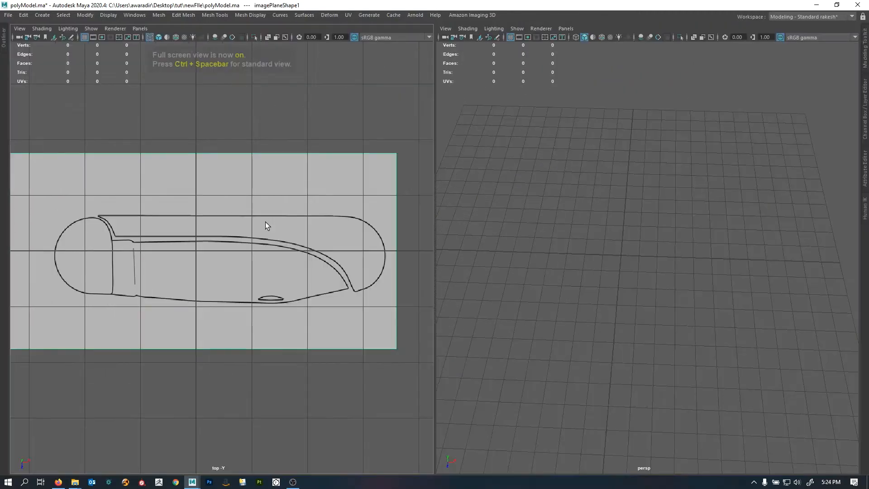
scroll(267, 233, down, 2)
alt+right_drag(269, 235, 405, 256)
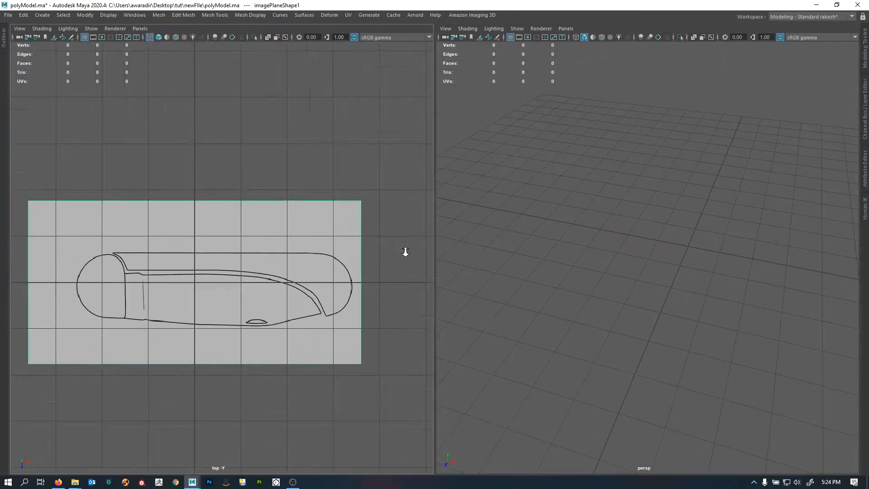
alt+right_drag(406, 252, 427, 259)
alt+middle_drag(261, 261, 299, 237)
alt+right_drag(285, 222, 283, 238)
alt+middle_drag(283, 238, 277, 226)
mouse_move(278, 226)
alt+right_down()
mouse_move(195, 225)
mouse_move(343, 240)
mouse_move(189, 245)
mouse_move(168, 225)
mouse_move(119, 230)
alt+right_up()
alt+middle_drag(236, 234, 182, 245)
alt+right_drag(181, 245, 254, 243)
key(ctrl+space)
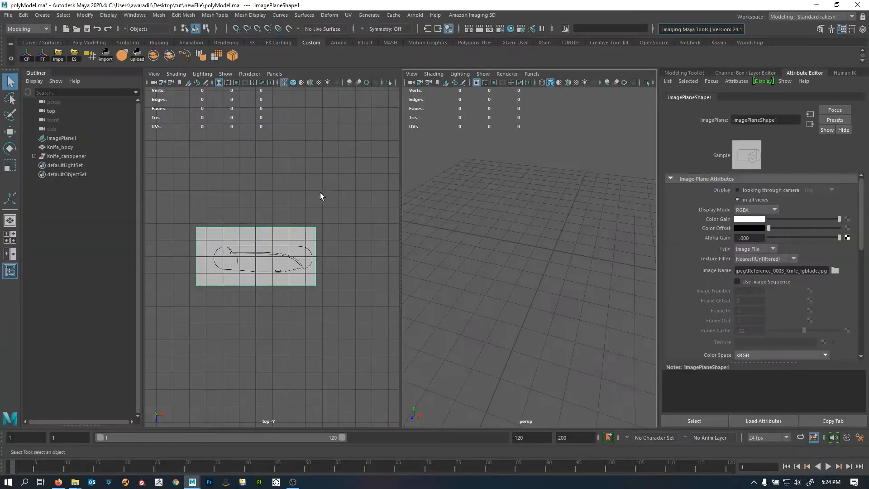
- Show layer1 again and duplicate the can opener mesh at its current position
key(ctrl+a)
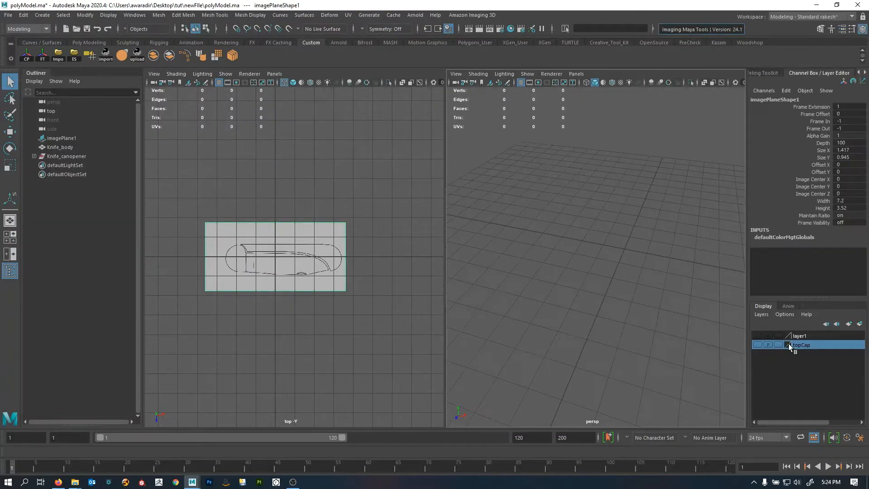
click(758, 344)
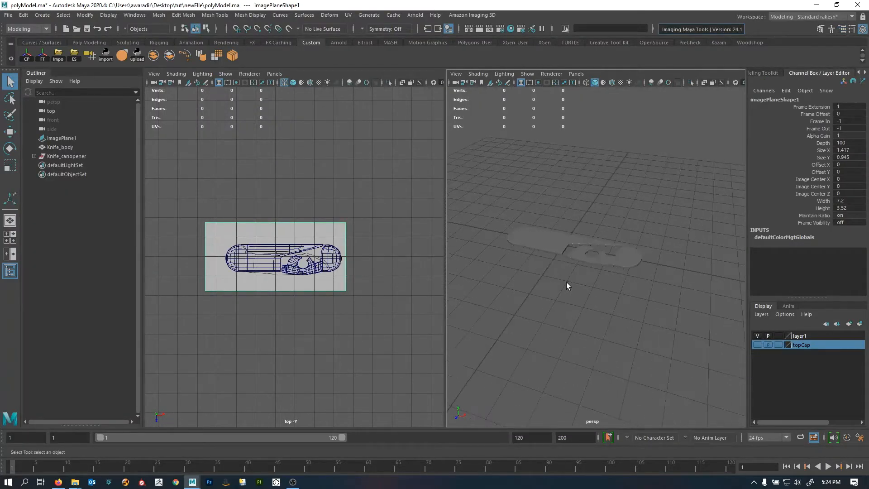
alt+right_drag(566, 281, 709, 308)
click(640, 279)
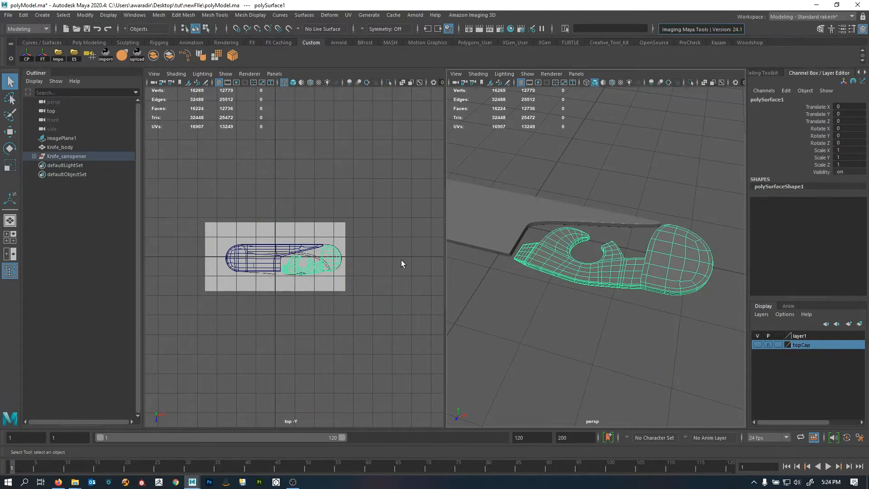
alt+right_drag(700, 260, 723, 267)
key(ctrl+d)
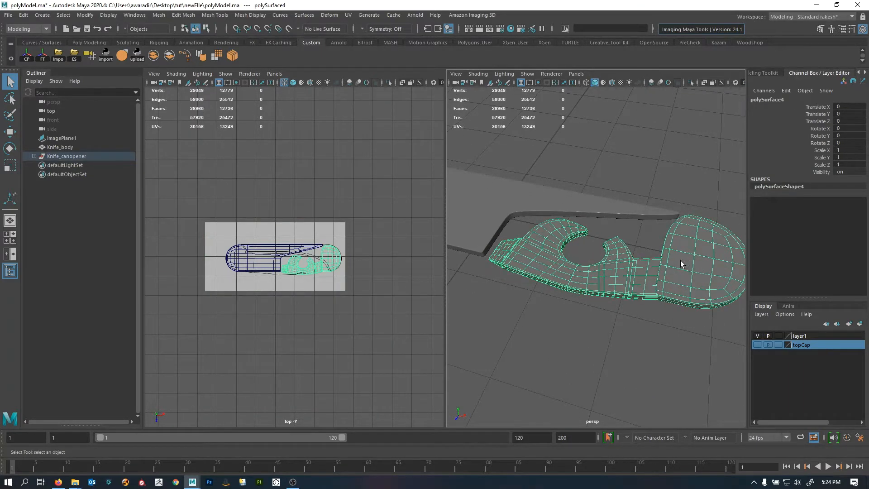
- Try to remove the duplicated can opener mesh from layer1 and hide that layer
click(805, 337)
right_click(804, 337)
click(815, 369)
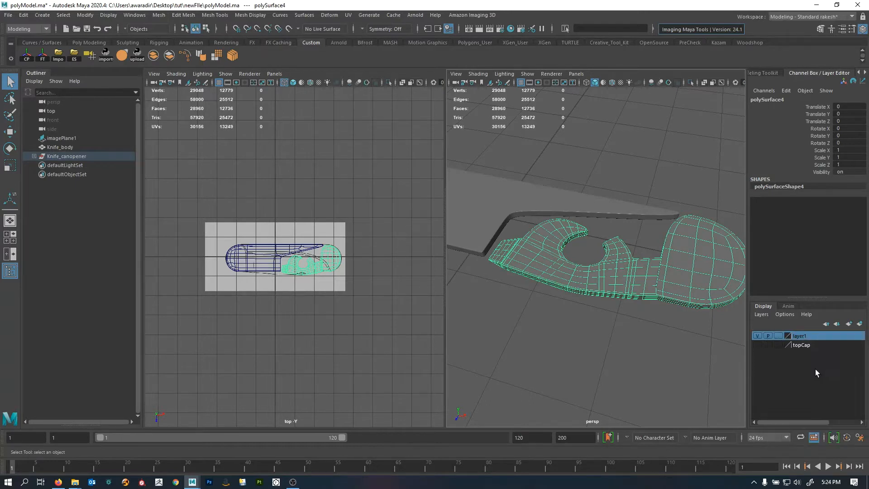
click(758, 336)
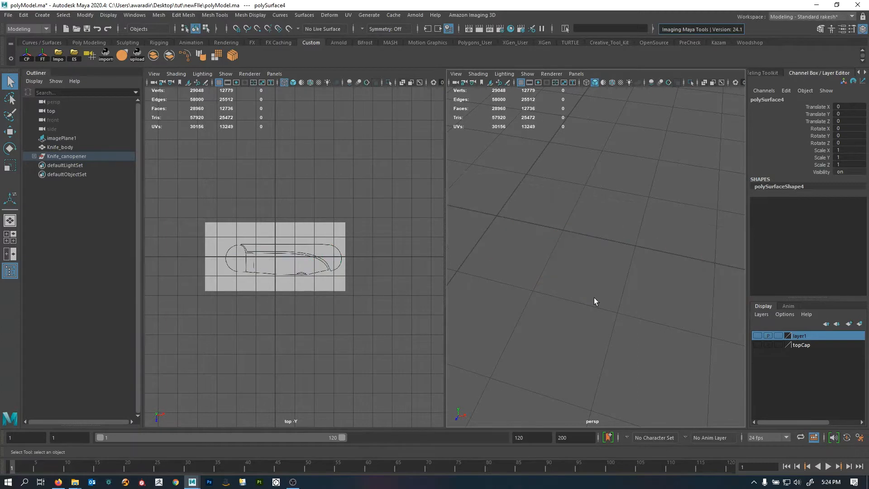
right_click(820, 337)
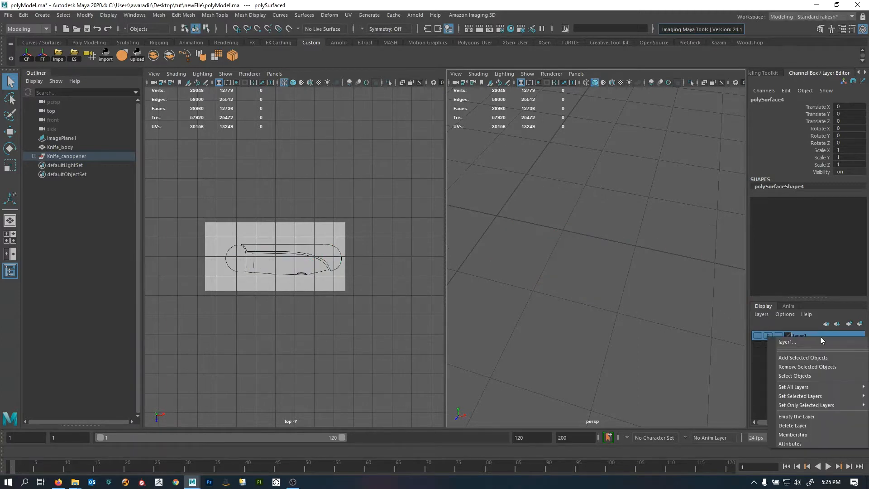
click(828, 366)
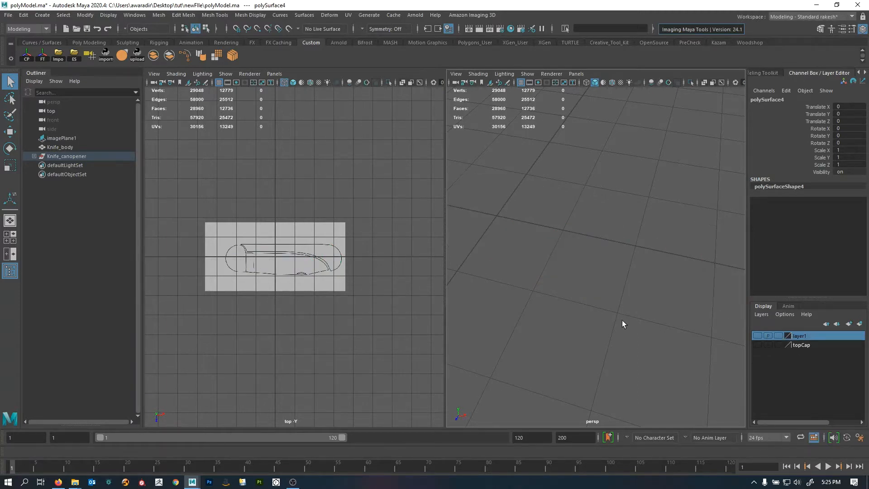
- Select polySurface4 inside the Knife_canopener group and try to remove it from layer1
click(34, 156)
click(68, 183)
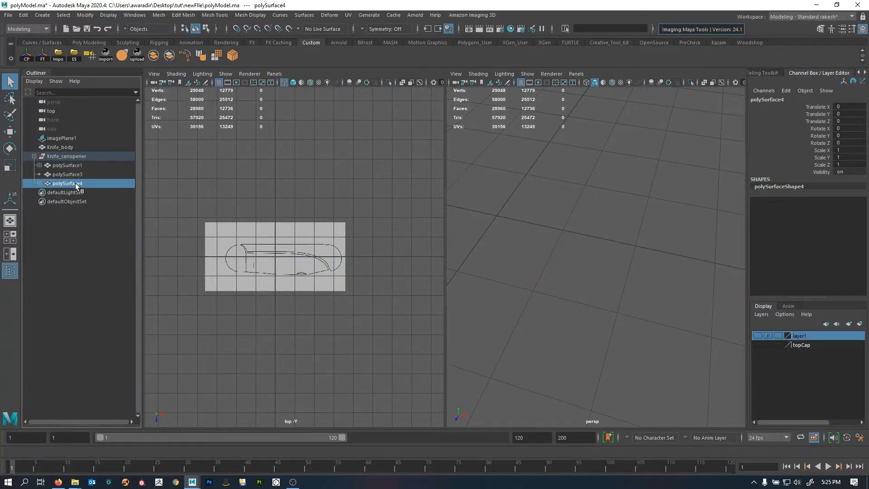
right_click(804, 338)
click(813, 367)
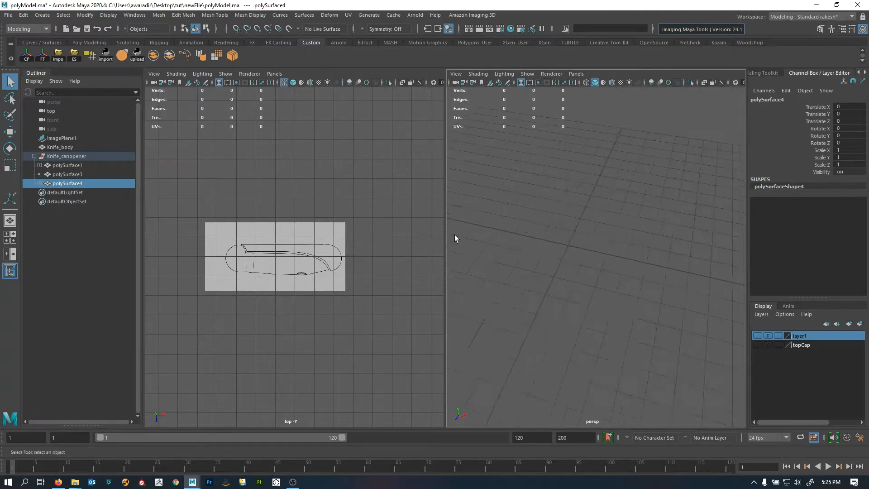
- Isolate the selected polySurface4 in the perspective view to check its visibility, and restore the normal display
alt+drag(454, 235, 590, 164)
click(691, 83)
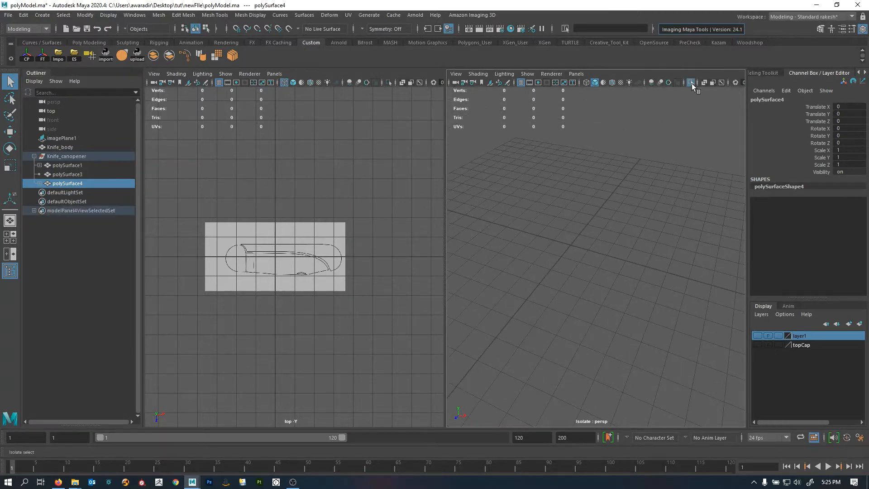
click(691, 84)
click(691, 83)
click(691, 83)
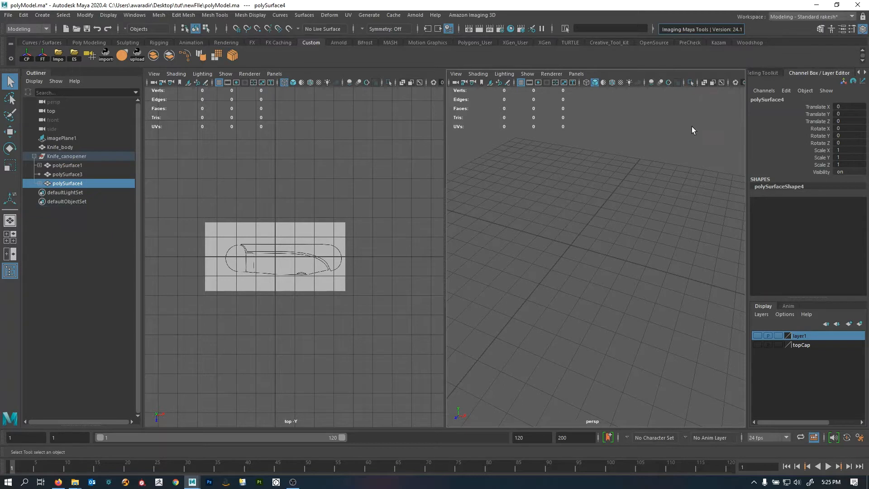
- Show layer1 and raise the duplicated can opener mesh to about 1.652 in Translate Y
click(769, 335)
click(757, 335)
scroll(621, 266, up, 3)
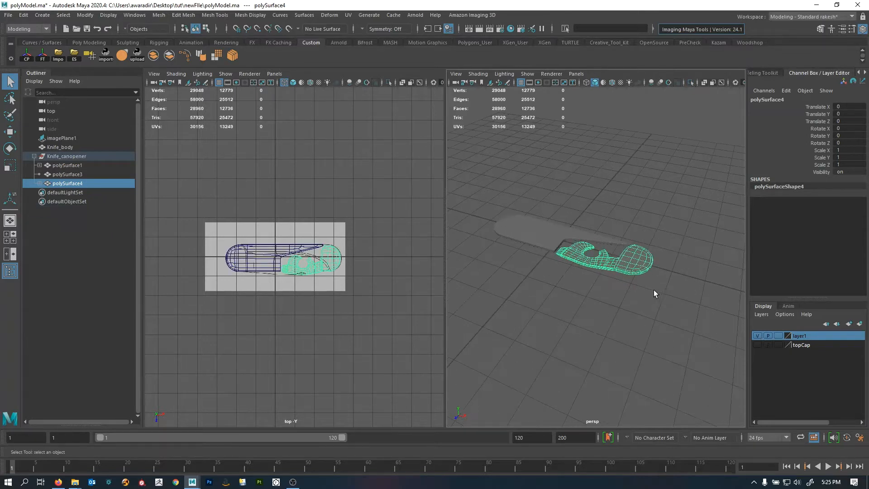
key(w)
drag(640, 190, 644, 127)
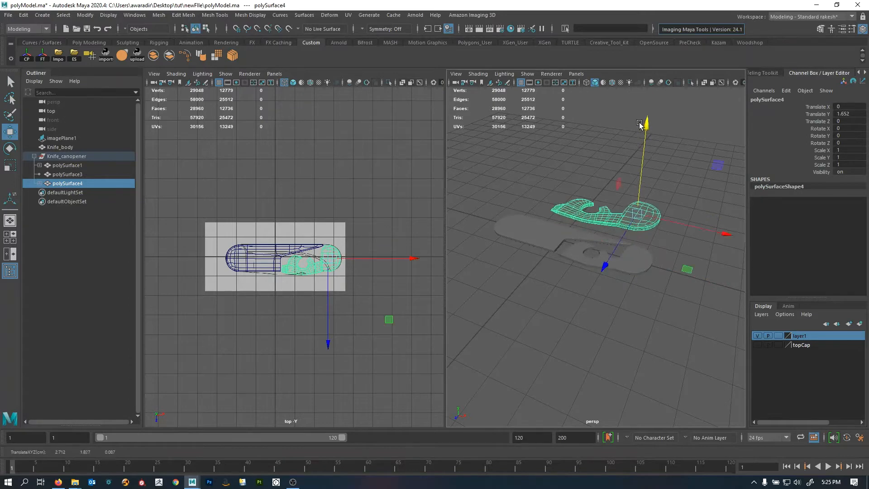
- Hide layer1 and try to remove the selected polySurface4 from that layer
scroll(674, 285, up, 5)
alt+drag(679, 293, 664, 278)
click(756, 335)
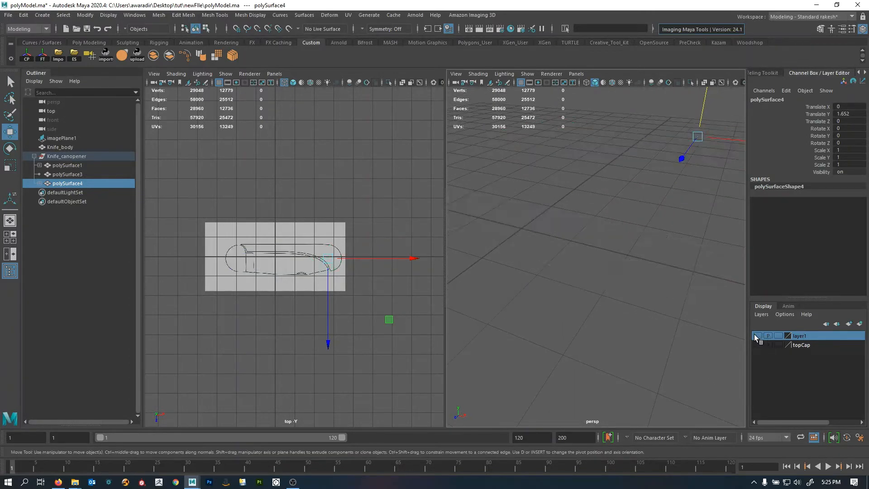
right_click(799, 336)
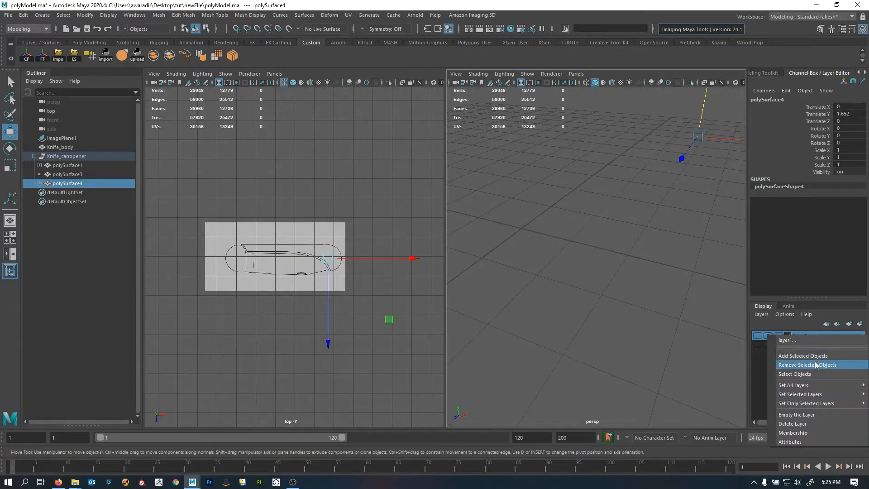
click(815, 365)
- Unparent polySurface4 from the Knife_canopener group in the maximized perspective view
scroll(608, 224, up, 3)
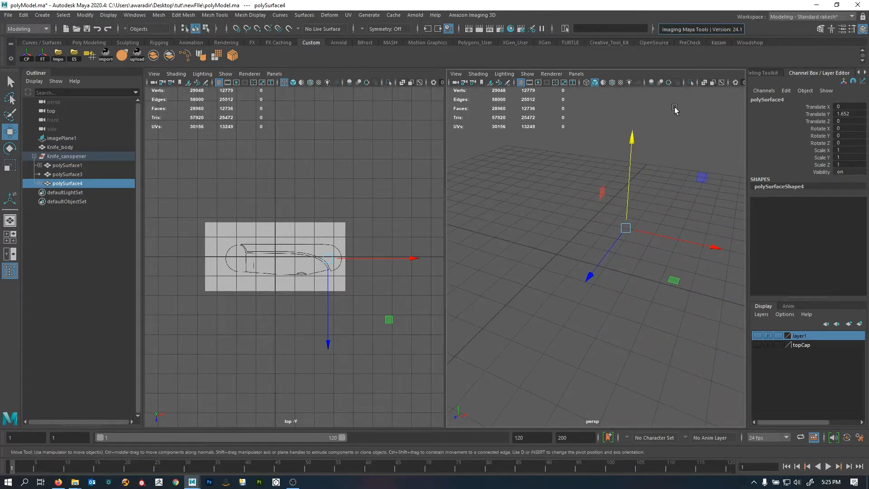
alt+drag(611, 184, 555, 211)
key(space)
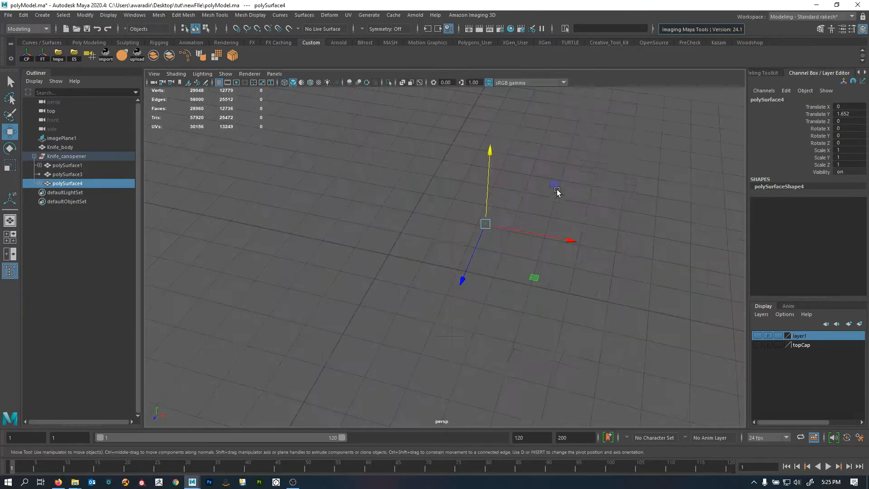
scroll(345, 250, down, 4)
alt+drag(345, 250, 362, 233)
click(385, 247)
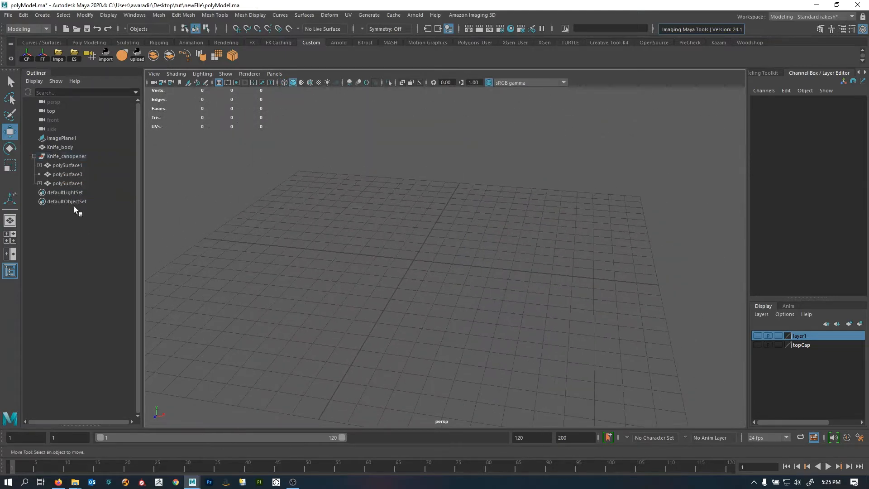
click(81, 183)
click(81, 173)
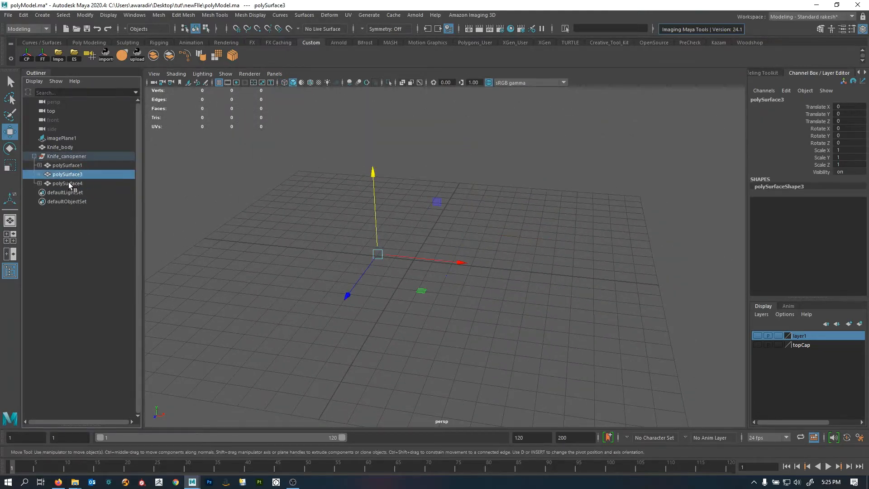
click(71, 183)
key(shift+p)
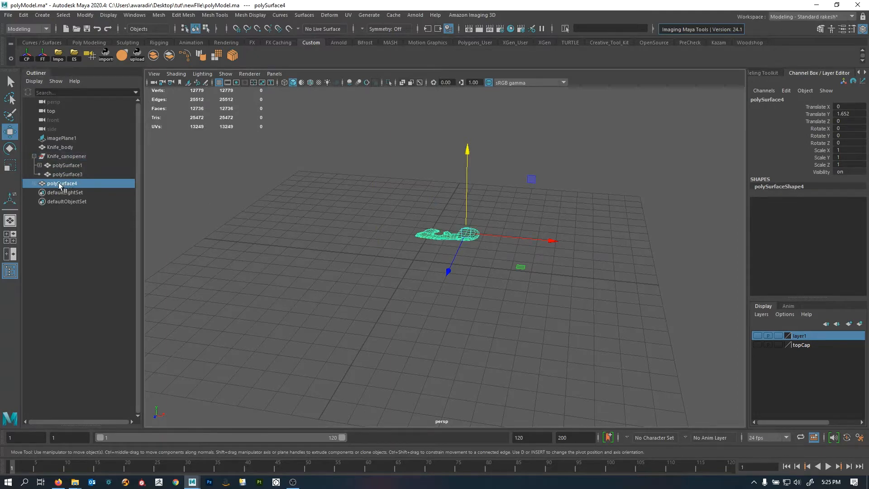
drag(59, 183, 68, 185)
click(422, 298)
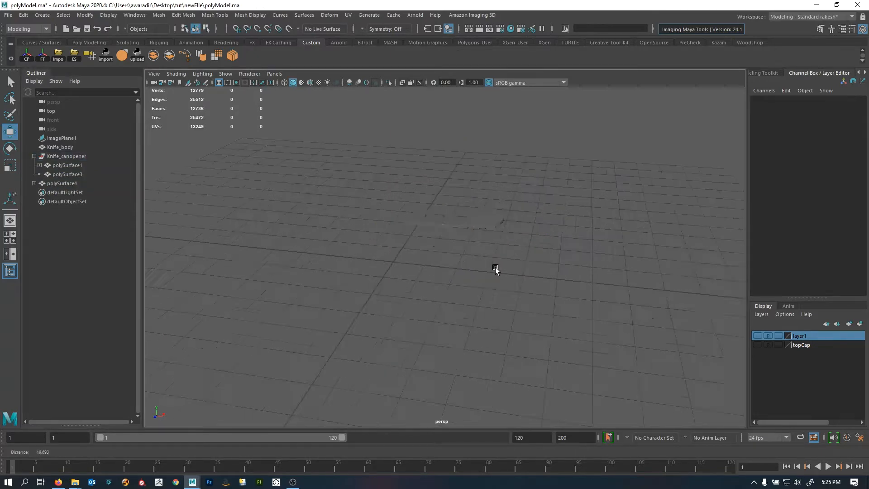
- Set Translate Y of the duplicated can opener mesh polySurface4 to 0
scroll(495, 267, up, 5)
click(492, 205)
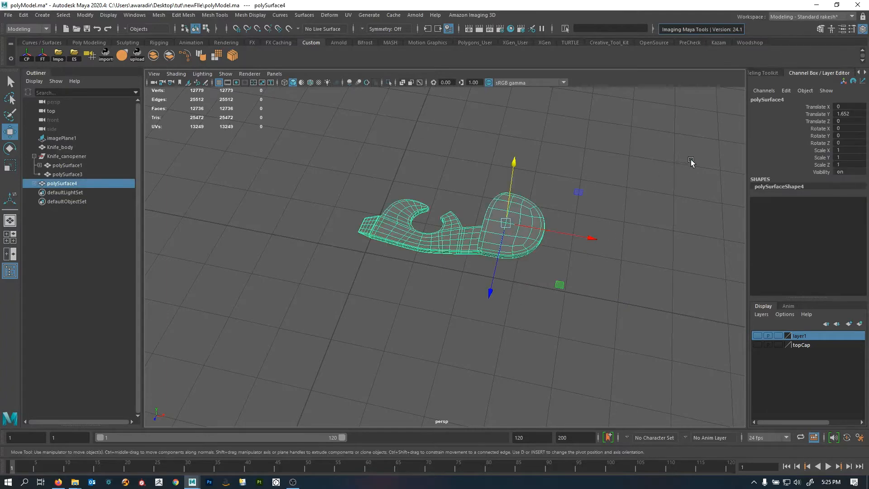
double_click(858, 115)
text(0)
key(Return)
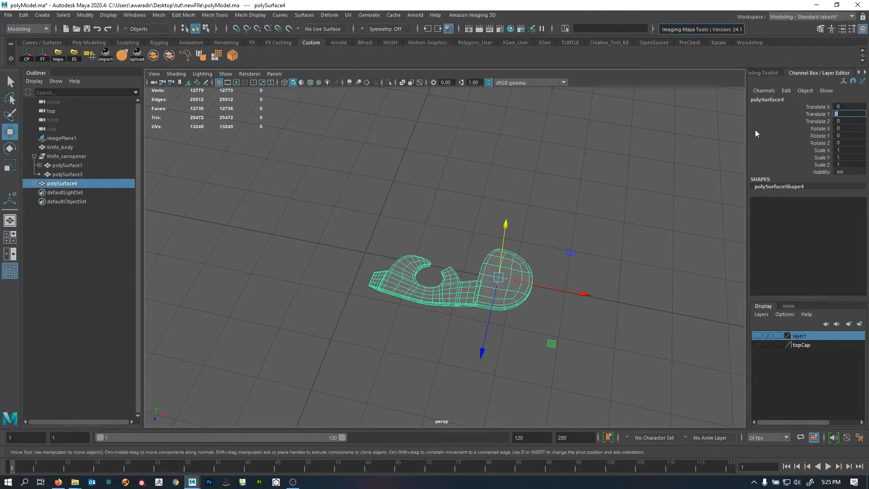
click(485, 180)
- Maximize the top view and select the duplicated can opener mesh over the reference image
key(space)
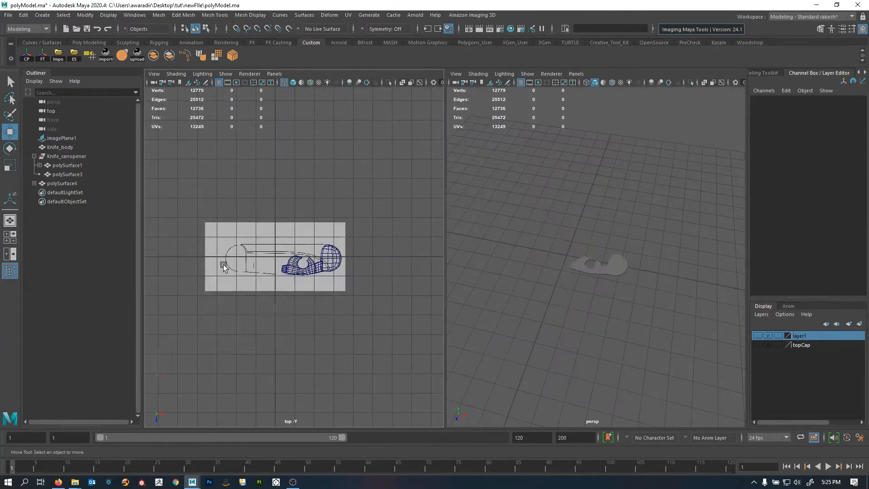
key(space)
scroll(519, 301, up, 5)
drag(620, 217, 673, 262)
scroll(607, 268, down, 5)
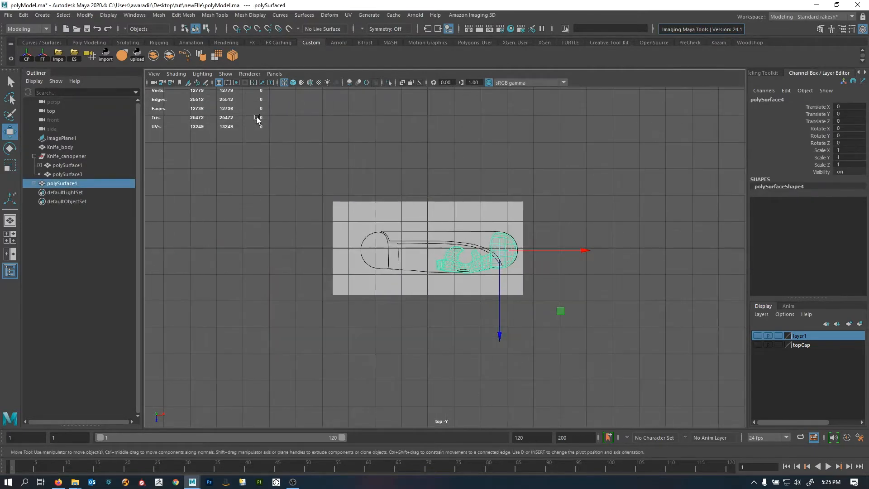
alt+middle_drag(509, 249, 459, 264)
scroll(459, 264, up, 4)
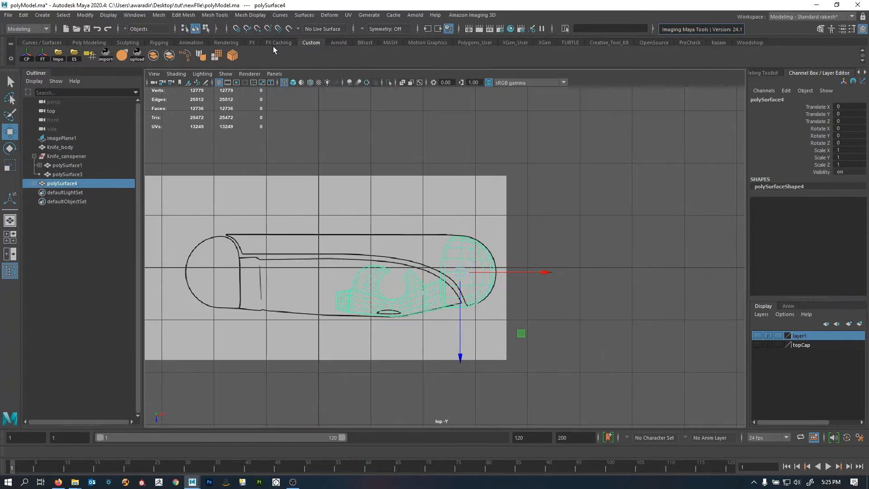
- Try to separate polySurface4 into individual meshes, and undo the last operation
click(158, 15)
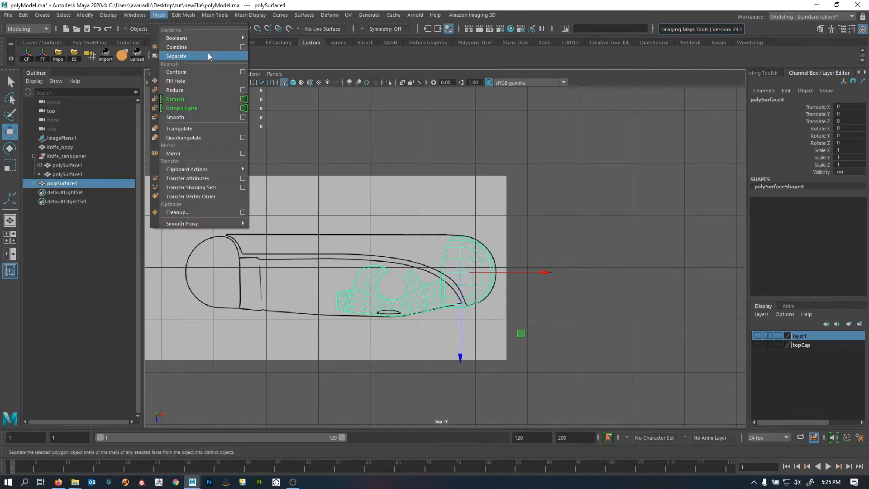
click(207, 54)
alt+middle_drag(486, 353, 500, 332)
key(ctrl+z)
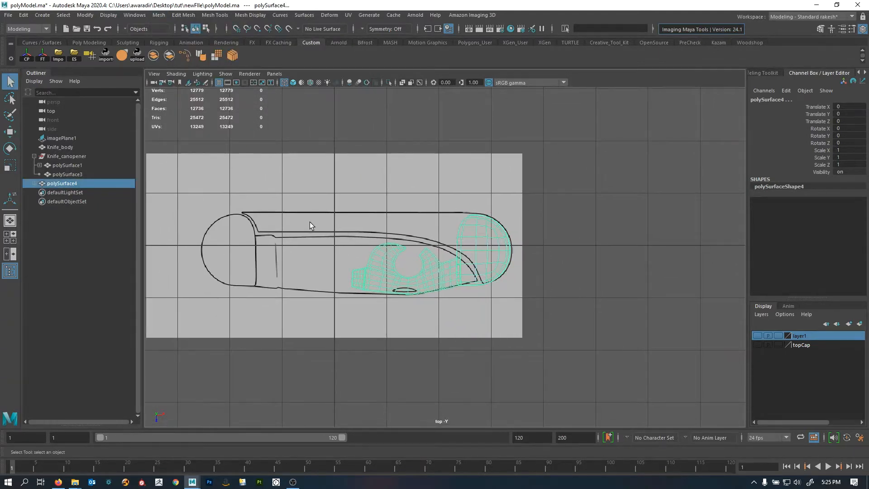
- Select the opener blade piece to check its parent, and expand polySurface4's hierarchy in the Outliner
drag(393, 276, 390, 272)
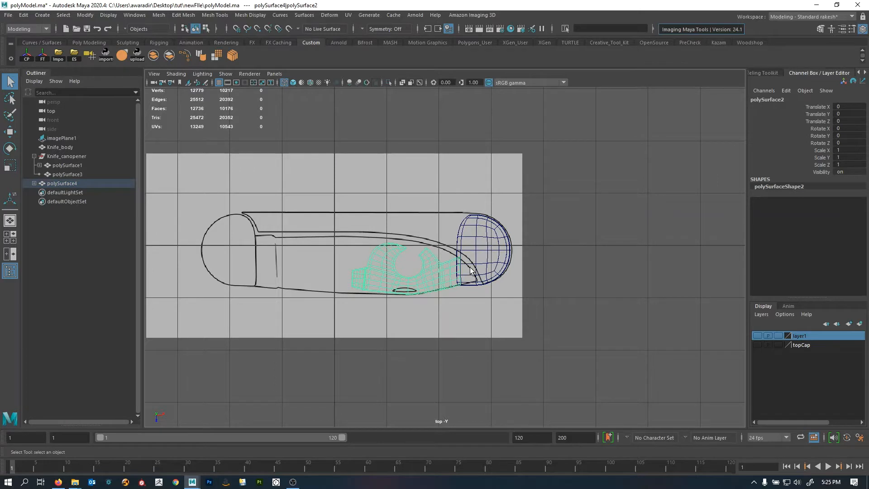
click(496, 255)
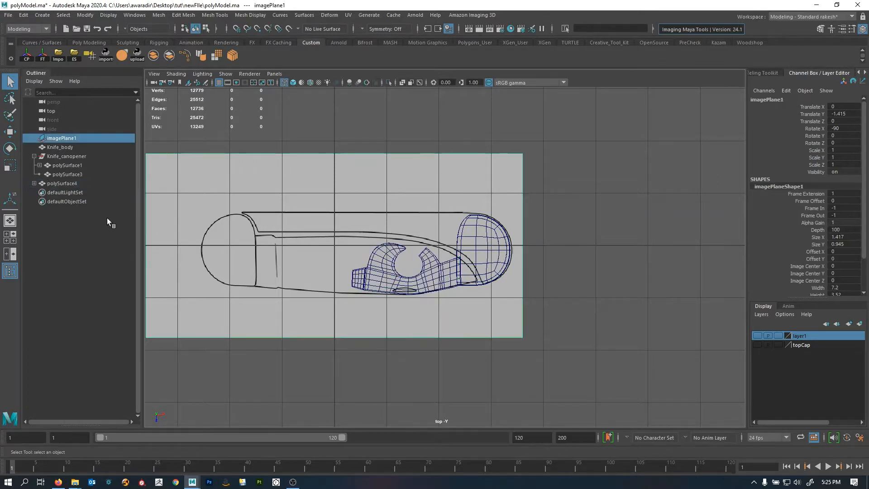
drag(527, 279, 528, 280)
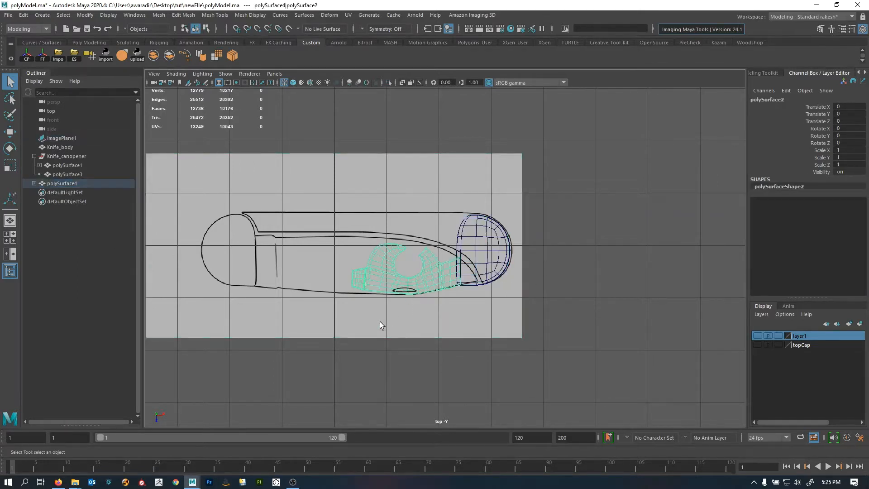
key(Up)
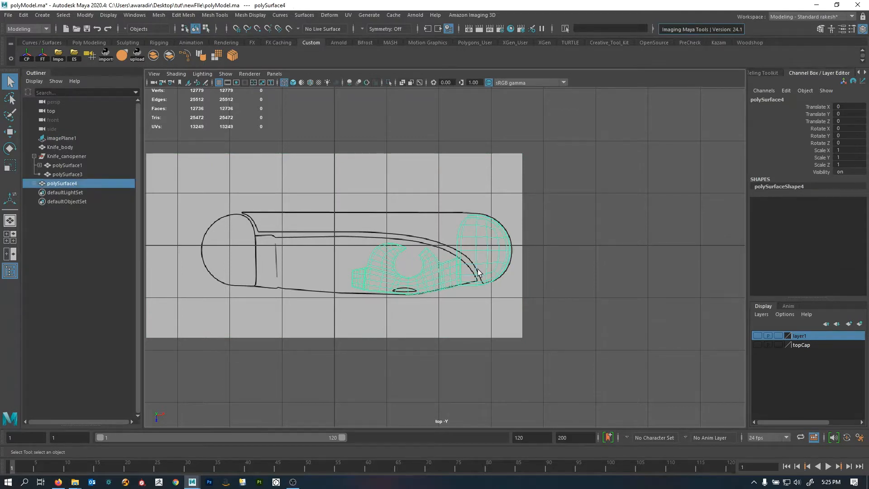
click(34, 183)
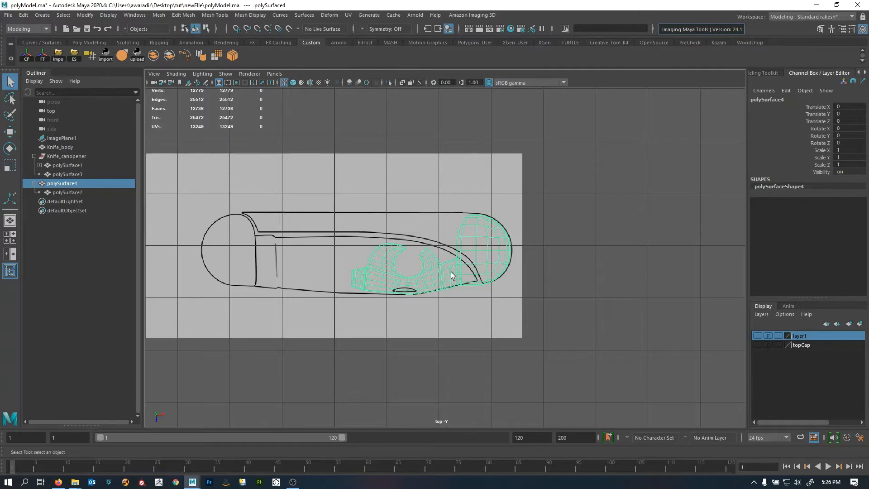
- Try moving the opener blade piece polySurface2 away from the rounded end piece, and undo the move
click(457, 259)
key(w)
drag(413, 277, 389, 271)
key(ctrl+z)
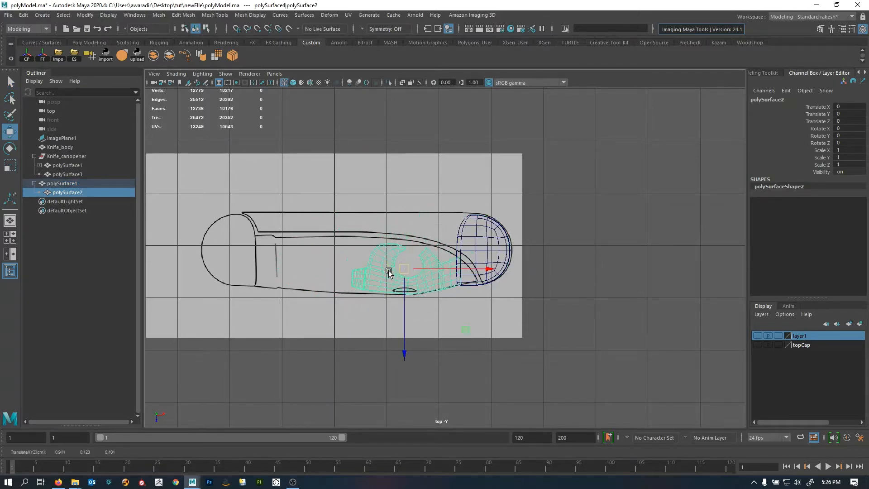
- Take polySurface2 out of the polySurface4 hierarchy and delete this opener blade piece
alt+right_drag(367, 269, 591, 289)
alt+middle_drag(591, 289, 606, 290)
alt+right_drag(606, 290, 372, 285)
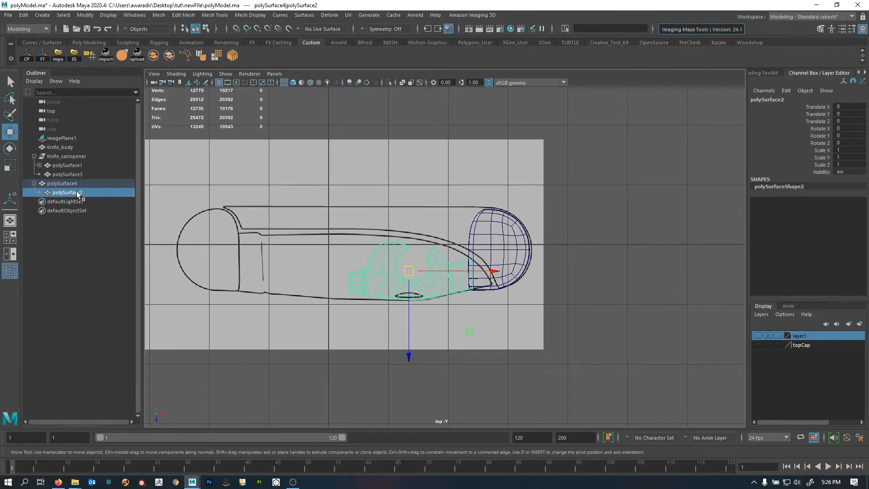
mouse_move(69, 188)
middle_down()
mouse_move(85, 180)
mouse_move(78, 194)
middle_up()
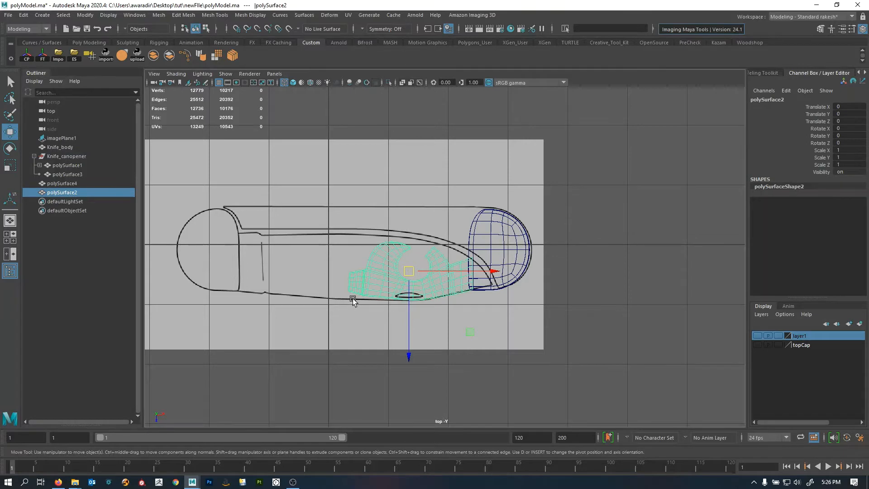
key(Delete)
- Try moving the remaining rounded end piece to the outline's opposite end, about -4.79 in Translate X and 0.089 in Translate Z
click(528, 227)
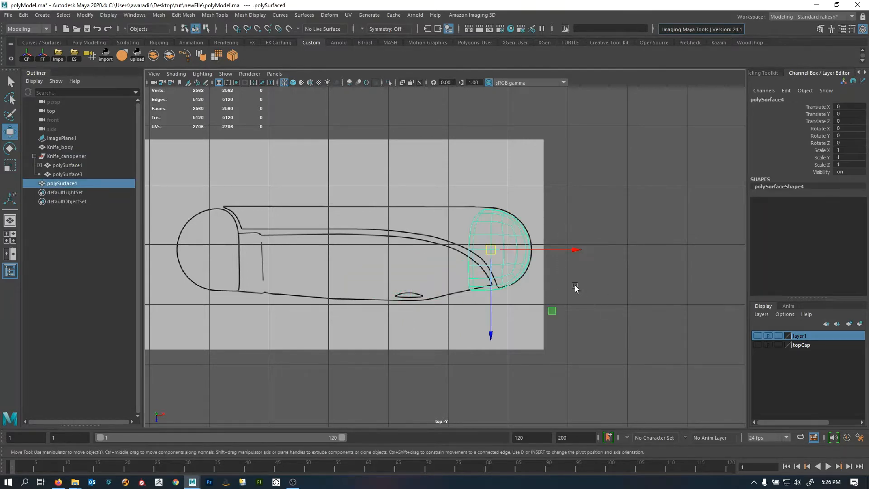
alt+right_drag(574, 287, 677, 330)
alt+right_drag(561, 255, 446, 312)
alt+middle_drag(445, 312, 605, 311)
alt+right_drag(463, 279, 697, 273)
alt+middle_drag(697, 273, 216, 280)
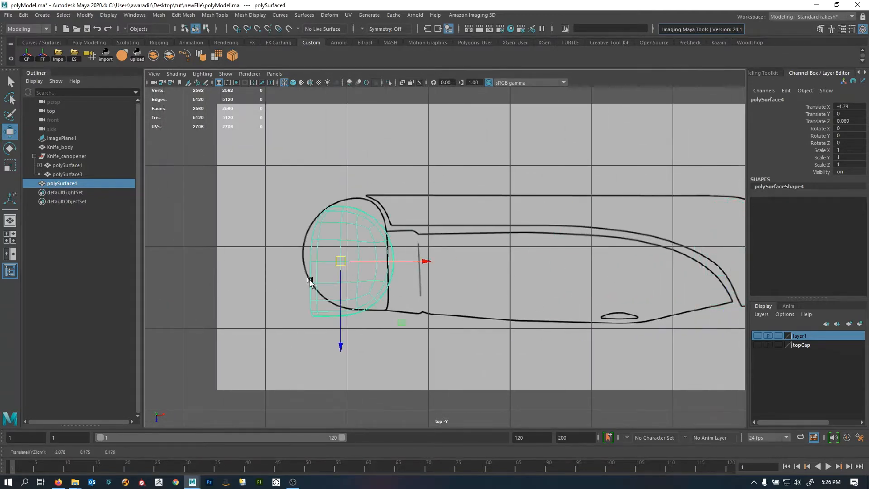
- Flip the moved end piece with a Scale X of -1, and undo both the flip and the move
alt+right_drag(309, 280, 536, 314)
click(849, 150)
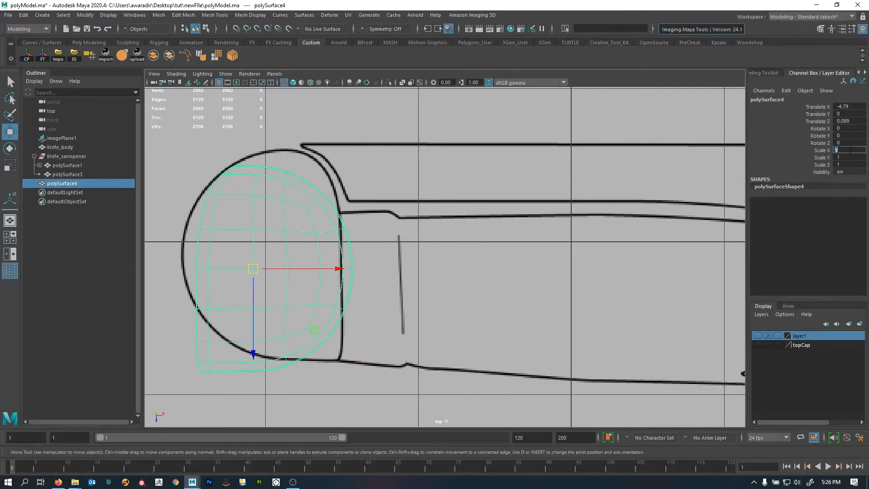
text(-1)
key(Return)
alt+right_drag(253, 328, 274, 333)
alt+middle_drag(273, 333, 497, 289)
alt+right_drag(496, 289, 457, 275)
alt+right_drag(442, 247, 496, 265)
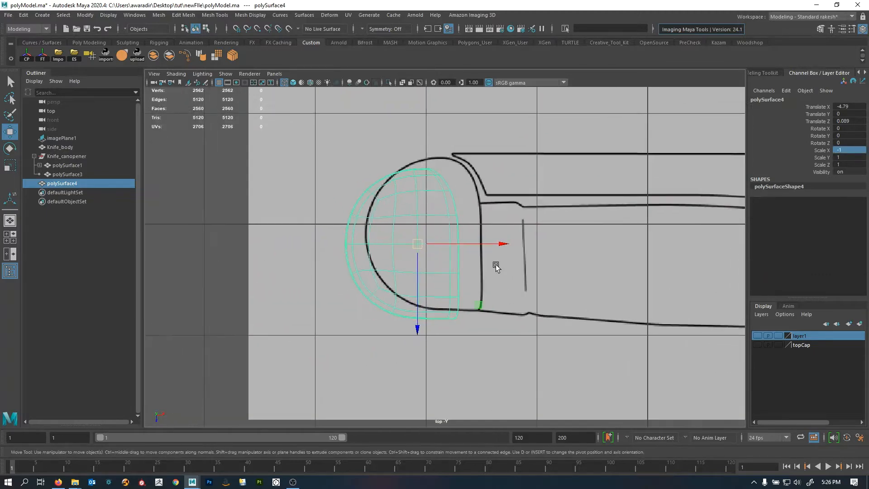
alt+middle_drag(601, 278, 474, 285)
key(ctrl+z)
key(ctrl+z)
- Move the rounded end piece only along X to the outline's opposite end, at about -4.858 in Translate X
alt+right_drag(473, 285, 358, 240)
alt+middle_drag(672, 276, 579, 281)
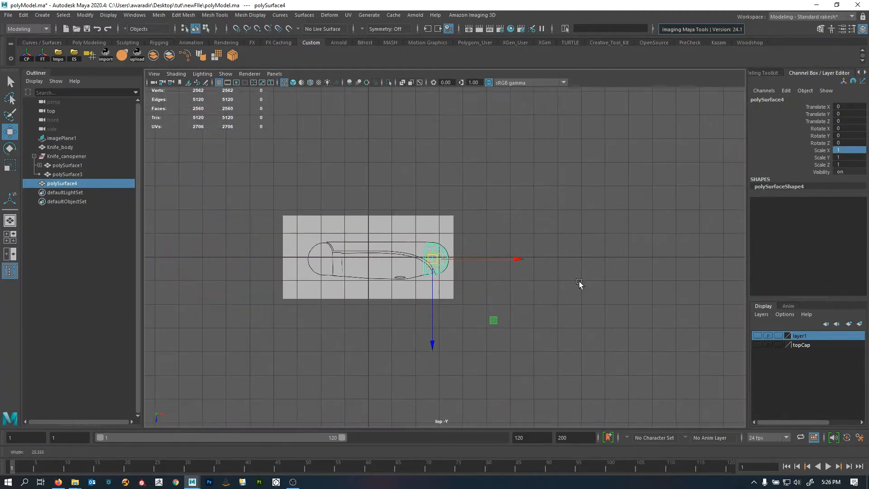
alt+right_drag(579, 281, 620, 277)
alt+middle_drag(522, 274, 611, 266)
drag(598, 251, 430, 276)
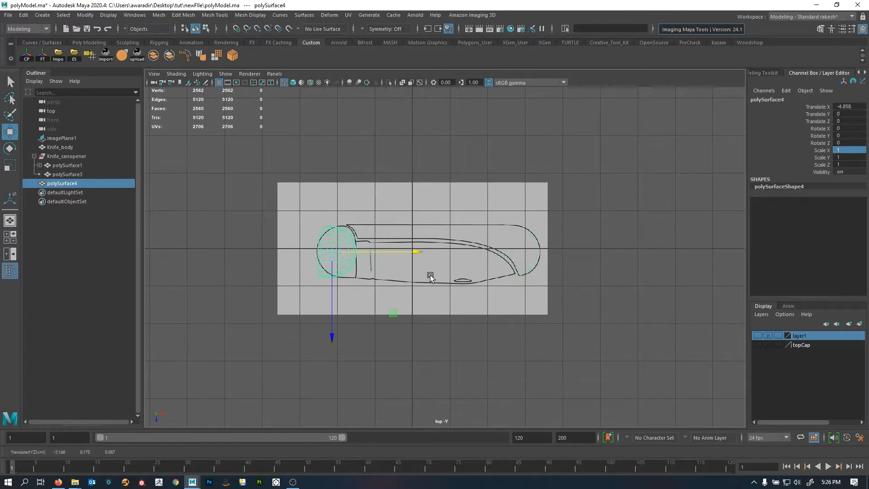
- Set the end piece's Scale X to -1 and align it with the drawn outline at about -4.593 in Translate X
double_click(853, 148)
alt+right_drag(241, 182, 316, 288)
alt+middle_drag(316, 288, 708, 261)
alt+middle_drag(531, 296, 787, 227)
middle_drag(611, 247, 673, 245)
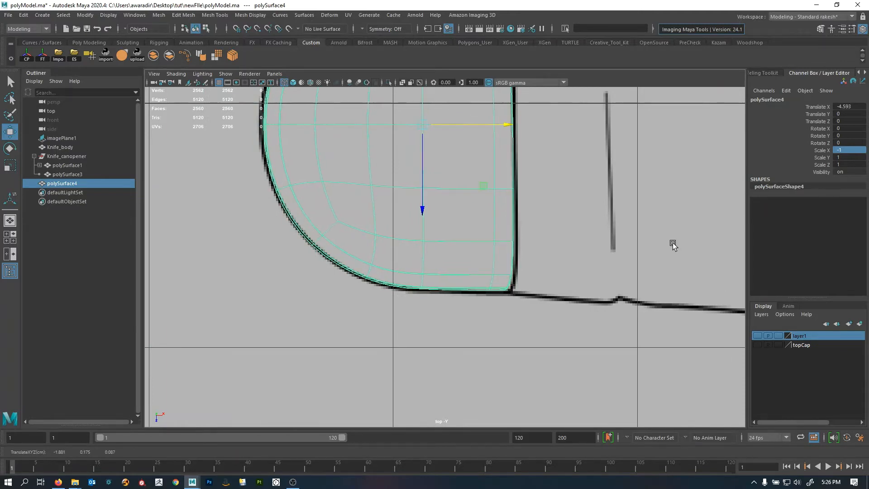
alt+middle_drag(616, 167, 594, 323)
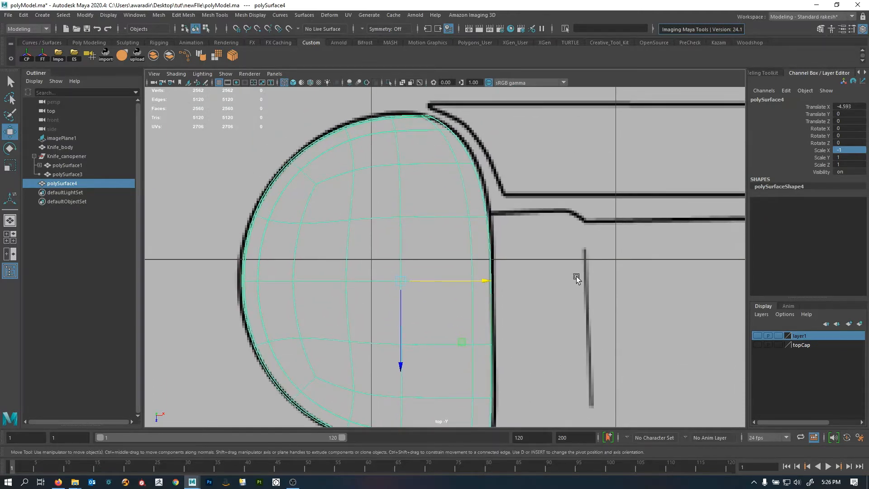
scroll(392, 256, down, 8)
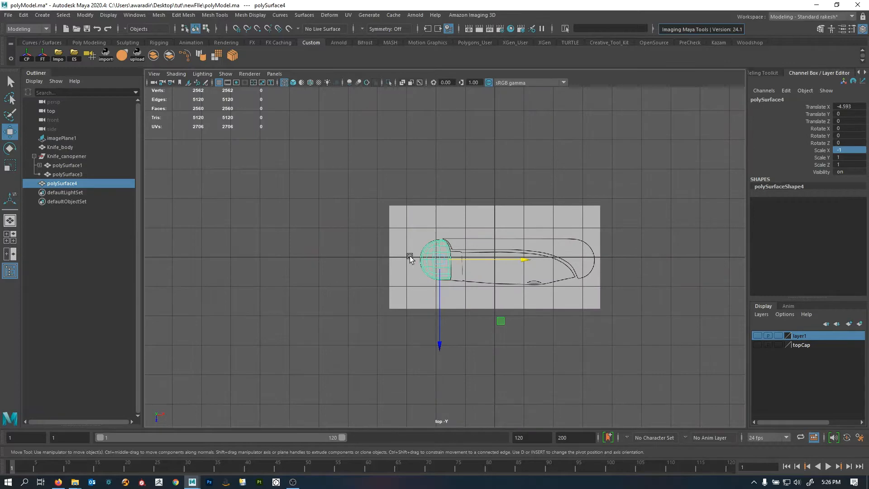
scroll(442, 294, up, 8)
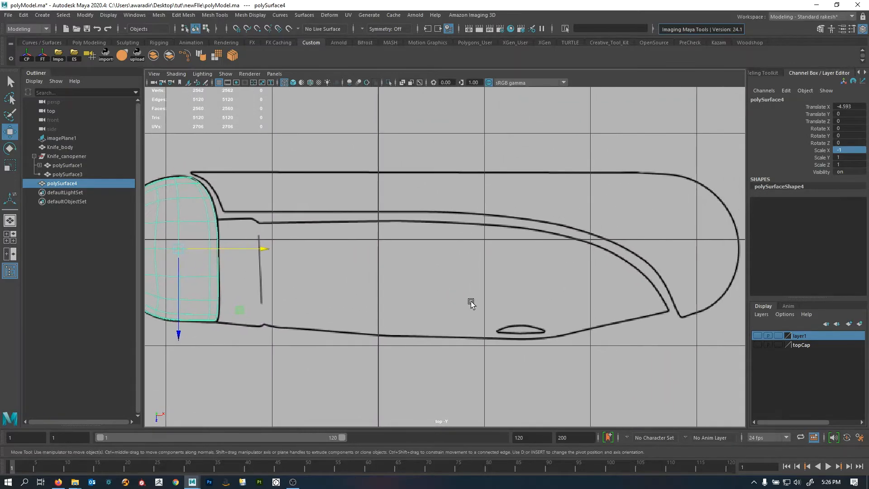
scroll(497, 303, down, 2)
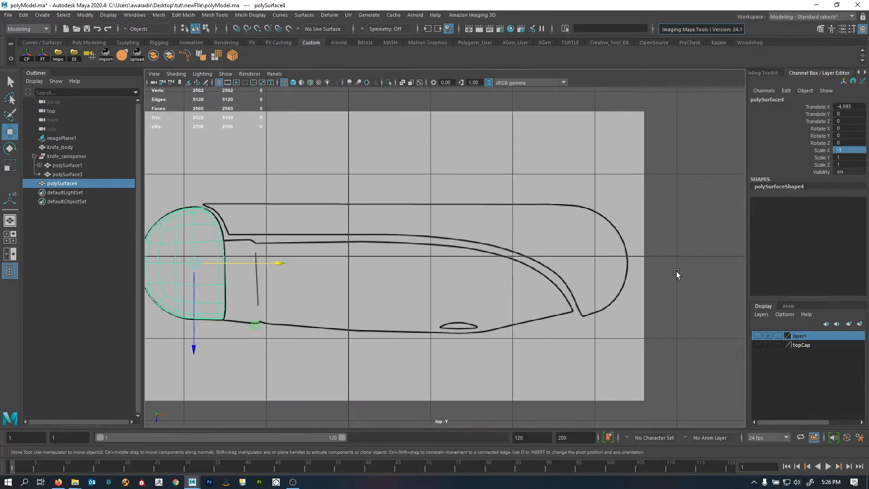
- Open the tools.jpg reference picture from the reference folder in Photos, study the knife's tools, and return to Maya
click(676, 271)
key(alt+Tab)
key(BackSpace)
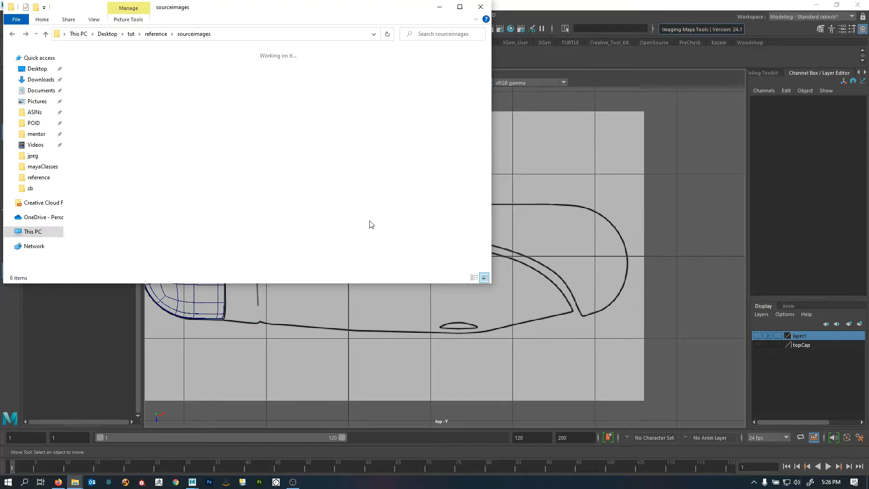
double_click(445, 169)
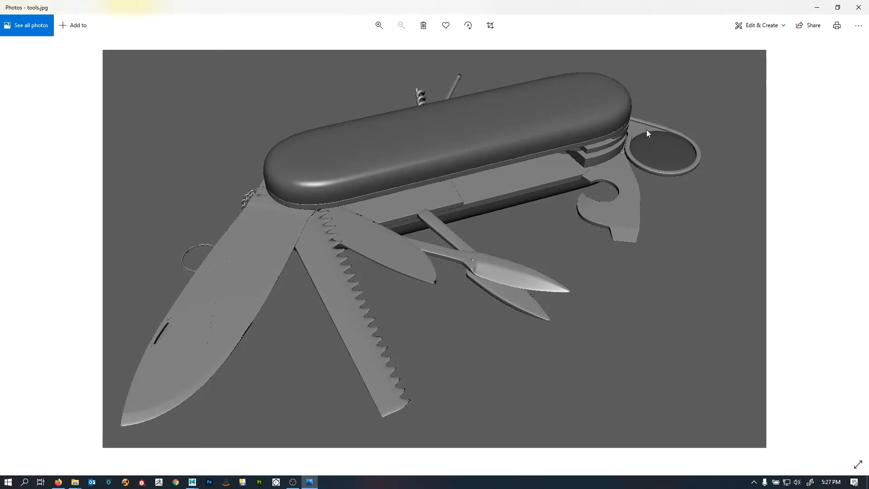
click(814, 6)
click(651, 229)
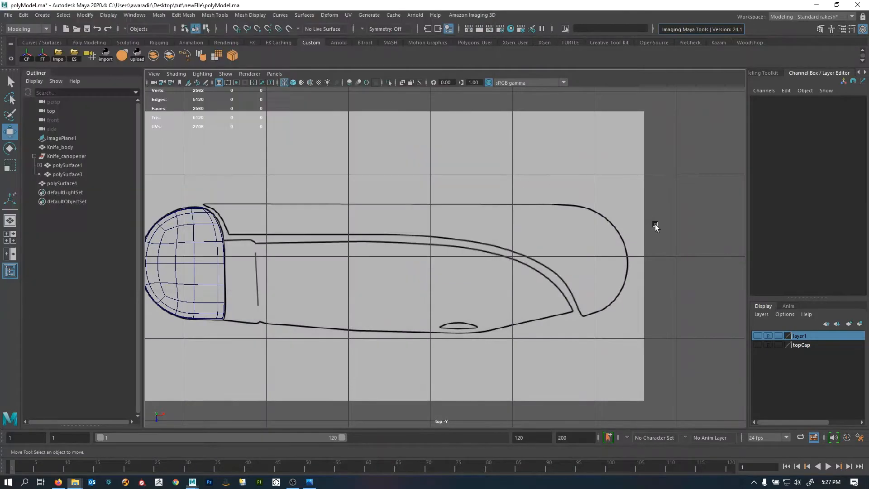
- In the full-screen top view, start a Create Polygon outline for the strip above the blade, placing four vertices along its short curved end
scroll(566, 278, down, 5)
scroll(588, 280, up, 1)
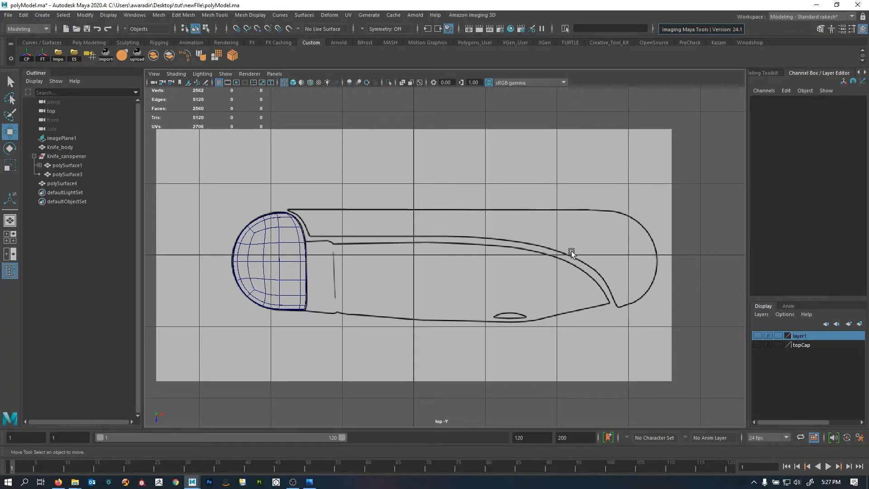
scroll(439, 282, up, 2)
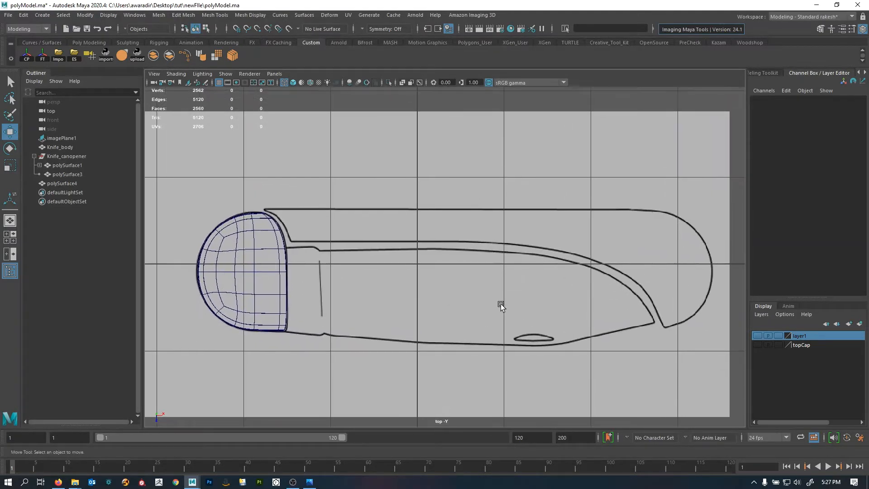
key(space)
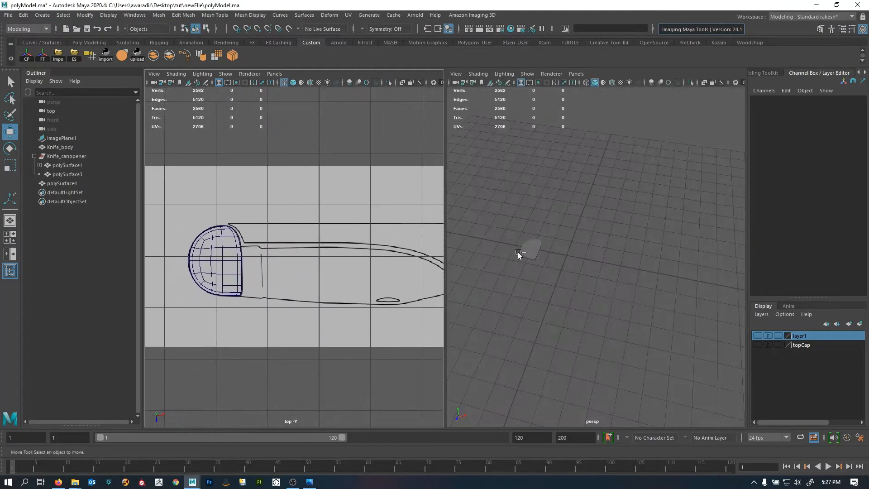
key(ctrl+space)
scroll(721, 301, up, 3)
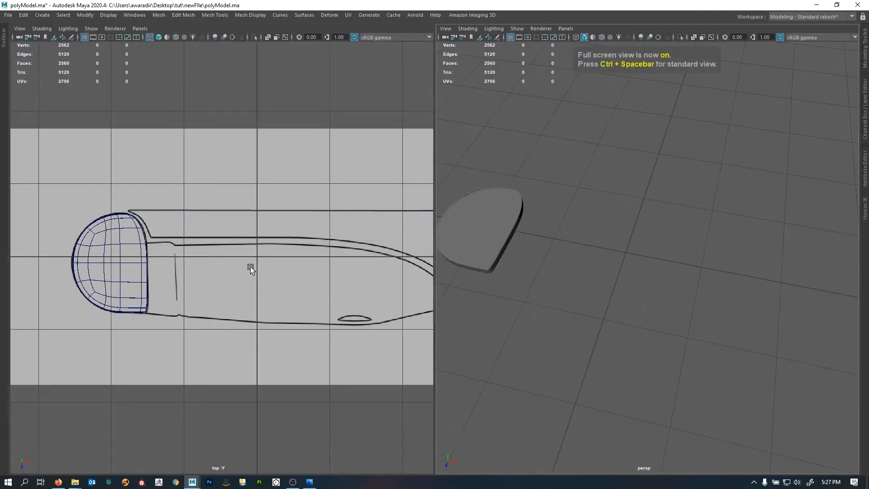
alt+right_drag(251, 267, 270, 303)
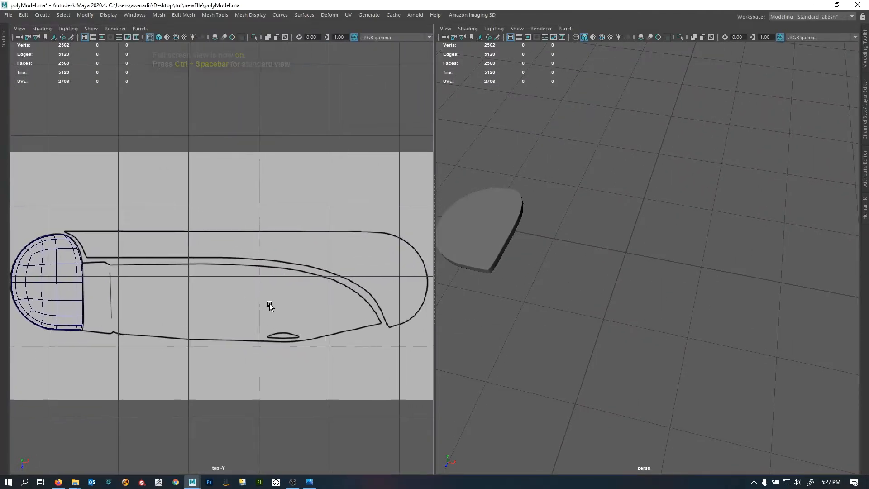
alt+middle_drag(270, 303, 269, 302)
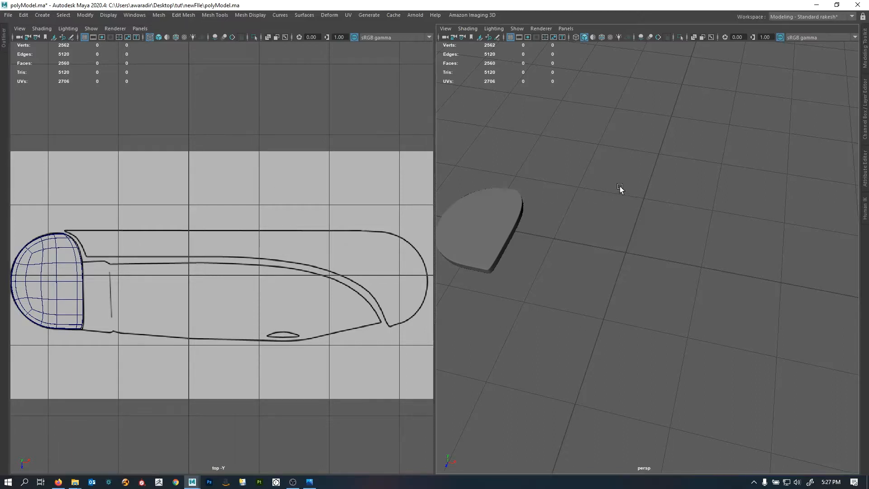
shift+right_drag(620, 186, 623, 123)
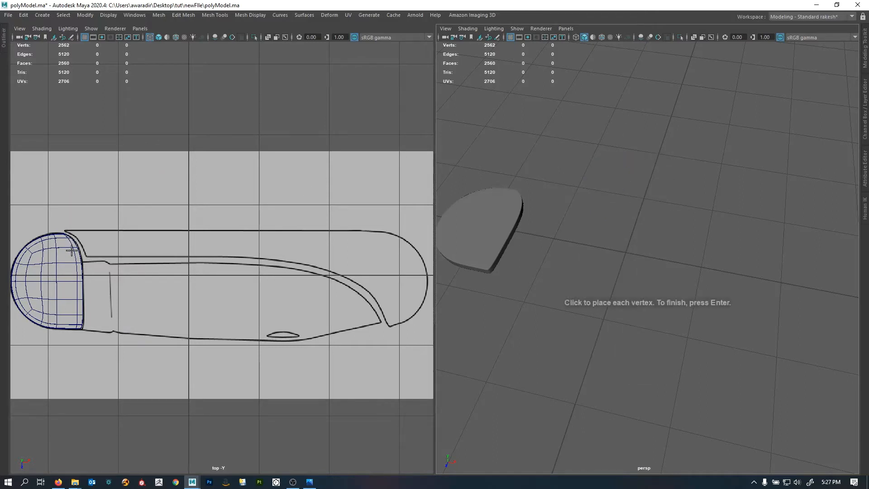
alt+right_drag(124, 287, 194, 286)
mouse_move(195, 287)
alt+middle_down()
mouse_move(213, 297)
mouse_move(289, 299)
alt+middle_up()
alt+middle_drag(237, 274, 340, 257)
key(space)
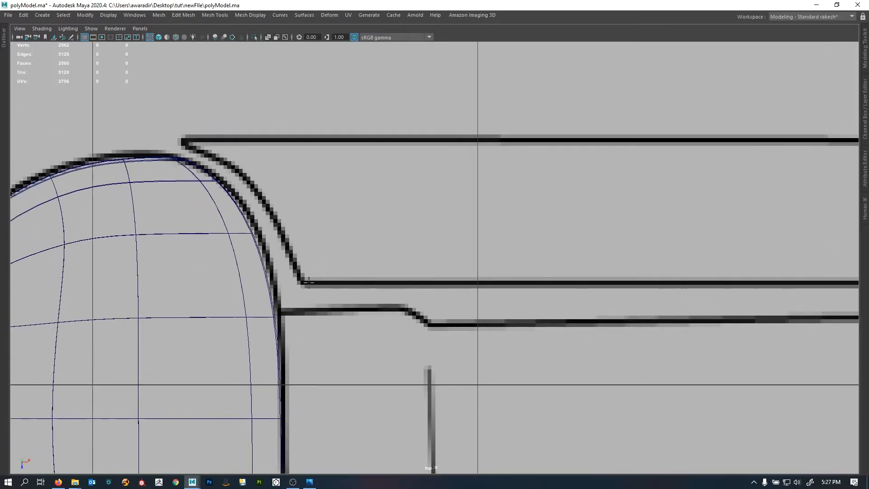
click(212, 156)
click(255, 190)
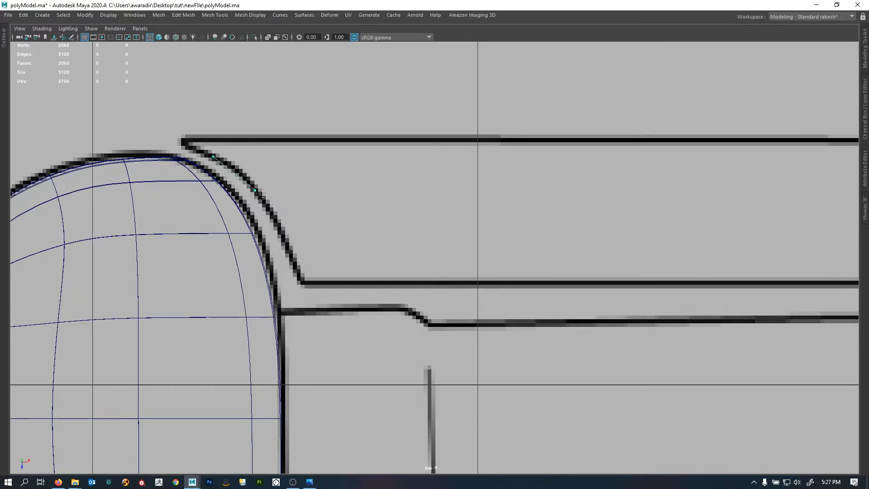
click(284, 236)
click(302, 284)
- Continue the polygon outline along the strip's long lower edge, with closer vertices through the curve down to its pointed tip
scroll(495, 285, down, 5)
alt+middle_drag(495, 285, 94, 252)
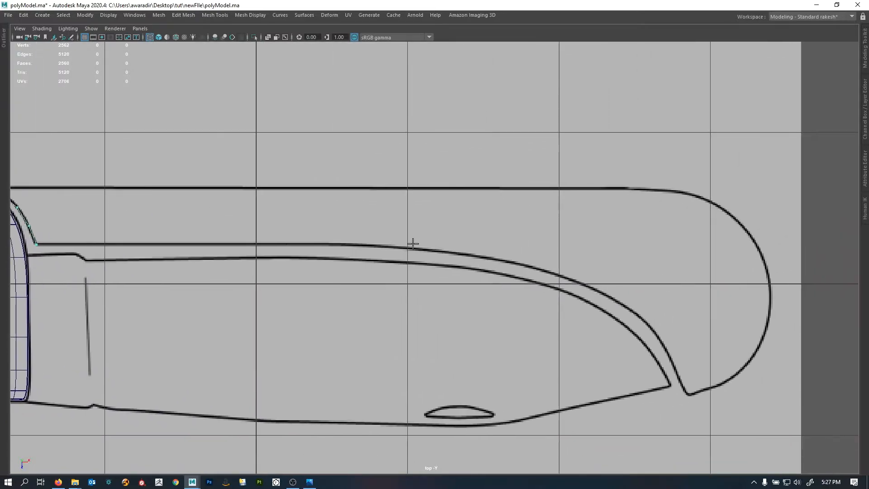
click(330, 244)
click(428, 250)
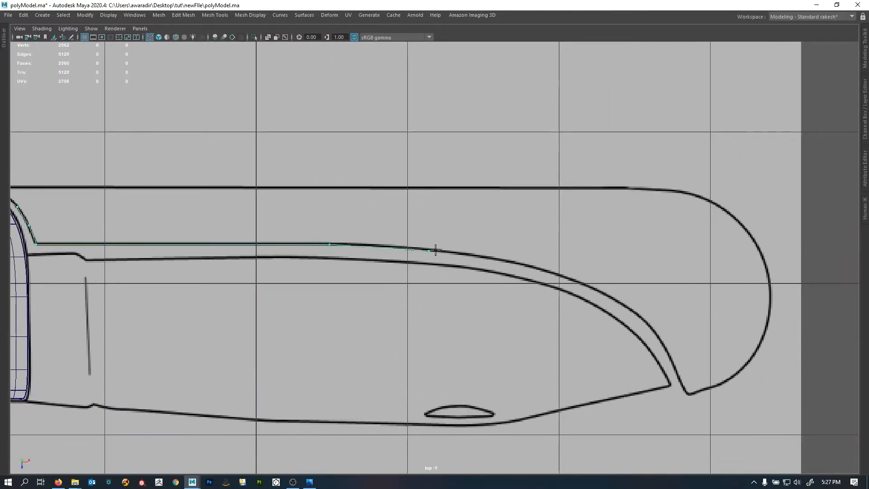
click(496, 258)
click(552, 271)
click(602, 291)
click(646, 320)
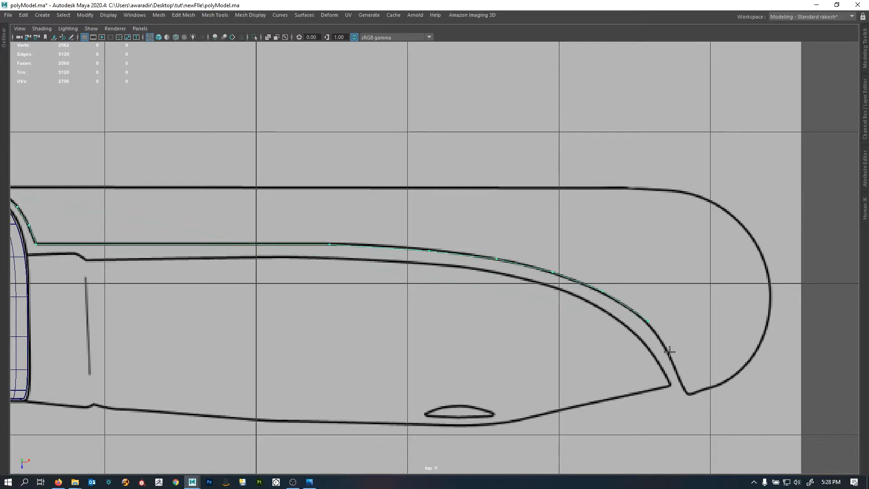
click(682, 385)
- Trace the strip's large rounded end and the adjoining part of its straight upper edge with further polygon vertices
click(719, 385)
click(761, 342)
click(506, 188)
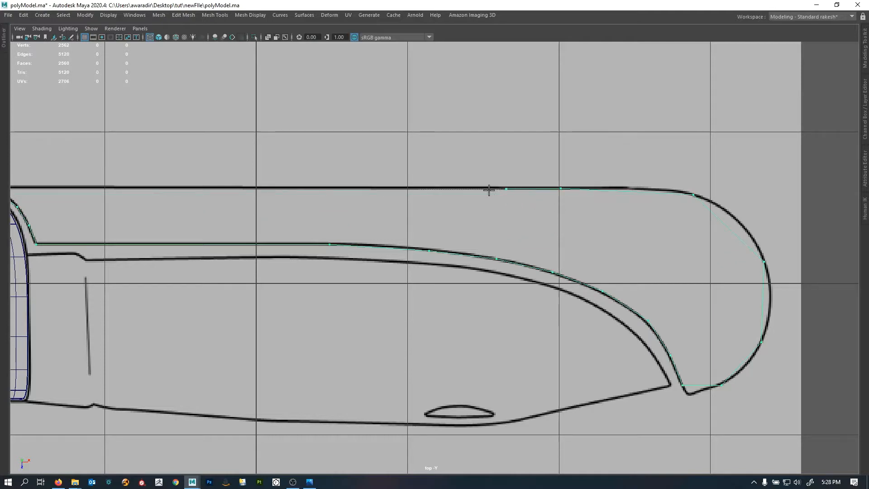
click(435, 189)
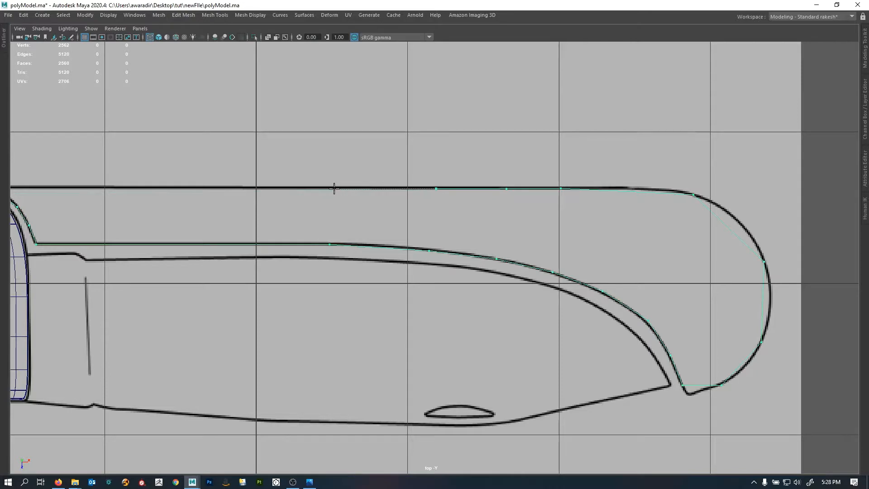
- Place the remaining vertices along the straight upper edge back toward the short curved end and finish the polygon
alt+middle_drag(304, 225, 583, 204)
alt+right_drag(584, 206, 669, 212)
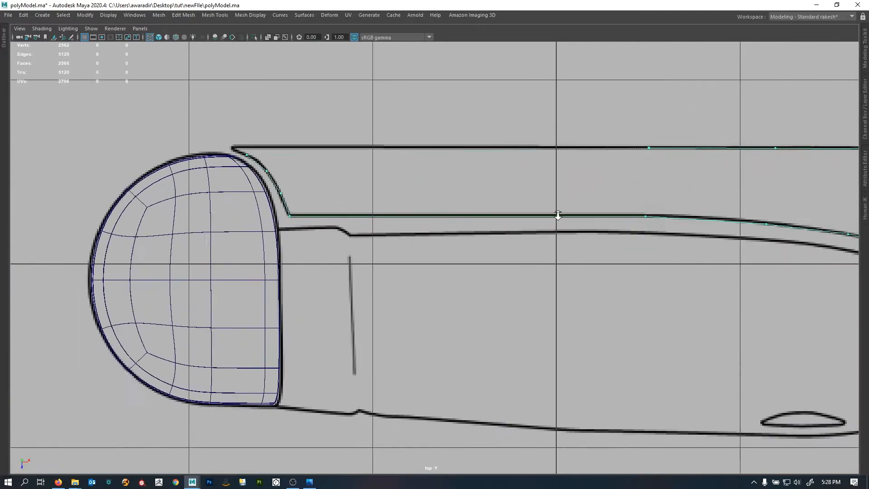
alt+middle_drag(294, 215, 336, 254)
alt+right_drag(336, 254, 511, 242)
alt+middle_drag(447, 233, 448, 237)
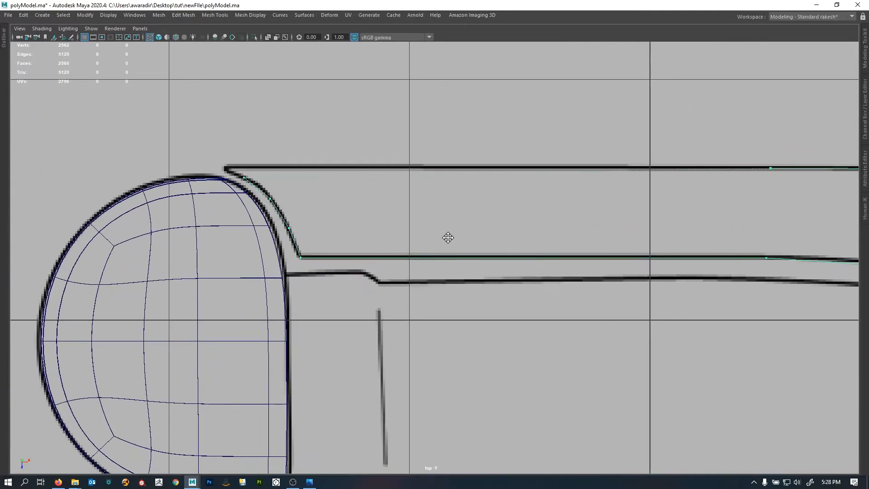
click(313, 167)
scroll(360, 259, up, 5)
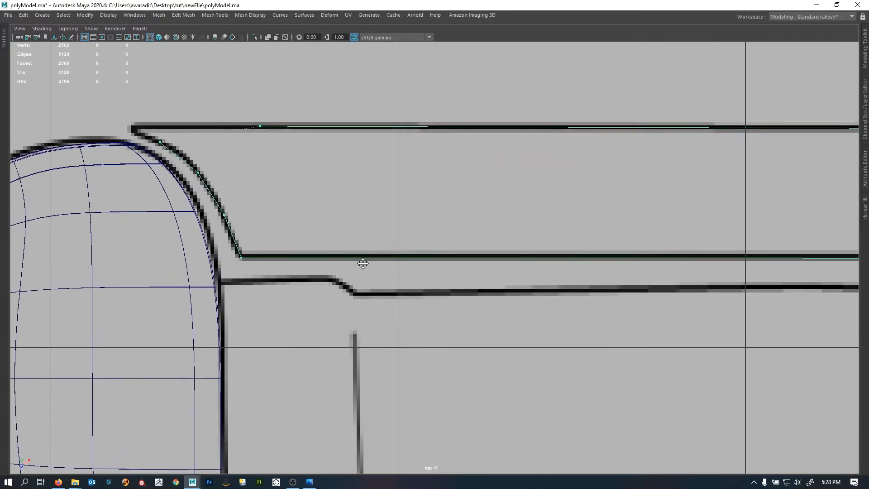
alt+middle_drag(308, 212, 382, 305)
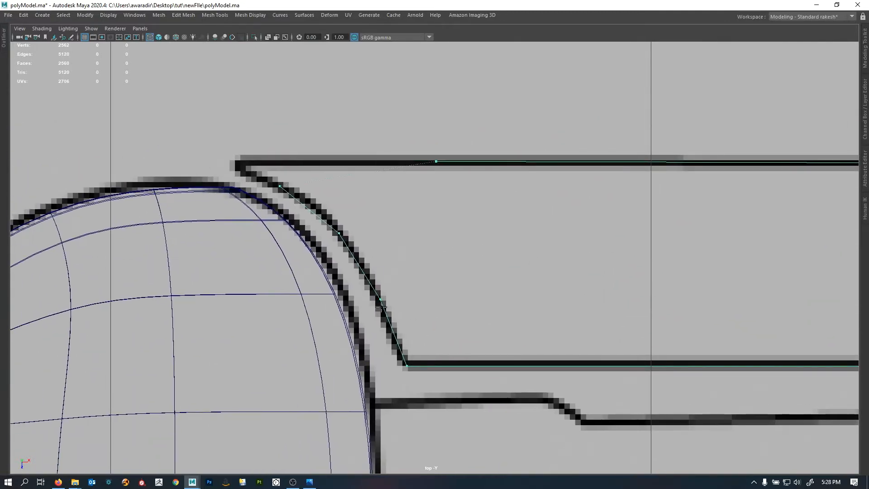
click(378, 162)
key(Return)
- Select the facing upper and lower vertices nearest the strip's short curved end and shrink the soft selection falloff radius
scroll(354, 183, up, 1)
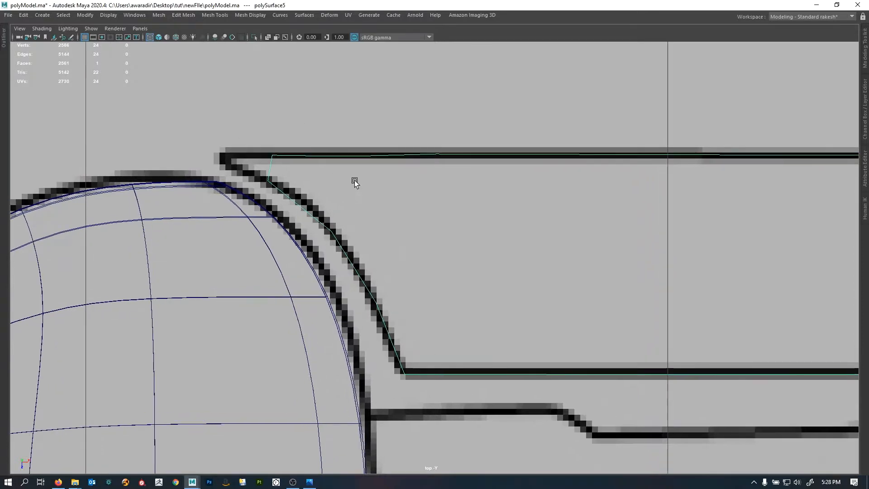
key(F9)
drag(303, 138, 362, 251)
key(w)
key(ctrl+space)
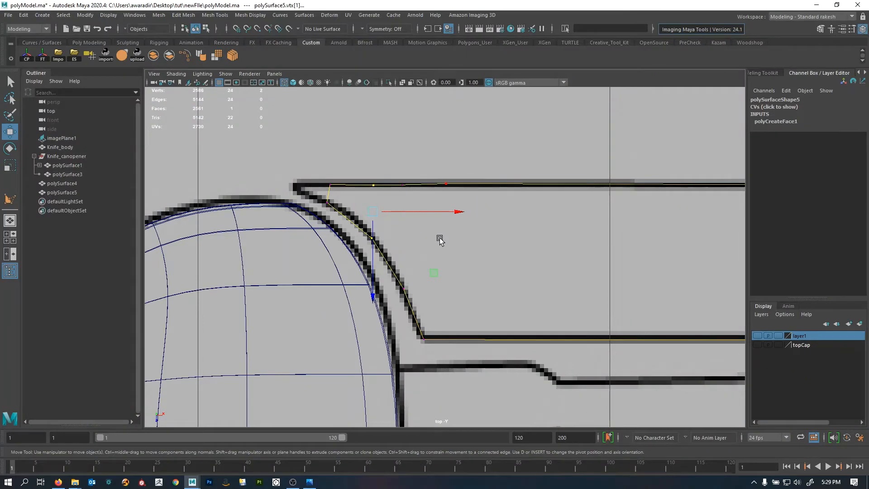
scroll(439, 240, down, 5)
scroll(367, 246, up, 5)
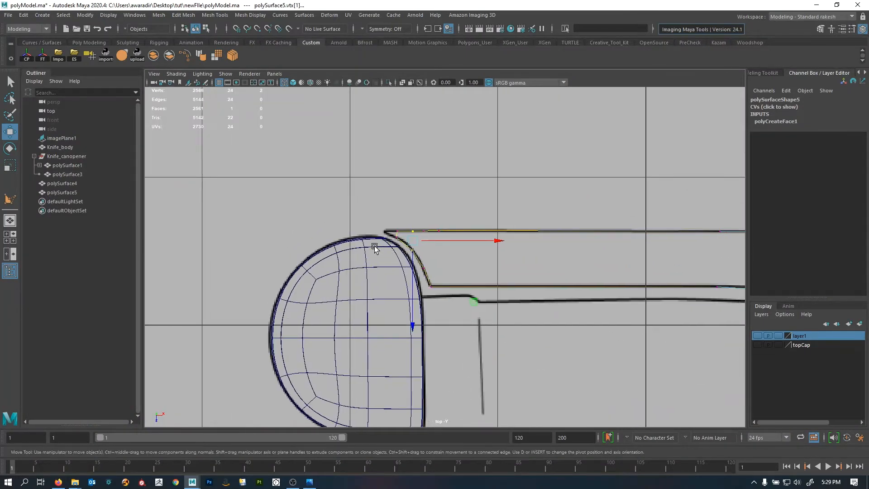
alt+middle_drag(374, 248, 344, 248)
key(b)
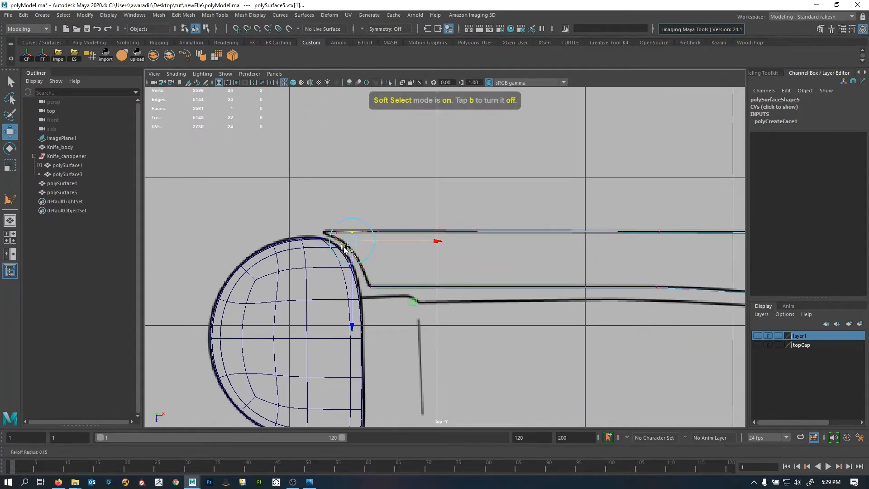
drag(344, 248, 411, 264)
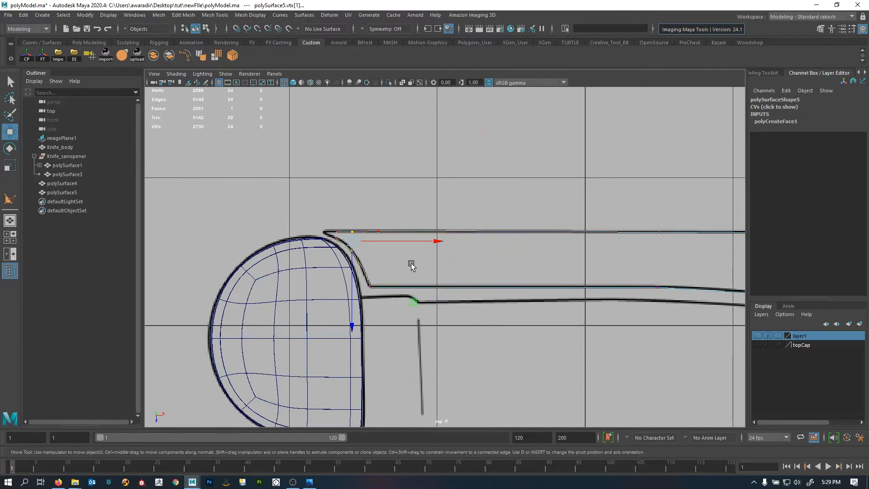
key(b)
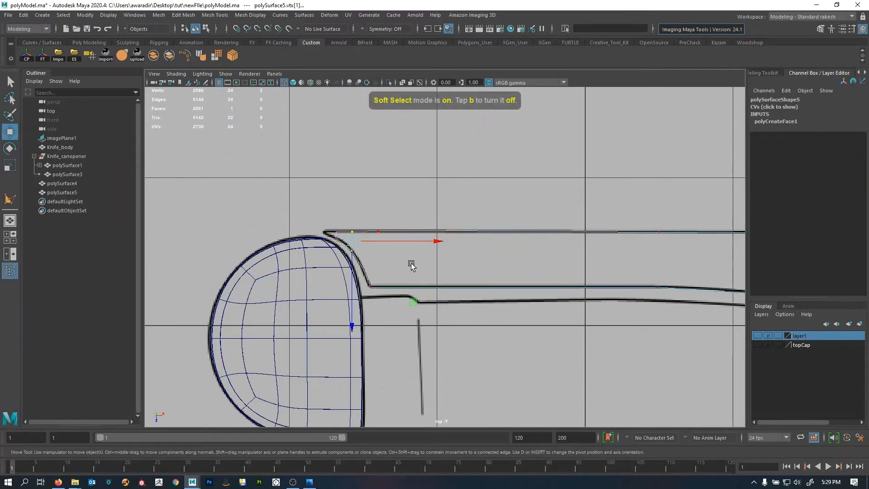
scroll(405, 256, up, 2)
scroll(400, 252, up, 5)
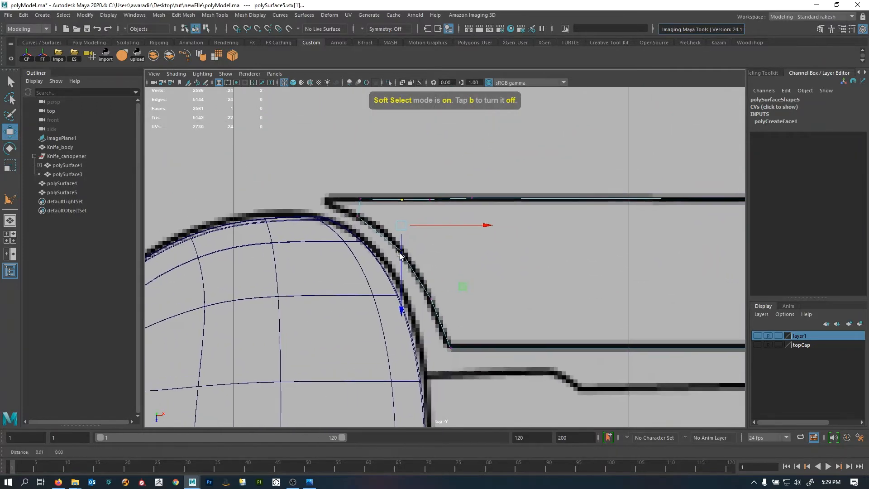
- Join the two selected vertices with a new edge across the strip using Connect
click(183, 15)
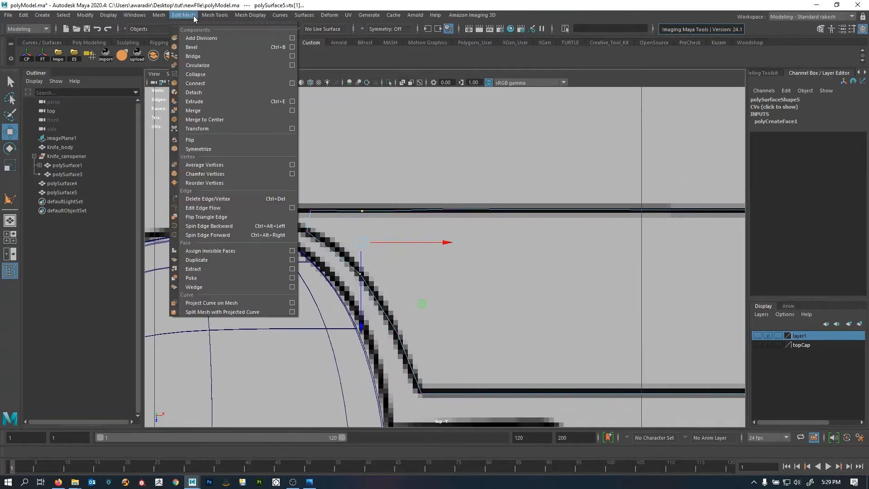
click(193, 83)
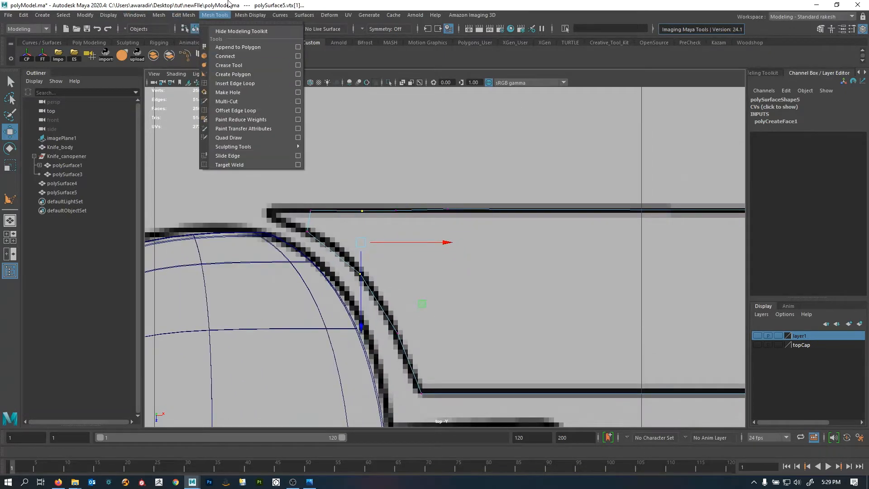
scroll(495, 220, up, 1)
scroll(495, 220, up, 1)
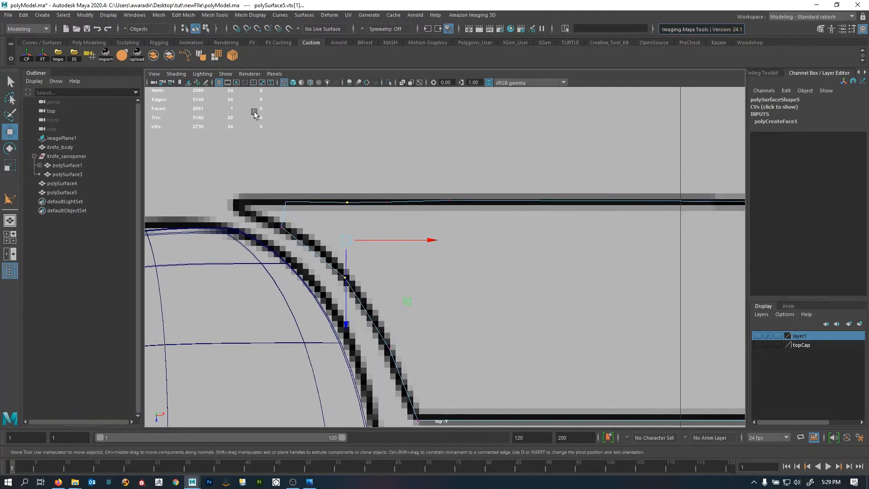
click(233, 58)
- Connect the next two pairs of facing vertices across the strip, ending at the lower corner of its short curved end
alt+middle_drag(410, 231, 416, 185)
drag(372, 130, 414, 310)
scroll(403, 210, up, 1)
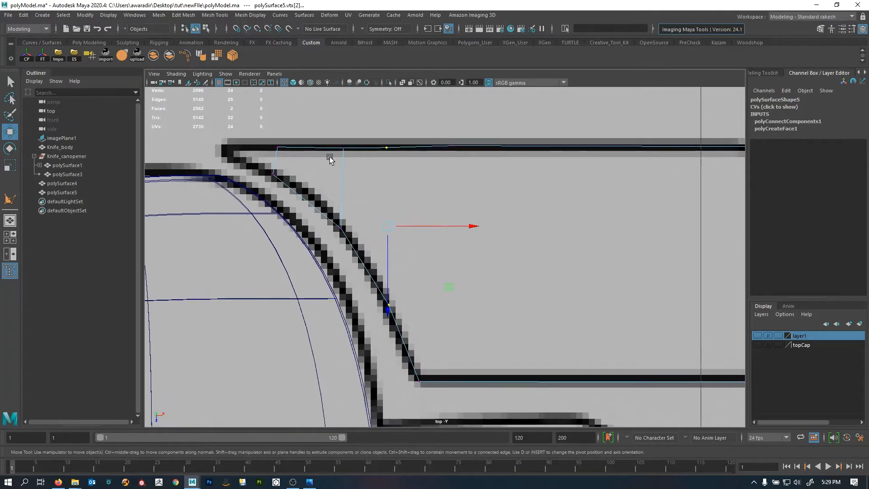
key(g)
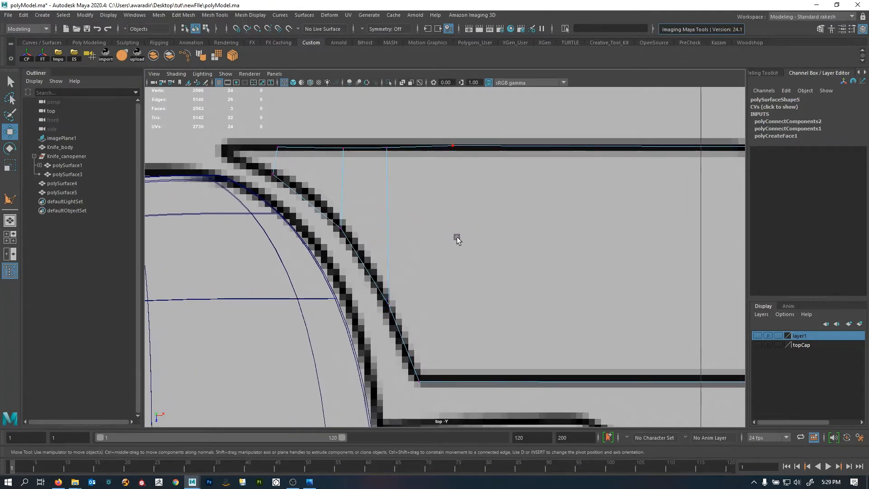
alt+middle_drag(425, 232, 359, 218)
drag(337, 116, 416, 382)
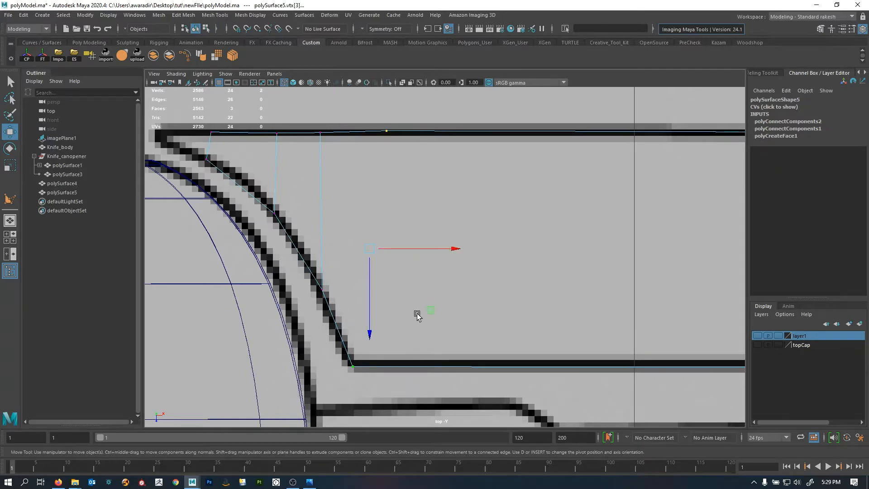
key(g)
scroll(344, 216, down, 10)
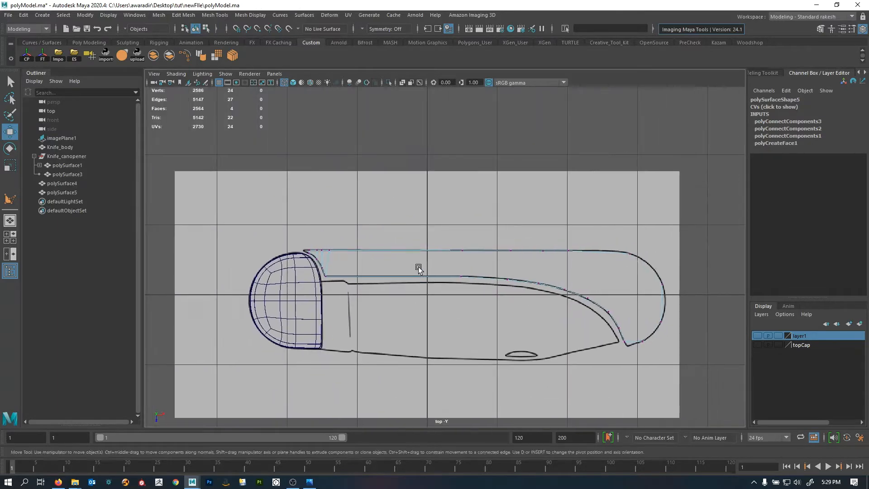
- Connect the next four pairs of facing upper and lower vertices across the middle of the strip with new edges
drag(433, 306, 500, 216)
key(g)
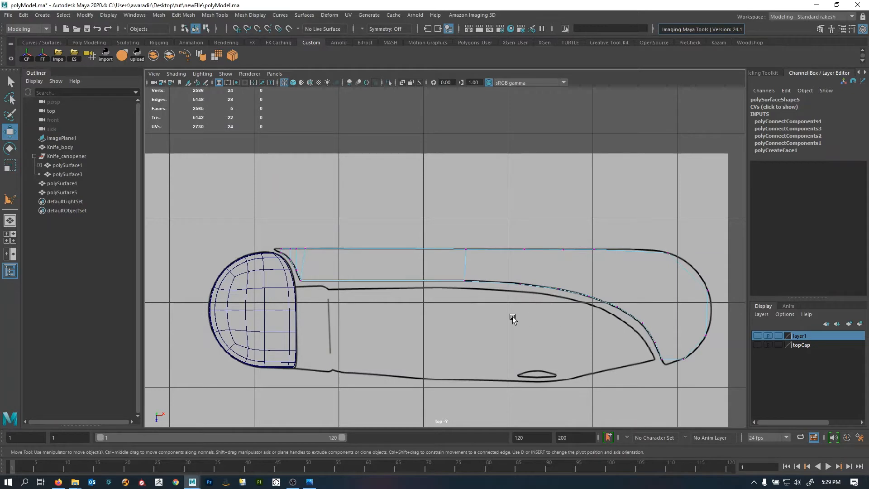
drag(519, 292, 605, 234)
key(g)
key(g)
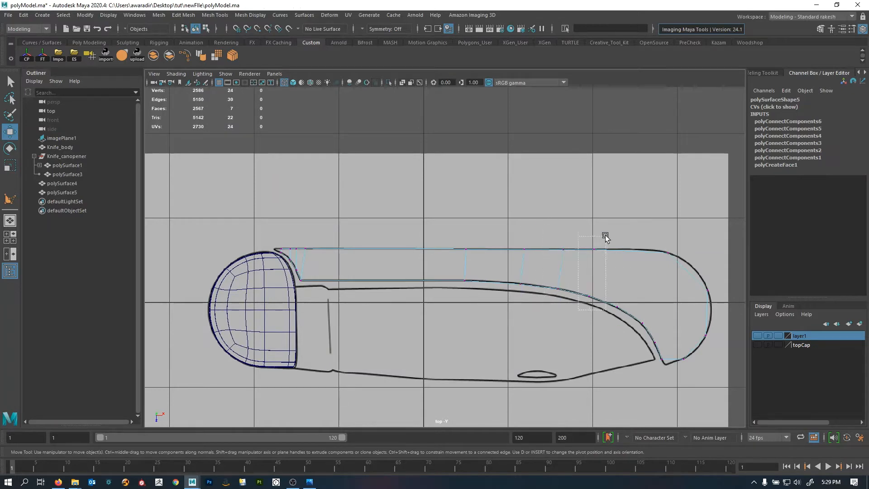
key(g)
- Connect the remaining three pairs of facing vertices around the strip's wide rounded end, finishing near its lower tip
drag(606, 322, 671, 248)
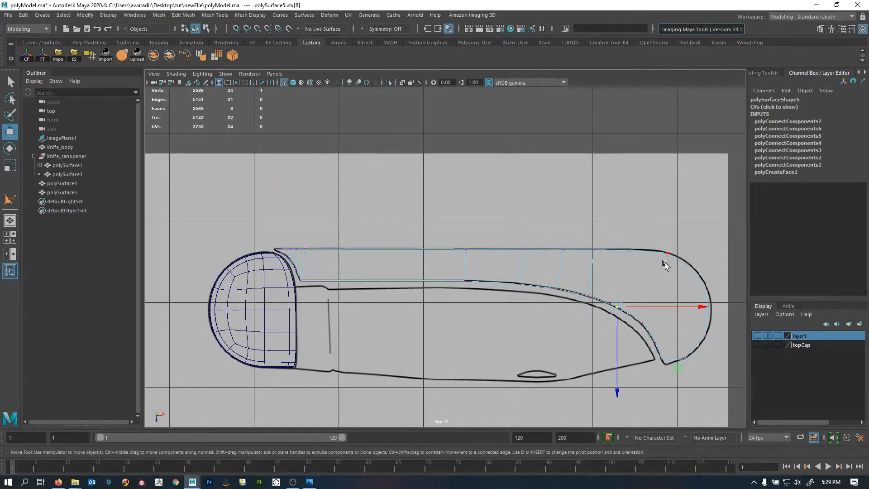
key(g)
drag(685, 299, 722, 278)
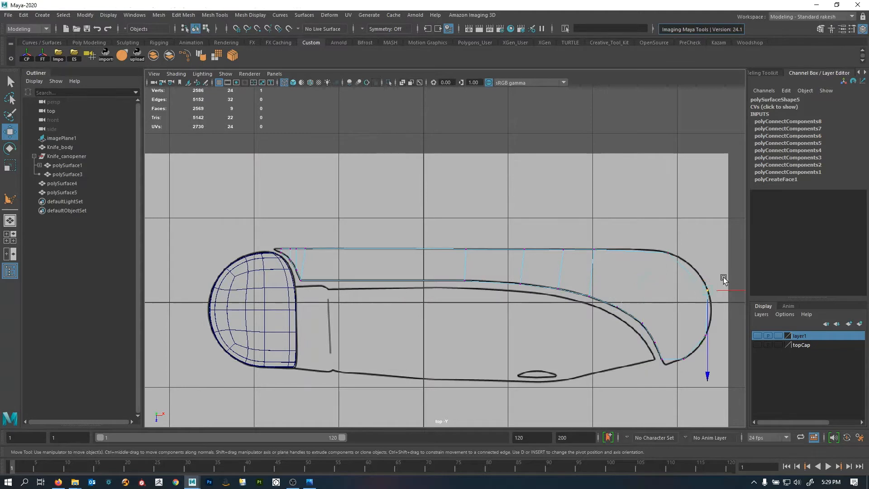
shift+drag(646, 318, 711, 373)
key(g)
drag(340, 282, 592, 202)
key(g)
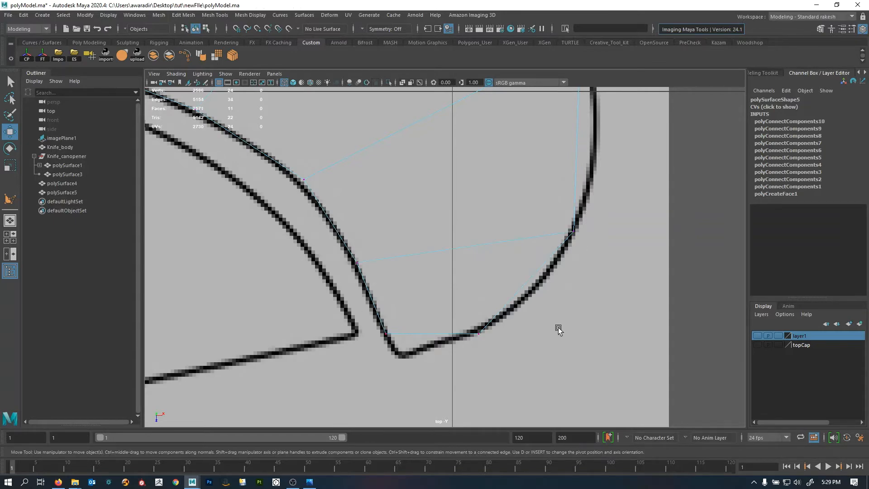
- Return the strip to object mode and examine its new cross edges in the perspective view
alt+right_drag(478, 256, 454, 285)
alt+middle_drag(454, 285, 536, 301)
key(space)
key(space)
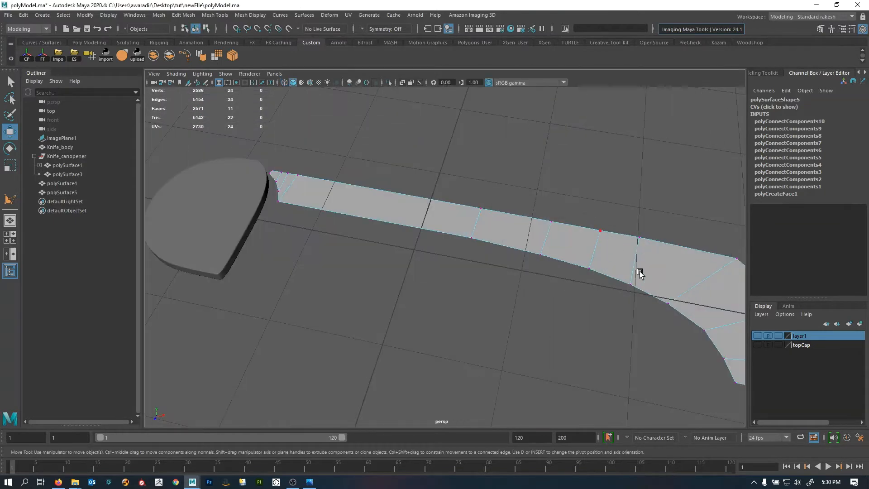
alt+right_drag(640, 273, 595, 281)
alt+drag(595, 281, 617, 269)
right_drag(636, 257, 656, 215)
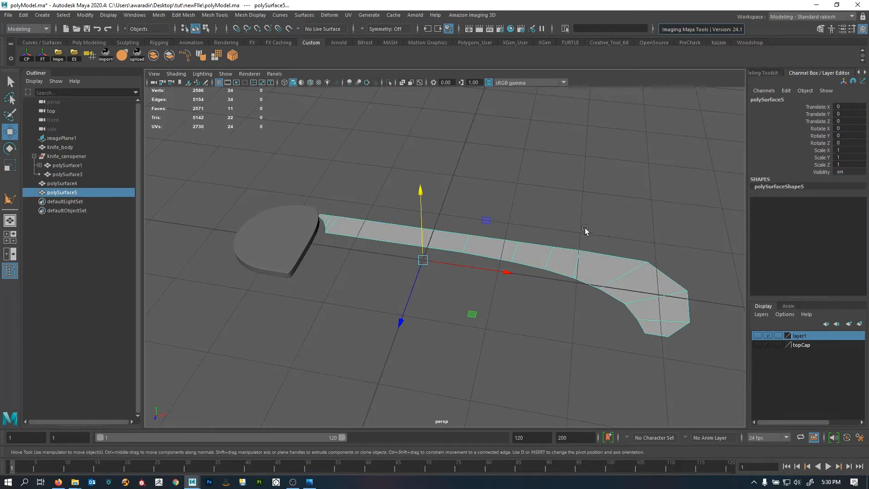
alt+drag(540, 247, 579, 277)
alt+right_drag(445, 296, 501, 281)
alt+middle_drag(502, 281, 538, 285)
key(space)
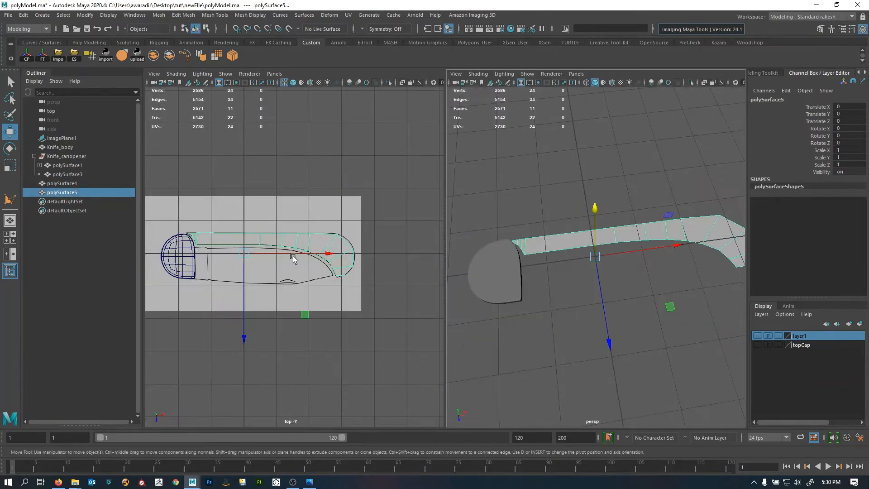
- Examine the strip's outline against the reference image from its short curved end to the wide rounded end
alt+right_drag(297, 232, 422, 259)
alt+middle_drag(198, 248, 301, 243)
key(space)
alt+middle_drag(222, 243, 319, 271)
alt+right_drag(318, 271, 441, 219)
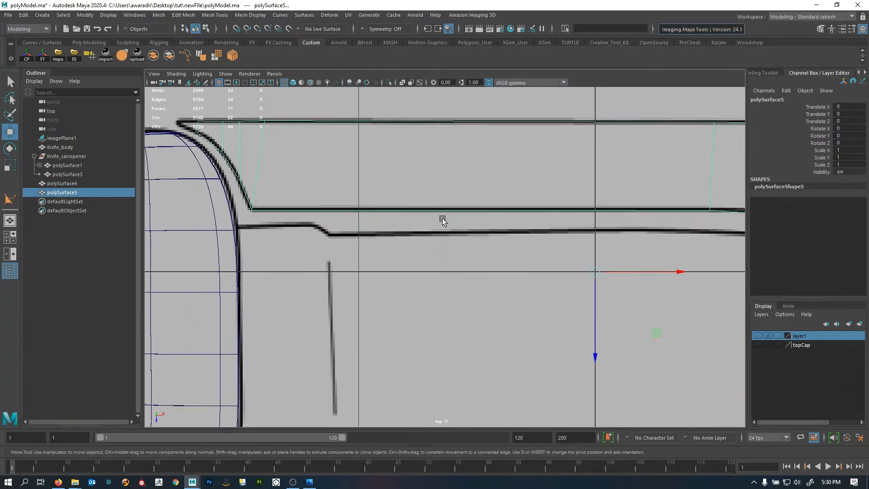
alt+middle_drag(259, 181, 368, 223)
alt+middle_drag(430, 217, 183, 247)
alt+right_drag(466, 221, 518, 219)
alt+middle_drag(633, 195, 149, 227)
alt+middle_drag(489, 226, 150, 176)
alt+middle_drag(465, 211, 390, 182)
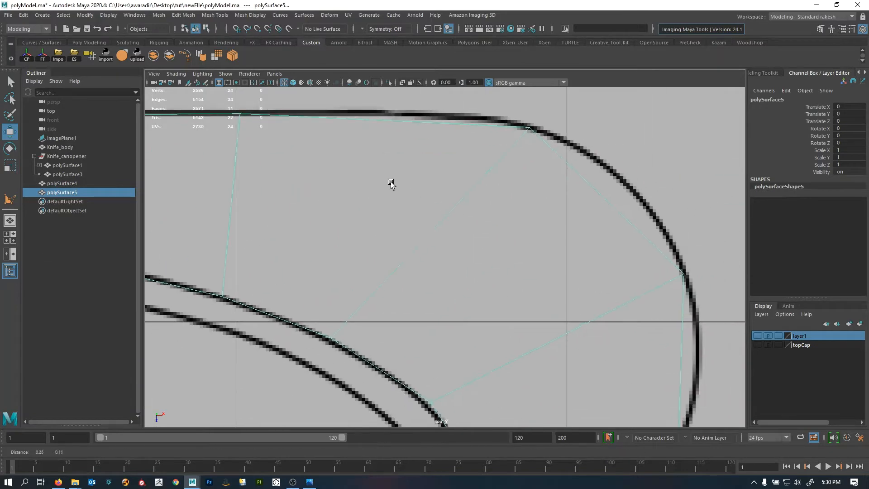
alt+middle_drag(420, 260, 444, 240)
alt+right_drag(444, 240, 536, 249)
- Cut additional edges across the strip's wide rounded end with Multi-Cut, spreading them between the outer and inner curves
shift+right_drag(634, 139, 604, 139)
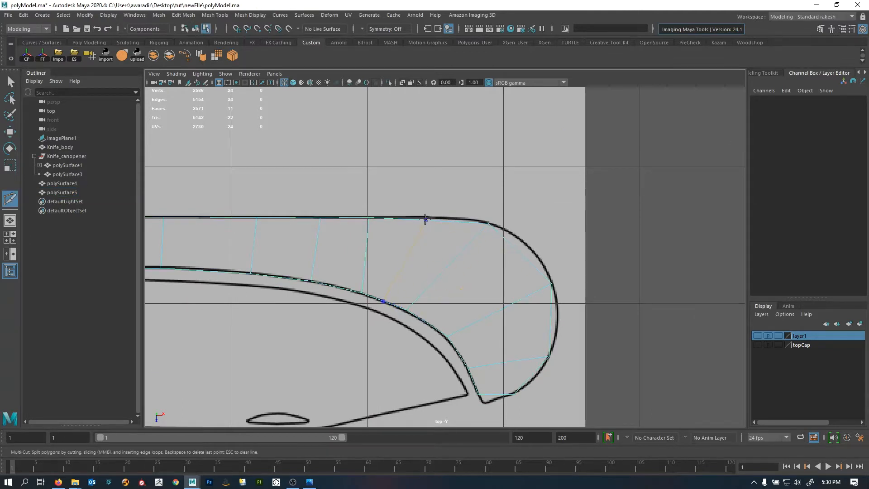
click(428, 219)
alt+middle_drag(420, 245, 417, 248)
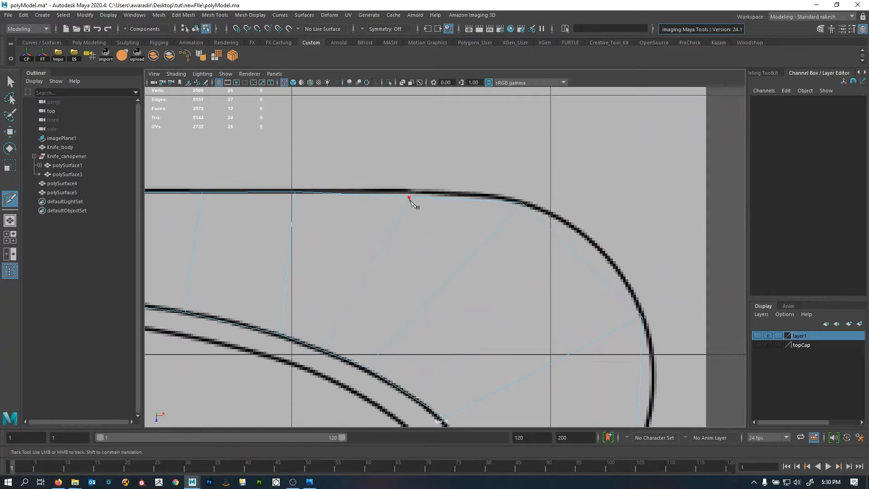
alt+middle_drag(477, 235, 441, 188)
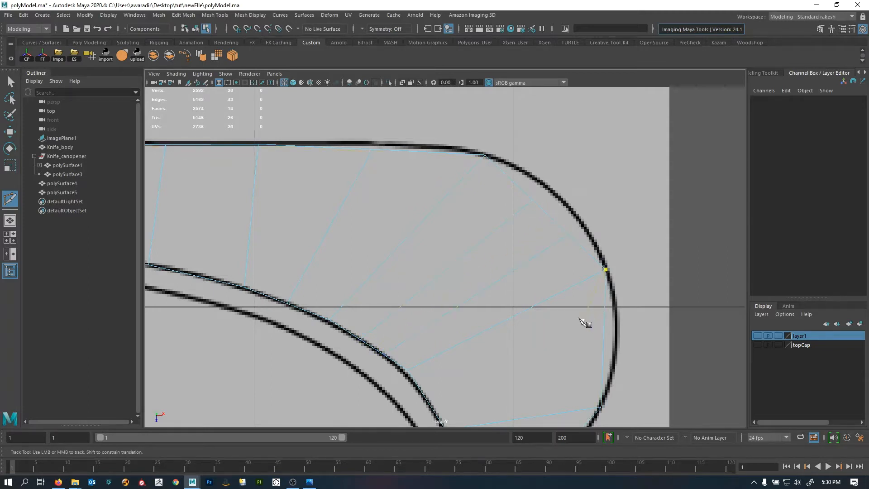
alt+middle_drag(580, 318, 543, 227)
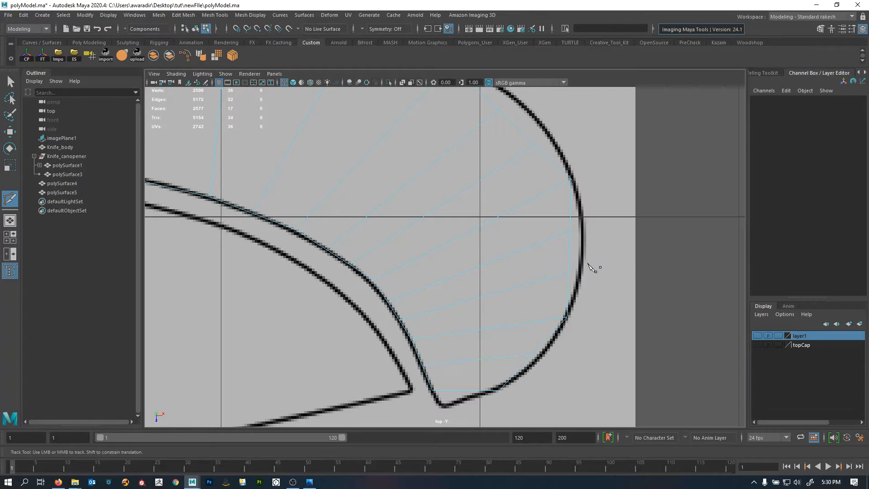
key(space)
alt+right_drag(587, 265, 706, 312)
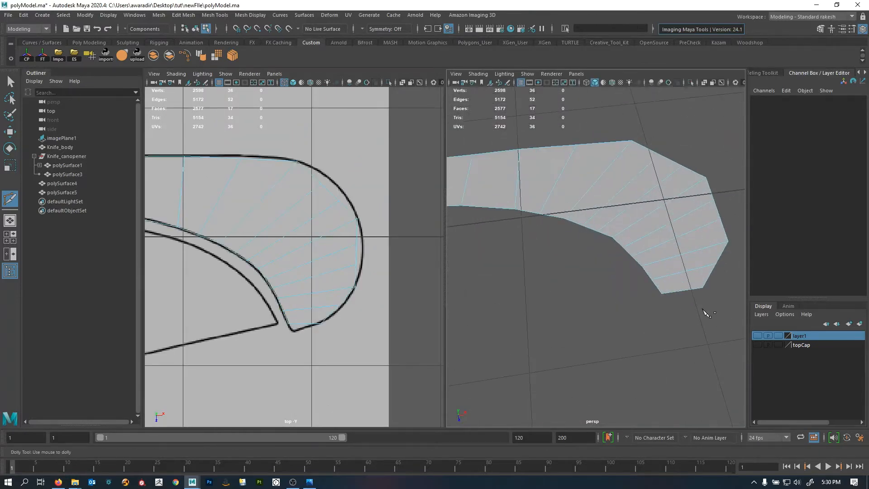
key(w)
key(q)
alt+right_drag(626, 213, 674, 130)
alt+middle_drag(654, 169, 585, 297)
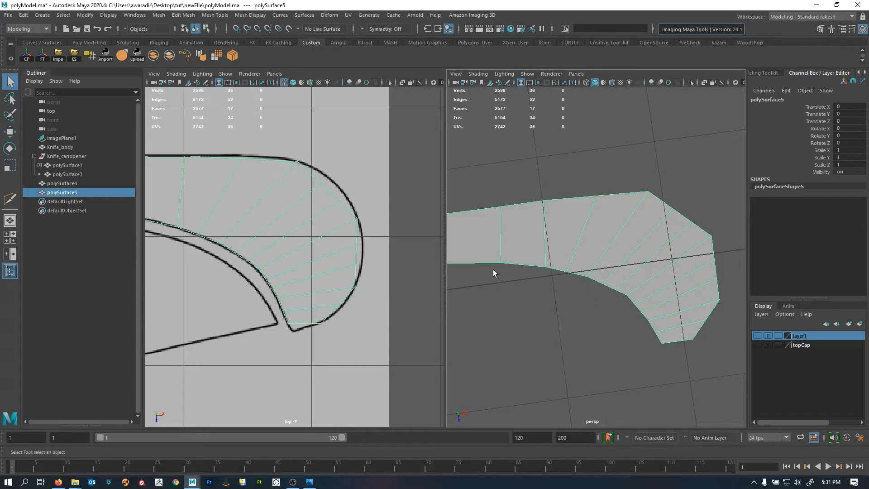
- Move the two new vertices on the upper part of the rounded end's outer curve outward onto the reference outline
scroll(380, 236, up, 3)
scroll(357, 218, up, 2)
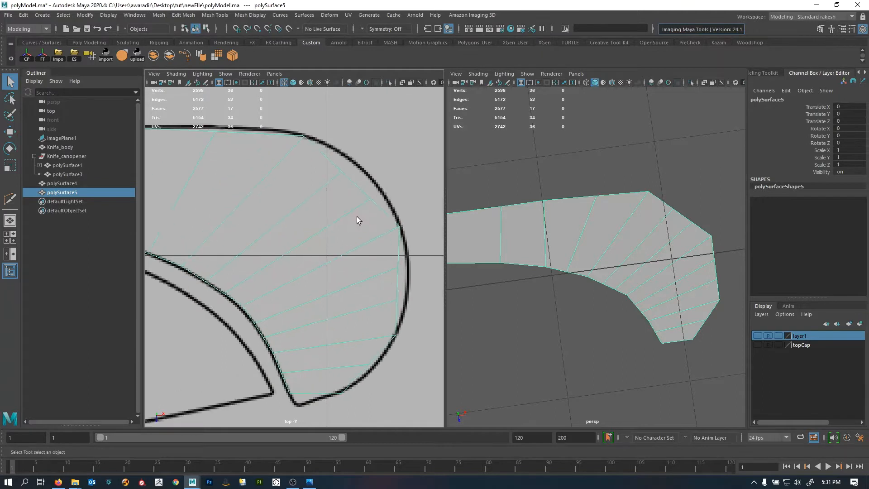
scroll(358, 226, up, 2)
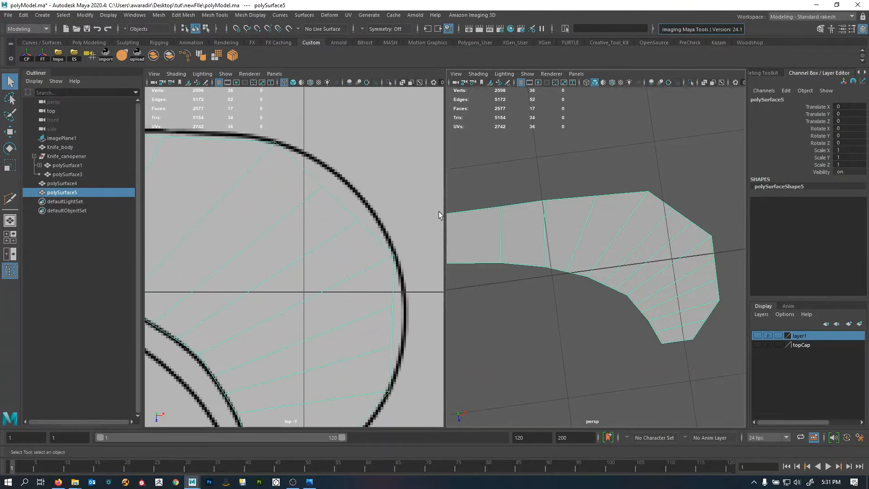
key(F9)
scroll(326, 226, up, 2)
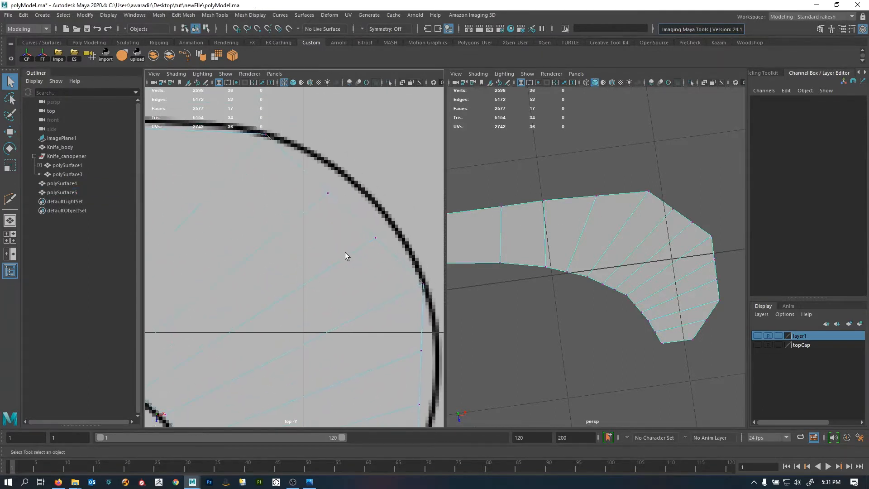
click(374, 163)
scroll(349, 196, up, 2)
key(w)
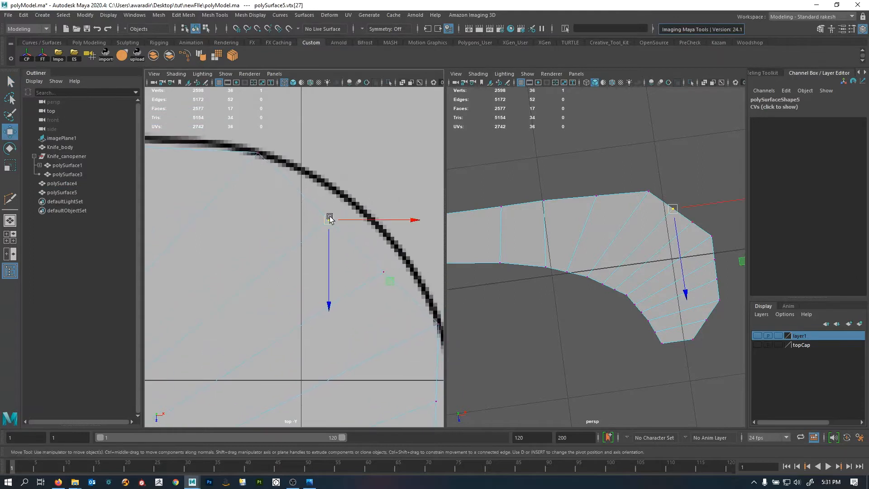
scroll(348, 222, up, 2)
alt+middle_drag(357, 224, 354, 243)
drag(336, 229, 350, 194)
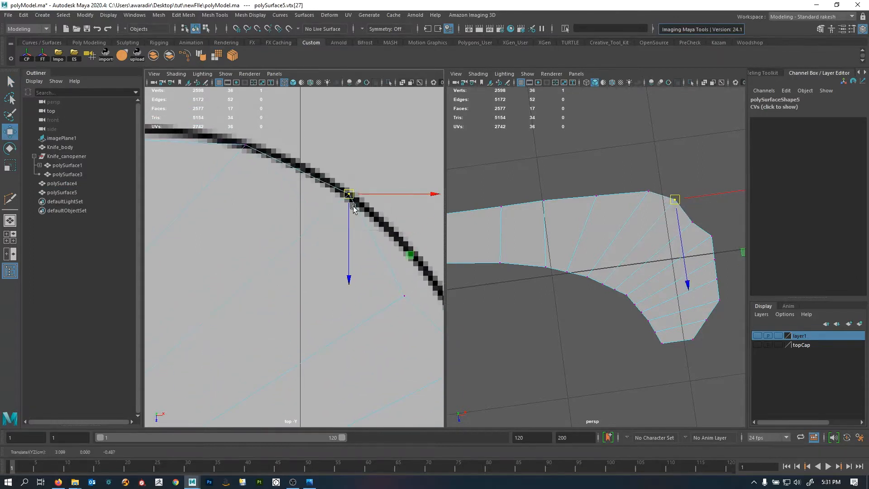
alt+middle_drag(374, 288, 276, 244)
drag(280, 288, 355, 237)
middle_drag(369, 224, 395, 199)
- Move the remaining outer-curve vertices of the rounded end onto the reference outline, working down to its lower tip
alt+middle_drag(354, 302, 297, 171)
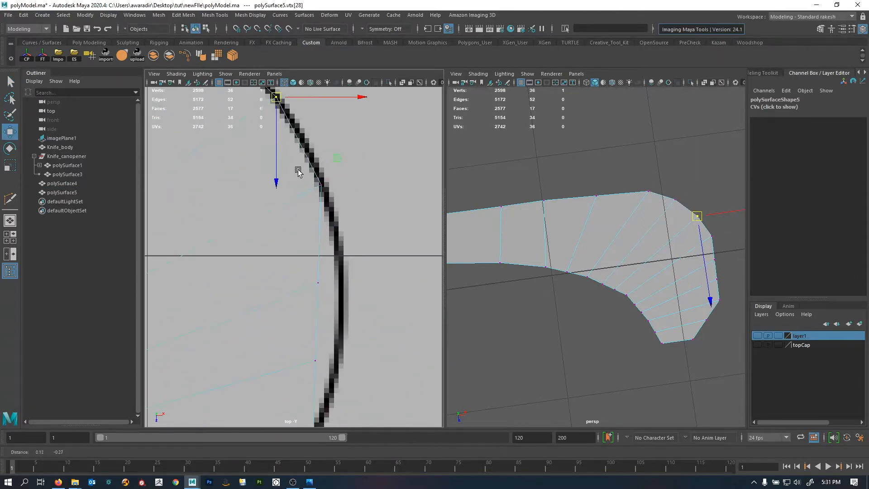
alt+middle_drag(342, 278, 359, 233)
drag(358, 227, 304, 264)
middle_drag(309, 272, 345, 182)
drag(306, 249, 419, 218)
alt+middle_drag(332, 319, 431, 215)
drag(338, 249, 390, 297)
drag(370, 268, 378, 276)
alt+middle_drag(333, 322, 372, 296)
drag(324, 293, 341, 307)
- Align the vertices on the lower part of the strip's inner curve with the reference outline
alt+middle_drag(190, 313, 261, 320)
alt+right_drag(199, 316, 224, 316)
alt+right_drag(277, 333, 247, 333)
alt+right_drag(332, 317, 374, 314)
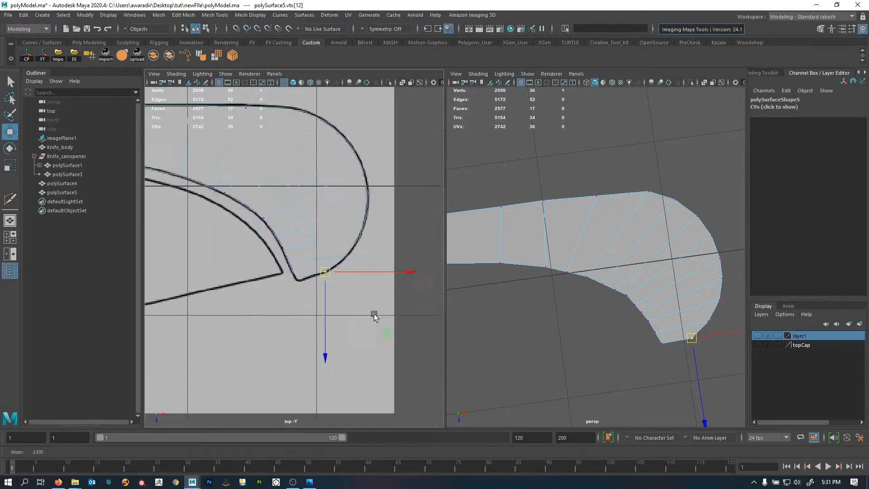
alt+right_drag(226, 310, 254, 313)
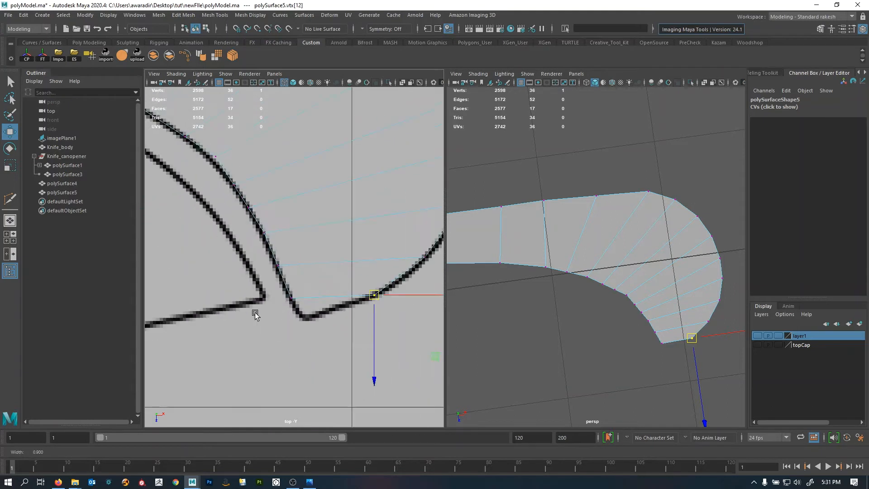
alt+middle_drag(293, 259, 325, 267)
alt+right_drag(325, 268, 347, 267)
alt+middle_drag(271, 215, 295, 268)
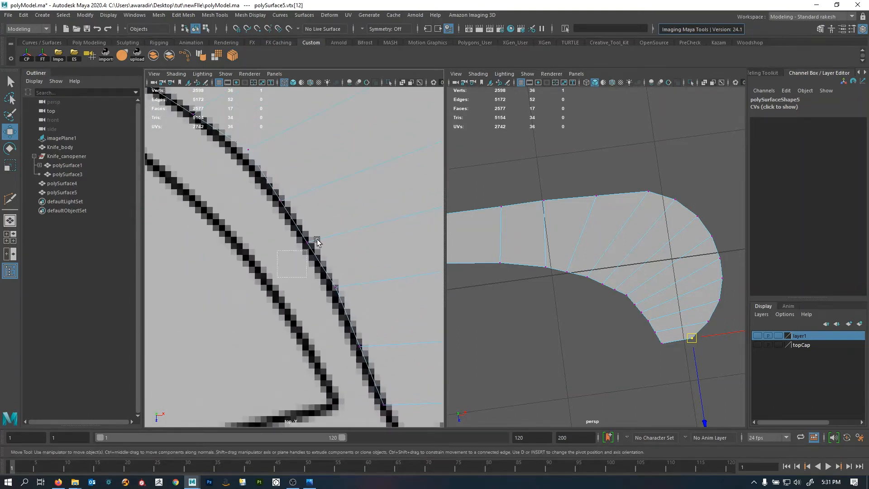
drag(317, 240, 308, 241)
alt+middle_drag(270, 210, 313, 301)
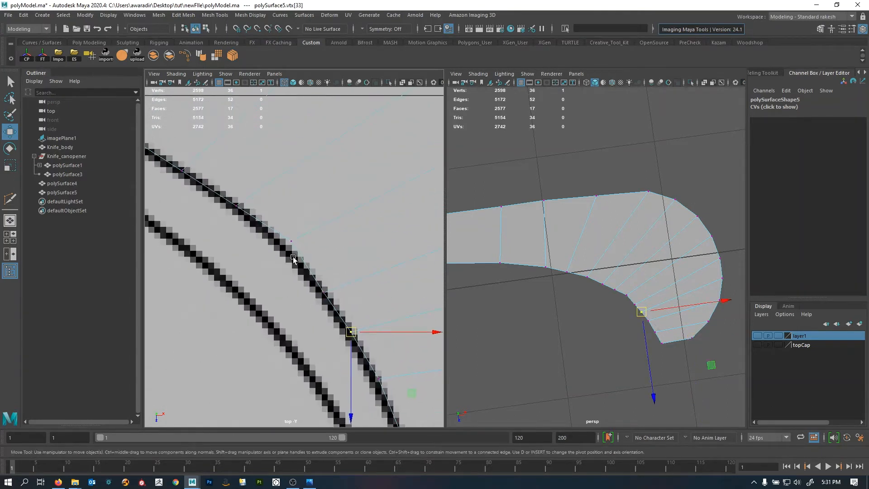
drag(317, 216, 272, 273)
middle_drag(273, 259, 267, 264)
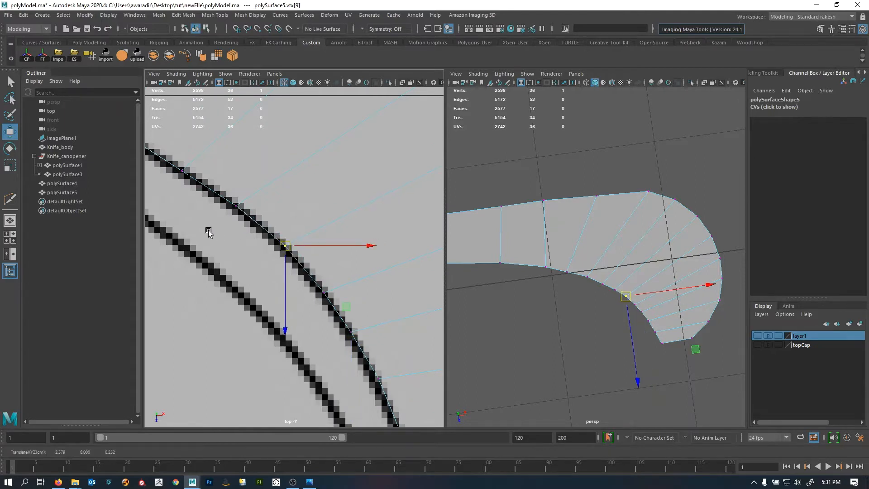
- Move the next vertex up the strip's inner curve onto the reference outline
alt+middle_drag(208, 231, 305, 305)
alt+middle_drag(277, 265, 320, 282)
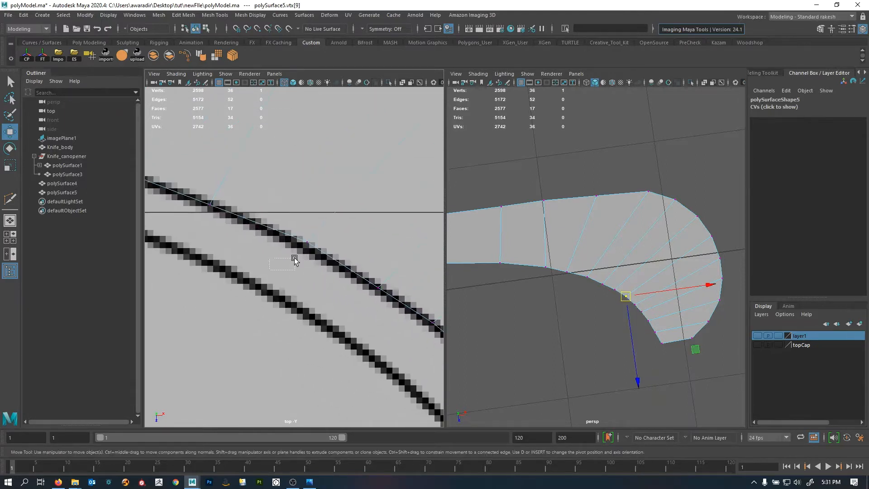
drag(294, 259, 323, 232)
middle_drag(295, 278, 288, 280)
alt+middle_drag(247, 256, 392, 302)
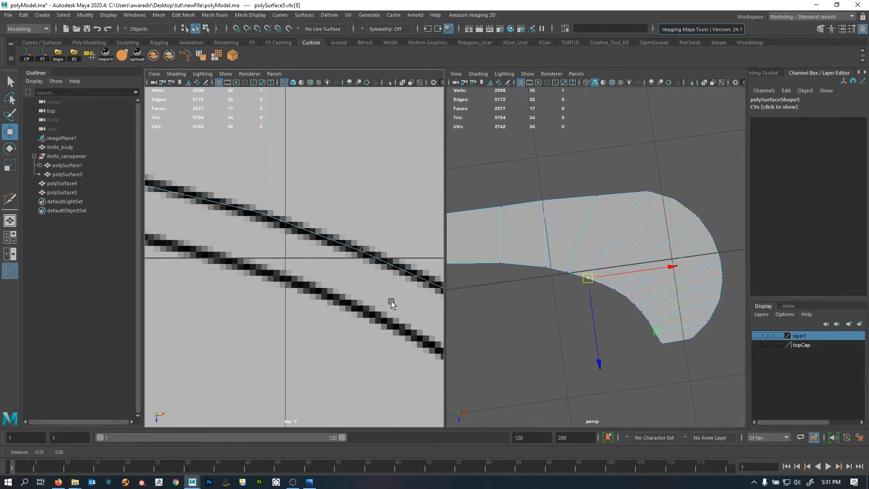
- Examine the rest of the strip's lower edge against the reference outline, back to the short curved end
alt+middle_drag(217, 258, 398, 309)
alt+middle_drag(181, 246, 425, 275)
scroll(330, 275, down, 8)
alt+middle_drag(237, 258, 372, 275)
scroll(266, 265, up, 3)
scroll(258, 255, up, 3)
alt+middle_drag(254, 249, 296, 319)
scroll(248, 234, up, 1)
alt+middle_drag(253, 222, 267, 236)
alt+middle_drag(243, 192, 166, 180)
scroll(271, 206, down, 5)
scroll(271, 206, down, 7)
scroll(615, 222, down, 4)
alt+middle_drag(523, 223, 605, 223)
- Flatten the vertices along the strip's straight upper edge into one line with Scale, excluding those at the wide rounded end
alt+drag(605, 223, 570, 296)
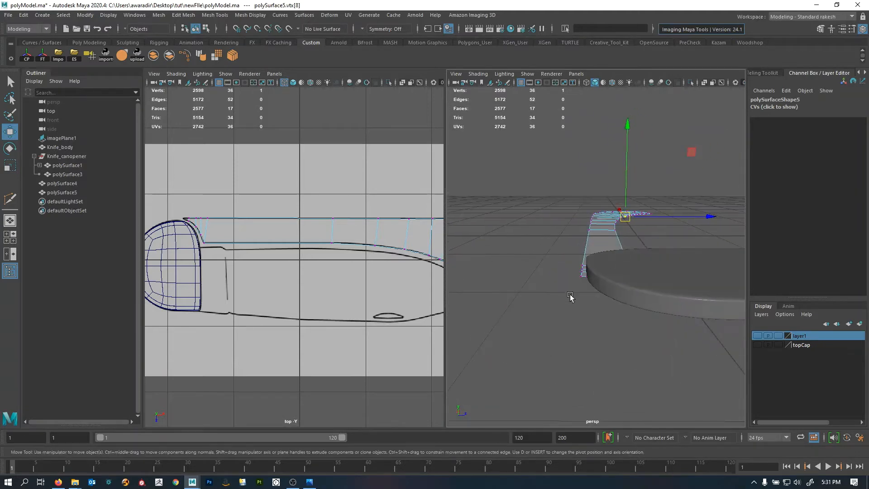
drag(580, 248, 597, 194)
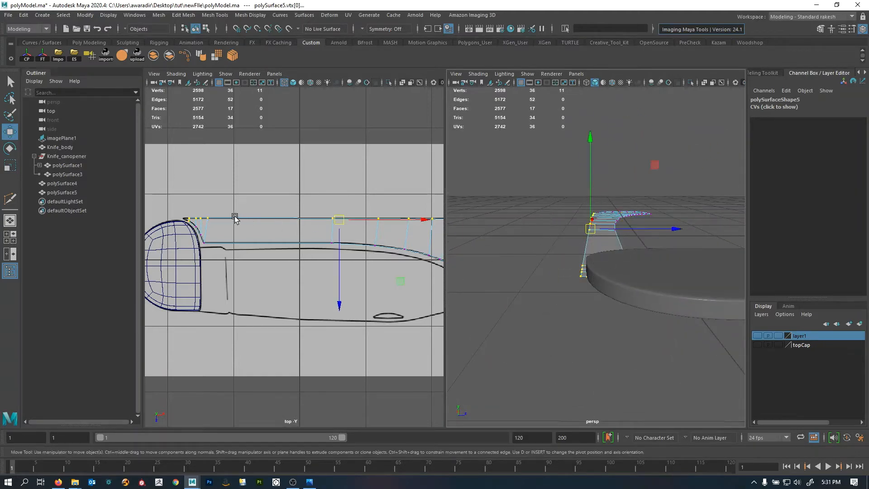
key(space)
alt+middle_drag(525, 218, 172, 239)
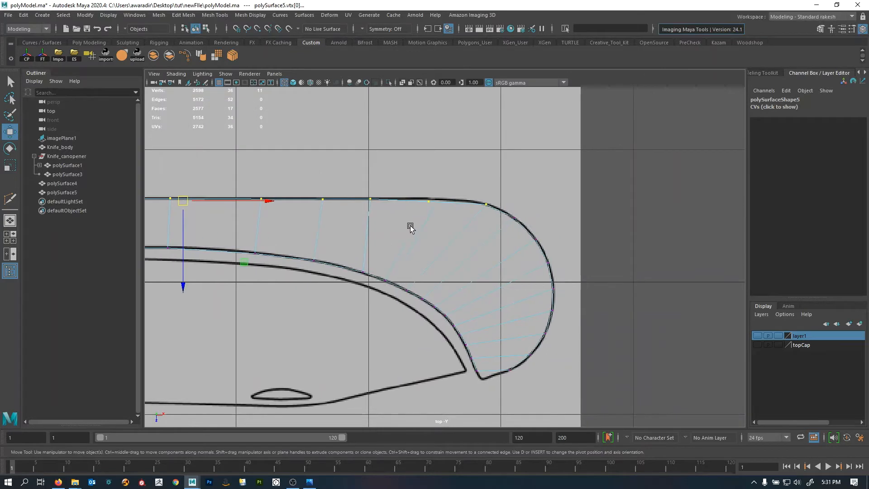
ctrl+drag(468, 244, 465, 246)
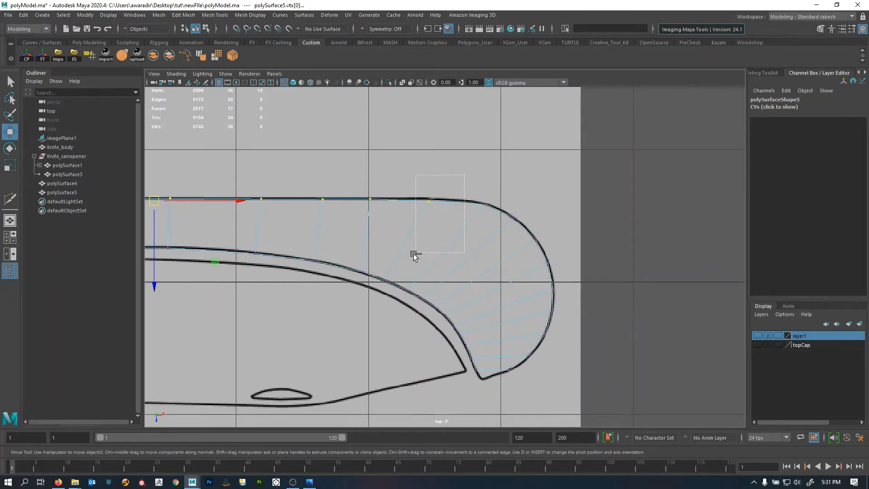
ctrl+drag(413, 253, 409, 259)
alt+middle_drag(335, 264, 582, 267)
alt+right_drag(582, 268, 576, 268)
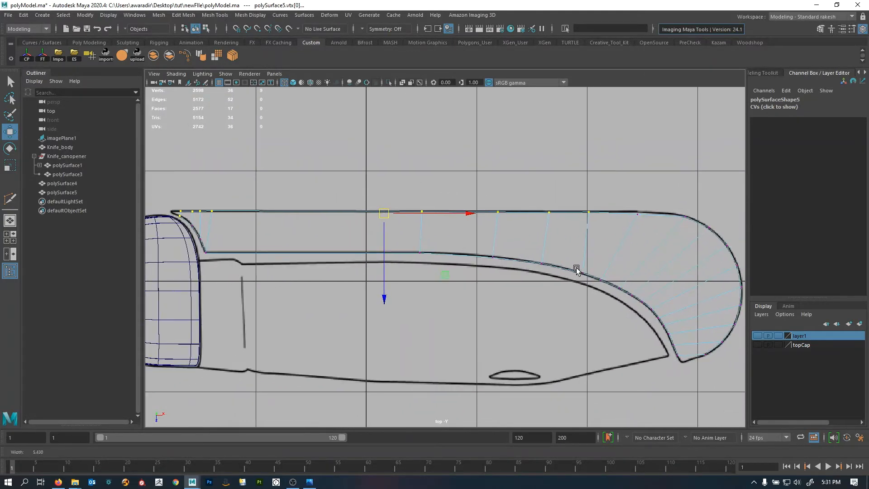
key(r)
drag(383, 297, 384, 210)
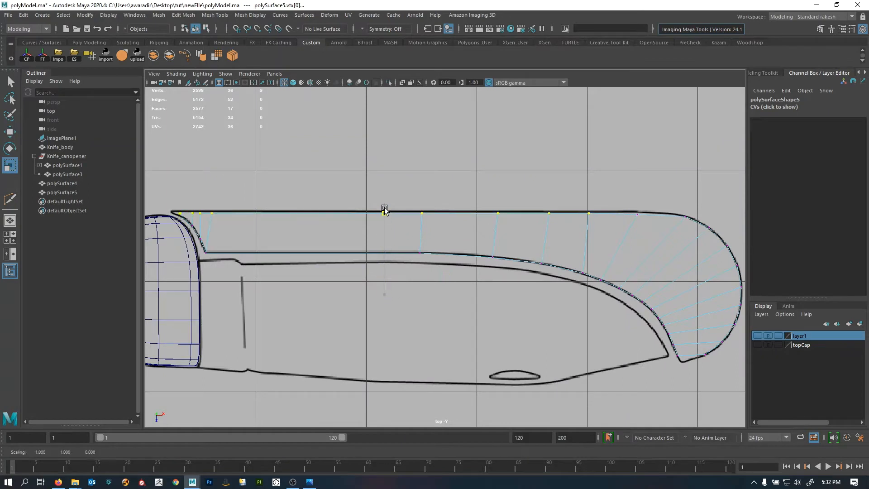
- Move the flattened vertices of the strip's straight upper edge up onto the centre of the reference outline
drag(385, 150, 385, 151)
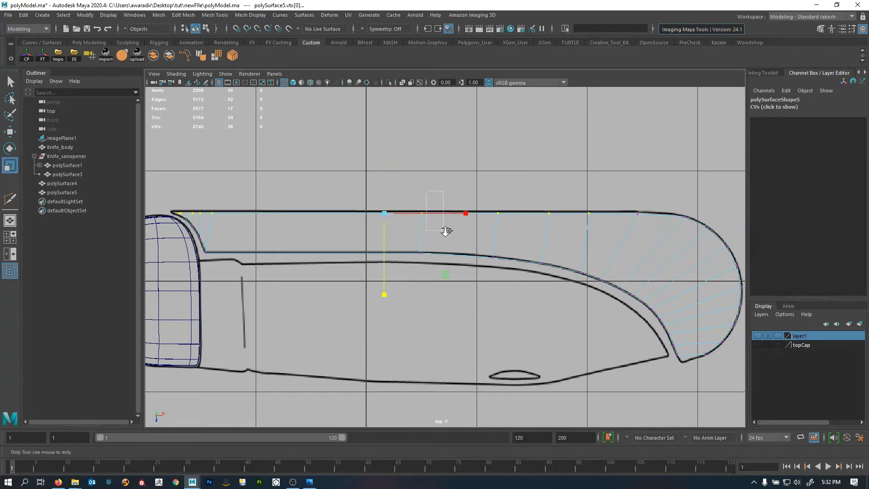
ctrl+alt+drag(445, 231, 453, 232)
alt+middle_drag(291, 239, 670, 200)
key(w)
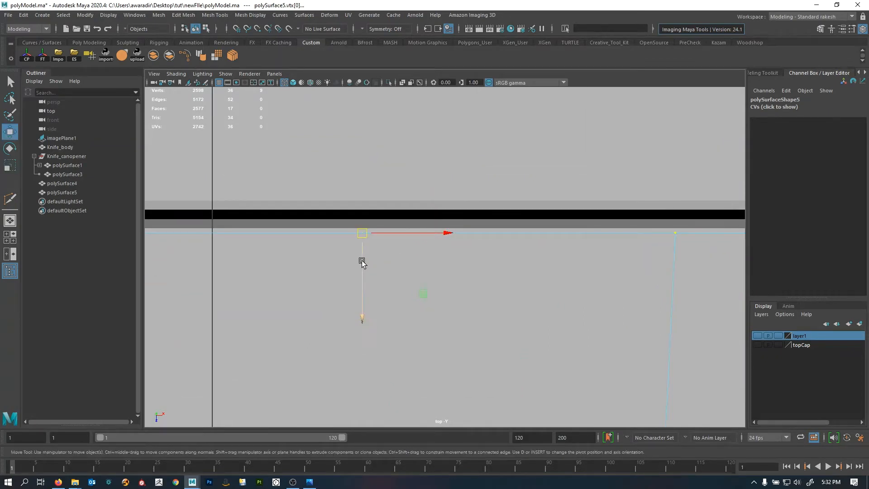
drag(362, 262, 365, 244)
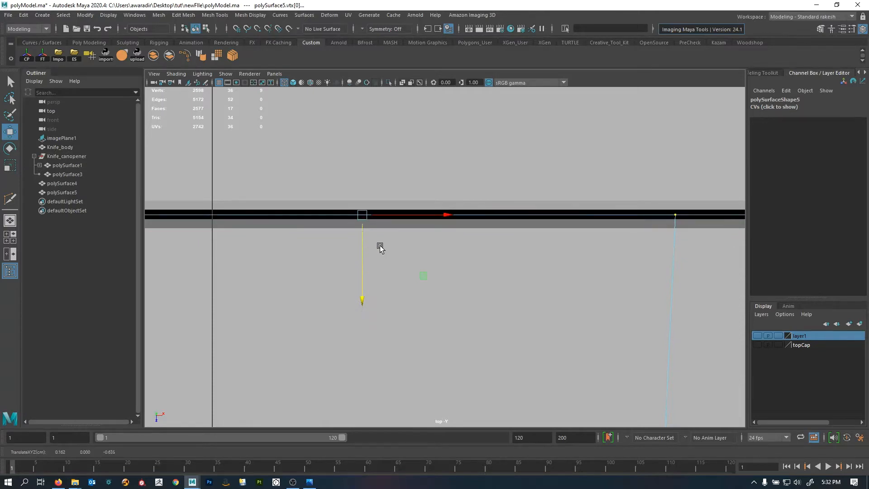
alt+right_drag(380, 248, 331, 250)
alt+middle_drag(331, 269, 331, 217)
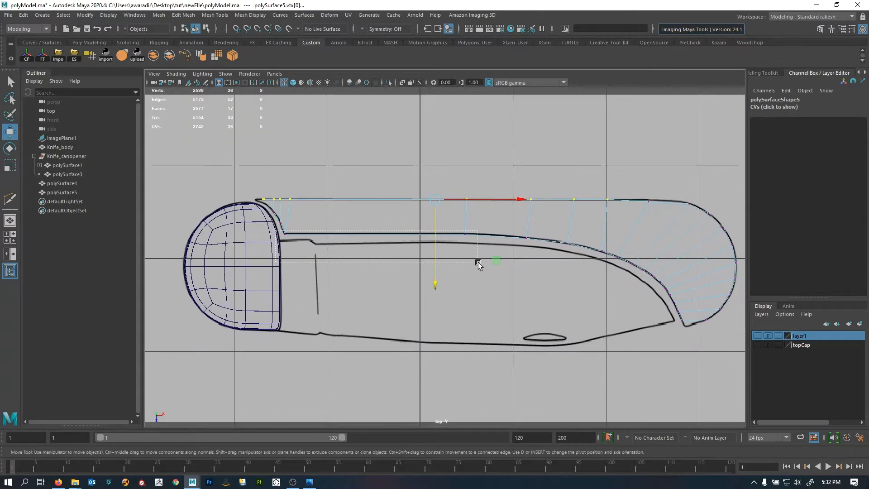
- Flatten the two vertices of the strip's straight lower edge with Scale and move them up onto the reference outline
drag(498, 261, 498, 262)
key(r)
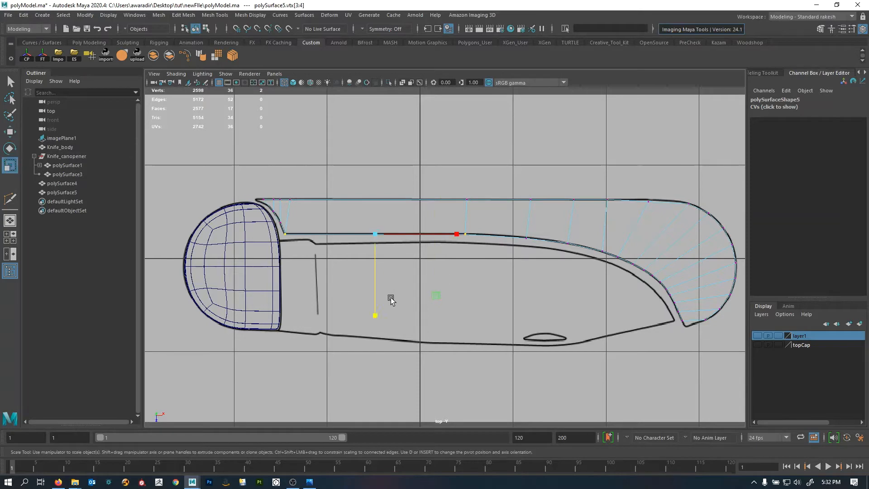
click(376, 316)
ctrl+alt+drag(313, 249, 312, 248)
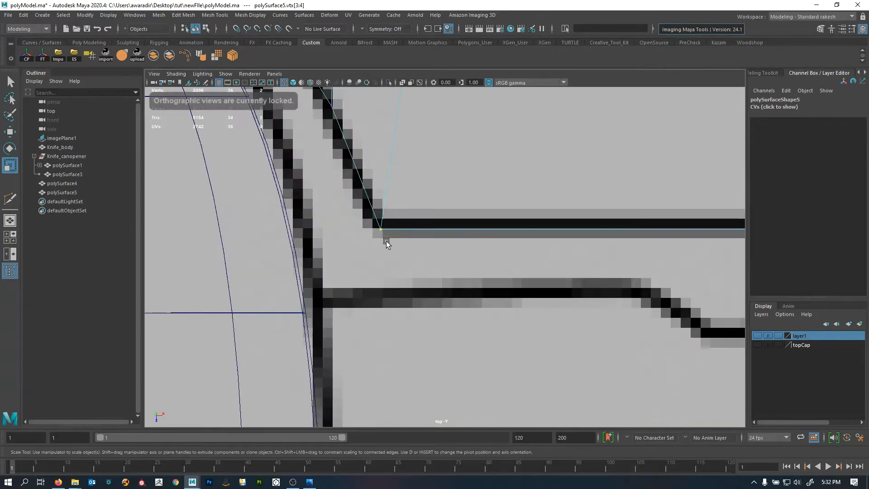
key(w)
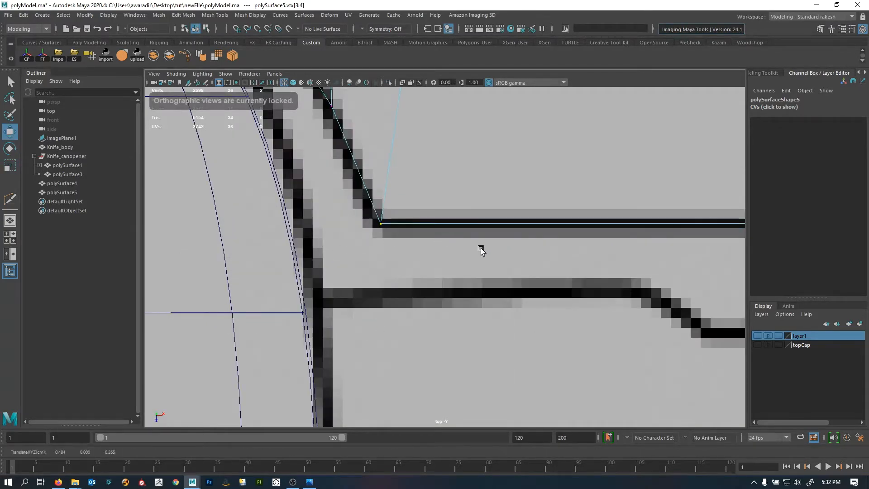
- Examine the strip's inner curve, wide rounded end and narrow end against the reference outline
scroll(453, 249, down, 5)
scroll(303, 278, up, 4)
scroll(516, 267, down, 4)
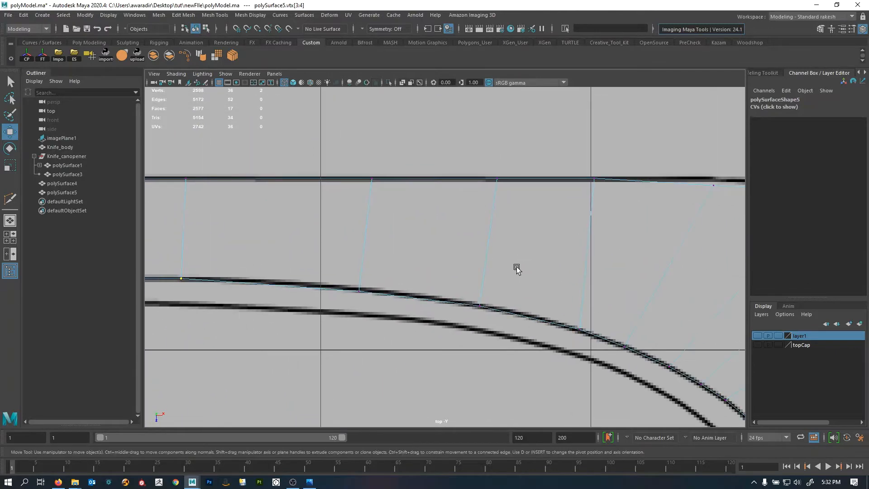
scroll(469, 157, up, 2)
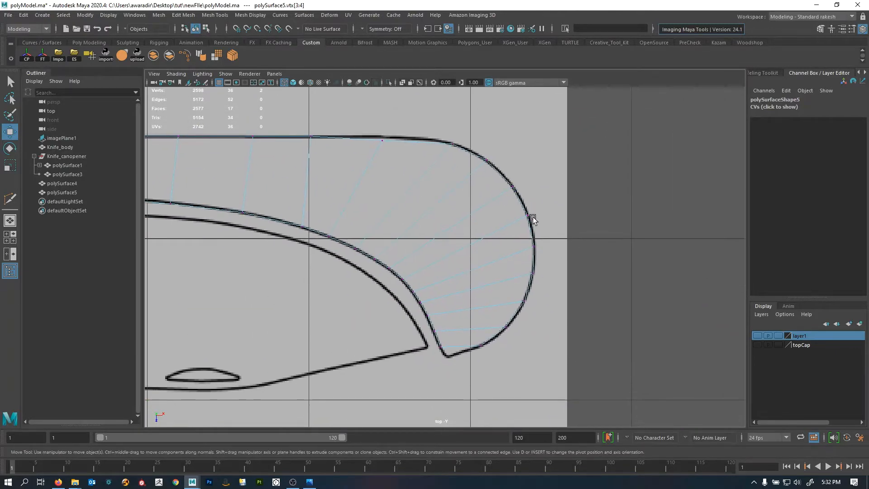
scroll(553, 299, up, 2)
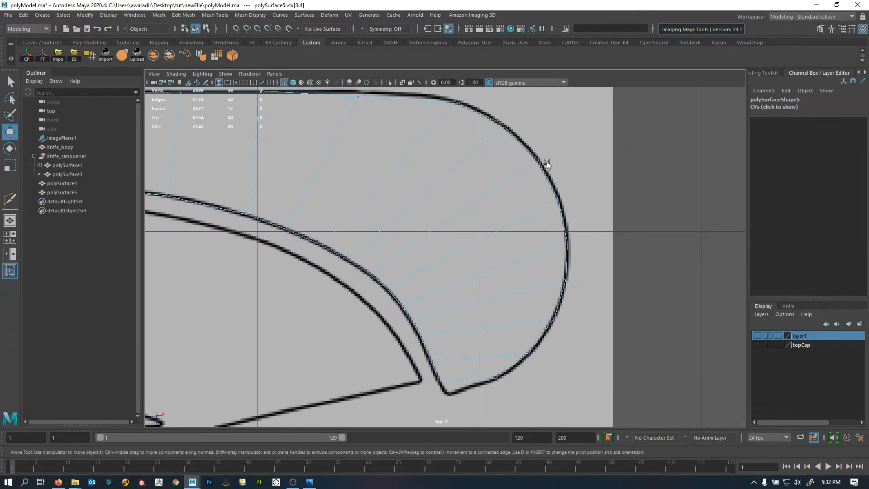
scroll(467, 205, down, 6)
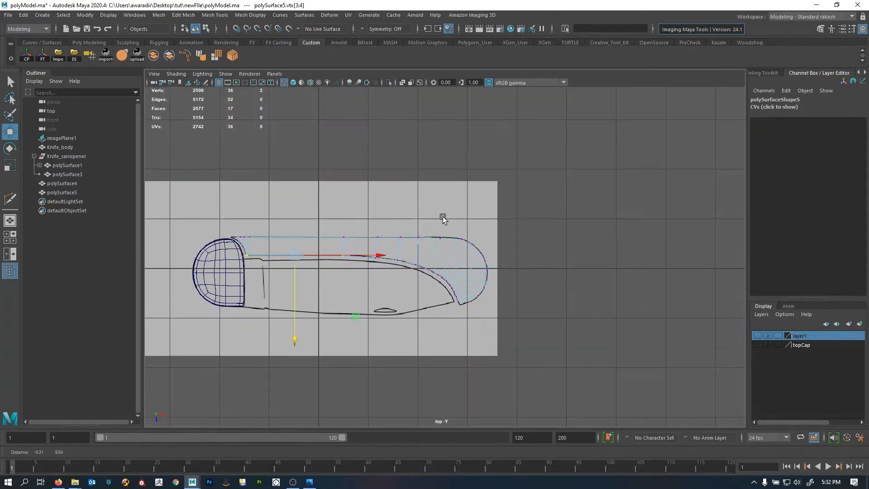
alt+middle_drag(398, 244, 547, 224)
scroll(547, 224, up, 6)
alt+middle_drag(578, 252, 626, 260)
alt+middle_drag(197, 271, 425, 288)
scroll(418, 213, up, 10)
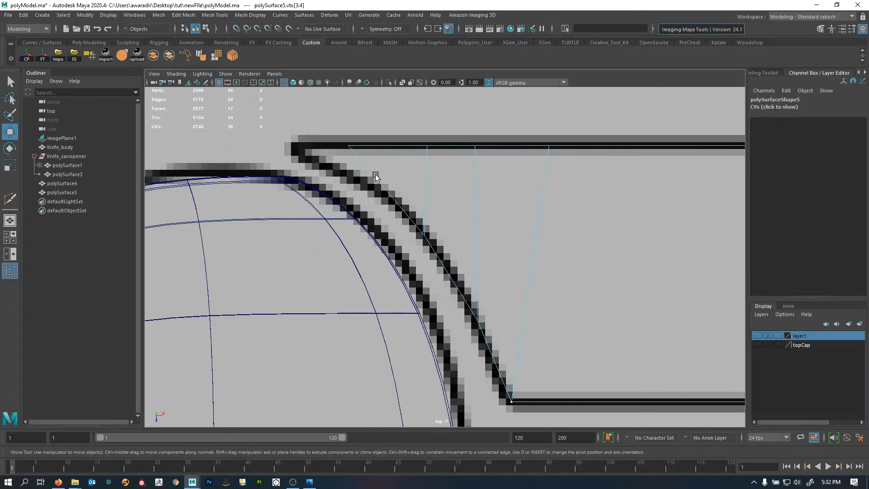
- Reposition the two narrow-end vertices so the end edge stands vertical, with its lower vertex on the reference outline
alt+middle_drag(319, 181, 369, 227)
scroll(346, 221, up, 3)
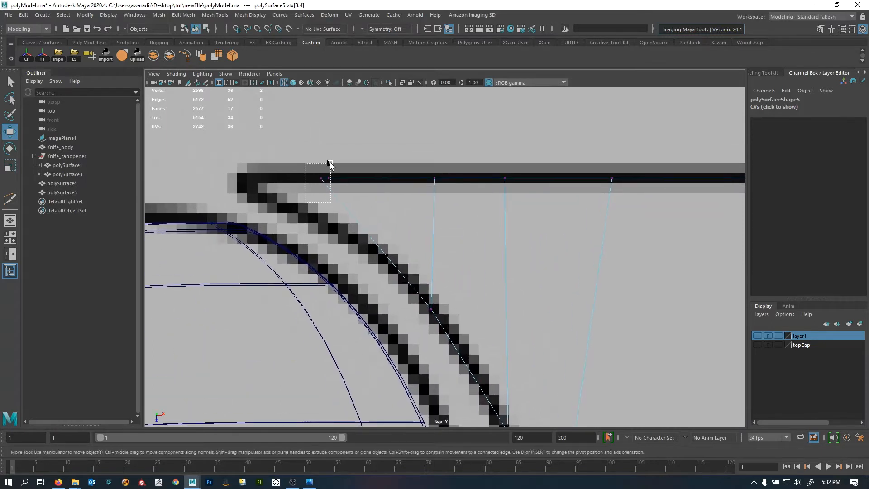
drag(330, 164, 327, 222)
drag(300, 155, 347, 245)
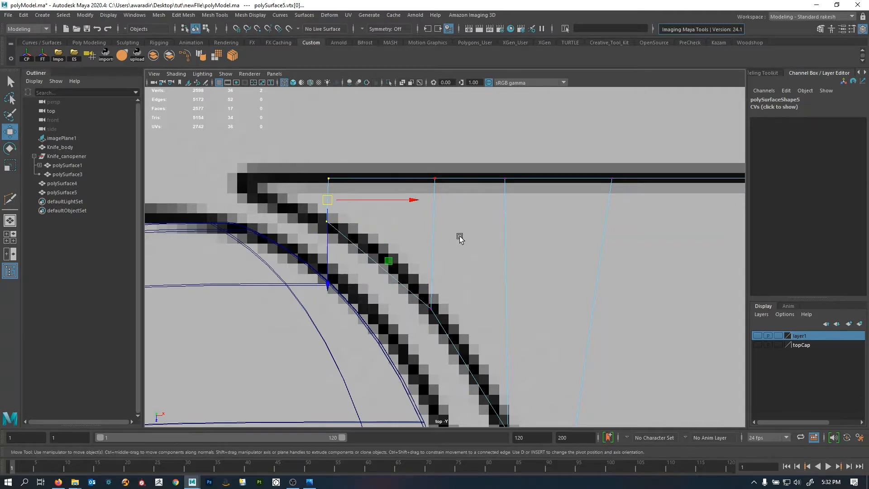
- Insert an edge loop lengthwise through the middle of the strip, running from the narrow end to the wide end
alt+right_drag(498, 213, 358, 223)
alt+middle_drag(697, 294, 362, 265)
alt+middle_drag(498, 273, 384, 209)
alt+right_drag(384, 209, 633, 312)
alt+middle_drag(367, 305, 380, 300)
right_drag(393, 290, 559, 356)
click(378, 289)
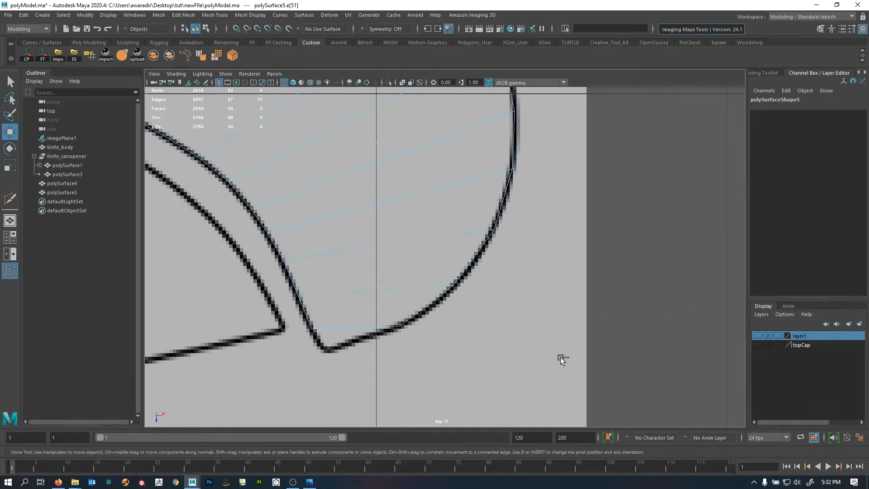
alt+right_drag(471, 263, 391, 271)
key(space)
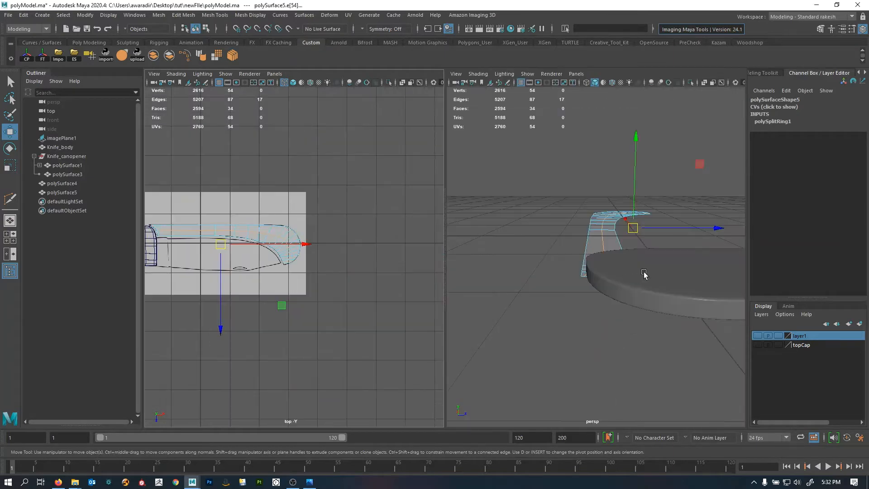
alt+drag(603, 247, 519, 301)
alt+middle_drag(519, 301, 592, 295)
- Move the lengthwise loop's end vertex to the pointed corner of the wide end and fit its neighbouring vertex to the outline
alt+right_drag(281, 238, 317, 260)
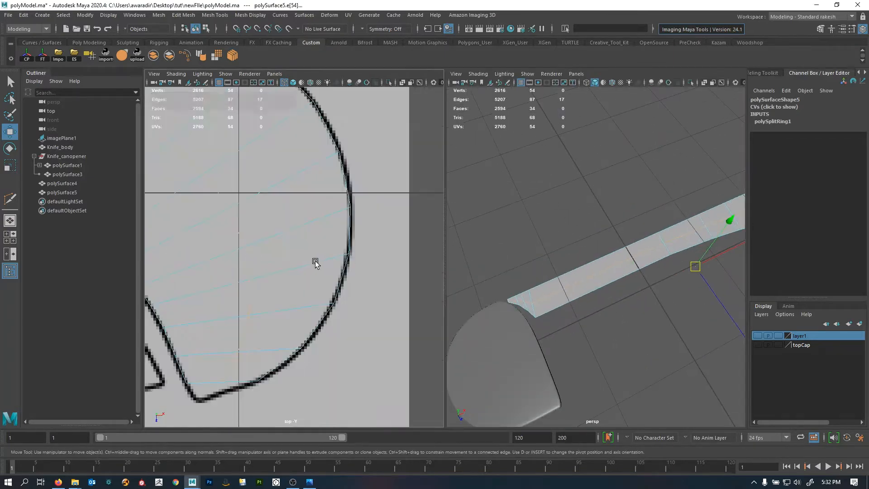
alt+drag(316, 259, 286, 326)
alt+middle_drag(287, 327, 389, 228)
alt+right_drag(389, 228, 399, 270)
alt+middle_drag(363, 288, 336, 260)
alt+right_drag(335, 260, 435, 308)
click(306, 277)
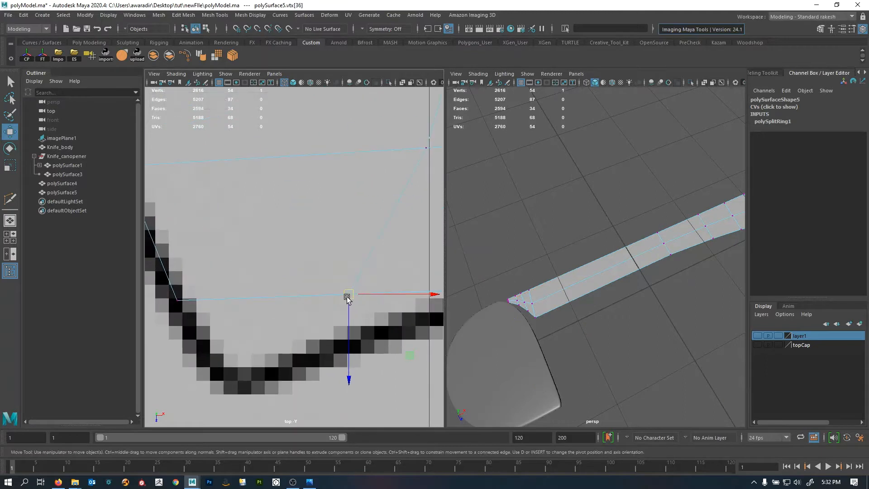
drag(347, 295, 235, 390)
alt+middle_drag(268, 359, 335, 270)
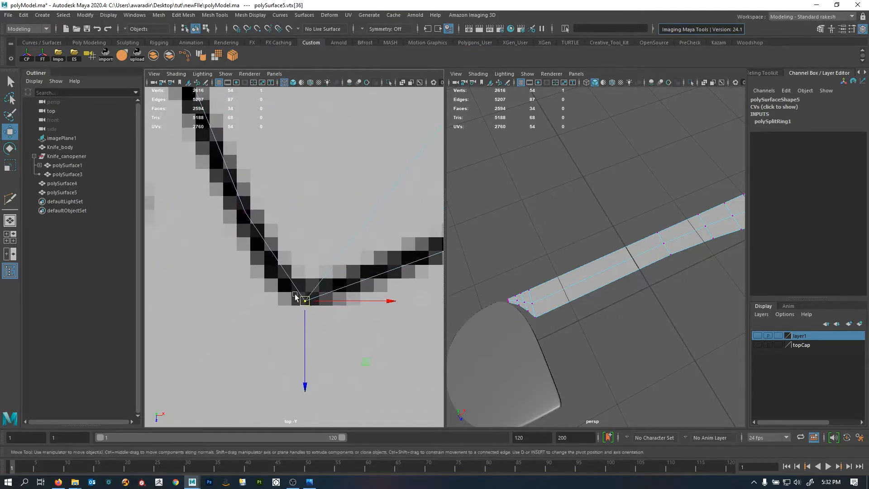
drag(302, 301, 268, 302)
middle_drag(268, 302, 266, 299)
click(244, 211)
middle_drag(228, 274, 232, 274)
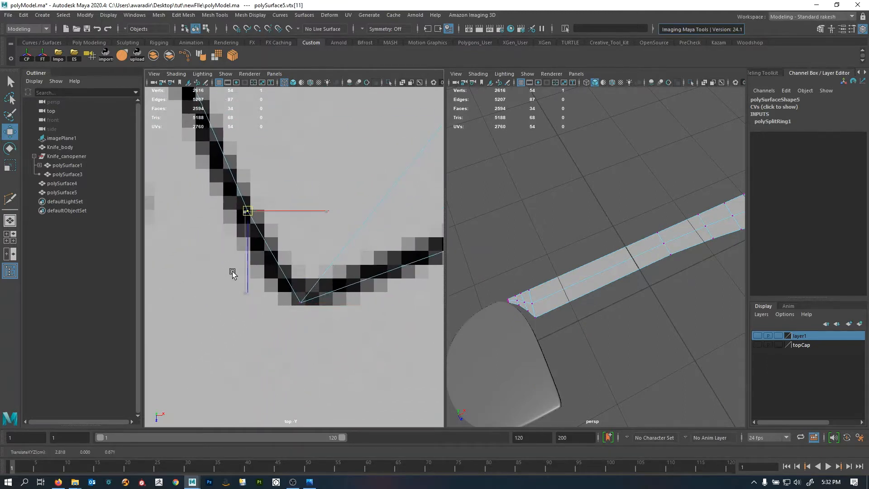
- Move the lengthwise loop's other end vertex out to the sharp tip of the outline at the narrow end
alt+middle_drag(343, 277, 210, 299)
alt+right_drag(432, 306, 370, 289)
alt+middle_drag(358, 250, 523, 346)
alt+middle_drag(289, 257, 602, 324)
alt+middle_drag(163, 279, 313, 282)
scroll(345, 227, up, 10)
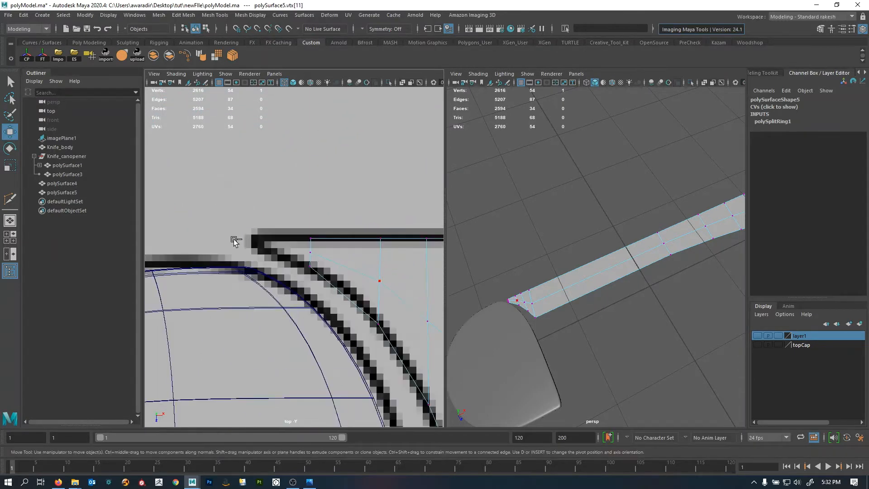
scroll(354, 288, up, 5)
drag(352, 226, 156, 204)
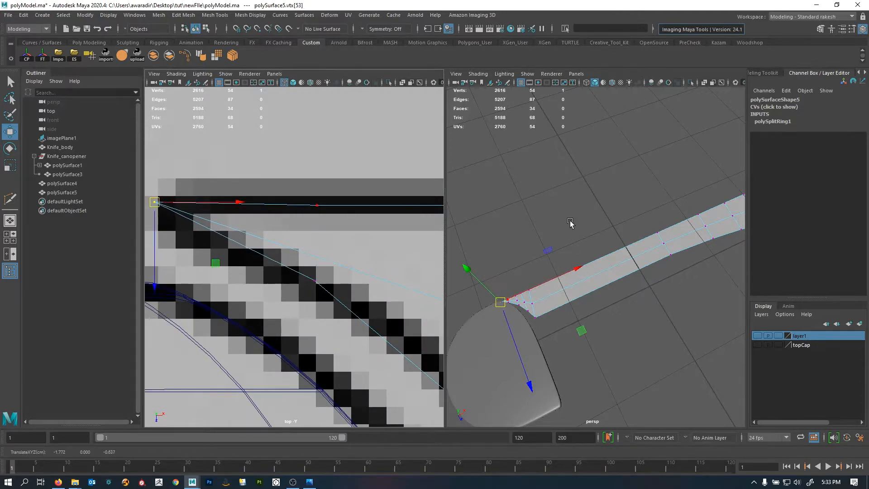
scroll(628, 249, down, 2)
- Extrude all of the strip's faces in the perspective view with Local Translate Z set to 0.1
key(space)
alt+drag(644, 249, 626, 256)
alt+middle_drag(627, 256, 452, 236)
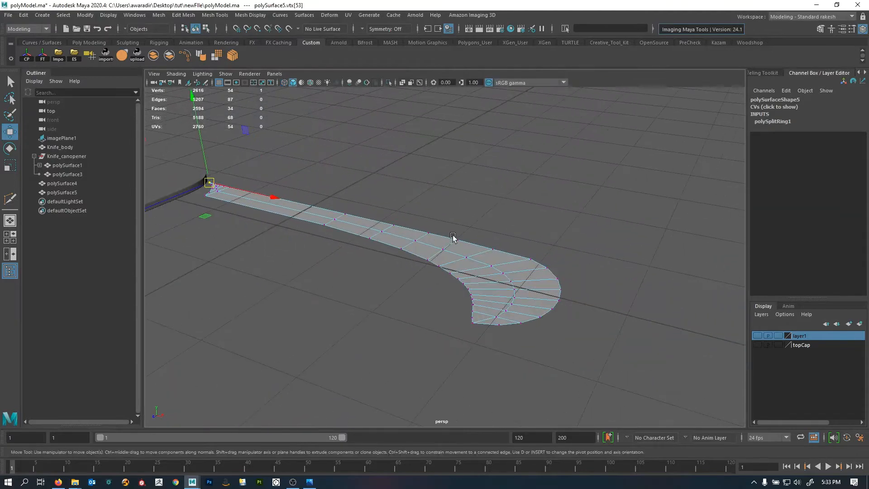
key(F8)
alt+drag(548, 191, 487, 243)
alt+right_drag(488, 244, 533, 247)
alt+middle_drag(534, 247, 539, 279)
key(F11)
double_click(523, 263)
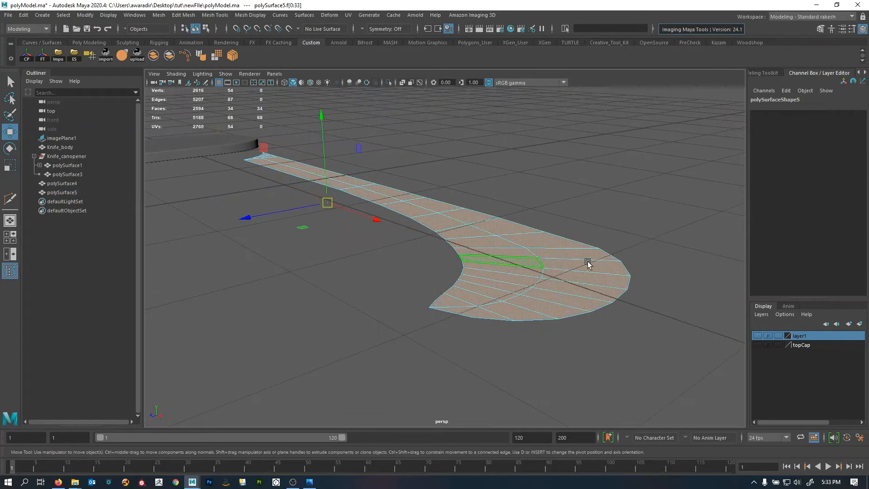
alt+right_drag(587, 264, 616, 268)
alt+middle_drag(616, 268, 620, 301)
alt+drag(619, 301, 558, 163)
shift+right_drag(558, 174, 560, 183)
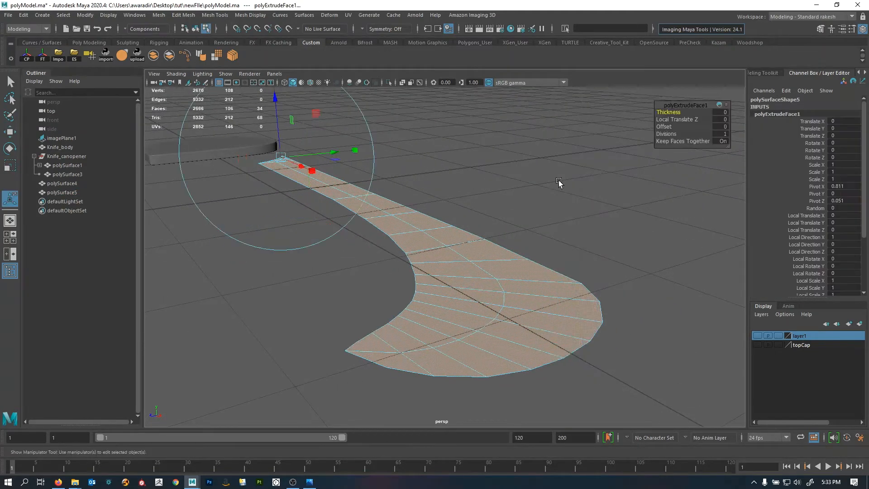
alt+middle_drag(443, 185, 468, 232)
drag(300, 132, 300, 136)
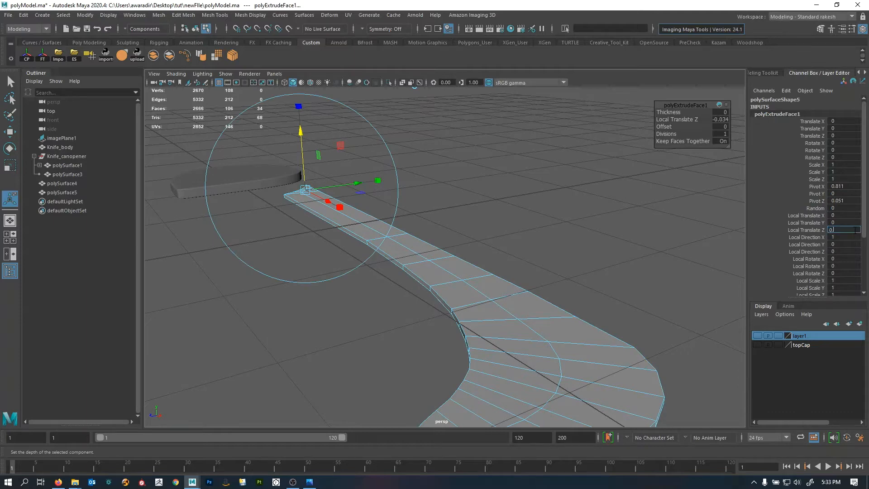
key(Return)
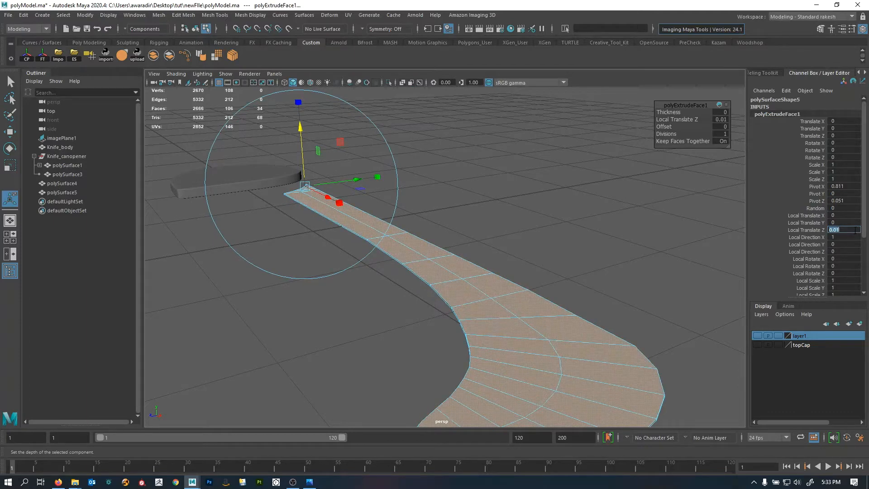
key(Return)
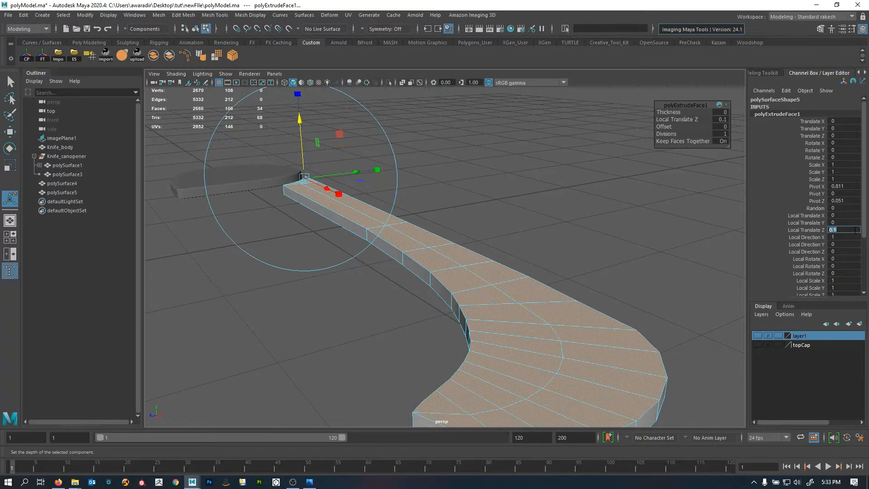
- Return the extruded strip to object mode and delete its construction history
alt+drag(406, 224, 504, 242)
alt+right_drag(504, 242, 547, 256)
alt+middle_drag(325, 267, 506, 241)
alt+drag(505, 242, 581, 260)
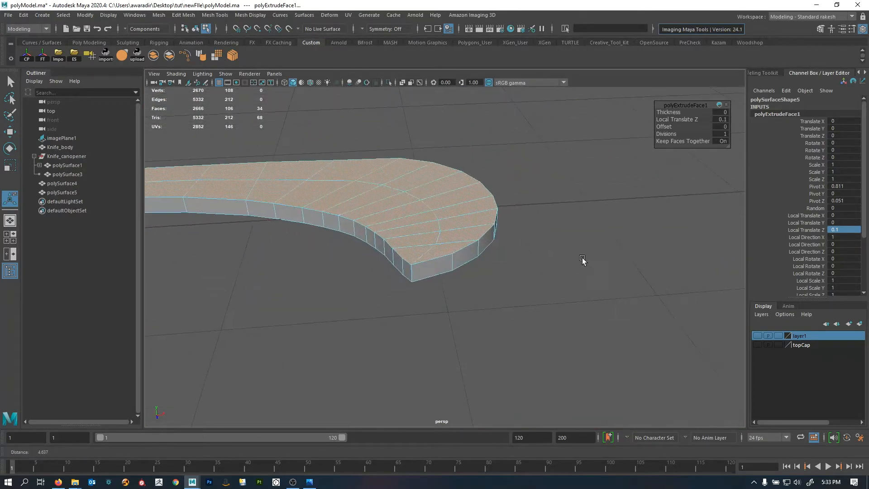
key(q)
key(F8)
click(547, 158)
alt+drag(488, 230, 463, 221)
click(452, 266)
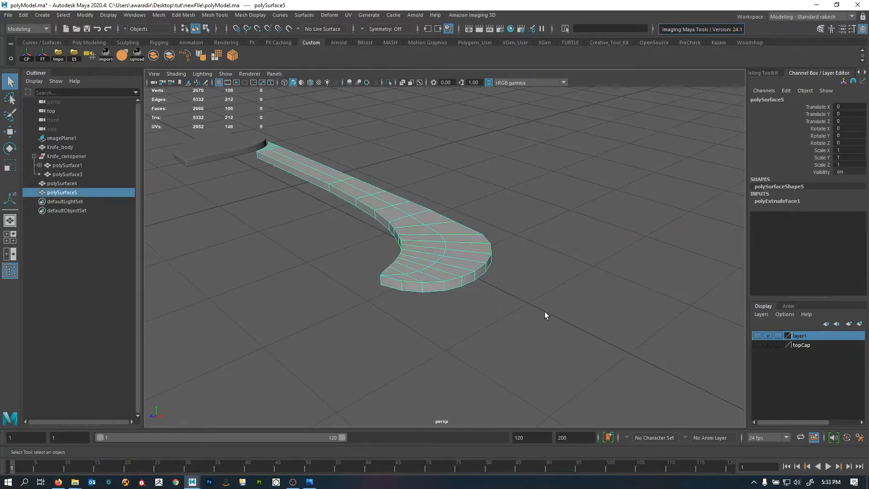
key(alt+shift+d)
alt+right_drag(462, 288, 620, 252)
click(621, 251)
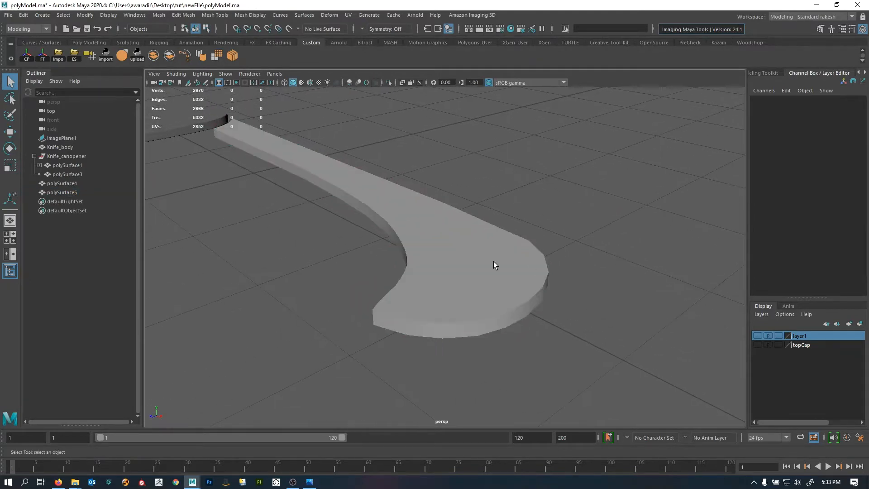
- Preview the extruded strip in smooth mesh display, then restore its unsmoothed display
click(470, 249)
key(3)
click(542, 224)
click(465, 256)
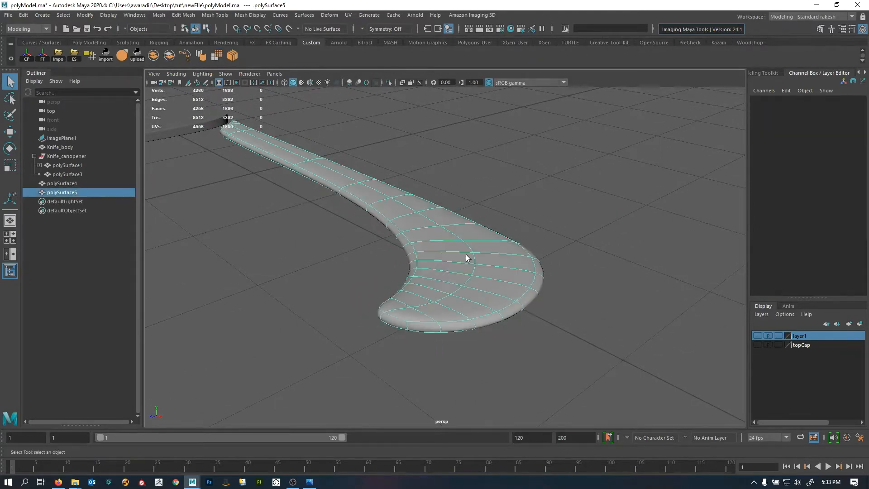
key(1)
- Insert an edge loop around the extruded strip's side walls, midway through its thickness
alt+drag(508, 252, 466, 266)
alt+right_drag(465, 266, 511, 262)
alt+middle_drag(511, 262, 536, 270)
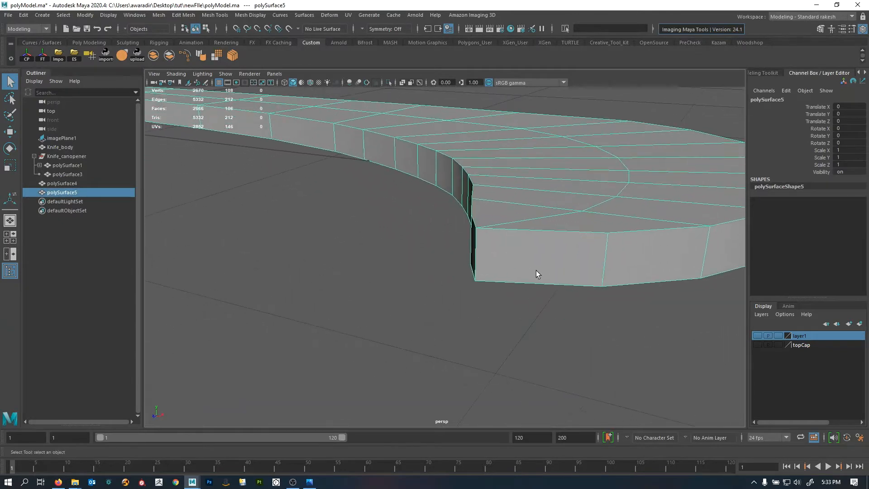
right_drag(590, 271, 591, 251)
double_click(674, 259)
alt+middle_drag(683, 262, 542, 272)
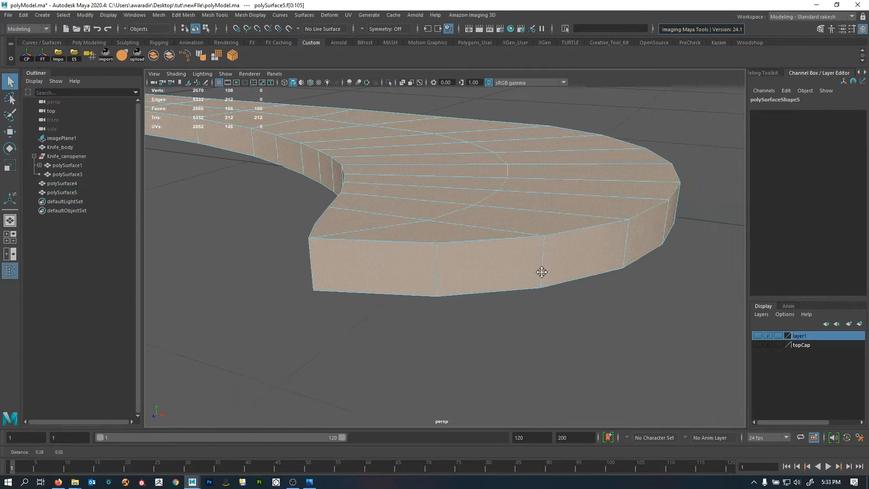
scroll(442, 282, up, 5)
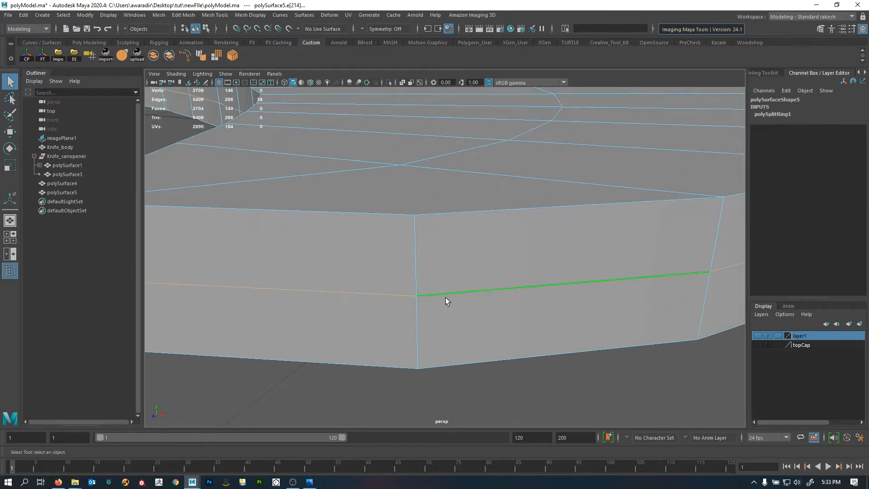
- Duplicate the strip's mid-thickness edge loop to add supporting loops near both rims of the side walls, then return to object mode
right_drag(445, 297, 496, 270)
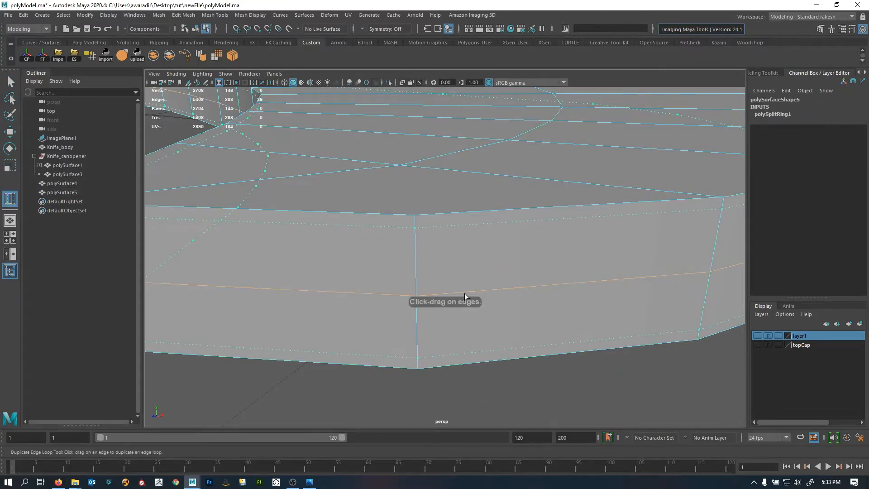
drag(468, 293, 468, 293)
alt+right_drag(514, 286, 447, 275)
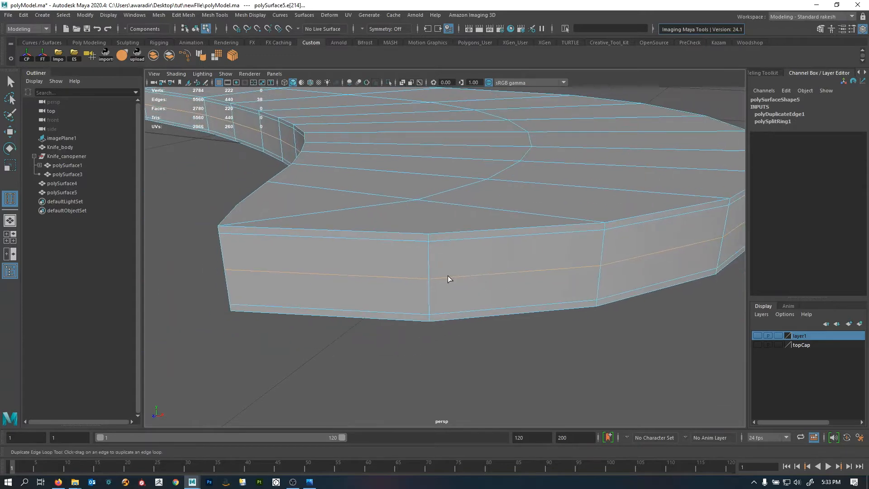
right_drag(436, 232, 470, 182)
right_drag(533, 319, 473, 322)
click(429, 314)
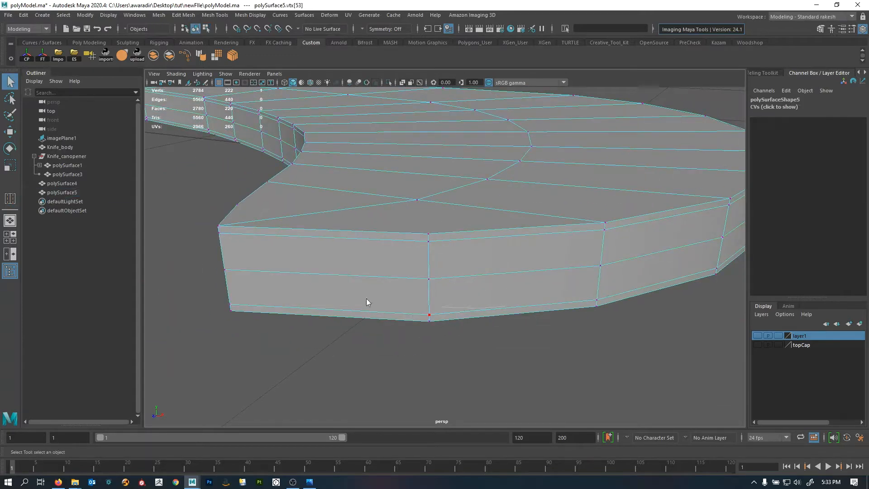
right_drag(506, 189, 507, 188)
- Preview the strip in smooth mesh display to examine both ends, then restore its unsmoothed display
alt+right_drag(511, 294, 409, 312)
key(3)
click(469, 311)
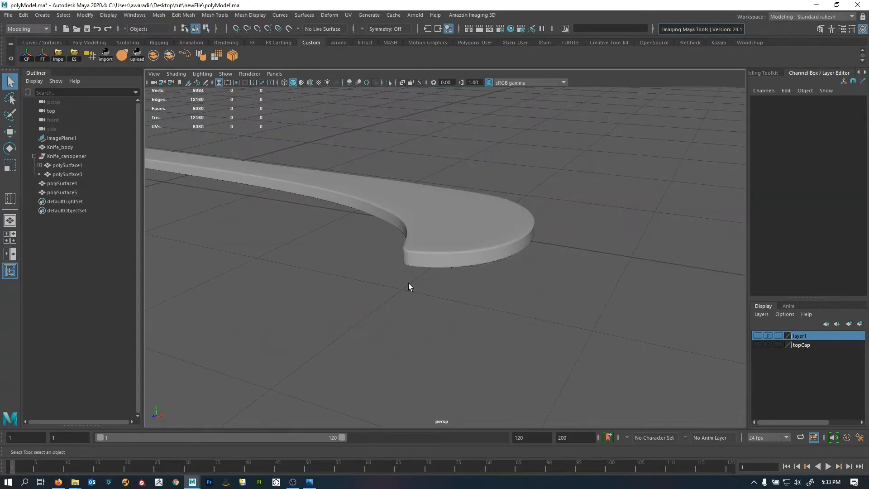
alt+drag(408, 283, 480, 331)
alt+right_drag(479, 330, 419, 320)
alt+drag(419, 320, 327, 268)
alt+middle_drag(326, 269, 438, 229)
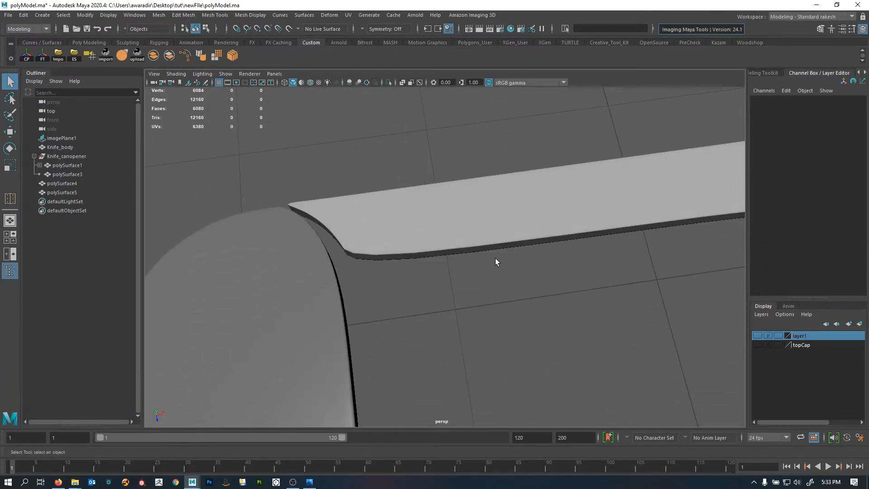
alt+middle_drag(498, 257, 128, 233)
click(441, 221)
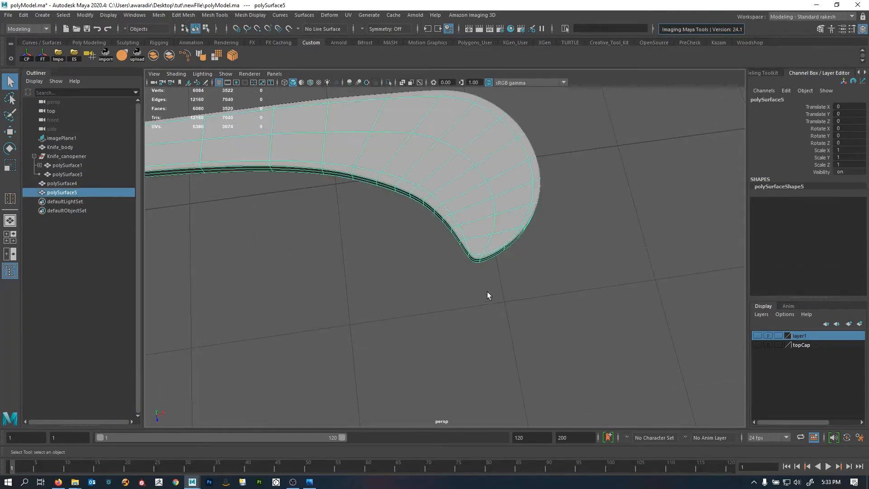
alt+middle_drag(302, 262, 355, 252)
alt+drag(355, 252, 362, 225)
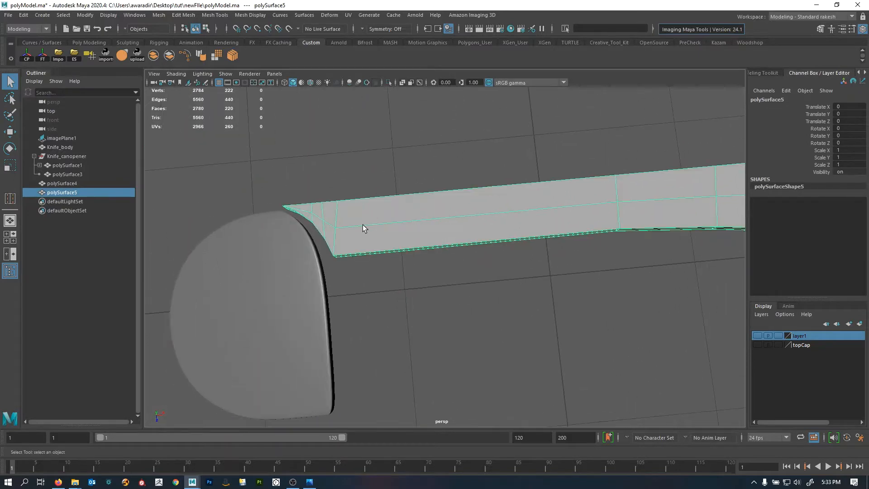
- Insert two crosswise edge loops close to either side of the strip's lower corner at its narrow end
alt+right_drag(362, 225, 518, 252)
alt+drag(518, 252, 374, 303)
alt+middle_drag(374, 303, 495, 278)
alt+right_drag(470, 273, 537, 286)
shift+right_drag(537, 240, 483, 255)
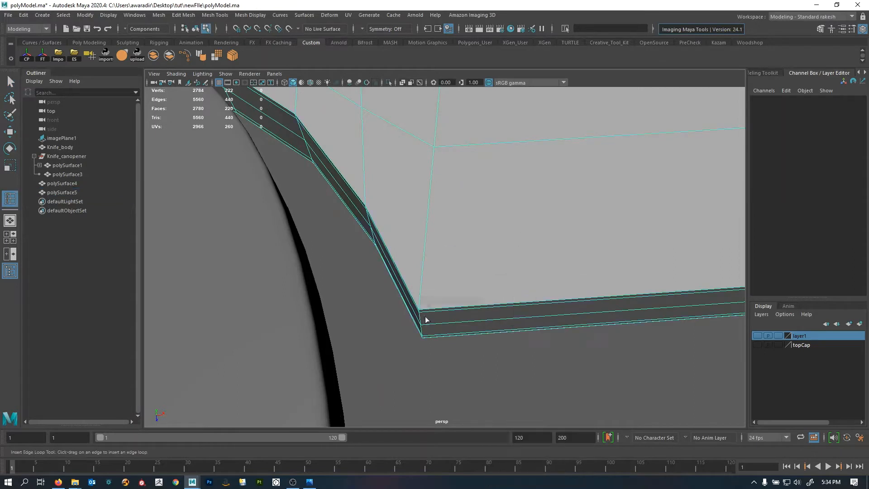
drag(430, 308, 428, 311)
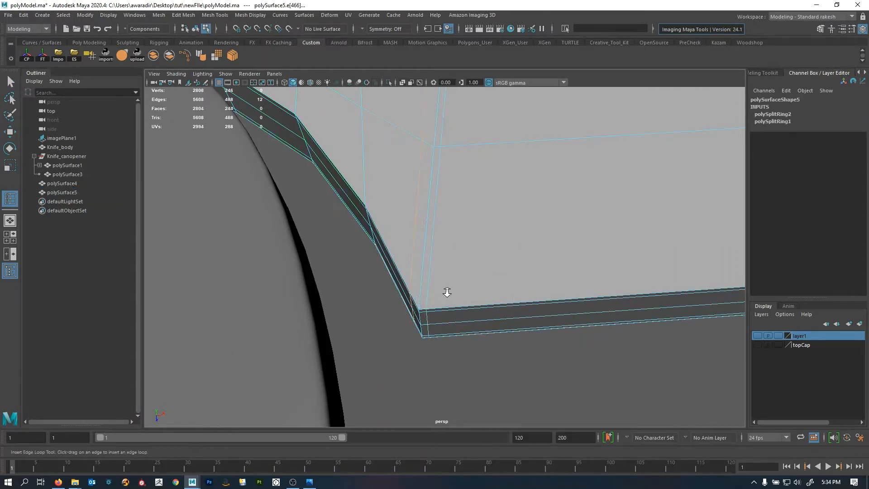
- Split the edge rings along the strip's long straight section with five crosswise edge loops
alt+right_drag(447, 292, 435, 298)
alt+middle_drag(435, 298, 398, 318)
alt+middle_drag(502, 264, 457, 267)
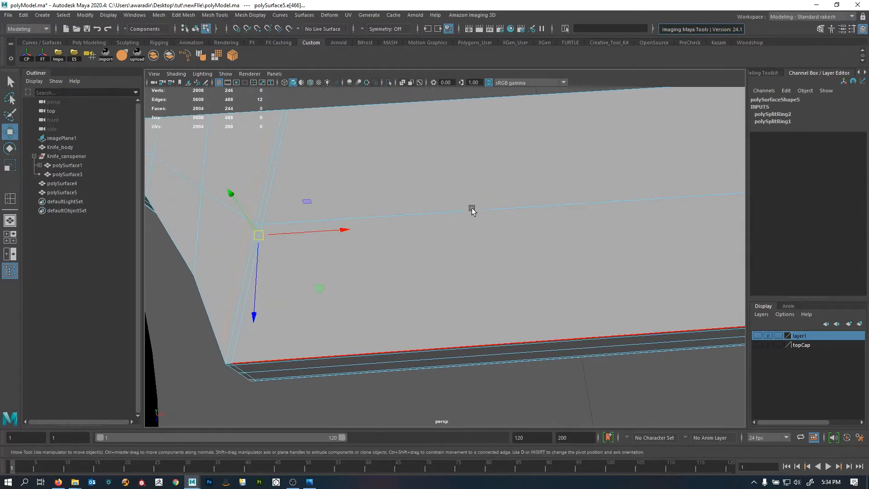
ctrl+right_drag(431, 311, 607, 362)
alt+right_drag(547, 304, 482, 323)
alt+middle_drag(511, 324, 378, 329)
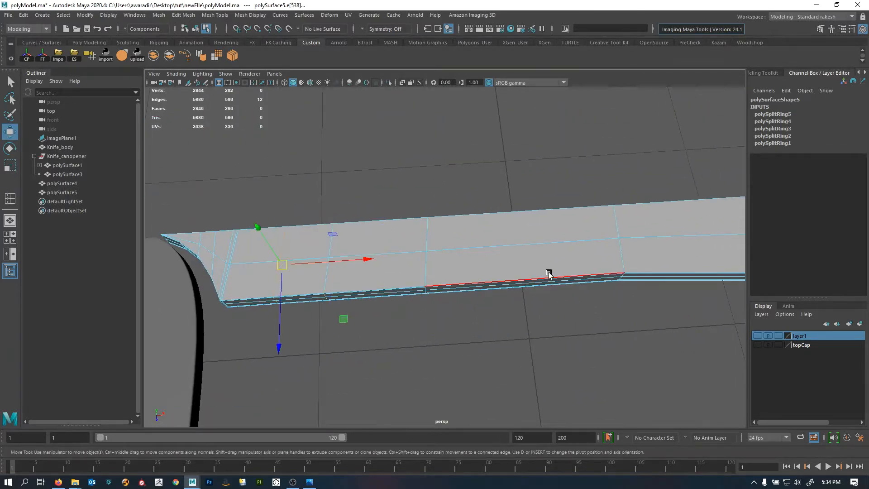
alt+middle_drag(548, 274, 427, 258)
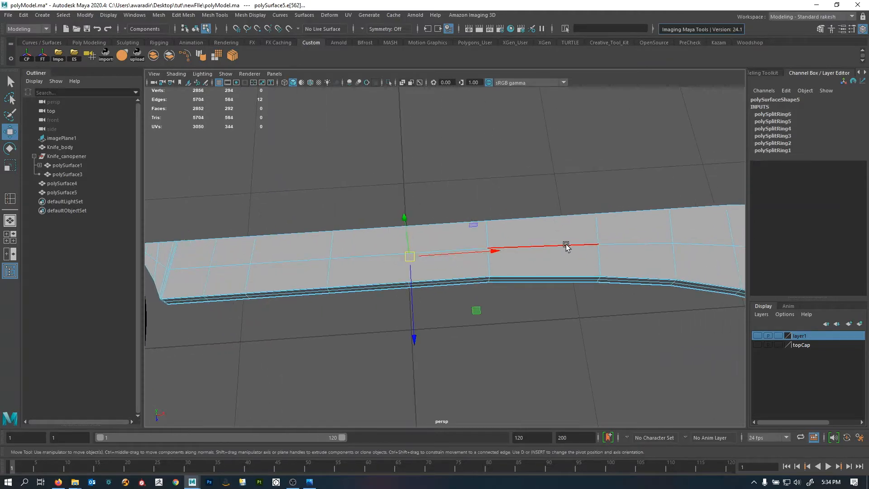
alt+middle_drag(518, 314, 477, 301)
- Insert two lengthwise edge loops close to either side of the pointed corner at the strip's wide end
alt+right_drag(470, 324, 582, 345)
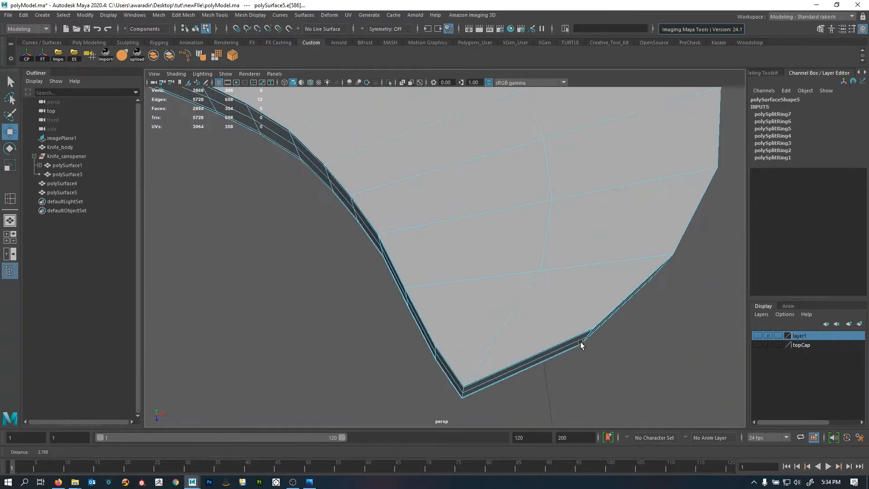
alt+middle_drag(582, 345, 509, 325)
alt+right_drag(509, 325, 527, 327)
alt+middle_drag(509, 312, 551, 341)
alt+right_drag(479, 324, 514, 328)
alt+middle_drag(472, 367, 476, 346)
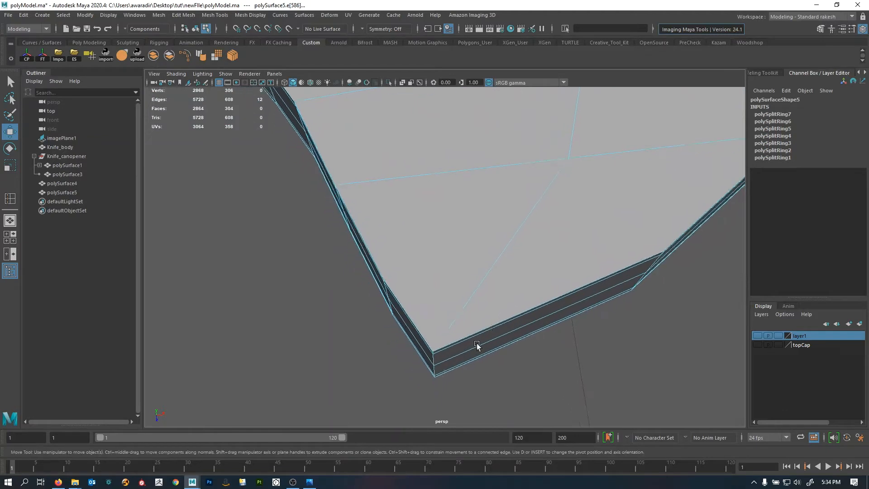
alt+right_drag(447, 350, 468, 403)
alt+middle_drag(468, 403, 466, 339)
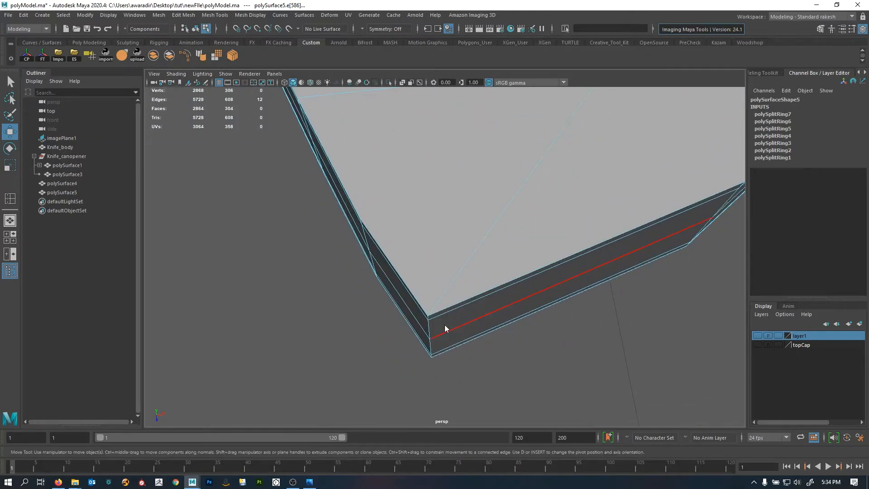
right_drag(444, 326, 484, 290)
shift+right_drag(500, 239, 450, 262)
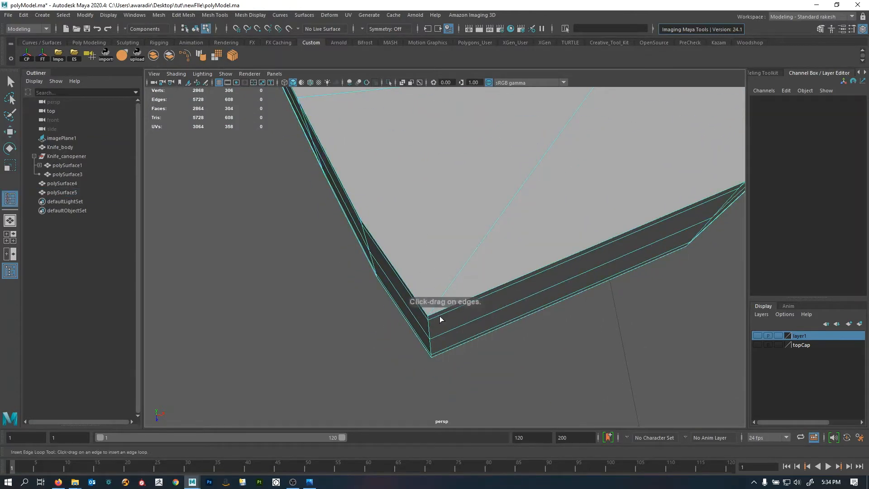
drag(434, 316, 416, 306)
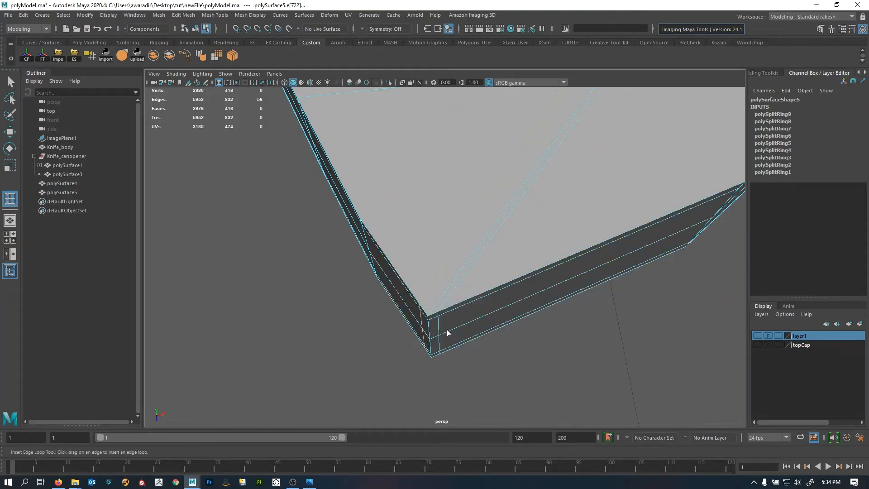
key(F8)
- Preview the strip in smooth mesh display and examine its wide curved end and its narrow end beside the knife cap
key(3)
click(587, 352)
alt+right_drag(587, 352, 480, 283)
alt+middle_drag(479, 283, 451, 255)
alt+drag(451, 254, 479, 312)
alt+right_drag(479, 312, 501, 332)
alt+drag(502, 332, 482, 346)
alt+middle_drag(482, 346, 407, 280)
alt+right_drag(407, 280, 471, 308)
click(544, 288)
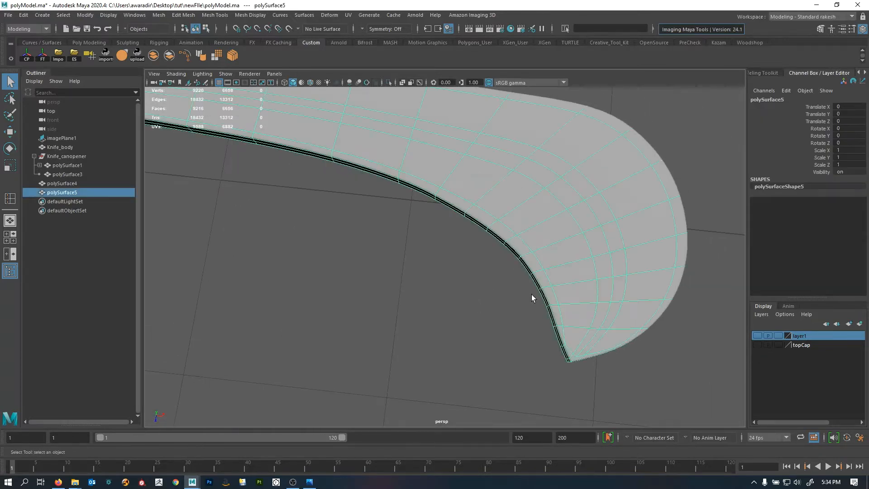
alt+right_drag(531, 294, 457, 290)
alt+middle_drag(456, 290, 651, 340)
alt+right_drag(484, 294, 603, 298)
alt+middle_drag(509, 229, 433, 322)
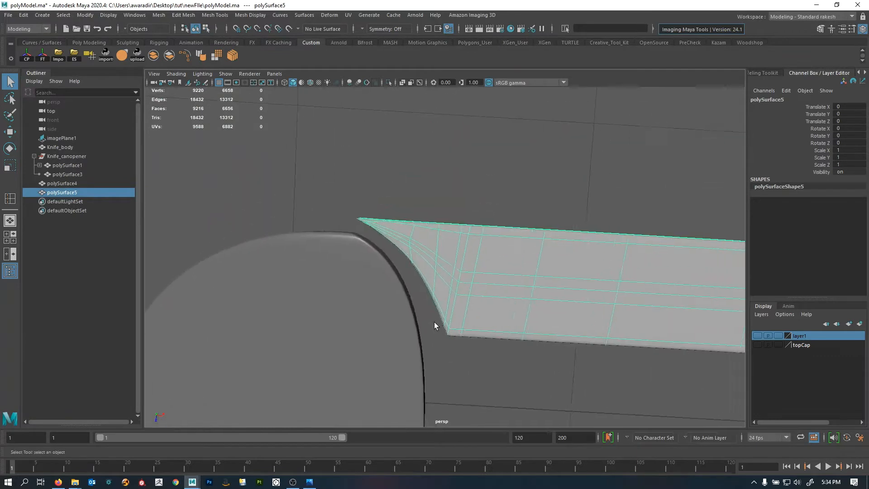
alt+right_drag(433, 322, 529, 321)
- Examine the smoothed strip's narrow tip and concave end wall from around the knife cap
click(368, 170)
alt+drag(371, 262, 379, 227)
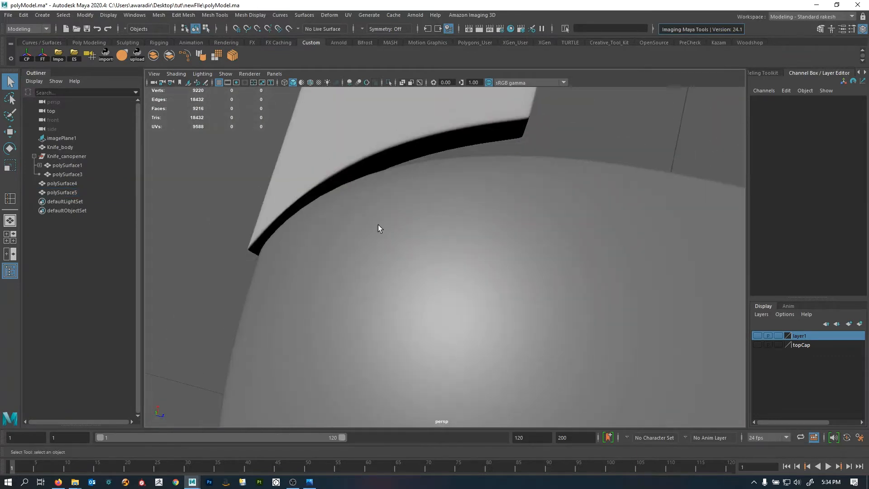
alt+right_drag(378, 227, 362, 220)
alt+middle_drag(412, 218, 412, 291)
alt+drag(412, 290, 407, 262)
alt+middle_drag(343, 150, 484, 251)
alt+drag(484, 251, 443, 288)
- Show the strip unsmoothed and examine how its supporting edge loops converge at the narrow tip
click(443, 288)
alt+right_drag(446, 297, 465, 286)
alt+middle_drag(464, 286, 413, 275)
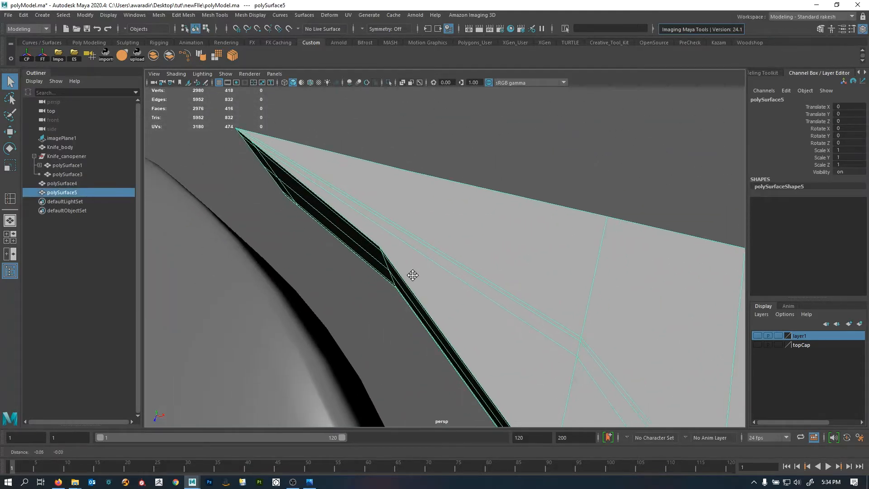
alt+drag(417, 257, 541, 303)
alt+right_drag(542, 303, 550, 303)
alt+middle_drag(551, 303, 548, 337)
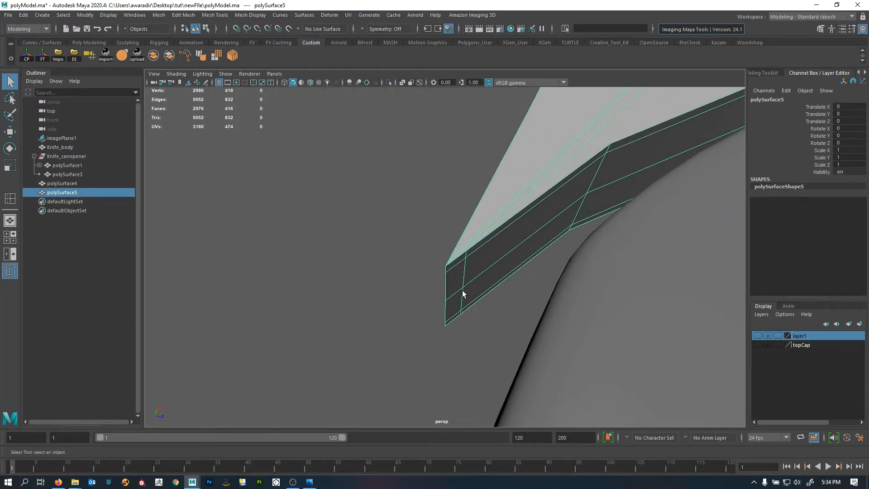
- Restore the strip's smooth mesh display and view its full shape together with the knife cap
key(3)
click(391, 296)
alt+right_drag(392, 296, 272, 283)
alt+drag(273, 283, 481, 302)
alt+right_drag(482, 304, 424, 258)
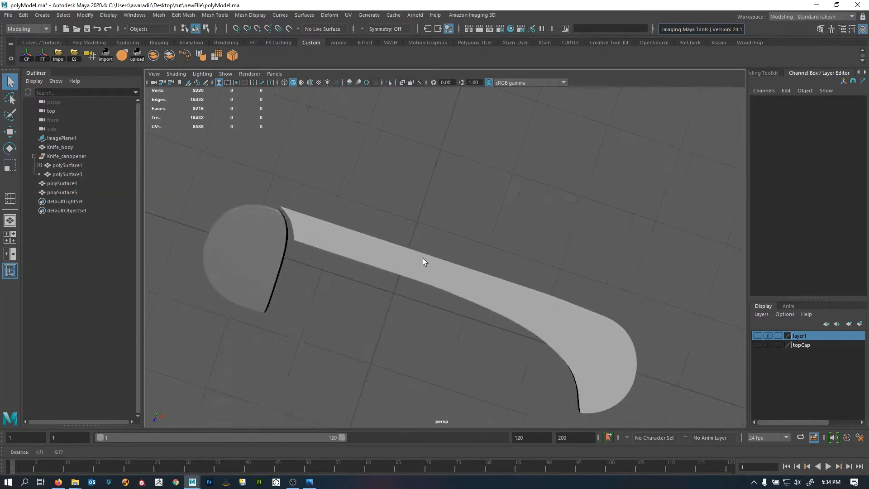
alt+drag(424, 259, 541, 279)
- Switch to the top view and compare the whole smoothed strip with the reference outline
key(space)
key(space)
alt+right_drag(309, 234, 52, 264)
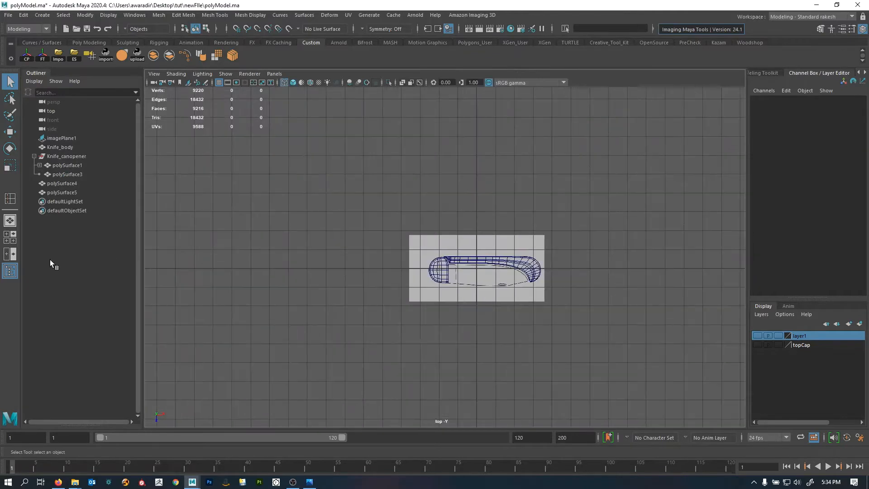
alt+right_drag(489, 270, 549, 272)
alt+middle_drag(495, 275, 315, 246)
alt+right_drag(357, 259, 402, 268)
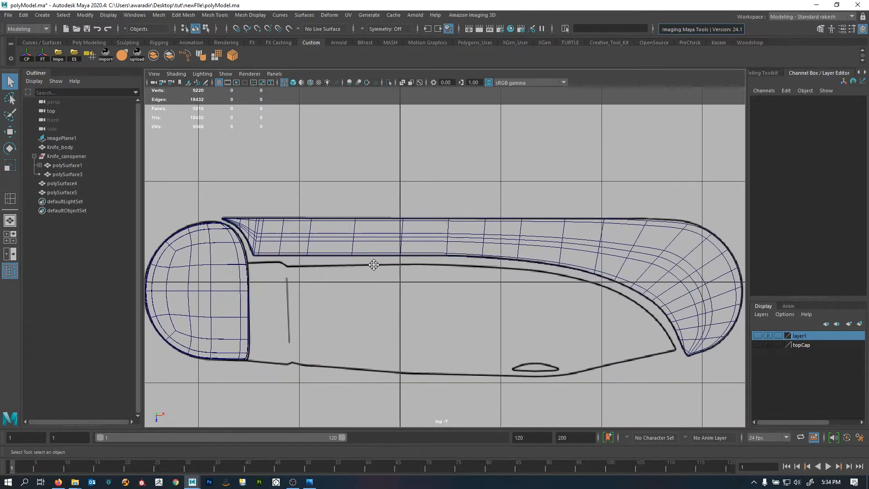
alt+middle_drag(372, 264, 313, 239)
alt+middle_drag(252, 247, 273, 258)
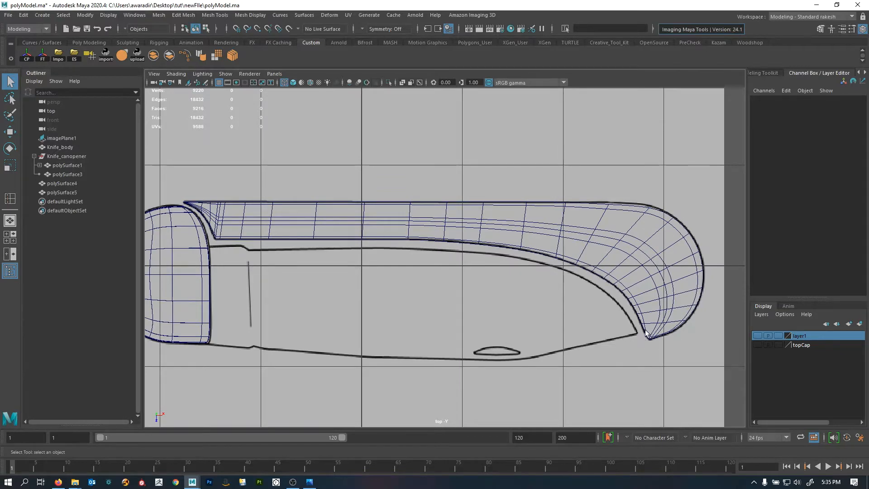
- Select the strip and check its smoothed contour against the reference outline around the inner curve, pointed corner and rounded outer end
alt+middle_drag(456, 273, 371, 272)
alt+right_drag(371, 272, 738, 293)
alt+middle_drag(538, 252, 428, 194)
alt+right_drag(428, 208, 525, 268)
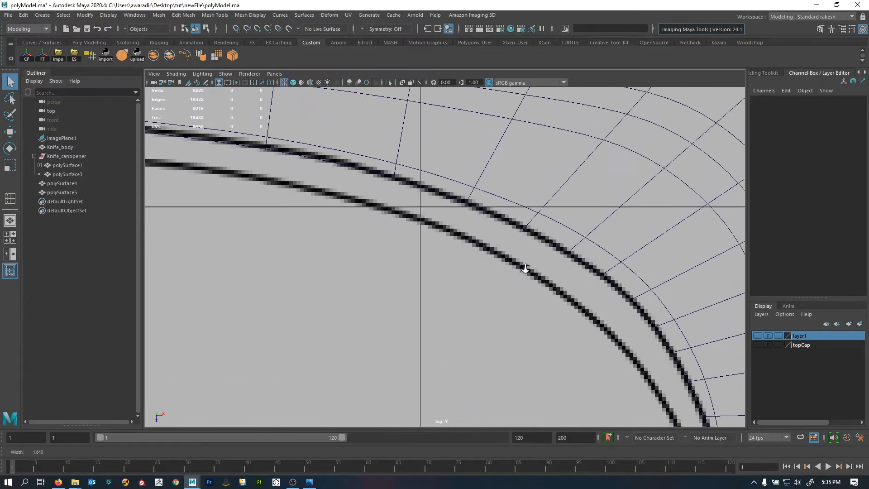
click(565, 225)
alt+middle_drag(544, 263, 503, 216)
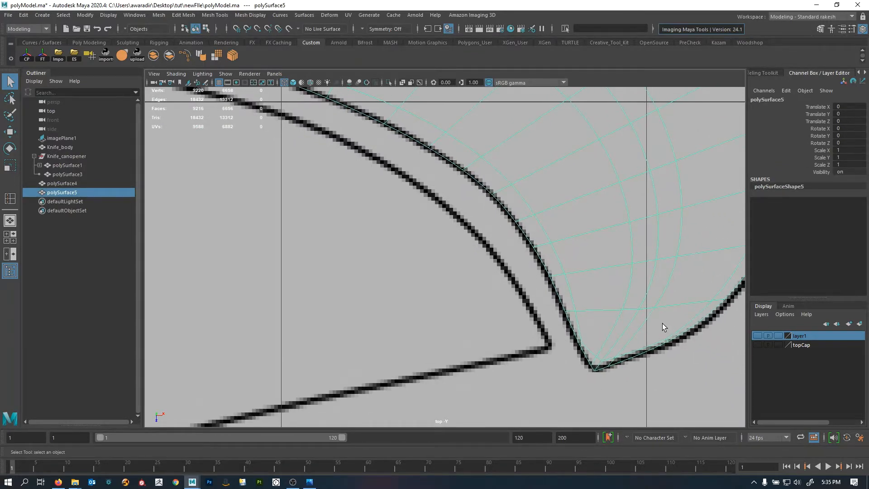
alt+middle_drag(664, 327, 523, 257)
alt+right_drag(524, 258, 632, 333)
alt+middle_drag(632, 333, 565, 412)
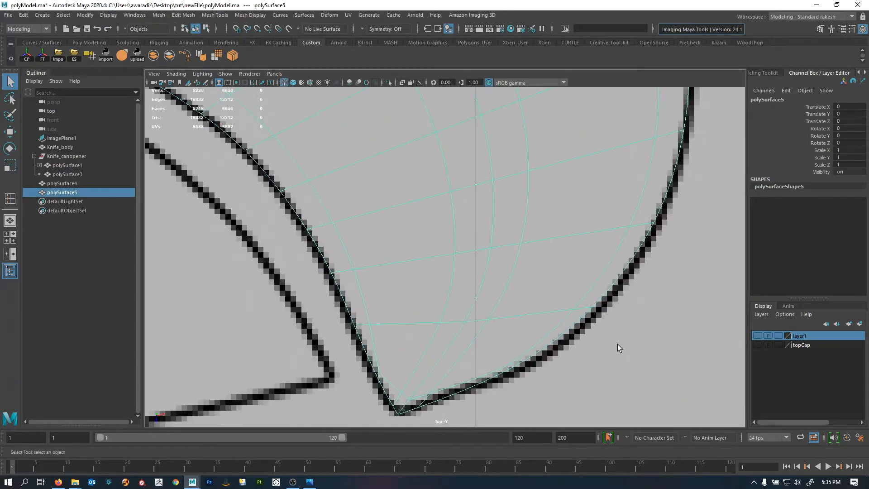
alt+middle_drag(610, 302, 508, 367)
alt+middle_drag(568, 104, 587, 375)
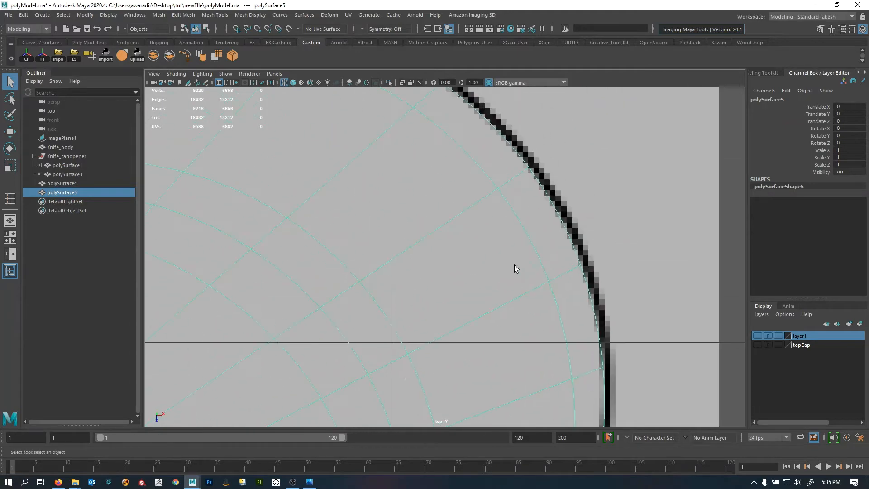
alt+middle_drag(431, 182, 637, 323)
alt+right_drag(637, 323, 573, 282)
alt+middle_drag(402, 288, 409, 289)
alt+middle_drag(255, 290, 391, 286)
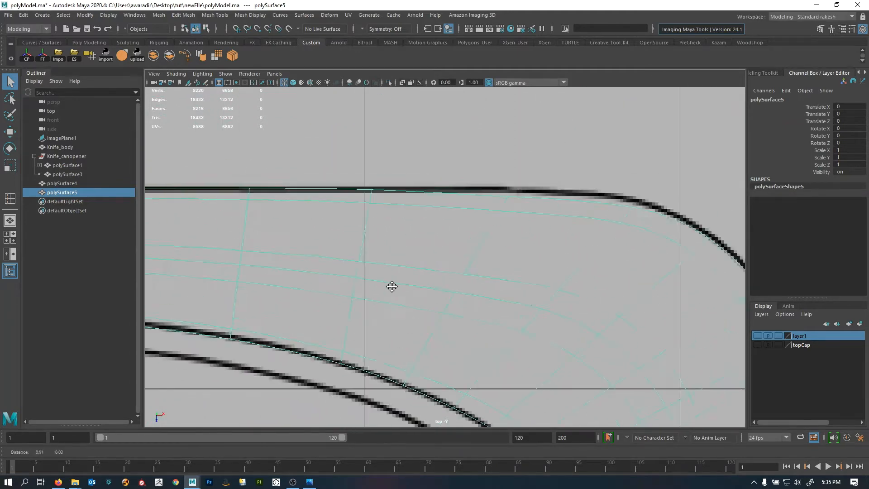
- Show the strip unsmoothed and move its upper-edge vertices onto the reference outline where the edge begins to curve
alt+right_drag(391, 286, 423, 212)
drag(412, 262, 545, 166)
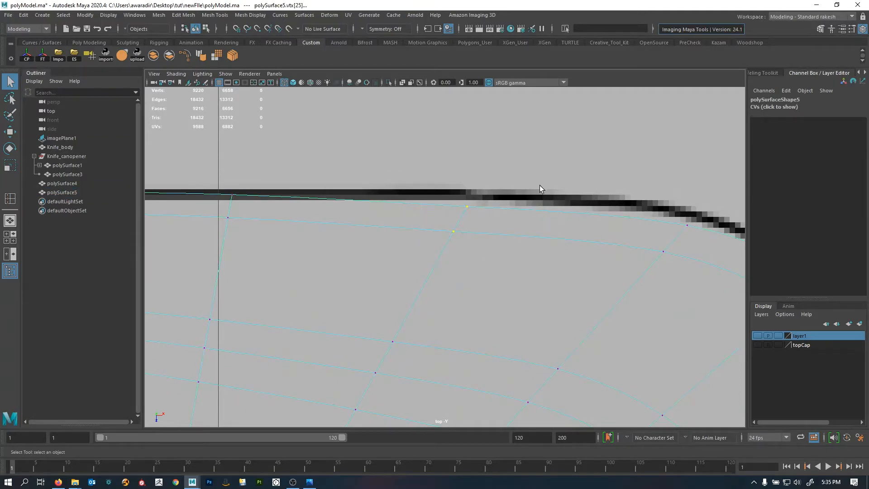
key(1)
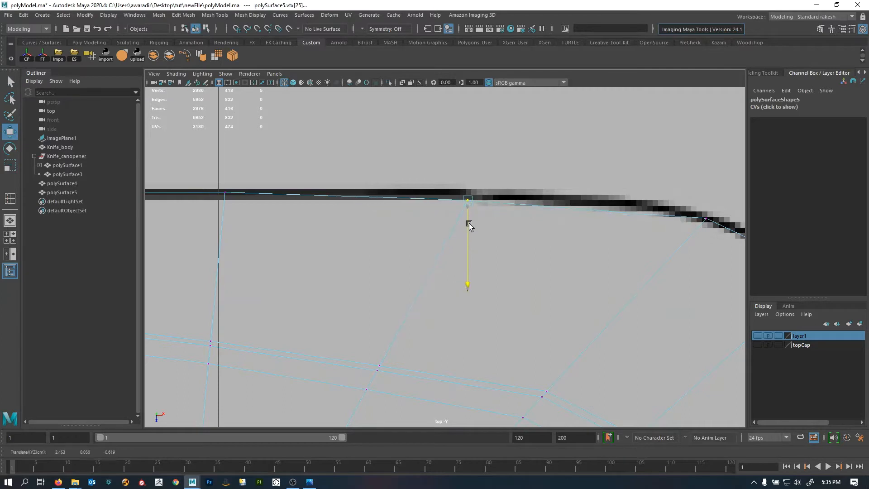
alt+middle_drag(635, 224, 531, 220)
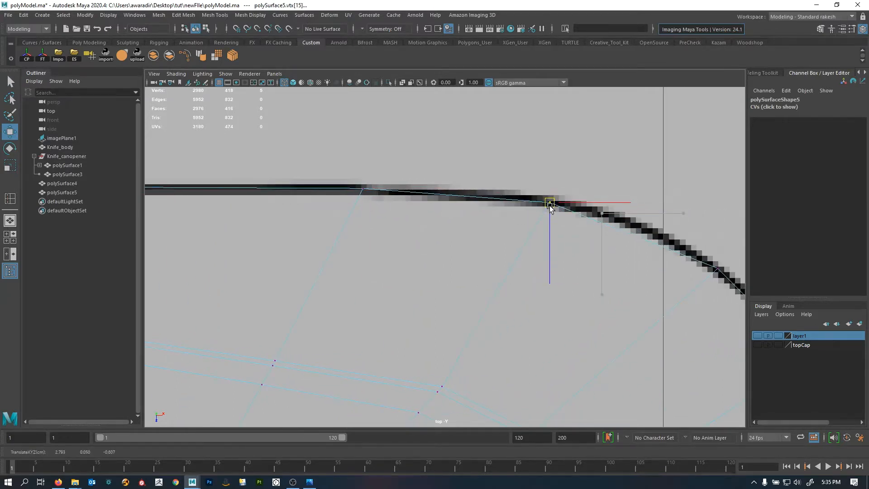
alt+middle_drag(715, 261, 609, 212)
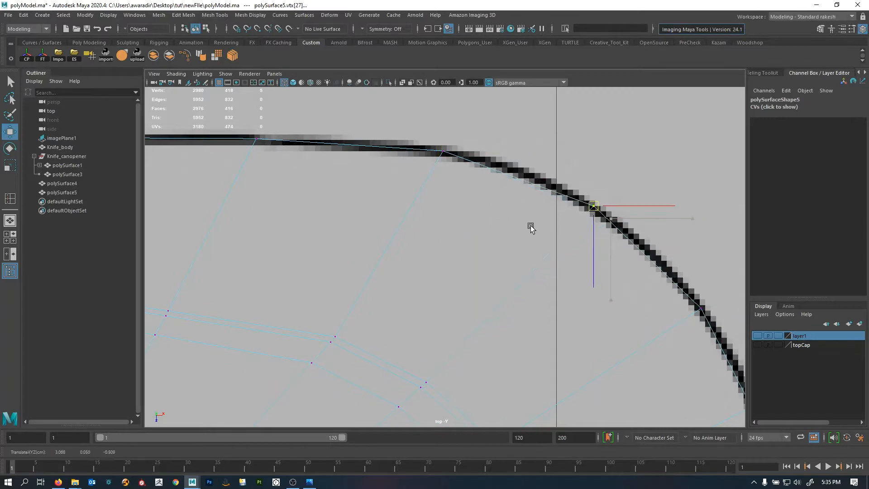
- Continue moving the strip's outer vertices onto the reference outline around the rounded end
alt+middle_drag(574, 255, 424, 148)
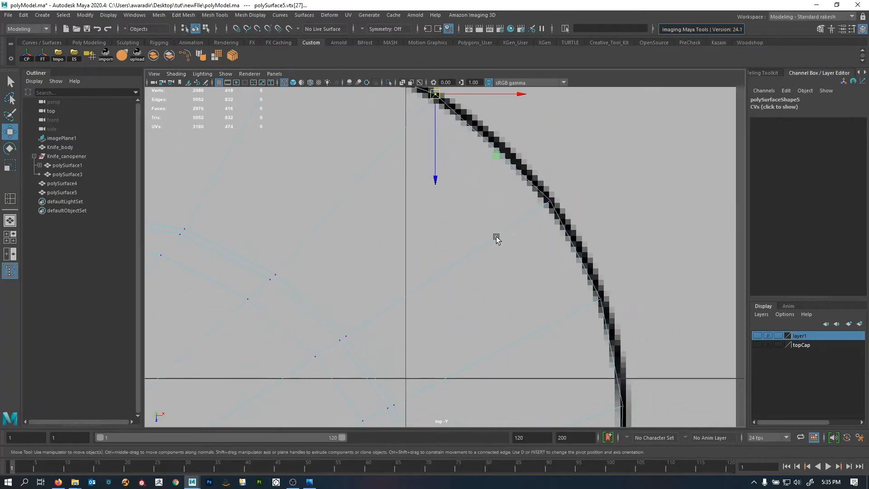
alt+middle_drag(516, 285, 466, 197)
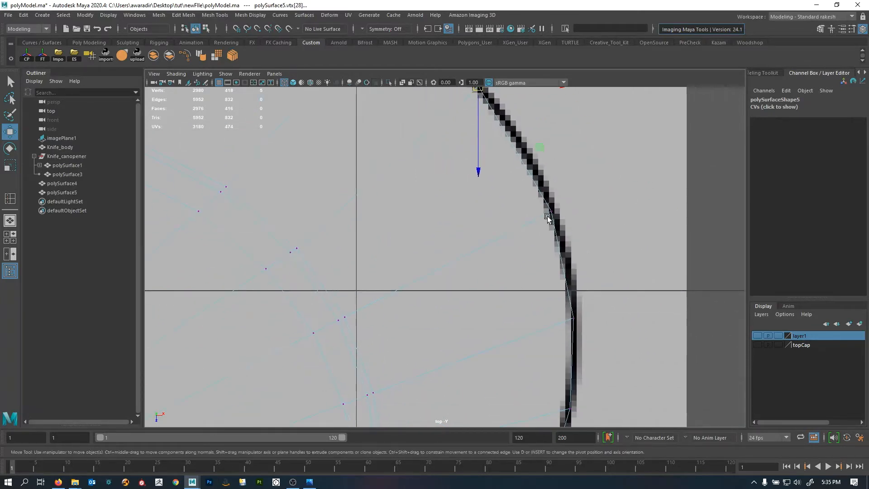
alt+middle_drag(598, 300, 602, 236)
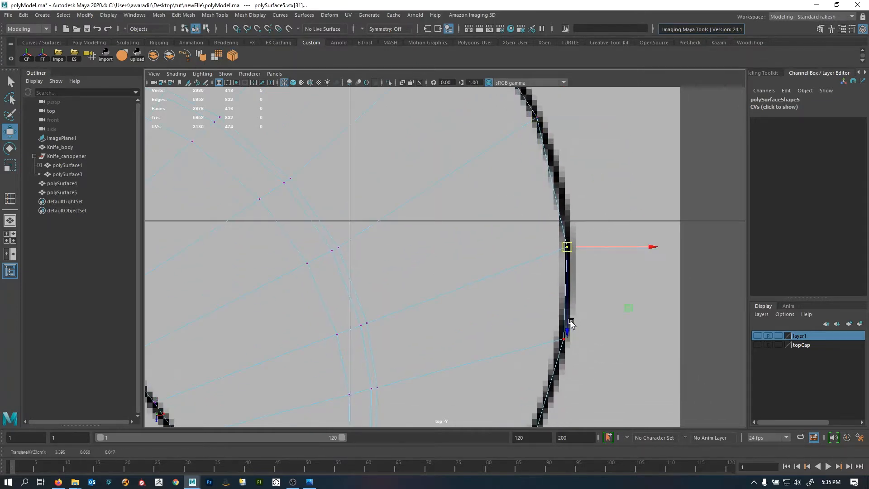
alt+middle_drag(570, 321, 562, 206)
scroll(591, 255, up, 1)
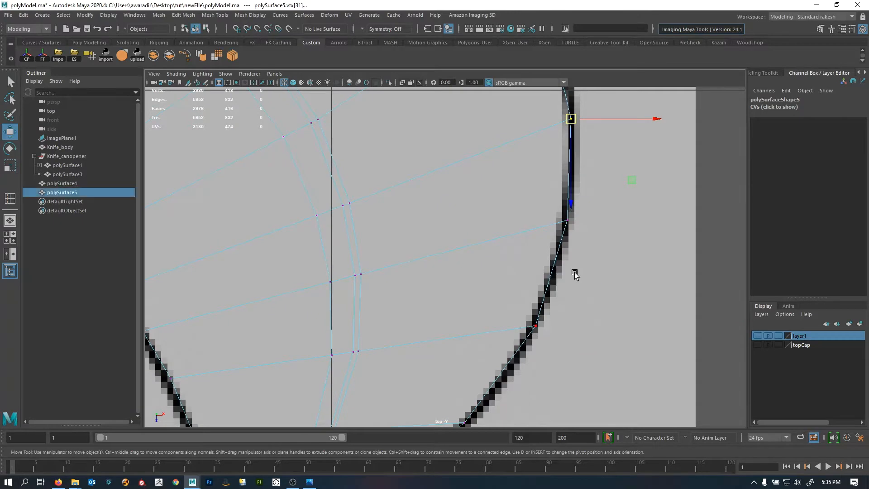
- Return the strip to object mode, restore its smooth mesh display and show its rounded end shaded in the perspective view
key(F8)
key(space)
scroll(588, 260, down, 2)
key(4)
key(3)
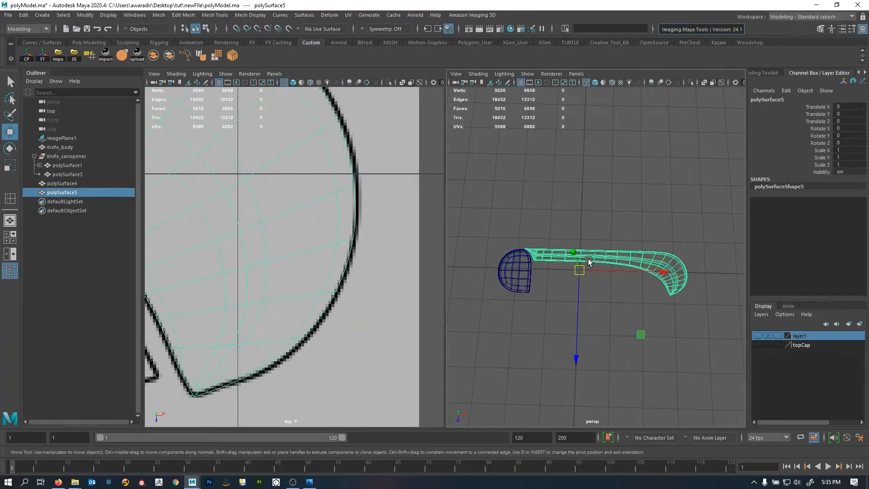
key(4)
click(609, 257)
drag(675, 342, 675, 334)
key(5)
click(663, 295)
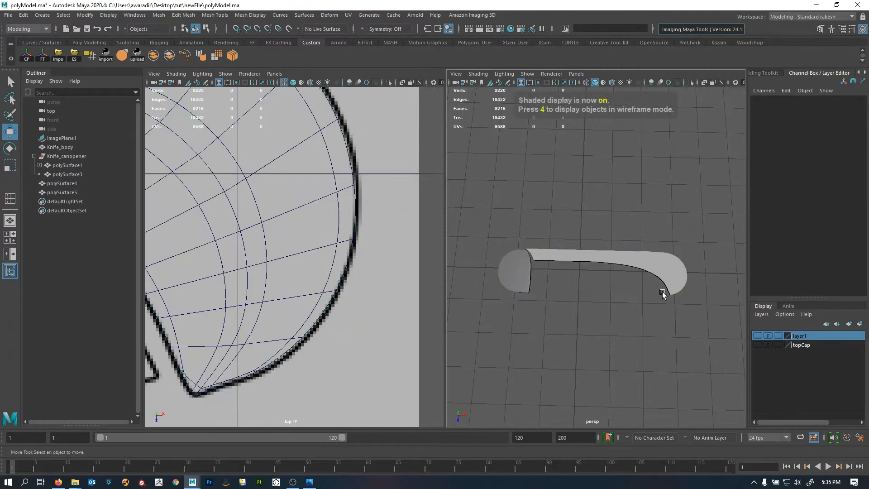
scroll(558, 277, up, 5)
alt+middle_drag(574, 288, 653, 308)
key(space)
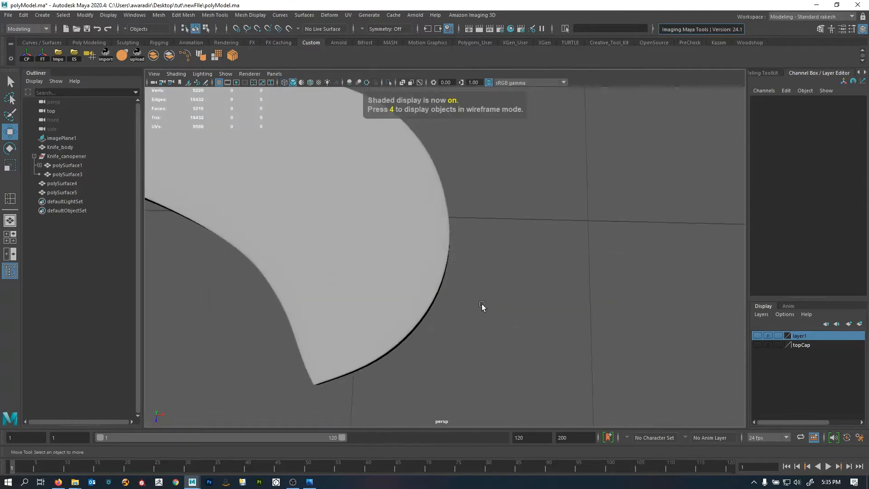
- Inspect the smoothed strip's rounded end, pointed corner and full length beside the knife cap from several angles
alt+drag(481, 304, 528, 345)
alt+middle_drag(528, 345, 587, 385)
click(542, 254)
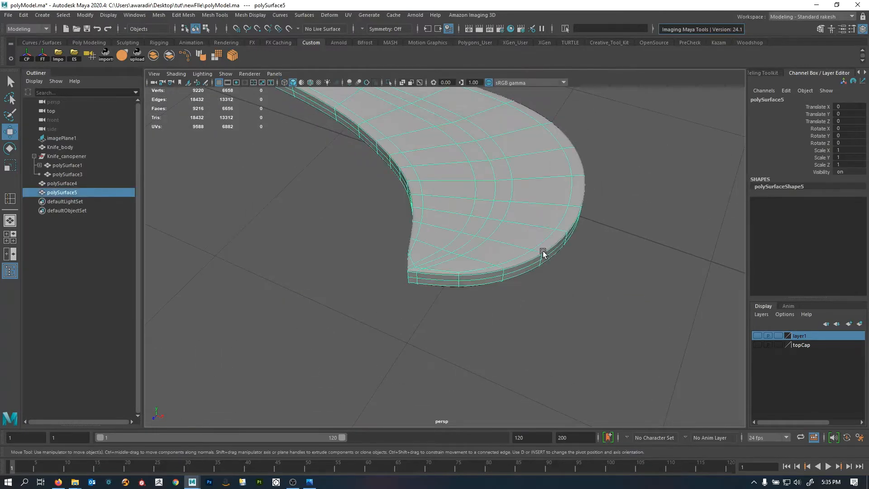
key(1)
click(650, 253)
alt+drag(650, 252, 506, 270)
click(549, 147)
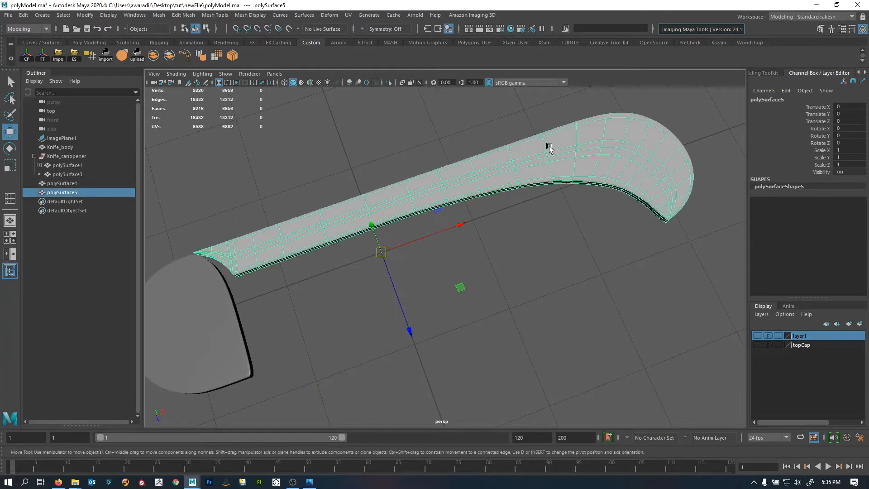
click(549, 219)
alt+drag(541, 244, 580, 283)
click(583, 232)
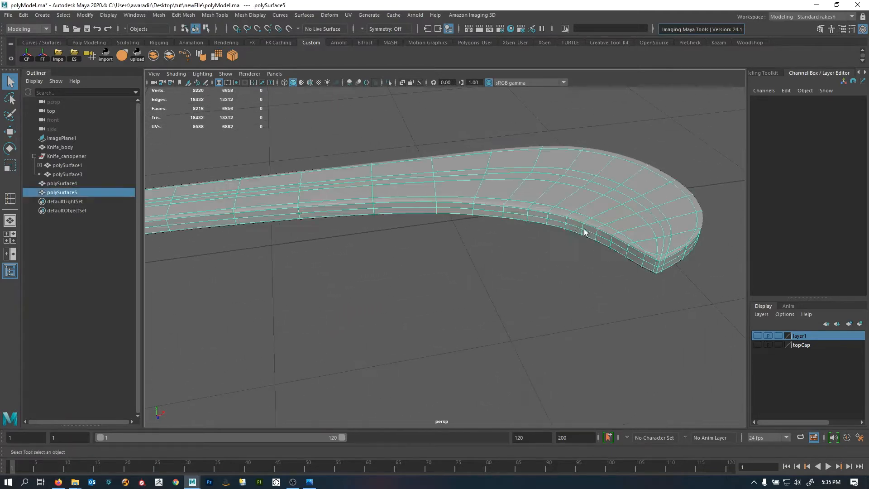
- Examine the smoothed strip's inner curved side wall and its thickness toward the pointed corner
alt+drag(584, 233, 608, 233)
alt+right_drag(608, 233, 568, 198)
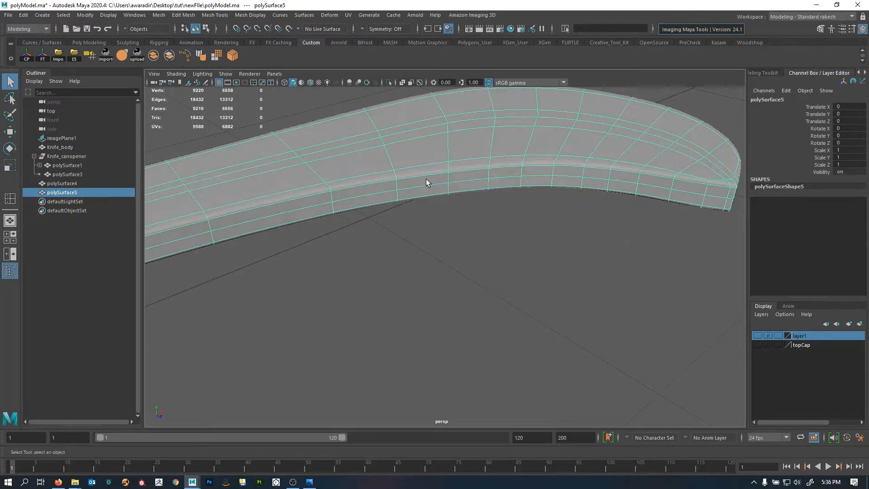
alt+right_drag(702, 186, 525, 194)
alt+drag(525, 194, 588, 188)
click(624, 182)
alt+drag(505, 223, 533, 240)
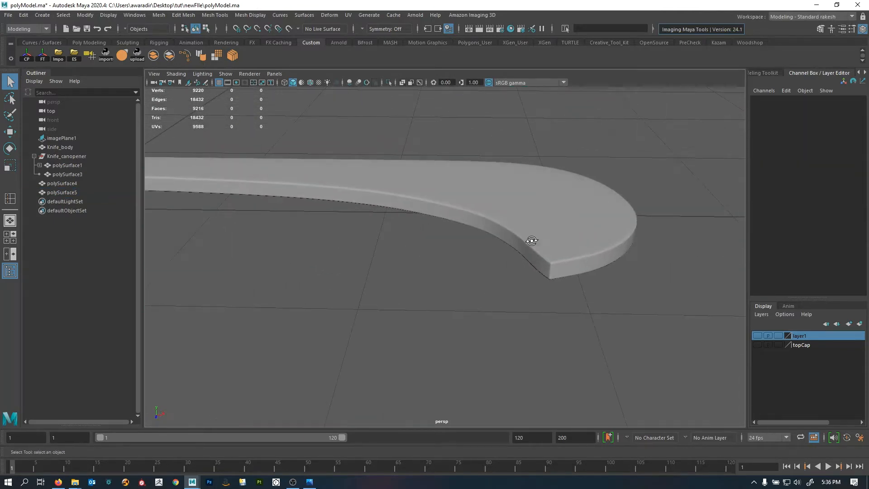
alt+right_drag(534, 240, 515, 246)
alt+drag(516, 246, 426, 250)
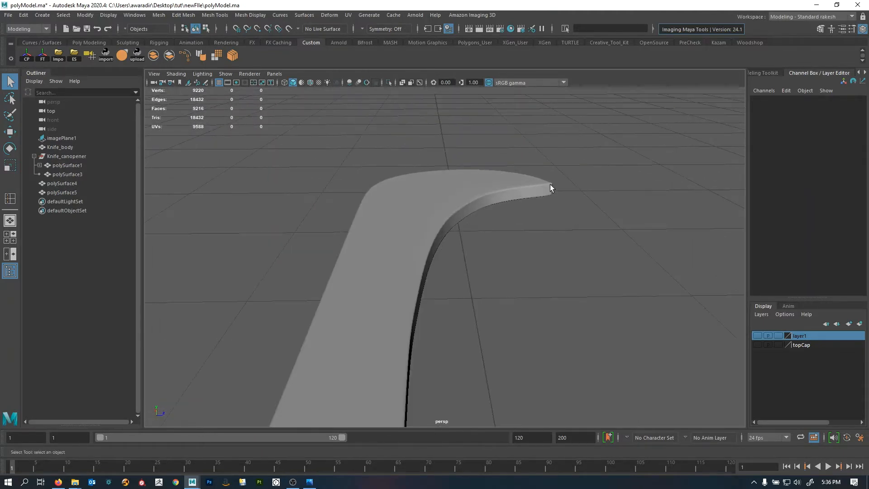
alt+drag(550, 186, 456, 239)
- Show the strip unsmoothed and select the side-wall faces along the inner curve up to the pointed corner
click(455, 202)
key(1)
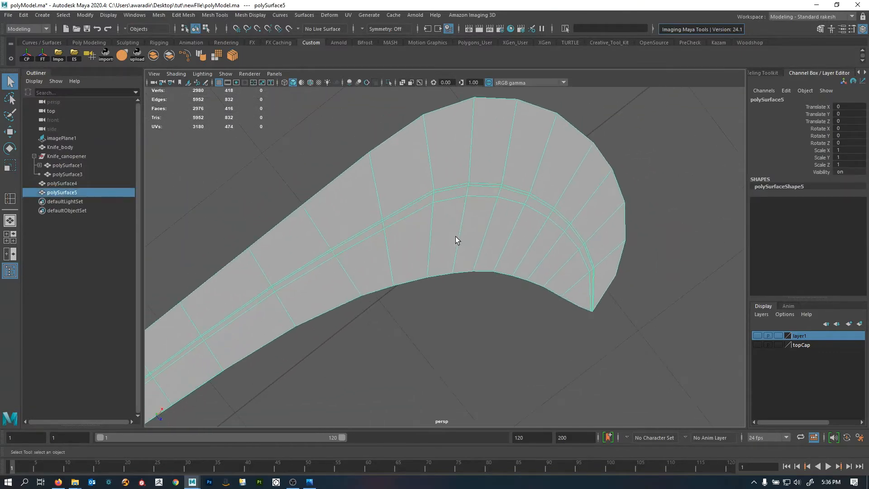
key(ctrl+F11)
drag(576, 318, 576, 318)
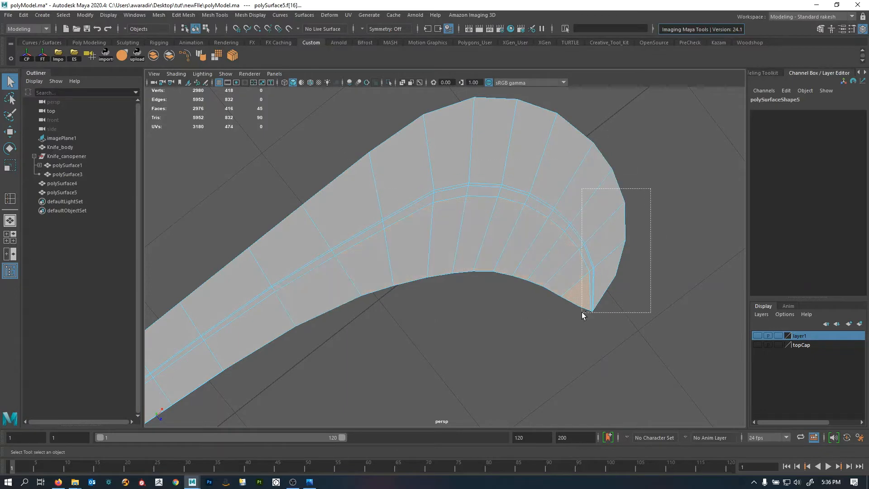
alt+drag(583, 293, 475, 237)
alt+right_drag(475, 245, 549, 262)
alt+middle_drag(549, 262, 459, 290)
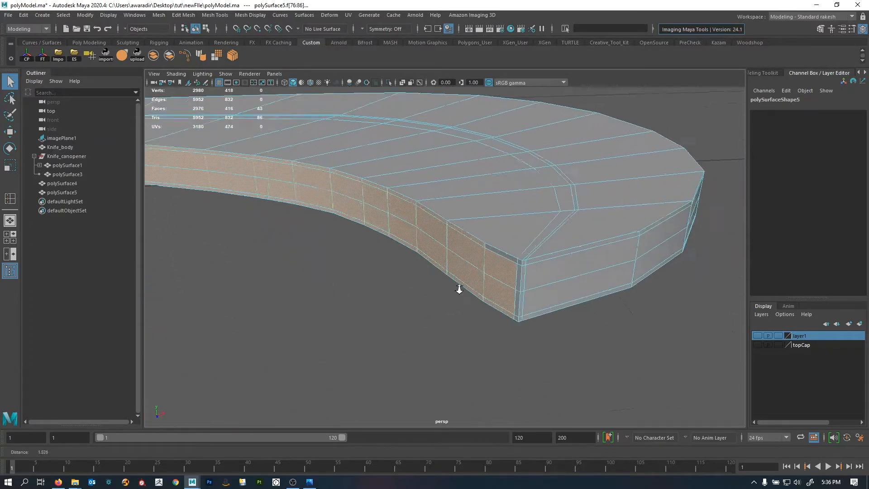
alt+right_drag(460, 289, 561, 276)
shift+click(547, 251)
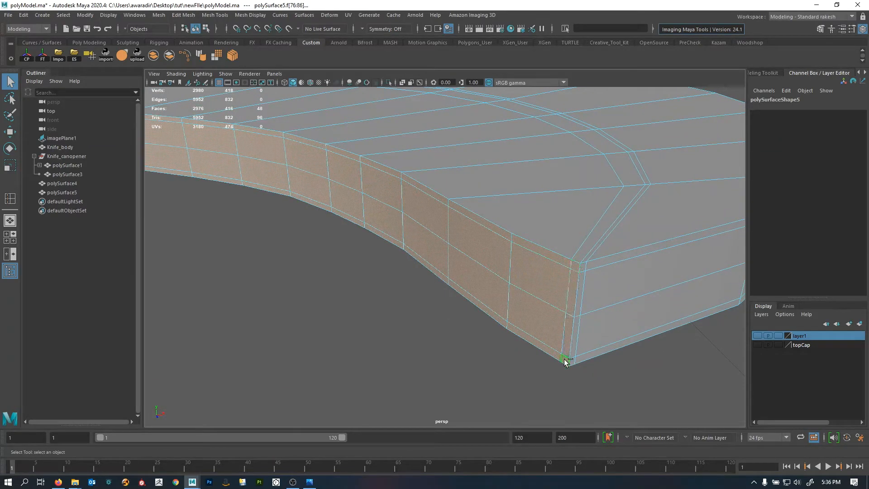
- Select the horizontal middle edges along the strip's inner side wall, ending at the pointed corner
alt+right_drag(631, 252, 478, 254)
alt+drag(416, 253, 500, 255)
alt+right_drag(499, 256, 430, 271)
alt+drag(430, 271, 314, 240)
alt+right_drag(314, 240, 465, 272)
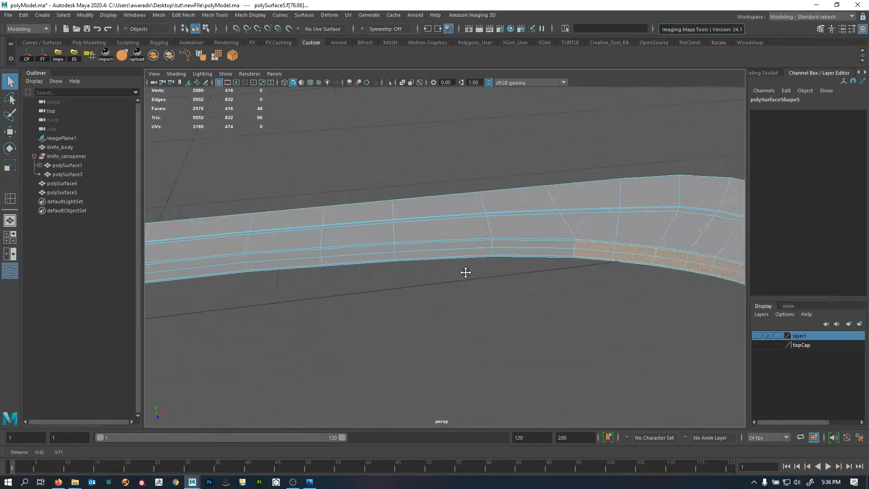
alt+drag(465, 273, 409, 237)
key(F10)
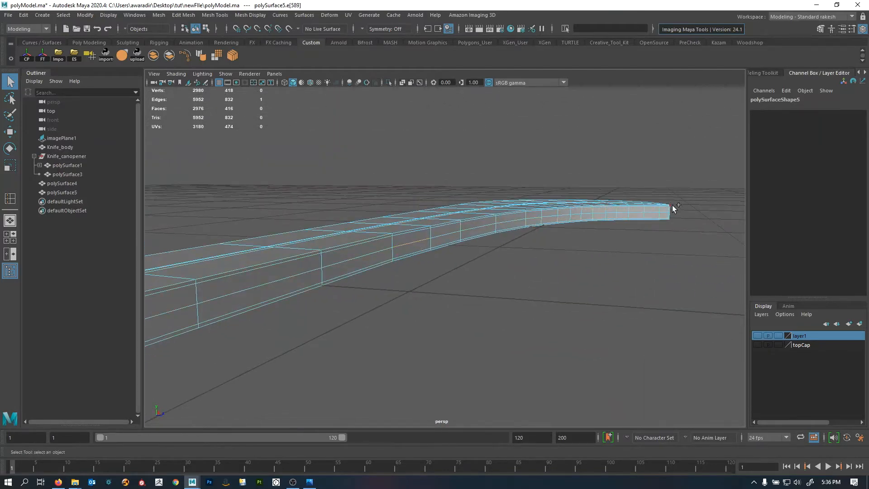
alt+drag(622, 218, 448, 219)
alt+right_drag(448, 219, 494, 228)
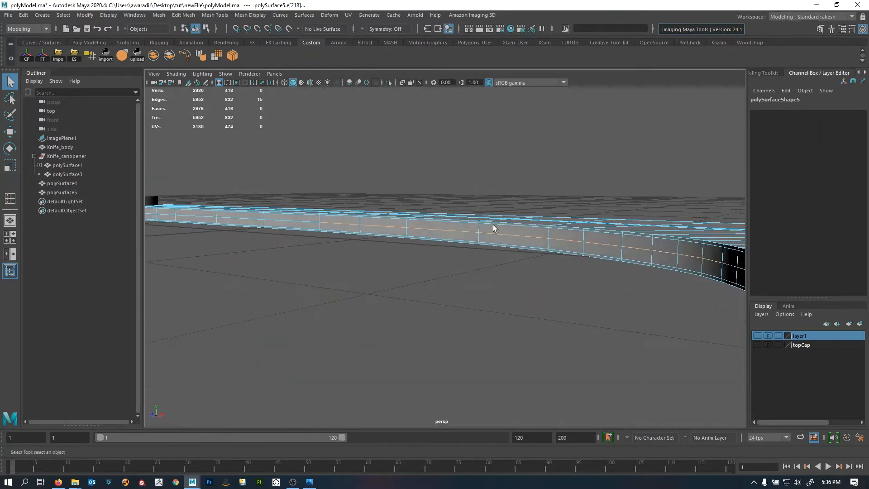
alt+drag(493, 228, 429, 224)
alt+middle_drag(429, 224, 342, 241)
alt+right_drag(341, 240, 490, 301)
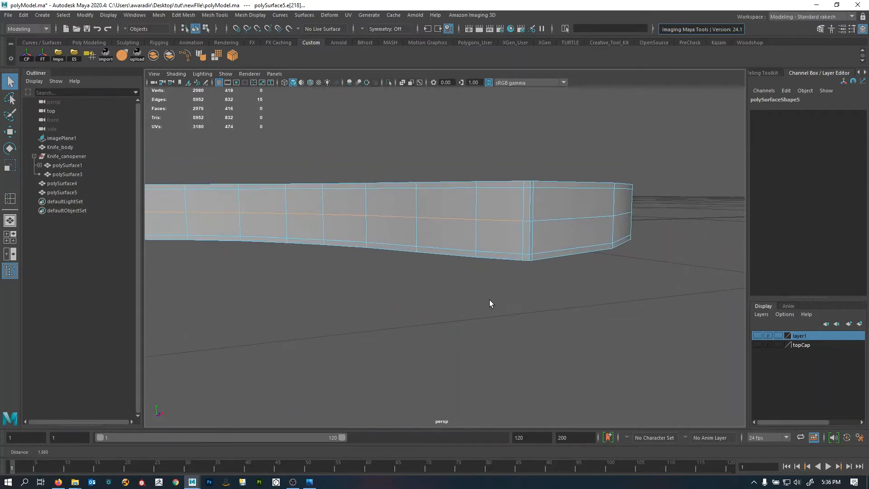
- Convert the selected edges to faces and extend the selection over the inner wall's border faces at the pointed corner
ctrl+right_drag(507, 337, 507, 337)
alt+drag(507, 337, 560, 275)
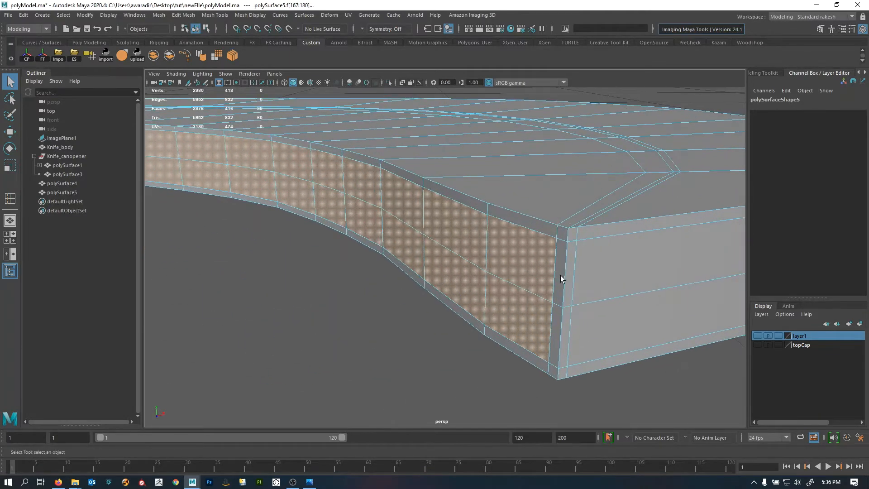
alt+drag(634, 199, 561, 243)
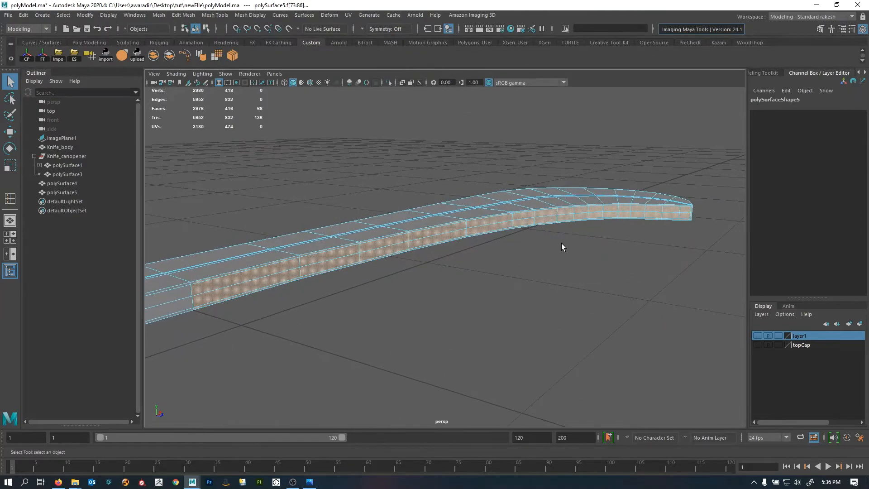
- Place the Scale pivot at the pointed corner's lower vertex and try to scale the selected inner-wall faces vertically
key(r)
alt+drag(500, 249, 414, 250)
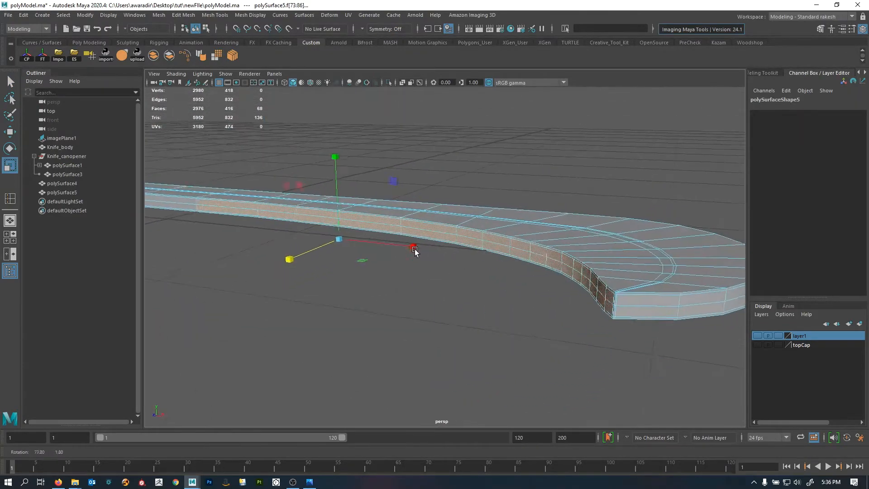
alt+right_drag(415, 250, 471, 265)
mouse_move(470, 265)
alt+middle_down()
mouse_move(525, 266)
mouse_move(469, 273)
alt+middle_up()
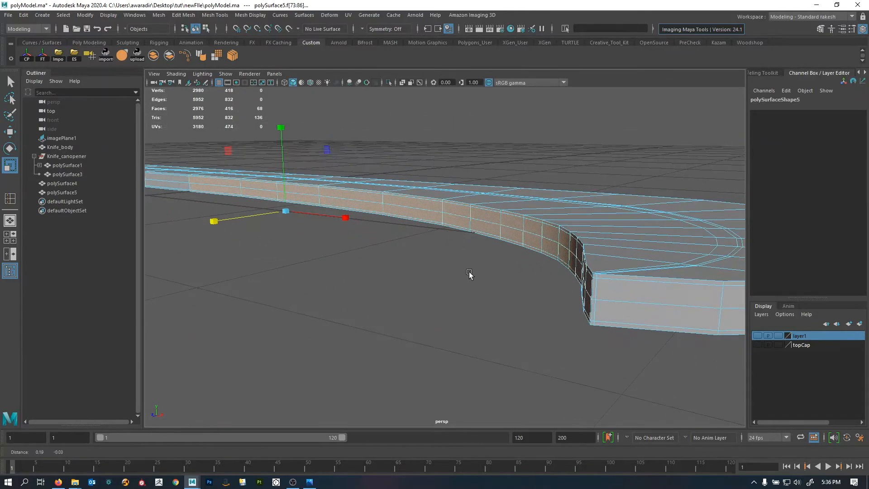
alt+drag(489, 295, 313, 252)
alt+drag(452, 247, 416, 290)
alt+middle_drag(416, 289, 383, 157)
alt+drag(432, 242, 448, 306)
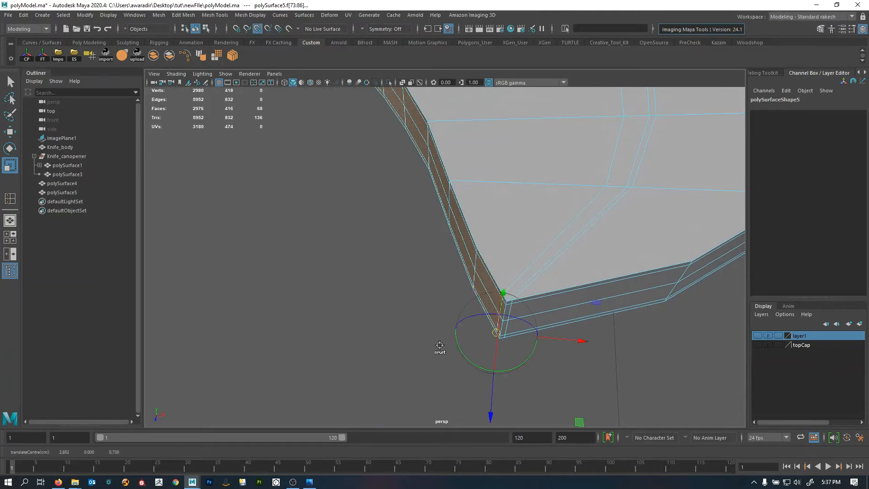
alt+drag(439, 345, 475, 262)
alt+right_drag(475, 262, 488, 273)
alt+drag(488, 273, 432, 251)
drag(505, 206, 503, 267)
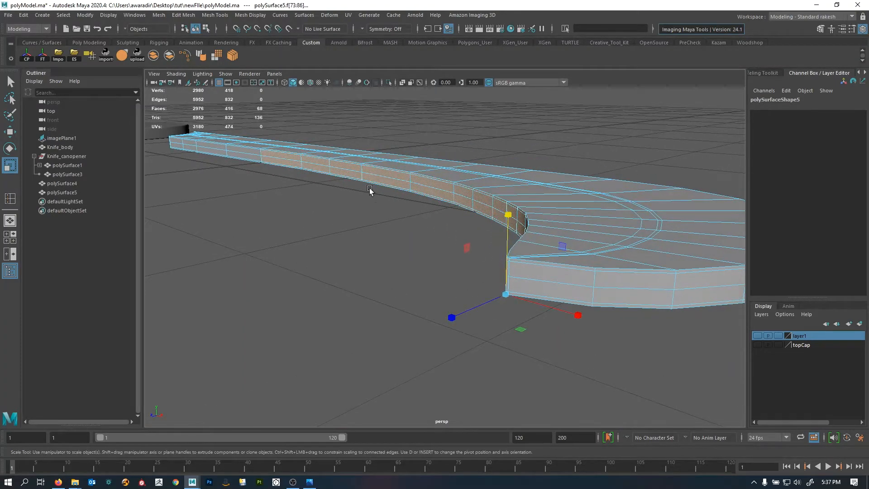
- Enable soft selection for the inner-wall faces and reduce its falloff radius to about 0.32
drag(516, 219, 434, 273)
key(b)
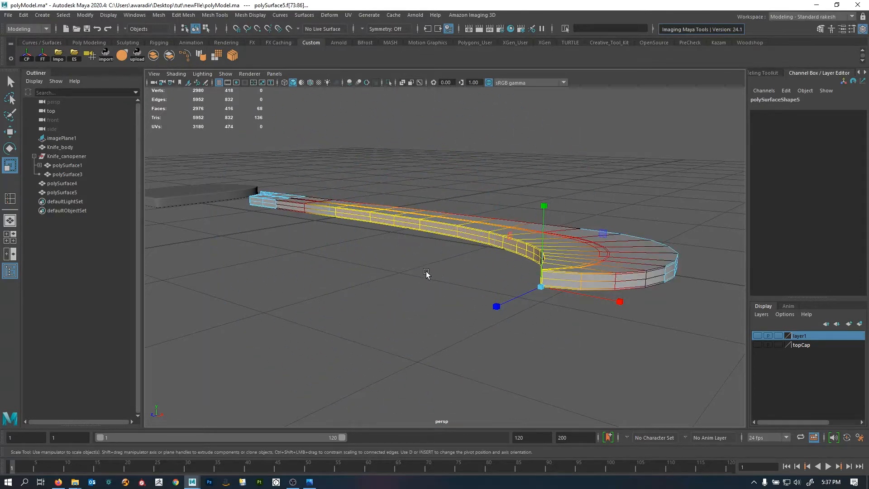
drag(321, 274, 341, 277)
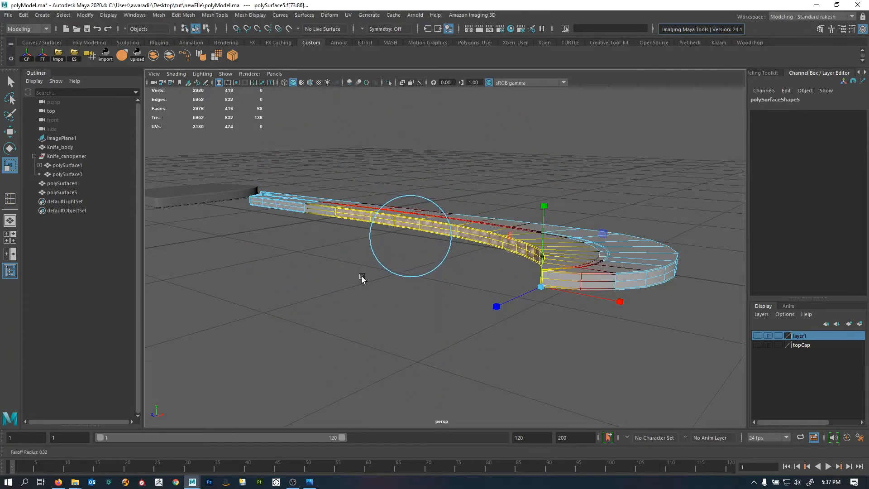
drag(355, 277, 375, 280)
- Scale the soft-selected inner-wall faces down vertically from the pointed corner's lower vertex
scroll(546, 248, up, 5)
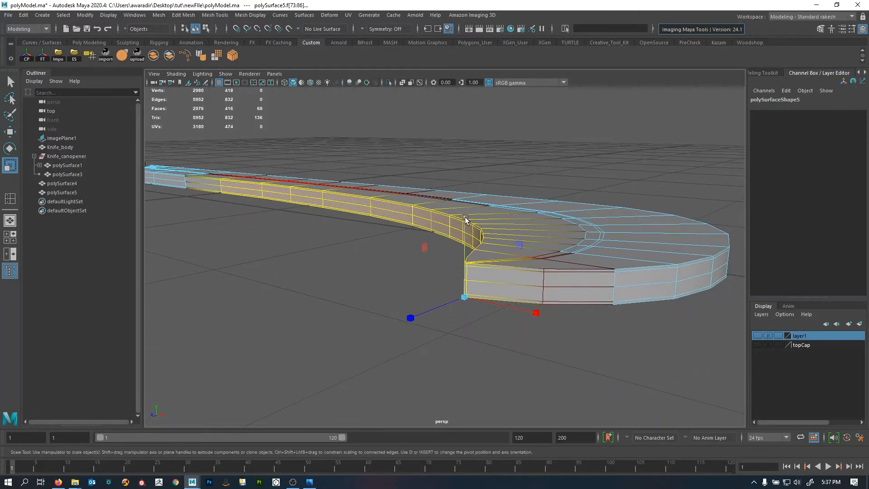
mouse_move(465, 216)
mouse_down()
mouse_move(463, 245)
mouse_move(463, 234)
mouse_up()
ctrl+drag(241, 156, 247, 263)
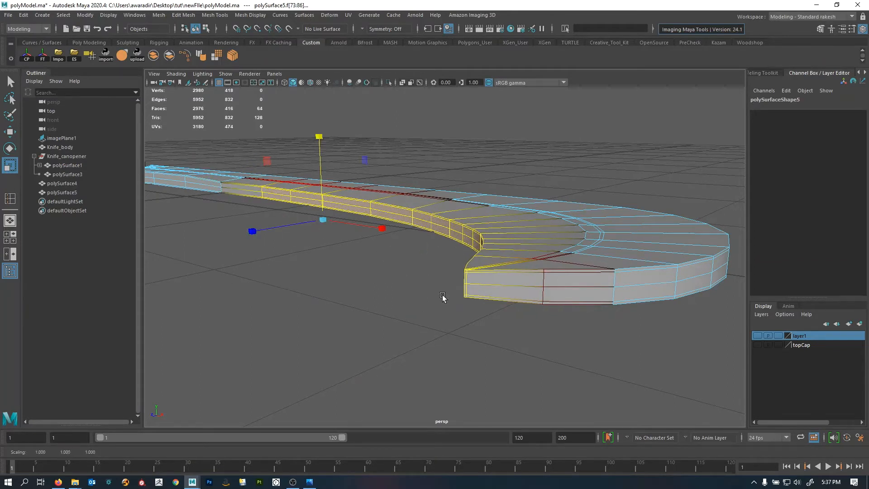
key(ctrl+z)
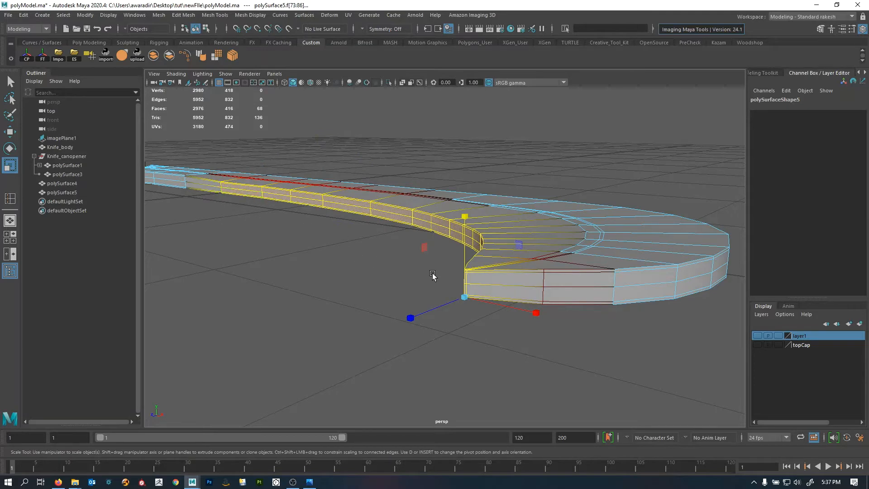
mouse_move(432, 274)
alt+mouse_down()
mouse_move(460, 276)
mouse_move(434, 266)
alt+mouse_up()
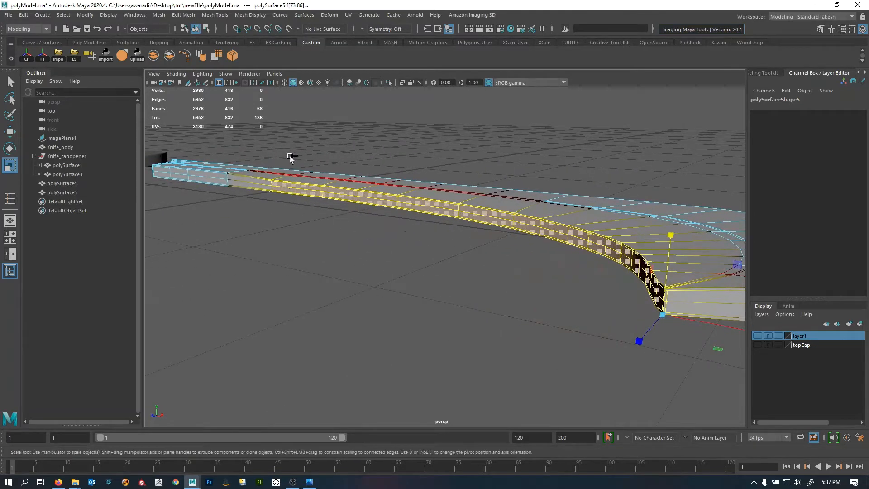
- Twice deselect the faces farthest from the pointed corner, re-snap the pivot to its lower vertex, and scale the remaining wall down vertically
ctrl+drag(290, 157, 229, 277)
key(d)
middle_drag(626, 365, 638, 386)
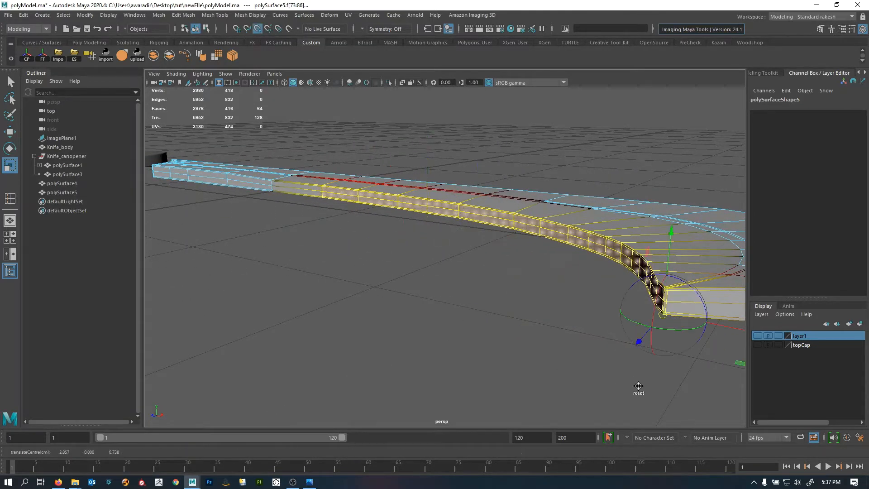
drag(674, 234, 673, 253)
ctrl+drag(332, 168, 254, 288)
key(d)
middle_drag(600, 334, 614, 395)
mouse_move(669, 234)
mouse_down()
mouse_move(667, 265)
mouse_move(670, 250)
mouse_up()
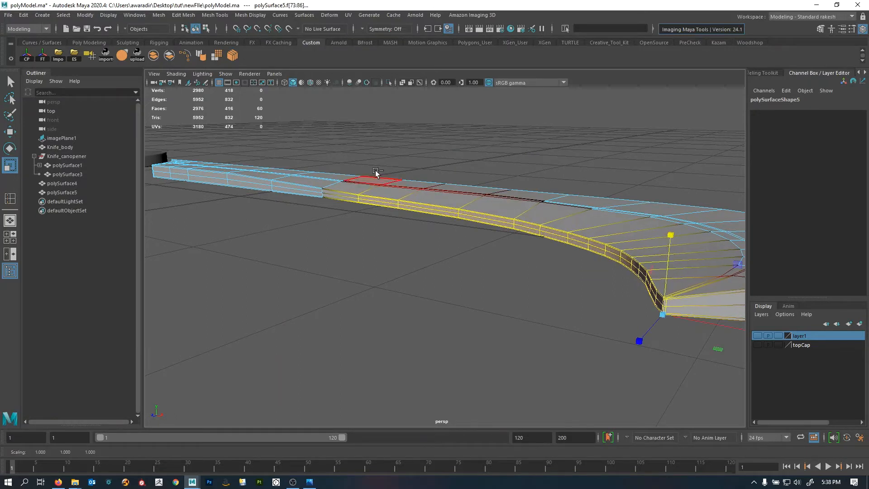
- Continue the inner wall's taper with two more vertical reductions from the corner's lower vertex, dropping another column of far-end faces before each
ctrl+drag(362, 161, 321, 249)
key(d)
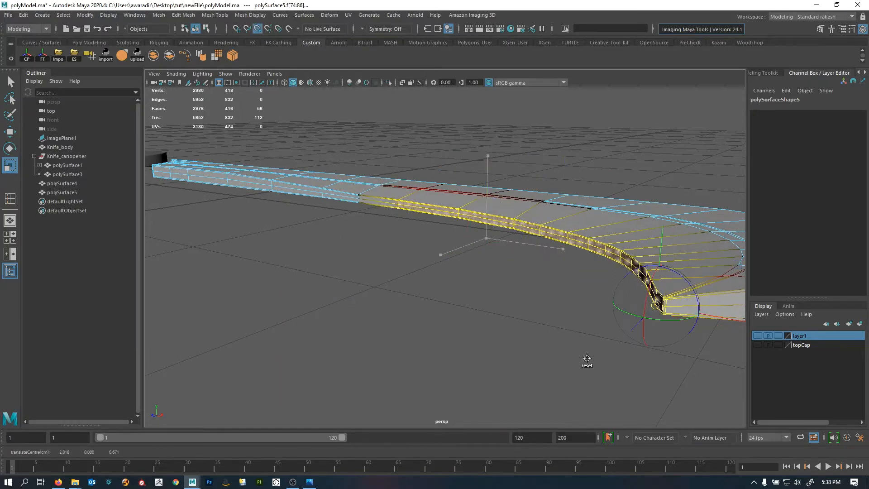
drag(672, 233, 670, 260)
ctrl+drag(457, 184, 403, 292)
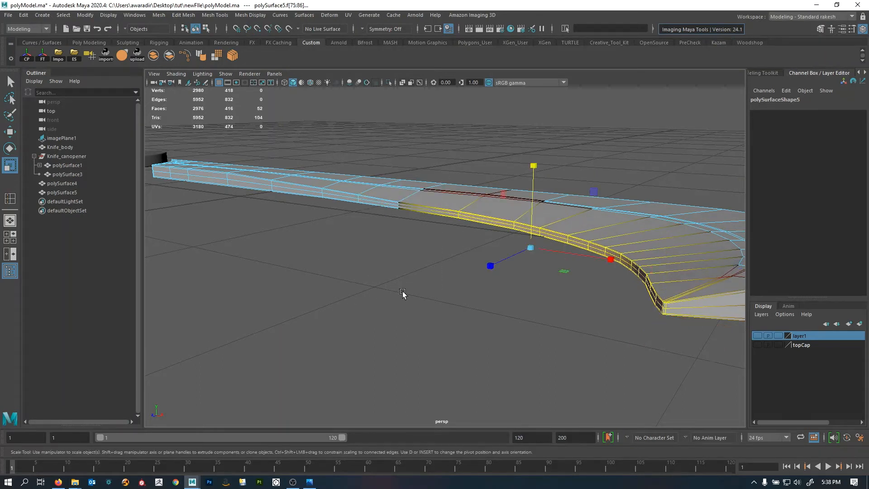
key(d)
key(v)
middle_drag(456, 338, 573, 411)
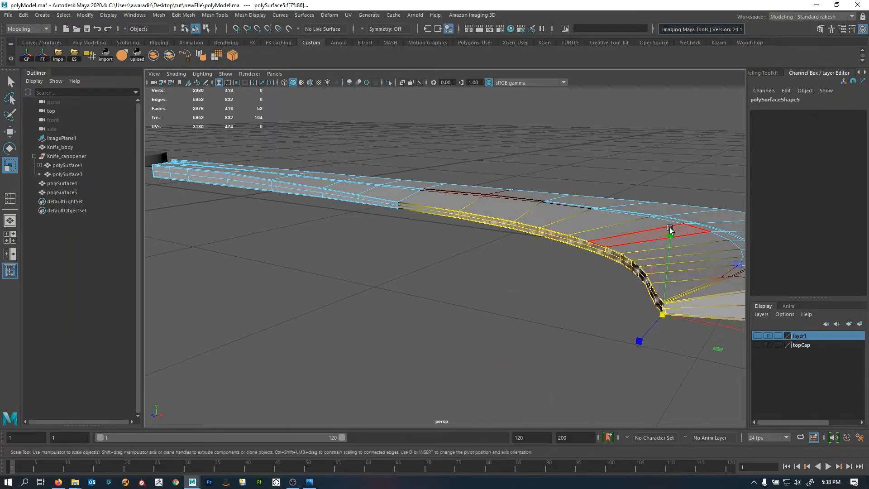
drag(671, 232, 671, 234)
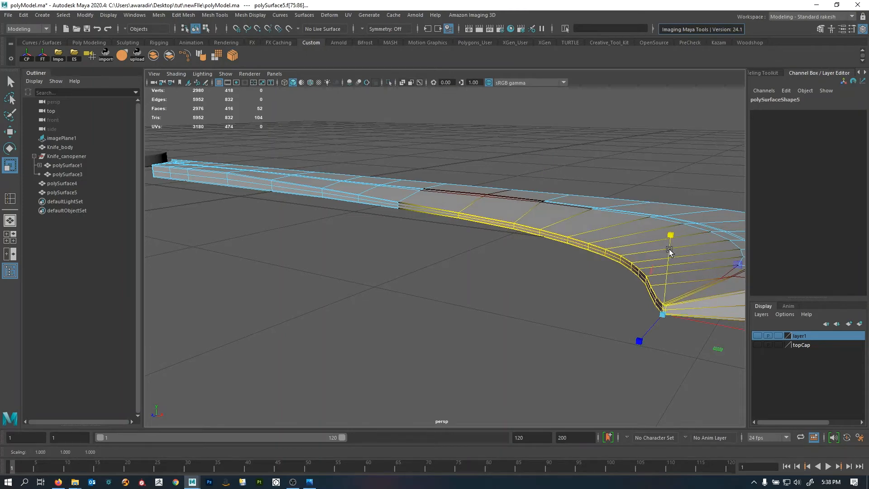
- Return to object mode, deselect the strip, and inspect its smoothed tapered wall and pointed corner
right_drag(669, 250, 694, 226)
click(661, 169)
scroll(543, 199, down, 3)
alt+drag(438, 226, 551, 252)
click(551, 252)
click(587, 185)
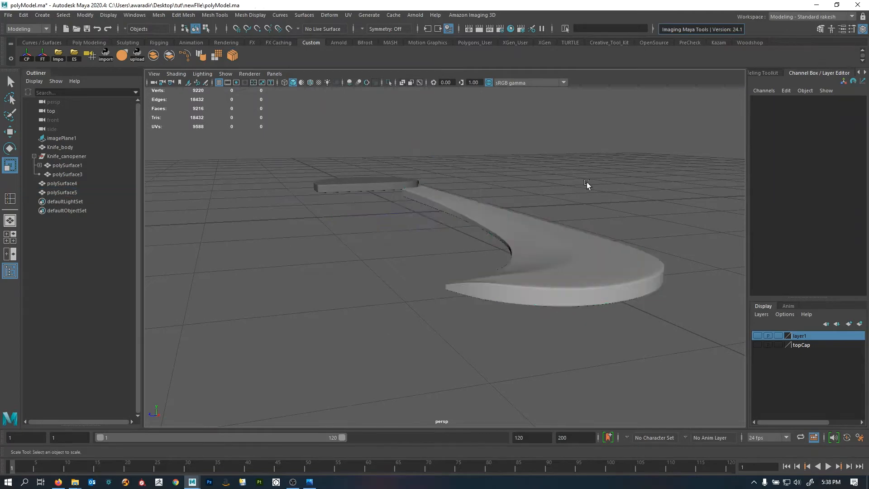
alt+drag(587, 184, 546, 266)
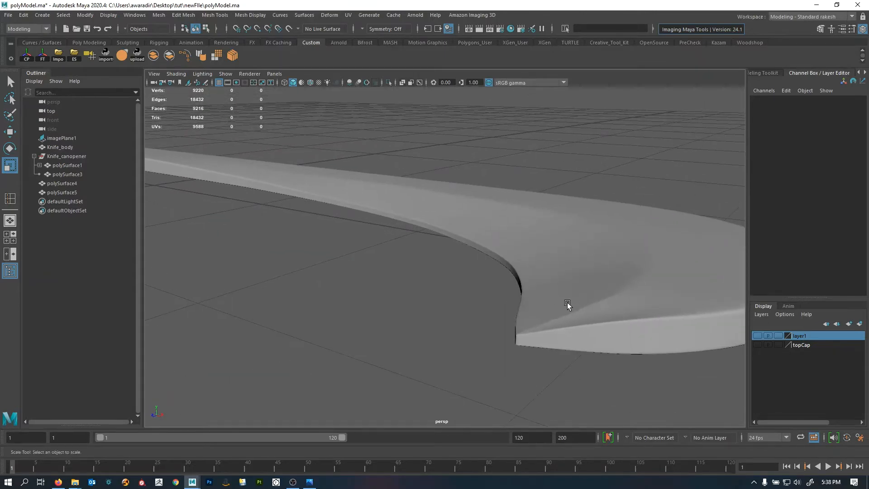
alt+drag(567, 299, 308, 265)
- In the top view, shift two sets of the strip's inner-edge vertices near the pointed corner along X onto the reference outline
click(308, 265)
alt+middle_drag(309, 265, 452, 247)
scroll(408, 230, up, 2)
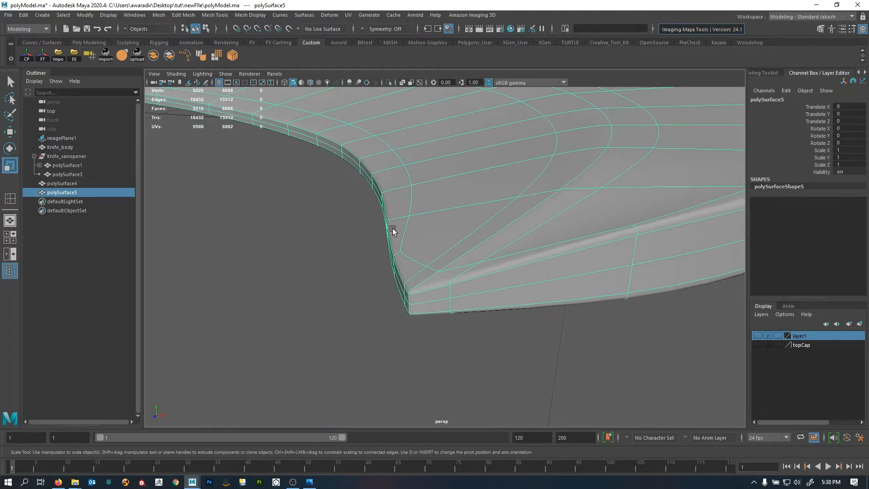
key(space)
key(space)
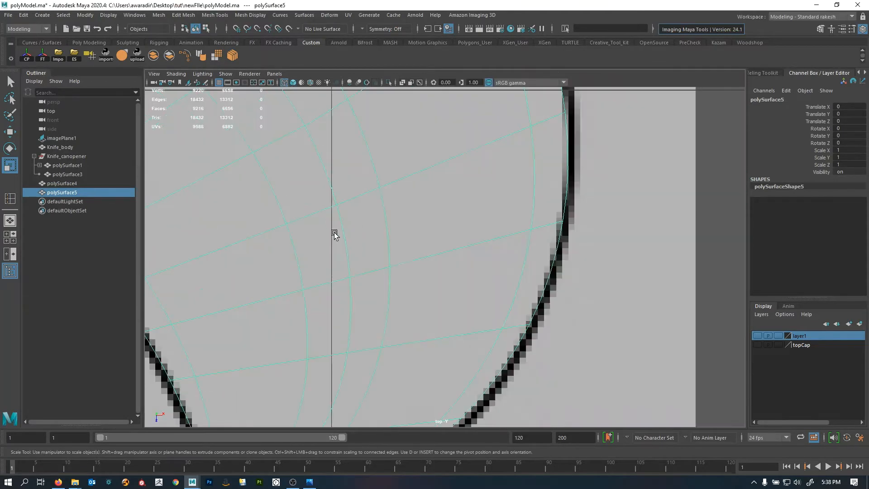
alt+middle_drag(323, 254, 484, 133)
alt+middle_drag(364, 252, 389, 174)
scroll(407, 257, up, 3)
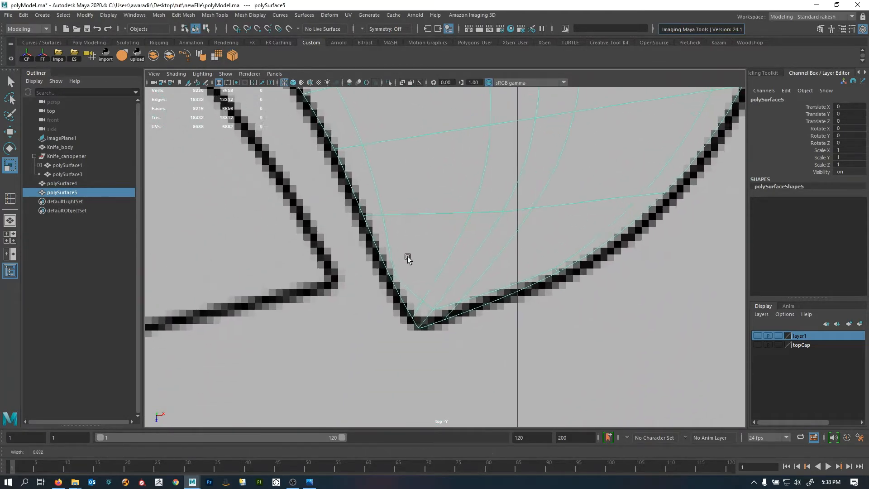
alt+middle_drag(415, 262, 476, 330)
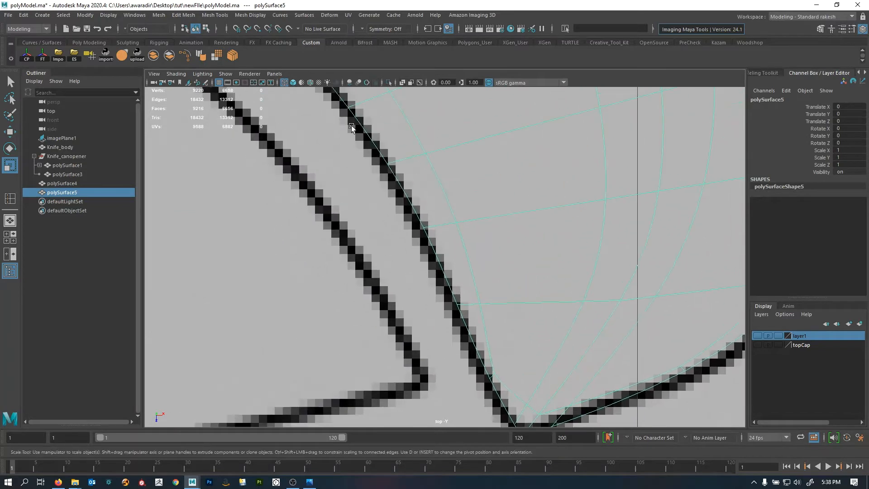
alt+middle_drag(442, 297, 432, 223)
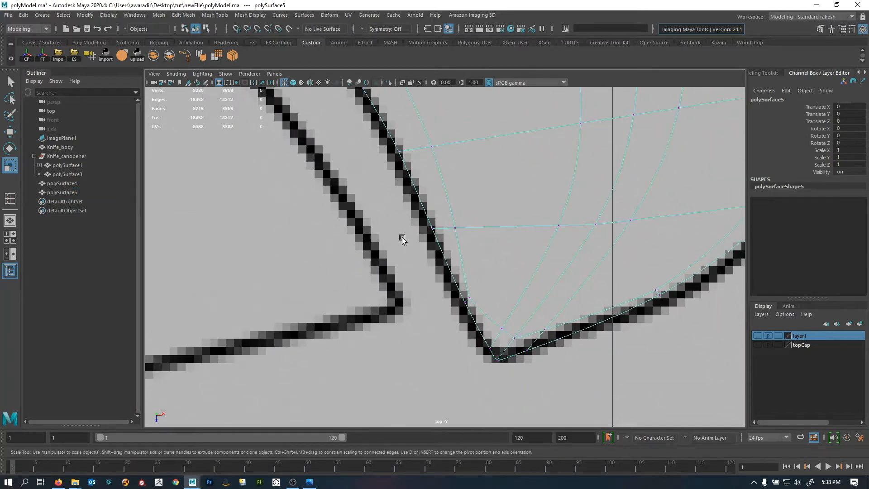
click(432, 228)
key(w)
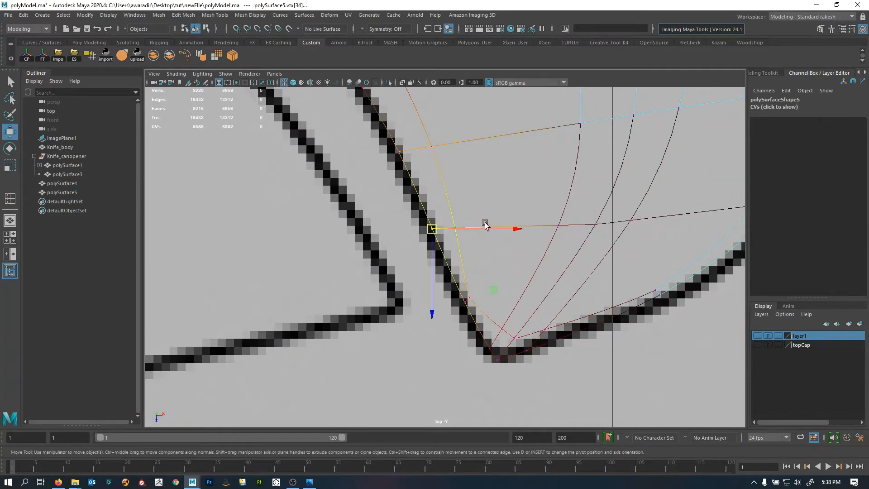
drag(509, 226, 512, 227)
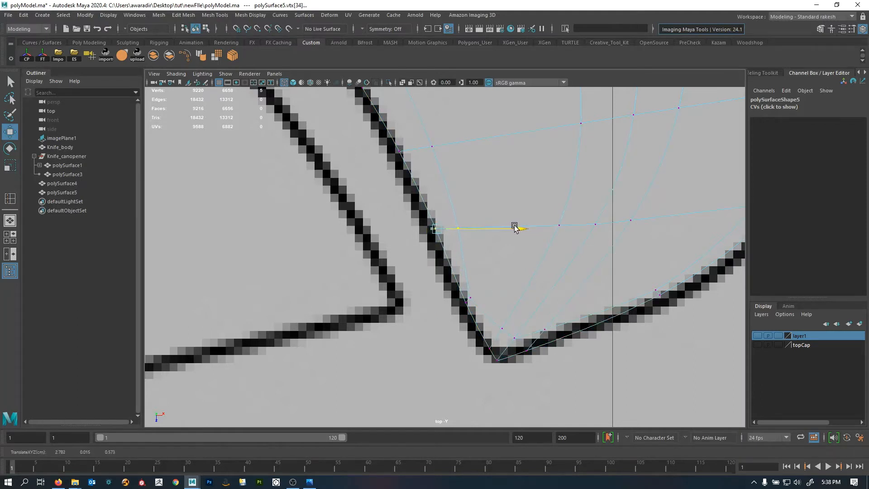
alt+middle_drag(498, 270, 476, 188)
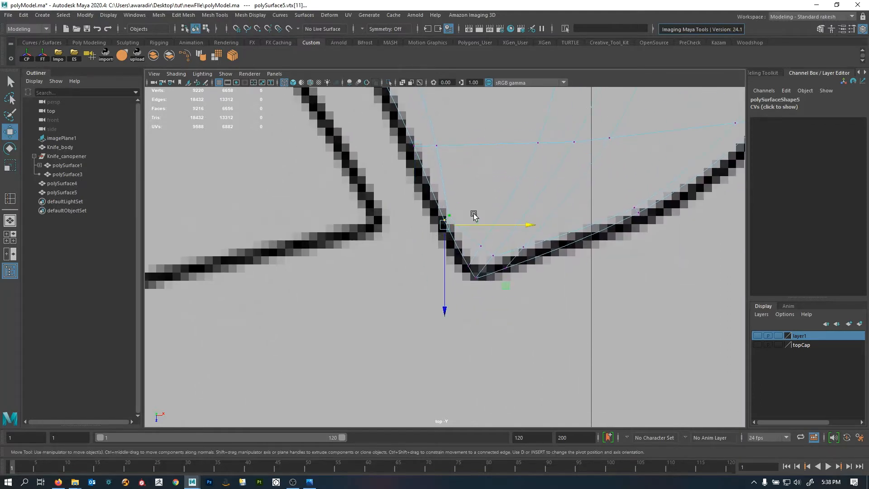
drag(468, 226, 469, 225)
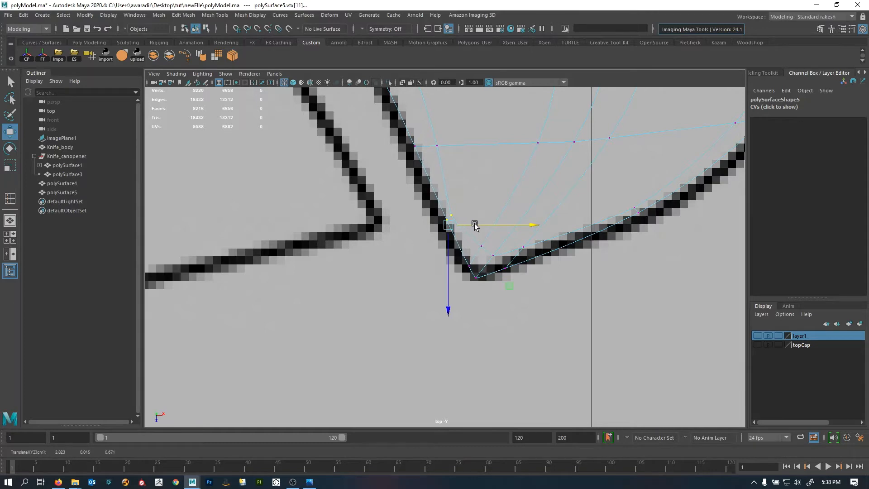
- In the perspective view, delete the unneeded edges near the strip's pointed corner
key(space)
key(space)
alt+drag(543, 260, 595, 267)
alt+middle_drag(595, 267, 518, 294)
alt+right_drag(518, 294, 577, 289)
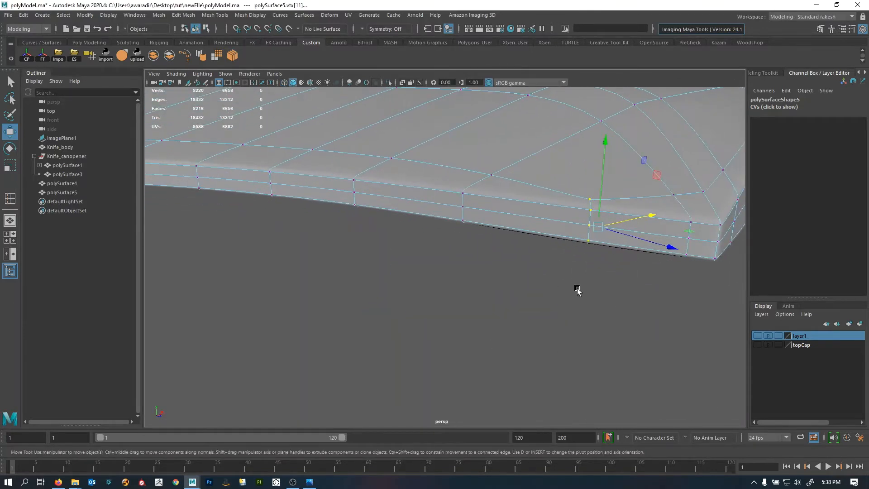
alt+middle_drag(577, 289, 520, 317)
right_drag(520, 261, 598, 166)
key(Delete)
- Deselect the strip and inspect its smoothed surface and the rounded end cap from several angles
click(658, 297)
alt+right_drag(642, 273, 282, 287)
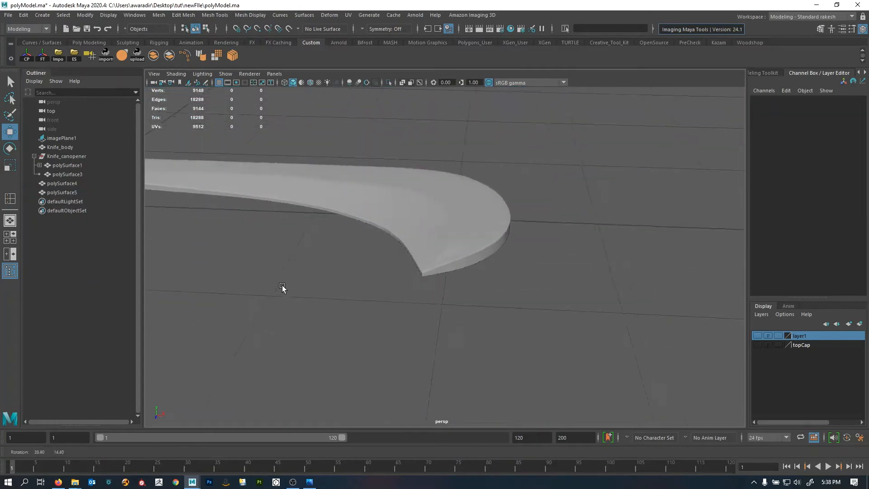
alt+drag(282, 287, 401, 264)
scroll(459, 310, down, 4)
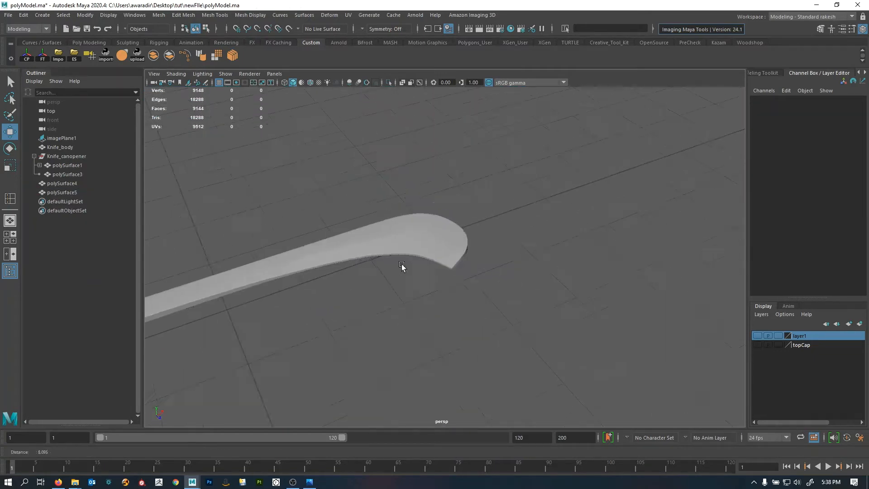
scroll(401, 264, down, 2)
click(414, 249)
click(520, 211)
alt+middle_drag(333, 285, 566, 231)
scroll(514, 262, up, 4)
alt+drag(567, 231, 406, 240)
drag(369, 193, 480, 235)
drag(487, 185, 508, 242)
right_drag(541, 167, 613, 424)
click(395, 260)
alt+drag(394, 259, 495, 250)
key(q)
click(506, 145)
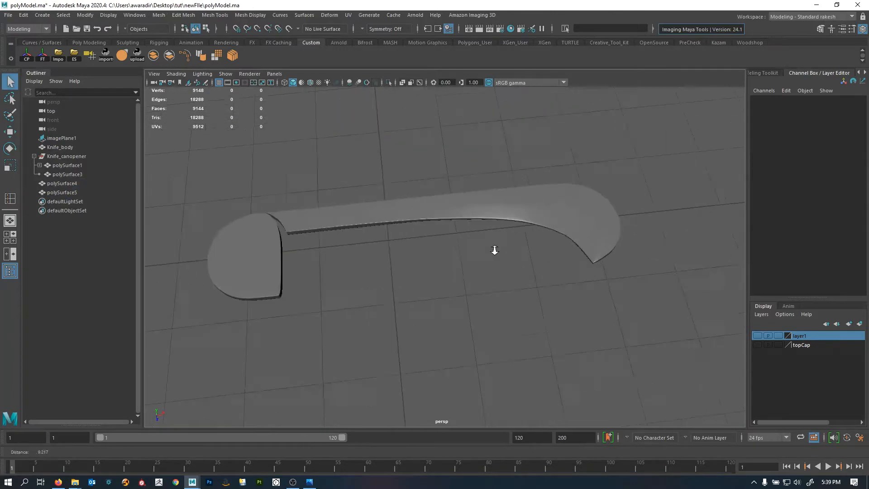
alt+right_drag(494, 250, 471, 233)
- Compare the modelled end cap and strip with the reference drawing in the top and perspective views
key(space)
key(space)
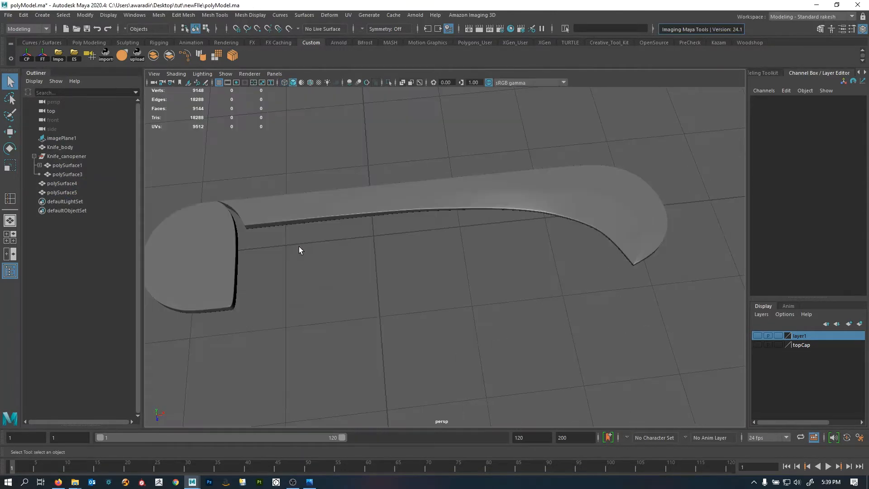
key(space)
key(space)
scroll(404, 253, down, 10)
scroll(404, 252, up, 10)
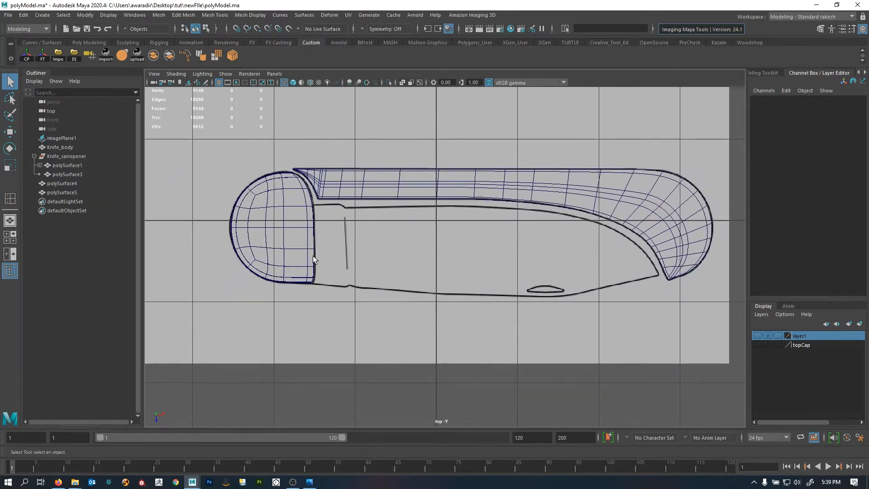
alt+right_drag(344, 253, 411, 308)
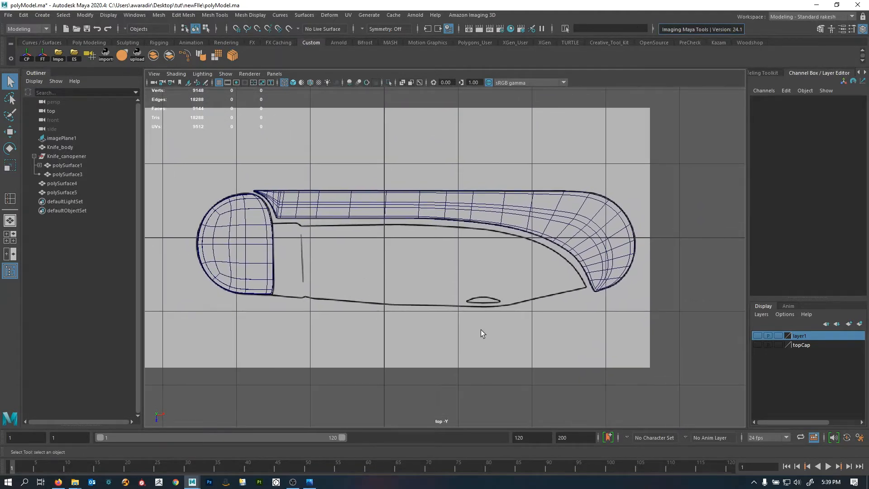
key(space)
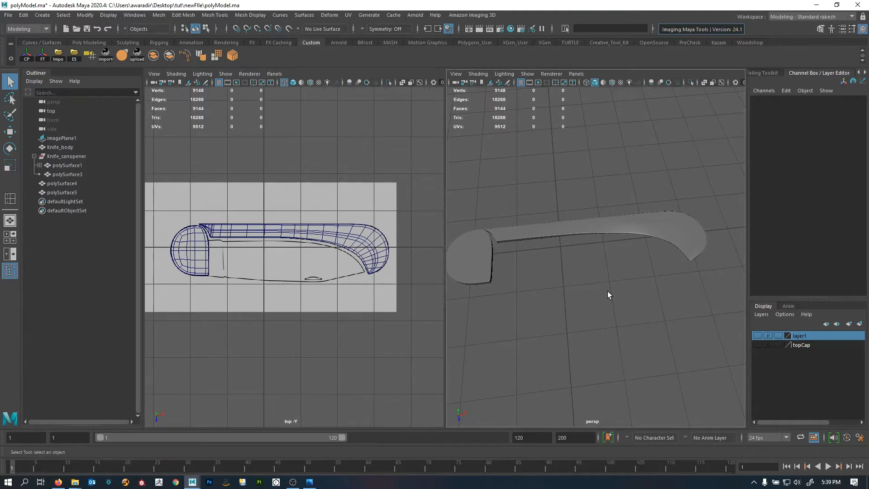
key(space)
alt+right_drag(582, 284, 495, 295)
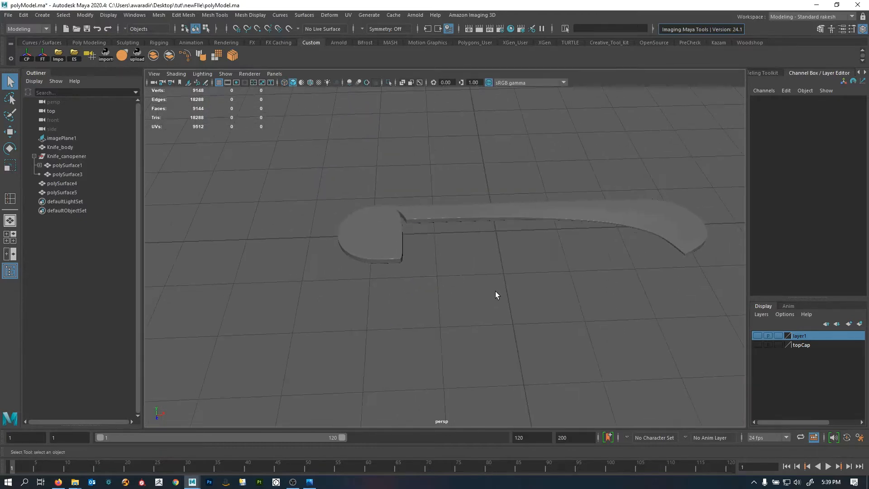
alt+drag(495, 291, 491, 313)
- Examine the blade's outline, notch, and surrounding gaps in the top-view reference drawing
key(space)
key(space)
mouse_move(265, 246)
alt+middle_down()
mouse_move(266, 262)
mouse_move(278, 244)
alt+middle_up()
alt+right_drag(279, 245, 297, 258)
alt+right_drag(391, 250, 463, 292)
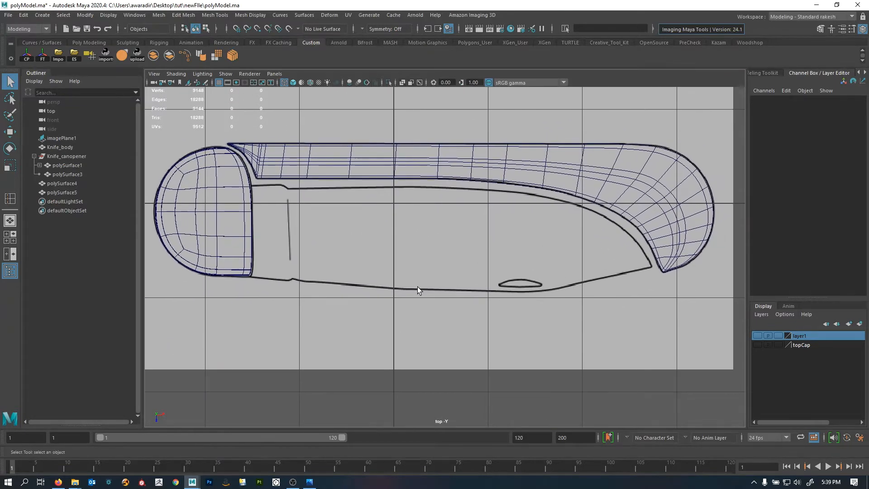
alt+middle_drag(417, 286, 449, 288)
alt+right_drag(409, 289, 436, 293)
alt+middle_drag(436, 293, 488, 300)
alt+middle_drag(381, 197, 351, 222)
alt+right_drag(350, 222, 294, 217)
alt+right_drag(384, 226, 403, 228)
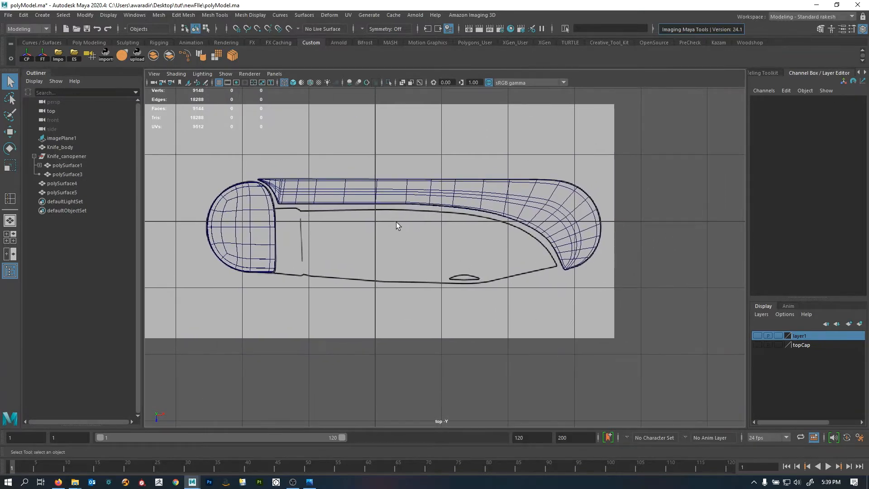
alt+middle_drag(395, 221, 396, 227)
alt+right_drag(396, 228, 436, 242)
alt+middle_drag(436, 242, 405, 224)
scroll(401, 219, down, 2)
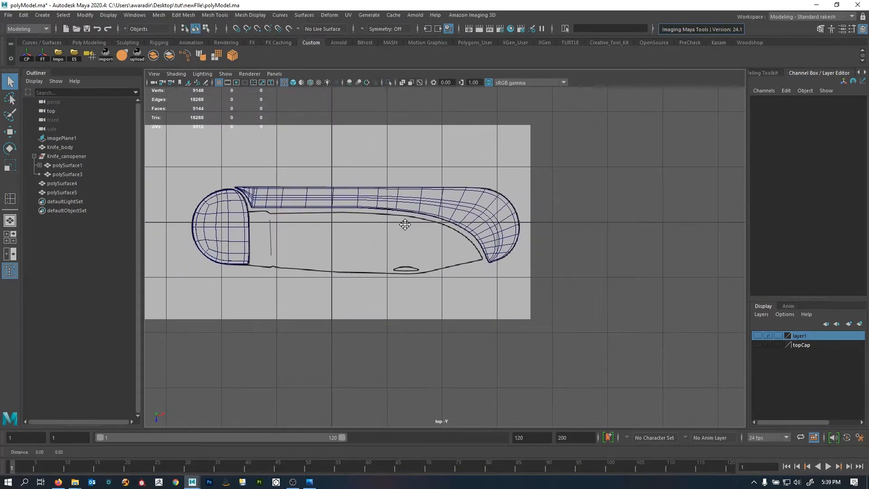
key(space)
alt+drag(545, 221, 578, 240)
shift+right_click(586, 244)
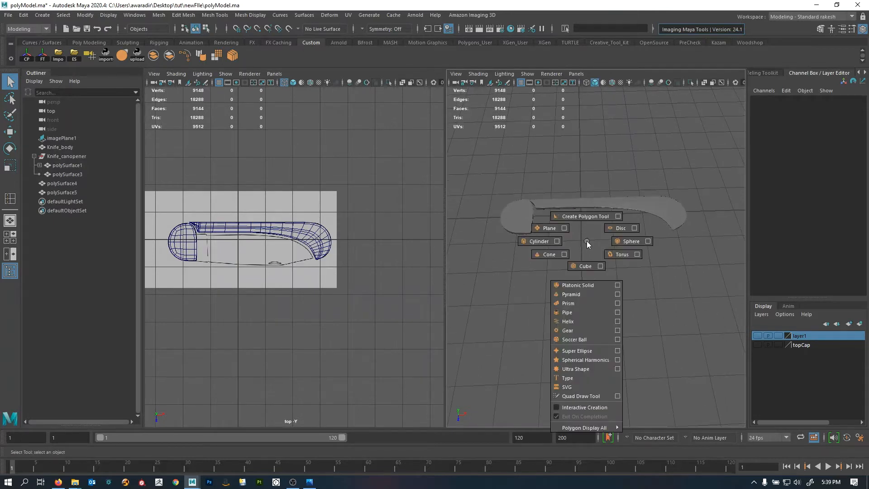
click(594, 398)
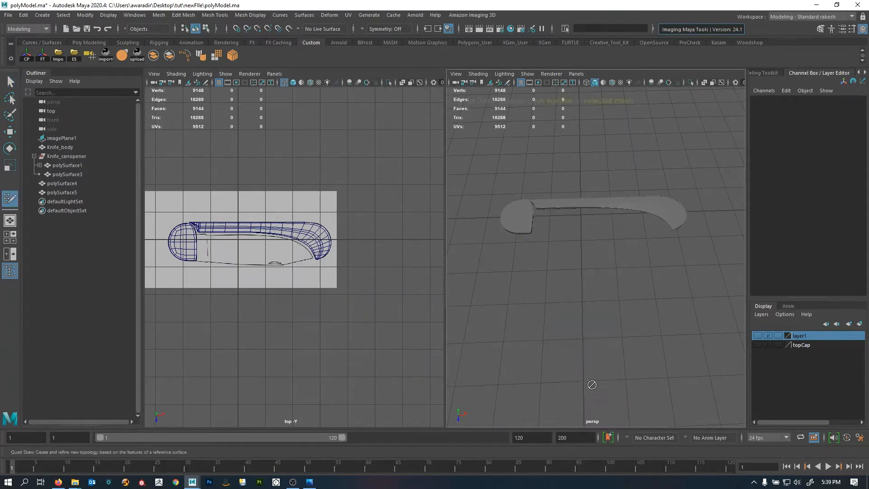
scroll(302, 305, up, 2)
alt+middle_drag(339, 322, 371, 322)
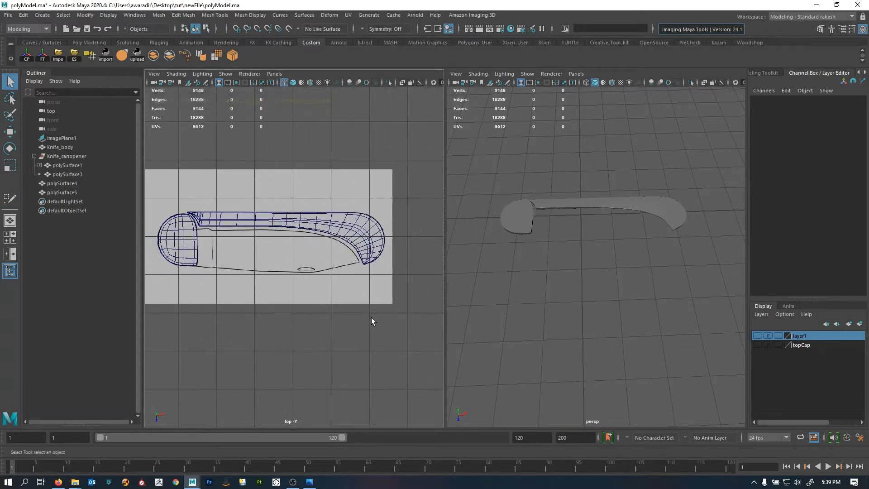
alt+right_drag(618, 221, 563, 257)
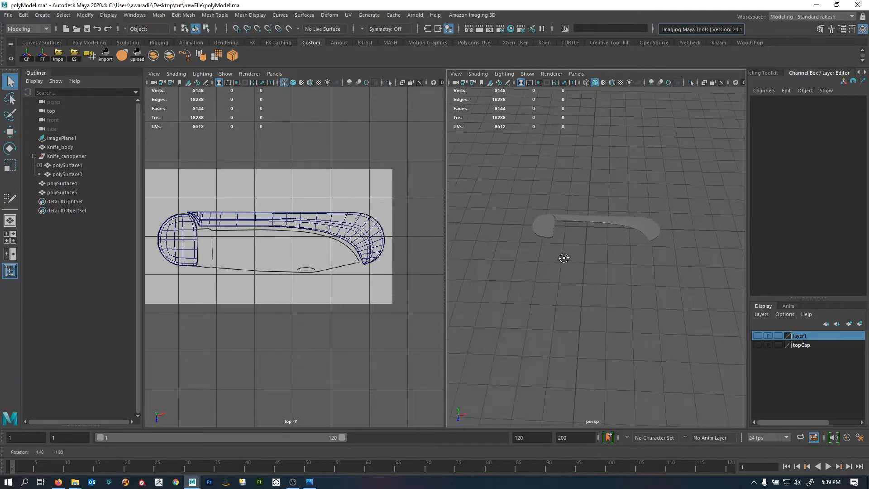
- Create a polygon cube at the origin and raise it above the knife
alt+drag(619, 289, 584, 267)
shift+right_drag(584, 268, 587, 346)
alt+right_drag(604, 283, 642, 293)
alt+middle_drag(642, 292, 632, 320)
key(w)
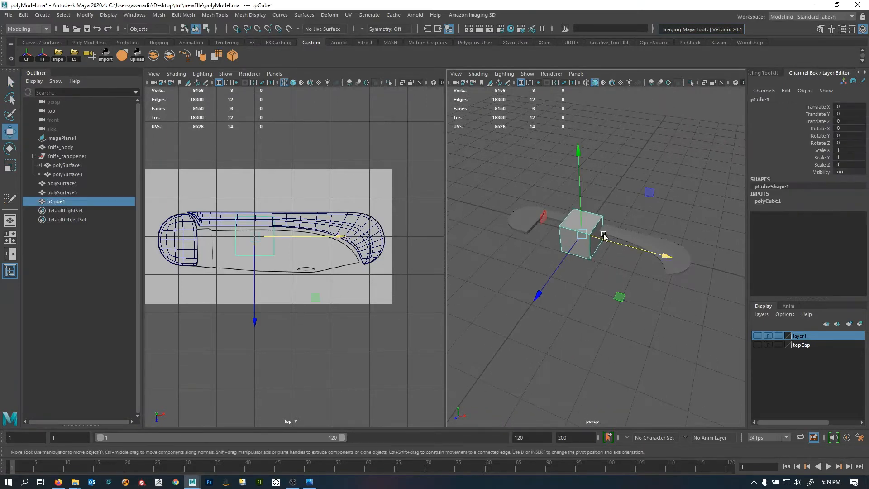
drag(578, 198, 576, 121)
- Smooth the raised cube twice to turn it into a rounded ball
alt+middle_drag(583, 177, 583, 246)
alt+right_drag(583, 246, 570, 267)
alt+drag(570, 267, 587, 193)
alt+right_drag(587, 193, 619, 218)
alt+drag(620, 218, 626, 281)
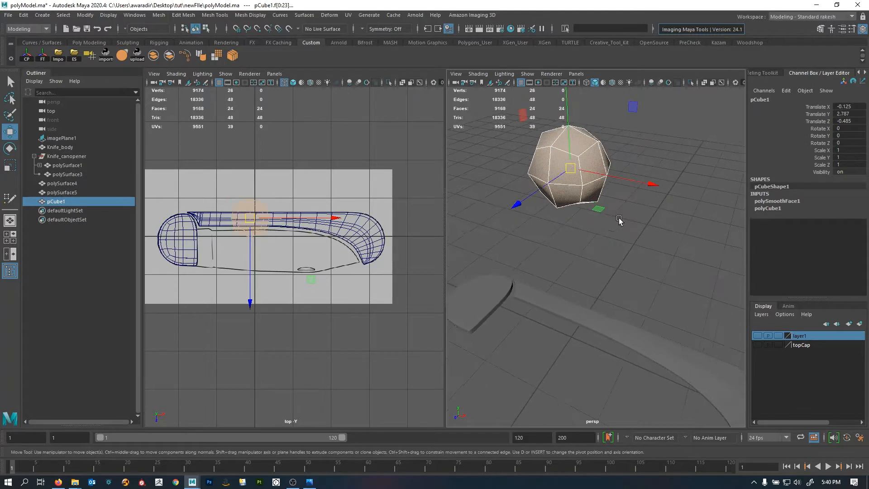
click(218, 55)
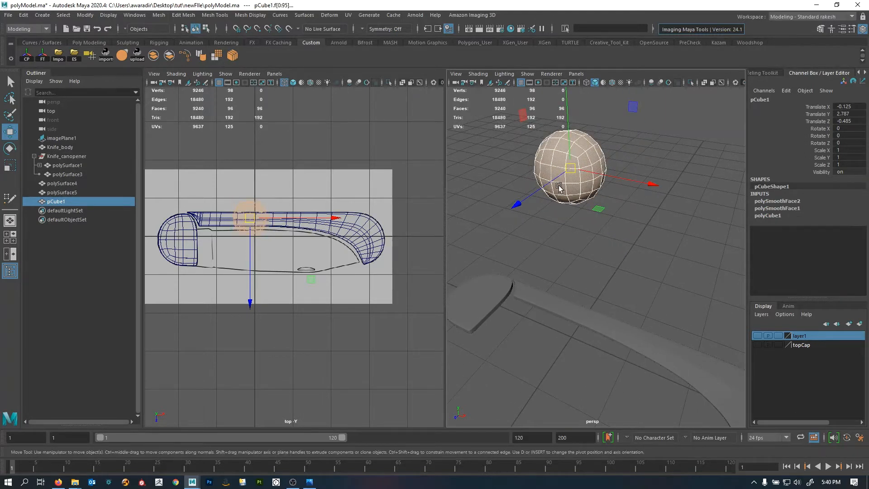
- Scale the smoothed ball uniformly to about 3.562 in object mode
key(F8)
key(r)
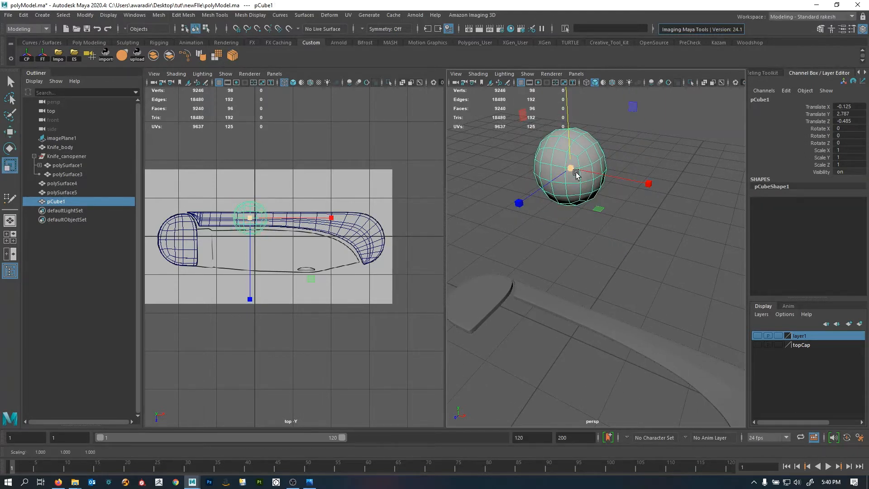
drag(573, 170, 667, 163)
alt+right_drag(645, 170, 531, 185)
alt+drag(536, 189, 569, 182)
drag(590, 218, 545, 202)
click(627, 134)
click(595, 199)
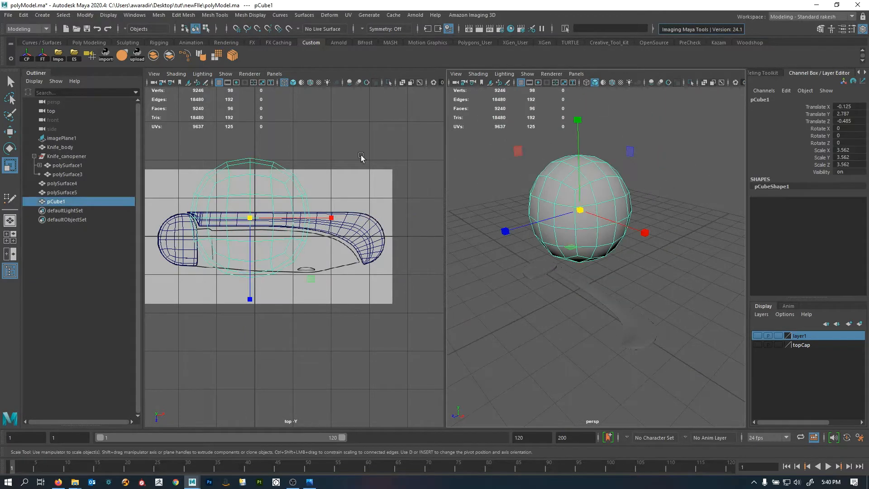
- Smooth the enlarged ball once more and frame it in a full-size perspective view
click(217, 56)
click(514, 145)
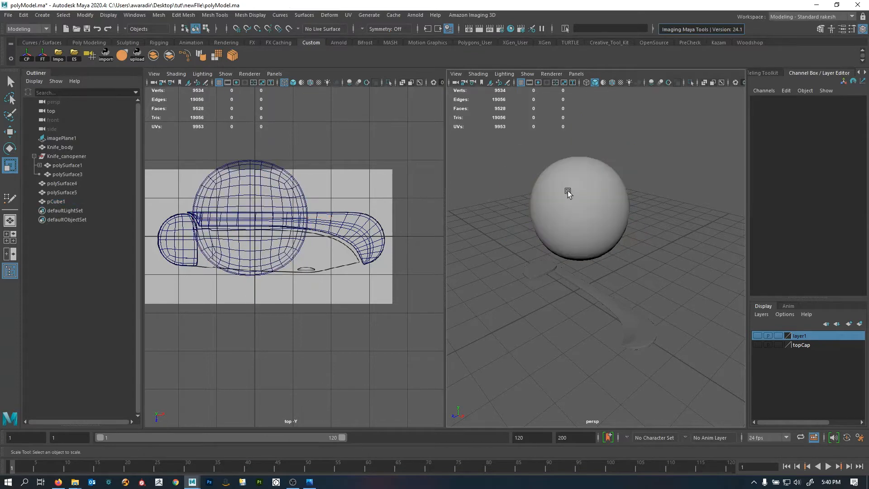
click(607, 204)
key(f)
key(space)
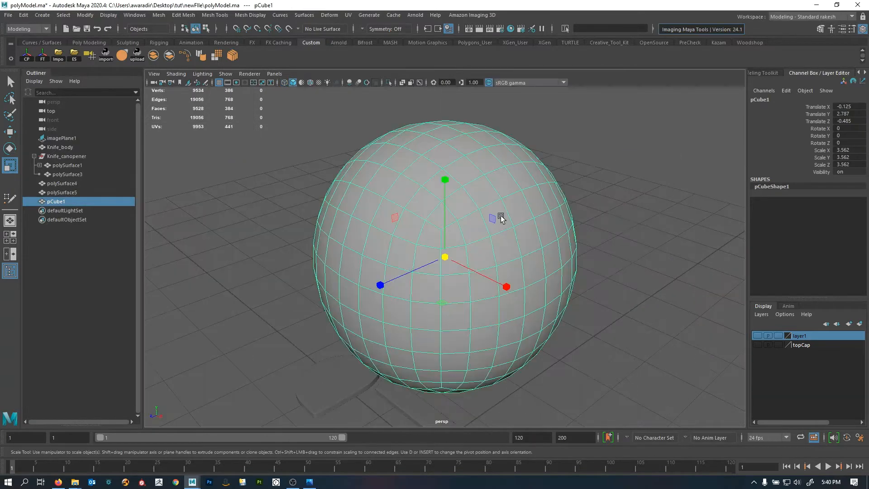
- Make the smoothed ball the live surface
alt+right_drag(501, 217, 319, 224)
alt+drag(319, 224, 351, 202)
alt+right_drag(351, 202, 443, 220)
alt+middle_drag(444, 219, 441, 194)
alt+drag(441, 193, 429, 198)
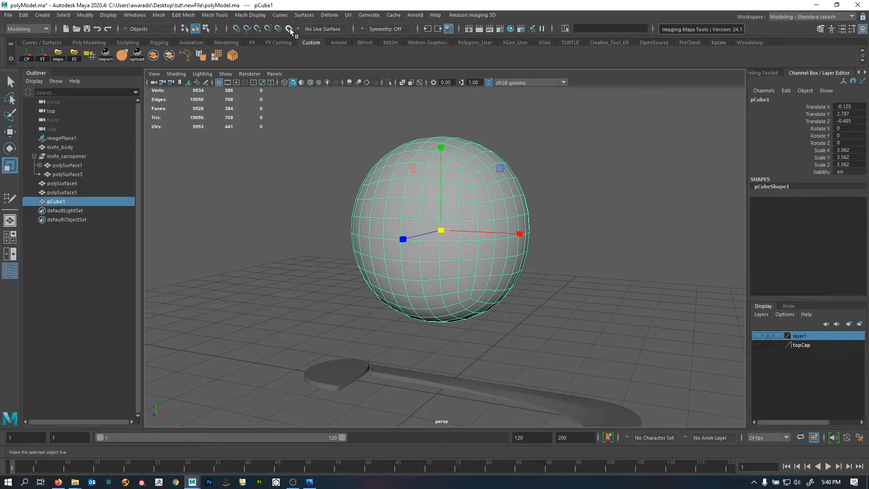
alt+right_drag(485, 170, 485, 197)
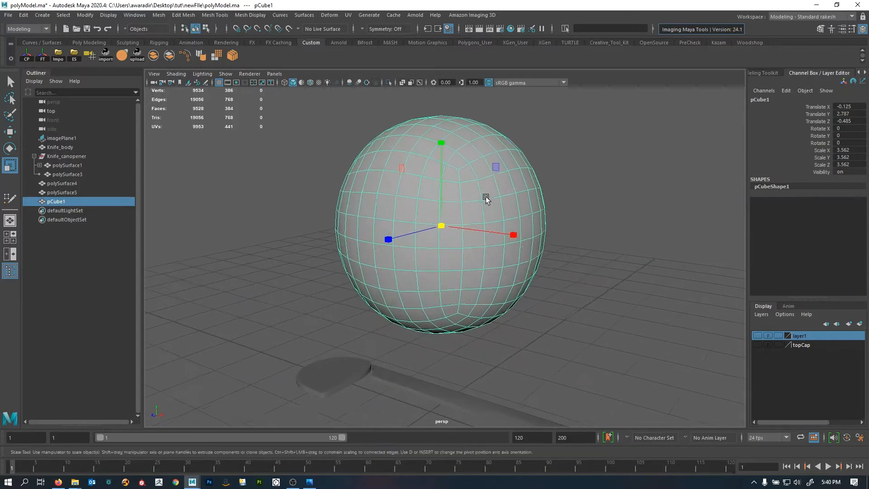
alt+middle_drag(485, 198, 488, 200)
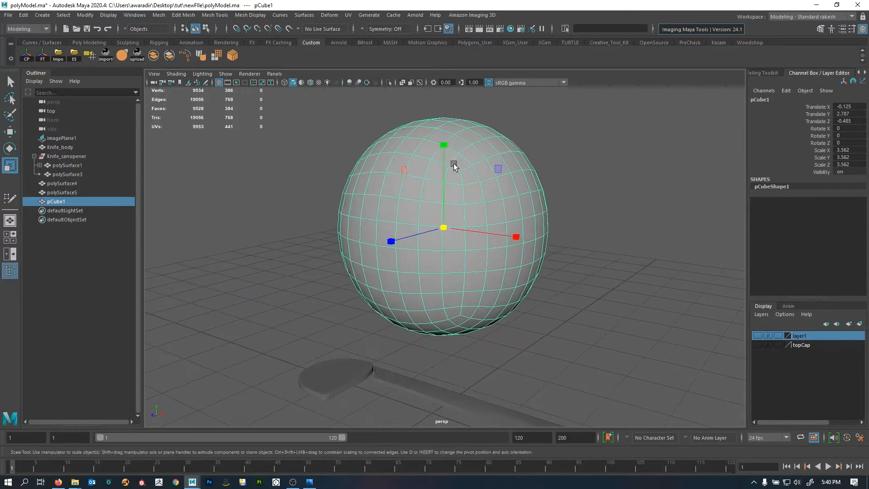
click(288, 29)
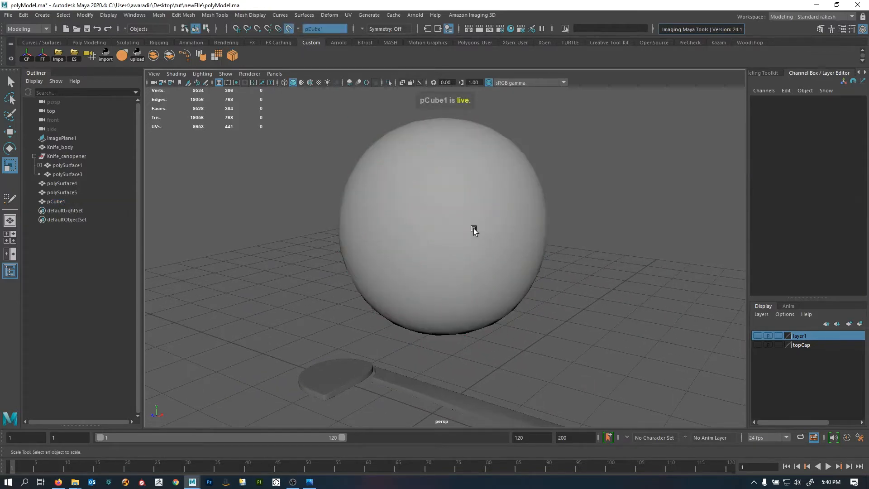
- Create a second polygon cube and snap it onto the live ball's surface
alt+right_drag(473, 228, 370, 229)
alt+drag(370, 229, 418, 192)
alt+drag(506, 244, 582, 268)
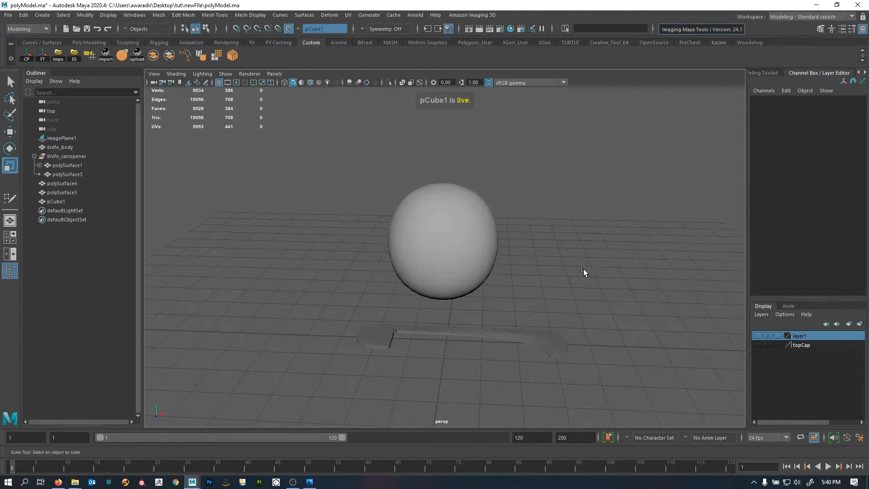
key(w)
shift+right_drag(600, 252, 595, 281)
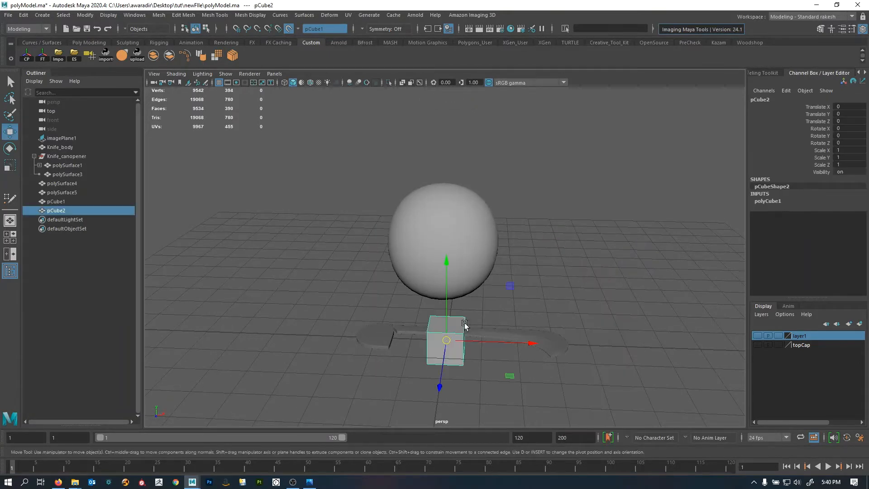
drag(450, 345, 438, 152)
- Test moving the second cube along one axis and freely over the live ball, and delete the cube
drag(433, 185, 534, 236)
alt+drag(534, 236, 479, 220)
drag(431, 195, 515, 203)
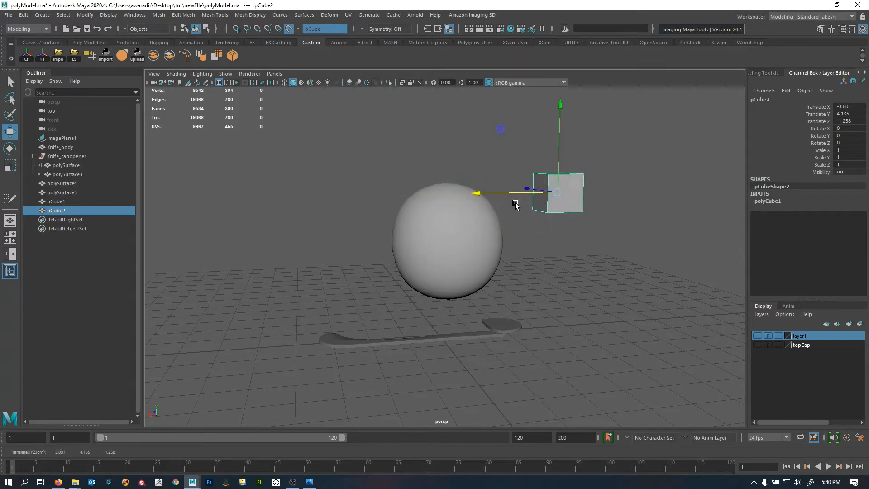
alt+drag(572, 198, 569, 221)
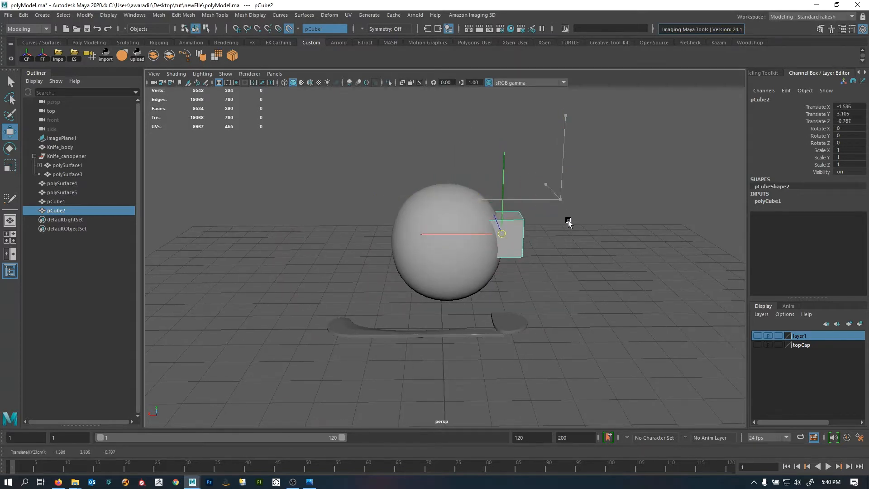
drag(503, 212, 500, 117)
alt+middle_drag(517, 192, 521, 244)
drag(509, 196, 497, 262)
alt+drag(554, 235, 392, 251)
key(Delete)
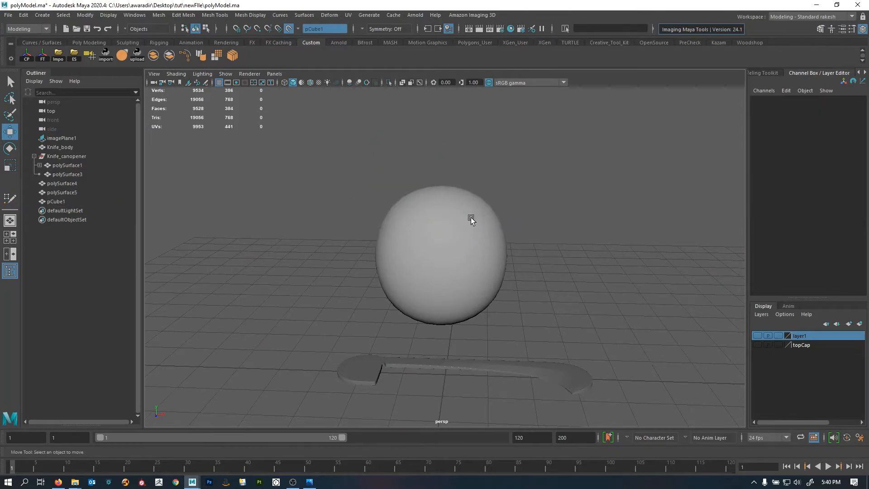
- Use Quad Draw to place four rows of five points on the live ball's surface
mouse_move(536, 167)
shift+right_down()
mouse_move(531, 330)
mouse_move(538, 321)
shift+right_up()
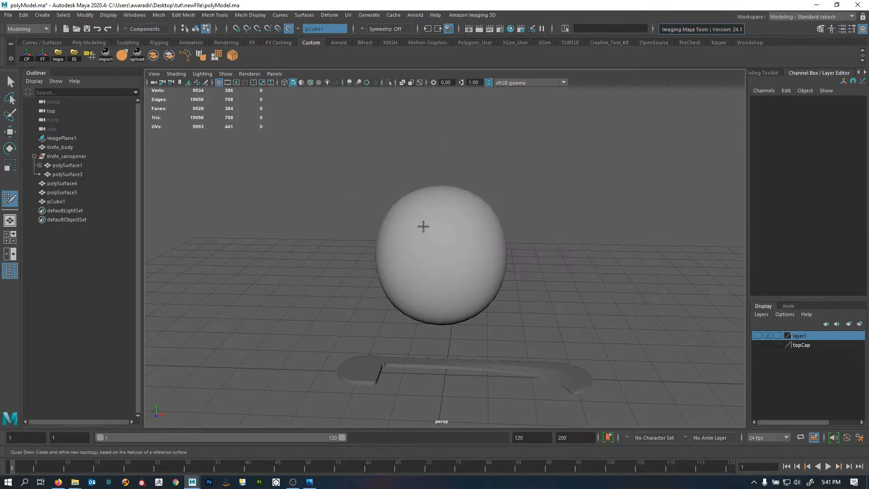
scroll(401, 268, up, 6)
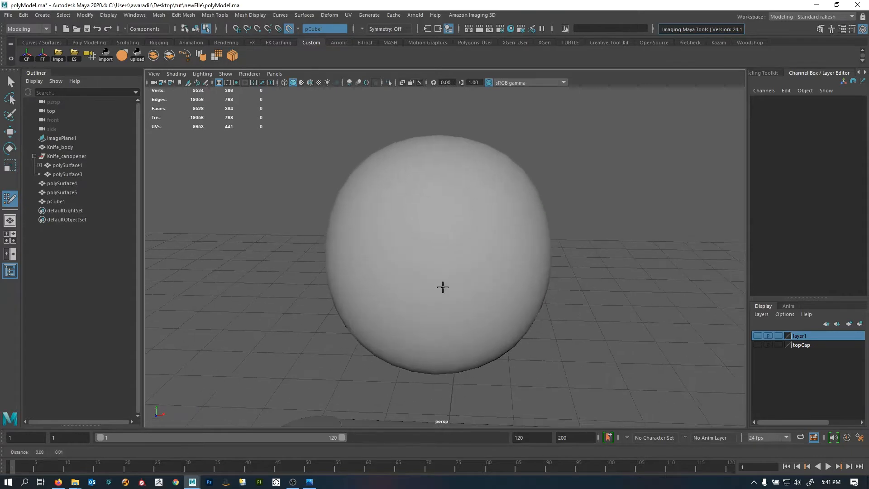
alt+drag(383, 248, 411, 256)
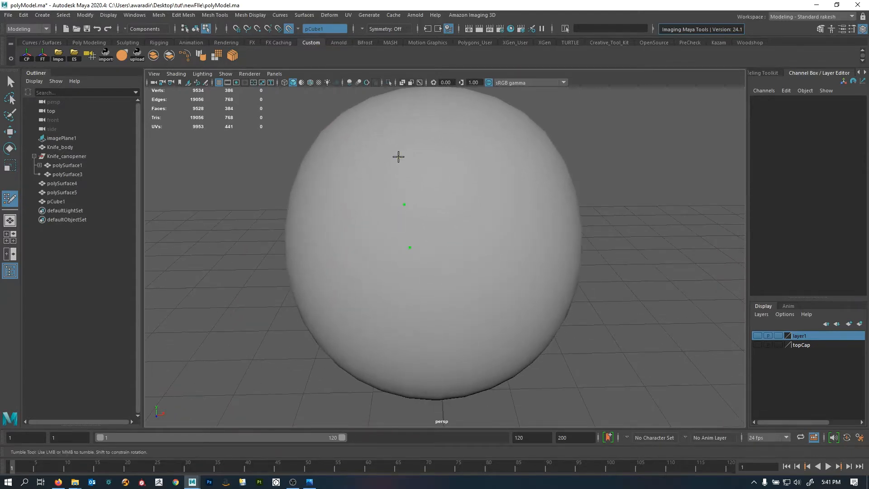
click(396, 126)
click(433, 126)
click(442, 240)
alt+drag(471, 112, 451, 215)
alt+middle_drag(451, 216, 453, 255)
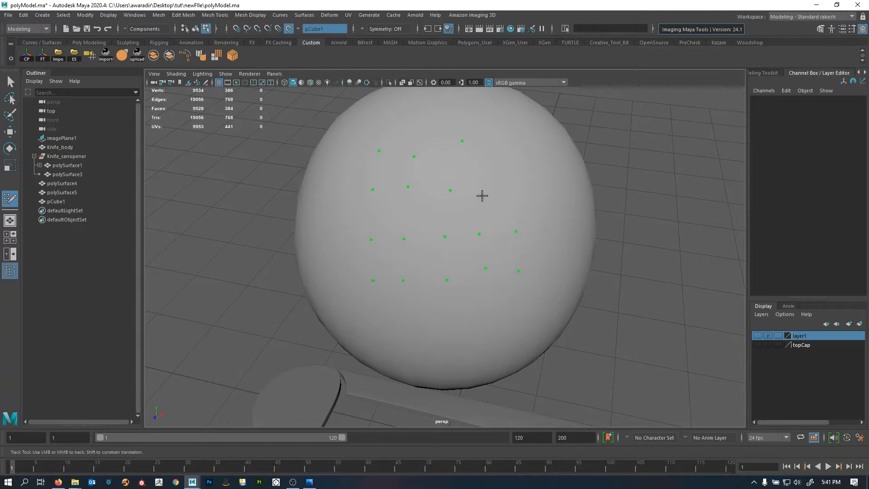
click(515, 184)
- Fill the lowest row of Quad Draw points with four connected quads
mouse_move(441, 273)
alt+mouse_down()
mouse_move(512, 292)
mouse_move(425, 317)
alt+mouse_up()
shift+click(427, 256)
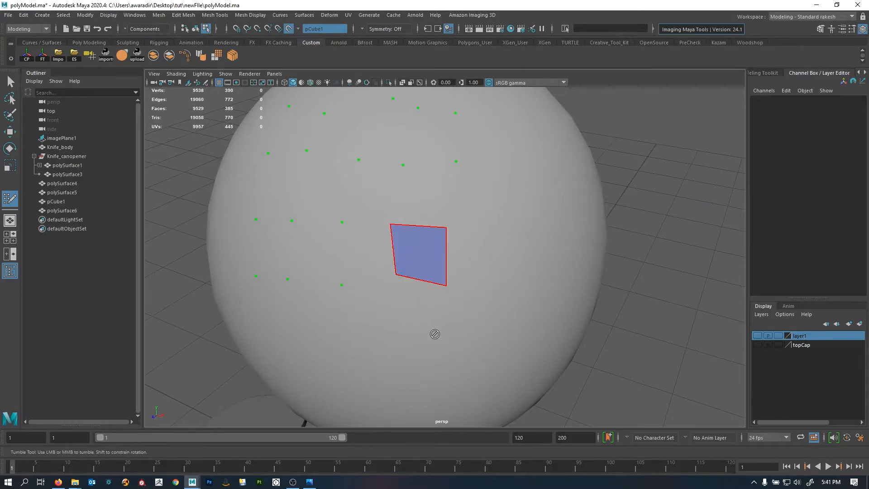
shift+click(383, 252)
shift+click(322, 246)
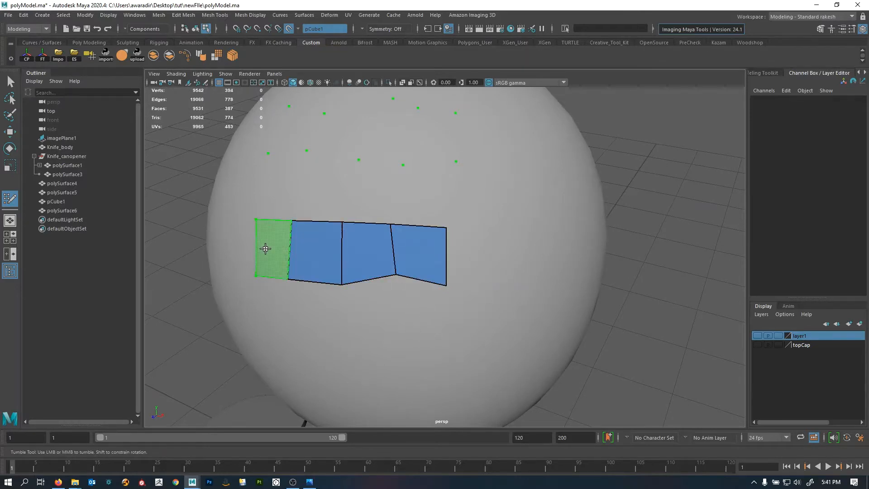
shift+click(264, 249)
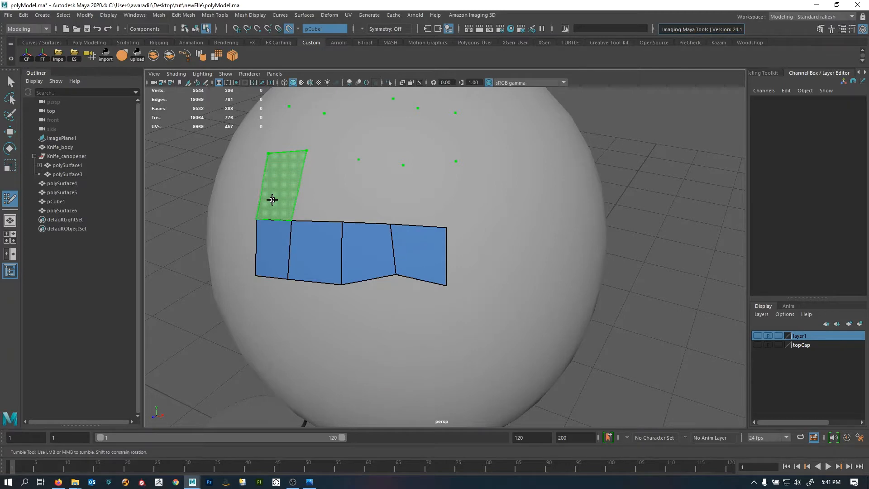
- Fill the first two quads of the second row and dismiss the Sticky Keys prompt
shift+click(272, 199)
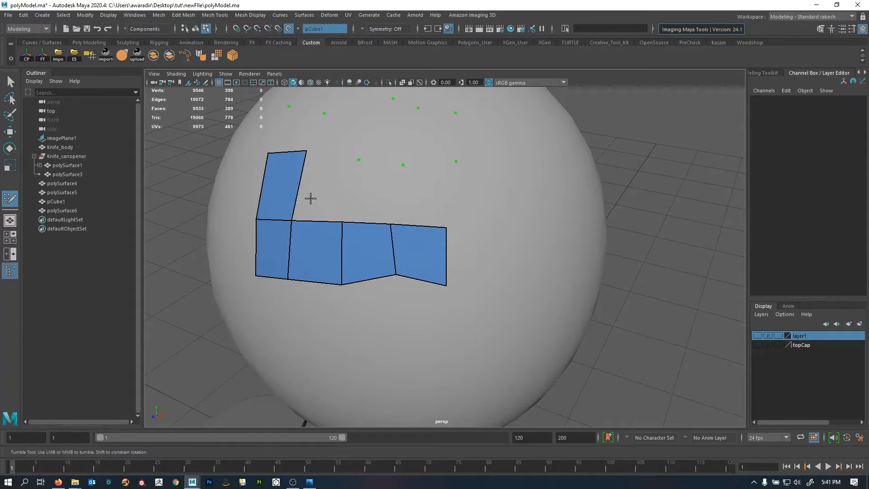
key(shift)
key(shift)
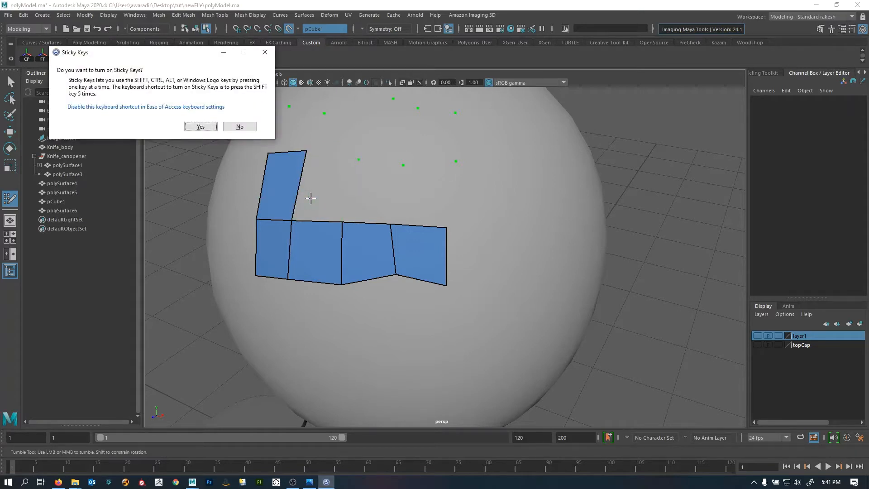
click(266, 53)
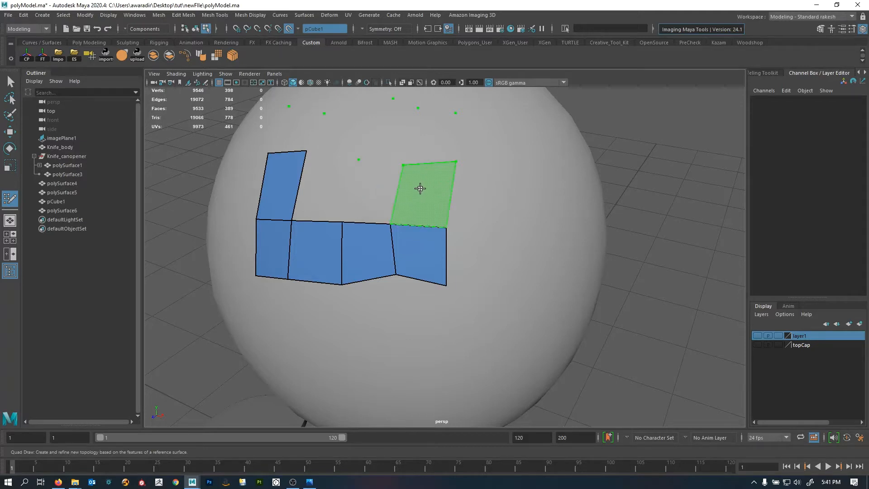
shift+click(340, 194)
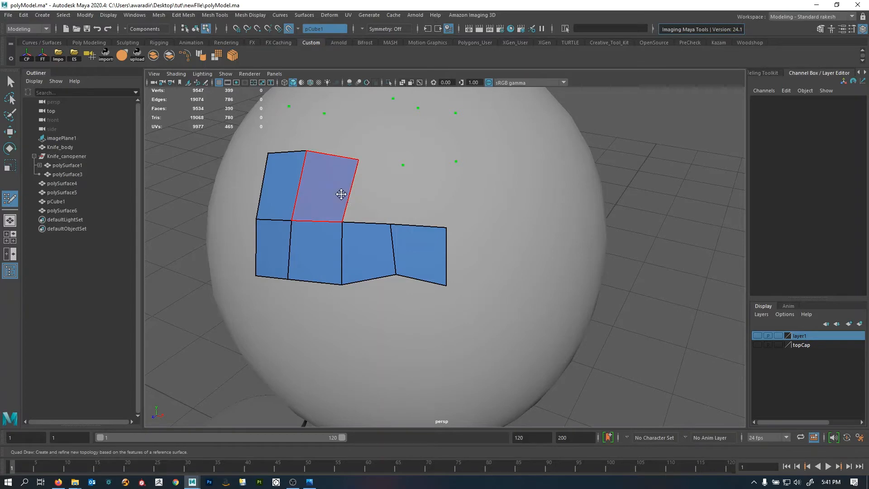
- Reposition the second row's vertices and points more evenly, and fill the row's remaining two quads
mouse_move(358, 160)
mouse_down()
mouse_move(361, 167)
mouse_move(350, 157)
mouse_move(297, 157)
mouse_move(289, 189)
mouse_move(322, 192)
mouse_move(289, 188)
mouse_move(301, 196)
mouse_move(297, 189)
mouse_up()
mouse_move(293, 220)
mouse_down()
mouse_move(295, 229)
mouse_move(326, 171)
mouse_move(309, 201)
mouse_move(316, 202)
mouse_up()
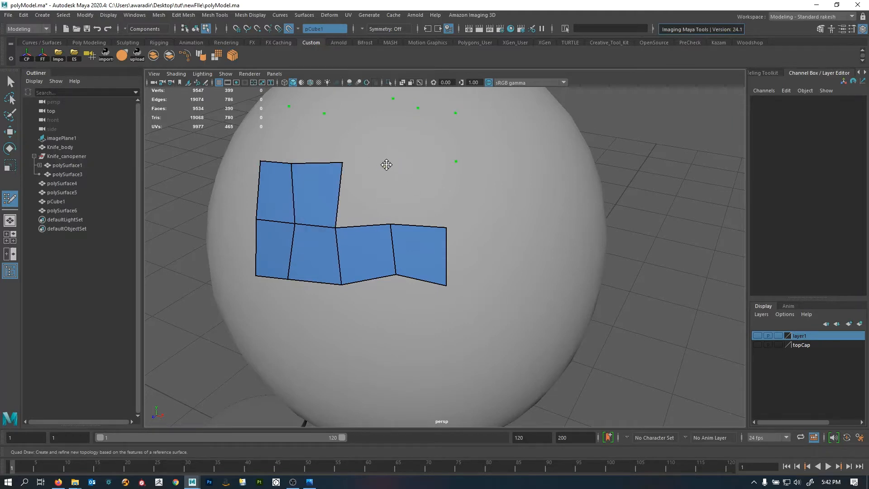
drag(386, 165, 389, 165)
drag(456, 163, 443, 163)
shift+click(368, 198)
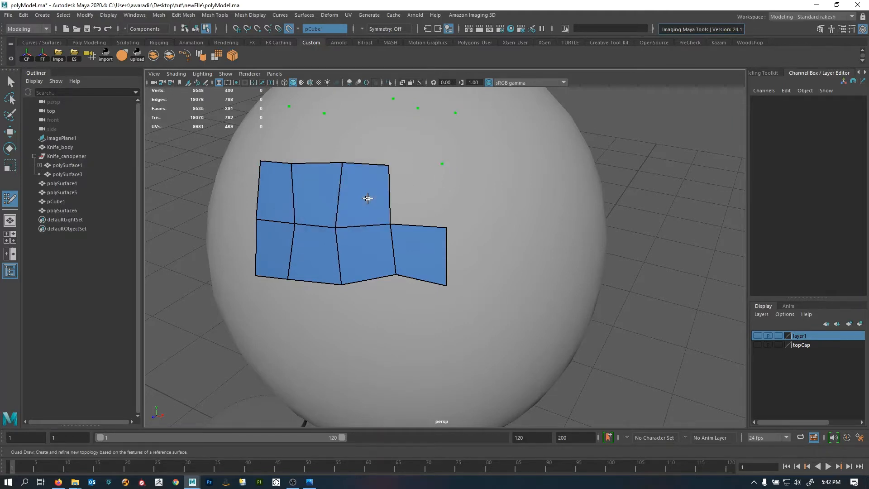
shift+click(419, 190)
- Fill the uppermost row of Quad Draw points with four faces joined to the row below
alt+drag(418, 253, 356, 251)
shift+click(354, 251)
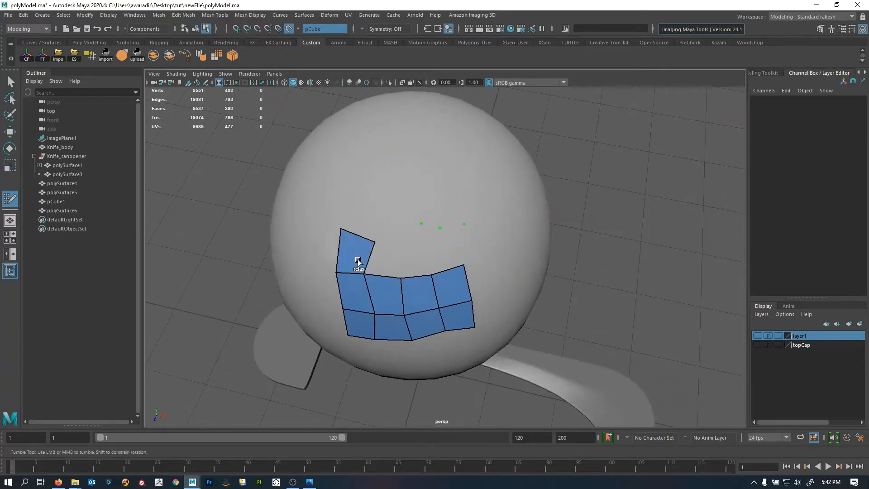
shift+click(385, 256)
shift+click(410, 248)
shift+click(440, 244)
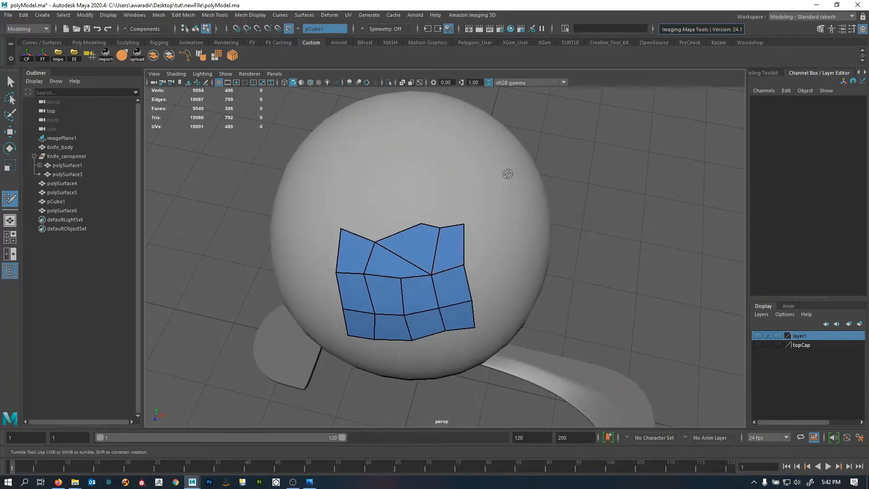
- Place two rows of Quad Draw points on another side of the ball and fill them into a strip of five quads
mouse_move(394, 262)
alt+mouse_down()
mouse_move(310, 243)
mouse_move(410, 269)
alt+mouse_up()
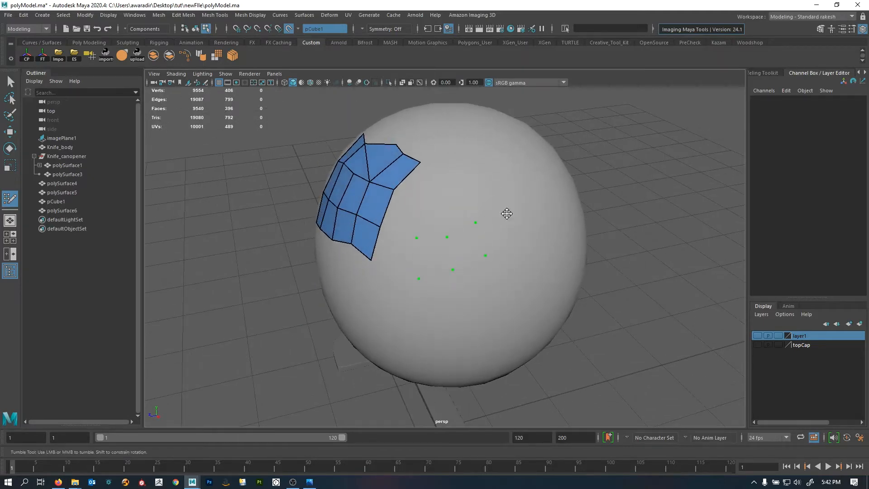
alt+drag(516, 241, 465, 257)
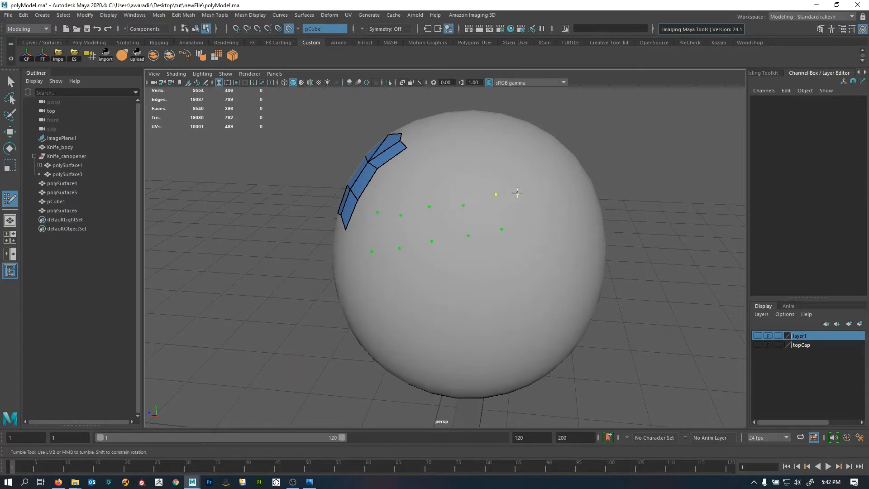
mouse_move(528, 215)
alt+mouse_down()
mouse_move(439, 259)
mouse_move(553, 218)
mouse_move(406, 237)
mouse_move(428, 246)
alt+mouse_up()
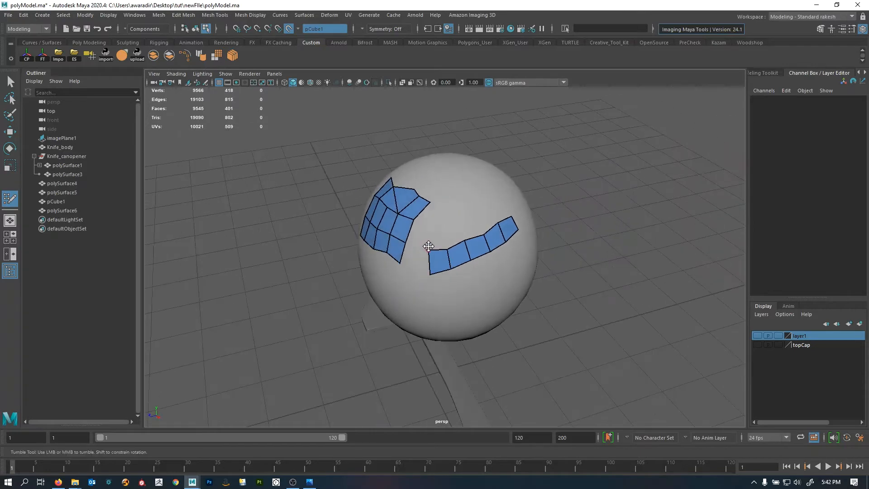
- Leave Quad Draw, disable Make Live on the ball, and delete the ball
key(q)
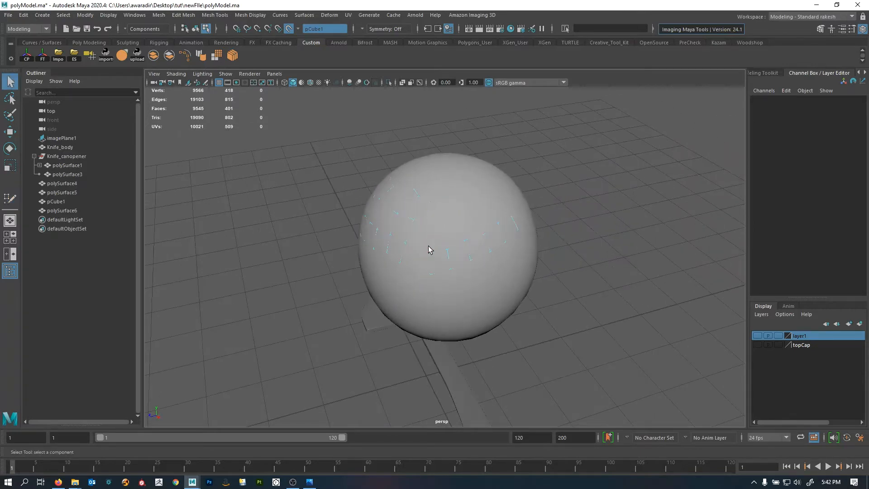
alt+right_drag(430, 265, 481, 267)
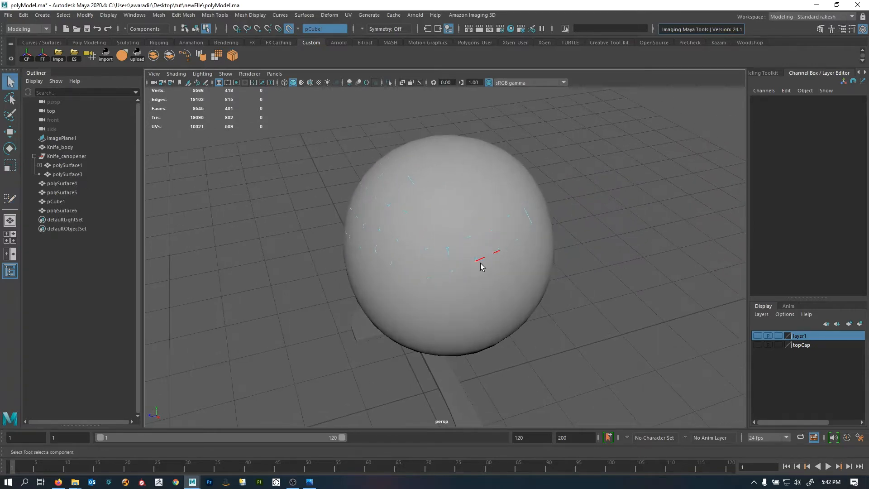
click(292, 31)
click(453, 251)
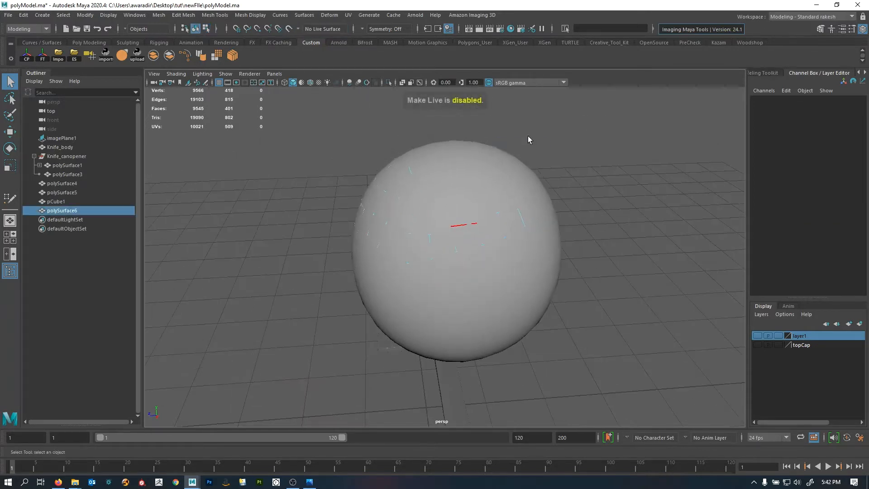
click(544, 218)
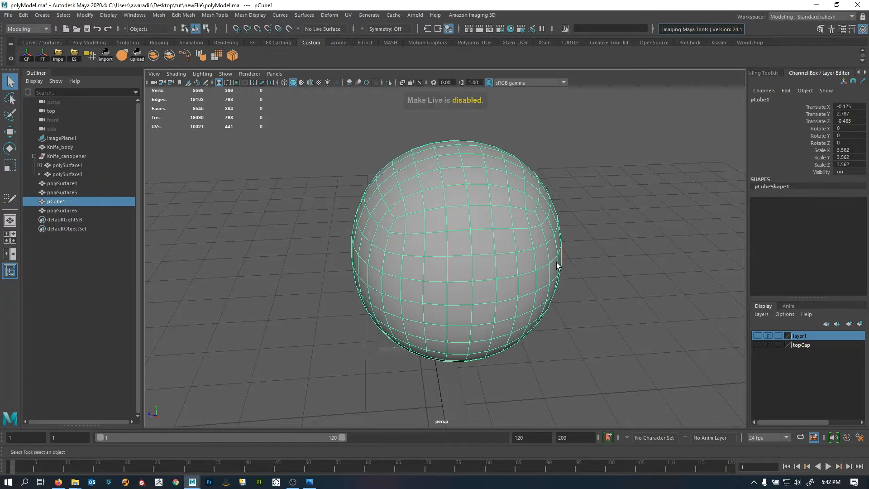
key(Delete)
- Clear the history of the remaining Quad Draw patches and delete them
click(496, 235)
alt+drag(497, 235, 501, 213)
key(alt+shift+d)
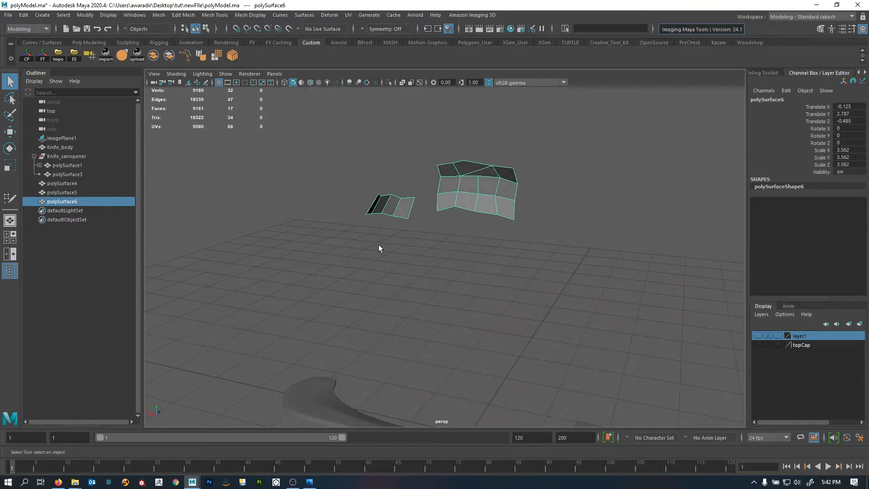
alt+drag(379, 248, 458, 244)
key(Delete)
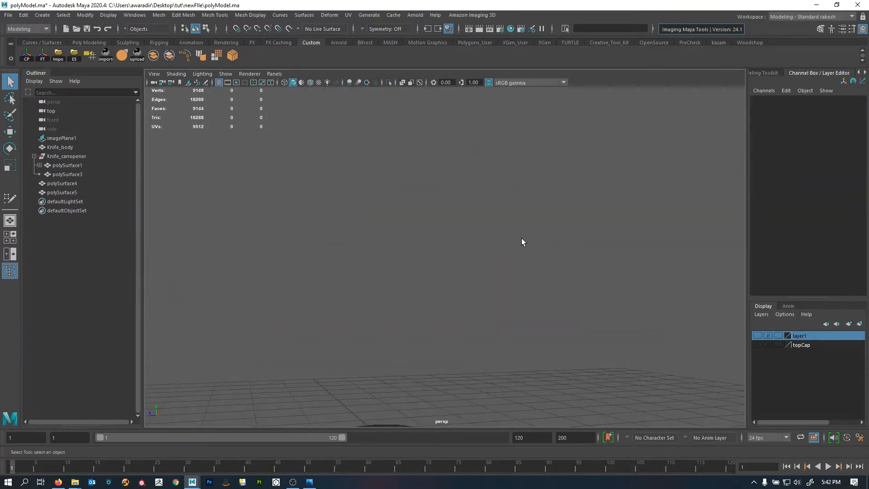
- Create a construction plane at the origin in the top view of the knife reference
key(space)
key(space)
alt+right_drag(279, 249, 348, 254)
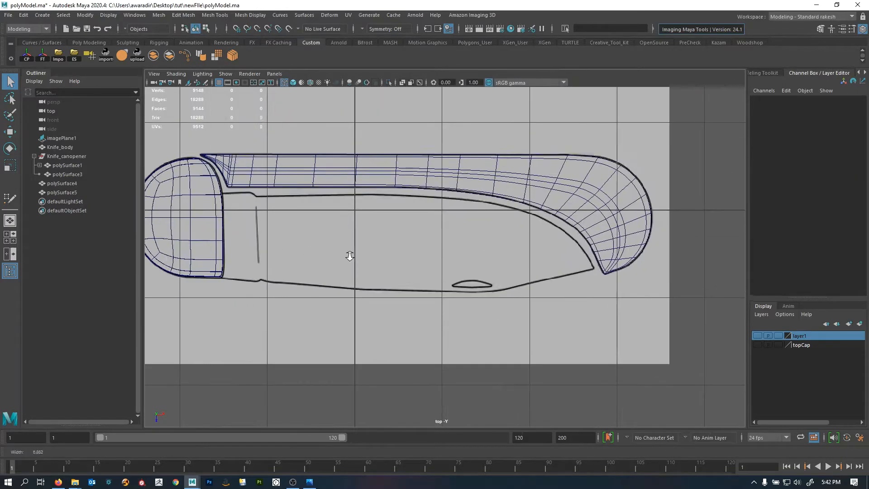
alt+middle_drag(349, 254, 406, 251)
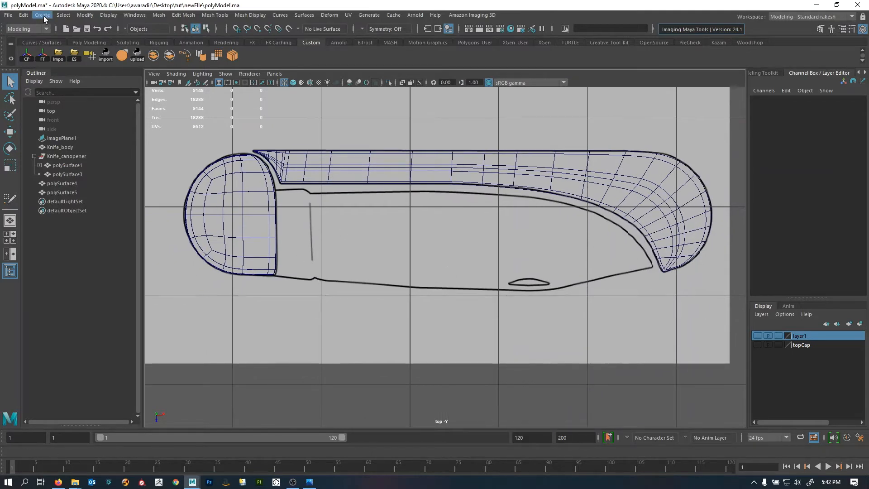
click(42, 15)
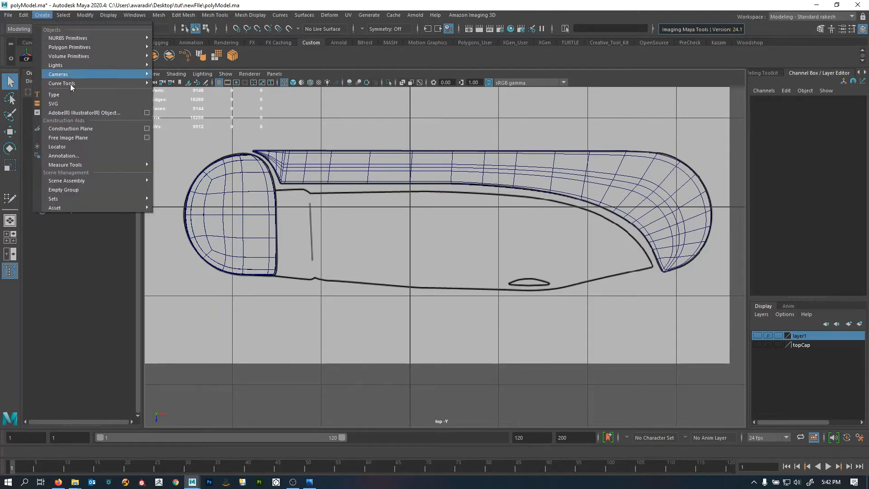
click(88, 129)
scroll(451, 263, down, 5)
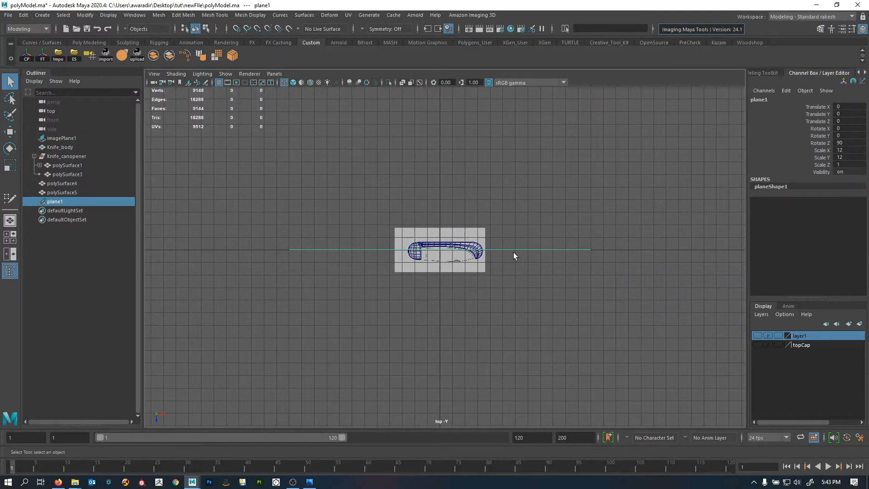
- Rotate the construction plane to lie flat, with Rotate X at 90 and Rotate Y at -90
key(space)
key(f)
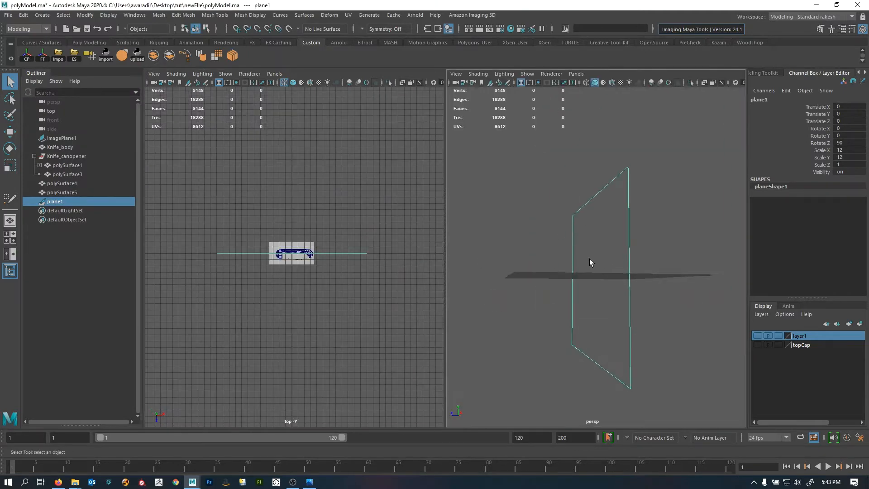
key(e)
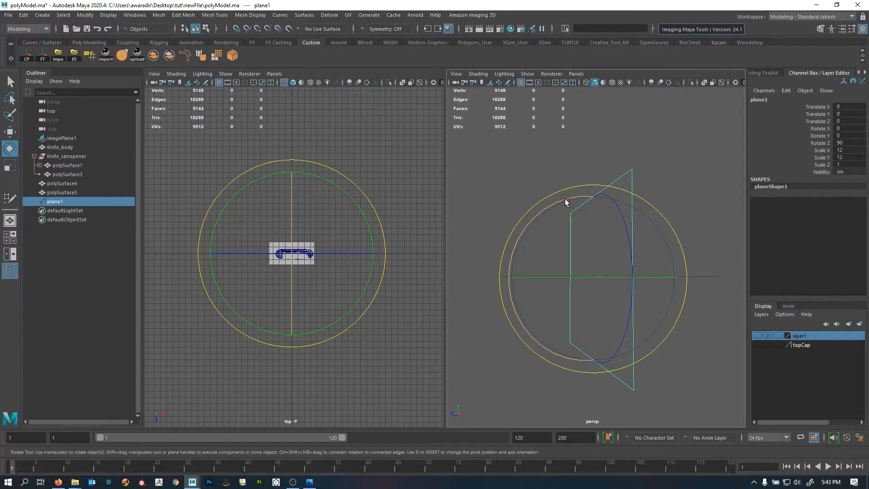
drag(565, 199, 515, 241)
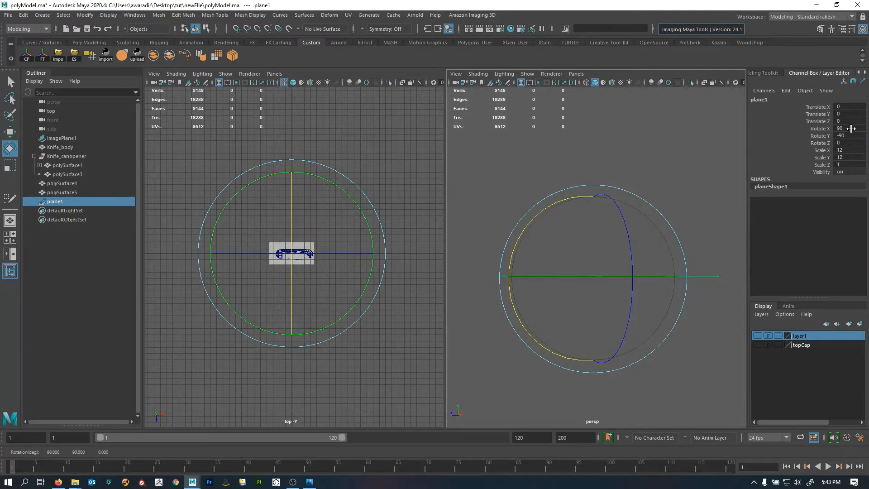
- Scale the construction plane down uniformly to about 3.2 in X and Y over the knife reference
key(space)
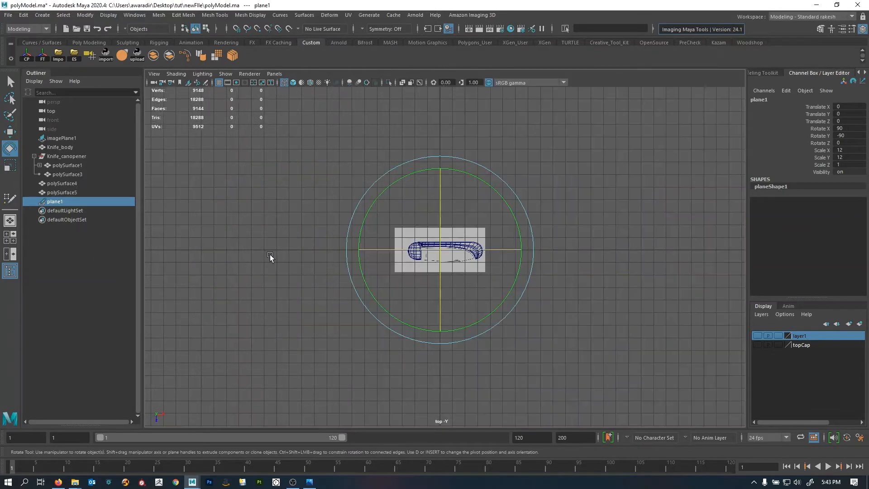
alt+right_drag(405, 273, 465, 268)
key(r)
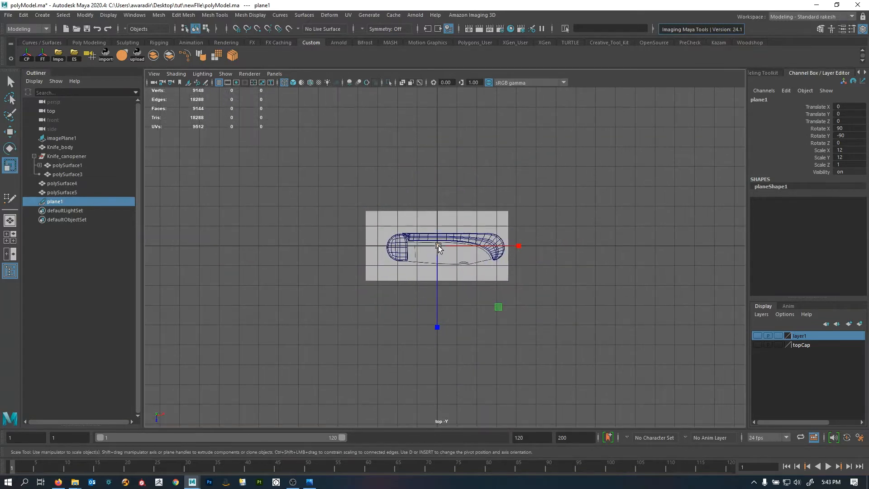
drag(438, 245, 188, 267)
alt+right_drag(188, 268, 582, 287)
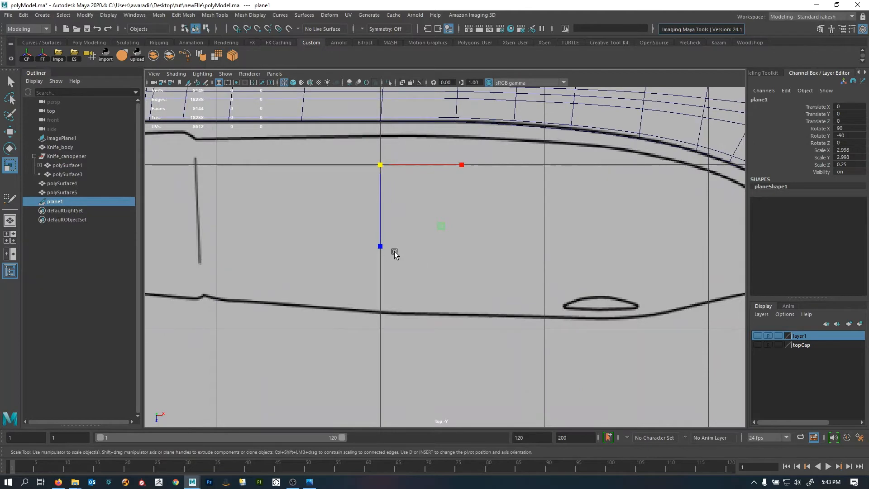
alt+right_drag(394, 253, 313, 255)
mouse_move(359, 274)
middle_down()
mouse_move(385, 272)
mouse_move(364, 273)
mouse_move(372, 278)
middle_up()
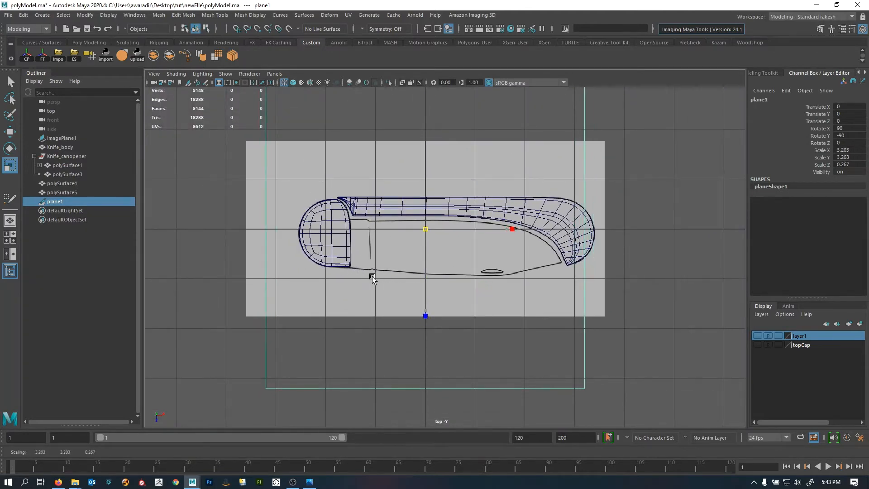
- Make the construction plane live and activate Quad Draw
click(289, 29)
alt+right_drag(507, 219, 483, 233)
alt+middle_drag(483, 234, 420, 232)
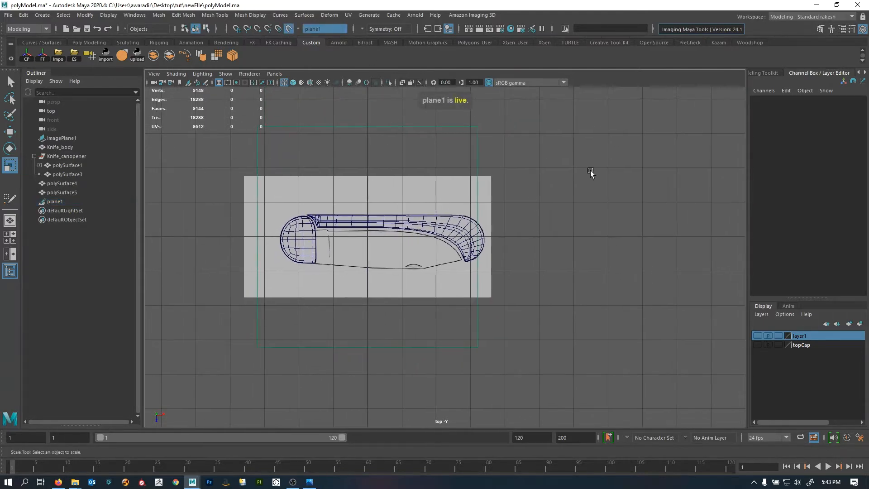
shift+right_click(593, 166)
mouse_move(593, 166)
shift+right_down()
mouse_move(594, 321)
mouse_move(654, 268)
shift+right_up()
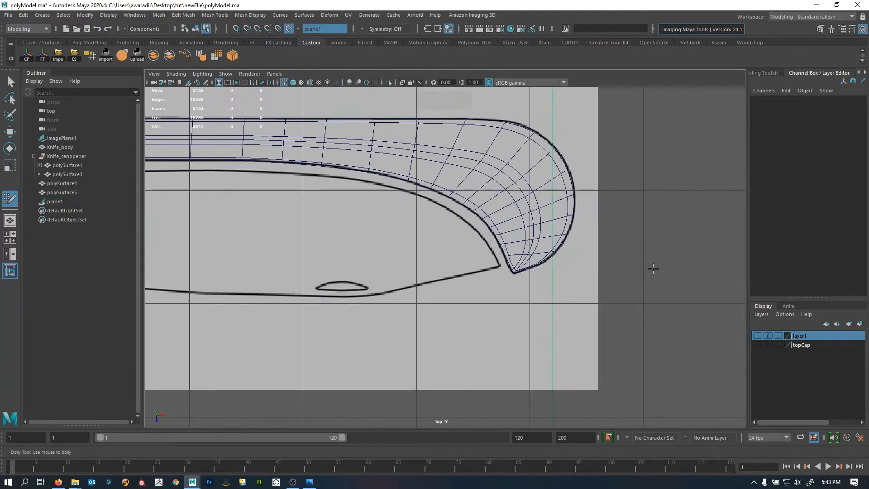
- Place Quad Draw points along the blade base's outline next to the knife's rounded end cap
alt+middle_drag(217, 213, 447, 232)
alt+middle_drag(314, 232, 515, 232)
alt+right_drag(456, 253, 492, 243)
alt+middle_drag(493, 242, 445, 256)
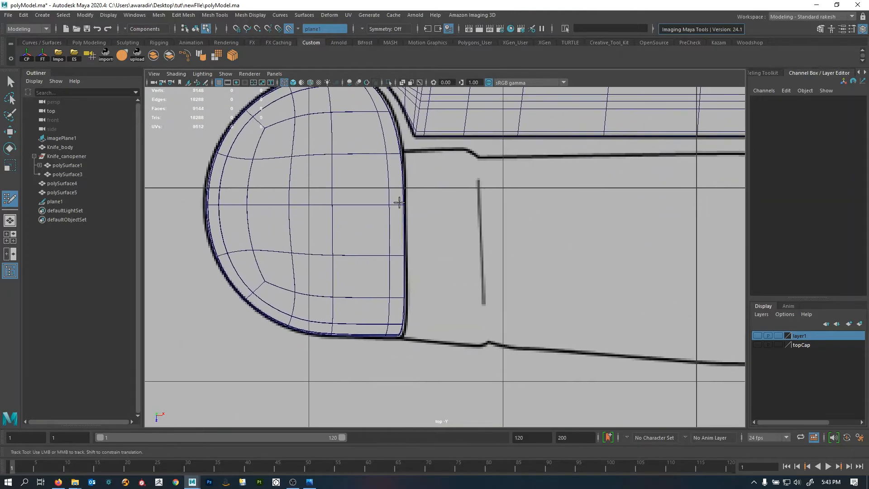
click(403, 151)
click(482, 346)
alt+right_drag(439, 268, 469, 322)
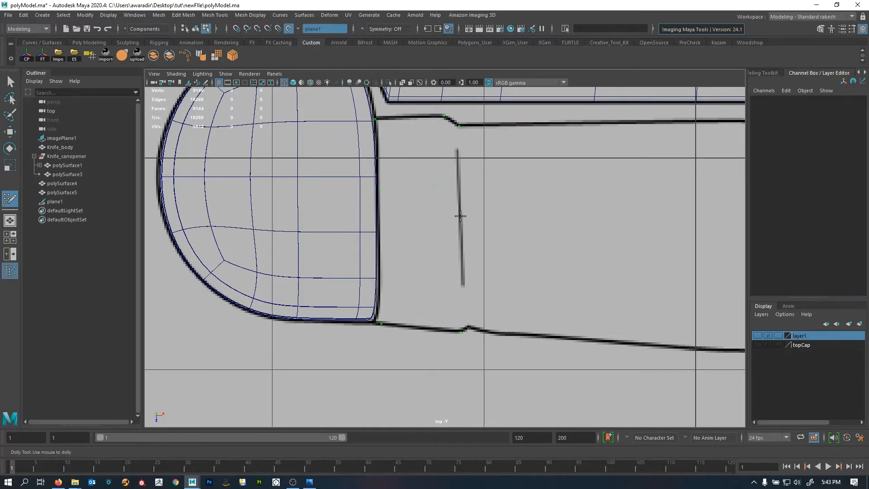
alt+right_drag(460, 216, 418, 240)
alt+middle_drag(418, 240, 405, 253)
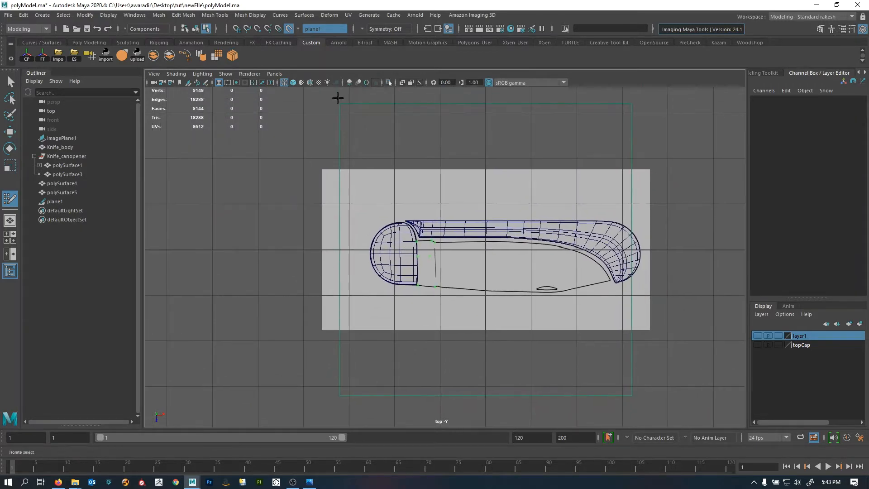
- Disable Make Live, leave Quad Draw, and delete the construction plane
click(294, 30)
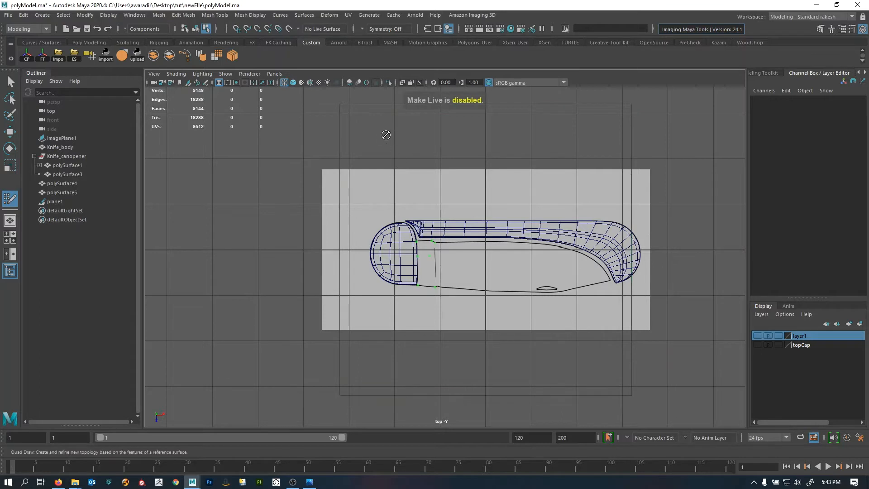
key(q)
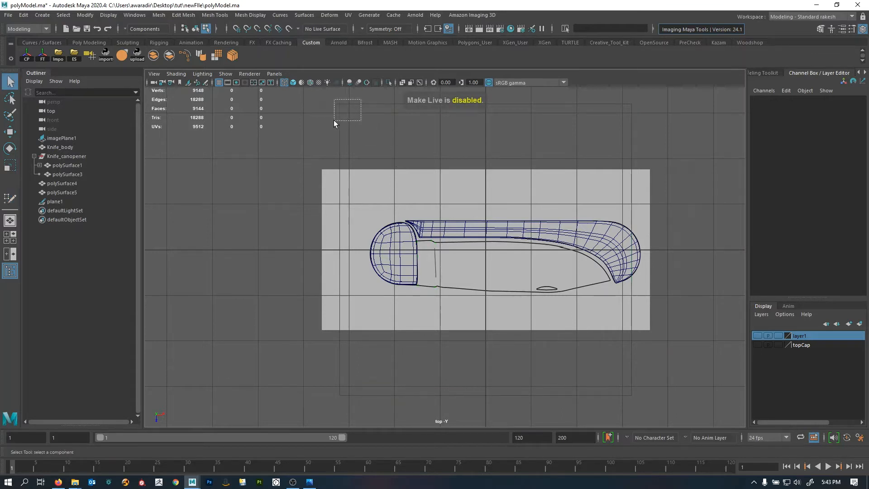
drag(333, 121, 335, 118)
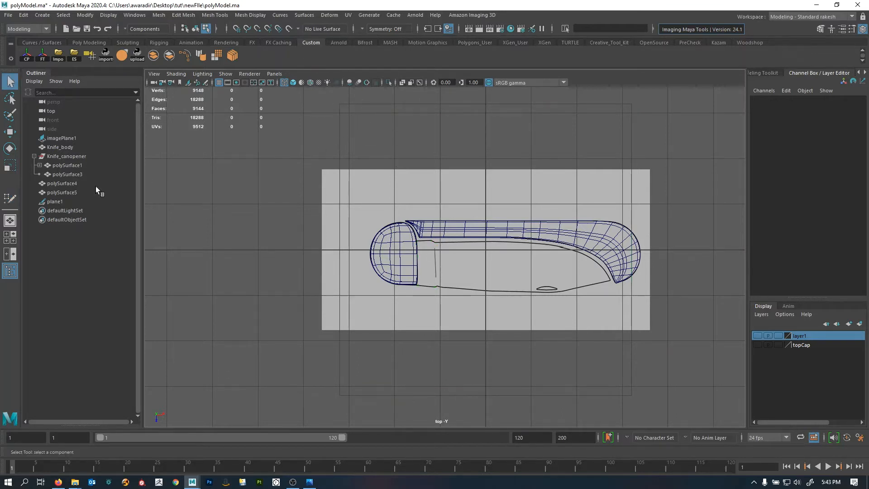
click(77, 201)
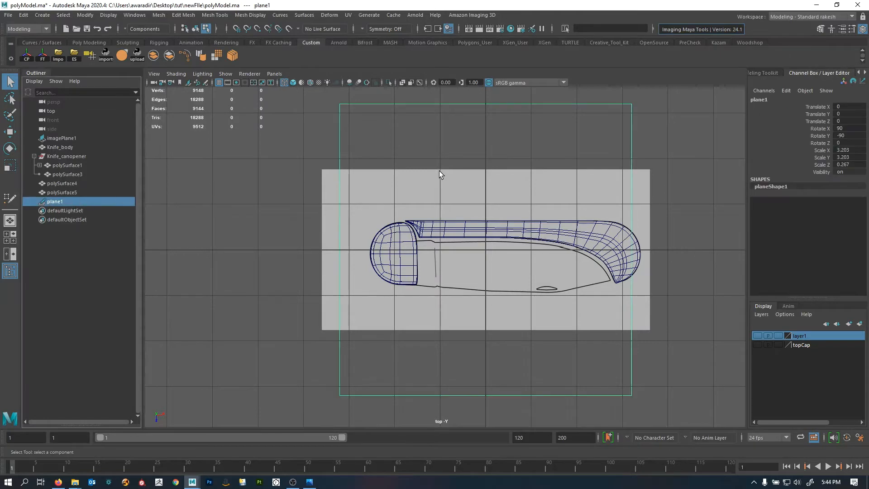
key(Delete)
- Create a polygon plane, scale it up uniformly, and move it to cover the knife's blade outline
alt+right_drag(443, 242, 497, 266)
alt+middle_drag(497, 267, 372, 265)
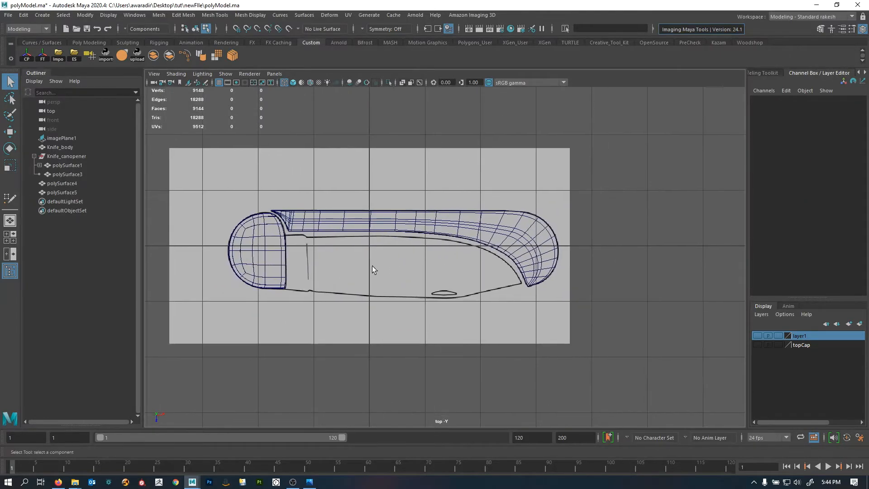
shift+right_drag(643, 166, 677, 179)
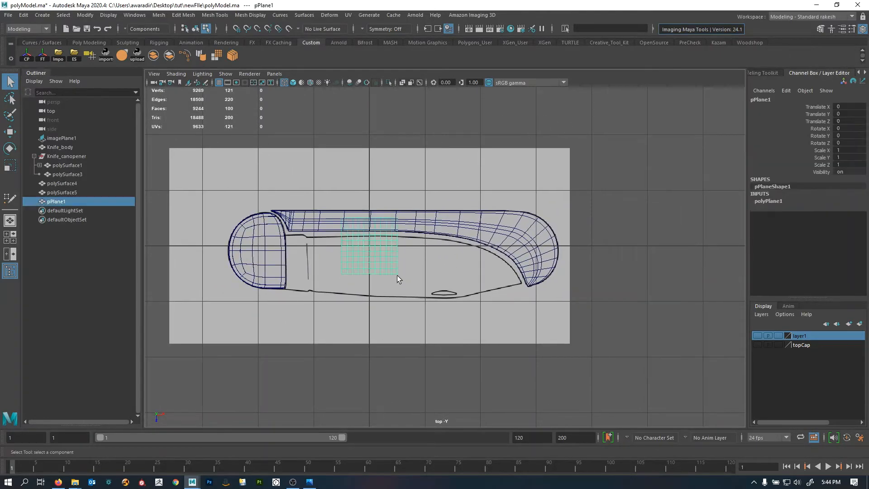
key(r)
drag(373, 250, 481, 254)
key(w)
drag(376, 247, 402, 266)
click(610, 268)
scroll(308, 286, up, 5)
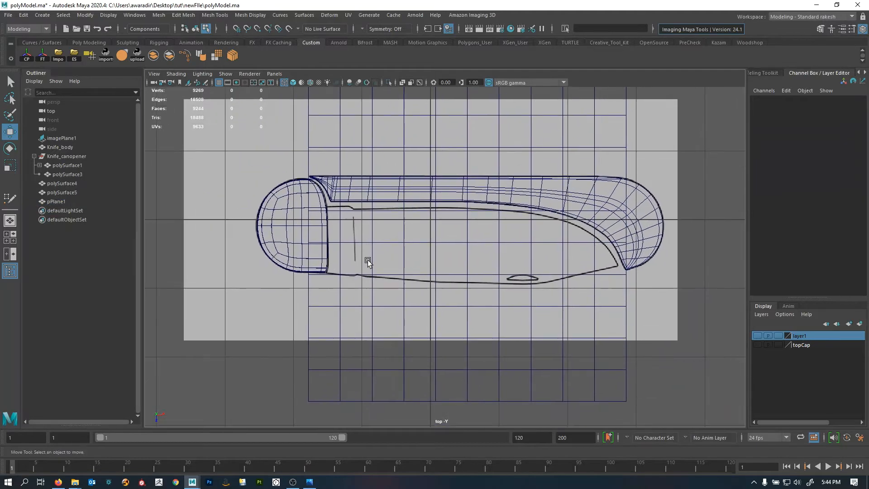
- Make the polygon plane over the blade outline the live surface
click(454, 276)
right_drag(367, 351, 416, 295)
click(286, 29)
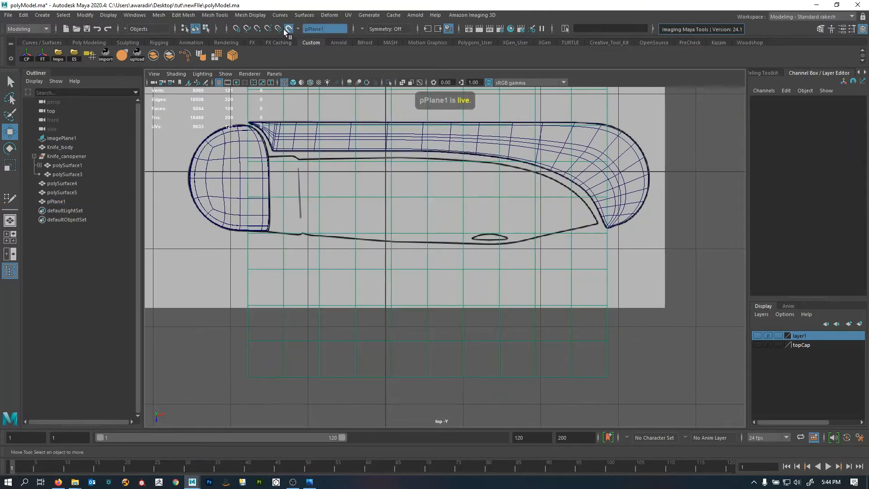
- Create an SVG mesh at the origin and view it in perspective
drag(284, 271, 381, 308)
scroll(381, 308, down, 2)
scroll(604, 311, down, 4)
shift+right_drag(618, 256, 617, 408)
scroll(380, 259, down, 3)
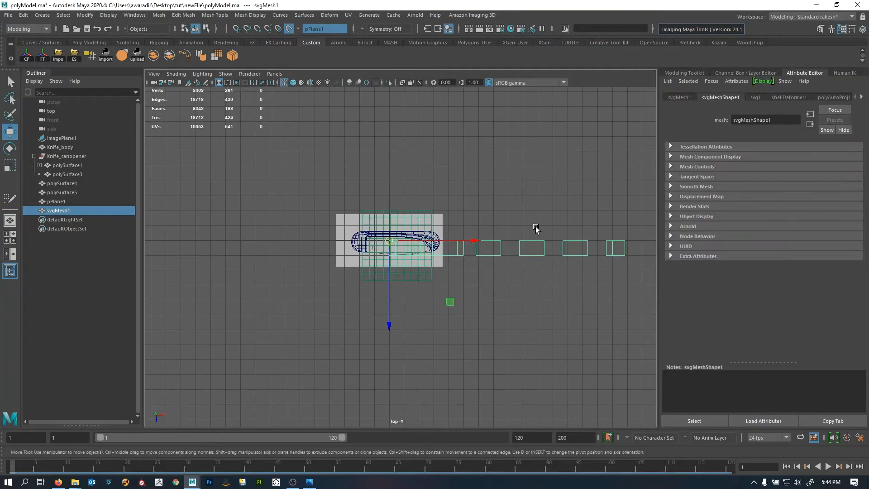
key(space)
key(space)
alt+drag(459, 267, 537, 294)
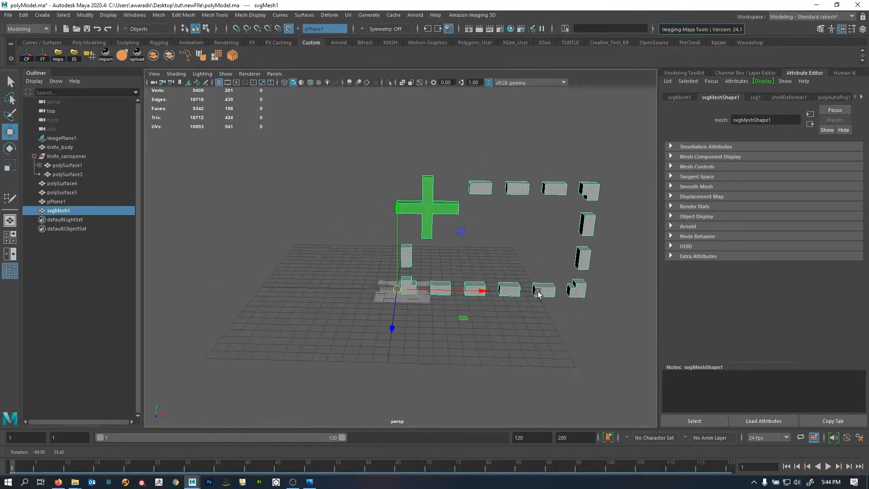
- Delete the SVG mesh from the scene
key(q)
click(475, 164)
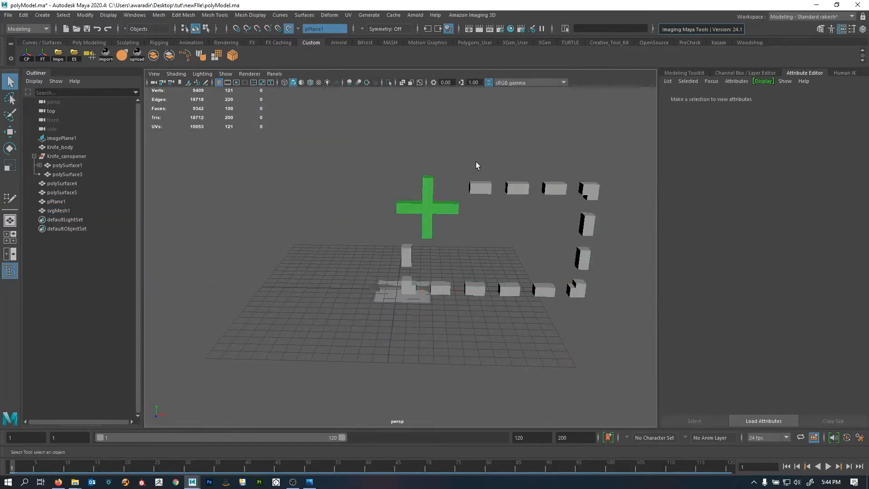
alt+drag(475, 165, 484, 283)
click(473, 286)
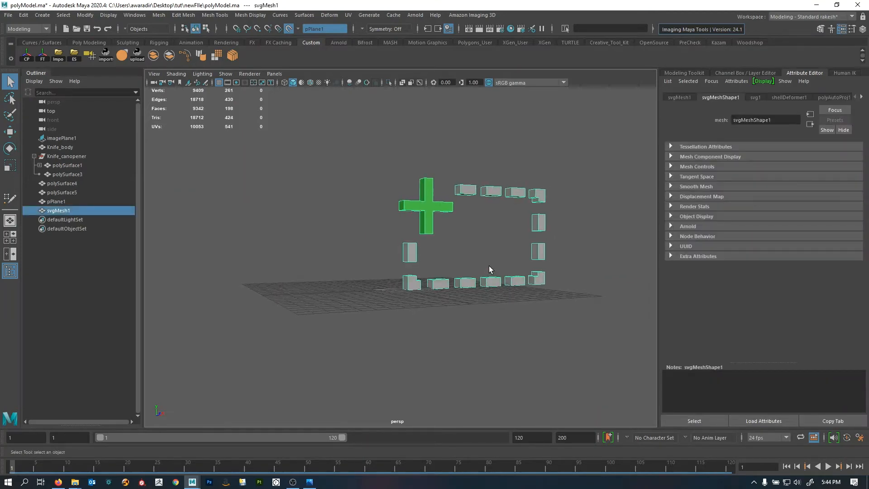
key(Delete)
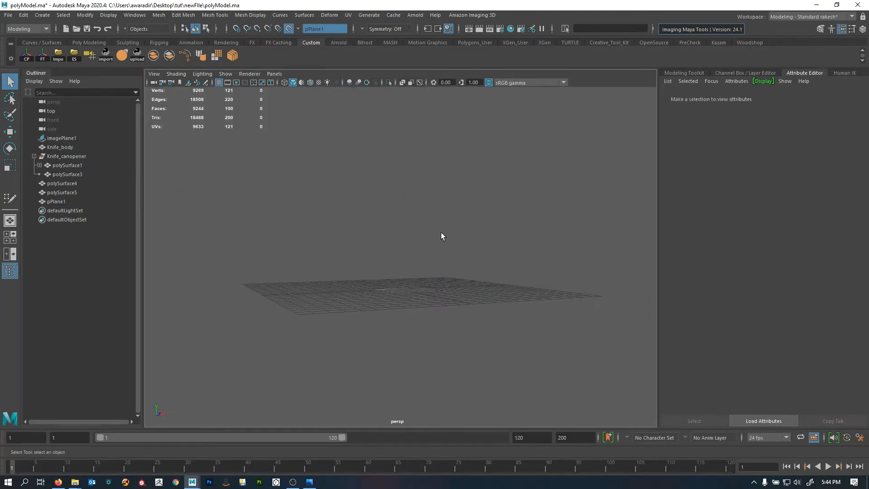
- Activate Quad Draw in the top view over the handle end of the blade outline
alt+drag(440, 232, 513, 332)
key(space)
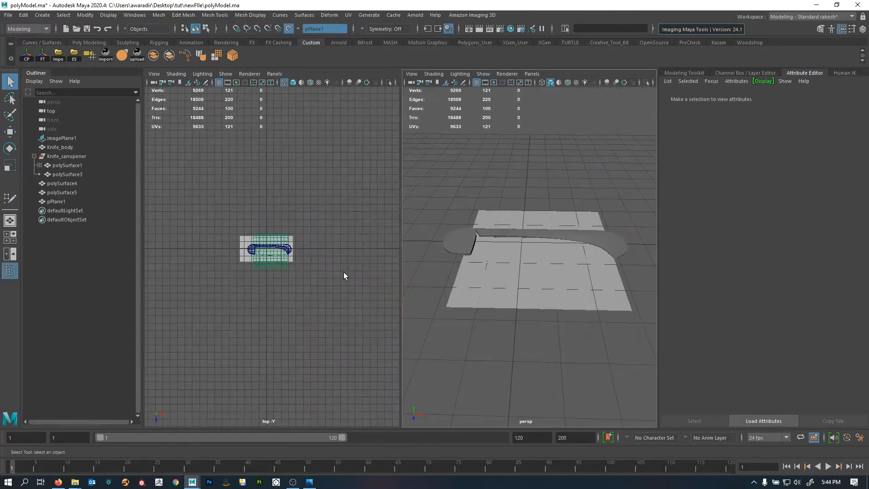
key(space)
alt+right_drag(297, 251, 517, 283)
alt+middle_drag(518, 283, 523, 293)
alt+right_drag(262, 294, 466, 311)
alt+middle_drag(466, 311, 473, 335)
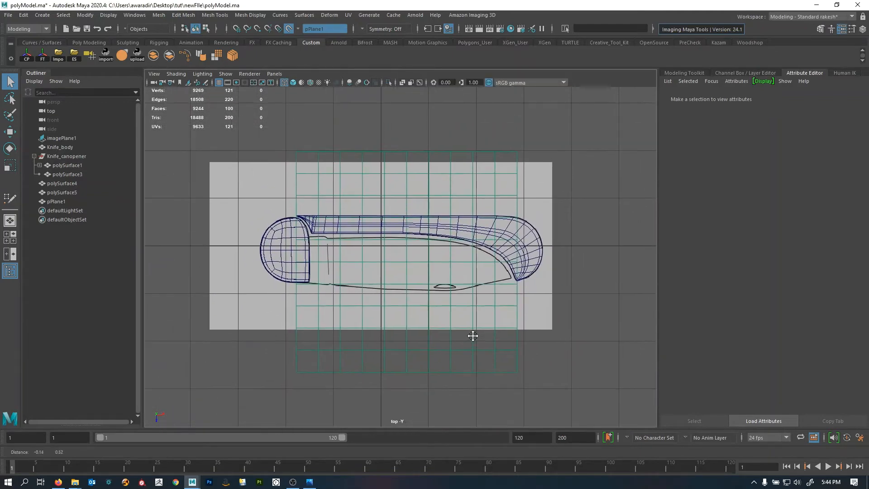
shift+right_drag(591, 153, 606, 312)
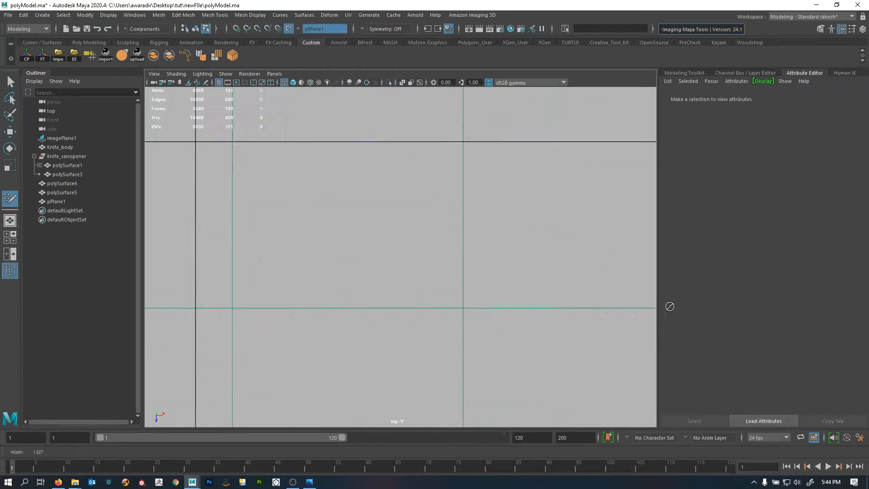
alt+right_drag(670, 307, 692, 305)
alt+middle_drag(371, 266, 533, 248)
alt+right_drag(533, 249, 350, 252)
alt+middle_drag(324, 252, 377, 249)
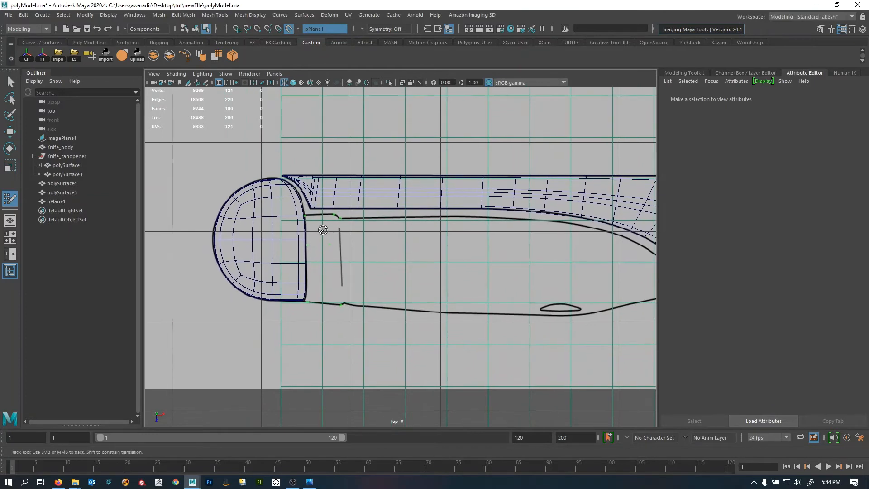
alt+right_drag(314, 252, 368, 256)
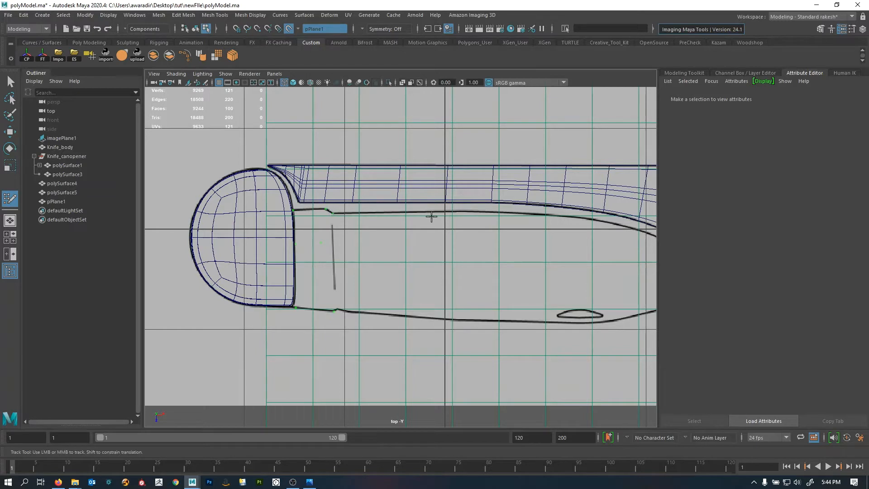
- Examine the Quad Draw points against the live plane from different angles in the perspective view
key(space)
alt+drag(522, 280, 528, 254)
alt+right_drag(527, 254, 533, 260)
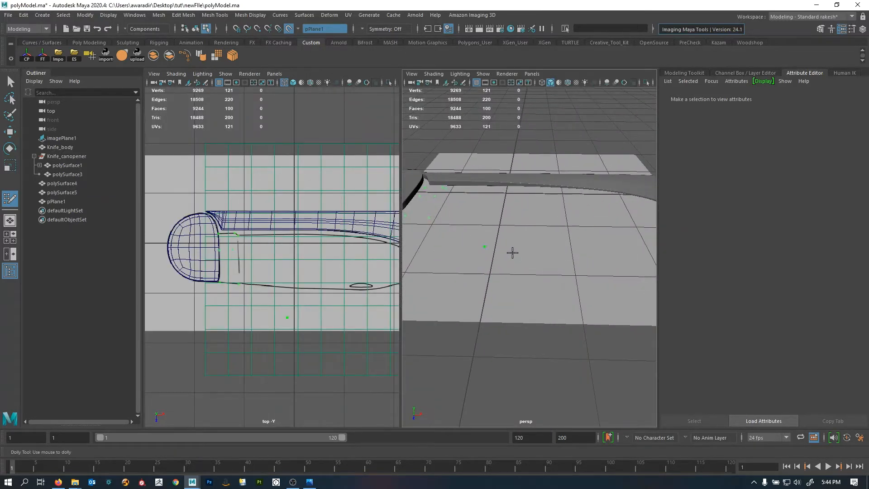
alt+middle_drag(513, 253, 543, 252)
alt+middle_drag(487, 225, 483, 251)
alt+right_drag(483, 252, 535, 268)
alt+middle_drag(535, 267, 535, 261)
alt+drag(521, 228, 514, 258)
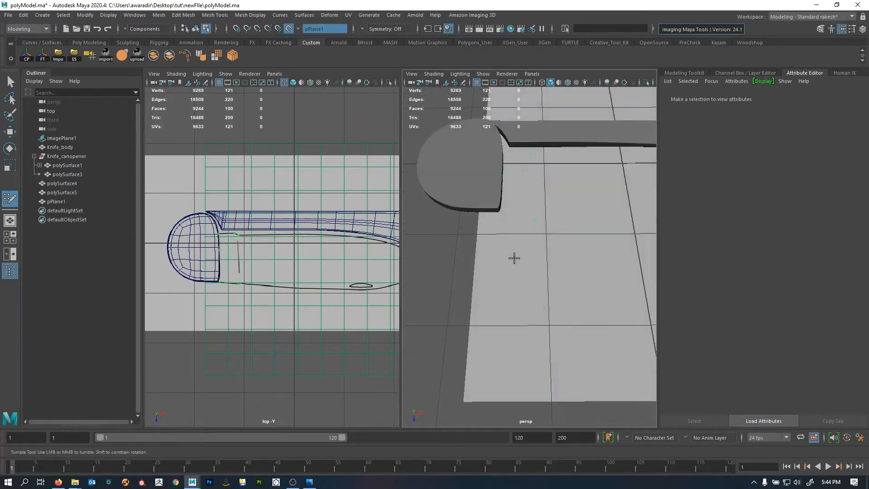
- Try placing a Quad Draw point on the live plane in the perspective view
click(513, 273)
key(ctrl+z)
key(ctrl+z)
scroll(252, 233, up, 3)
scroll(273, 258, up, 2)
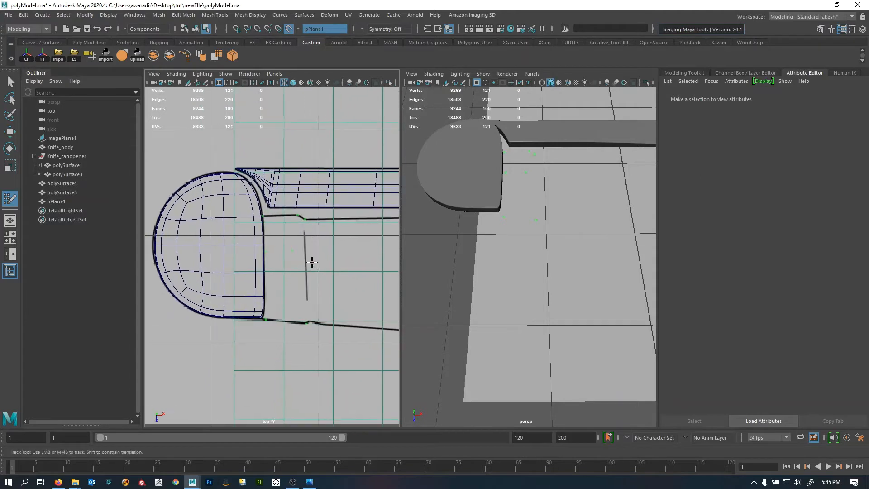
- Leave Quad Draw and disable Make Live on the polygon plane
key(q)
scroll(514, 268, down, 4)
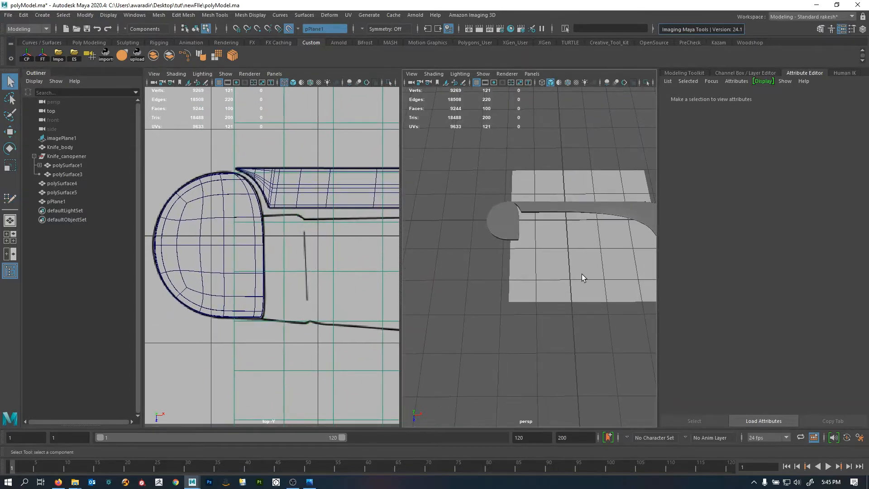
click(288, 28)
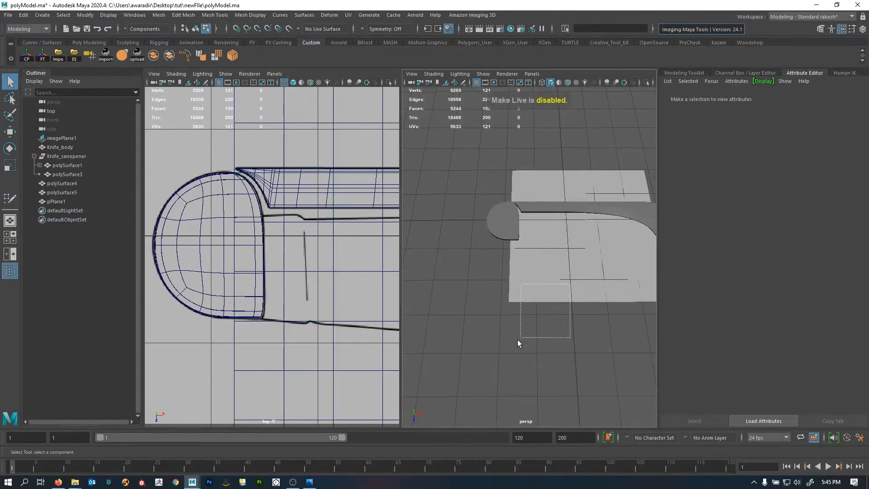
- Select the polygon plane as an object and delete its construction history
drag(517, 339, 516, 341)
click(524, 264)
key(space)
click(553, 271)
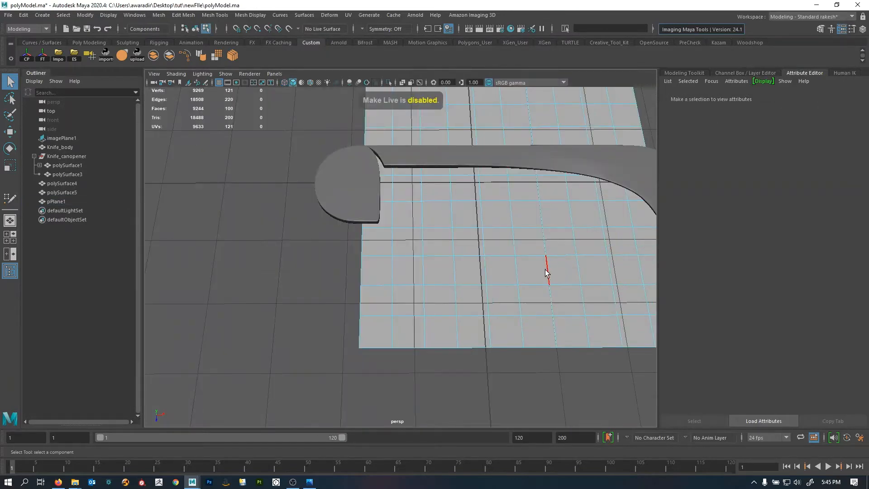
key(F8)
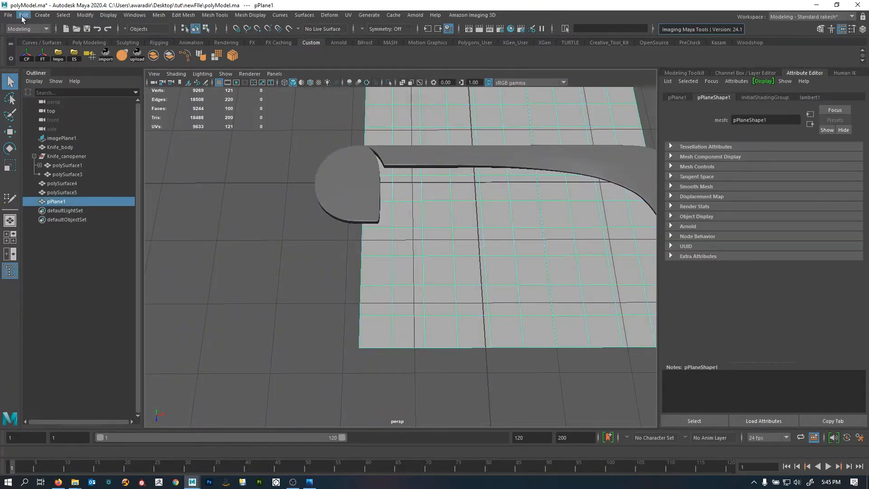
click(23, 15)
mouse_move(93, 115)
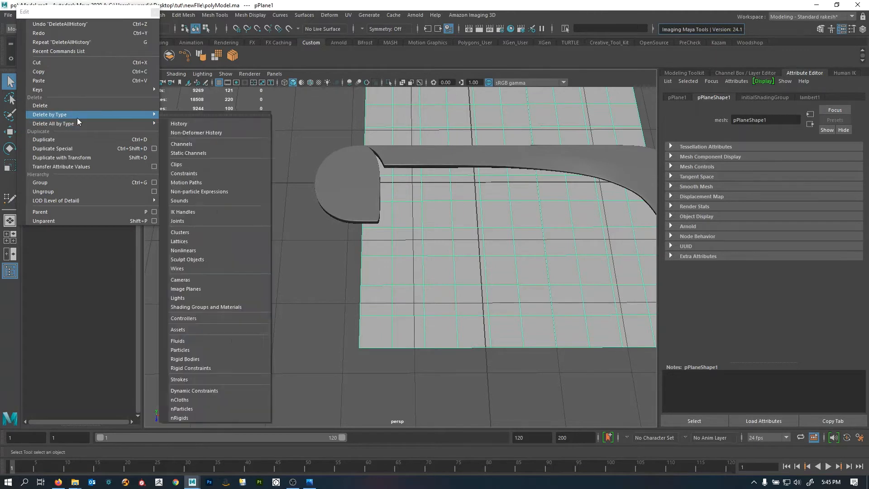
click(179, 124)
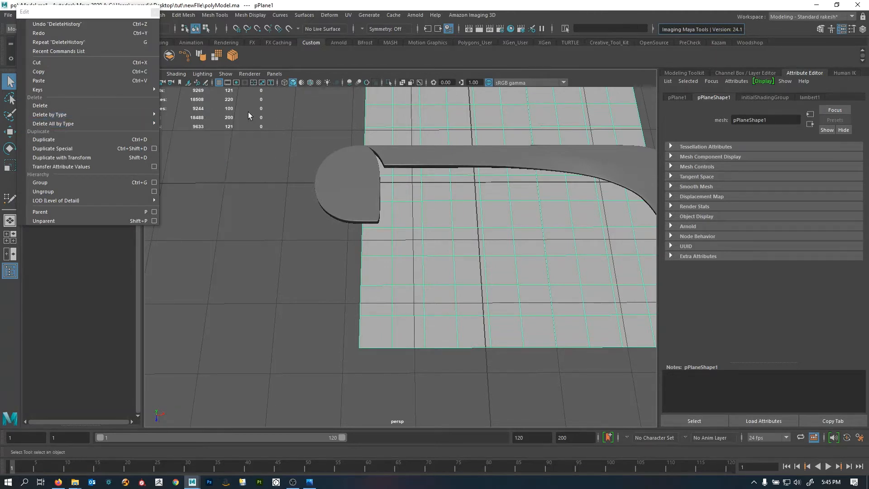
click(156, 13)
- Reselect the polygon plane and make it the live surface
alt+right_drag(393, 289, 427, 254)
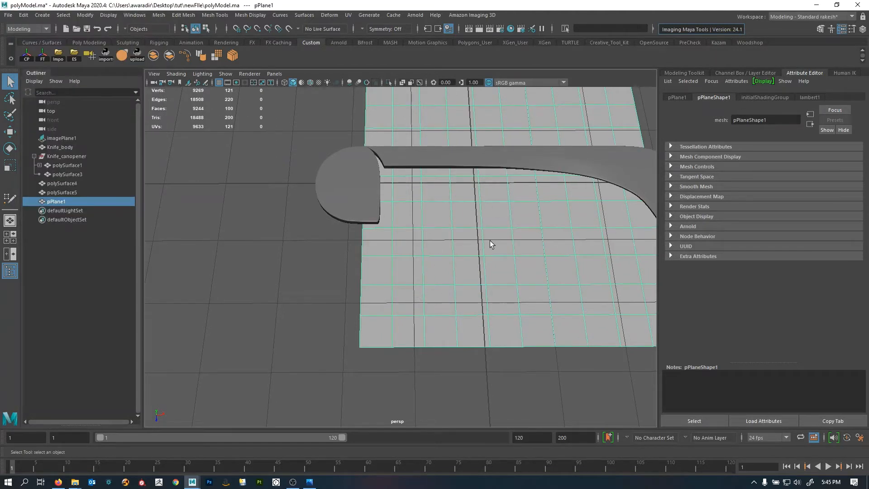
click(308, 250)
click(385, 259)
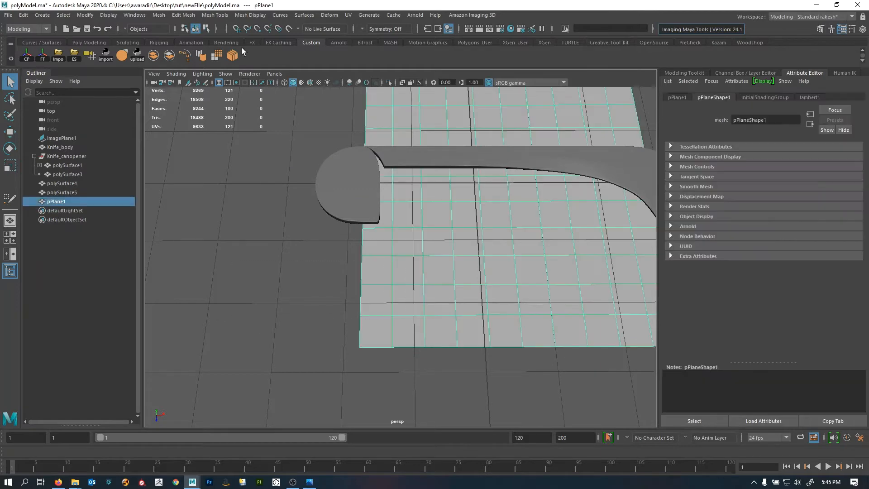
click(287, 29)
shift+right_drag(304, 241, 303, 388)
alt+right_drag(465, 174, 227, 206)
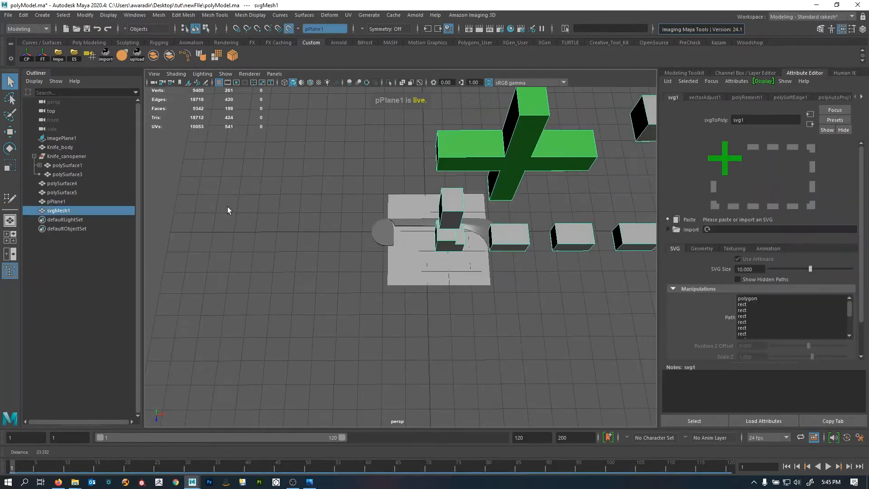
alt+drag(227, 207, 504, 207)
key(Delete)
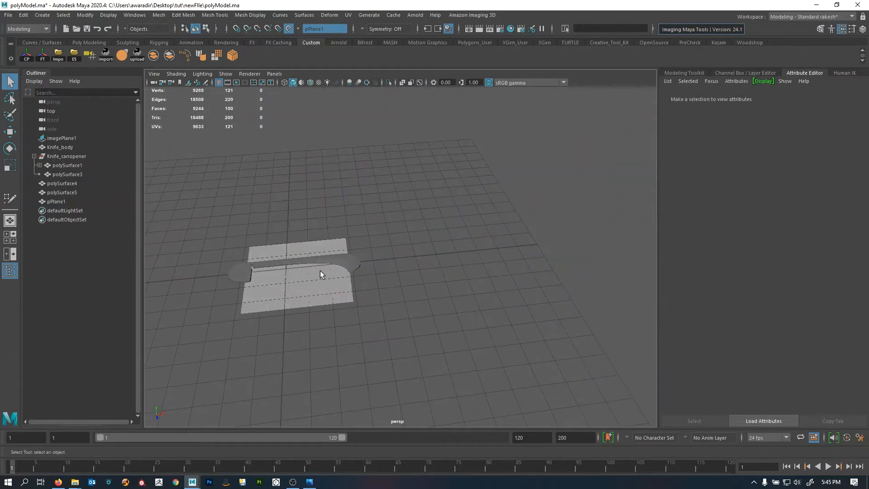
- Activate Quad Draw on the live plane and frame the blade's base in the top view
alt+drag(289, 271, 425, 173)
shift+right_drag(433, 161, 434, 317)
scroll(352, 246, up, 10)
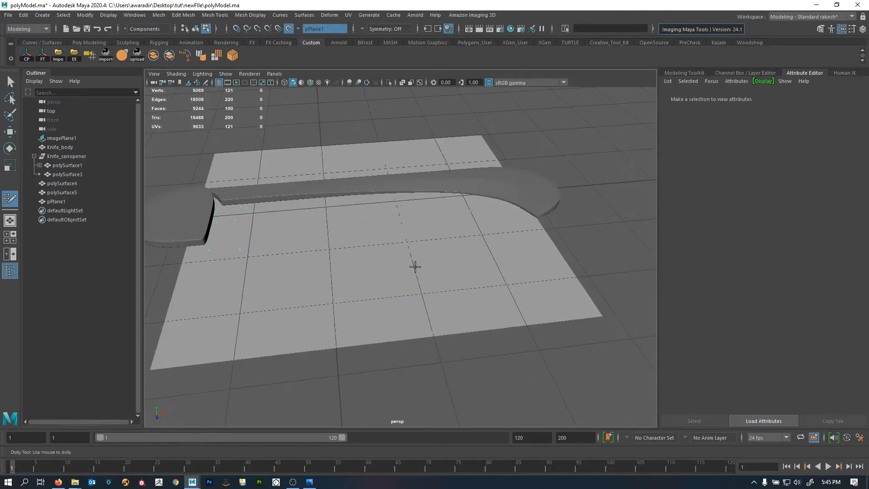
alt+drag(362, 243, 359, 215)
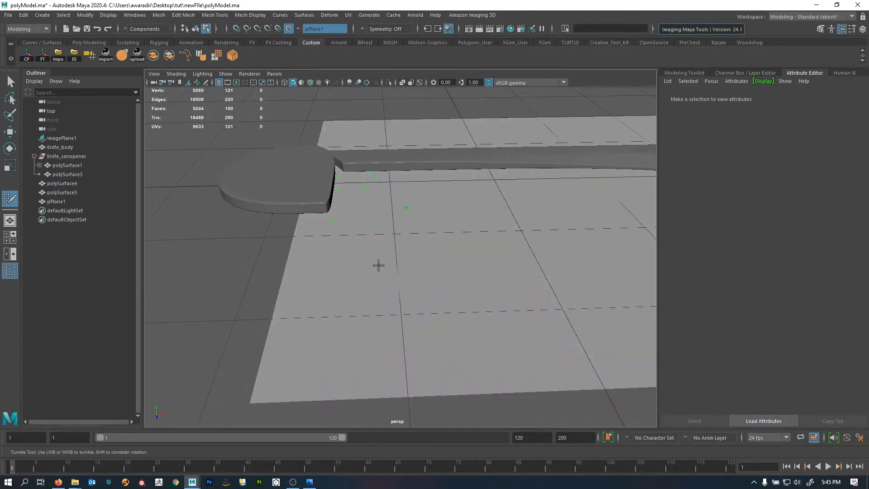
key(space)
key(space)
scroll(398, 294, up, 3)
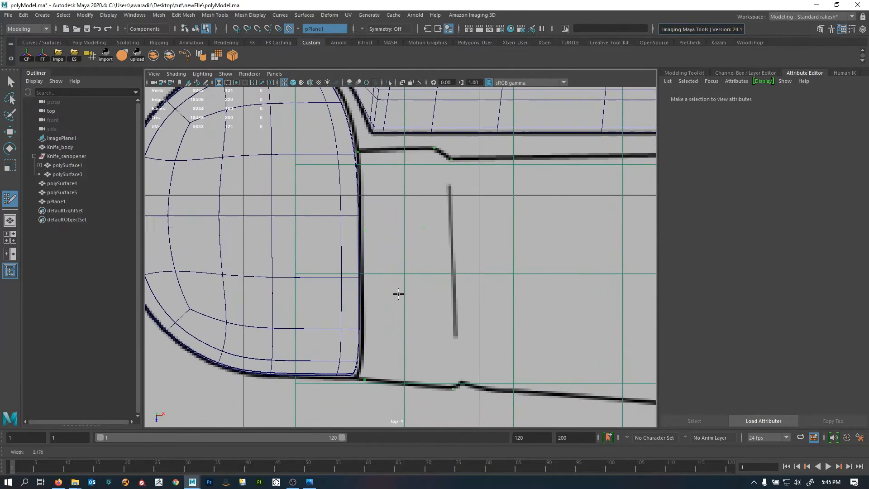
- Use Quad Draw to fill quads from the blade's base across the notch and slightly beyond, following the reference outline
alt+middle_drag(357, 170, 351, 163)
click(352, 145)
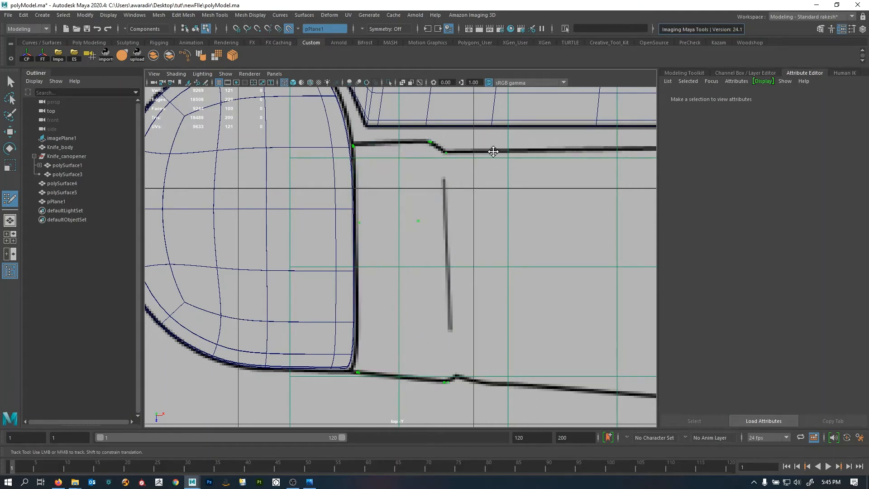
shift+click(390, 278)
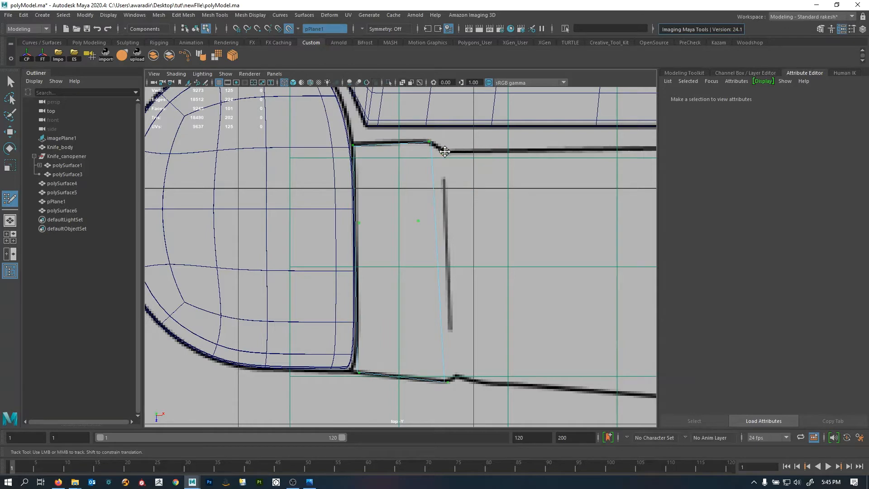
shift+click(450, 335)
scroll(461, 305, down, 3)
scroll(448, 249, up, 3)
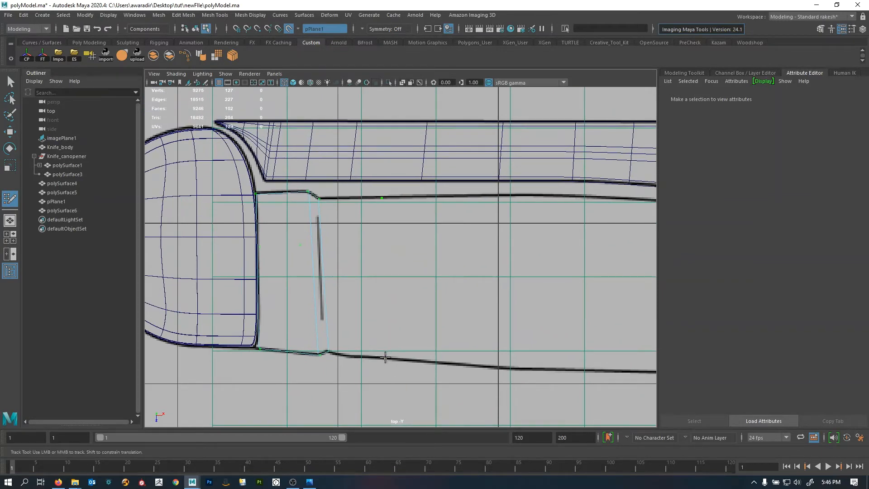
shift+click(358, 293)
- Move the mesh vertex just past the lower notch onto the blade's reference outline
alt+middle_drag(332, 309, 403, 226)
alt+right_drag(404, 226, 442, 264)
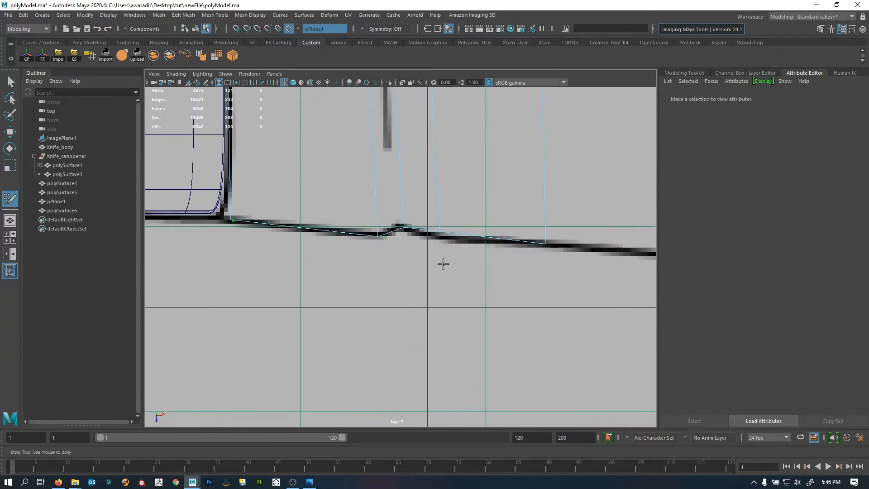
drag(442, 231, 432, 238)
scroll(437, 239, down, 5)
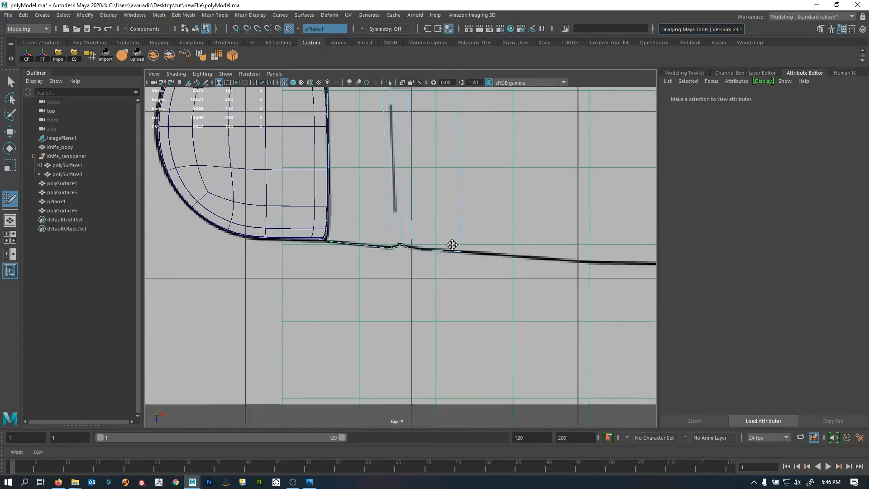
- Fill two more quads along the middle of the blade and insert a crosswise edge loop in the wider one
scroll(355, 279, down, 5)
alt+middle_drag(452, 245, 397, 271)
scroll(316, 271, up, 4)
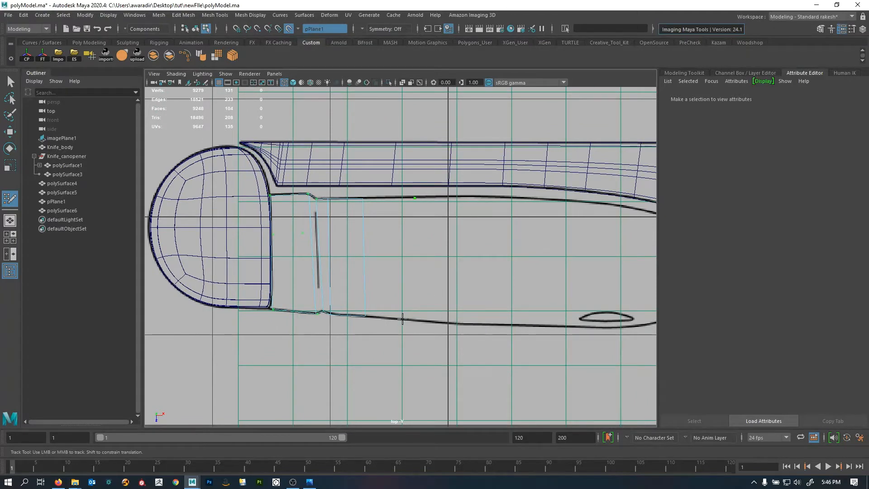
click(506, 324)
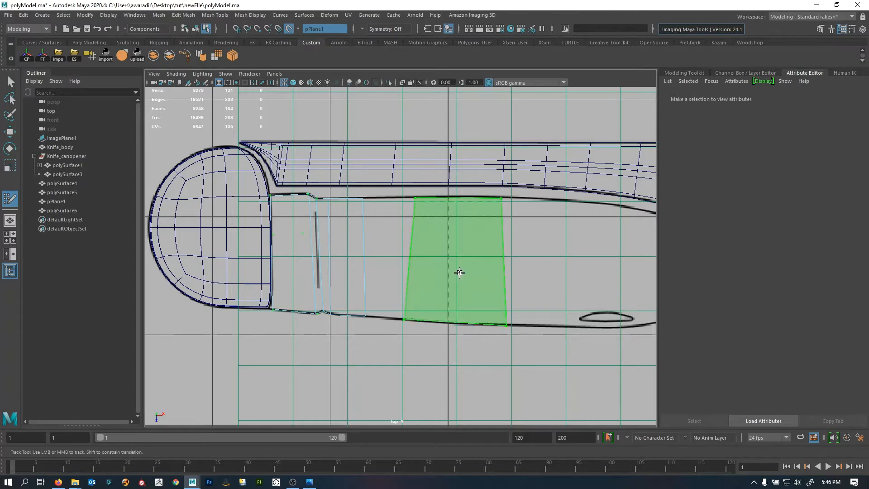
shift+click(459, 272)
shift+click(393, 266)
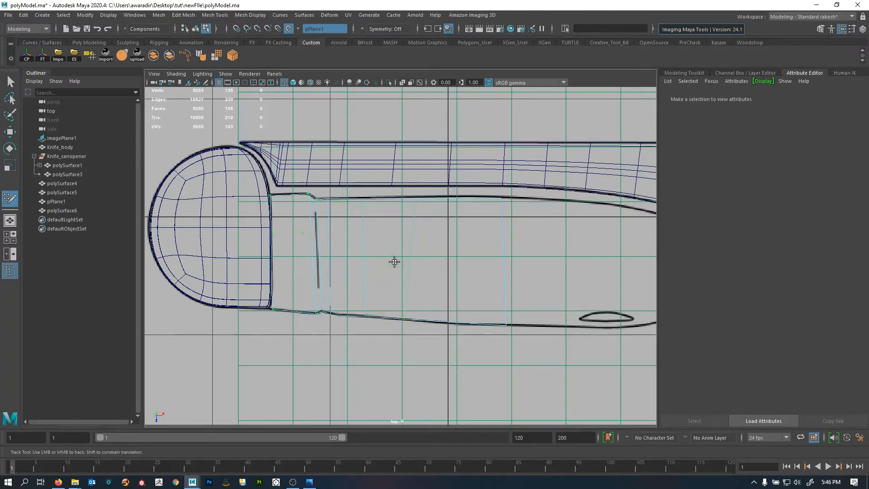
ctrl+click(452, 287)
scroll(368, 223, up, 6)
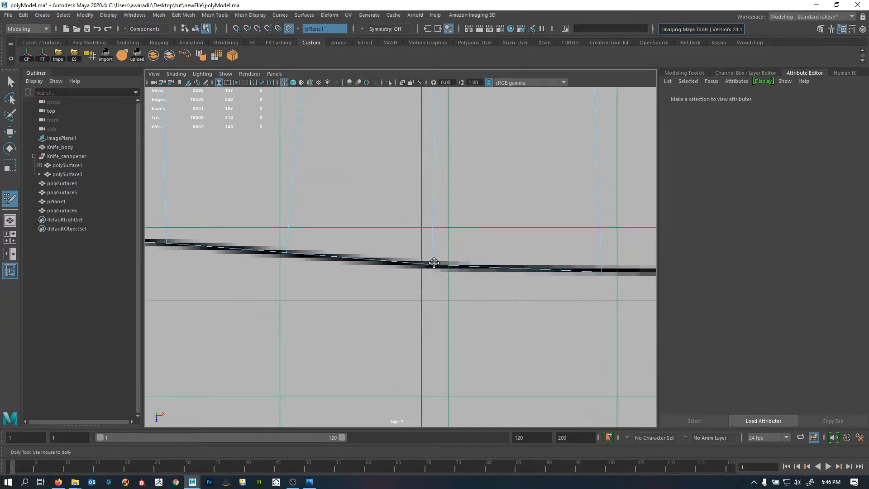
- Place Quad Draw points along the blade's upper and lower outlines from mid-blade toward the tip
scroll(404, 277, down, 5)
scroll(404, 277, down, 3)
scroll(403, 285, up, 6)
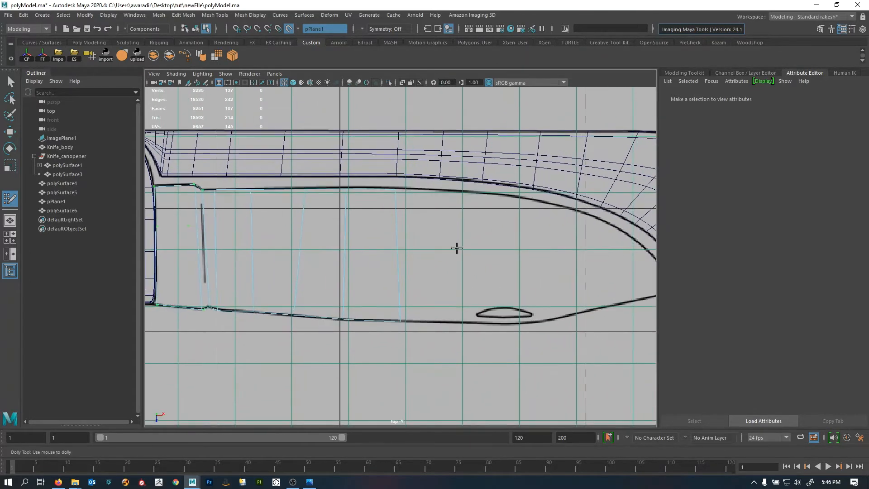
click(461, 191)
click(515, 323)
click(514, 197)
click(570, 313)
alt+middle_drag(560, 307, 424, 289)
scroll(430, 279, up, 2)
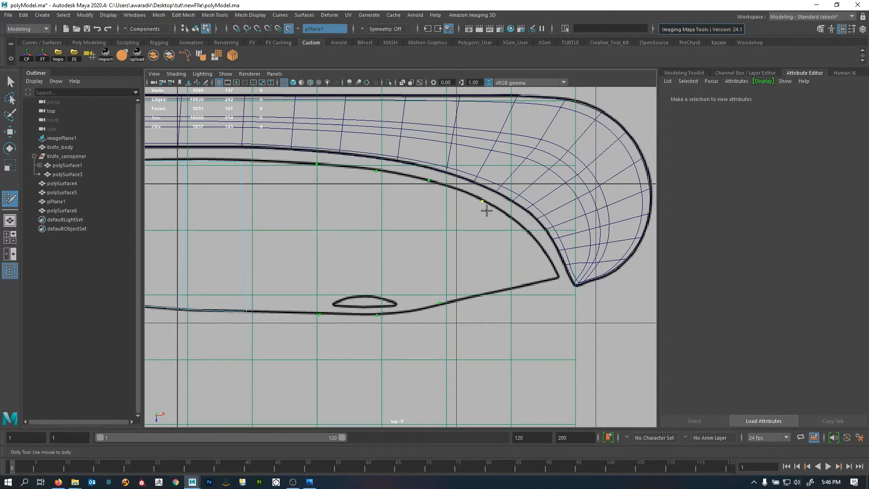
click(528, 236)
- Fill the gaps between the placed points with quads to connect the tip section to the blade mesh
key(Return)
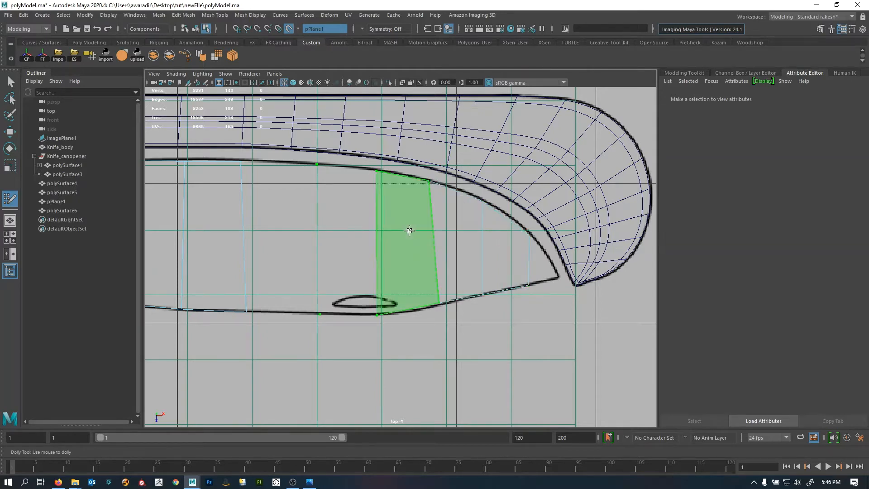
shift+click(409, 230)
shift+click(347, 231)
shift+click(282, 228)
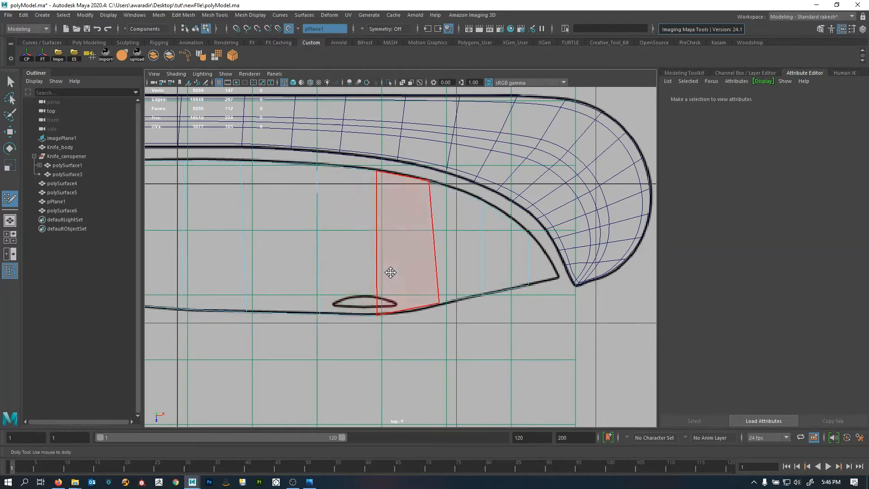
- Add a narrow quad at the tip end of the blade mesh, between the upper and lower outlines
scroll(390, 272, down, 5)
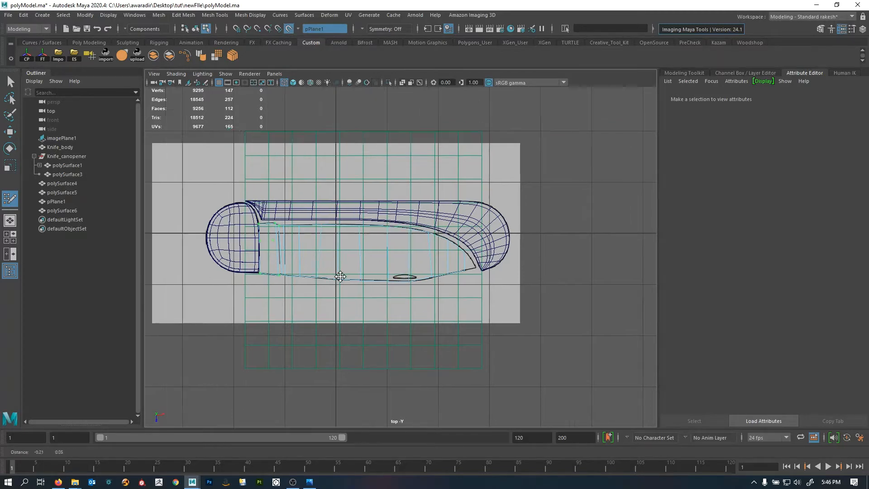
scroll(340, 275, up, 6)
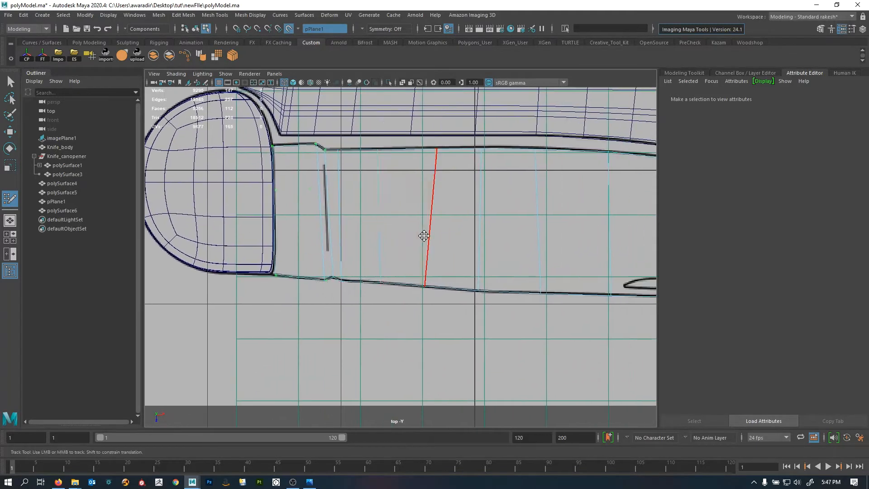
alt+middle_drag(423, 236, 92, 257)
alt+right_drag(392, 258, 504, 240)
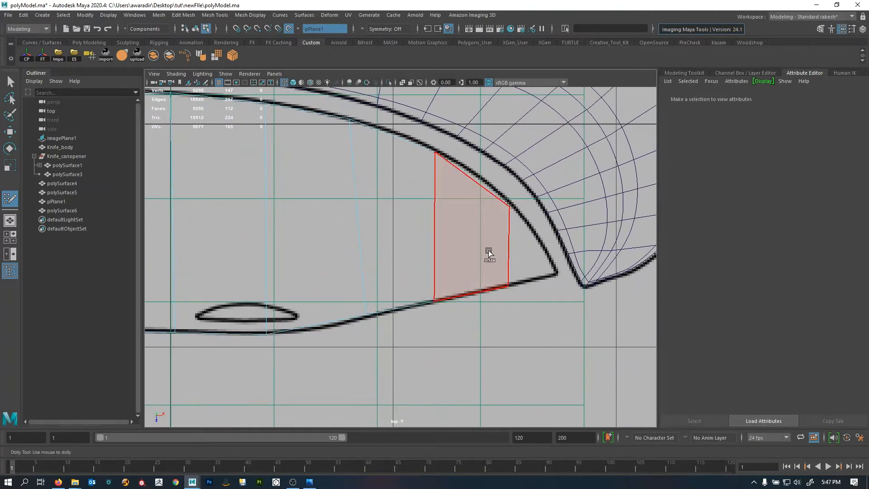
alt+middle_drag(490, 285, 545, 307)
alt+right_drag(545, 307, 604, 318)
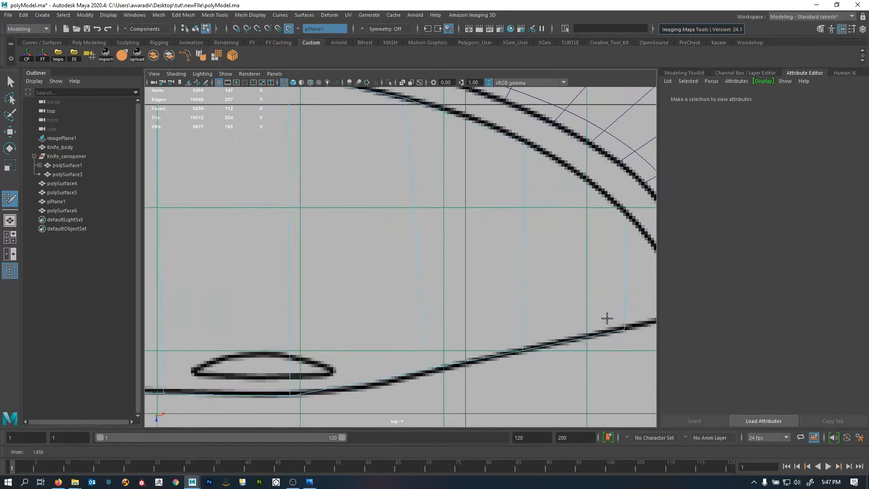
alt+middle_drag(605, 318, 335, 278)
alt+right_drag(334, 278, 516, 318)
alt+middle_drag(515, 319, 517, 324)
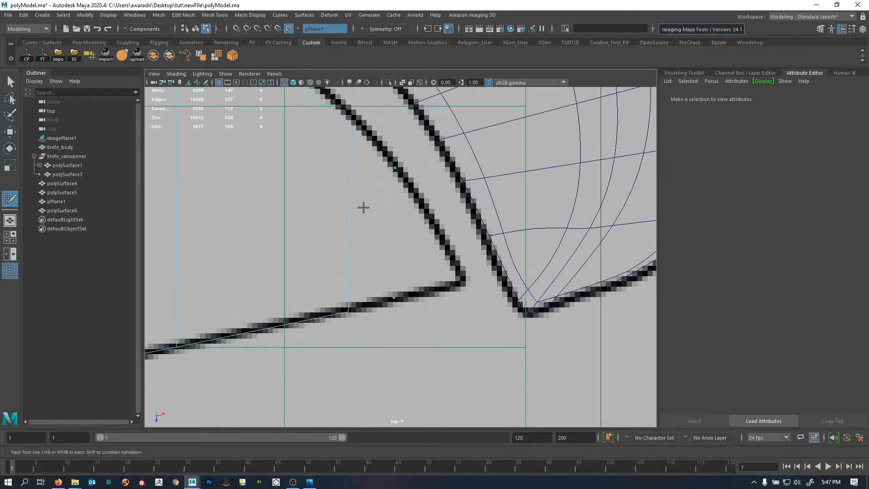
key(shift)
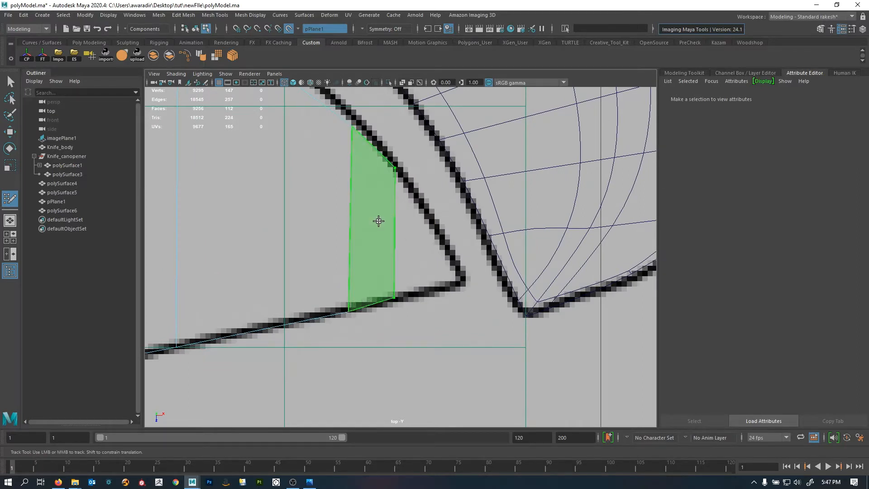
shift+click(378, 221)
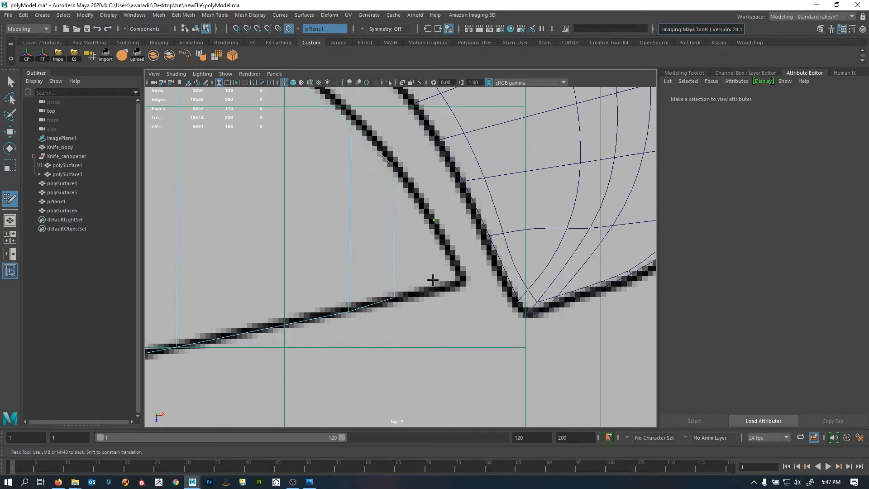
- Extend the mesh with two further quads to reach the pointed tip of the blade
click(433, 288)
shift+click(412, 257)
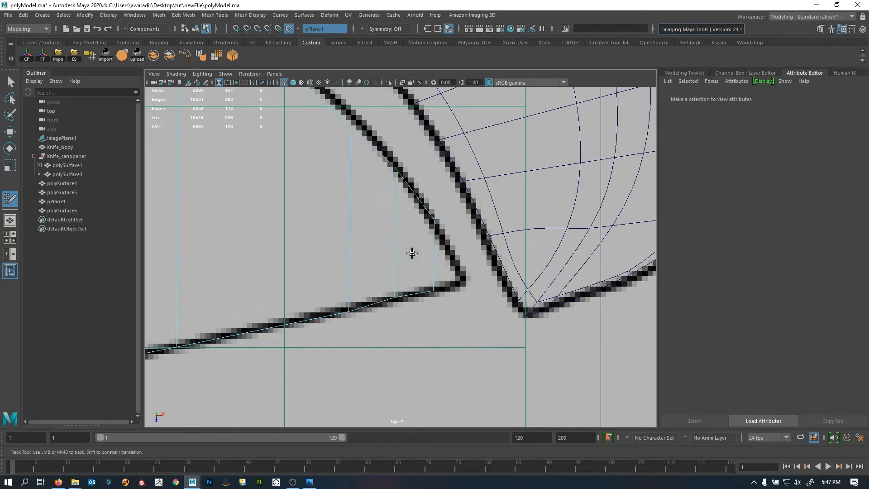
shift+click(448, 267)
- Adjust the vertices at the blade's tip so the corner follows the reference outline
scroll(426, 259, up, 3)
alt+middle_drag(494, 267, 455, 233)
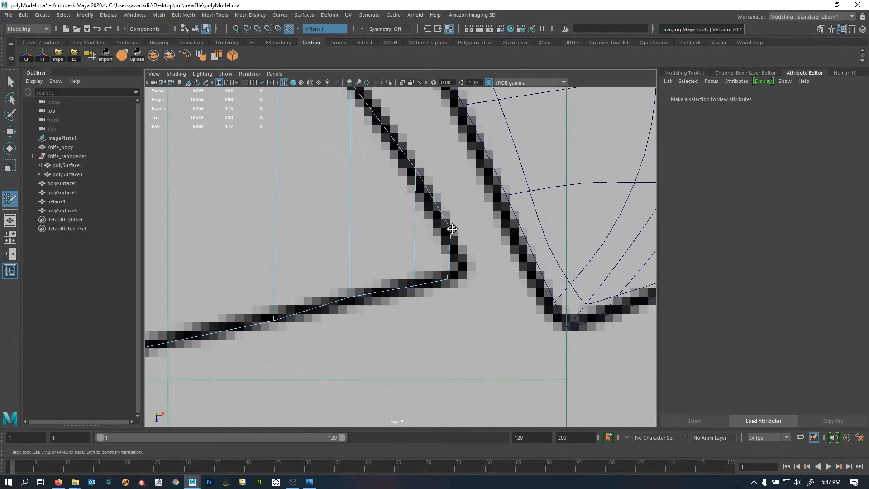
drag(452, 229, 458, 247)
drag(415, 283, 411, 280)
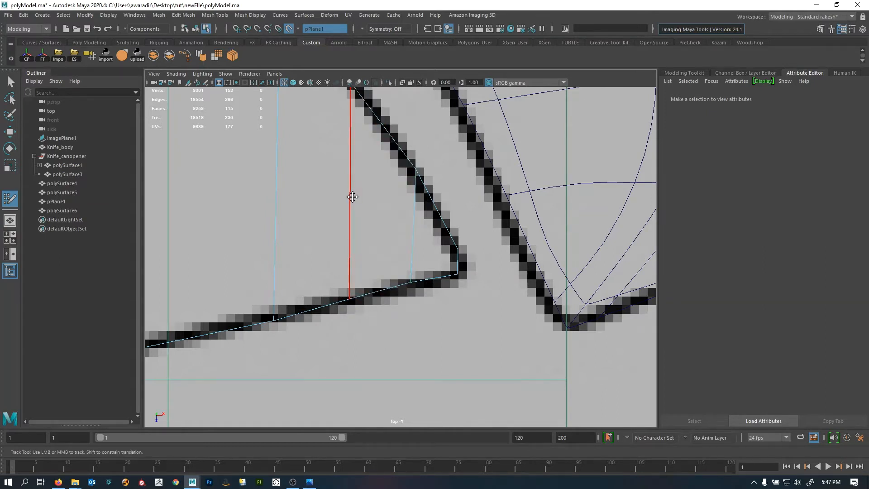
- Insert an edge loop running lengthwise through the middle of the blade mesh
key(ctrl)
key(ctrl)
key(ctrl)
key(ctrl)
scroll(463, 266, down, 8)
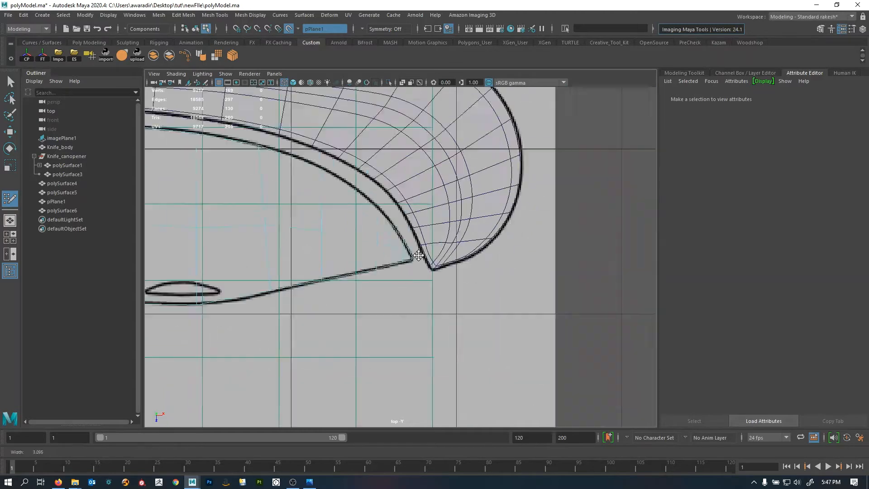
scroll(393, 186, up, 6)
alt+right_drag(423, 269, 430, 290)
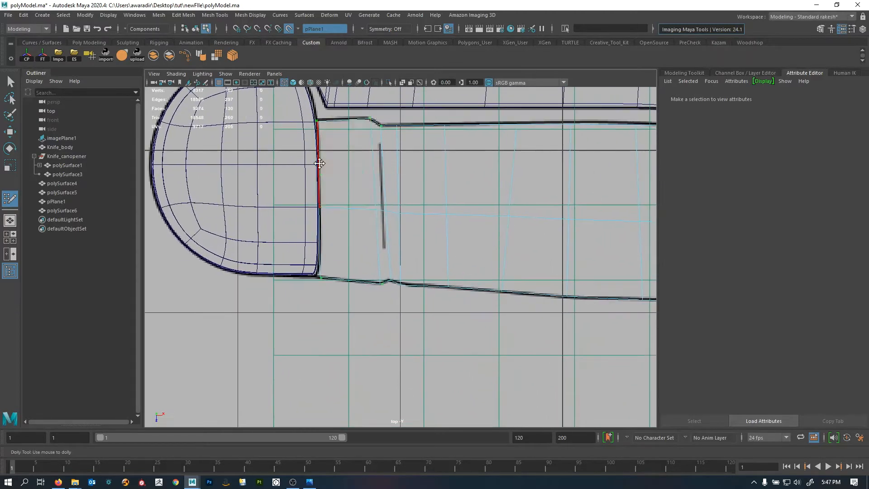
alt+middle_drag(404, 253, 181, 244)
alt+right_drag(461, 290, 513, 224)
- Switch to the perspective view, leave Quad Draw for object selection, and turn off the live surface pPlane1
key(space)
key(space)
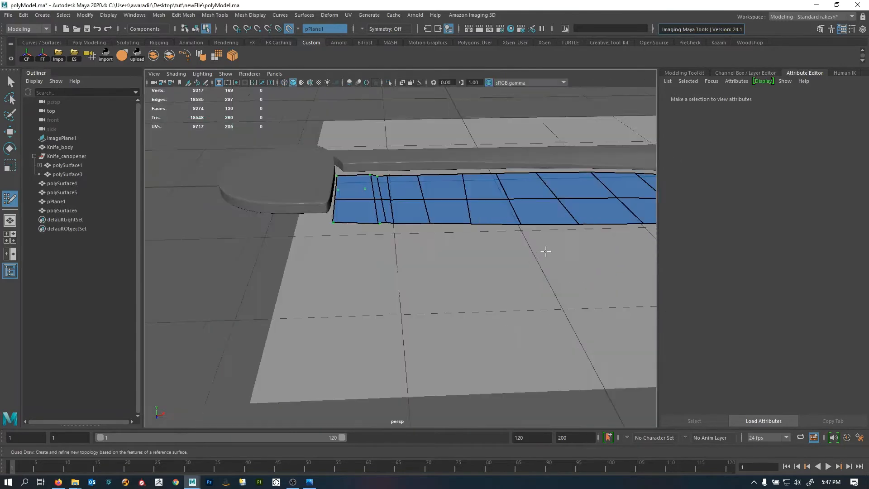
alt+middle_drag(545, 250, 506, 253)
alt+drag(506, 254, 502, 271)
alt+right_drag(502, 272, 437, 254)
alt+drag(437, 254, 487, 259)
key(q)
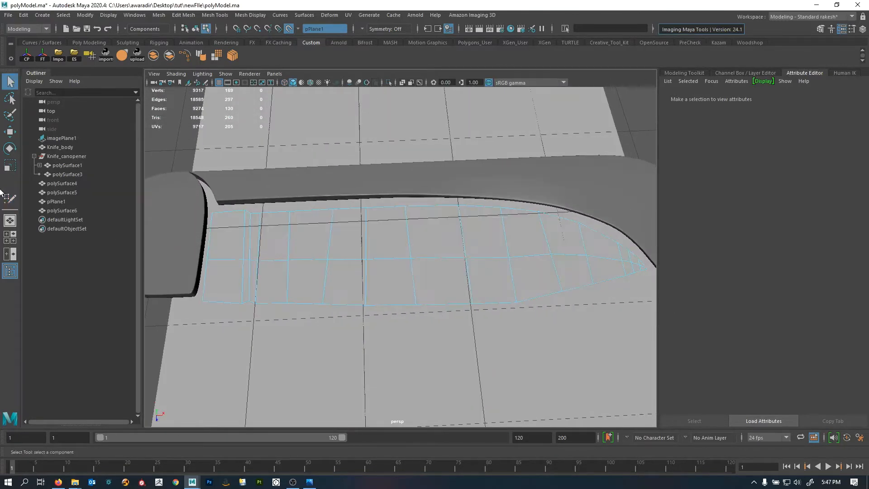
key(F8)
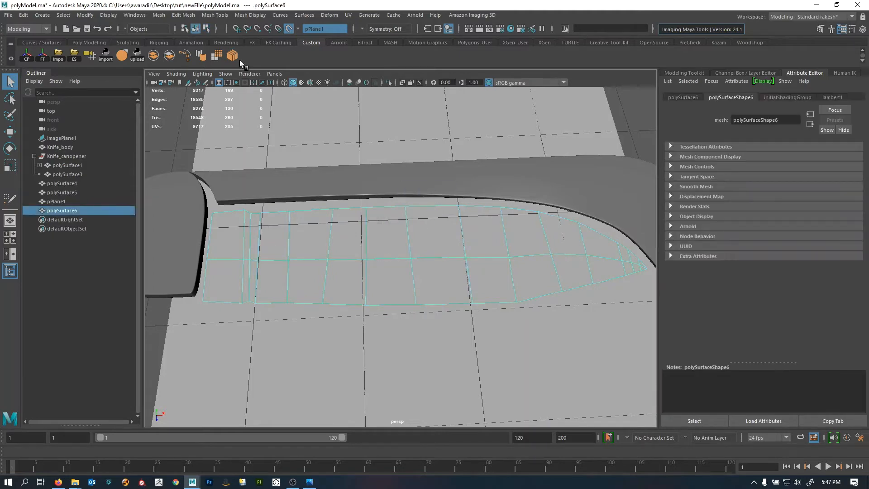
click(290, 28)
- Delete the helper plane pPlane1 beneath the blade mesh
scroll(471, 309, down, 6)
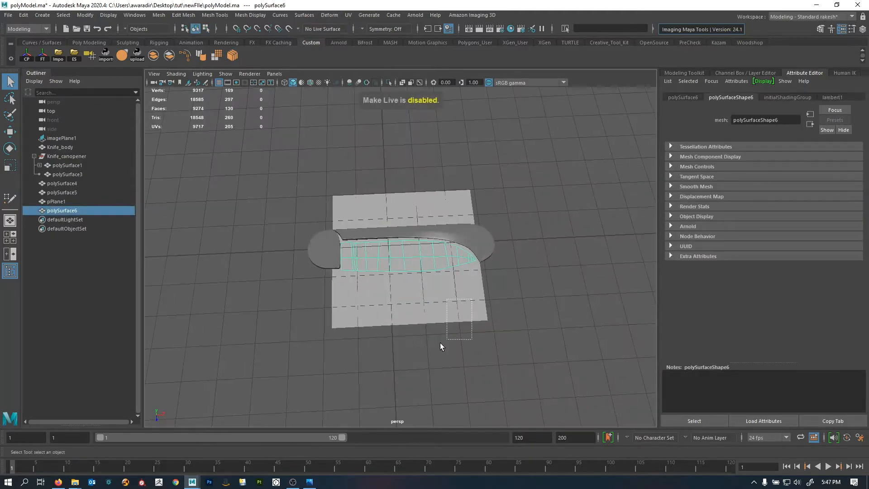
drag(440, 346, 446, 344)
key(Delete)
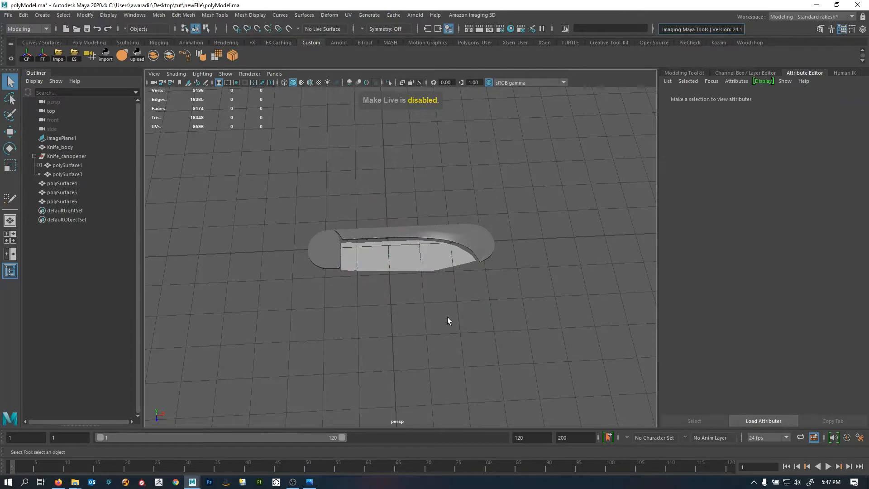
- Select the blade mesh polySurface6, activate the Move tool and show the mesh in the top view
scroll(447, 320, up, 10)
click(497, 250)
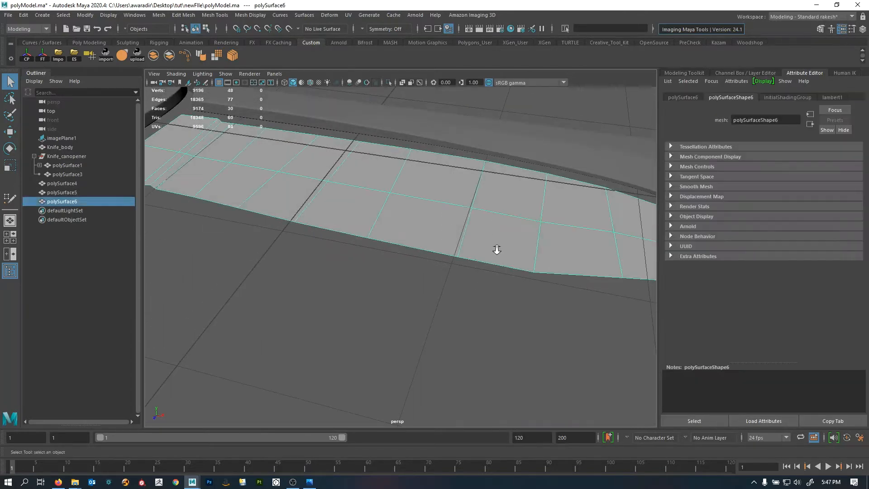
scroll(497, 250, down, 4)
alt+drag(497, 249, 335, 259)
key(w)
key(space)
key(space)
scroll(297, 247, up, 2)
alt+middle_drag(384, 274, 561, 275)
alt+middle_drag(296, 252, 310, 225)
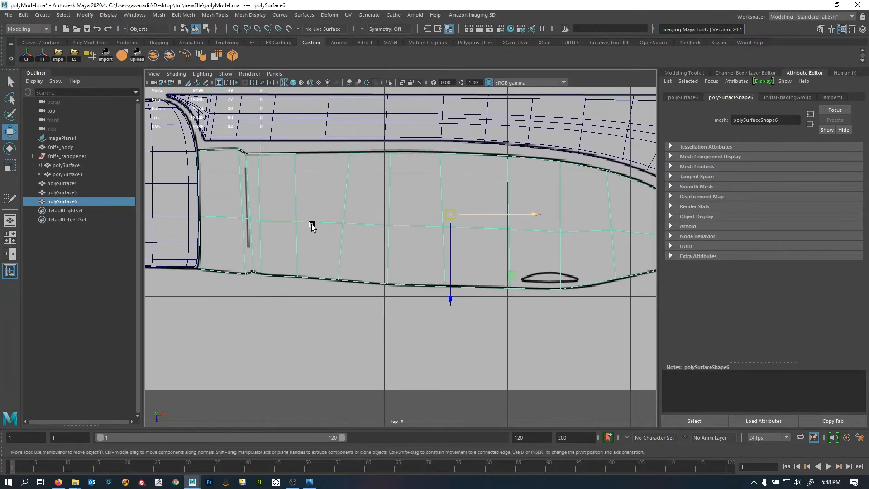
- In vertex mode, move the upper corner vertex at the blade's base up onto the reference outline
scroll(220, 172, up, 6)
alt+middle_drag(254, 190, 552, 256)
alt+middle_drag(304, 190, 425, 270)
scroll(423, 268, up, 1)
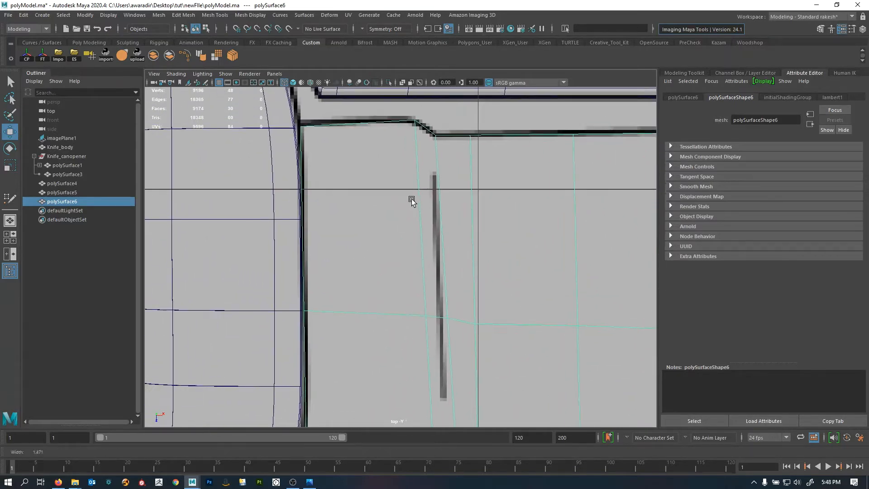
alt+middle_drag(411, 202, 396, 208)
scroll(312, 172, up, 3)
alt+middle_drag(331, 173, 410, 269)
scroll(410, 269, up, 2)
alt+middle_drag(420, 219, 467, 288)
scroll(467, 288, up, 3)
alt+middle_drag(400, 194, 435, 221)
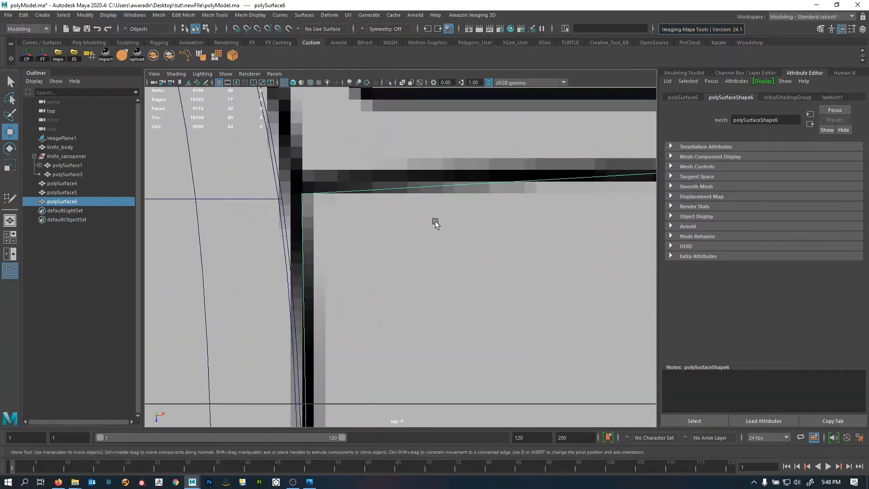
right_drag(362, 192, 320, 180)
click(303, 194)
drag(303, 194, 304, 178)
alt+middle_drag(371, 204, 116, 200)
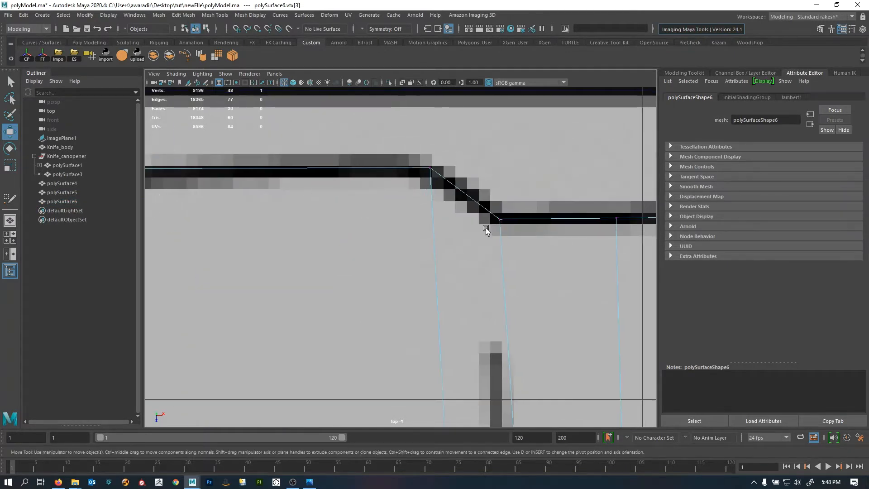
- Raise the sagging vertex midway along the blade's upper edge onto the dark reference outline in the top view
alt+middle_drag(504, 212, 355, 172)
alt+middle_drag(542, 190, 277, 202)
alt+middle_drag(468, 197, 245, 202)
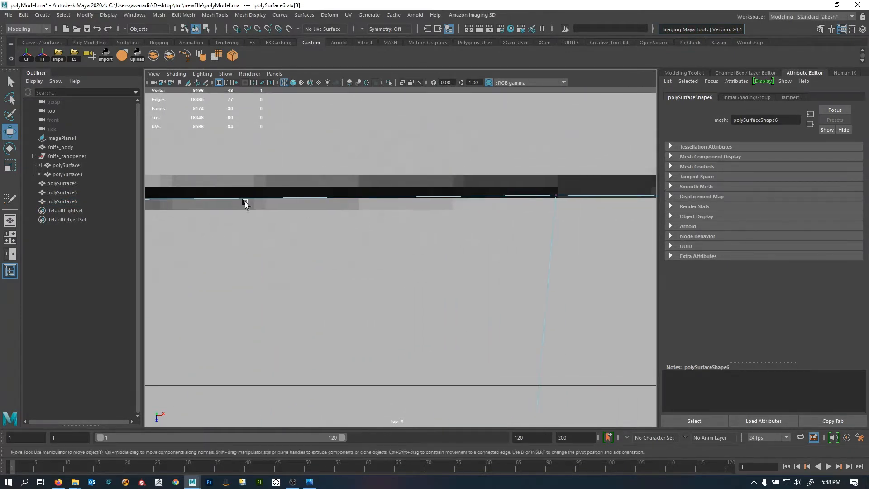
scroll(317, 205, down, 8)
alt+middle_drag(615, 244, 530, 214)
scroll(528, 234, up, 3)
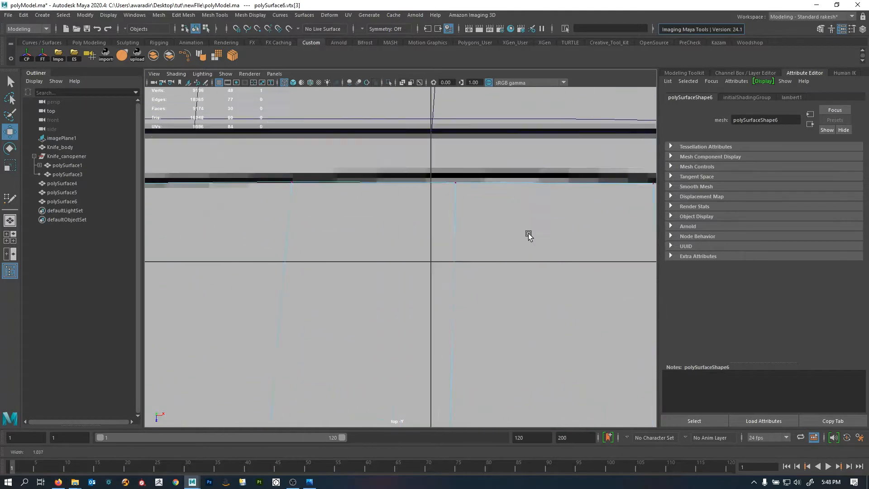
scroll(528, 234, up, 1)
mouse_move(426, 204)
alt+middle_down()
mouse_move(440, 219)
mouse_move(529, 236)
alt+middle_up()
alt+middle_drag(373, 223, 249, 232)
mouse_move(510, 223)
alt+middle_down()
mouse_move(369, 232)
mouse_move(424, 252)
alt+middle_up()
scroll(335, 244, up, 1)
drag(333, 250, 441, 212)
drag(377, 251, 378, 240)
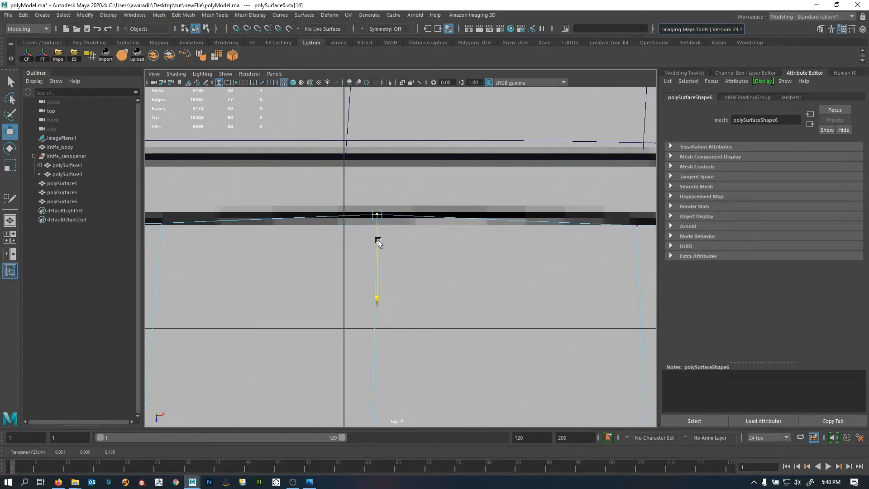
- Move the next three vertices along the blade's upper edge, towards the tip, vertically onto the reference outline
alt+middle_drag(490, 236, 251, 218)
drag(363, 229, 432, 186)
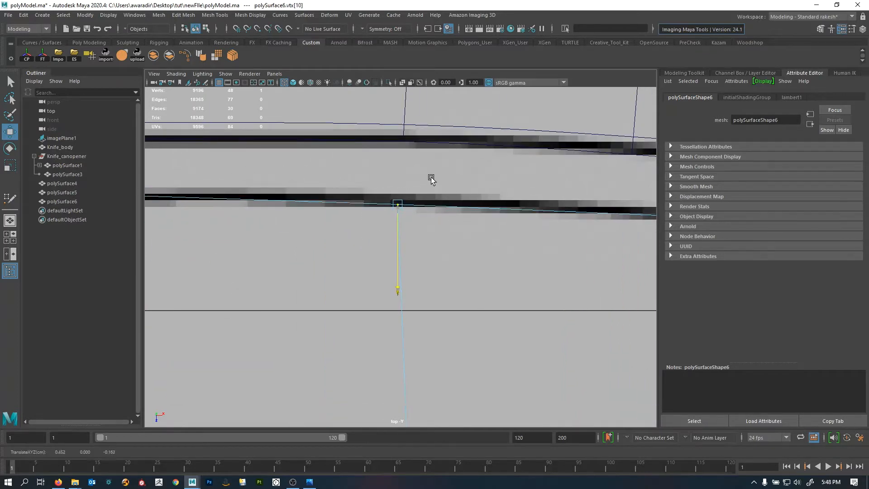
alt+middle_drag(462, 188, 384, 211)
drag(493, 265, 494, 266)
middle_drag(510, 221, 510, 217)
alt+middle_drag(562, 230, 198, 185)
alt+middle_drag(466, 228, 445, 223)
drag(400, 191, 348, 236)
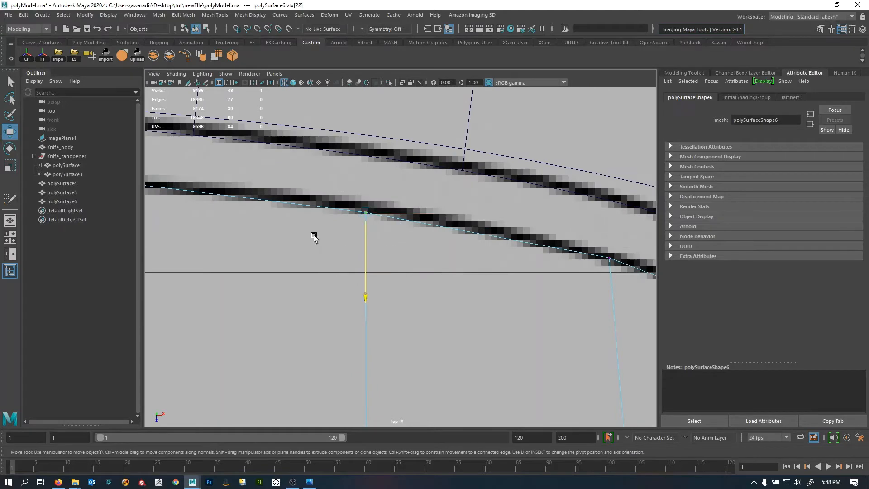
middle_drag(314, 236, 316, 228)
- Raise two more upper-edge vertices onto the reference outline where the edge starts curving down towards the tip
alt+middle_drag(506, 265, 234, 210)
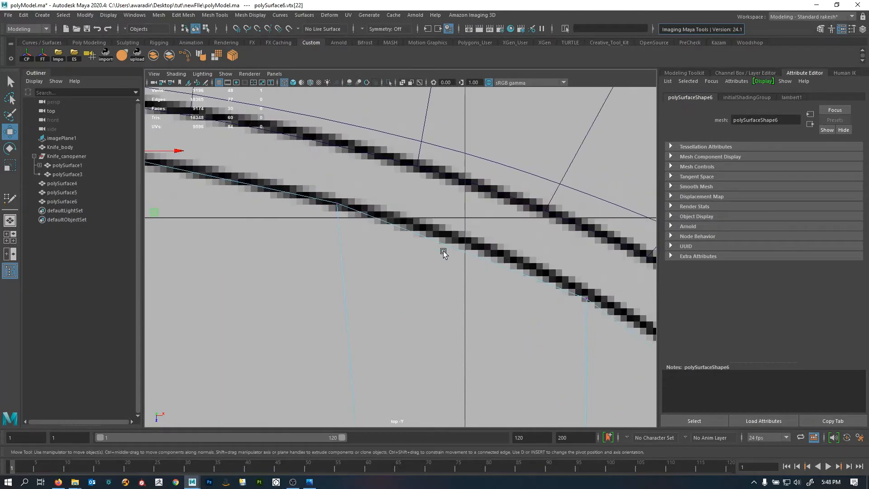
alt+middle_drag(467, 258, 296, 200)
drag(428, 218, 391, 258)
middle_drag(305, 272, 303, 263)
alt+middle_drag(407, 272, 217, 131)
drag(462, 229, 408, 281)
middle_drag(354, 305, 354, 292)
- Align the vertices on the steep upper curve just above the blade's tip with the reference outline
alt+middle_drag(414, 328, 414, 328)
alt+middle_drag(495, 279, 334, 142)
scroll(336, 181, up, 2)
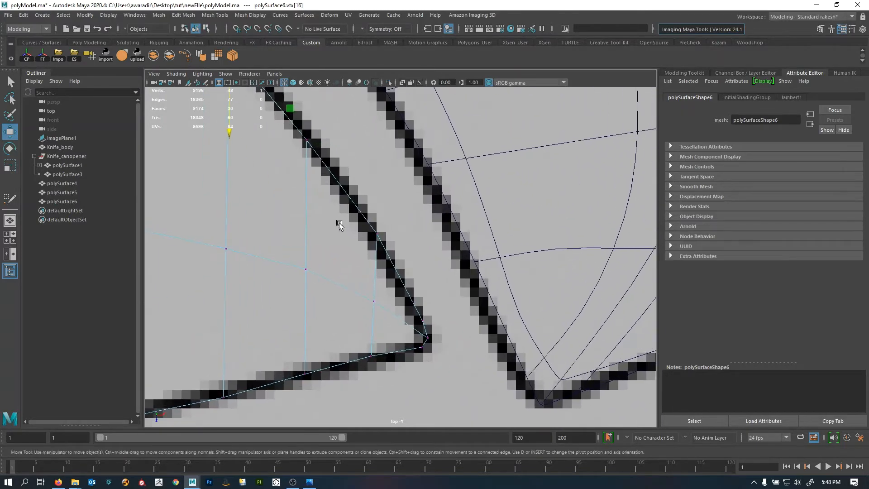
alt+middle_drag(338, 225, 387, 271)
drag(379, 168, 319, 222)
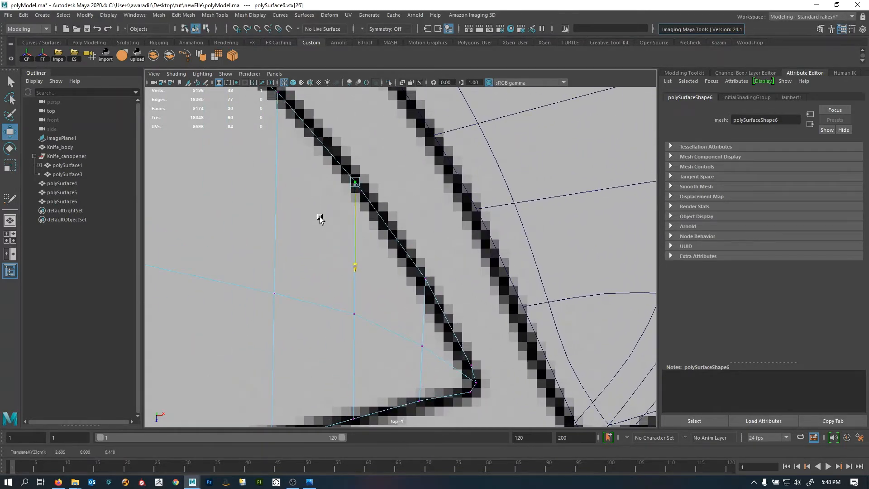
alt+middle_drag(423, 277, 422, 207)
scroll(432, 210, up, 1)
drag(438, 195, 368, 234)
middle_drag(369, 235, 367, 241)
- Reposition the tip vertices and shift the small lower vertex beside the tip back along the reference outline
alt+middle_drag(418, 290, 404, 257)
alt+right_drag(404, 256, 558, 302)
alt+middle_drag(542, 302, 480, 252)
drag(463, 233, 417, 252)
alt+middle_drag(481, 289, 481, 256)
drag(476, 243, 415, 277)
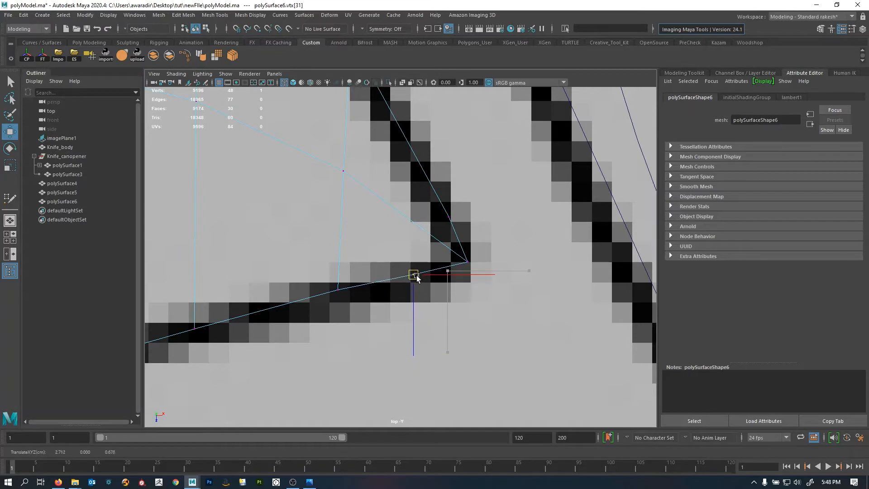
alt+middle_drag(358, 253, 430, 240)
- Fit the lower-edge vertices just behind the blade's tip to the centre of the reference outline
drag(430, 244, 372, 306)
drag(412, 276, 410, 287)
alt+middle_drag(327, 295, 347, 265)
drag(485, 212, 503, 228)
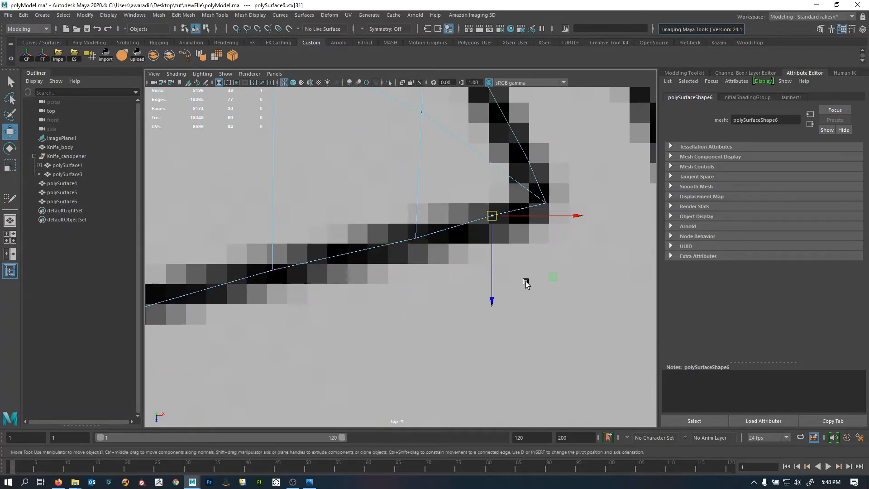
middle_drag(525, 280, 525, 288)
alt+middle_drag(384, 283, 556, 246)
drag(460, 184, 394, 265)
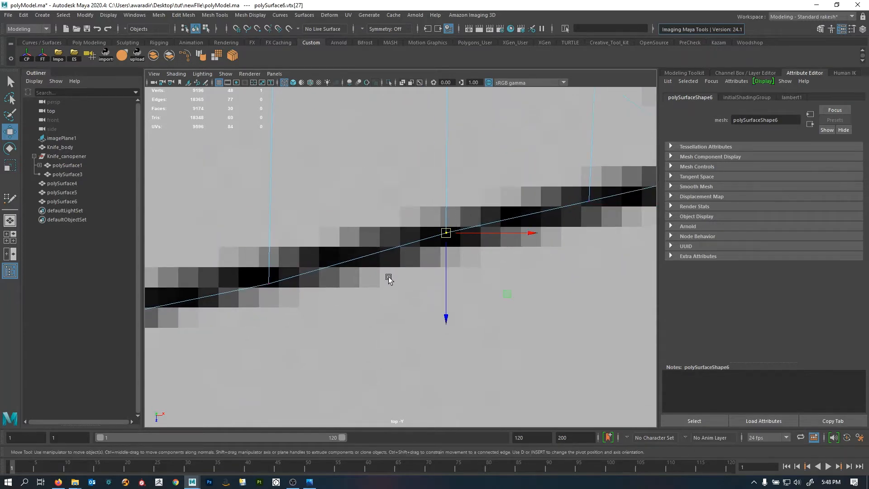
middle_drag(388, 277, 388, 280)
alt+middle_drag(279, 286, 447, 257)
drag(468, 213, 414, 282)
middle_drag(384, 294, 383, 284)
- Move the lower-edge vertex between the tip and the nail slot down onto the reference outline
alt+middle_drag(236, 261, 467, 264)
alt+middle_drag(276, 323, 414, 262)
scroll(441, 259, down, 3)
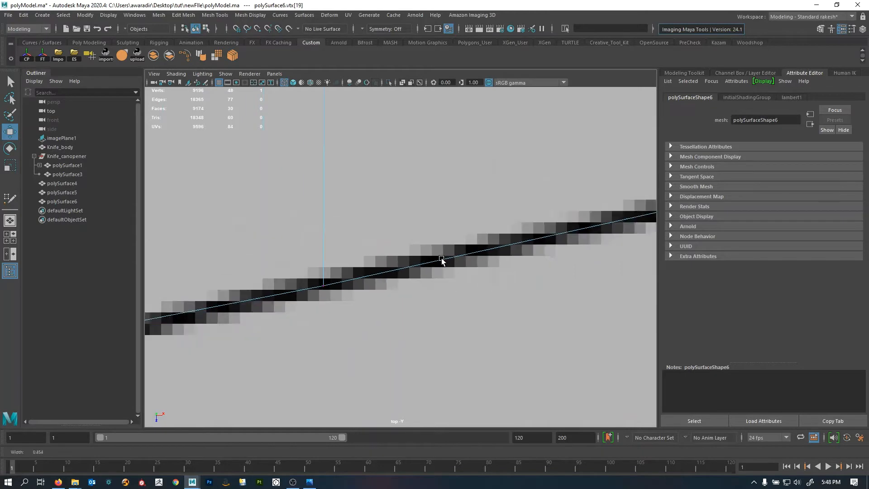
scroll(441, 258, down, 4)
scroll(382, 267, up, 10)
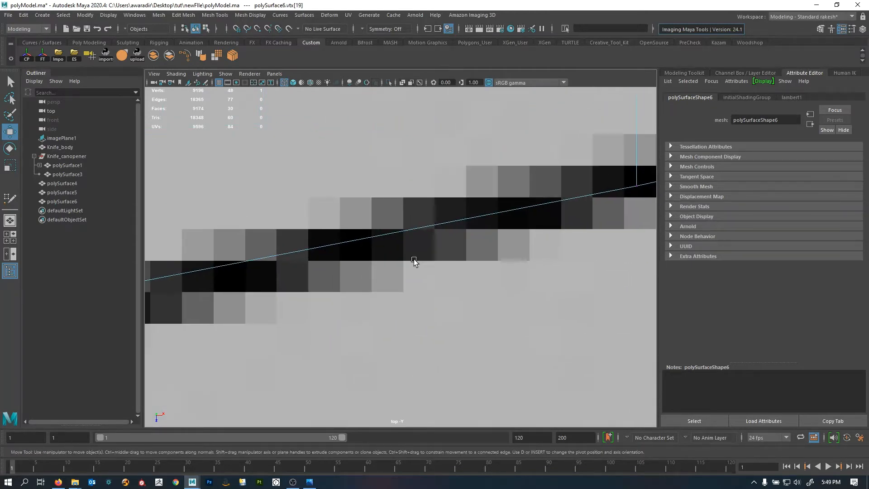
alt+right_drag(413, 259, 456, 272)
alt+middle_drag(369, 269, 577, 245)
alt+right_drag(520, 256, 545, 255)
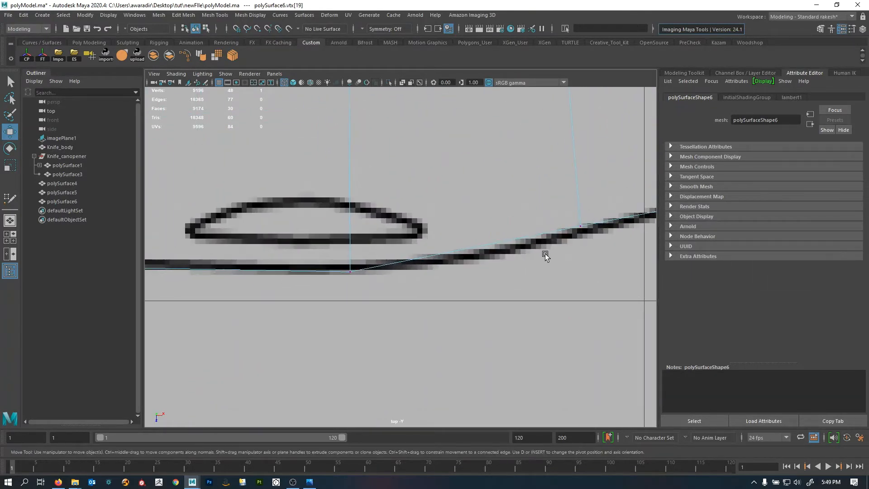
alt+middle_drag(545, 254, 391, 266)
alt+right_drag(390, 266, 450, 272)
click(430, 234)
alt+right_drag(379, 264, 411, 257)
middle_drag(411, 256, 412, 265)
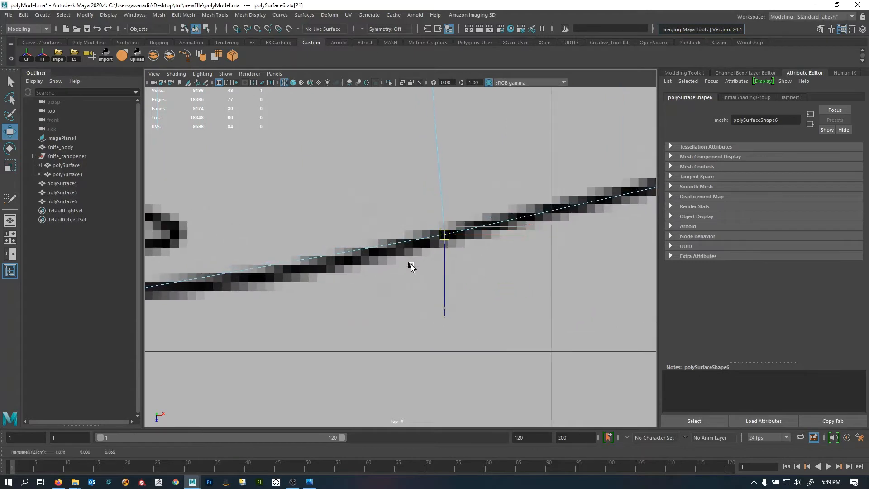
- Move the lower-edge vertex beneath the nail slot onto the outline and slide it under the slot's tip-side end
alt+middle_drag(305, 272, 431, 236)
alt+right_drag(430, 237, 465, 237)
drag(310, 236, 263, 280)
middle_drag(263, 281, 314, 281)
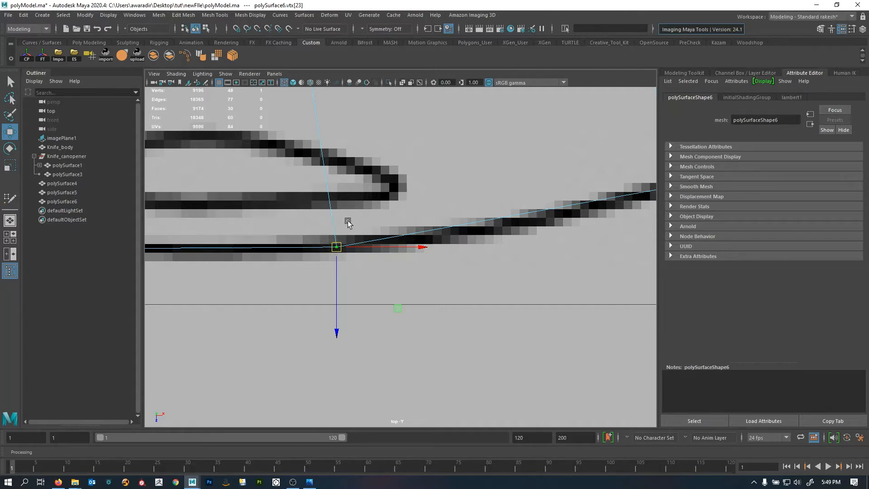
scroll(348, 222, down, 6)
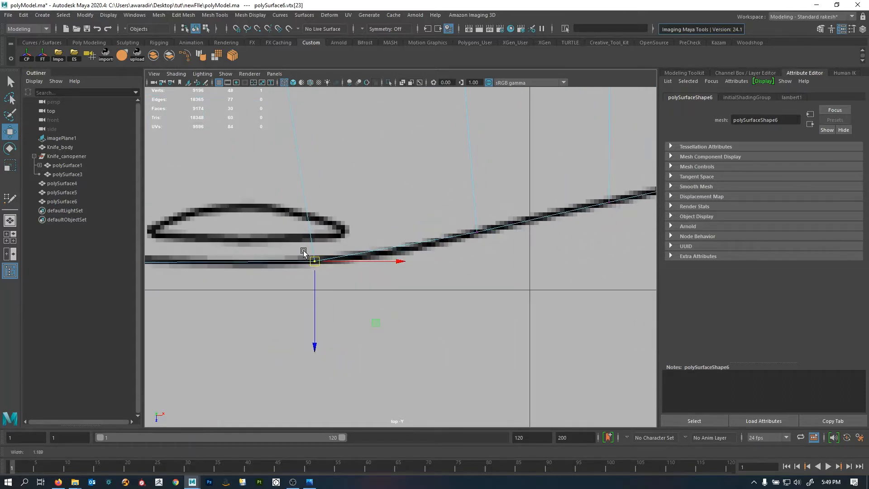
drag(315, 260, 343, 260)
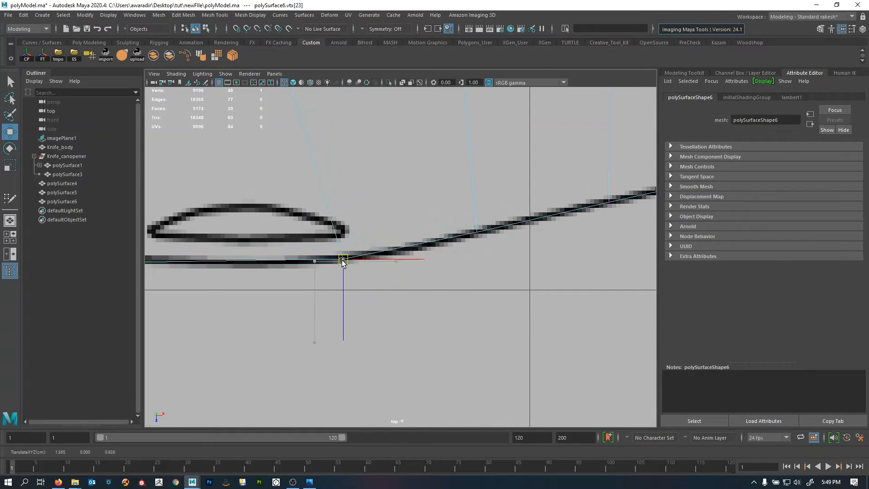
- Align two lower-edge vertices between the nail slot and the blade's base with the reference outline
alt+middle_drag(265, 255, 622, 228)
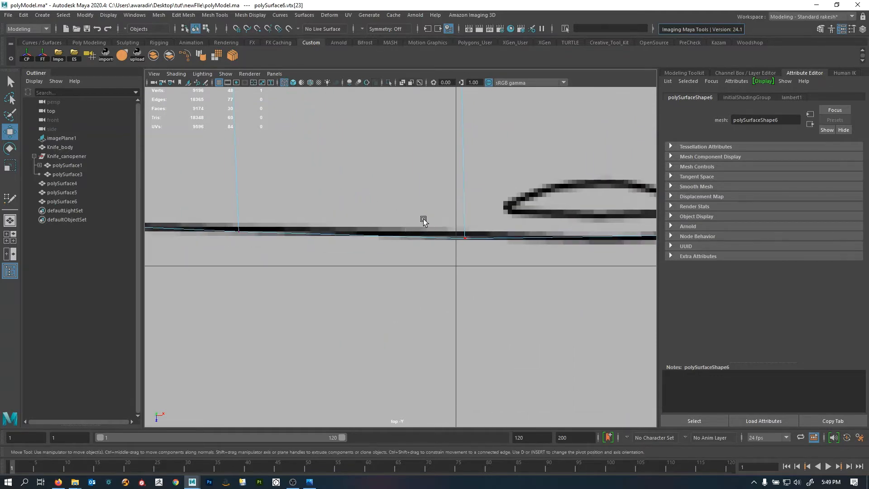
scroll(477, 267, up, 1)
drag(423, 219, 480, 249)
scroll(477, 268, up, 1)
alt+middle_drag(332, 251, 564, 264)
alt+middle_drag(397, 256, 648, 267)
drag(412, 220, 449, 256)
middle_drag(489, 198, 495, 199)
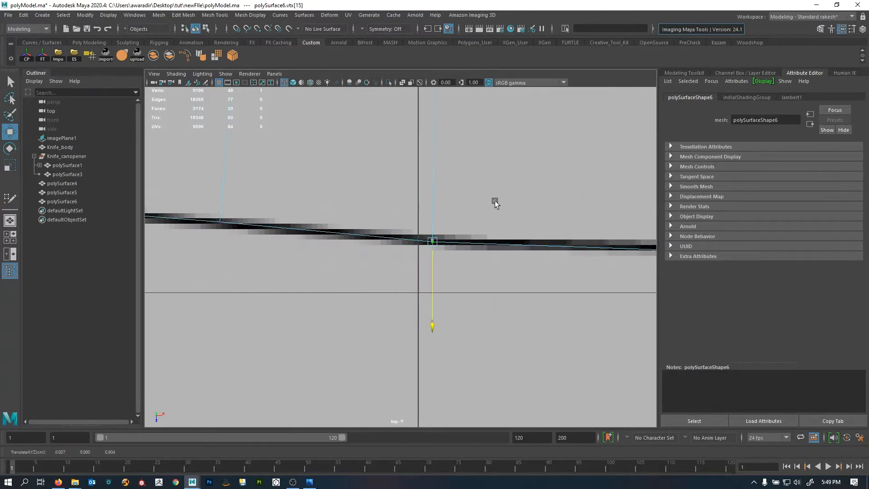
- Move the blade's lower base corner vertex onto the outline where it meets the rounded handle end
alt+middle_drag(402, 218, 608, 239)
alt+middle_drag(381, 250, 513, 265)
alt+middle_drag(341, 268, 517, 279)
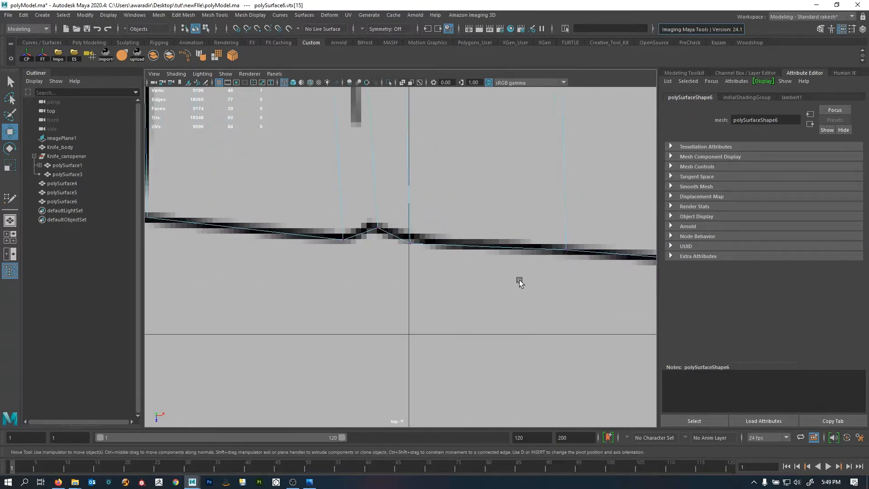
scroll(438, 284, up, 1)
scroll(427, 274, up, 1)
scroll(341, 225, down, 5)
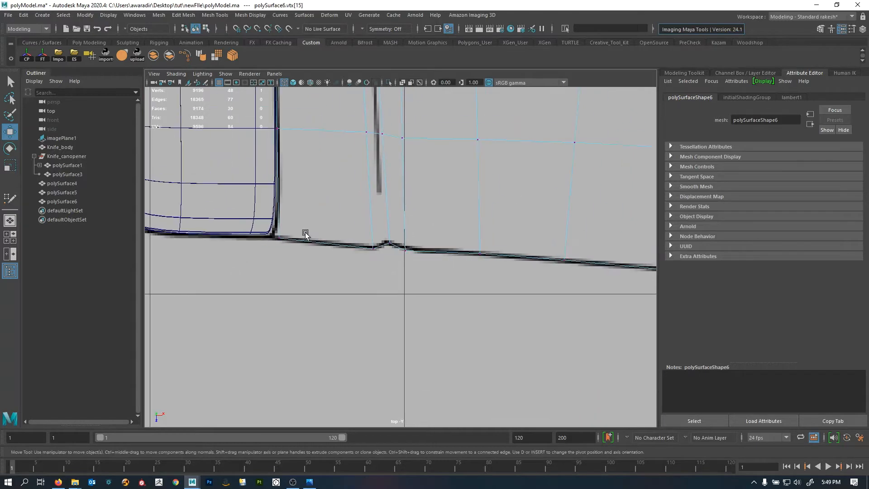
alt+middle_drag(305, 233, 392, 258)
drag(392, 239, 348, 266)
alt+right_drag(386, 291, 462, 277)
drag(311, 261, 298, 262)
scroll(301, 263, down, 5)
alt+middle_drag(338, 254, 339, 351)
scroll(417, 250, down, 2)
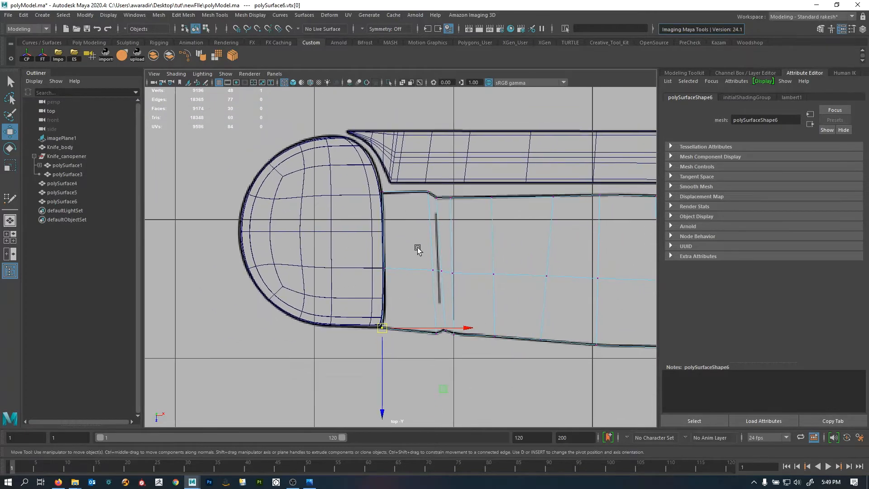
- Shift the peak vertex of the small notch on the blade's lower edge onto the notch in the reference outline
alt+middle_drag(570, 249, 509, 263)
scroll(509, 264, up, 2)
alt+middle_drag(337, 216, 372, 188)
scroll(357, 230, up, 2)
scroll(370, 182, up, 1)
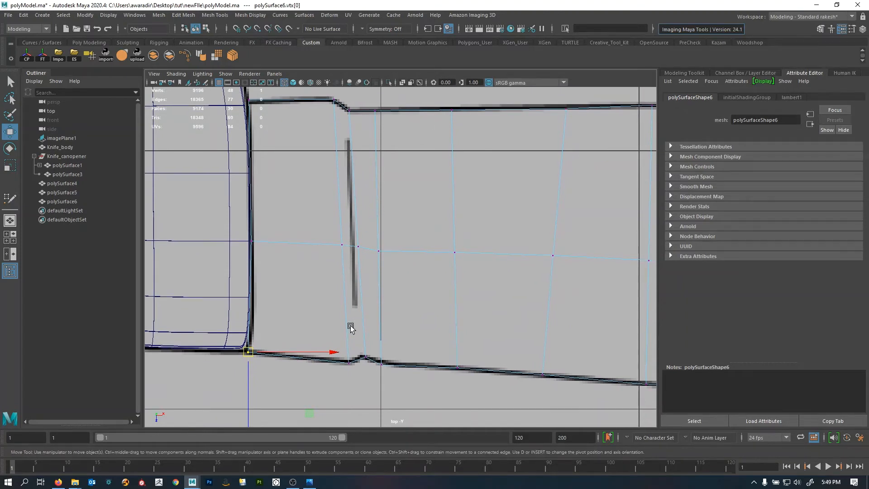
alt+right_drag(368, 320, 641, 364)
alt+middle_drag(407, 357, 475, 126)
alt+middle_drag(394, 399, 465, 247)
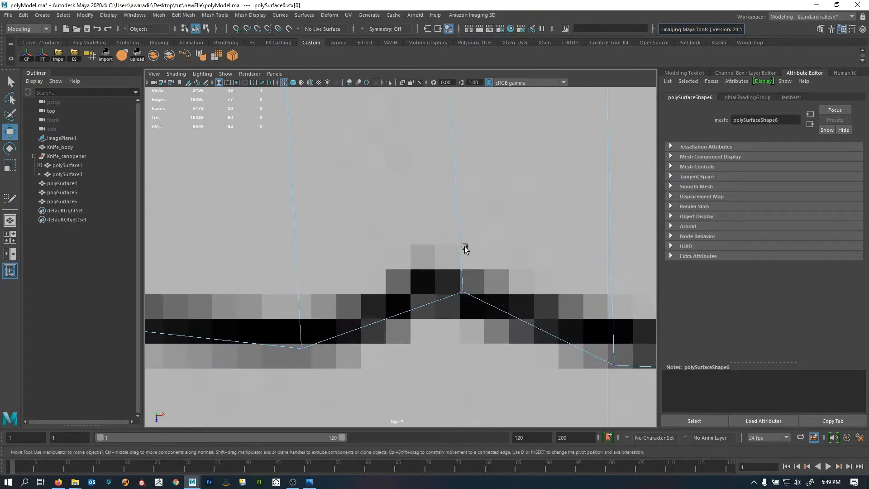
click(424, 326)
middle_drag(430, 327, 400, 320)
alt+right_drag(500, 314, 380, 301)
alt+middle_drag(403, 279, 400, 304)
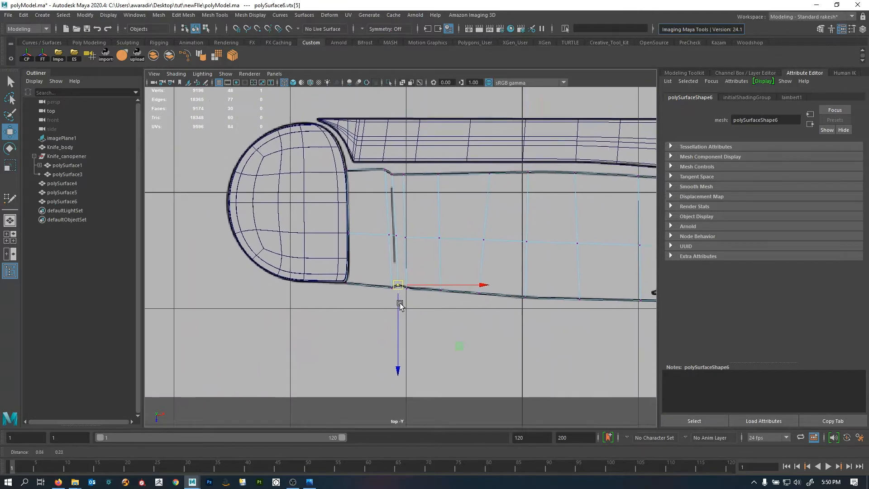
- Return to the perspective view, switch the blade mesh from vertex to object mode, and save the scene
scroll(398, 272, up, 2)
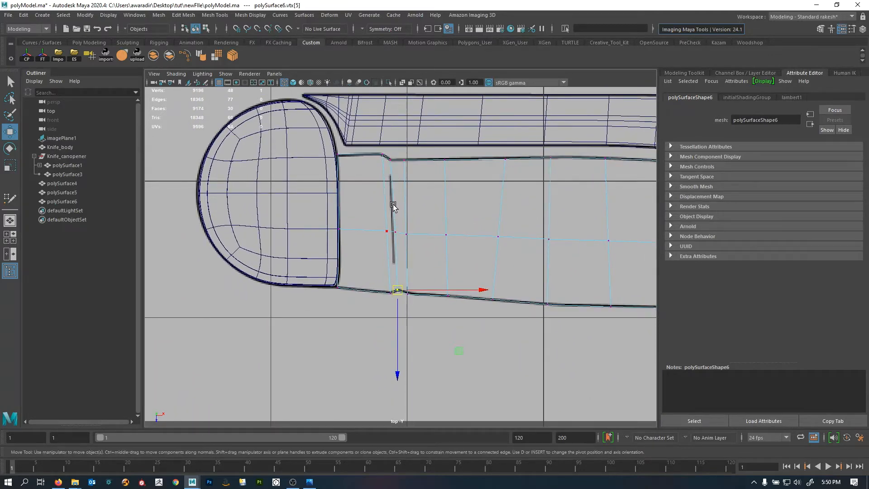
alt+right_drag(434, 235, 427, 252)
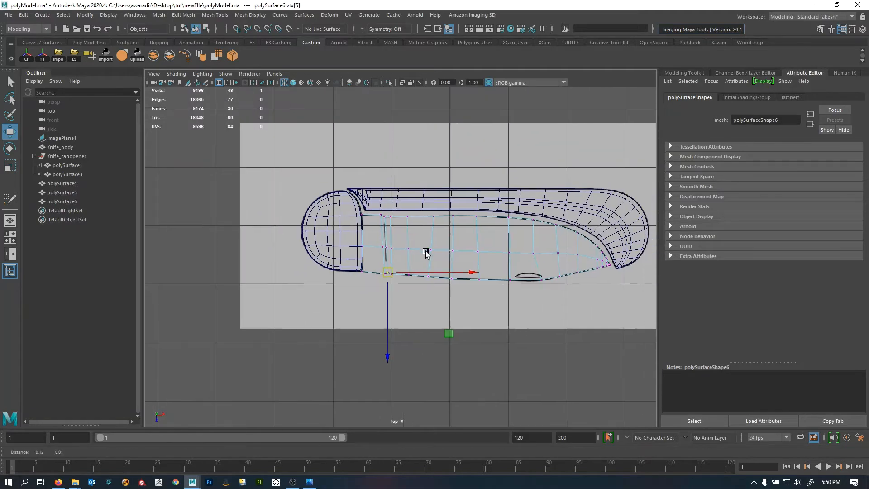
alt+middle_drag(426, 252, 316, 237)
alt+right_drag(457, 253, 523, 266)
alt+middle_drag(523, 265, 522, 270)
key(space)
key(space)
alt+drag(476, 277, 487, 276)
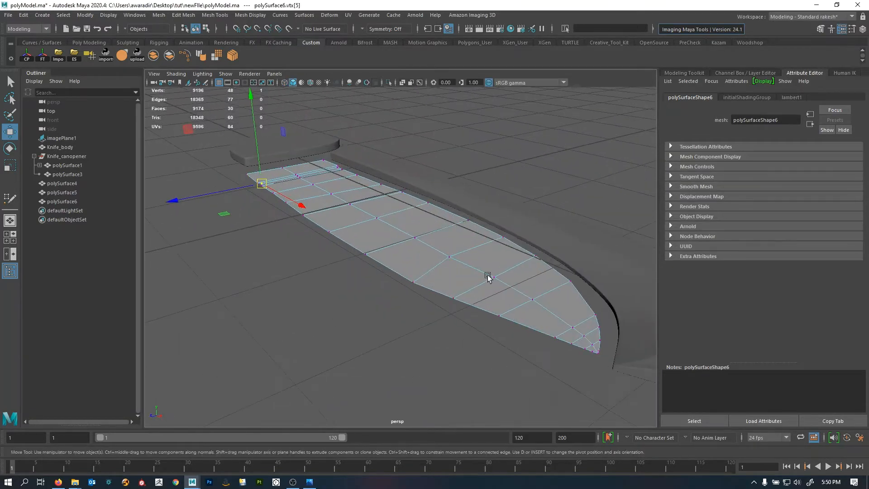
right_drag(438, 268, 527, 149)
key(ctrl+s)
key(q)
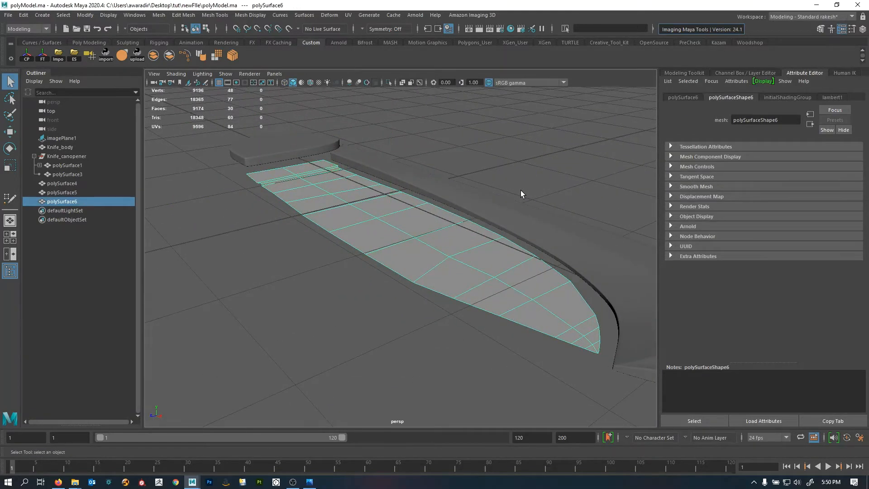
- Extrude all faces of the blade mesh with a Local Translate Z of 0.1
shift+right_drag(455, 222, 457, 239)
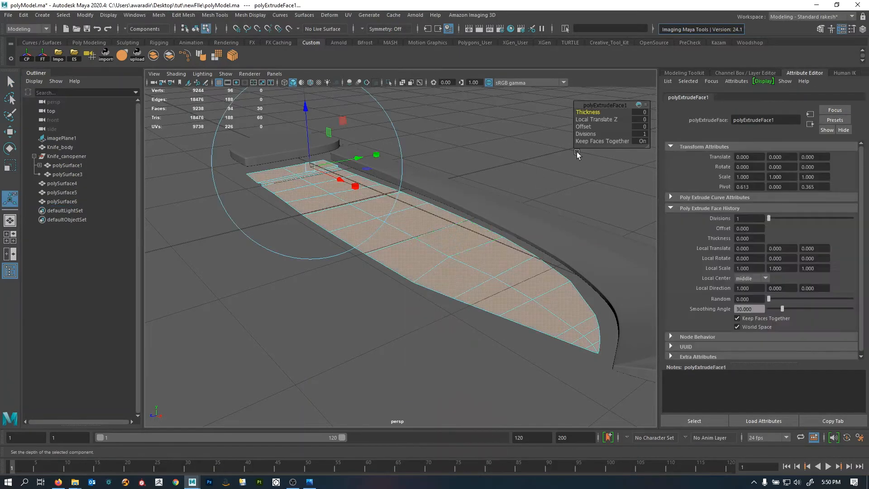
drag(306, 113, 307, 107)
key(ctrl+a)
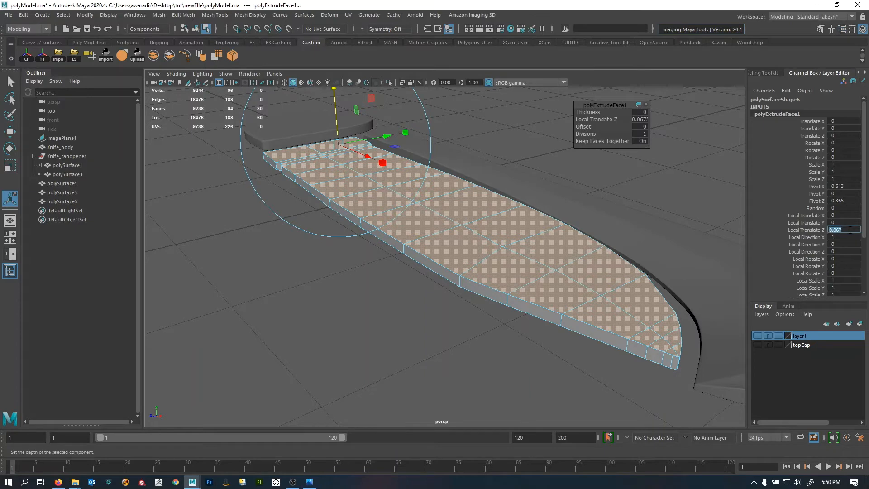
key(Return)
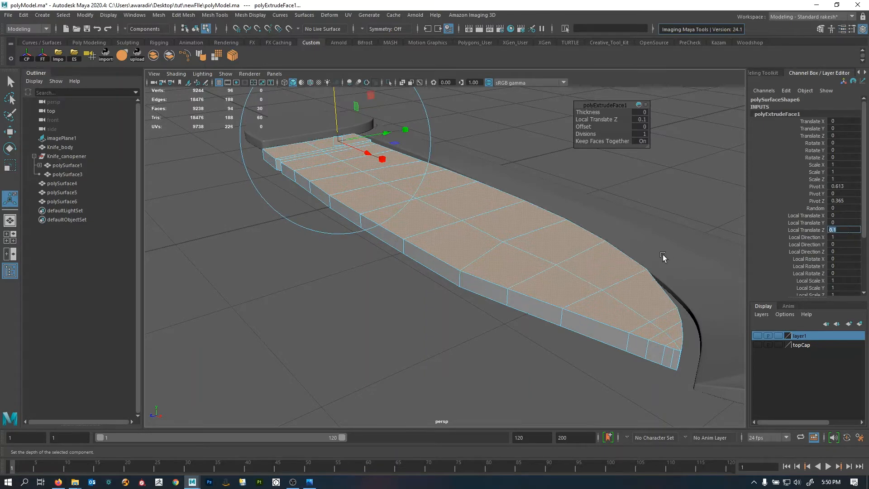
- Leave face editing, select polySurface6 as an object, and switch to Photos to view the reference picture tools.jpg
alt+drag(662, 257, 355, 233)
key(F8)
key(q)
click(384, 206)
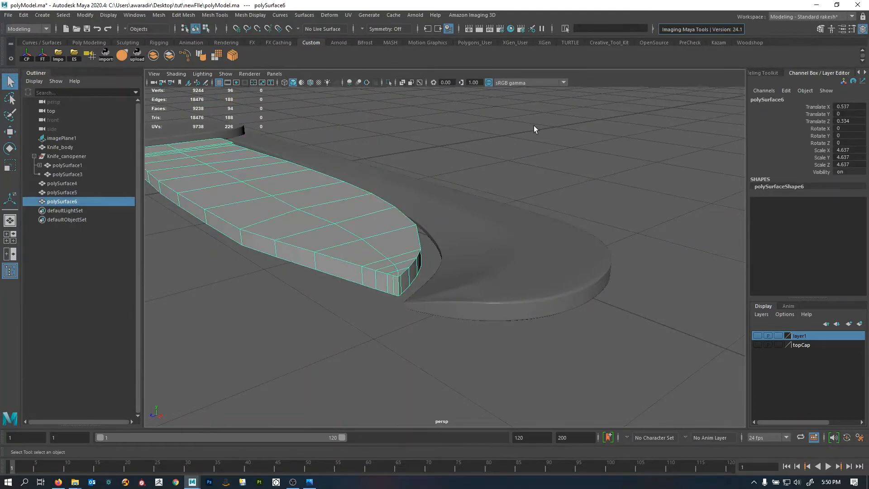
click(310, 482)
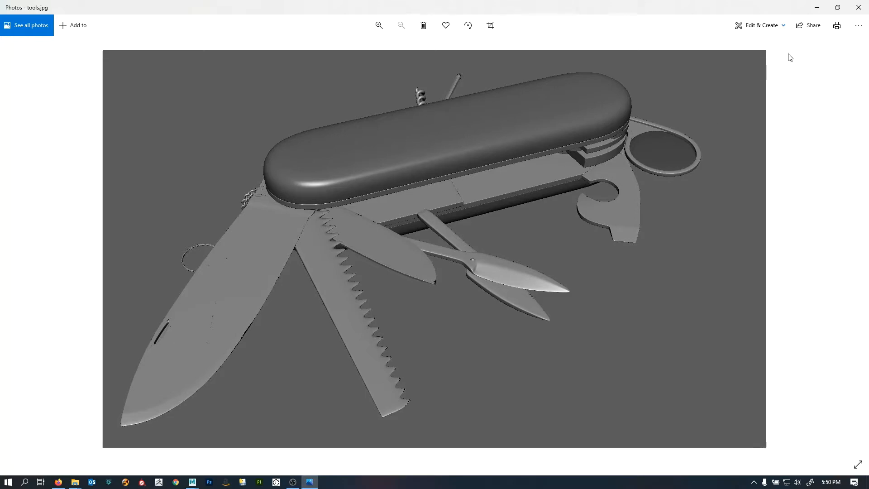
- Return to Maya, examine the extruded blade from several angles, and compare its handle end with the reference picture tools.jpg
click(810, 6)
alt+drag(457, 296, 498, 300)
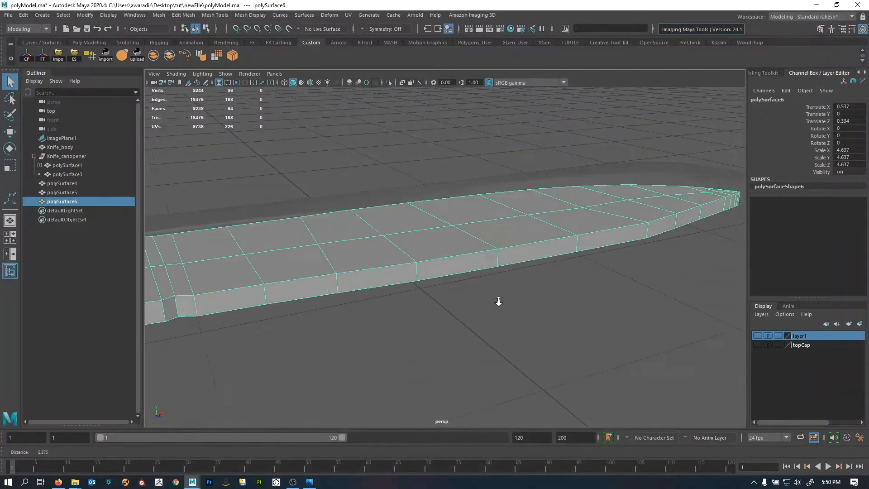
alt+right_drag(498, 300, 476, 308)
alt+drag(476, 308, 401, 320)
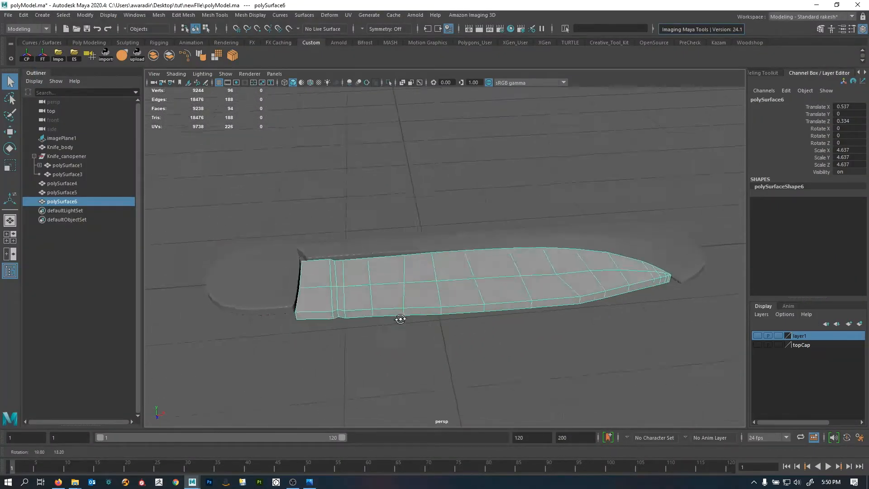
alt+right_drag(401, 319, 409, 335)
alt+middle_drag(409, 335, 481, 323)
alt+drag(481, 323, 368, 305)
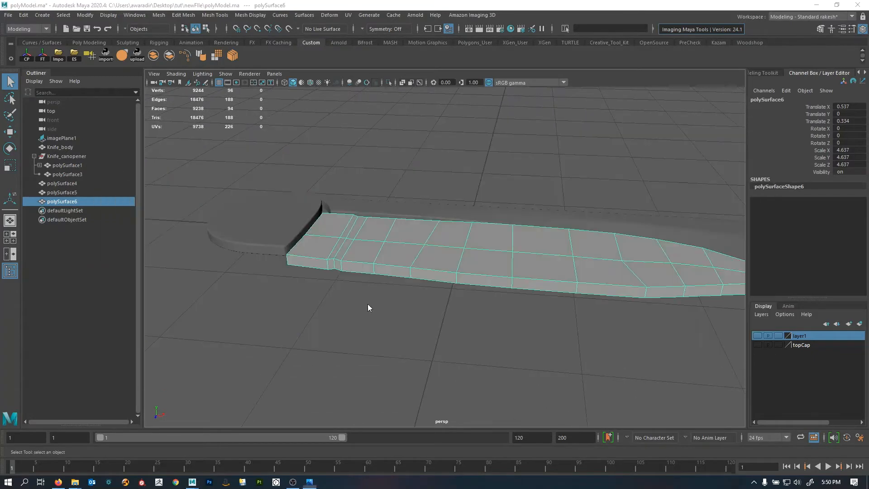
key(alt+Tab)
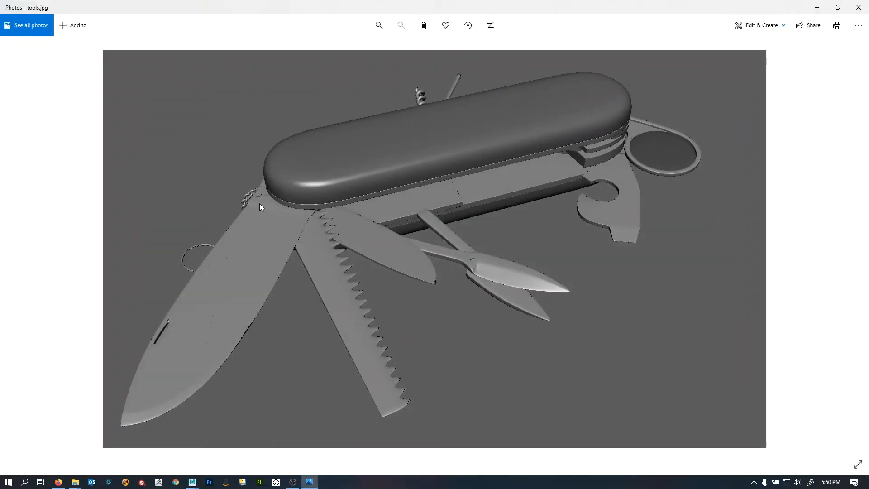
key(alt+Tab)
- Select the blade mesh's top faces from the notch forward by converting the lengthwise edge ring to faces and adding the two beside the notch
alt+drag(414, 257, 327, 293)
key(ctrl+F11)
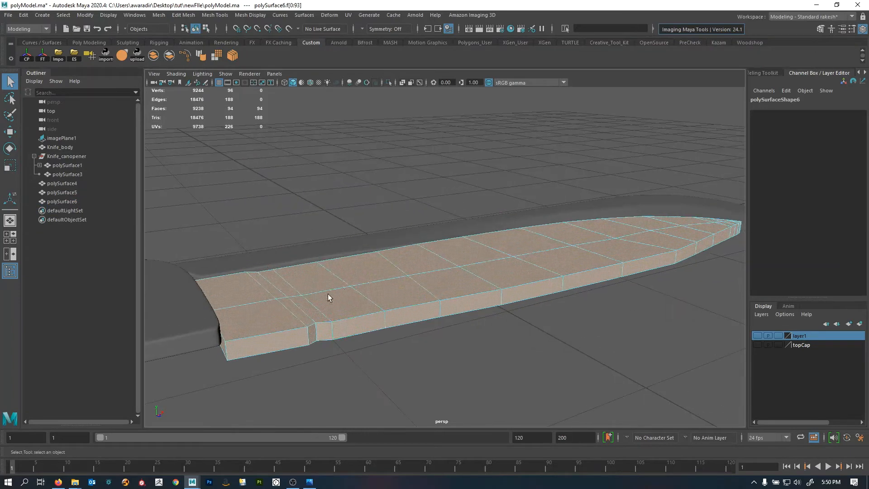
key(F10)
click(317, 292)
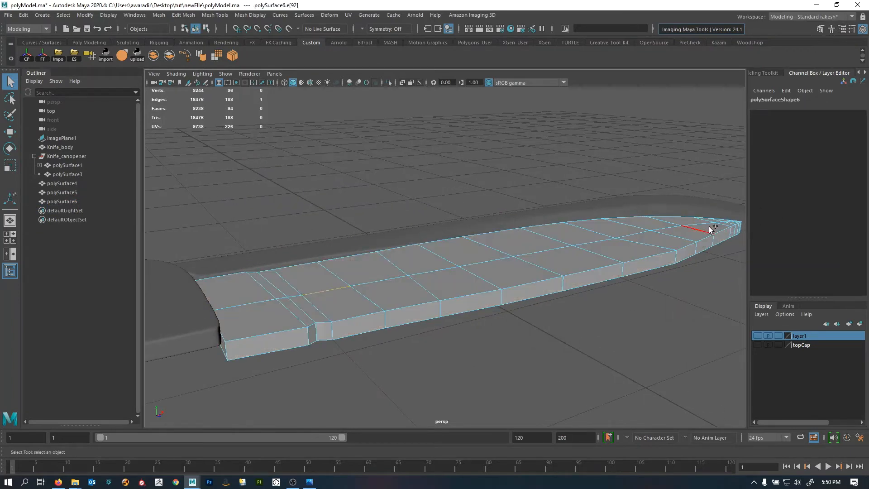
key(ctrl+F11)
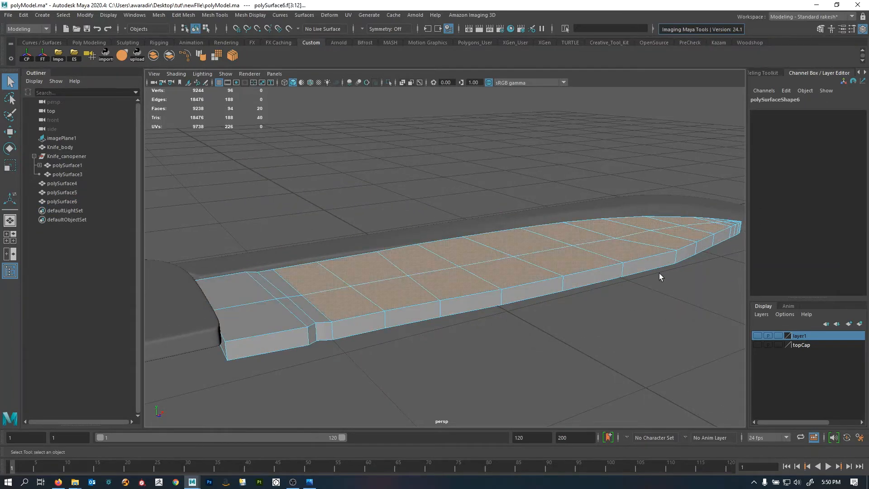
alt+drag(659, 272, 412, 265)
alt+middle_drag(413, 264, 520, 279)
scroll(520, 278, up, 2)
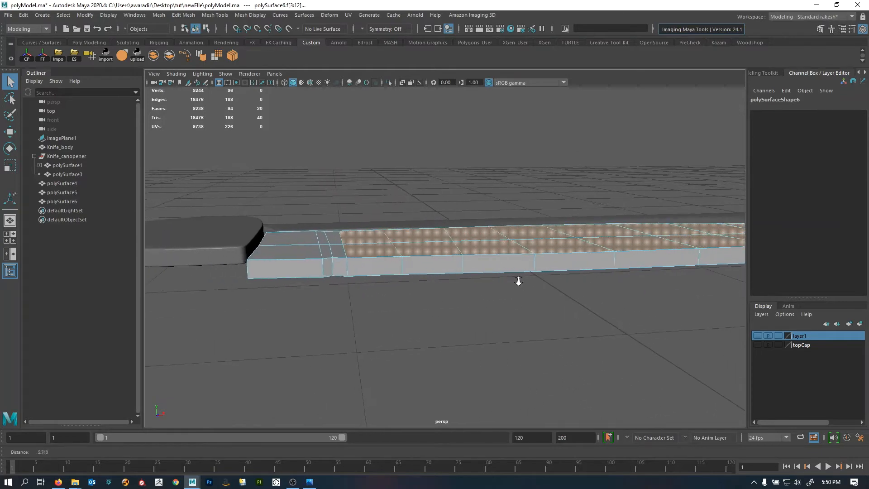
shift+click(337, 252)
shift+click(335, 234)
- Add the remaining small top faces at the blade's tip to the face selection
alt+middle_drag(412, 245, 260, 256)
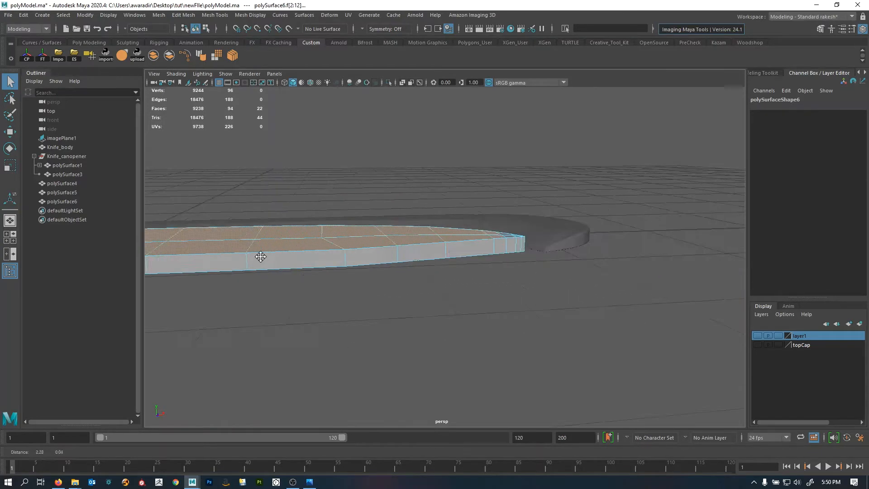
alt+drag(260, 256, 396, 289)
alt+middle_drag(395, 289, 471, 294)
alt+right_drag(471, 294, 427, 266)
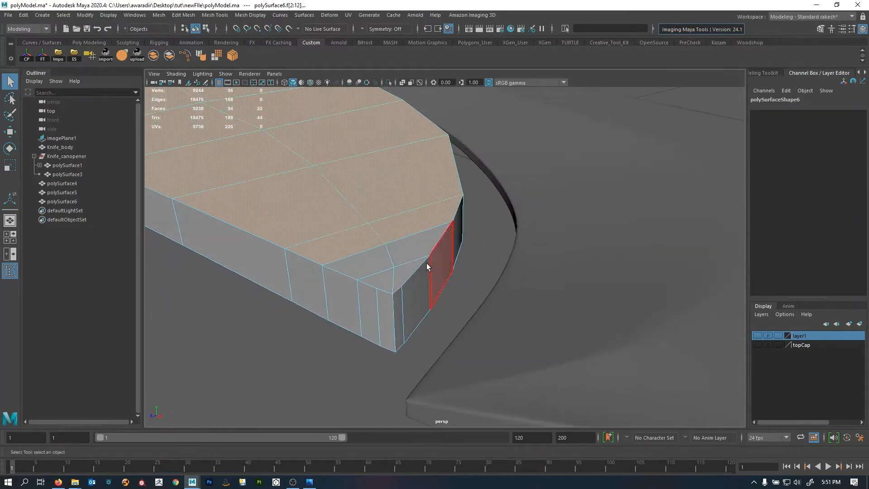
shift+click(402, 275)
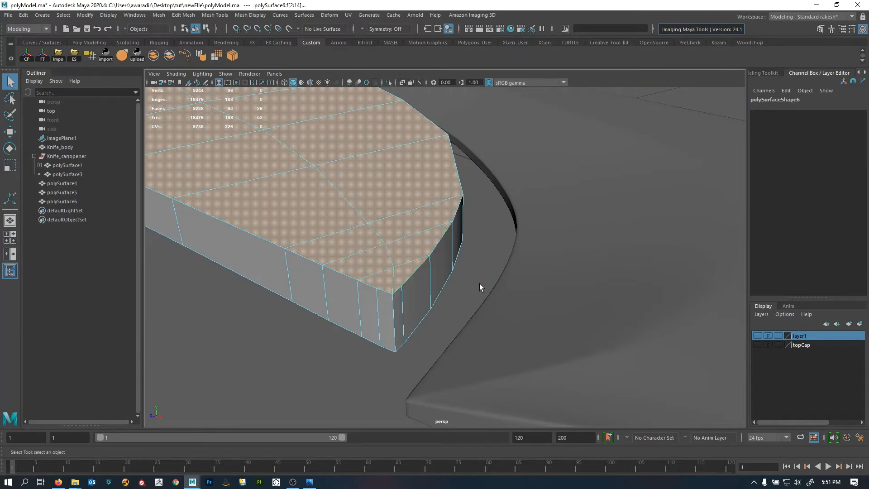
- In the front view, move the selected top faces slightly down so the blade steps down just past its thicker handle end
alt+drag(479, 284, 438, 271)
alt+middle_drag(438, 271, 465, 283)
alt+drag(464, 282, 552, 278)
key(space)
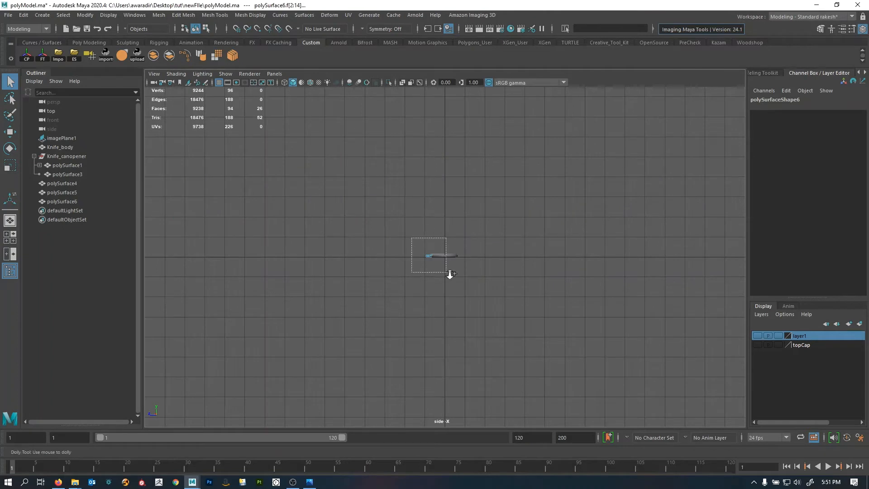
key(space)
drag(495, 202, 500, 226)
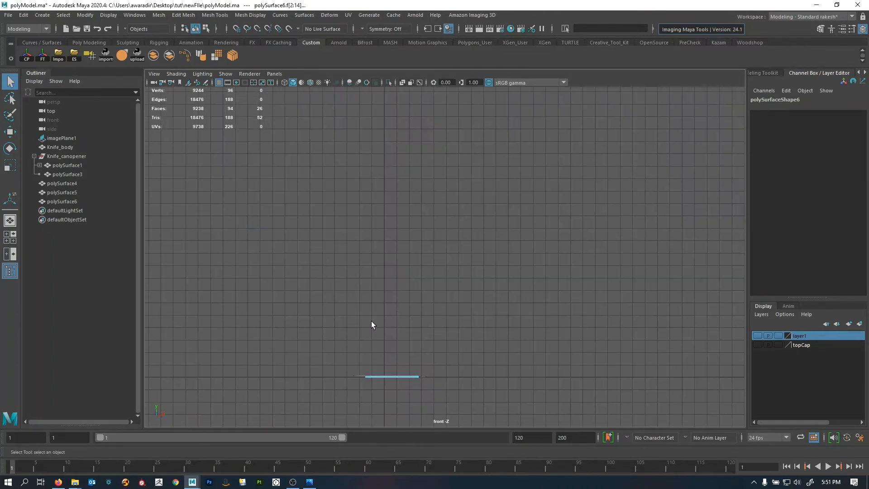
key(f)
key(w)
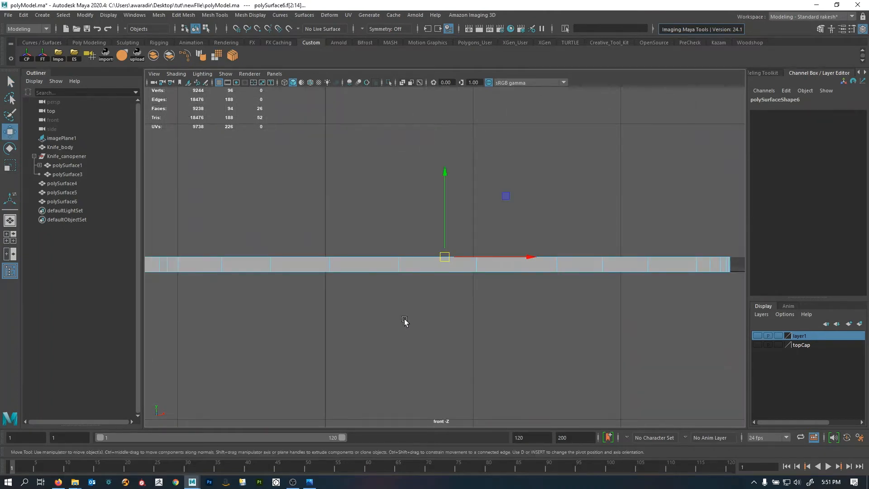
alt+middle_drag(473, 309, 619, 264)
drag(596, 122, 596, 130)
key(ctrl+z)
ctrl+alt+drag(353, 249, 353, 249)
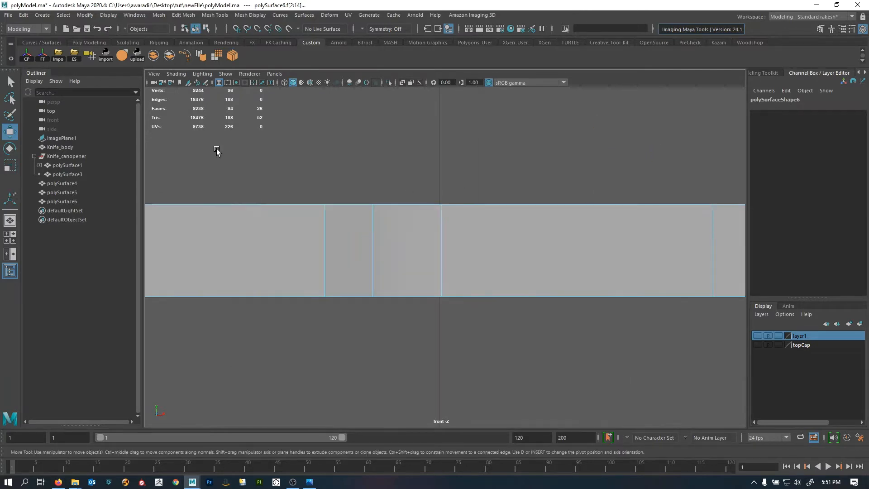
middle_drag(388, 165, 389, 188)
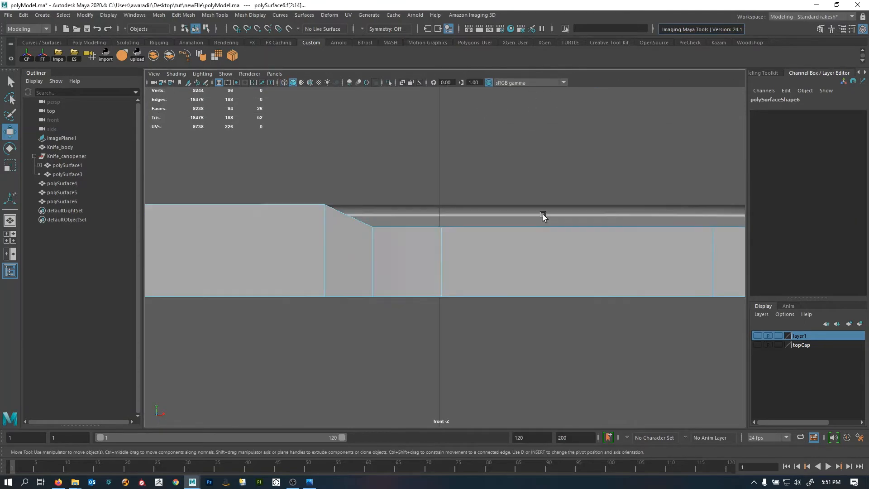
- Return to the perspective view, switch the blade to object mode, and check the new step with polySurface6 selected
key(space)
drag(446, 235, 461, 245)
alt+right_drag(461, 244, 358, 248)
alt+drag(358, 248, 489, 254)
right_drag(489, 254, 551, 176)
alt+drag(551, 176, 392, 233)
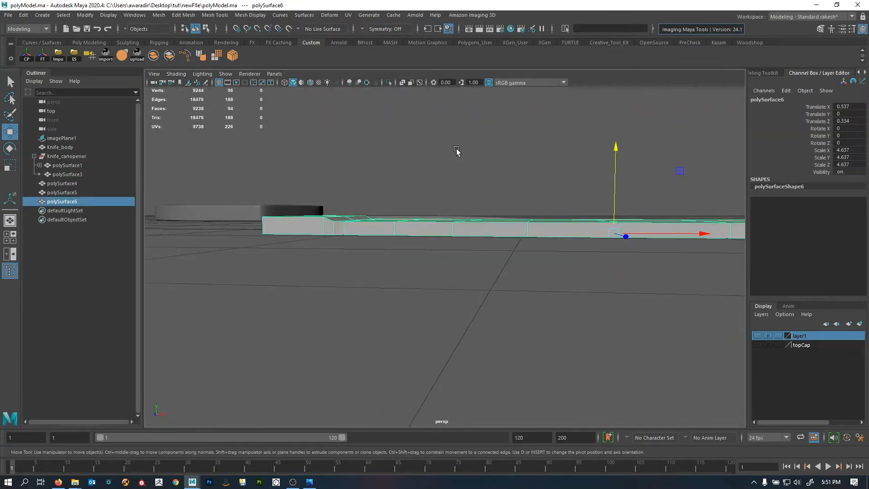
click(458, 151)
alt+drag(457, 151, 442, 273)
click(452, 229)
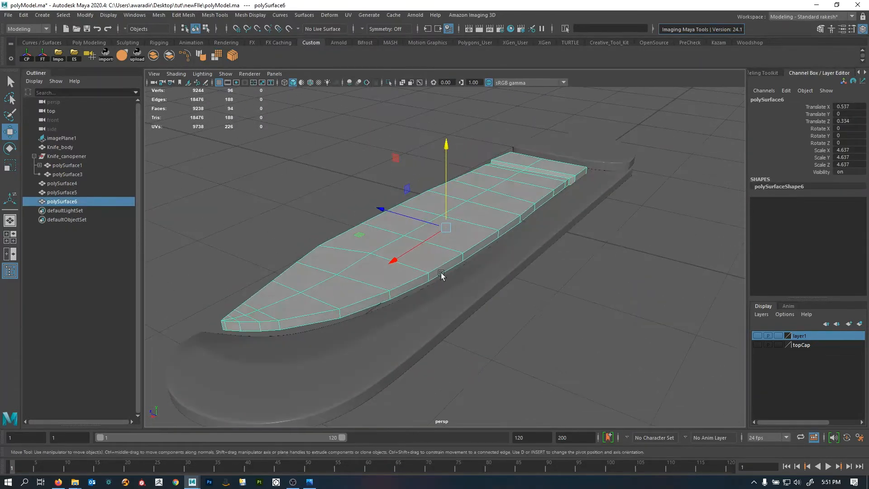
- Check the blade in the reference picture, then insert an edge loop on the blade mesh close to its curved cutting edge
click(309, 482)
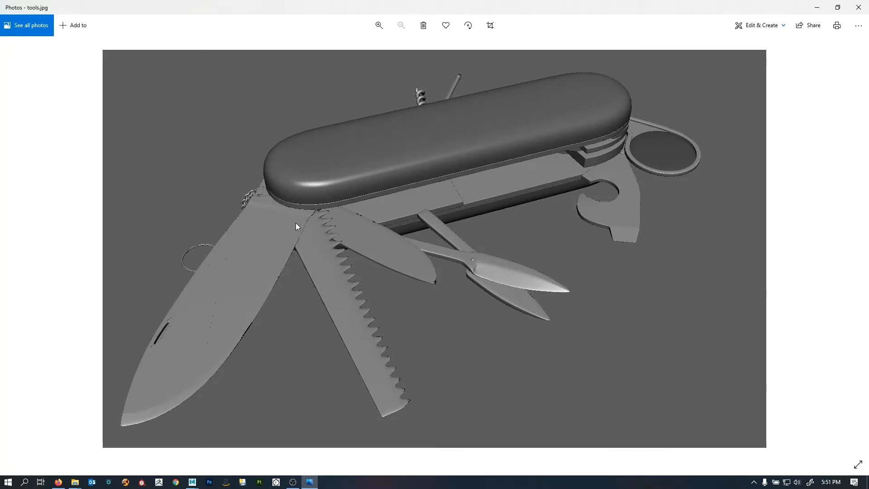
key(alt+Tab)
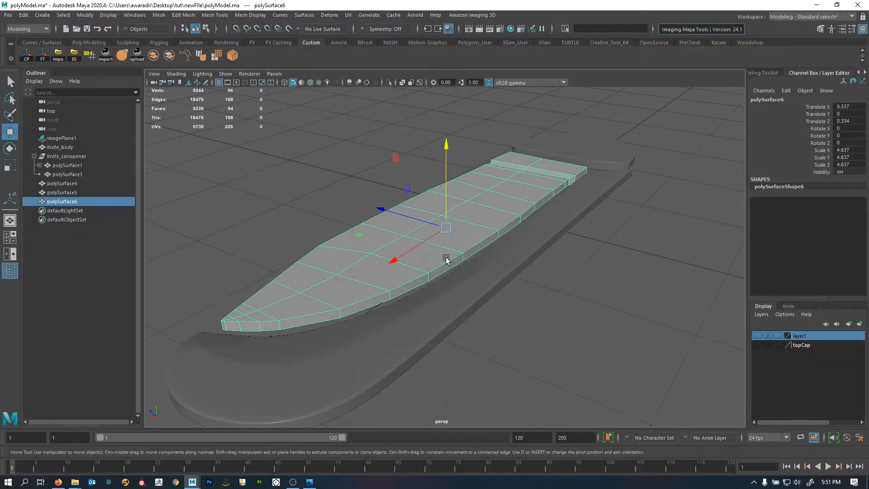
alt+drag(445, 258, 552, 177)
shift+right_drag(554, 175, 496, 224)
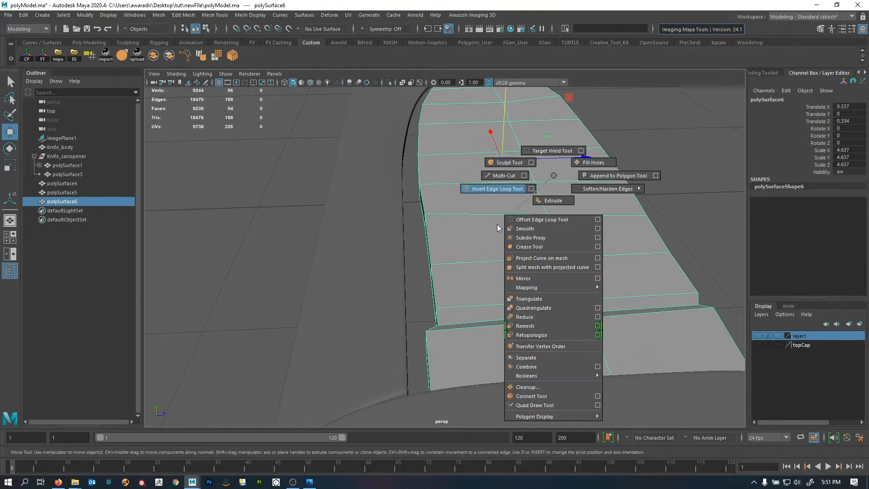
alt+drag(466, 252, 574, 188)
shift+right_drag(573, 184, 509, 209)
alt+drag(509, 209, 445, 248)
alt+drag(445, 248, 281, 279)
- Examine how the inserted edge loop runs along the cutting edge and around the blade's tip
alt+middle_drag(281, 279, 489, 239)
alt+drag(489, 240, 429, 234)
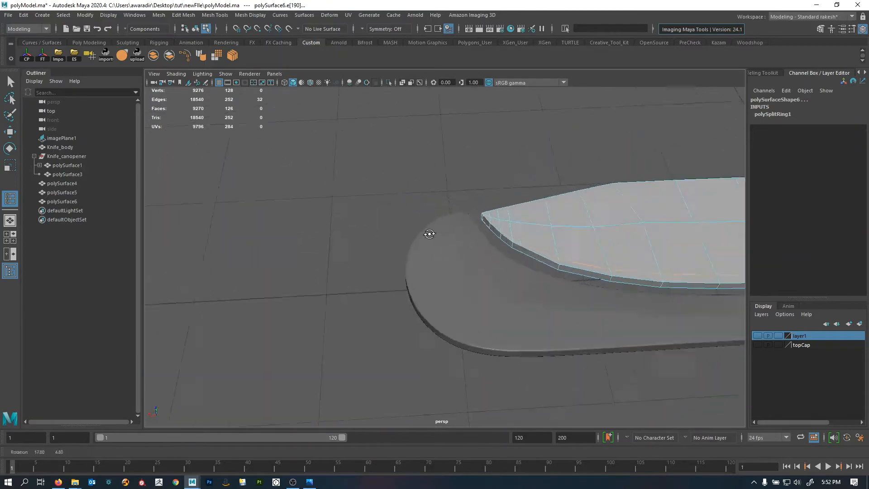
alt+right_drag(429, 233, 552, 253)
alt+middle_drag(552, 253, 360, 271)
alt+right_drag(360, 272, 413, 266)
alt+middle_drag(339, 247, 394, 277)
alt+drag(394, 277, 453, 312)
alt+middle_drag(453, 312, 374, 400)
alt+drag(373, 400, 450, 292)
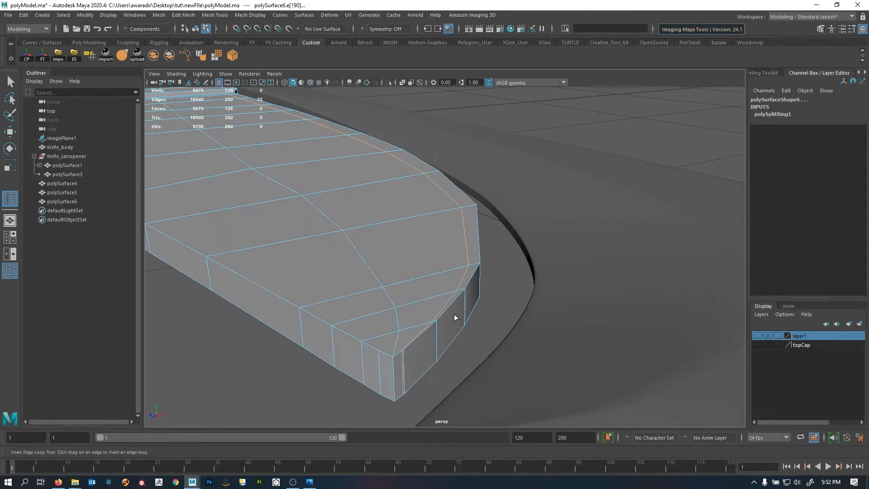
- Delete the section of the inserted edge loop that runs around the blade's tip on the top and bottom sides
key(w)
click(465, 228)
click(467, 254)
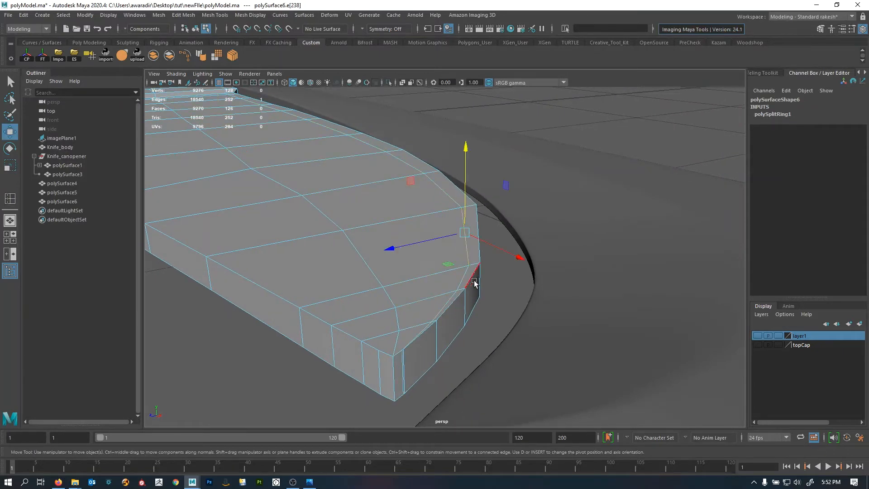
alt+drag(469, 303, 481, 260)
double_click(466, 292)
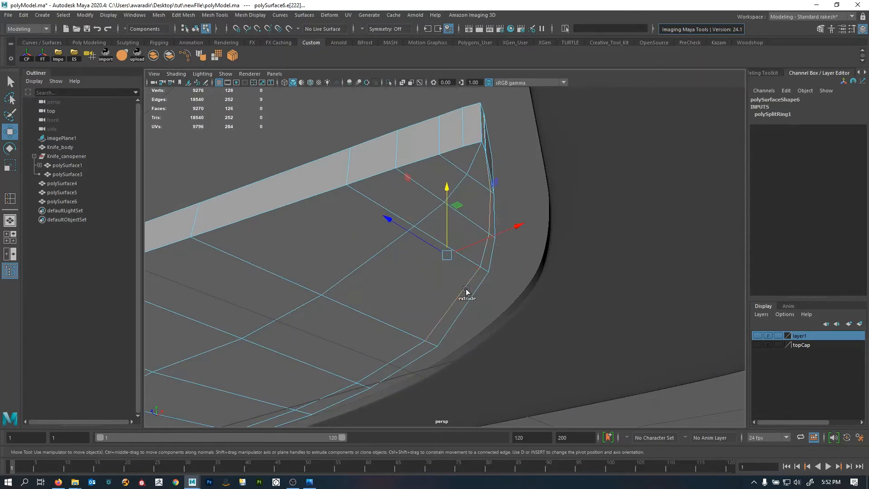
shift+right_drag(523, 199, 471, 202)
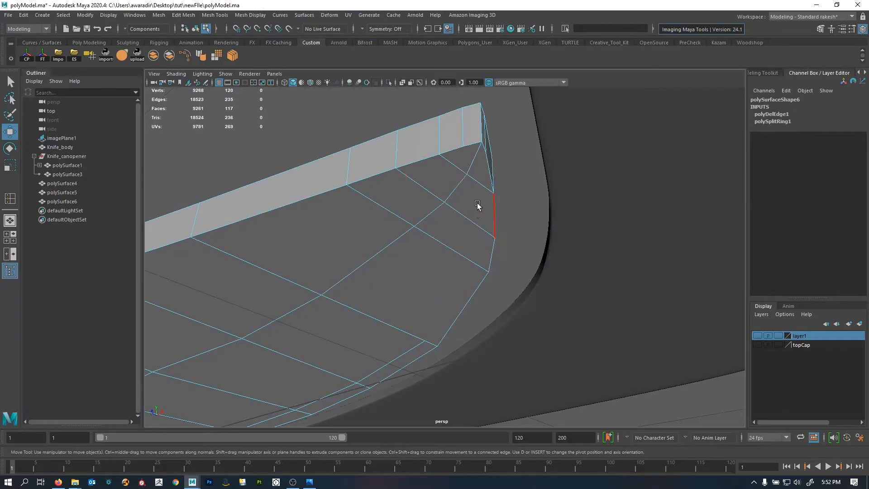
- Switch the blade mesh back to object mode and isolate it in the perspective view
mouse_move(475, 203)
alt+mouse_down()
mouse_move(435, 329)
mouse_move(429, 258)
mouse_move(466, 199)
alt+mouse_up()
key(F8)
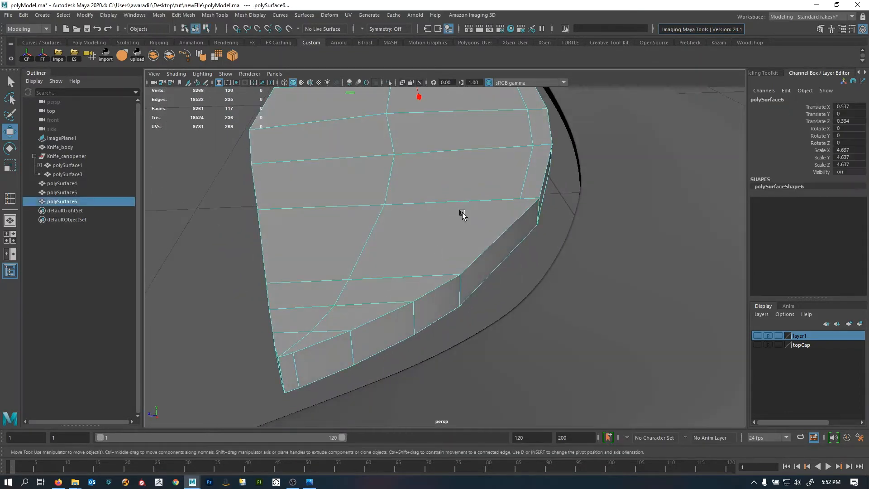
alt+drag(402, 277, 423, 239)
click(388, 82)
alt+drag(398, 190, 476, 289)
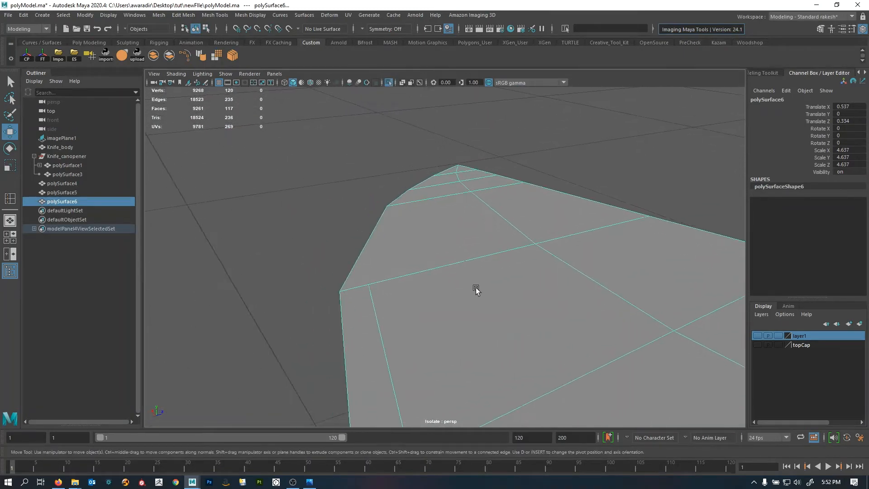
- Multi-Cut new edges across the blade's top side from the open end of the edge loop toward the tip
shift+right_drag(468, 222, 421, 197)
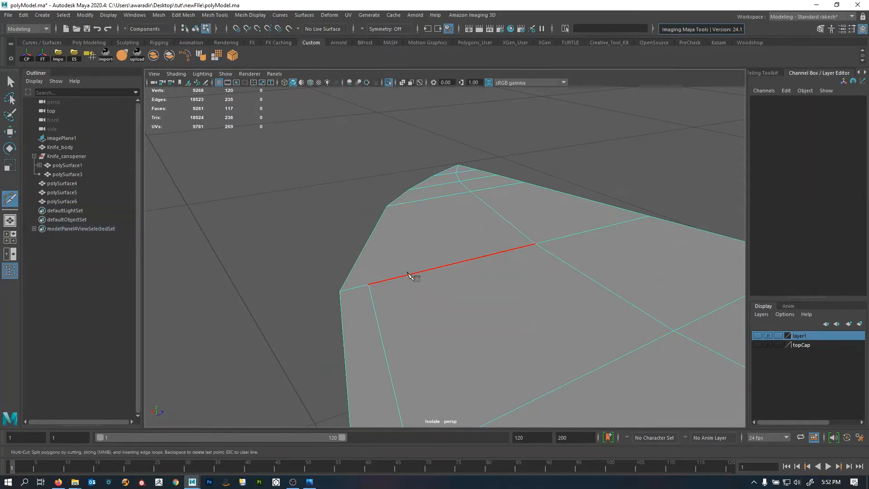
alt+drag(267, 308, 549, 267)
click(334, 190)
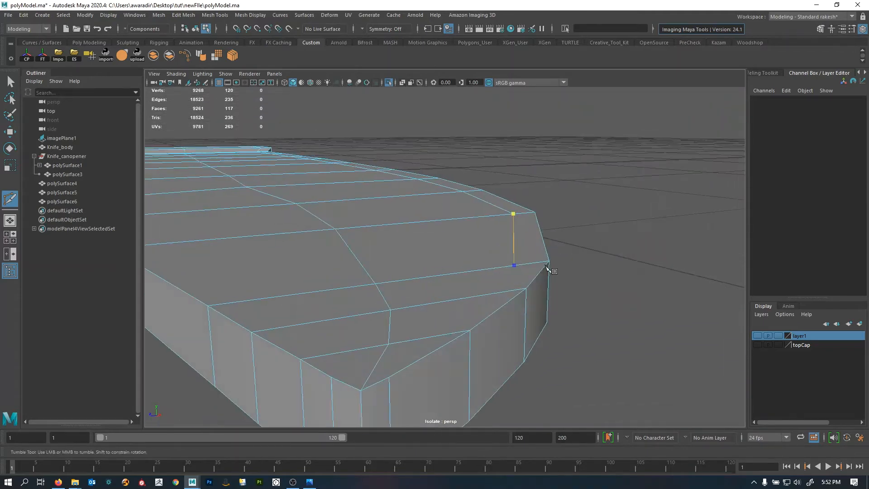
alt+middle_drag(549, 268, 491, 275)
alt+drag(490, 275, 508, 300)
alt+middle_drag(508, 300, 488, 249)
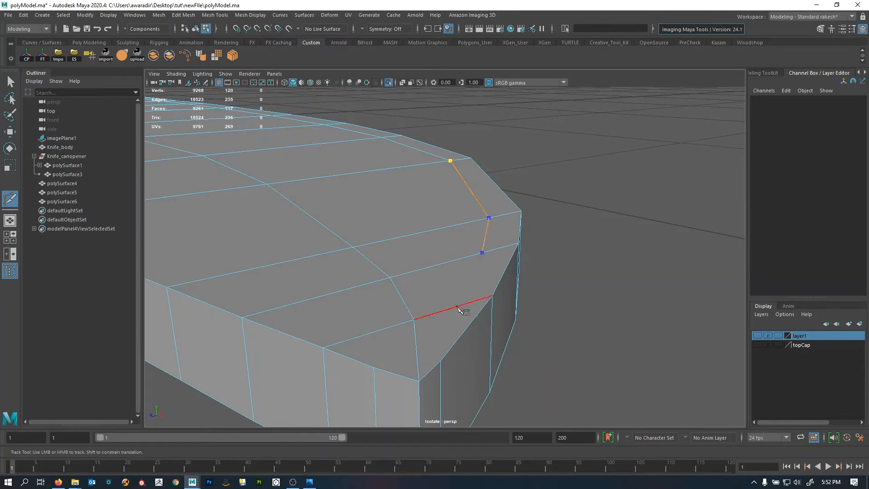
click(443, 310)
alt+drag(463, 335, 523, 309)
right_click(490, 289)
- Multi-Cut new edges across the blade's underside from the tip to the open end of the edge loop
alt+drag(487, 285, 481, 309)
mouse_move(481, 308)
alt+middle_down()
mouse_move(484, 243)
mouse_move(477, 276)
alt+middle_up()
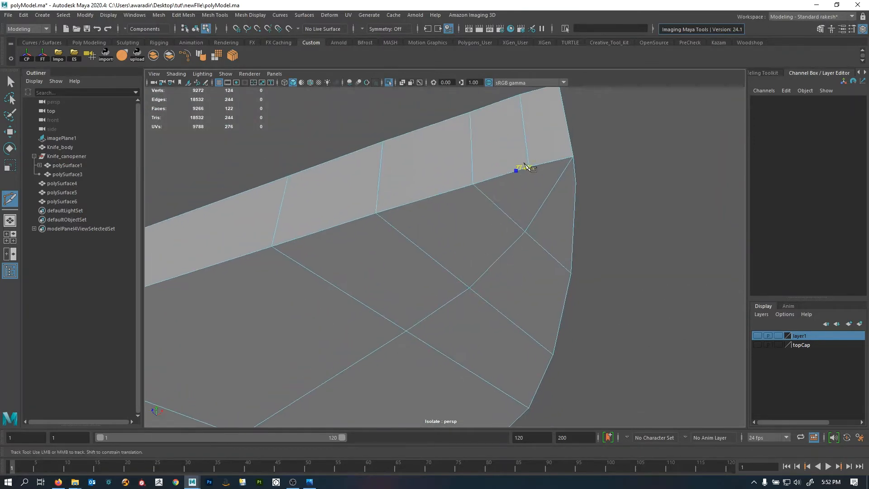
click(527, 166)
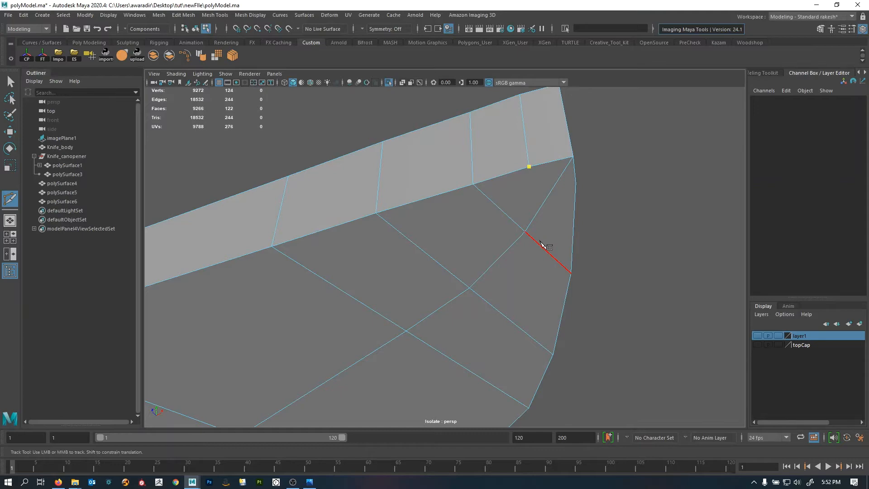
alt+right_drag(548, 241, 464, 246)
alt+drag(465, 245, 439, 318)
alt+middle_drag(438, 317, 453, 293)
alt+drag(452, 293, 459, 336)
alt+drag(469, 268, 462, 294)
scroll(462, 291, up, 2)
alt+drag(466, 330, 489, 234)
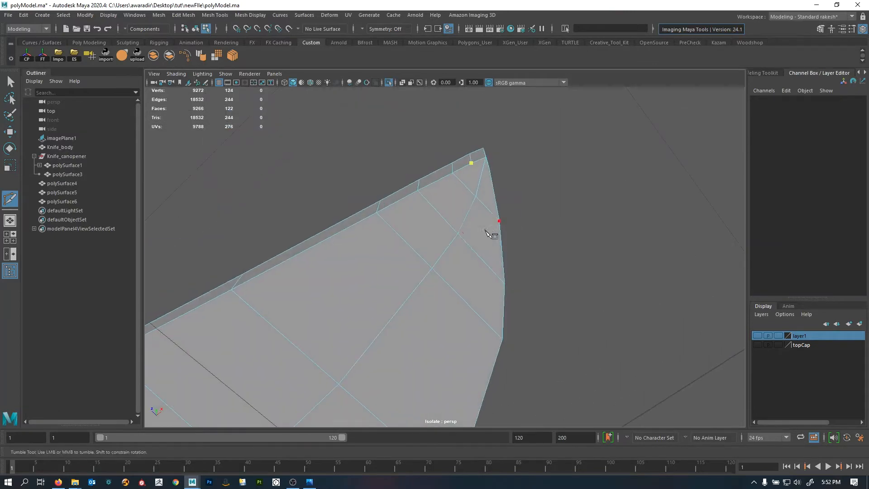
click(479, 204)
alt+drag(478, 291, 372, 300)
alt+middle_drag(372, 301, 256, 327)
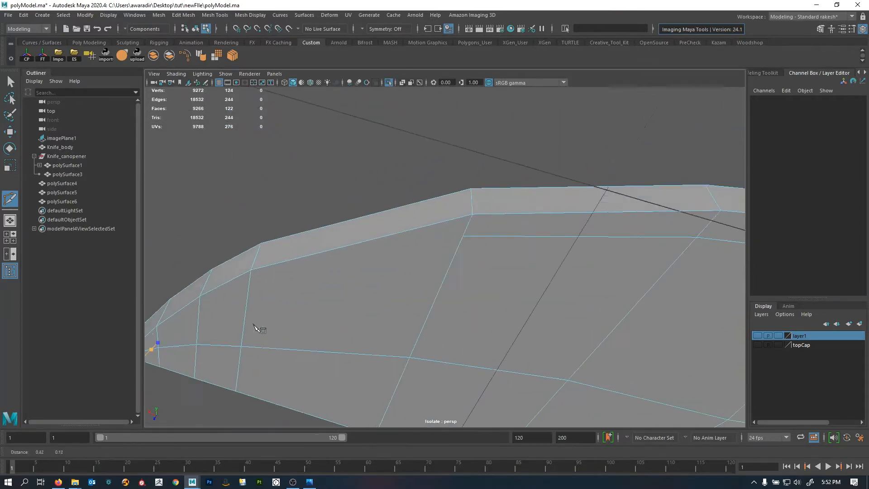
scroll(471, 286, down, 1)
alt+middle_drag(472, 286, 557, 259)
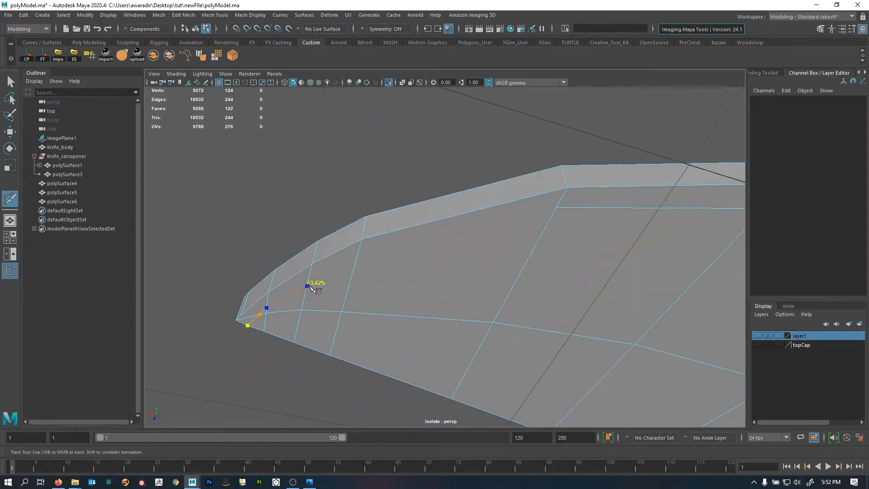
click(356, 258)
key(Return)
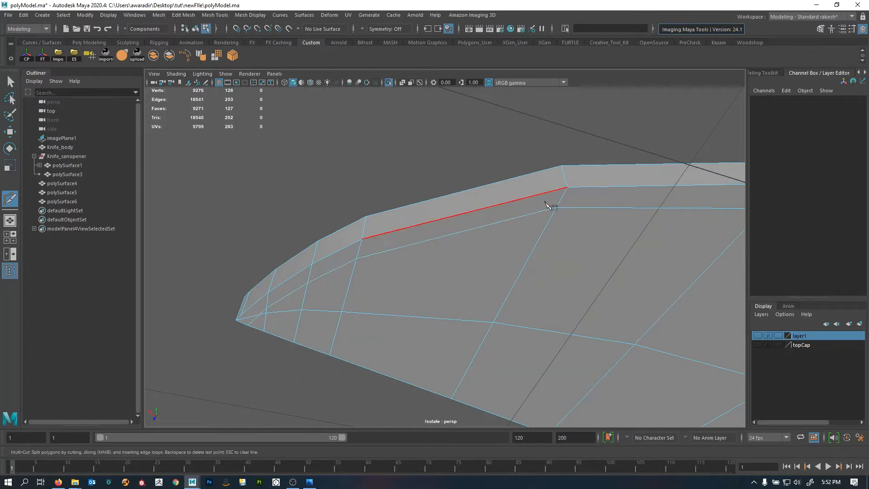
- Snap the underside cut vertex nearest the start of the tip curve to its top-side counterpart along Z and X in the top view
key(w)
click(360, 258)
key(space)
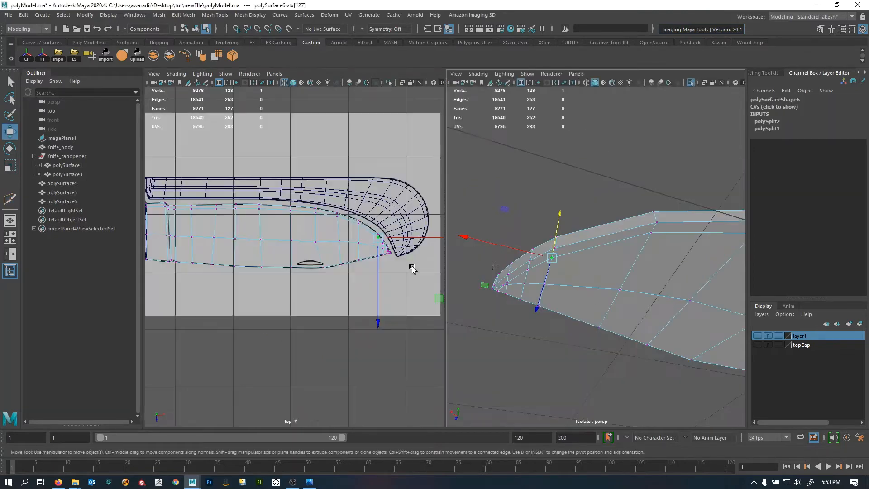
alt+drag(577, 263, 566, 311)
key(space)
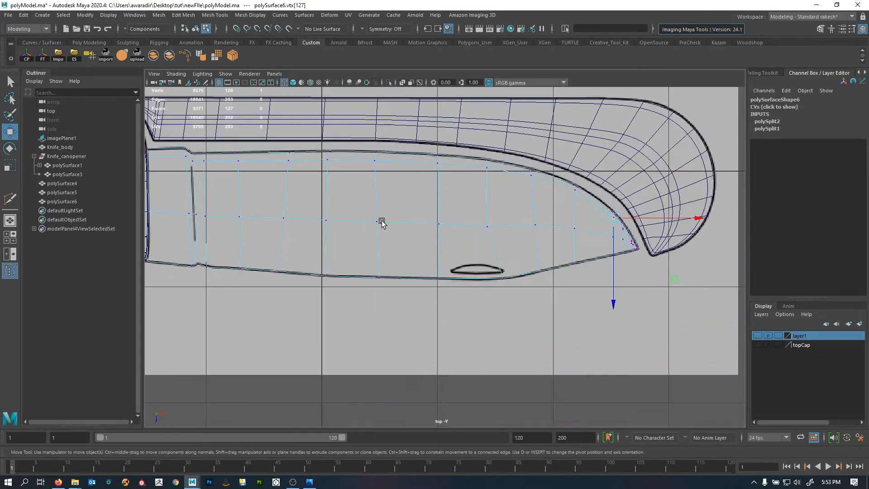
alt+right_drag(455, 216, 701, 297)
alt+middle_drag(701, 297, 398, 347)
alt+right_drag(398, 347, 414, 266)
alt+middle_drag(413, 266, 406, 301)
alt+right_drag(406, 301, 749, 337)
alt+middle_drag(528, 287, 475, 316)
alt+right_drag(475, 315, 742, 351)
alt+middle_drag(542, 350, 469, 305)
alt+right_drag(469, 304, 556, 312)
alt+right_drag(401, 318, 511, 321)
alt+right_drag(363, 278, 497, 314)
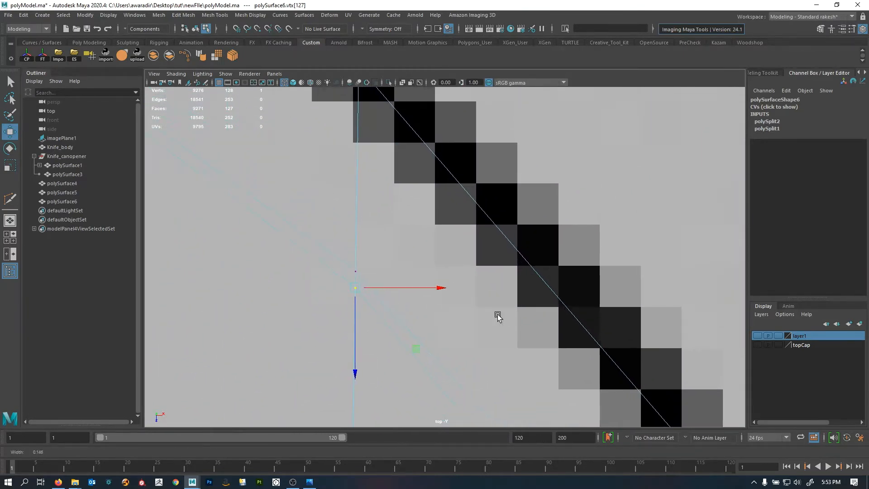
alt+middle_drag(351, 350, 426, 350)
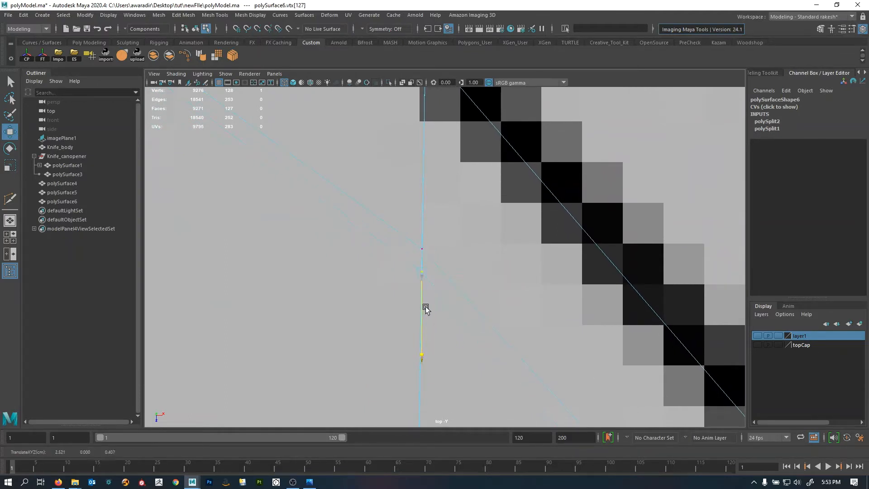
middle_drag(423, 250, 425, 246)
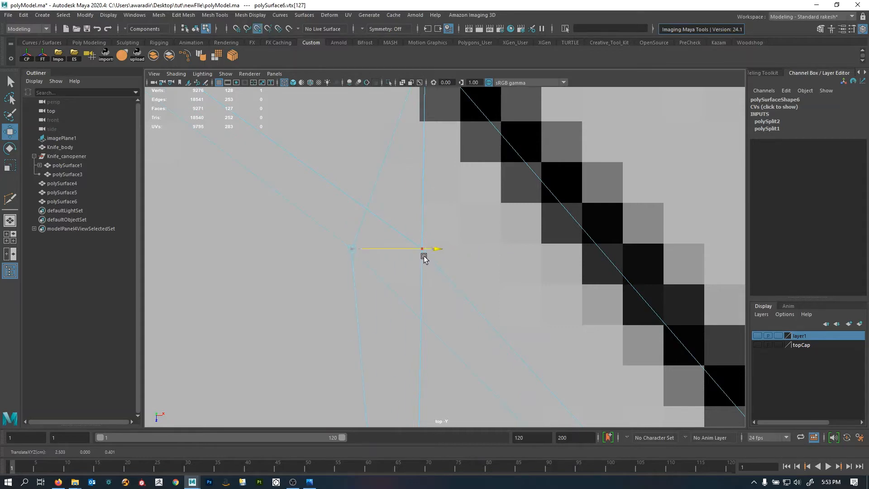
- Select the next underside loop vertex away from the tip and move it along Z and X near its top-side counterpart
key(space)
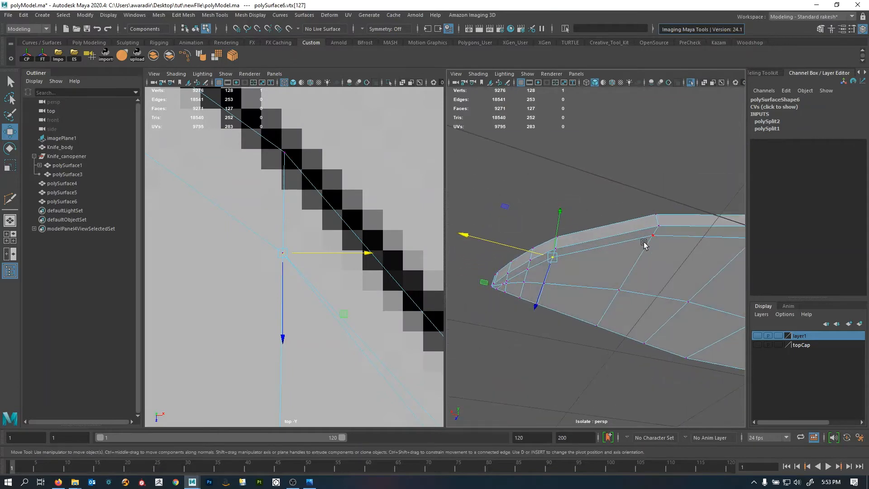
click(652, 240)
alt+right_drag(656, 252, 573, 282)
alt+right_drag(430, 291, 289, 253)
alt+middle_drag(289, 253, 325, 299)
alt+right_drag(325, 299, 452, 337)
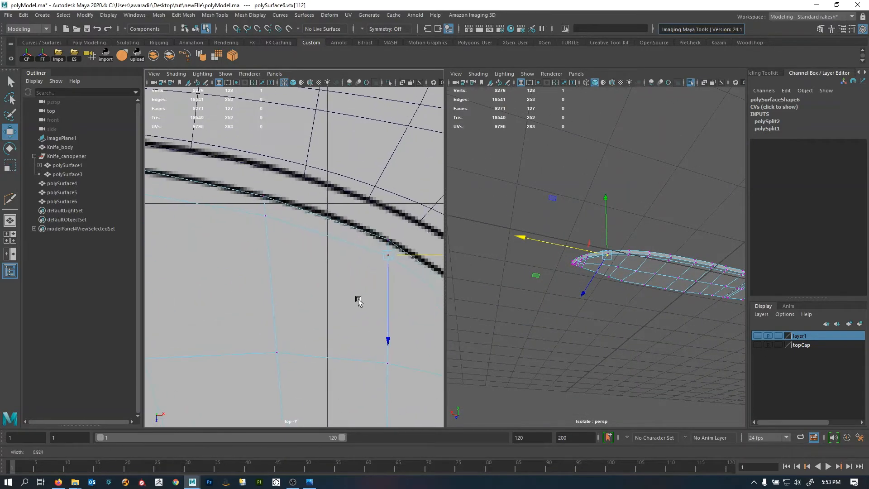
alt+middle_drag(359, 302, 247, 303)
alt+right_drag(247, 302, 414, 331)
alt+middle_drag(340, 314, 365, 318)
alt+right_drag(290, 297, 352, 303)
alt+middle_drag(368, 261, 330, 260)
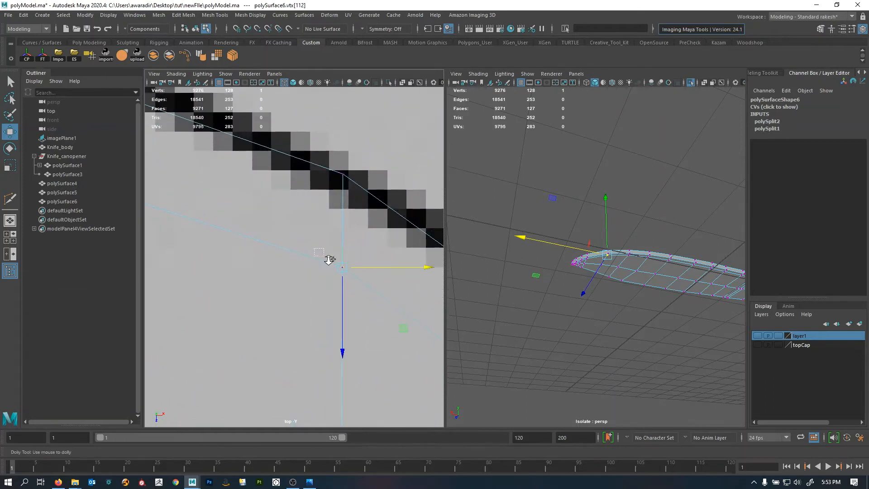
alt+right_drag(330, 260, 365, 273)
alt+middle_drag(325, 299, 339, 318)
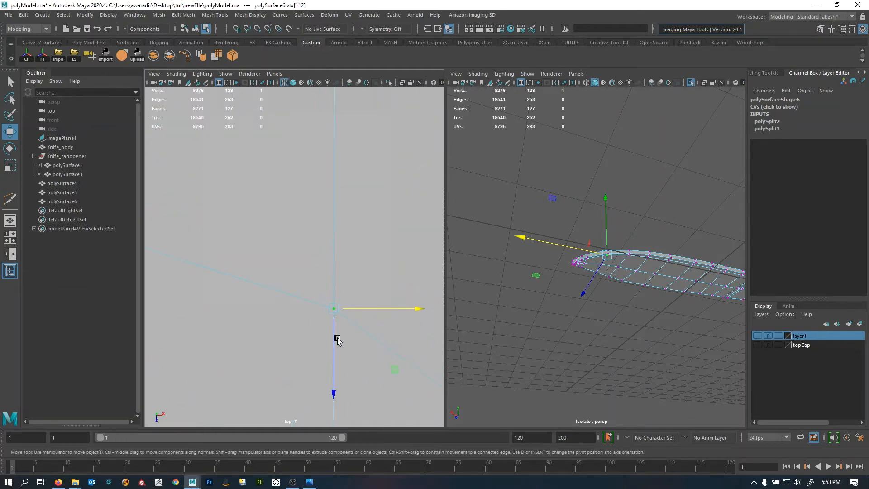
drag(337, 340, 333, 345)
alt+middle_drag(350, 282, 353, 234)
drag(380, 282, 361, 291)
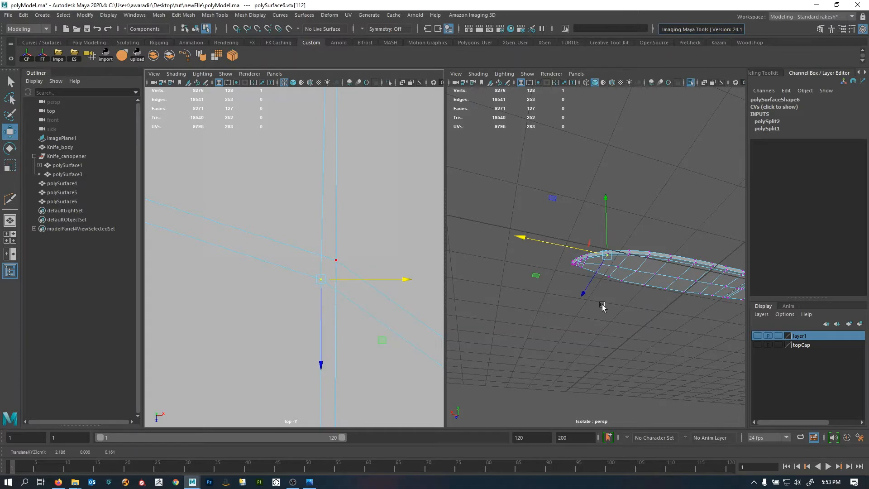
- Try snapping the selected vertex freely onto its top-side counterpart, and undo the snap
alt+right_drag(603, 307, 681, 288)
alt+right_drag(611, 286, 632, 324)
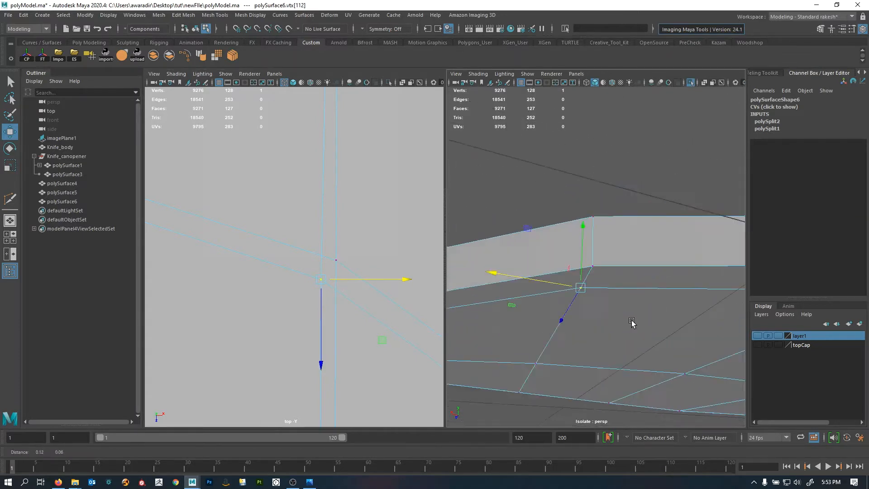
alt+drag(632, 324, 550, 318)
key(v)
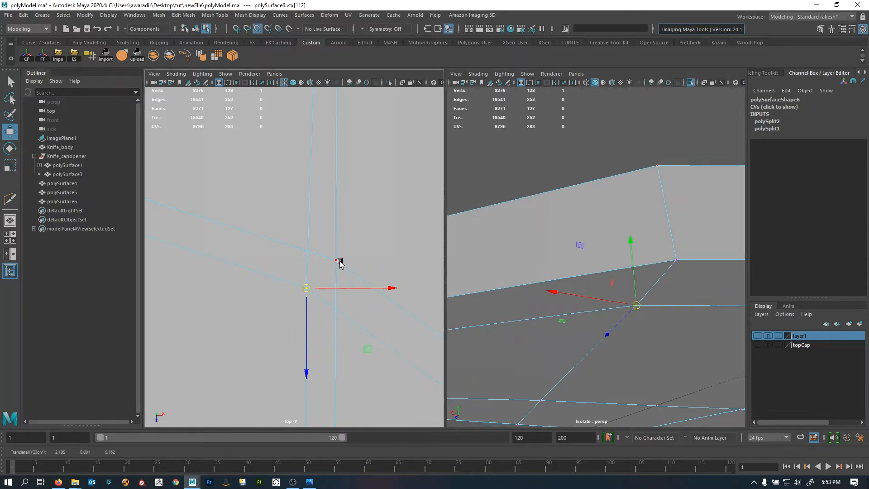
middle_click(337, 263)
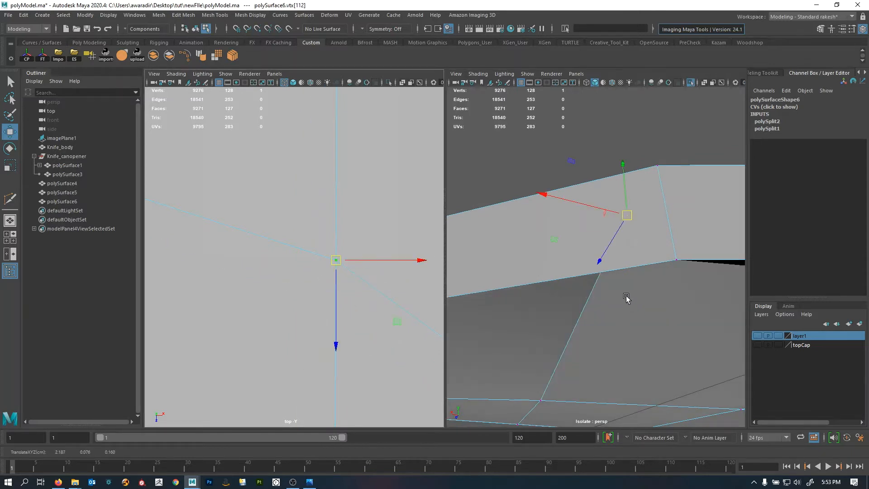
alt+drag(626, 297, 626, 273)
key(ctrl+z)
- Snap the selected underside vertex to its top-side counterpart one axis at a time, along Z and along X
alt+right_drag(626, 274, 601, 273)
alt+right_drag(323, 303, 333, 304)
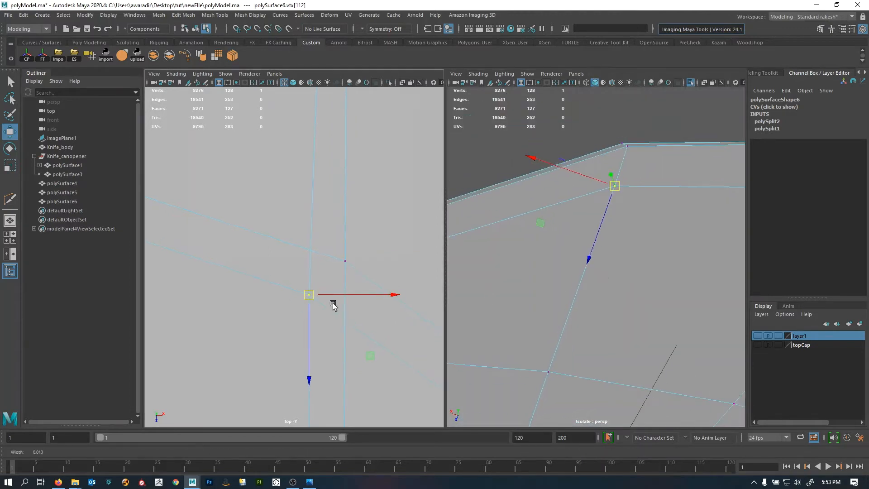
drag(310, 320, 310, 331)
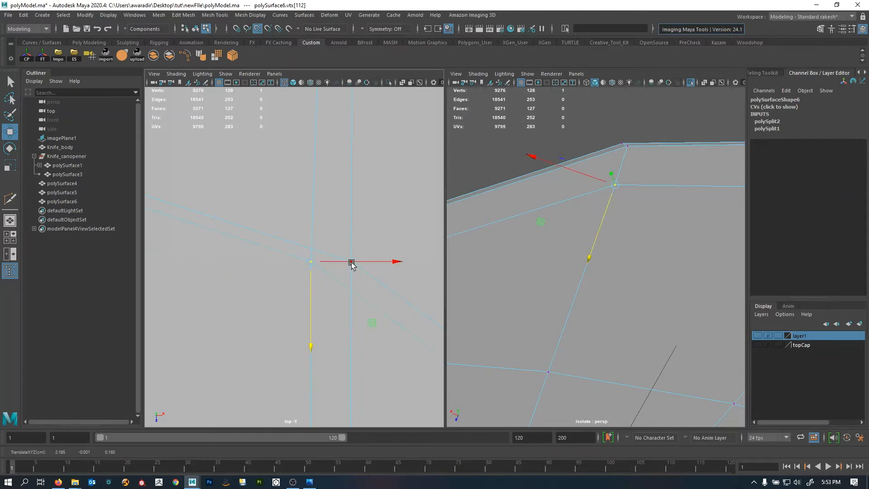
drag(384, 263, 353, 267)
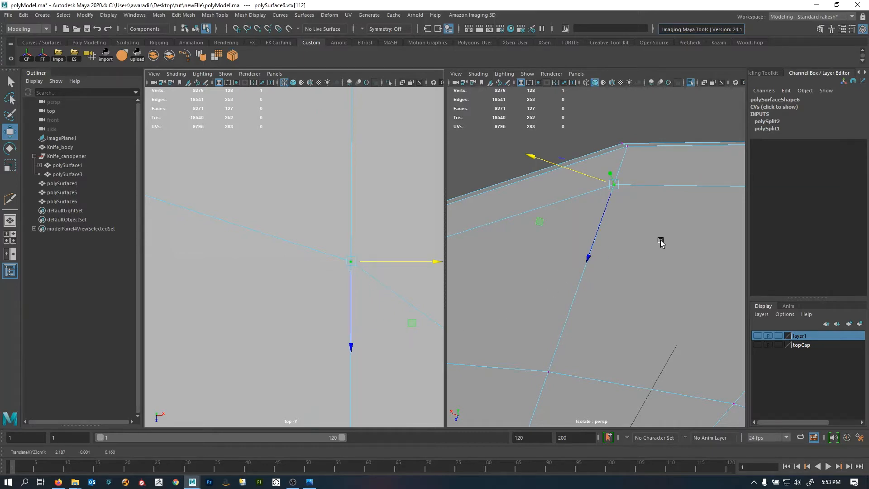
- Switch the blade mesh back to object mode and examine how the new cuts meet around the tip
key(f)
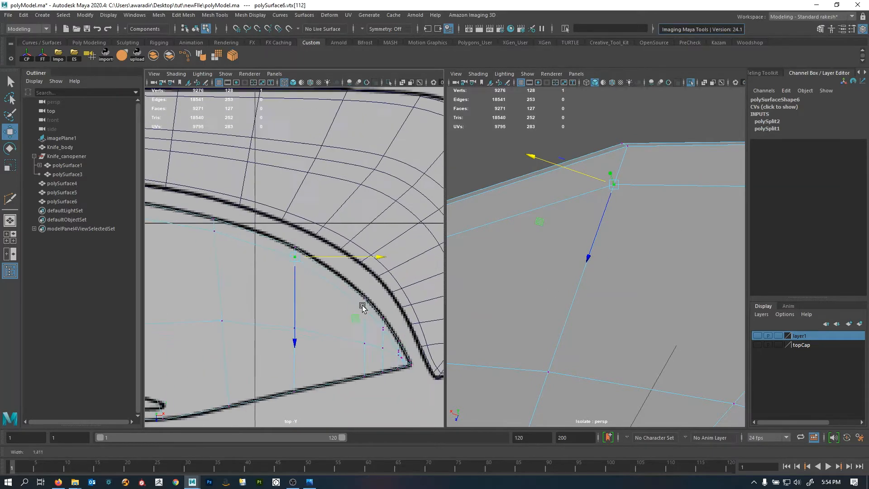
key(space)
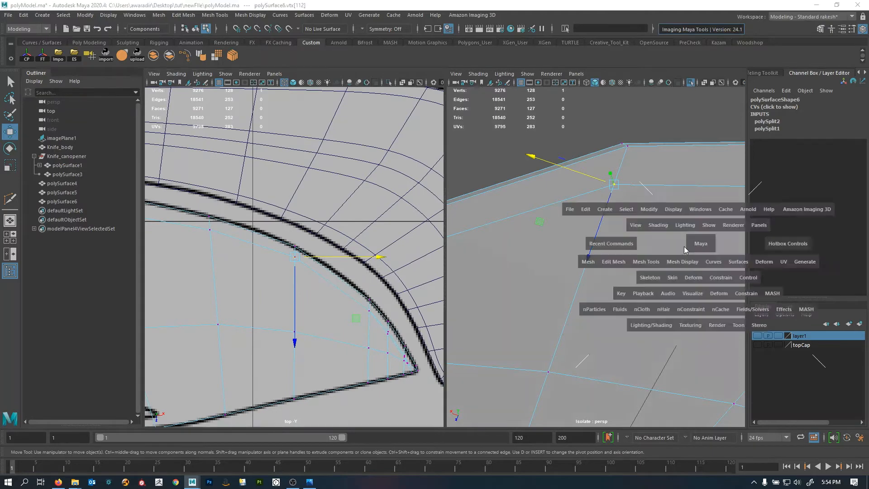
mouse_move(464, 265)
alt+mouse_down()
mouse_move(459, 283)
mouse_move(482, 155)
mouse_move(415, 300)
mouse_move(470, 249)
mouse_move(457, 242)
mouse_move(454, 260)
alt+mouse_up()
key(F8)
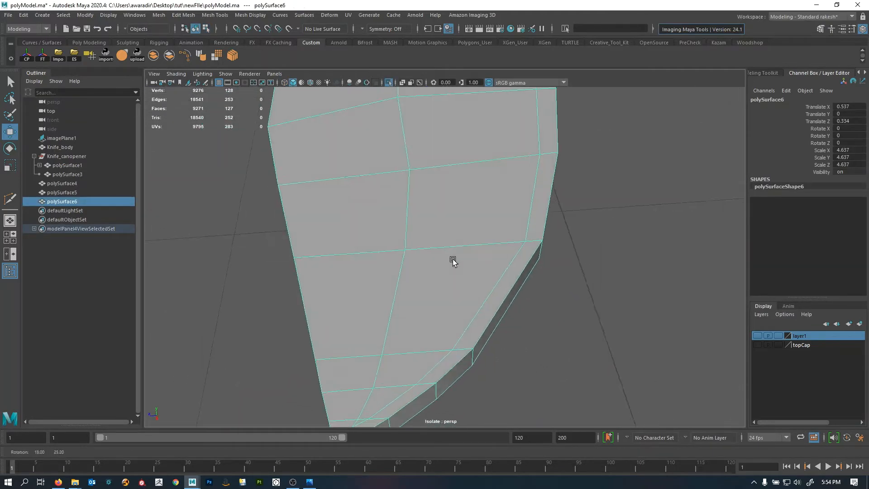
alt+middle_drag(454, 260, 487, 272)
alt+drag(486, 271, 553, 277)
mouse_move(552, 277)
alt+middle_down()
mouse_move(544, 297)
mouse_move(552, 287)
alt+middle_up()
alt+drag(498, 303, 528, 277)
alt+drag(421, 282, 539, 235)
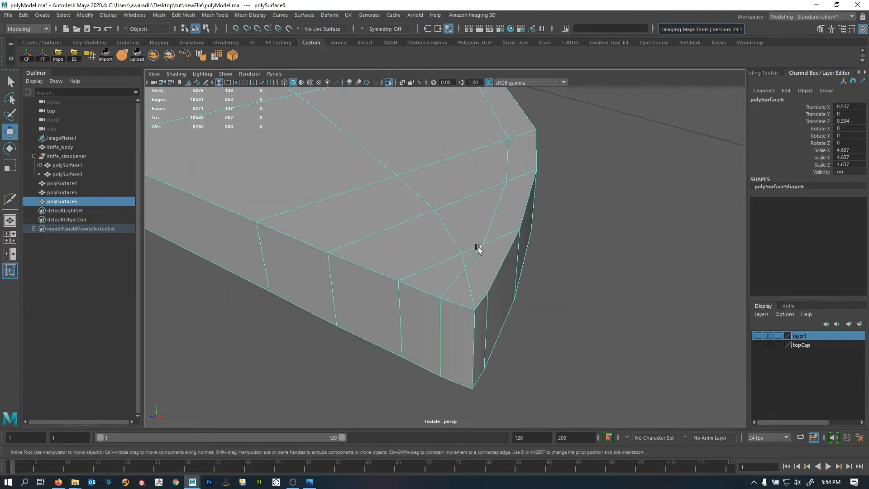
mouse_move(490, 267)
alt+mouse_down()
mouse_move(348, 271)
mouse_move(502, 272)
alt+mouse_up()
alt+middle_drag(502, 272, 391, 262)
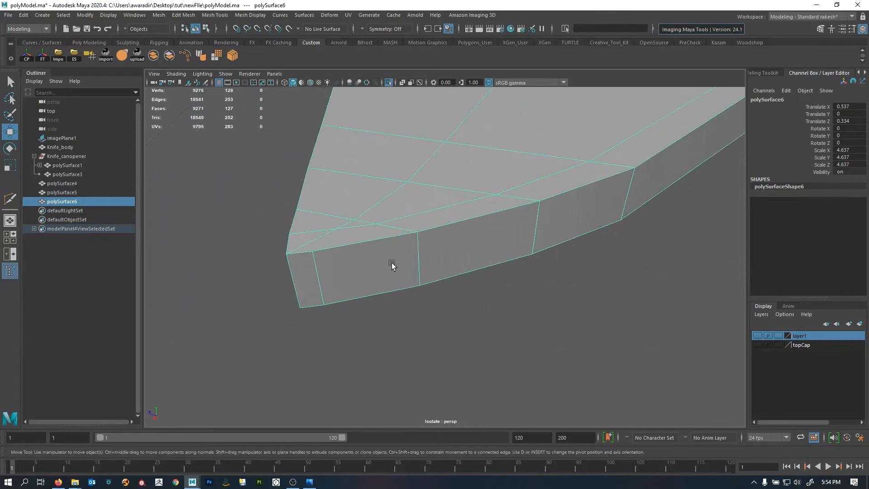
scroll(389, 260, up, 2)
- Merge the three vertices of the small triangle beside the blade's tip on the top side into one at their center
click(356, 222)
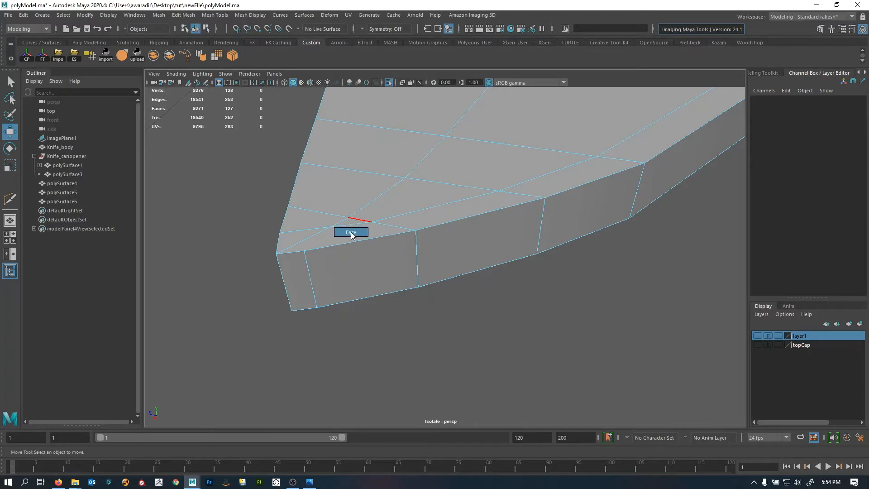
right_drag(351, 232, 351, 232)
click(397, 201)
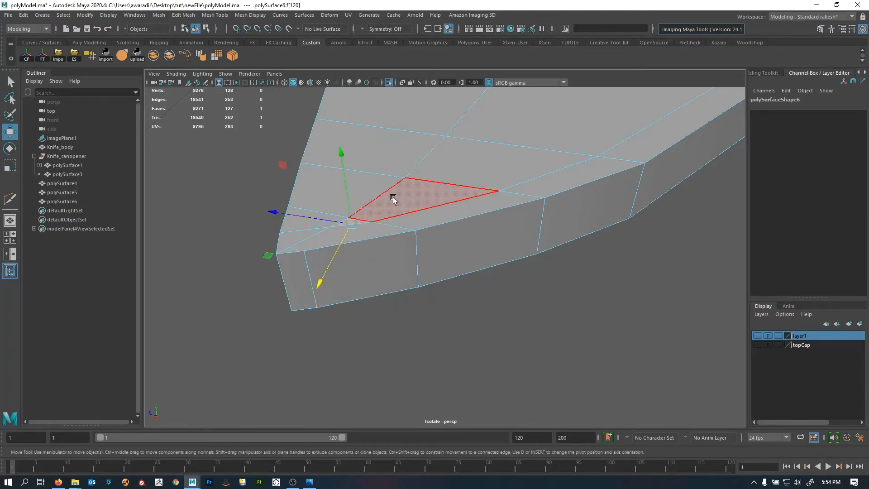
shift+right_drag(398, 203, 407, 105)
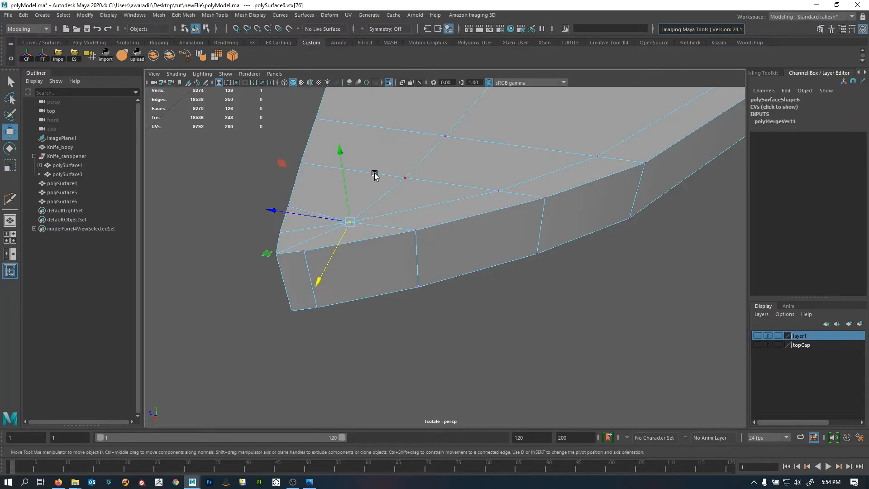
click(185, 15)
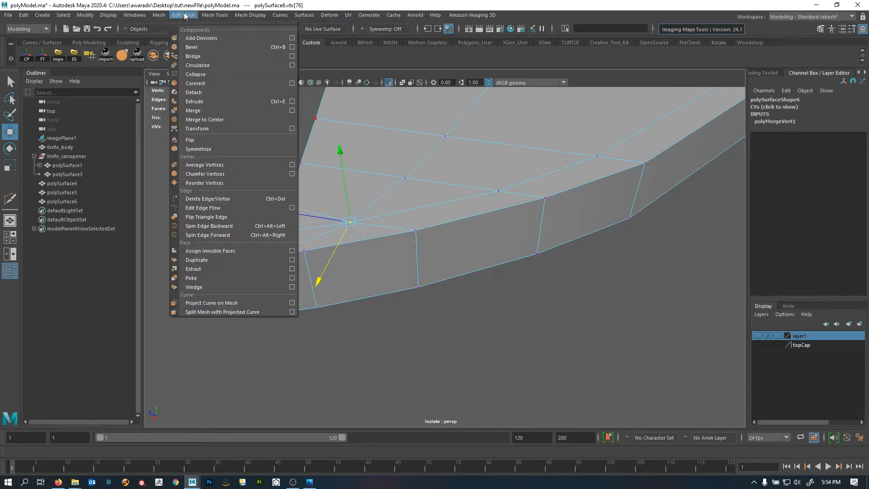
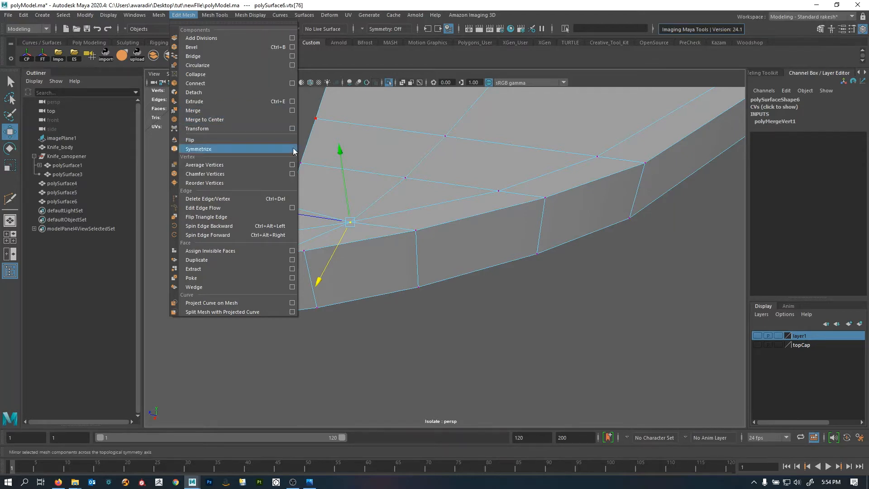
click(412, 176)
- Merge the small triangular face beside the blade's tip on the underside into a single vertex at its center
alt+middle_drag(413, 178, 429, 175)
alt+drag(429, 177, 439, 179)
key(F11)
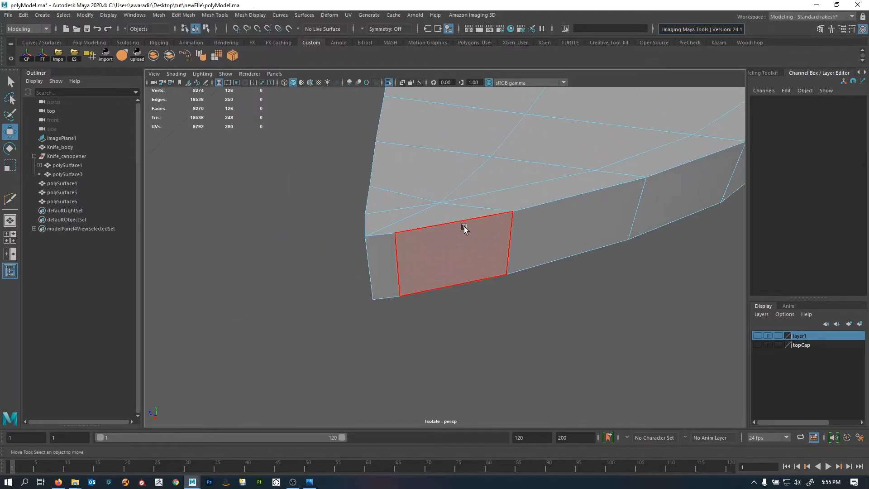
click(462, 227)
key(f)
scroll(418, 255, down, 8)
alt+drag(417, 254, 467, 234)
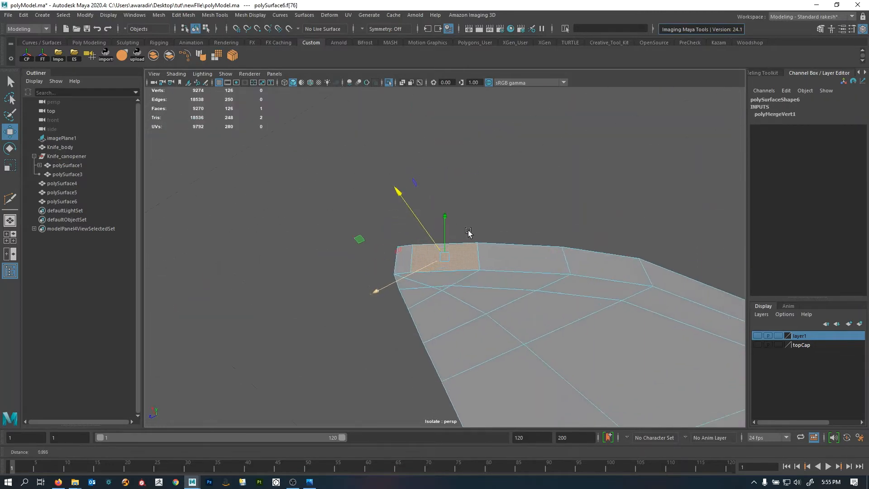
scroll(480, 236, up, 5)
scroll(489, 240, down, 3)
alt+middle_drag(482, 242, 470, 312)
scroll(442, 256, up, 3)
alt+middle_drag(442, 256, 508, 196)
scroll(444, 257, up, 2)
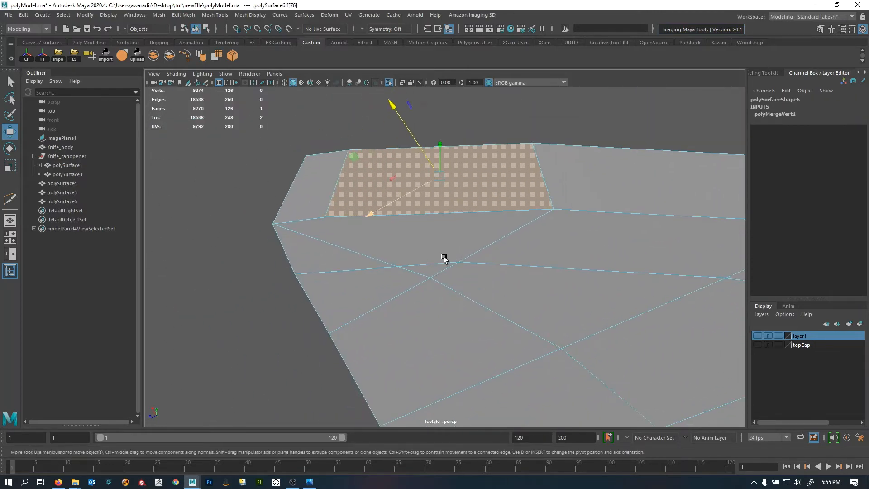
click(424, 267)
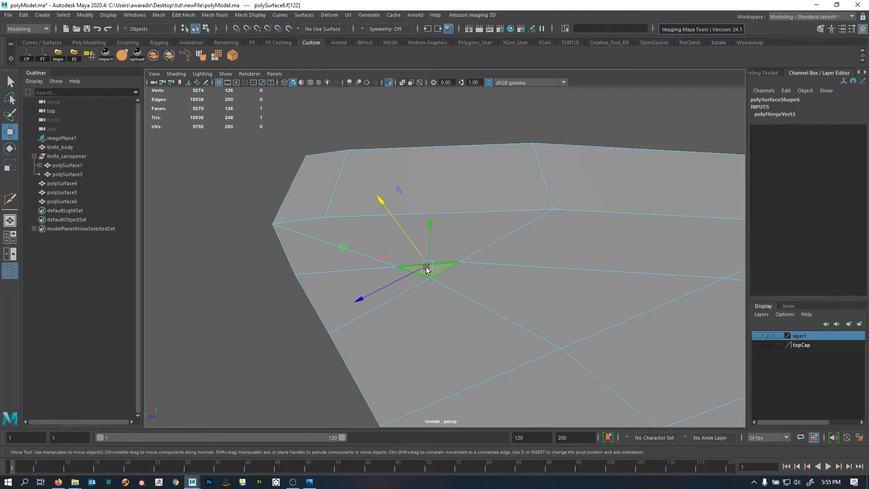
shift+right_click(475, 258)
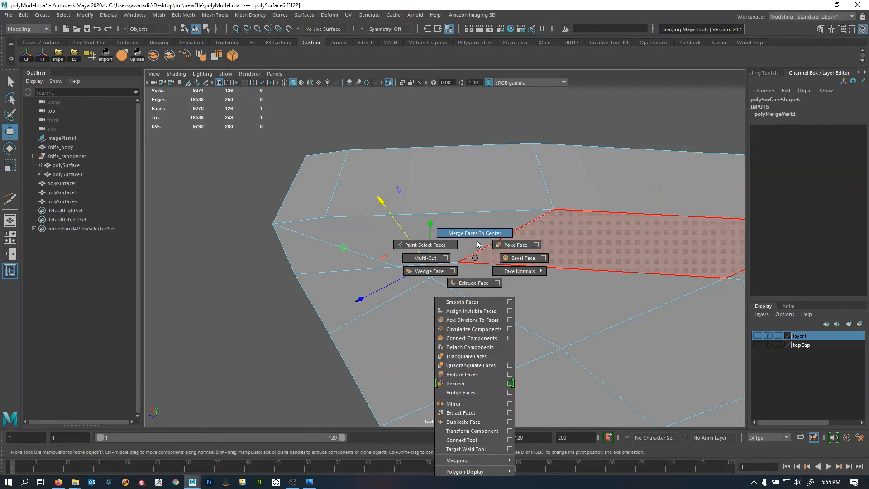
click(479, 220)
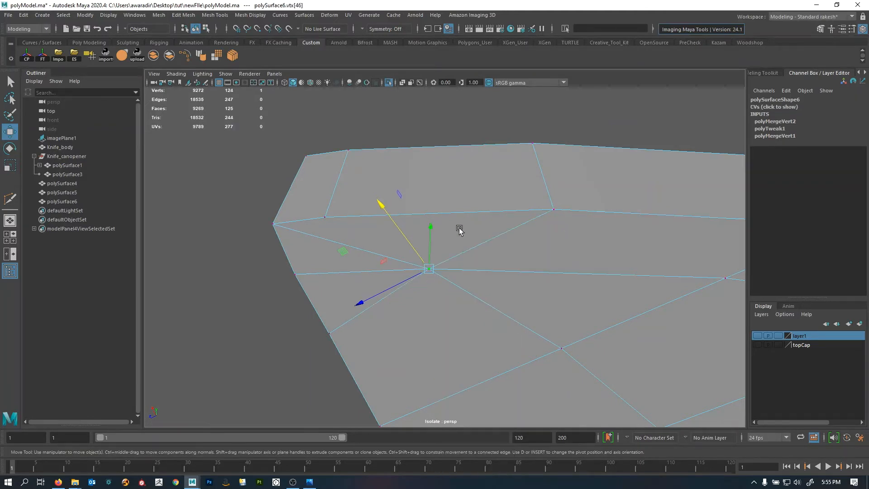
- Delete the diagonal edge running from the merged vertex to the tip corner on both sides of the blade
mouse_move(459, 239)
alt+mouse_down()
mouse_move(477, 294)
mouse_move(502, 322)
mouse_move(428, 268)
mouse_move(433, 343)
mouse_move(450, 283)
mouse_move(513, 261)
mouse_move(484, 289)
mouse_move(452, 273)
mouse_move(469, 250)
alt+mouse_up()
alt+drag(490, 285, 439, 291)
right_drag(421, 289, 443, 241)
click(408, 271)
key(f)
alt+right_drag(498, 254, 436, 277)
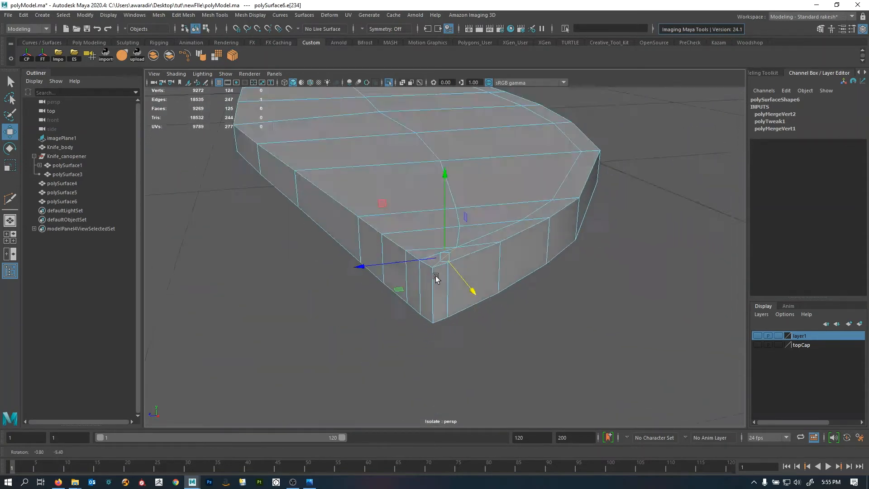
alt+drag(436, 277, 435, 222)
shift+right_drag(563, 202, 531, 213)
alt+drag(531, 213, 531, 275)
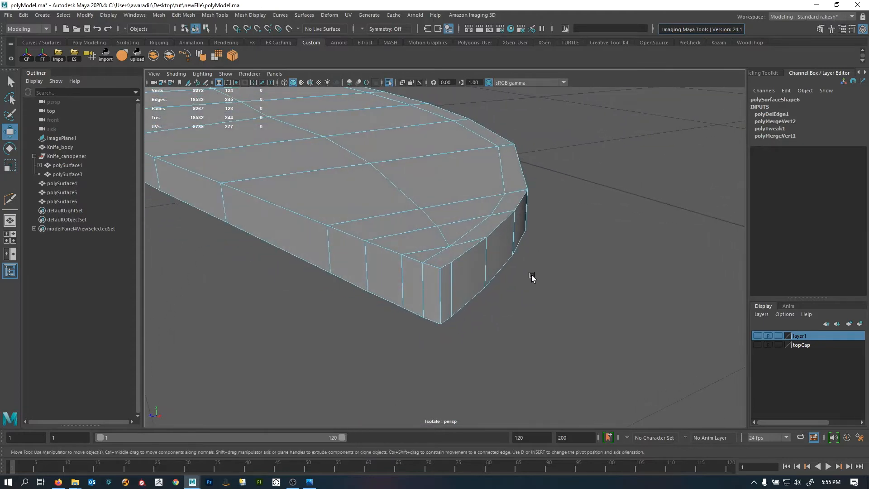
- Connect the inner vertex nearest the tip's merged vertex to the neighboring vertex on the blade's straight back, on both sides
alt+drag(448, 324, 529, 279)
mouse_move(425, 272)
alt+mouse_down()
mouse_move(403, 273)
mouse_move(424, 255)
alt+mouse_up()
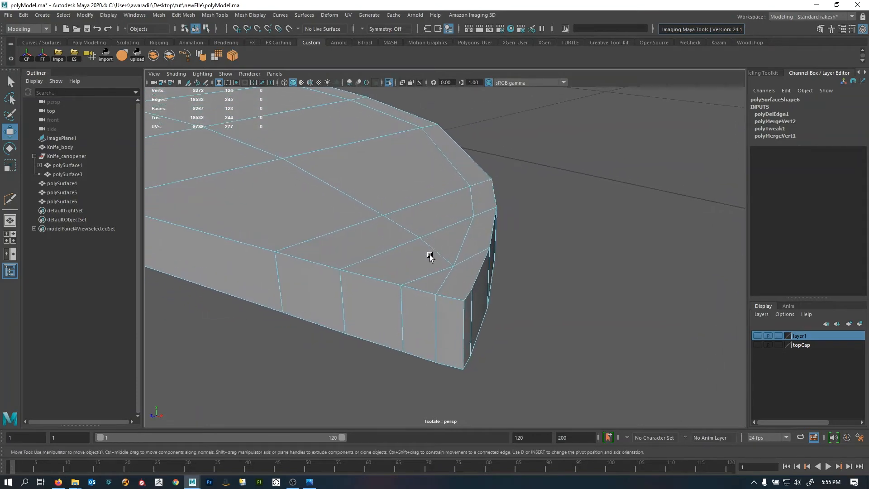
right_drag(428, 255, 444, 200)
right_drag(435, 238, 421, 241)
click(421, 240)
shift+click(404, 284)
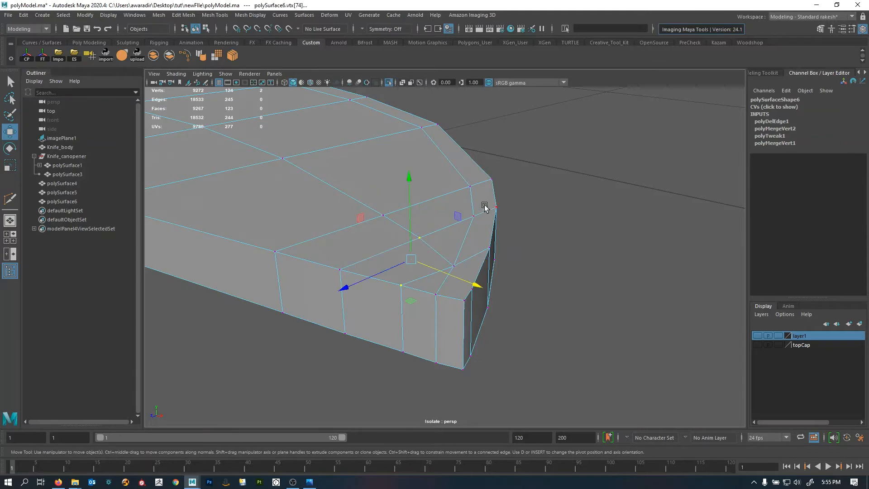
click(233, 56)
alt+drag(452, 310, 459, 248)
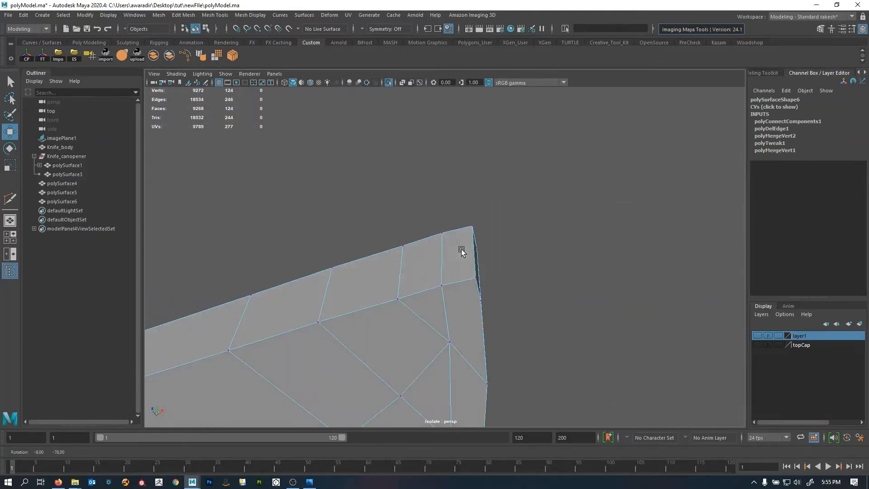
click(397, 299)
key(g)
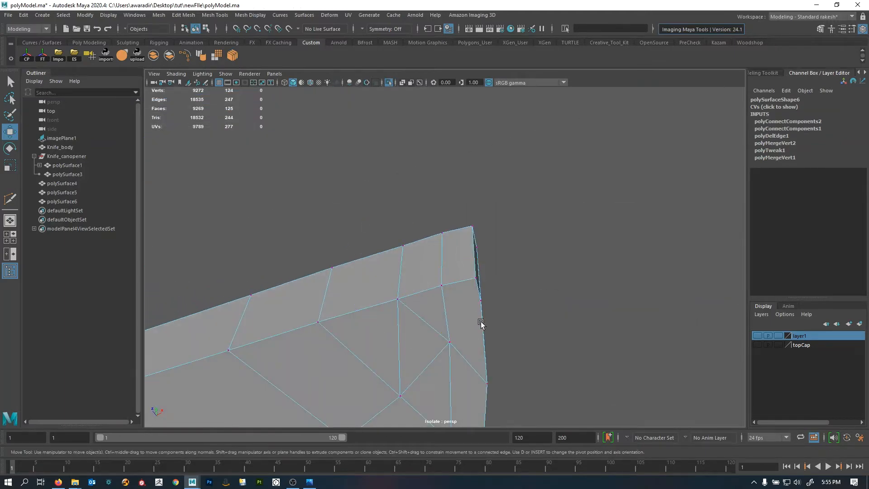
- Delete the edge joining the merged vertex to the adjacent inner vertex of the center line, on both sides
alt+drag(481, 324, 456, 256)
alt+drag(457, 254, 438, 258)
click(436, 257)
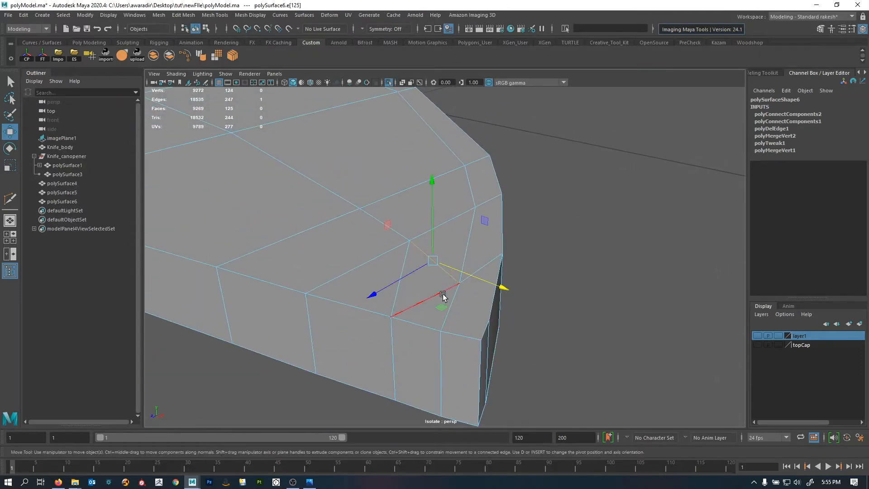
mouse_move(442, 297)
alt+mouse_down()
mouse_move(449, 238)
mouse_move(446, 291)
alt+mouse_up()
shift+right_drag(562, 172, 517, 204)
scroll(452, 266, down, 5)
alt+drag(448, 270, 448, 240)
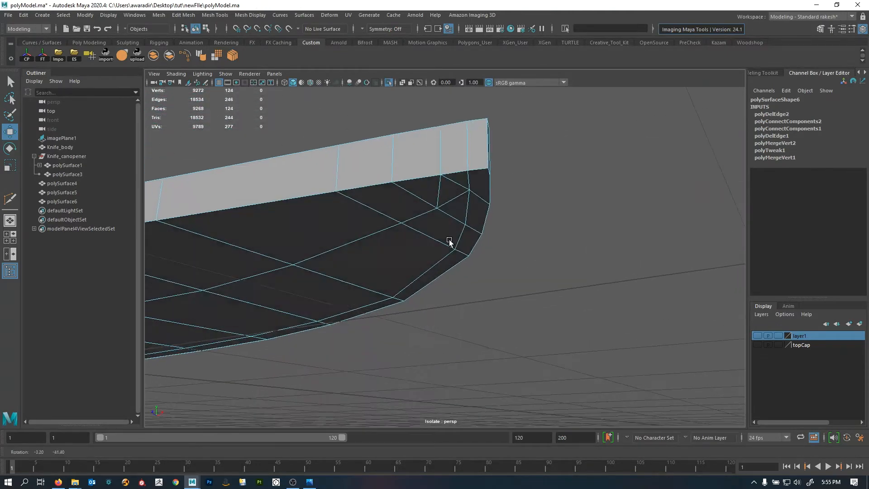
click(452, 201)
shift+right_drag(543, 171, 476, 229)
alt+drag(476, 228, 461, 210)
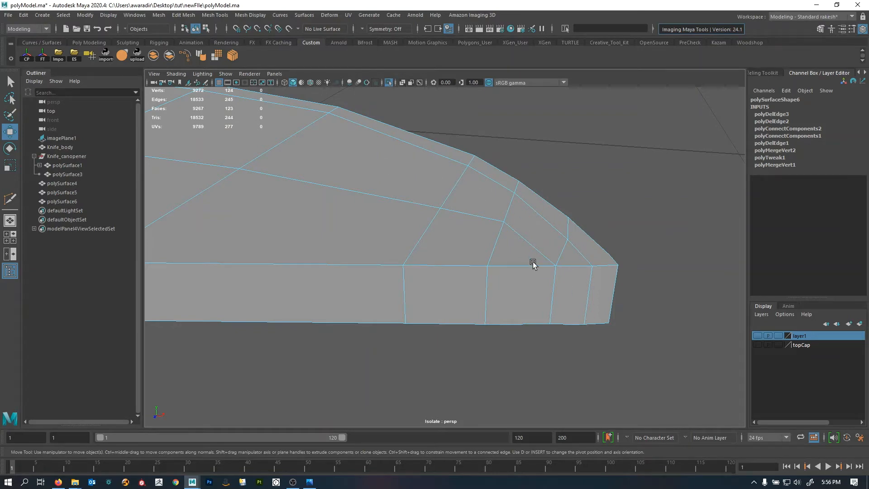
- Cut an edge with Multi-Cut from the last center-line vertex to the rim vertex on the curved side, on both blade faces
alt+drag(533, 265, 469, 267)
right_drag(470, 266, 438, 176)
click(438, 271)
click(459, 217)
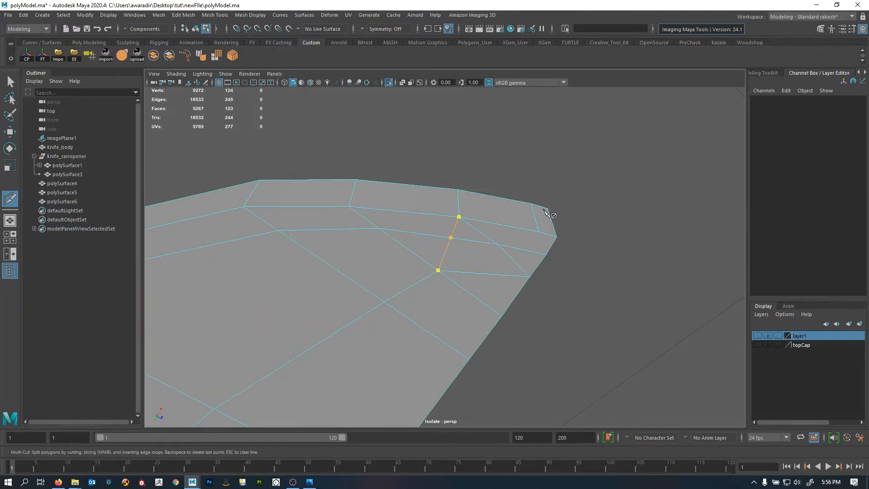
alt+drag(501, 204, 473, 290)
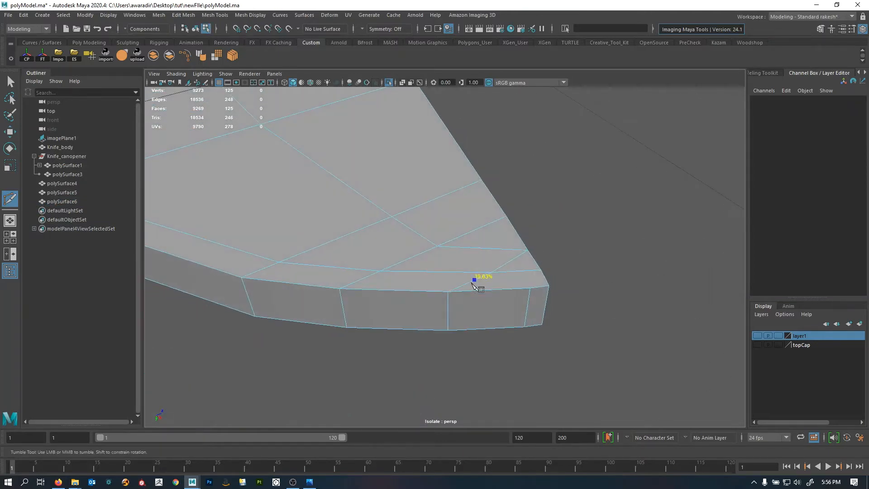
key(Return)
alt+drag(478, 234, 504, 365)
key(q)
- Delete the diagonal edges crossing from the curved rim to the straight back near the tip, on both sides
click(484, 217)
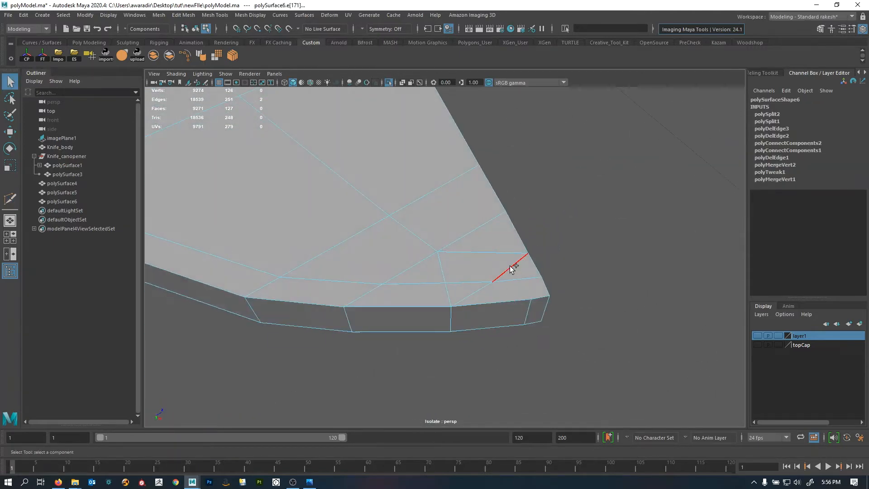
shift+right_drag(632, 175, 632, 195)
alt+drag(593, 234, 549, 262)
scroll(498, 266, up, 5)
alt+drag(449, 273, 346, 260)
scroll(347, 261, up, 3)
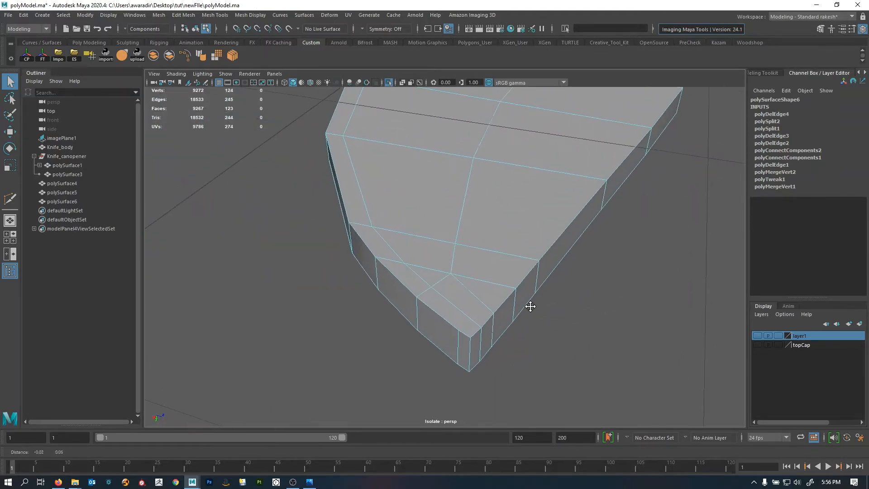
alt+drag(528, 303, 400, 223)
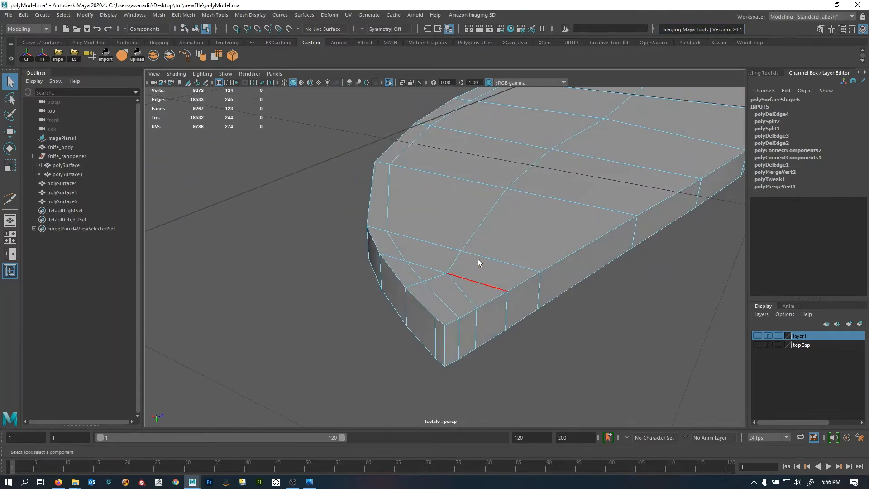
alt+drag(480, 262, 565, 257)
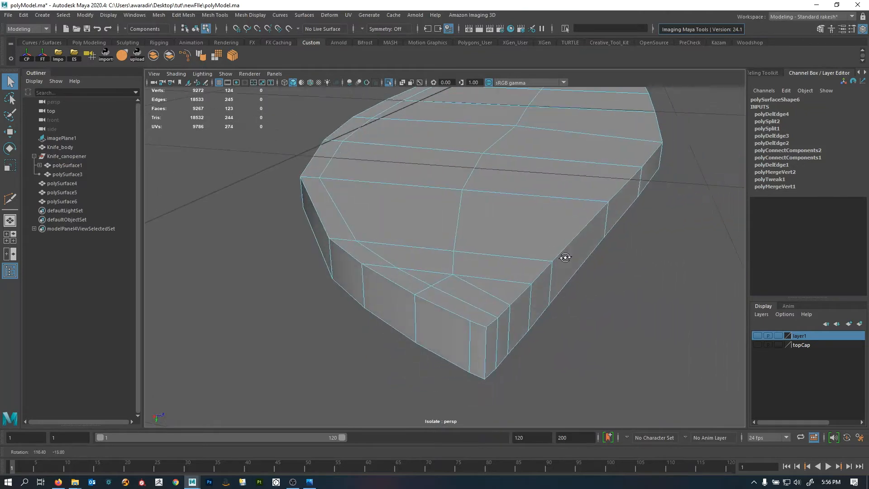
- Delete the short vertical edge right beside the tip corner on the curved side wall
alt+drag(376, 275, 499, 274)
click(507, 239)
shift+right_drag(589, 168, 549, 181)
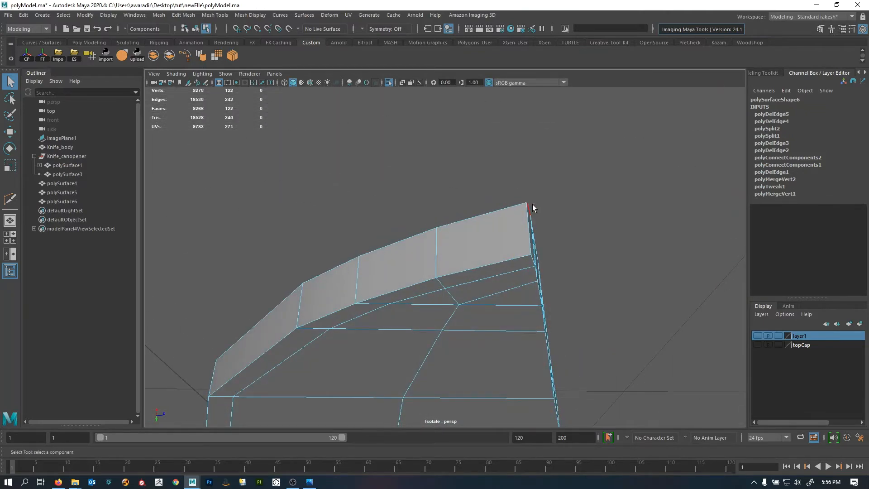
- Select the strip of side faces along the curved cutting edge, grow the selection by one ring and examine the tip's face flow
alt+drag(474, 225, 573, 263)
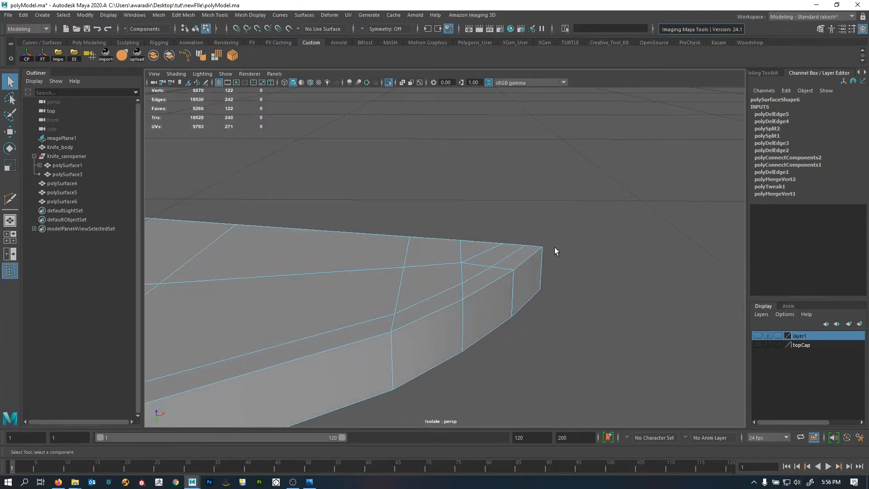
alt+drag(496, 299, 588, 235)
click(606, 256)
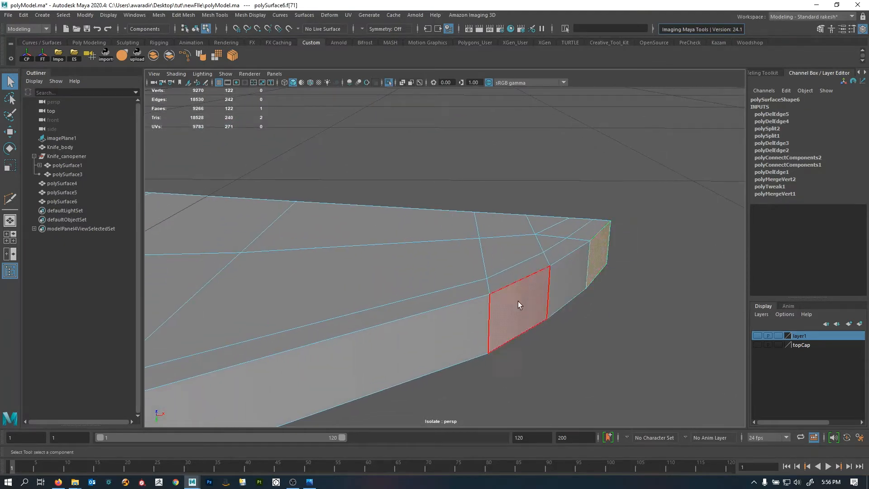
shift+double_click(425, 327)
key(shift+period)
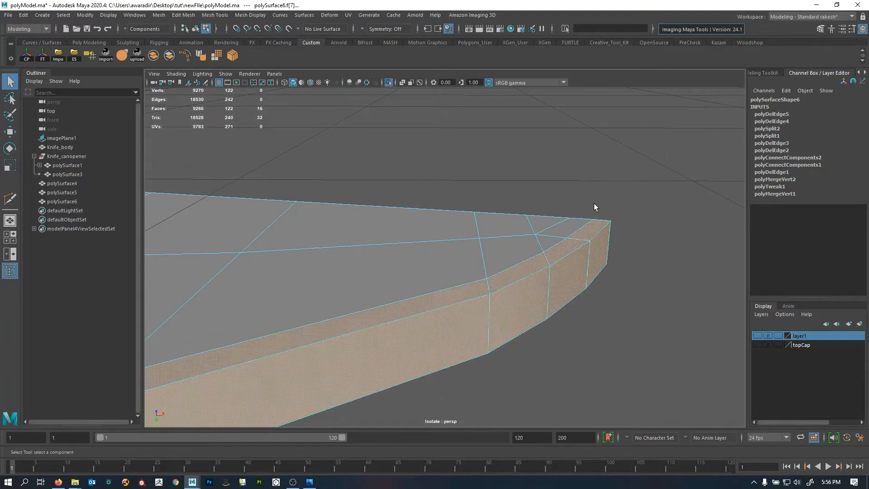
alt+drag(517, 275, 499, 271)
alt+drag(481, 271, 435, 297)
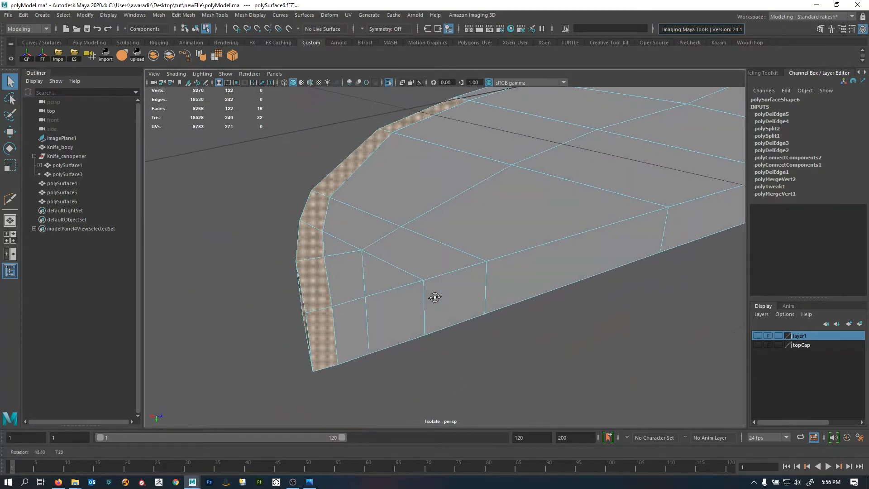
- Delete the edges running from the last center-line vertex across the straight back, including their underside counterpart
click(394, 267)
mouse_move(394, 267)
alt+mouse_down()
mouse_move(427, 259)
mouse_move(423, 229)
mouse_move(421, 292)
mouse_move(477, 277)
mouse_move(430, 277)
mouse_move(374, 297)
mouse_move(386, 277)
alt+mouse_up()
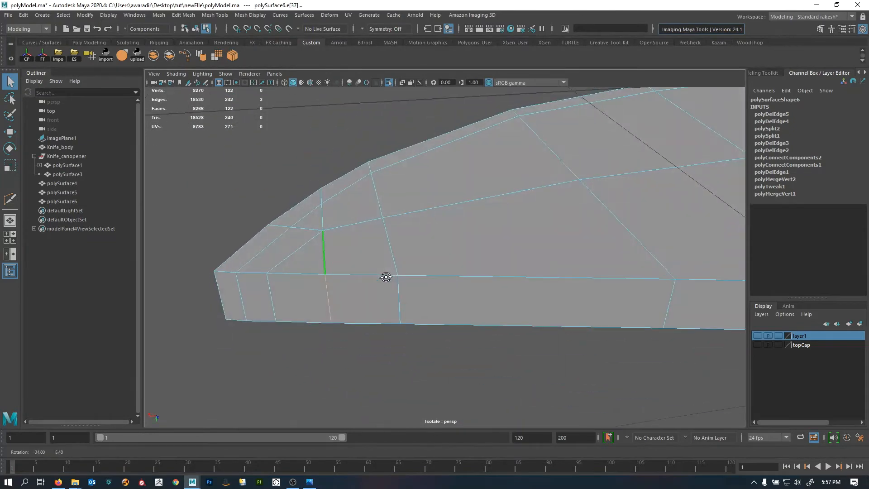
shift+right_drag(479, 205, 394, 255)
alt+drag(394, 254, 364, 252)
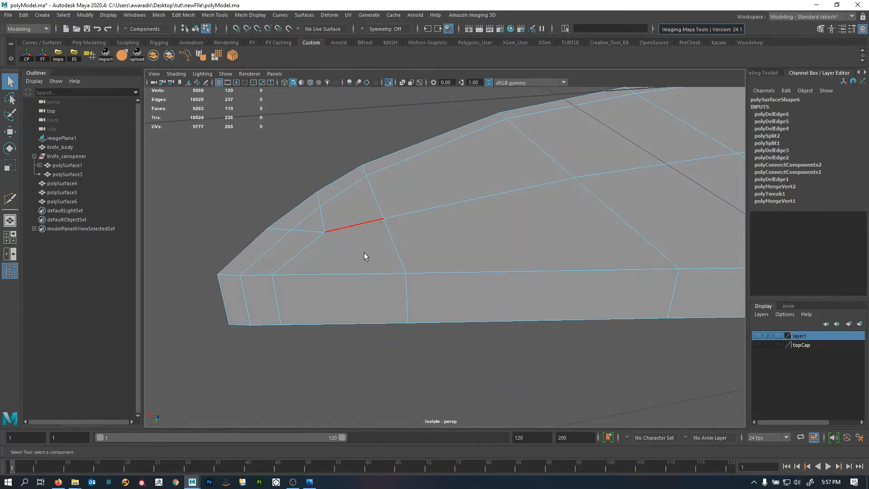
- Slide the vertical edge on the straight back near the tip farther from the tip with the Slide Edge Tool
click(360, 256)
alt+drag(404, 272, 468, 282)
click(399, 196)
alt+middle_drag(469, 282, 470, 269)
alt+drag(469, 269, 467, 247)
right_drag(428, 208, 428, 209)
click(428, 238)
alt+drag(428, 238, 444, 257)
alt+middle_drag(444, 260, 465, 243)
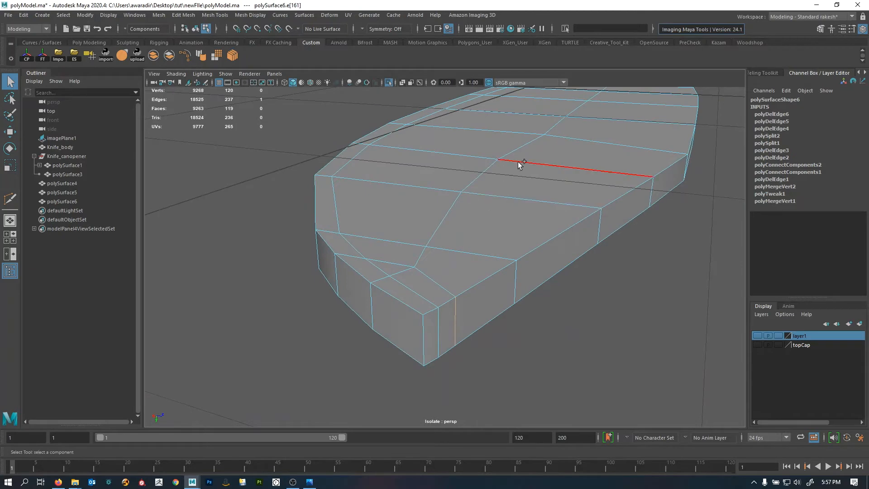
shift+right_drag(518, 163, 519, 167)
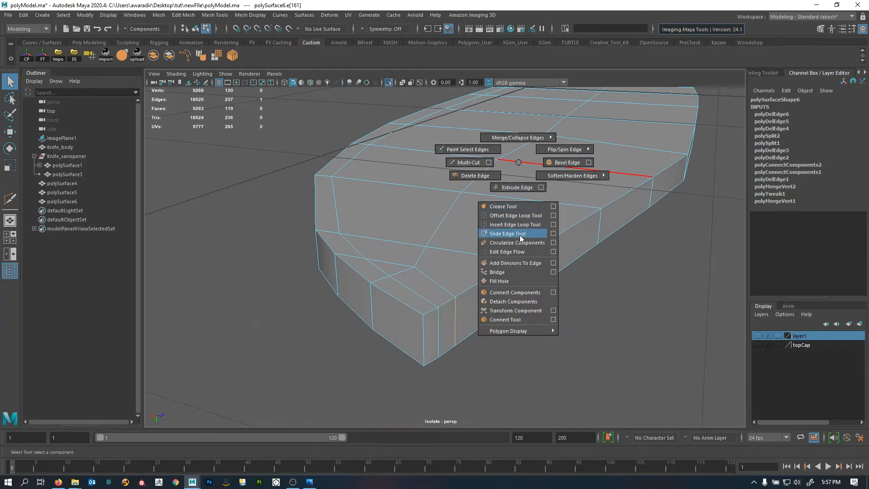
shift+right_drag(520, 236, 520, 236)
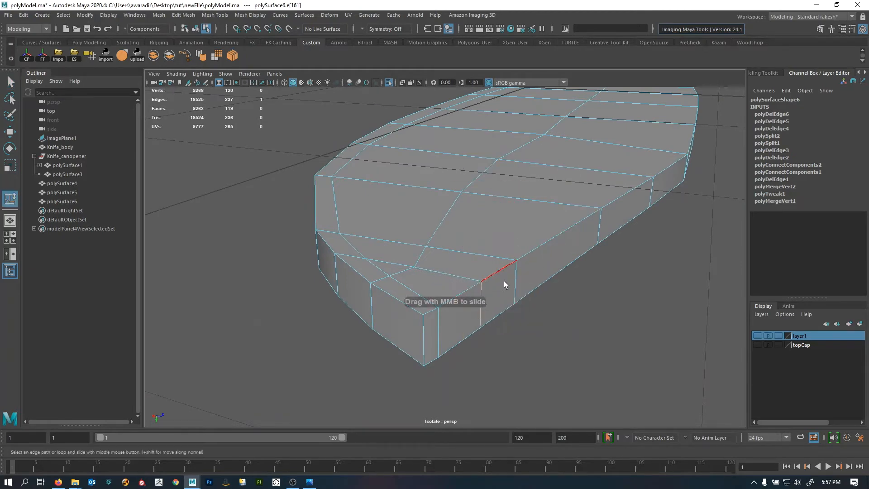
middle_drag(503, 280, 499, 281)
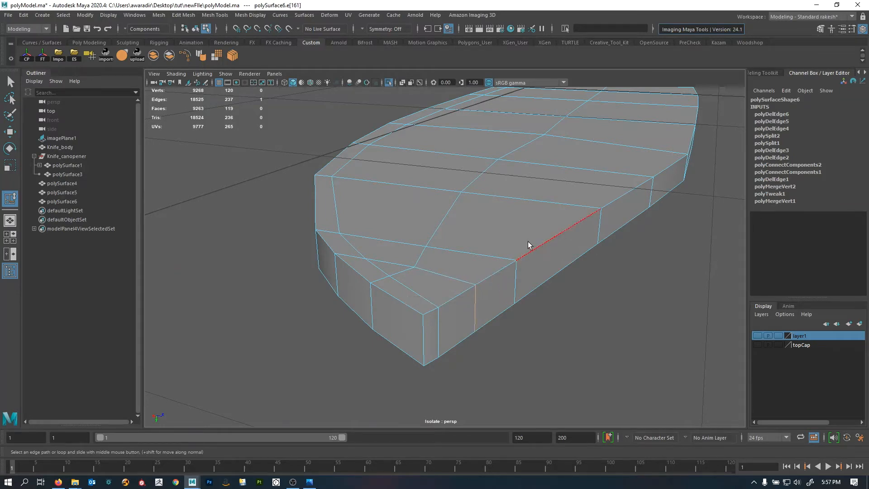
mouse_move(524, 235)
middle_down()
mouse_move(531, 230)
mouse_move(520, 240)
middle_up()
alt+drag(494, 258, 427, 288)
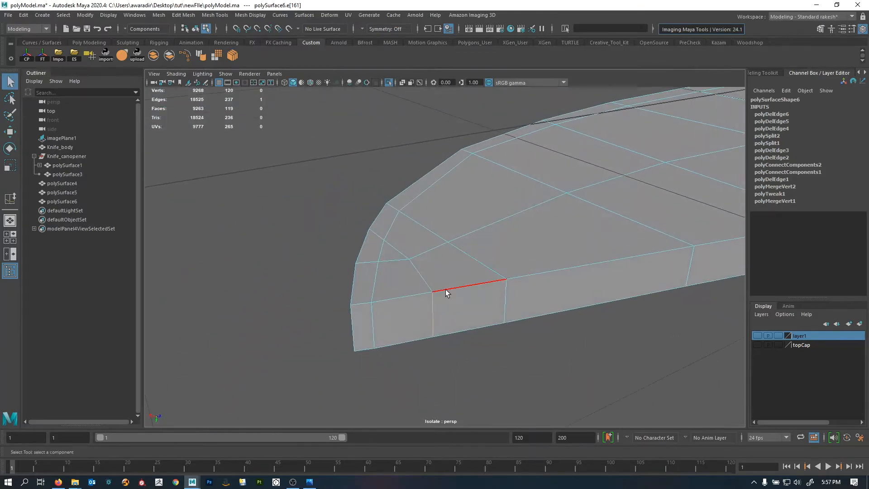
- Return the blade mesh to object mode and examine the topology along its length
key(F8)
alt+right_drag(449, 278, 490, 285)
alt+drag(491, 285, 442, 255)
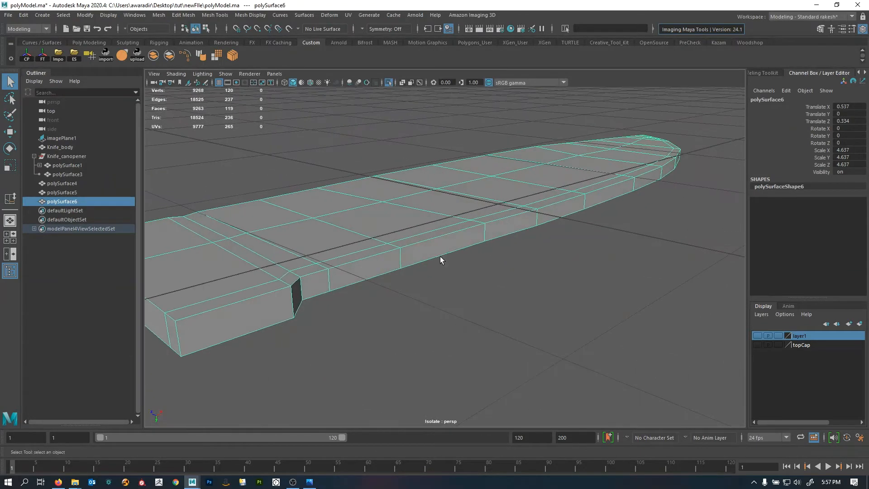
alt+right_drag(361, 267, 409, 272)
alt+middle_drag(409, 273, 437, 261)
- Select the continuous strip of side faces along the blade's curved cutting edge, ending at the tip
click(367, 274)
right_drag(360, 263, 312, 264)
alt+drag(549, 232, 280, 223)
alt+right_drag(446, 249, 427, 246)
alt+middle_drag(389, 246, 445, 253)
alt+right_drag(446, 253, 479, 250)
shift+double_click(474, 246)
alt+drag(474, 246, 501, 265)
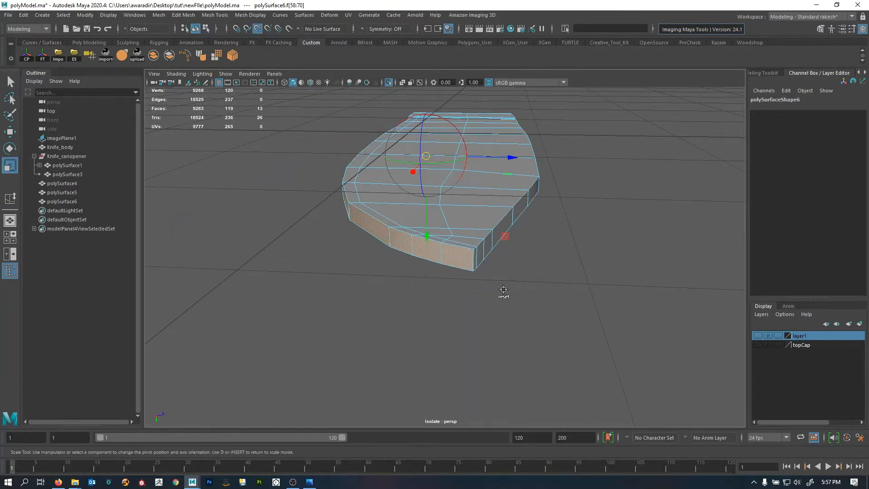
- Snap the scale pivot to the lower corner vertex at the tip and scale the cutting-edge faces down vertically into a thin bevelled edge
alt+right_drag(495, 293, 402, 304)
alt+drag(401, 304, 484, 324)
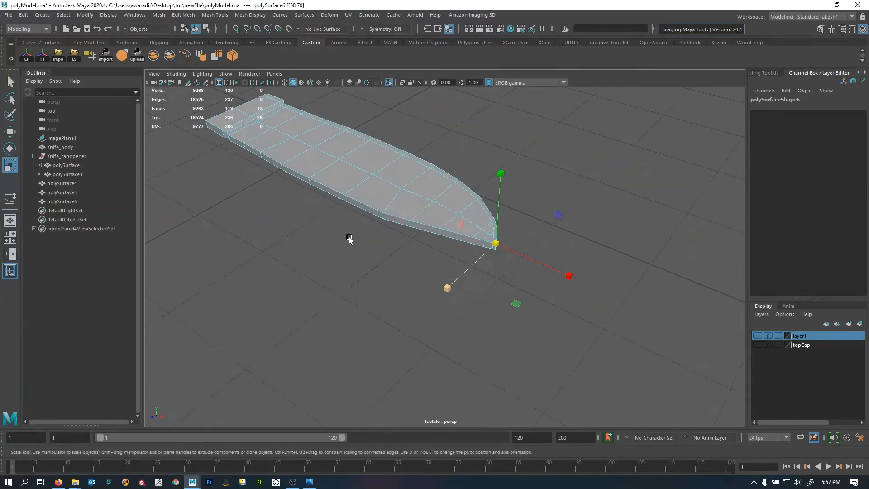
key(space)
alt+right_drag(335, 227, 273, 245)
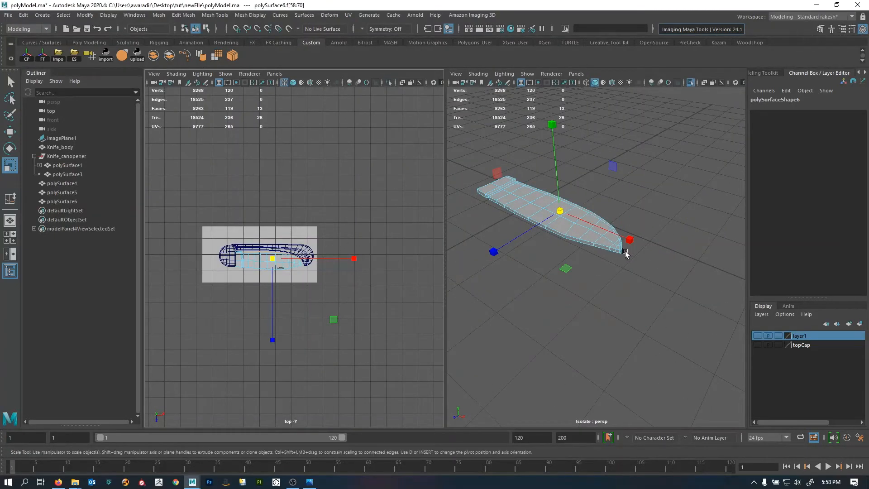
alt+drag(619, 252, 600, 304)
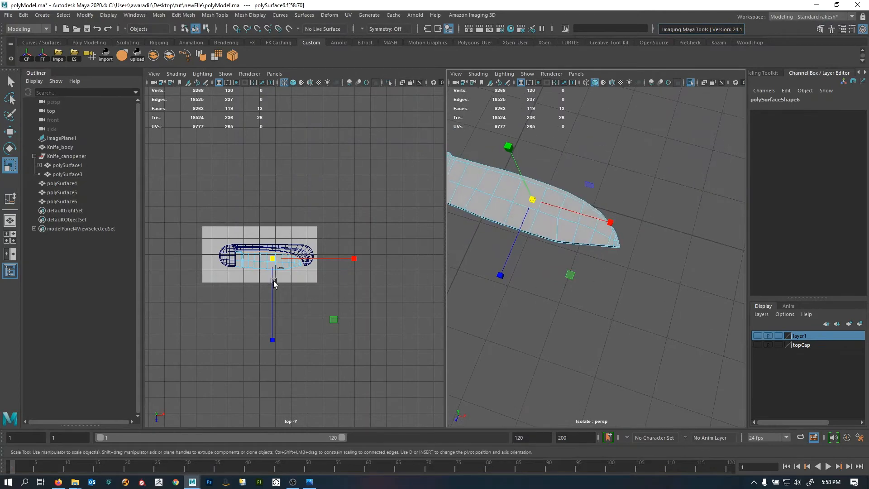
key(f)
key(space)
alt+drag(576, 252, 569, 289)
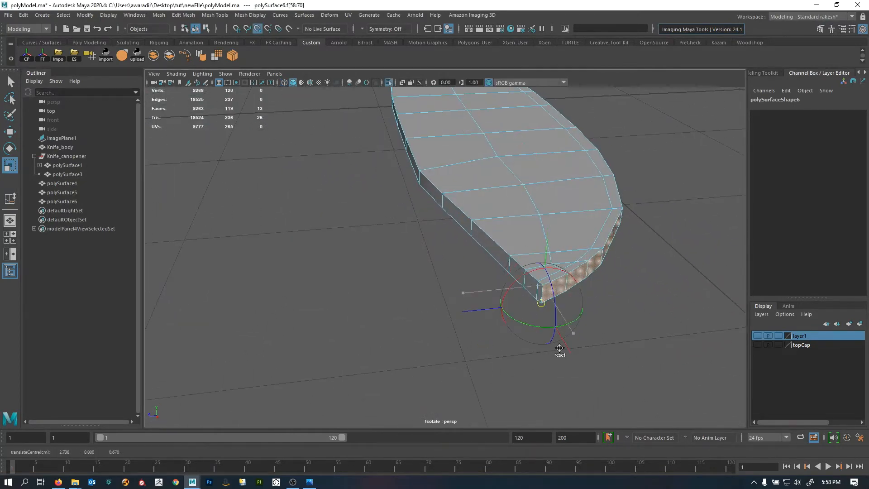
alt+drag(575, 322, 434, 210)
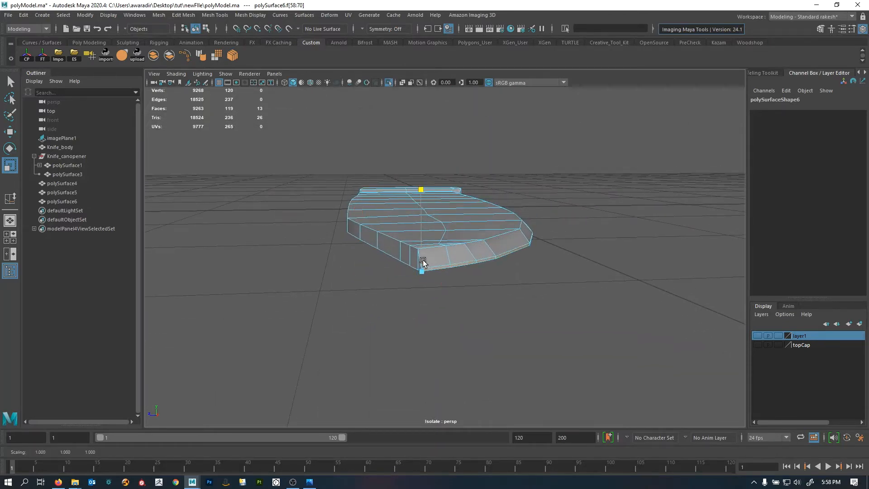
alt+drag(487, 248, 300, 254)
alt+middle_drag(301, 253, 431, 248)
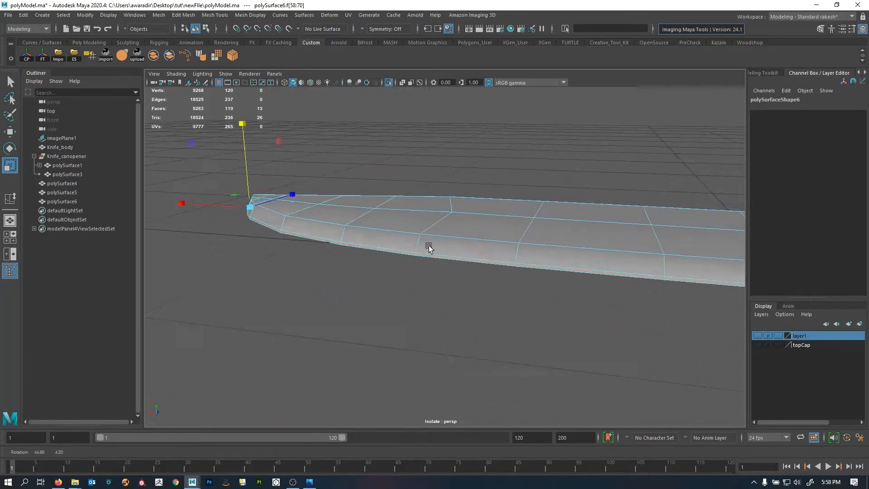
alt+drag(430, 248, 498, 204)
- Return the blade to object mode and examine the tapered cutting edge from the tip to the shoulder
right_drag(448, 202, 531, 115)
click(606, 212)
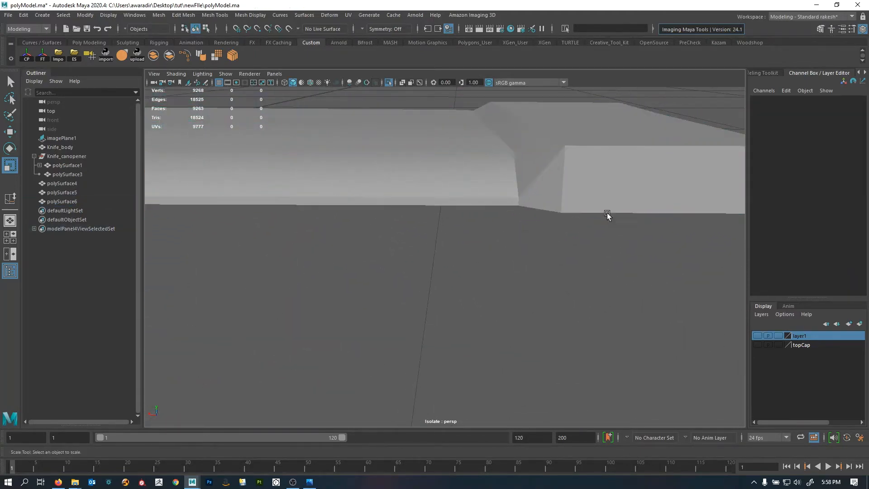
alt+right_drag(606, 213, 520, 211)
alt+drag(520, 212, 418, 204)
alt+right_drag(418, 203, 331, 236)
alt+drag(332, 236, 403, 245)
alt+right_drag(403, 245, 496, 254)
click(497, 254)
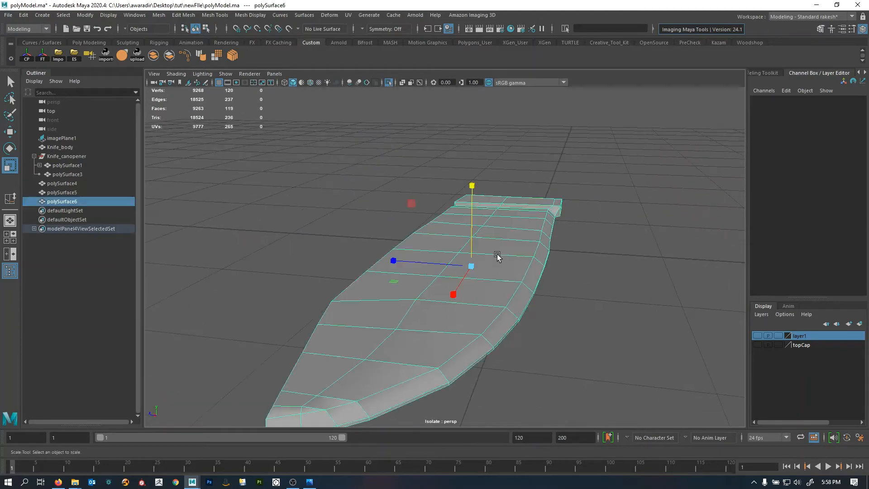
- Duplicate the blade and move the copy beside the original to Translate Z 1.942
alt+drag(497, 253, 419, 224)
alt+right_drag(448, 230, 559, 260)
alt+middle_drag(514, 236, 532, 263)
alt+right_drag(531, 264, 366, 258)
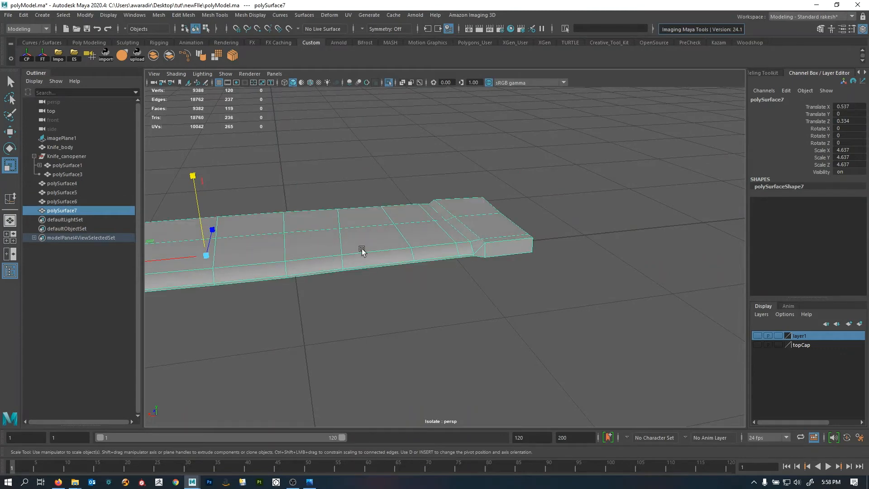
alt+drag(362, 252, 499, 174)
key(w)
click(535, 142)
alt+drag(393, 217, 443, 221)
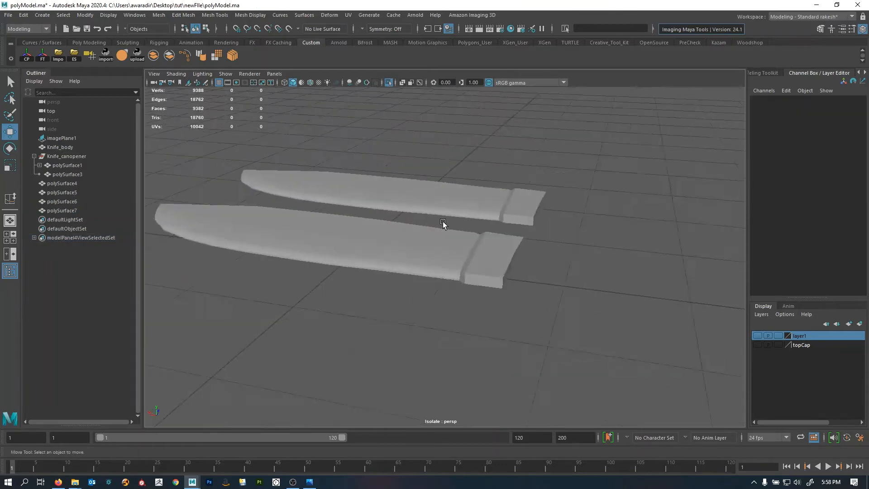
- Turn on smooth mesh preview for the duplicate blade
alt+right_drag(442, 221, 523, 221)
click(517, 198)
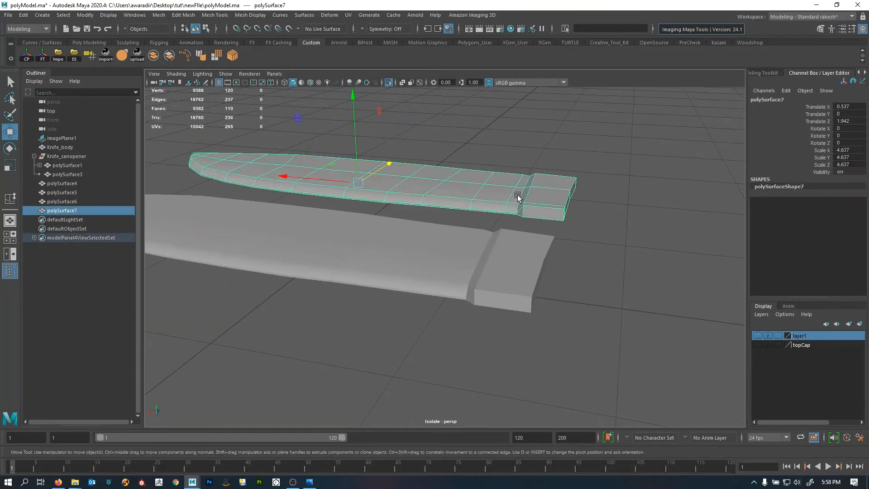
click(546, 146)
- Insert two supporting edge loops on the original blade, one close to each side of the shoulder's outer edge at the tang
alt+drag(520, 265, 475, 296)
click(424, 271)
alt+middle_drag(474, 296, 470, 263)
alt+right_drag(469, 264, 591, 288)
alt+middle_drag(591, 289, 511, 305)
alt+drag(512, 304, 545, 309)
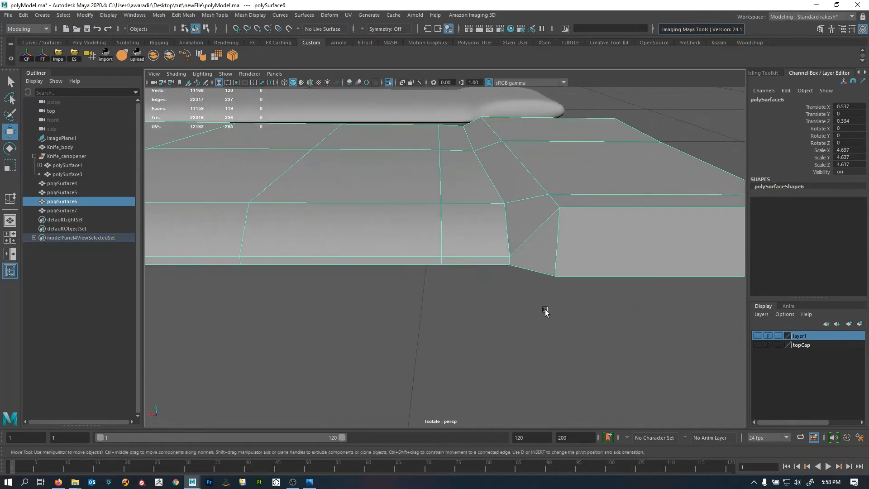
alt+middle_drag(588, 206, 539, 234)
shift+right_drag(539, 237, 476, 252)
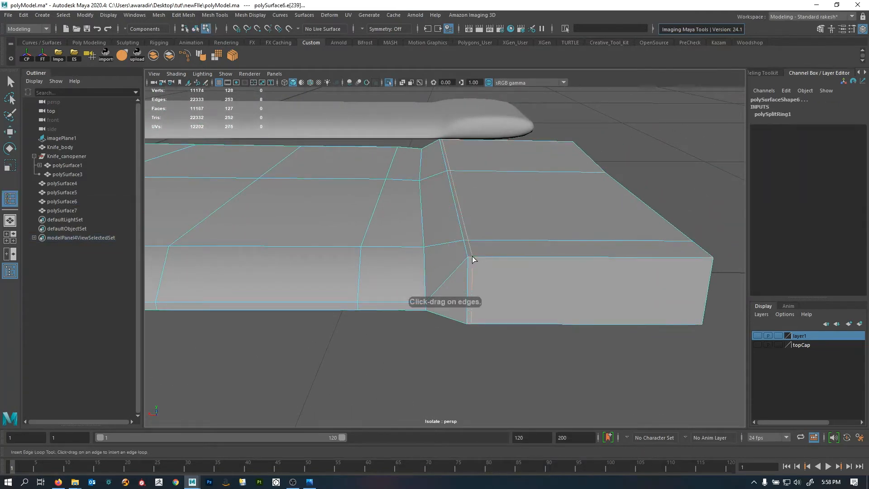
drag(463, 263, 465, 261)
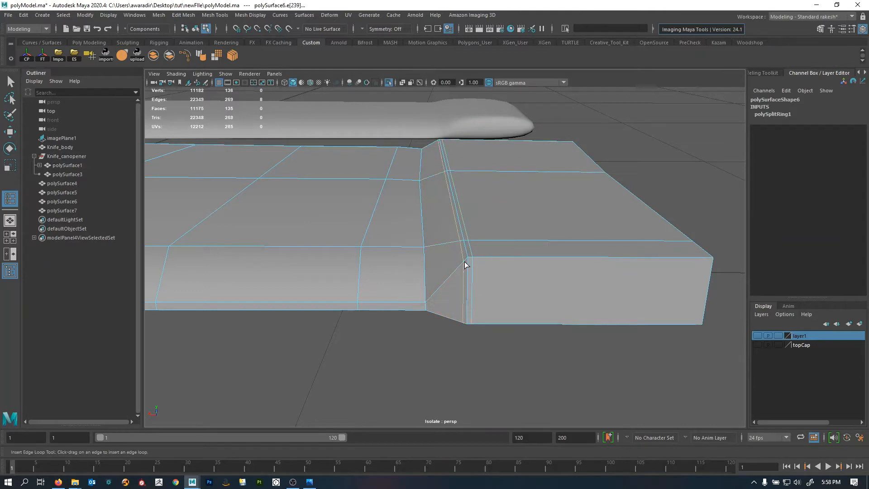
- Insert two more supporting edge loops, one close to each side of the shoulder's inner edge where it meets the blade
alt+right_drag(422, 284, 499, 267)
alt+middle_drag(498, 267, 442, 247)
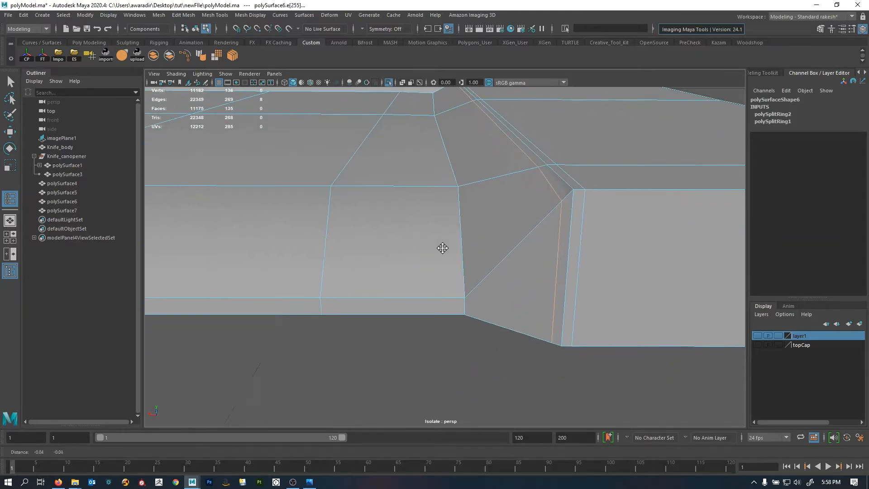
click(462, 184)
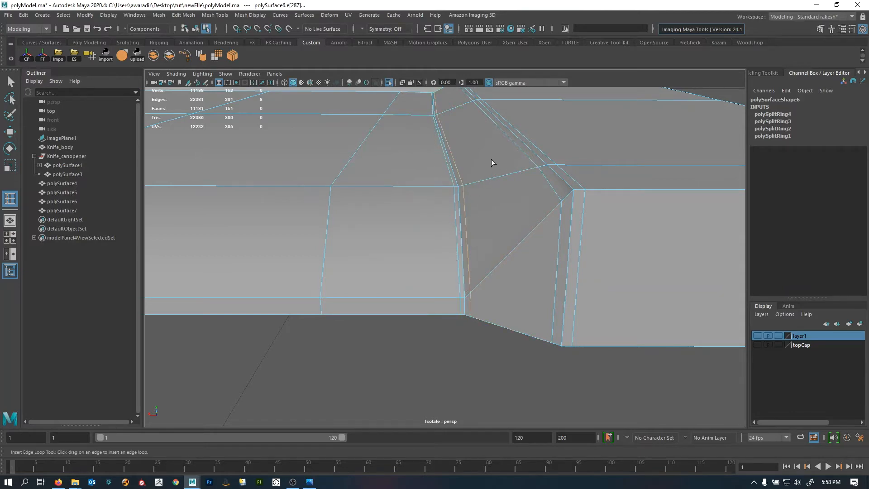
- Insert an edge loop close to the bevel's upper edge and another through the middle of the thin cutting edge and straight back
alt+right_drag(491, 160, 332, 233)
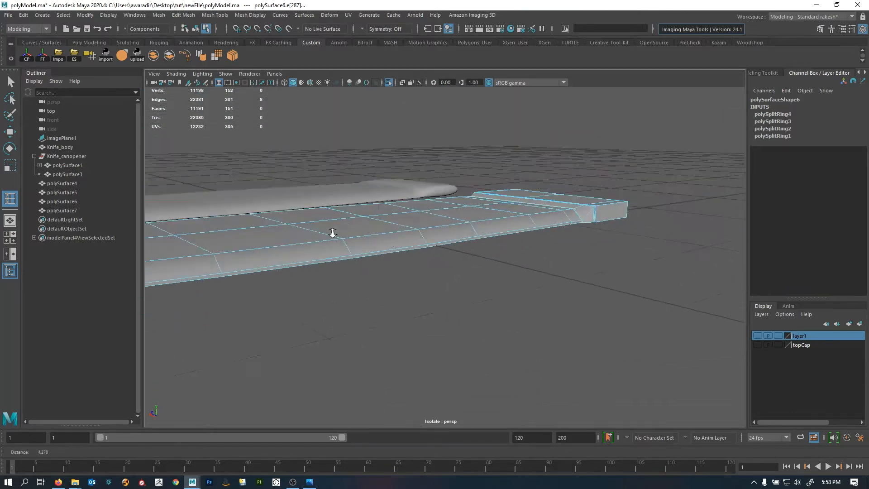
alt+drag(333, 233, 460, 280)
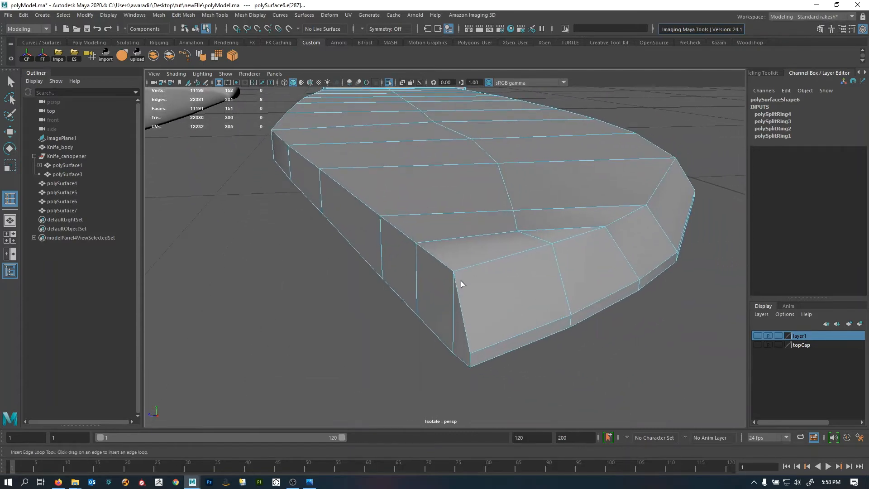
click(558, 246)
alt+right_drag(558, 245, 504, 289)
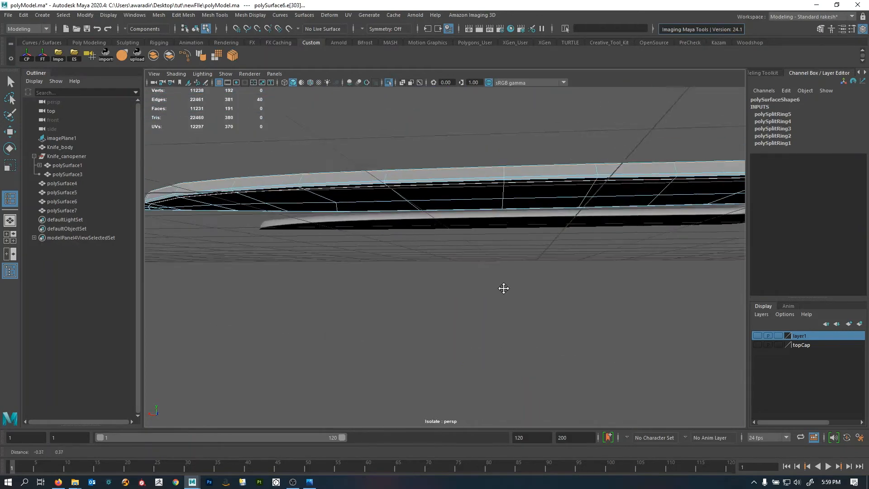
alt+drag(503, 288, 590, 284)
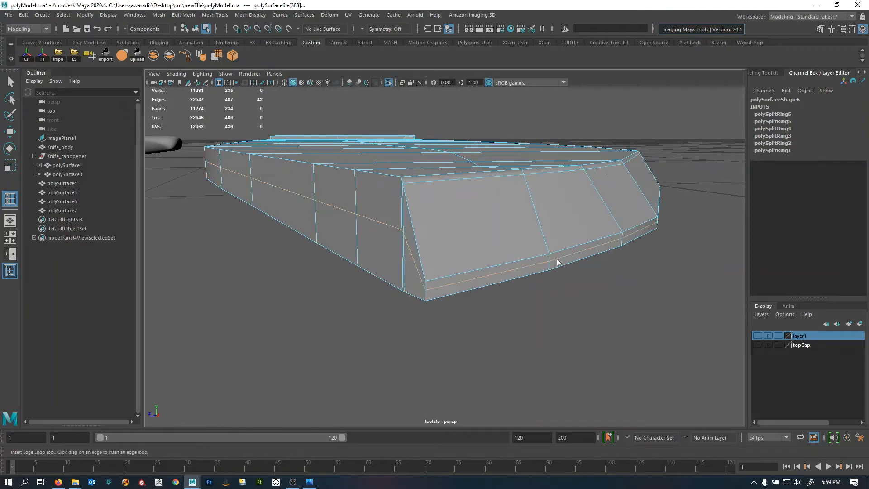
- Insert further supporting edge loops close to the tang's end face and around the blade's rim at the tip
alt+drag(611, 254, 534, 245)
alt+right_drag(533, 244, 568, 253)
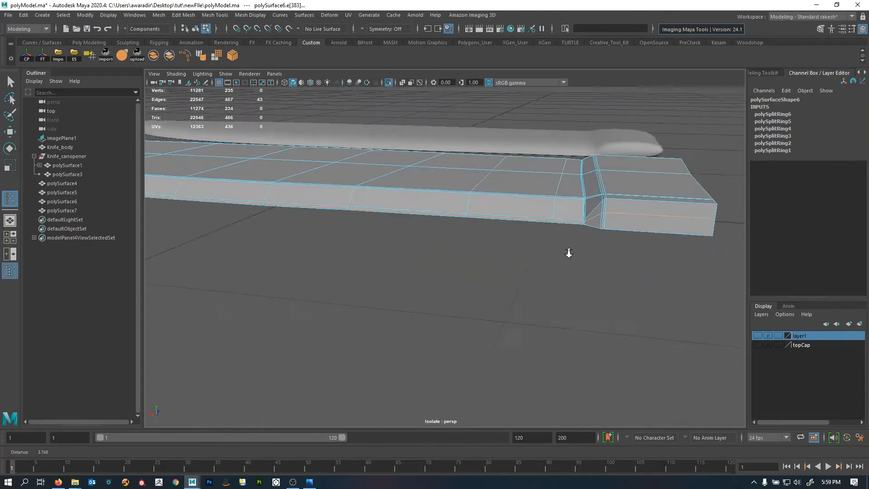
alt+drag(568, 252, 501, 264)
alt+drag(459, 246, 510, 274)
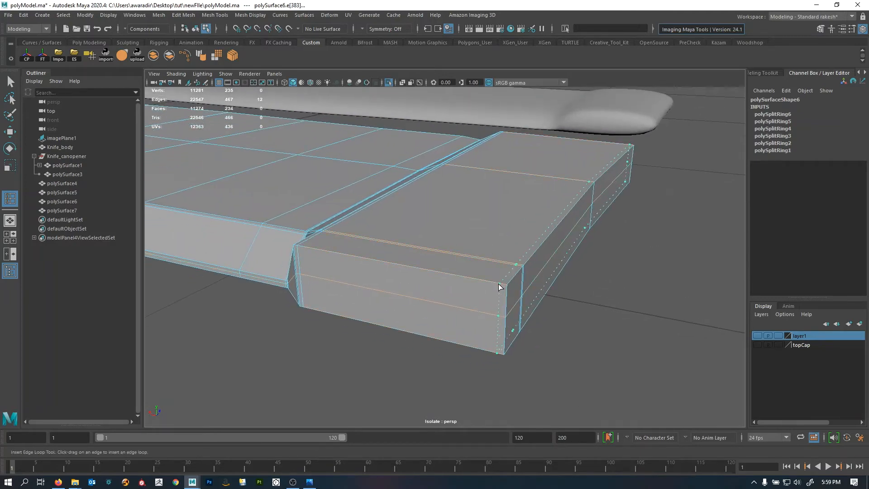
alt+drag(496, 283, 377, 284)
alt+middle_drag(376, 284, 517, 288)
drag(514, 268, 507, 270)
alt+middle_drag(506, 271, 347, 280)
alt+drag(346, 280, 449, 243)
click(489, 251)
- Return the blade to object mode, delete its construction history and turn on smooth mesh preview
key(q)
key(F8)
key(alt+shift+d)
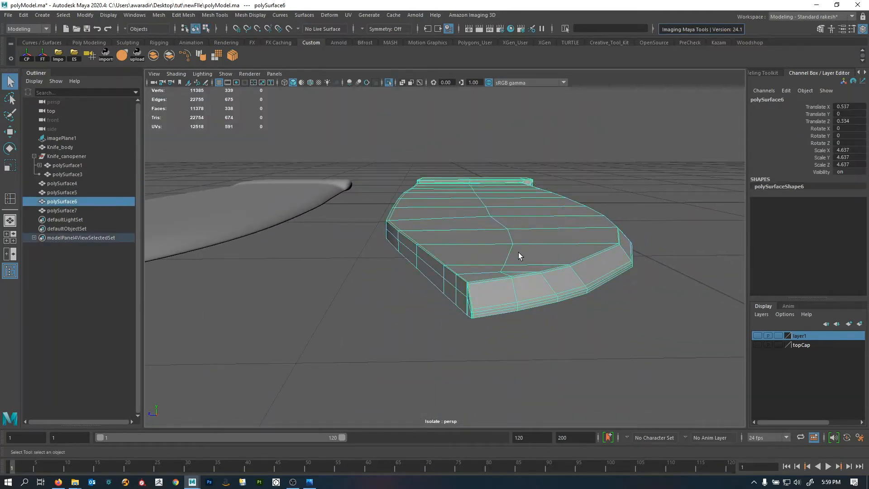
key(3)
click(625, 199)
- Assign a darker grey material to the original blade with the supporting edge loops
alt+right_drag(625, 199, 268, 259)
alt+drag(268, 259, 390, 268)
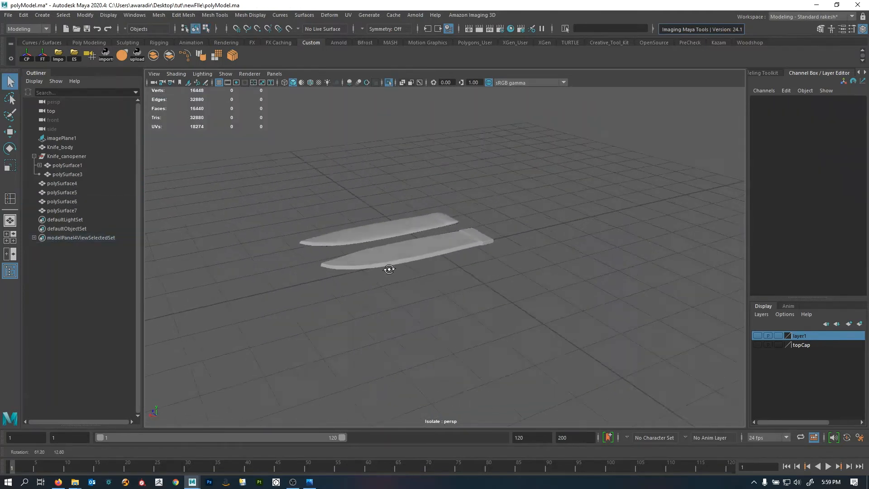
alt+right_drag(389, 269, 489, 278)
alt+drag(490, 281, 376, 274)
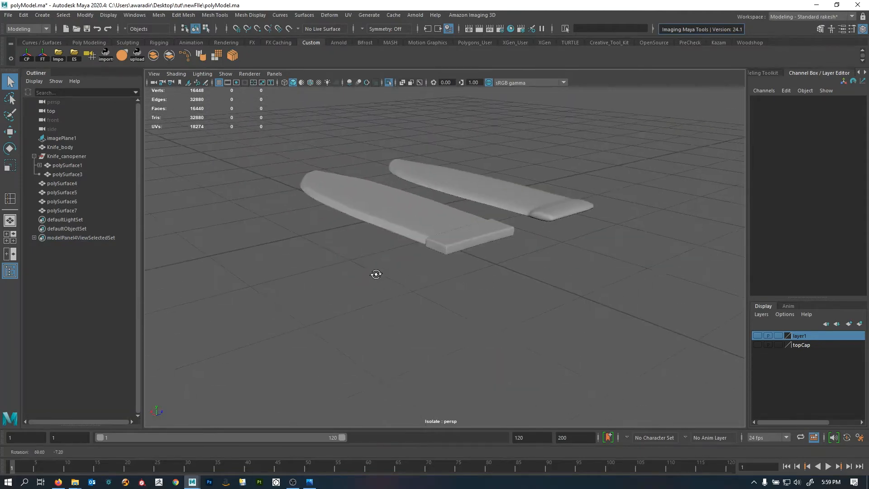
click(414, 219)
right_drag(538, 110, 596, 370)
click(601, 286)
alt+drag(601, 287, 433, 268)
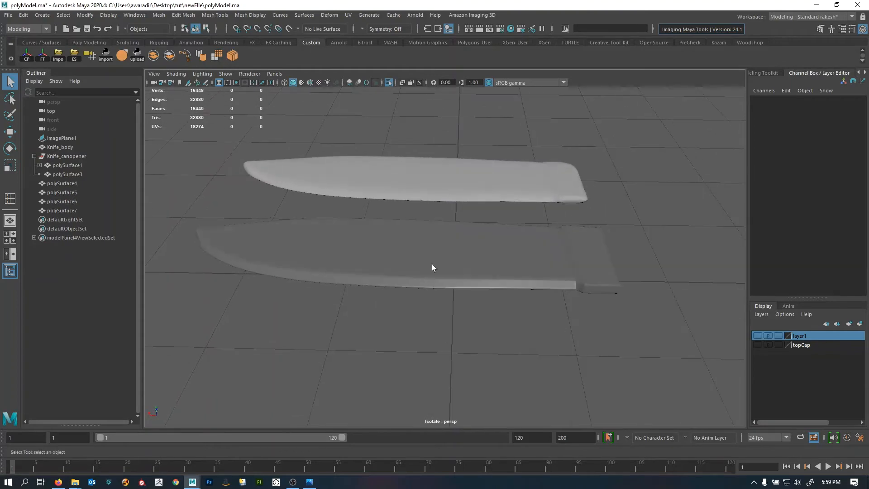
- Select the duplicate and compare both smoothed blades at the tip, cutting edge and shoulder
click(422, 188)
alt+drag(489, 228, 457, 258)
alt+right_drag(458, 258, 543, 247)
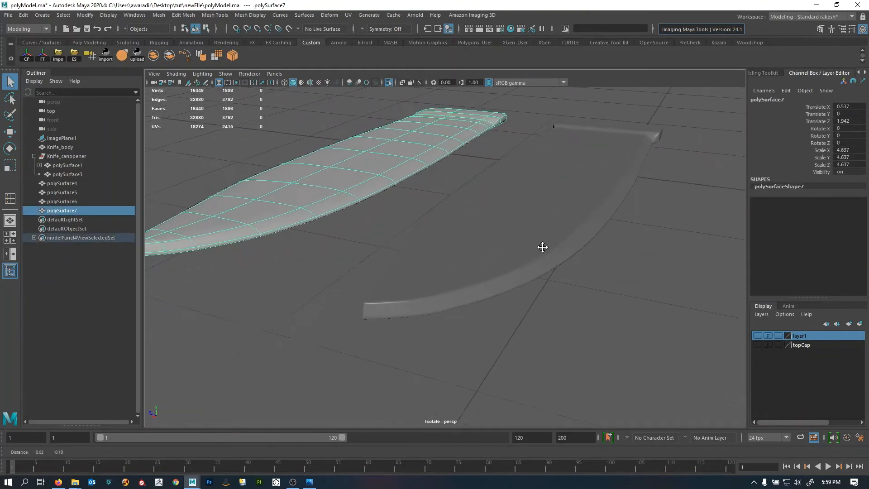
alt+middle_drag(542, 247, 541, 241)
mouse_move(491, 254)
alt+mouse_down()
mouse_move(495, 268)
mouse_move(477, 259)
alt+mouse_up()
alt+middle_drag(477, 259, 497, 268)
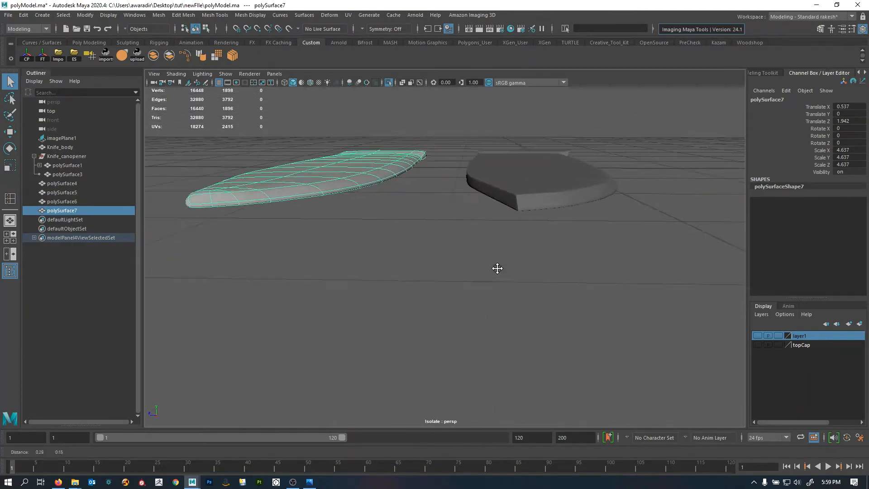
alt+right_drag(497, 268, 547, 204)
alt+drag(552, 186, 543, 257)
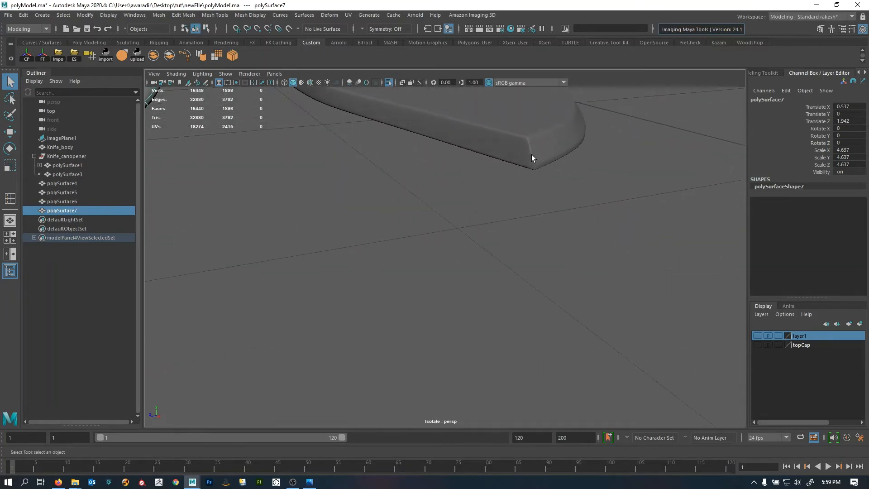
alt+right_drag(531, 154, 549, 187)
alt+right_drag(491, 241, 380, 281)
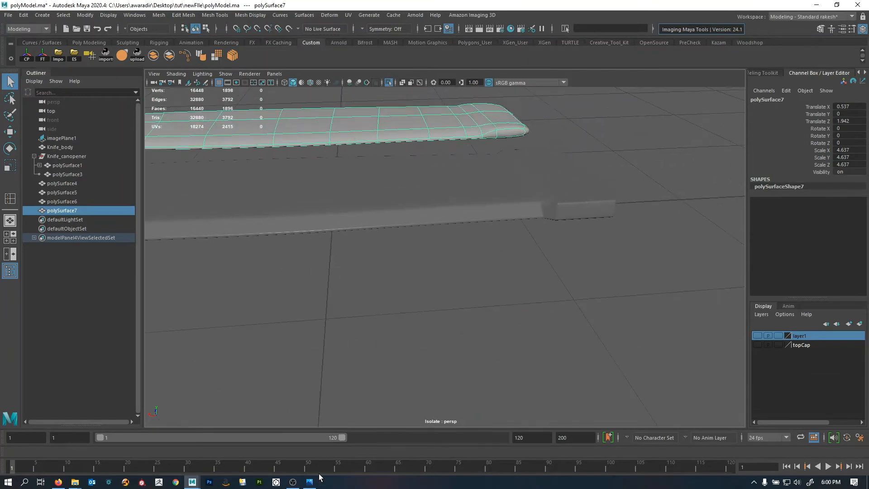
- Switch to the tools.jpg reference in Photos, study the main blade's shape, and return to the blades in Maya
click(309, 482)
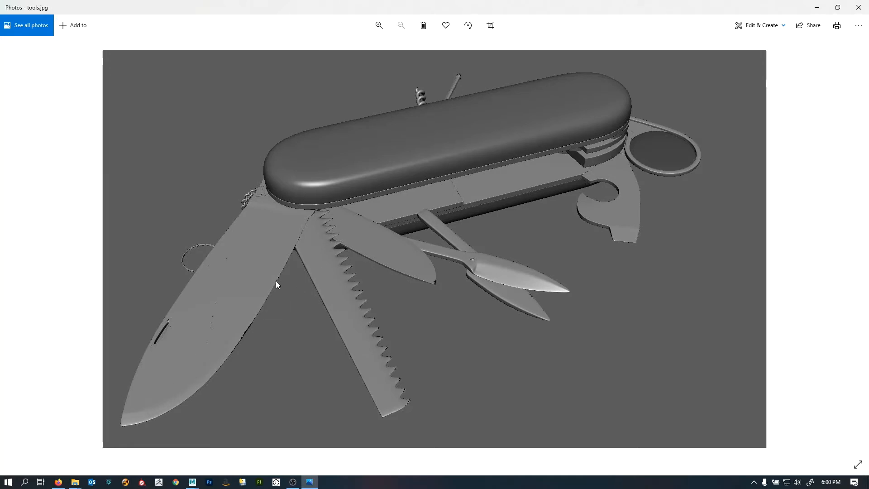
click(822, 10)
scroll(431, 255, down, 6)
alt+drag(433, 255, 570, 237)
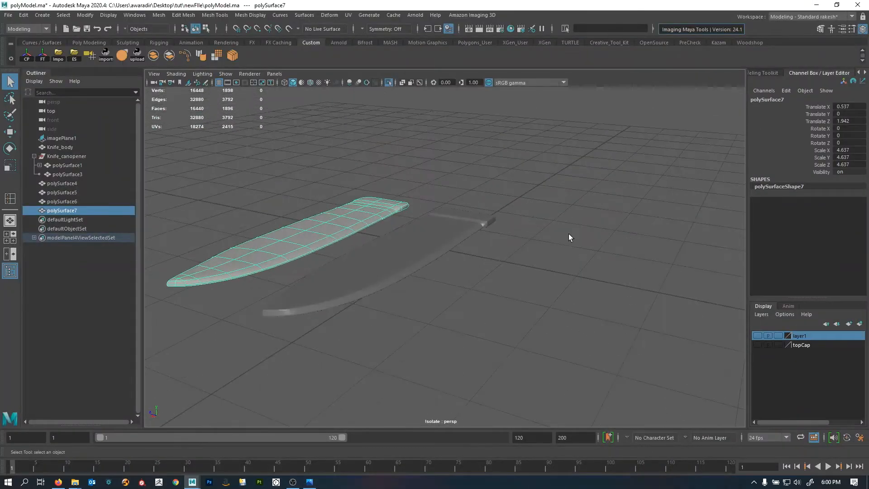
click(569, 238)
- Select the original blade, turn off its smooth mesh preview and bring the tang's shoulder into close view
alt+drag(471, 253, 444, 308)
alt+middle_drag(443, 308, 479, 246)
alt+right_drag(353, 281, 421, 274)
click(473, 243)
alt+drag(507, 248, 472, 267)
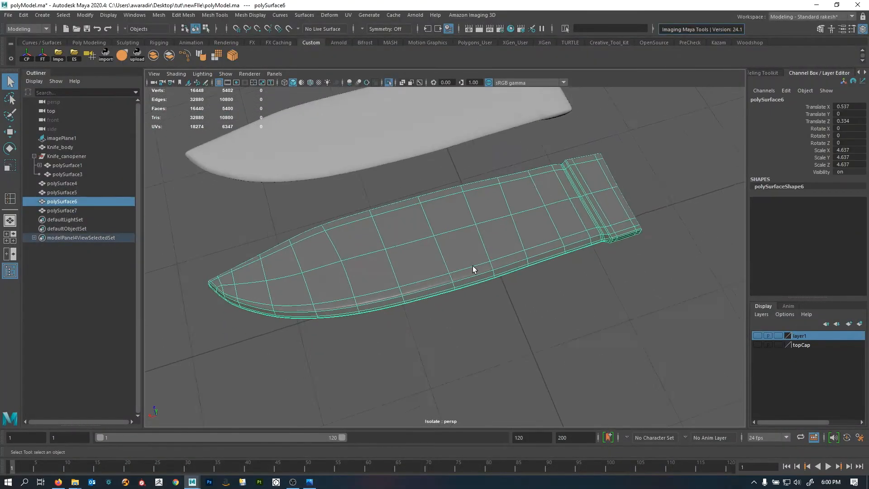
alt+right_drag(472, 267, 533, 263)
key(1)
alt+drag(560, 248, 427, 214)
alt+right_drag(427, 214, 480, 212)
alt+middle_drag(480, 213, 542, 309)
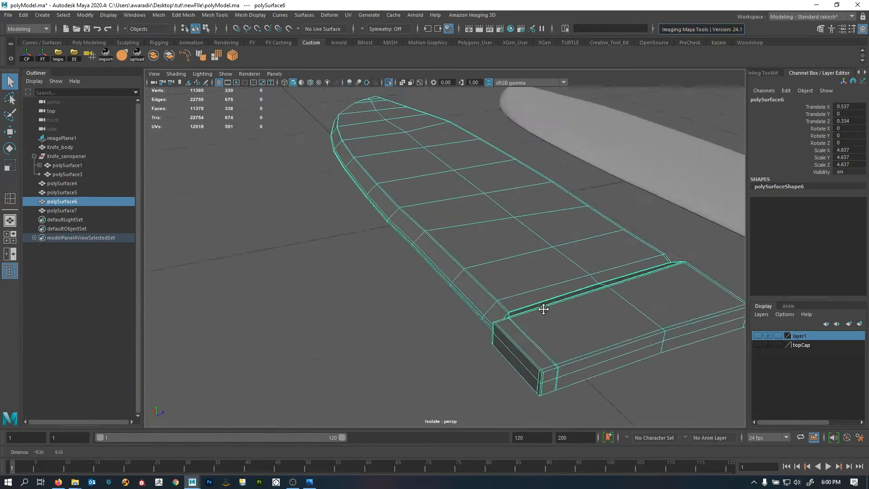
- Slide the blade's inner bevel edge loops on both faces inward from the cutting edge with the Slide Edge Tool
alt+drag(544, 309, 423, 248)
alt+drag(416, 240, 597, 245)
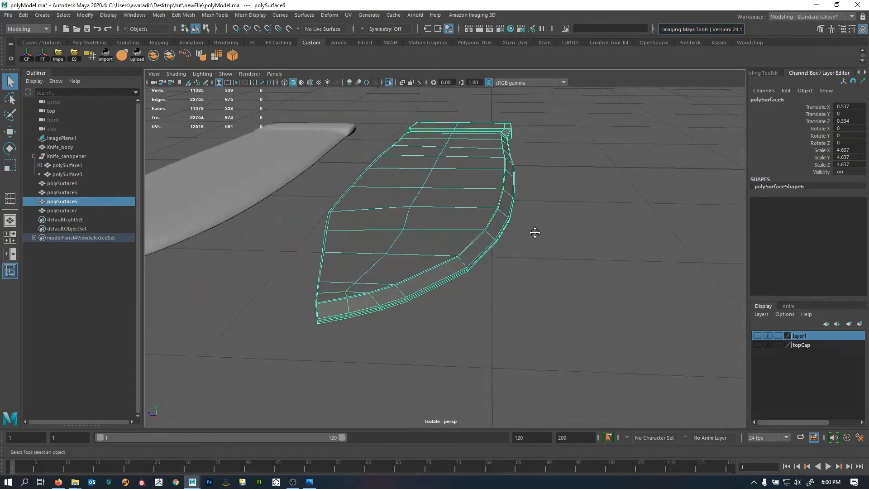
alt+drag(534, 232, 416, 266)
alt+drag(363, 229, 445, 284)
key(F10)
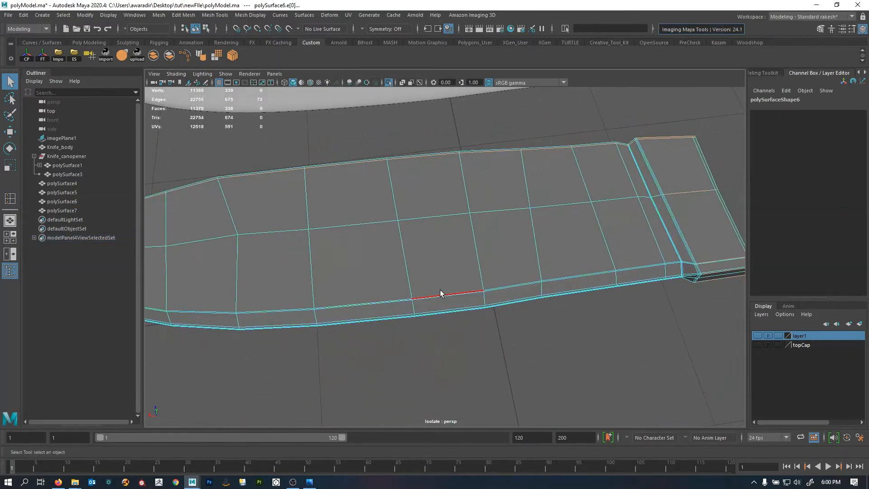
click(439, 291)
alt+drag(565, 279, 371, 253)
alt+right_drag(371, 252, 495, 278)
alt+middle_drag(496, 278, 497, 280)
alt+drag(497, 280, 475, 207)
shift+click(437, 263)
shift+double_click(430, 134)
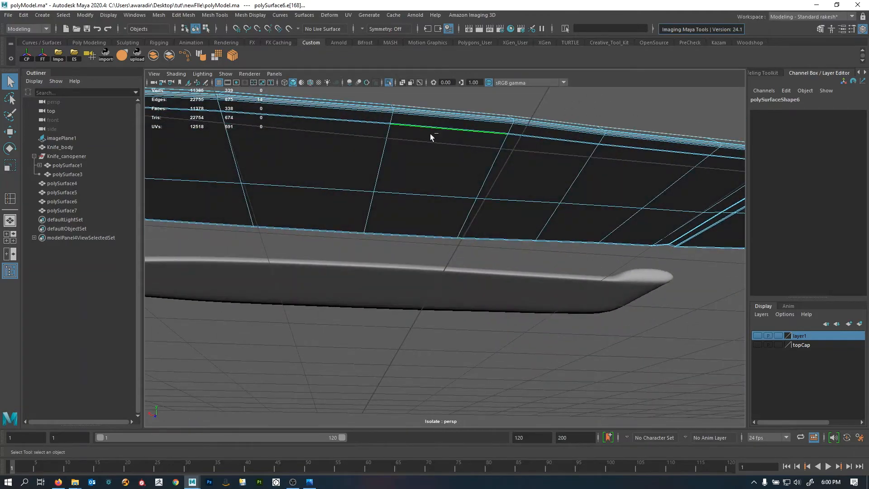
alt+drag(480, 175, 383, 261)
alt+middle_drag(382, 261, 426, 249)
alt+right_drag(426, 249, 472, 244)
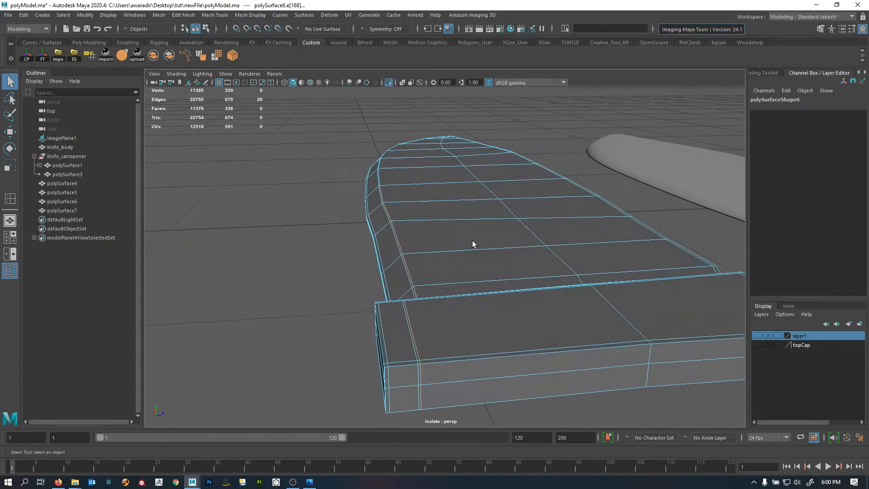
shift+right_drag(470, 178, 470, 196)
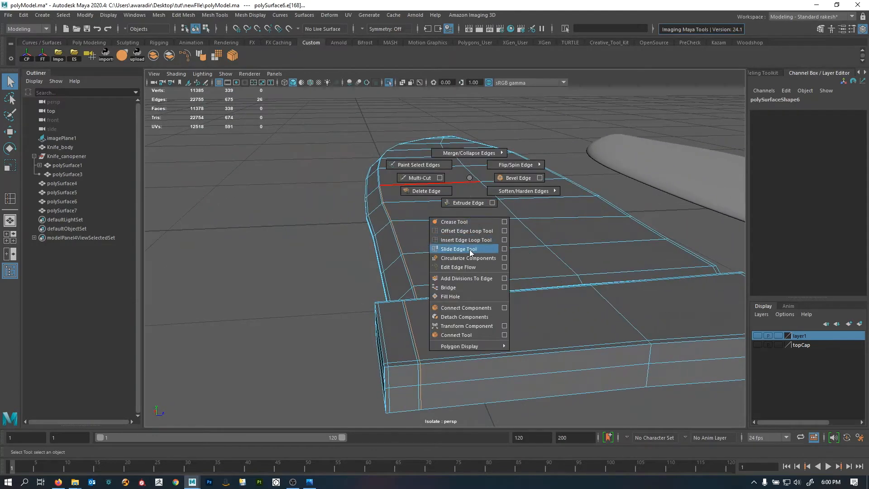
shift+right_drag(471, 252, 471, 252)
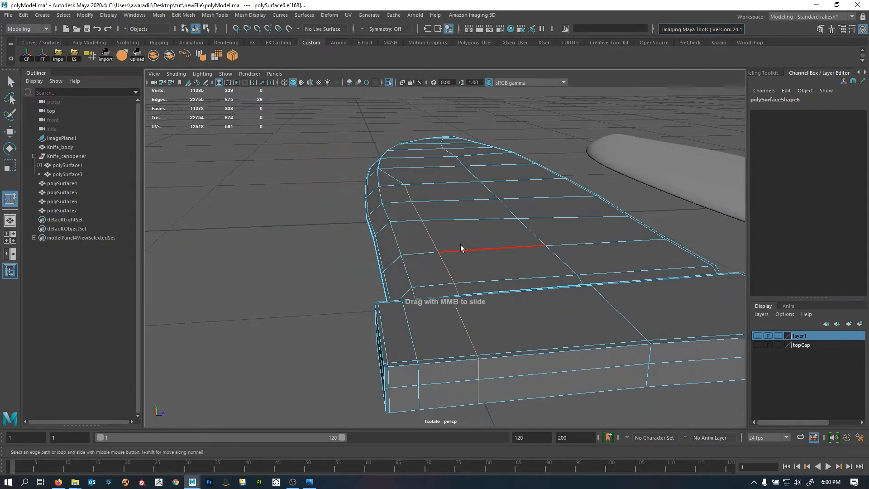
alt+drag(458, 244, 438, 247)
key(q)
right_drag(434, 235, 462, 188)
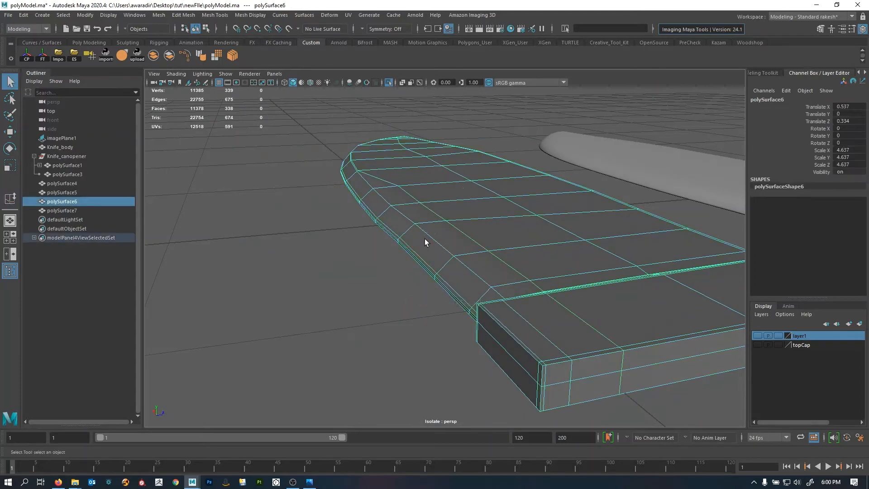
- Preview the blade smoothed and examine the bevel along the cutting edge and toward the tip
key(3)
click(385, 265)
alt+drag(504, 235, 527, 253)
alt+right_drag(528, 253, 483, 243)
alt+drag(483, 243, 480, 270)
alt+drag(410, 296, 403, 310)
alt+middle_drag(403, 310, 496, 278)
scroll(442, 289, up, 3)
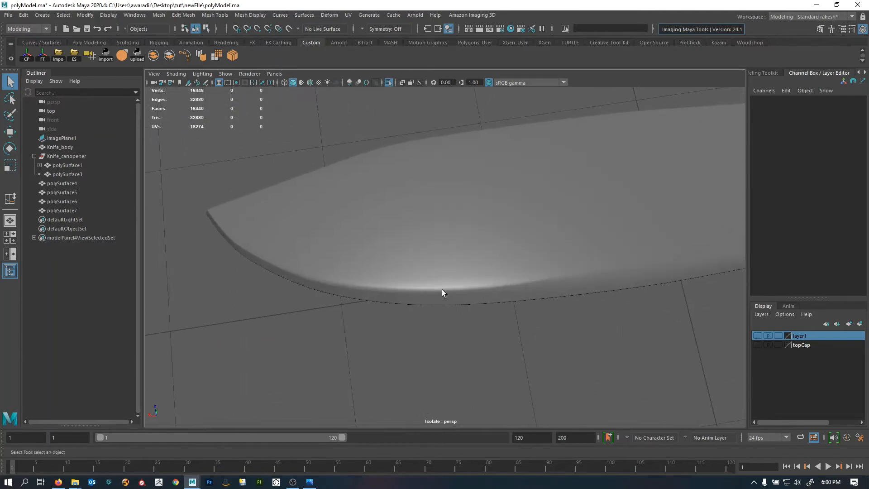
alt+drag(531, 233, 473, 285)
- Slide the second bevel edge loop on both faces slightly inward with the Slide Edge Tool, in the blade's unsmoothed display
click(462, 252)
alt+drag(462, 252, 362, 217)
alt+right_drag(362, 217, 402, 213)
alt+drag(402, 214, 447, 237)
right_drag(446, 237, 450, 196)
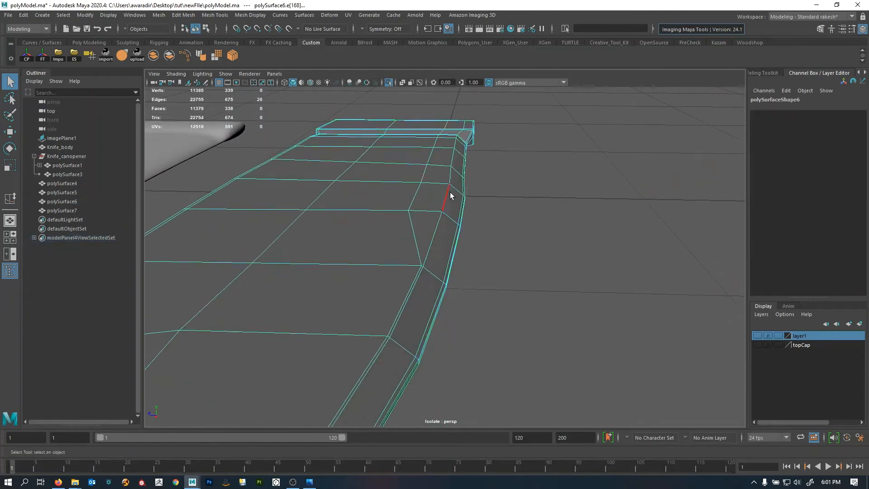
alt+drag(416, 208, 448, 217)
double_click(447, 223)
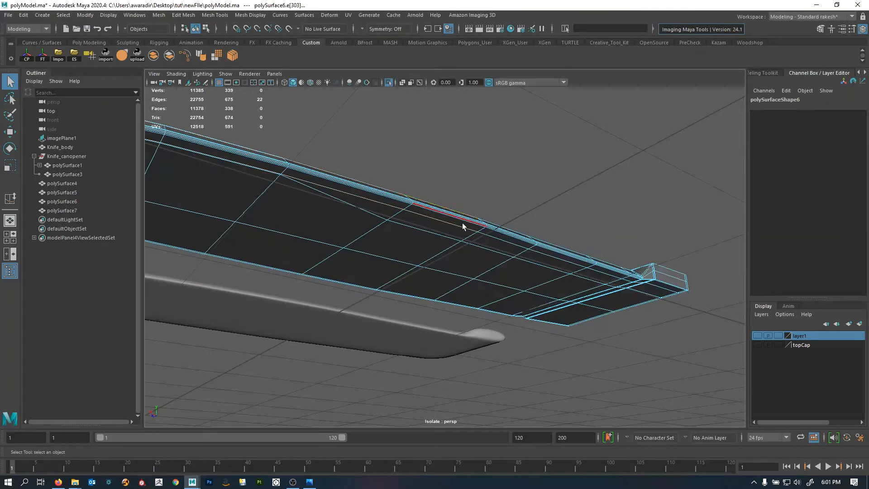
alt+drag(441, 224, 435, 175)
alt+drag(175, 365, 537, 297)
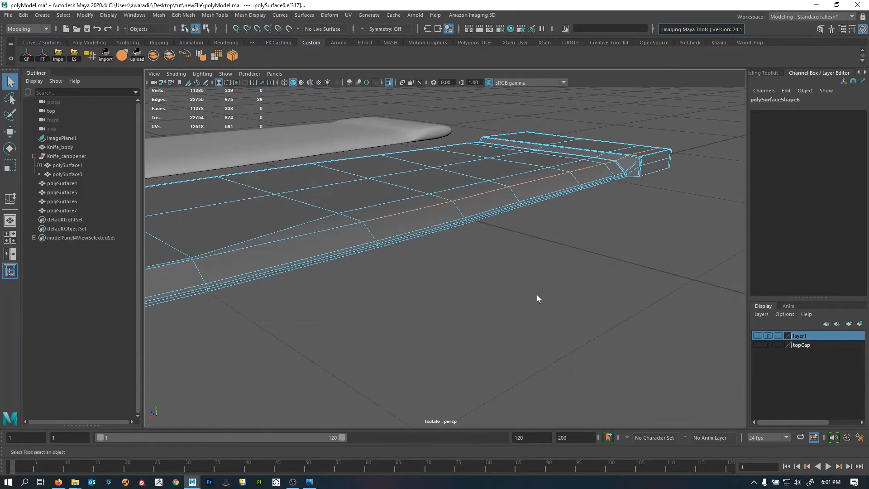
alt+drag(538, 225, 670, 192)
shift+right_click(671, 191)
right_drag(670, 191, 661, 262)
middle_drag(521, 252, 513, 252)
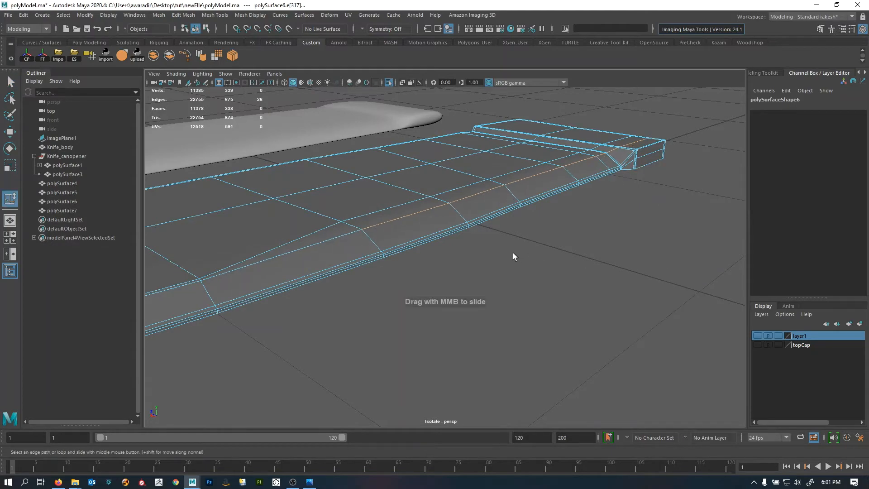
alt+drag(517, 231, 370, 223)
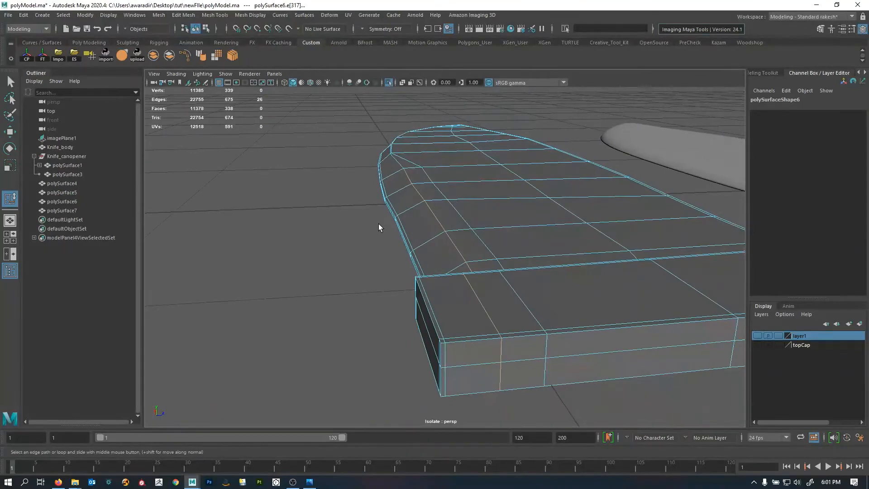
middle_drag(378, 224, 376, 223)
key(q)
right_drag(454, 233, 500, 168)
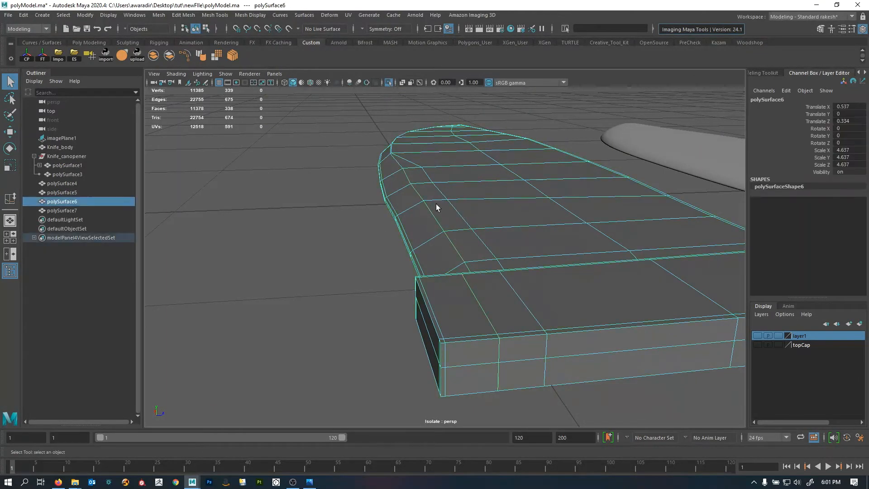
- Preview the blade smoothed again and examine the bevel's transition along the cutting edge and at the tip
key(3)
click(327, 203)
scroll(328, 210, down, 3)
alt+drag(328, 215, 466, 250)
alt+right_drag(466, 249, 469, 232)
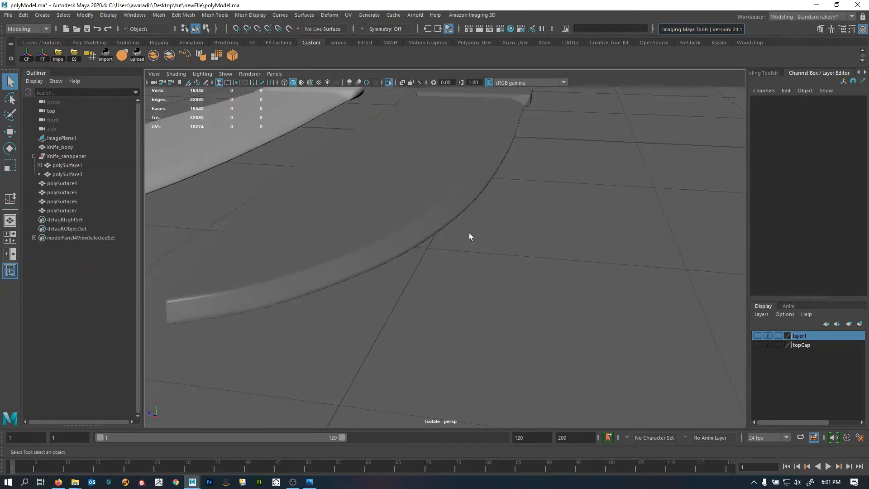
alt+drag(430, 240, 459, 154)
alt+drag(338, 230, 421, 267)
alt+right_drag(421, 267, 507, 221)
alt+drag(506, 221, 426, 239)
click(426, 239)
alt+drag(596, 229, 540, 259)
- Turn off the blade's smooth preview and set up its bevel vertices for moving in the top view
key(1)
scroll(529, 270, up, 10)
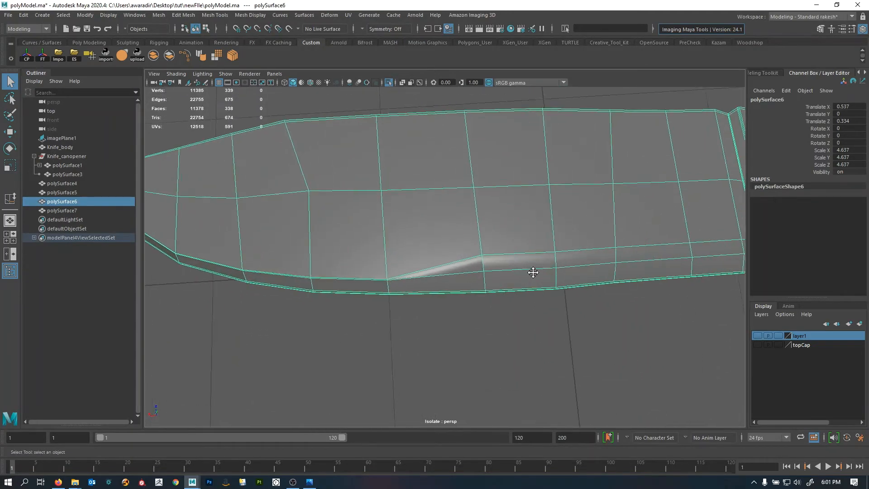
scroll(547, 256, down, 3)
alt+middle_drag(547, 256, 306, 267)
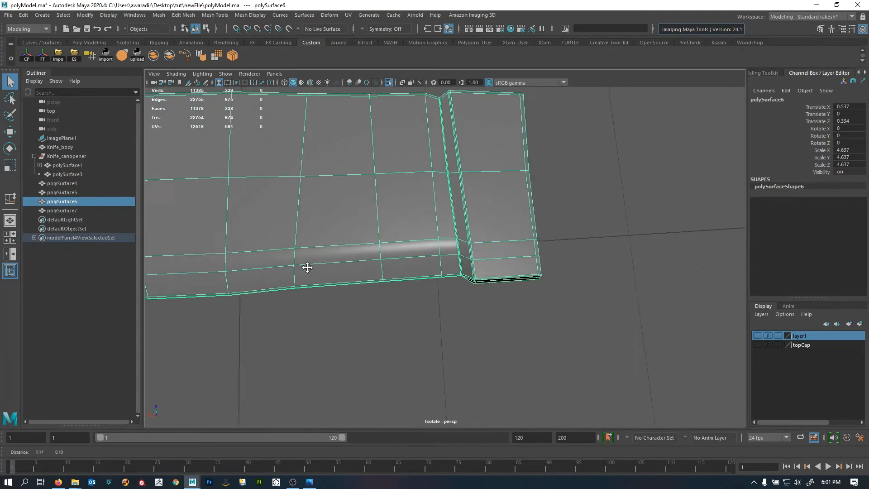
mouse_move(306, 267)
alt+mouse_down()
mouse_move(384, 246)
mouse_move(423, 276)
mouse_move(439, 185)
mouse_move(529, 177)
mouse_move(411, 217)
mouse_move(592, 285)
mouse_move(449, 286)
mouse_move(488, 363)
alt+mouse_up()
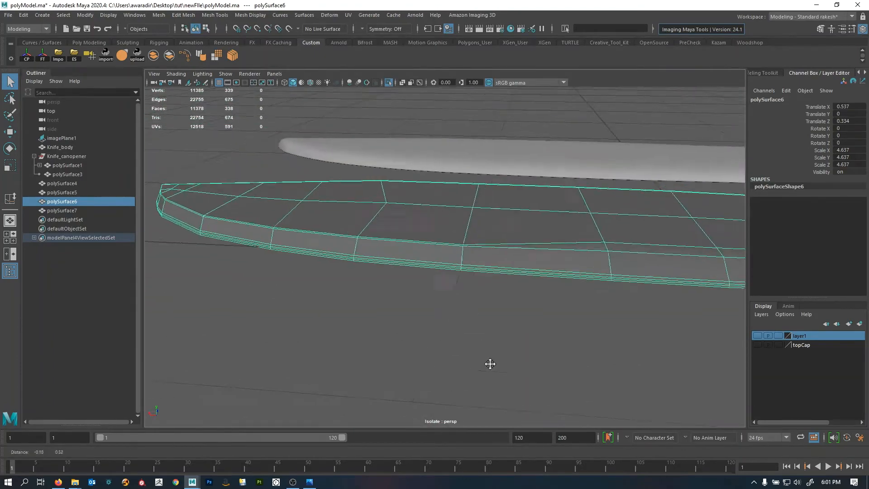
alt+middle_drag(488, 362, 444, 278)
mouse_move(444, 277)
alt+right_down()
mouse_move(500, 266)
mouse_move(464, 262)
alt+right_up()
click(465, 264)
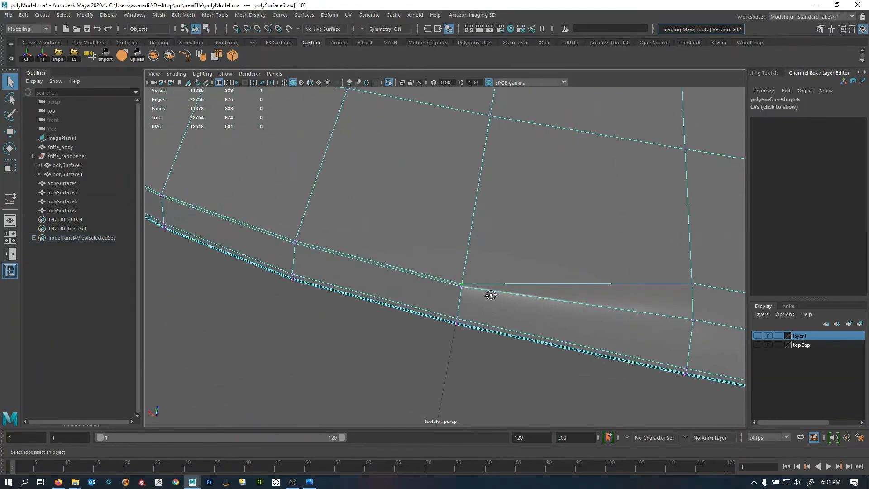
alt+drag(487, 295, 470, 242)
key(w)
key(space)
key(space)
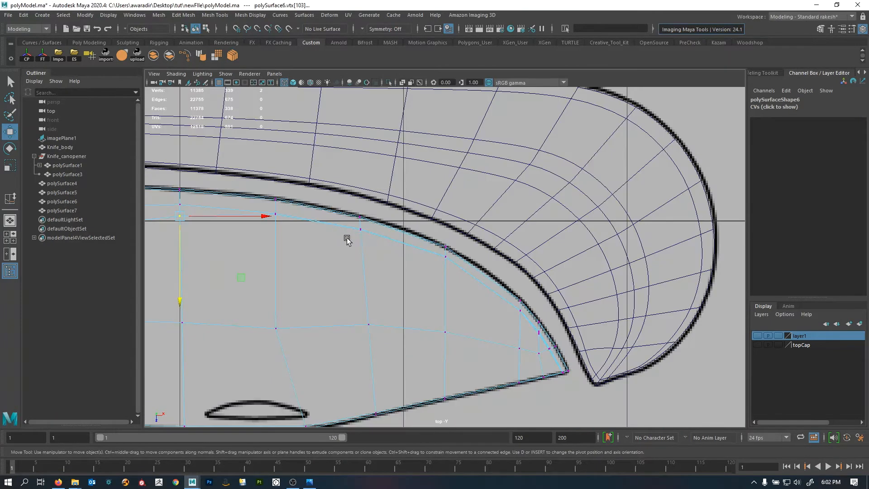
- Move the inner bevel row's vertices away from the cutting edge, working from mid-blade to the end of the tang
alt+middle_drag(313, 253, 500, 276)
scroll(497, 275, up, 3)
alt+middle_drag(408, 241, 556, 274)
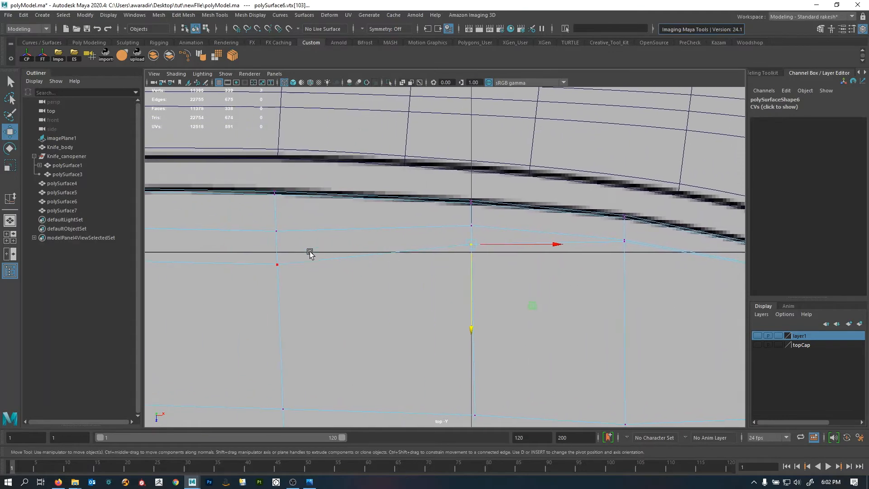
alt+middle_drag(290, 290, 380, 289)
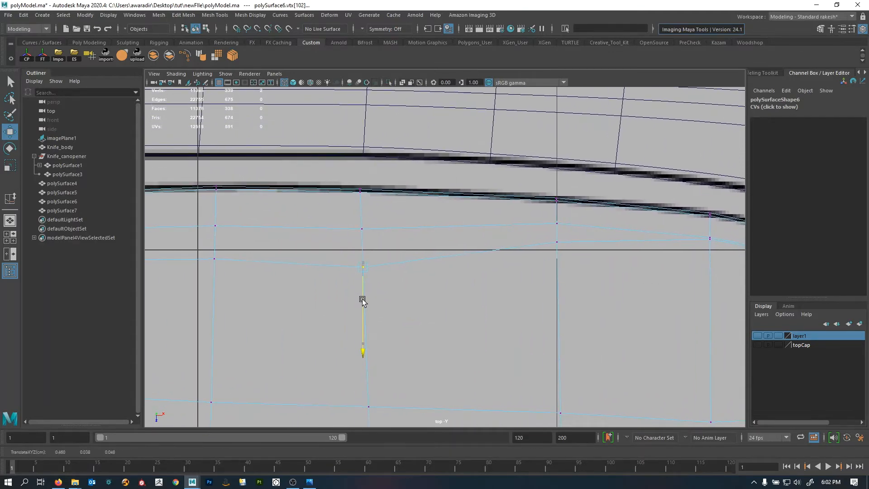
drag(362, 299, 362, 301)
alt+middle_drag(310, 296, 488, 281)
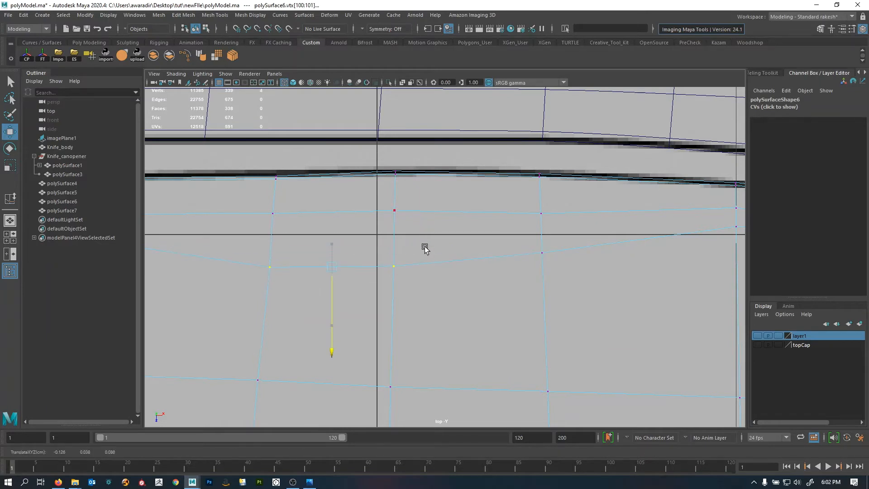
alt+middle_drag(309, 268, 524, 272)
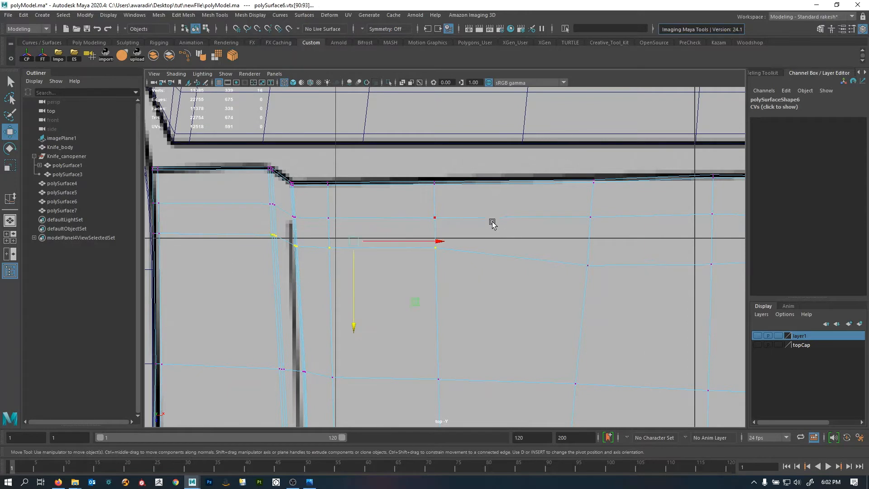
alt+middle_drag(330, 263, 552, 257)
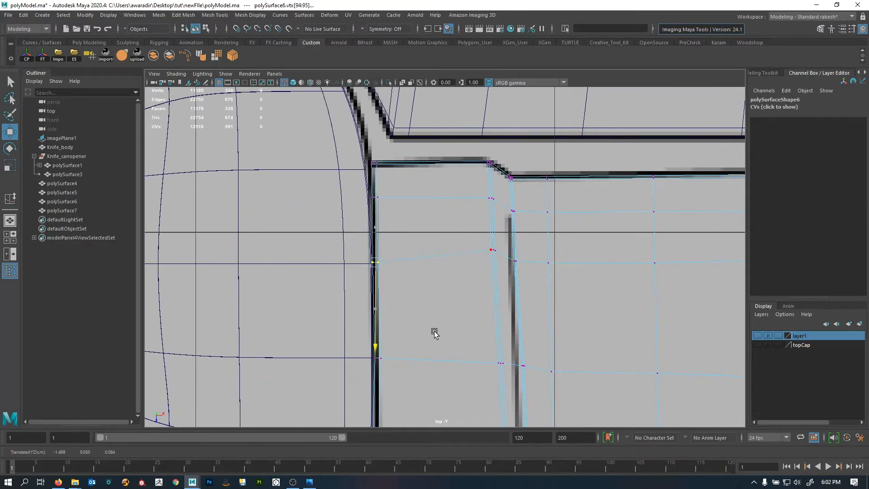
- Move the bevel row nearer the cutting edge inward, from the tang to mid-blade, and return to the perspective view
alt+middle_drag(456, 280, 443, 306)
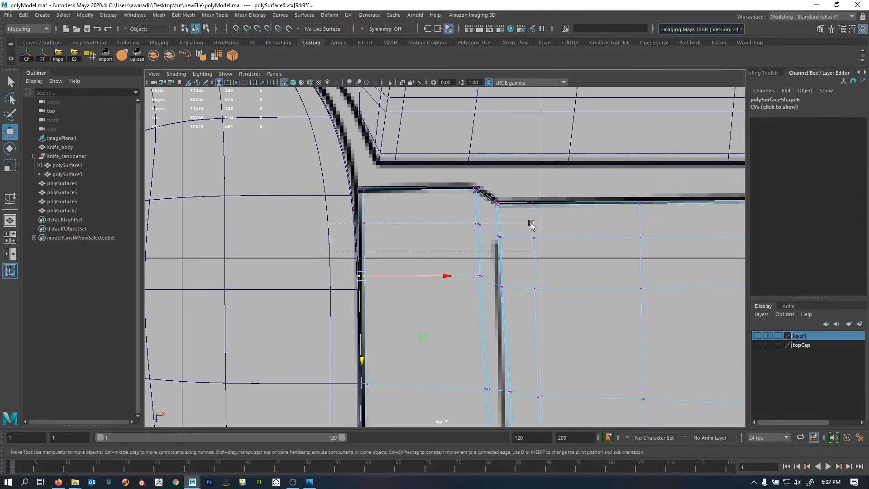
alt+middle_drag(591, 244, 395, 257)
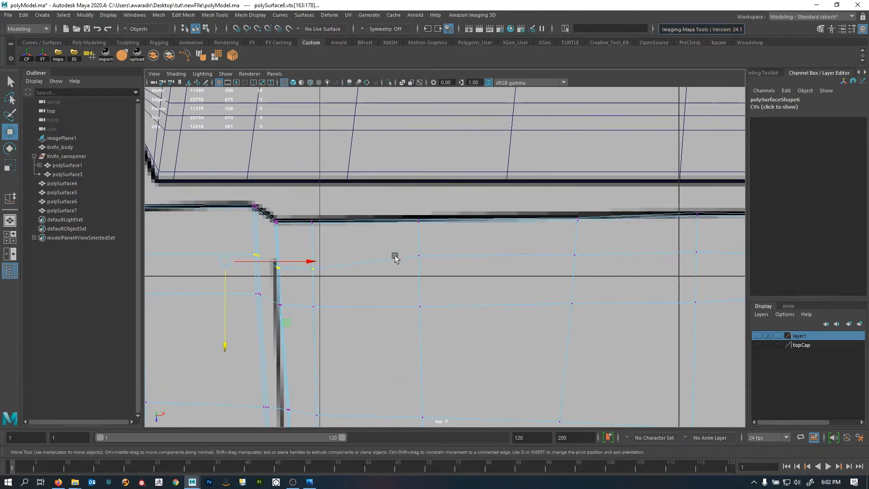
alt+middle_drag(701, 269, 324, 279)
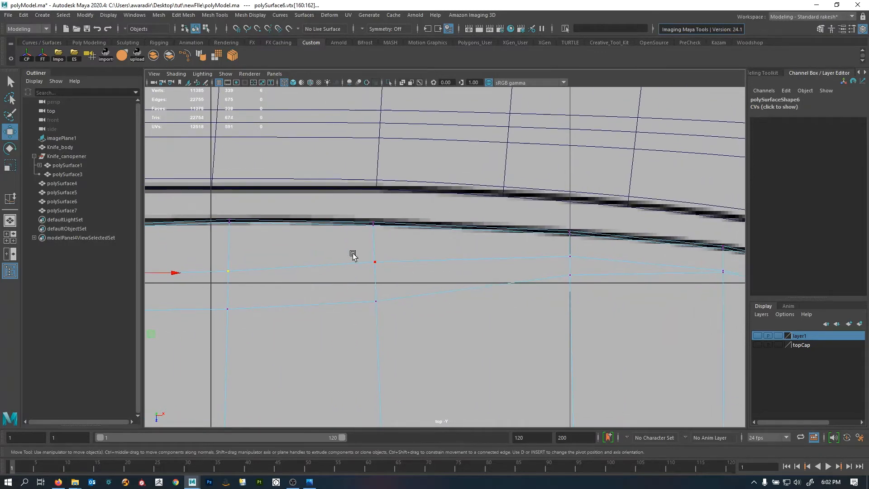
alt+middle_drag(407, 283, 443, 283)
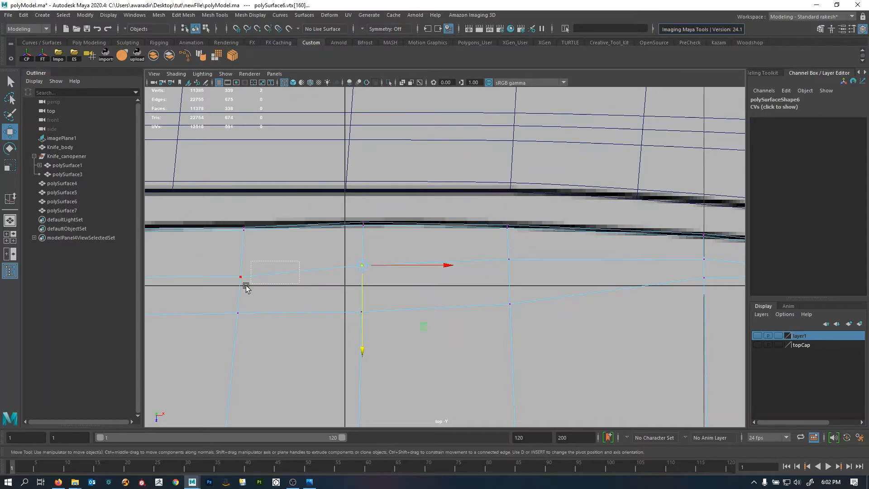
key(space)
key(space)
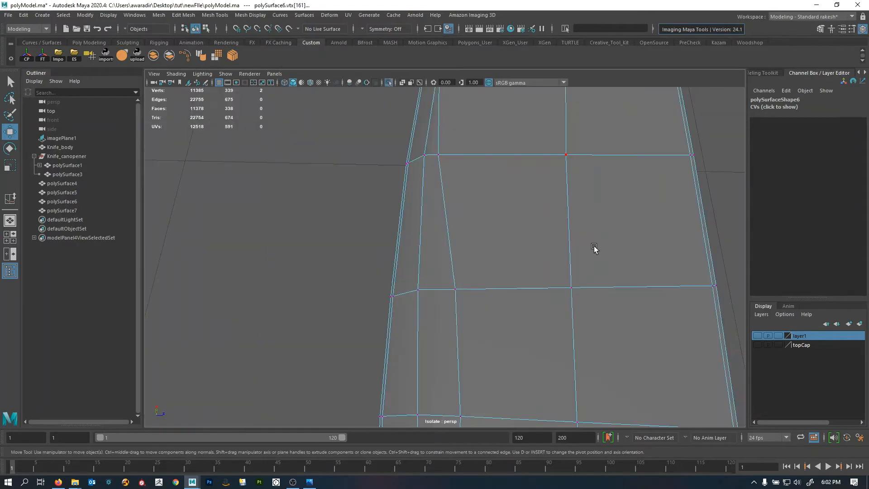
- Return the blade to object mode, preview it smoothed, and compare its bevel and shoulder with the duplicate blade
alt+right_drag(595, 248, 503, 254)
alt+drag(502, 254, 471, 285)
key(F8)
key(3)
click(357, 182)
alt+right_drag(471, 285, 552, 287)
alt+drag(552, 287, 392, 275)
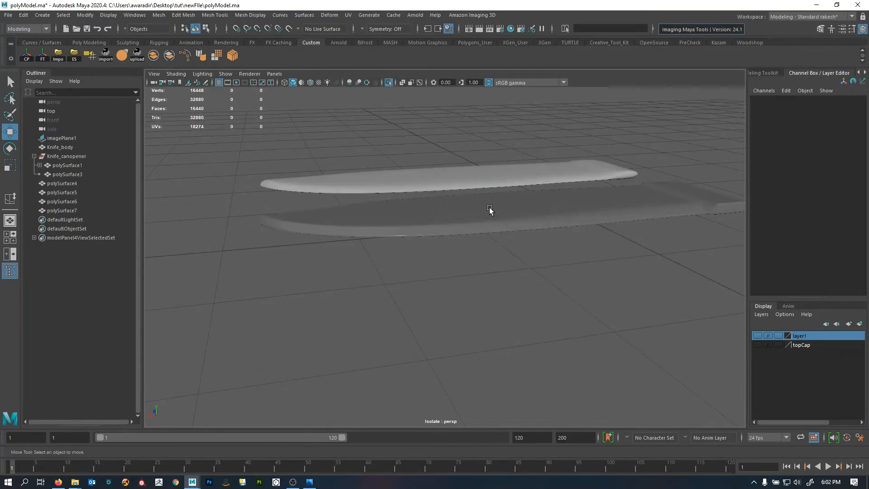
alt+drag(439, 221, 502, 225)
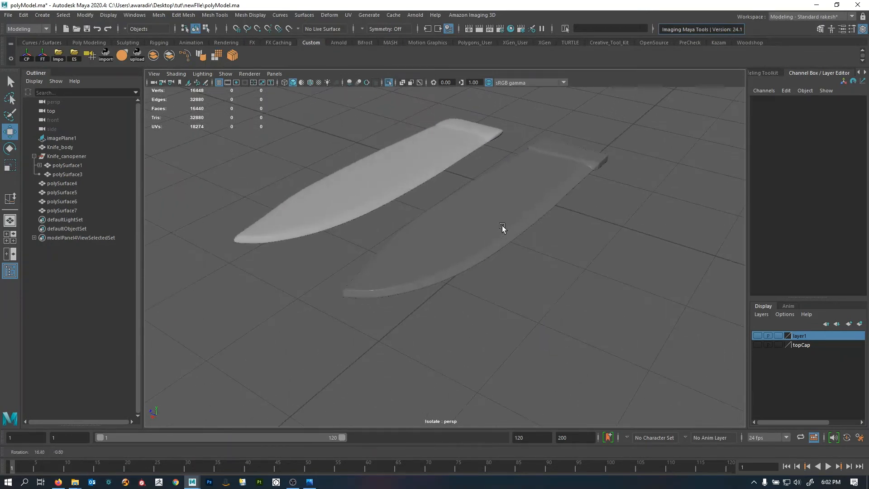
alt+middle_drag(501, 225, 558, 247)
alt+drag(558, 247, 431, 268)
alt+right_drag(430, 267, 633, 272)
alt+middle_drag(634, 272, 572, 289)
alt+drag(572, 288, 484, 297)
alt+right_drag(484, 297, 382, 284)
- Delete the duplicate blade and exit isolated viewing to show the rest of the knife
alt+drag(382, 284, 397, 254)
key(Delete)
key(ctrl+1)
alt+right_drag(397, 254, 557, 257)
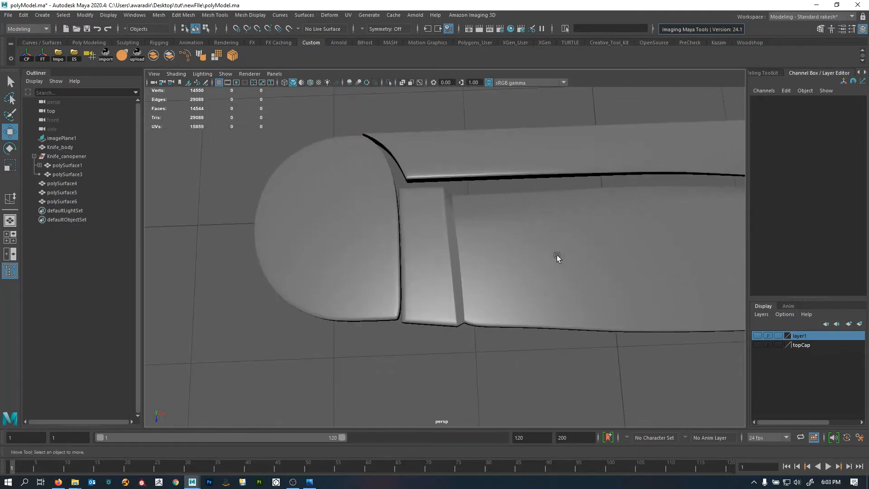
- Select the blade and snap its pivot to the lower rear corner of the tang
click(449, 246)
alt+drag(407, 264, 480, 290)
alt+right_drag(448, 281, 504, 272)
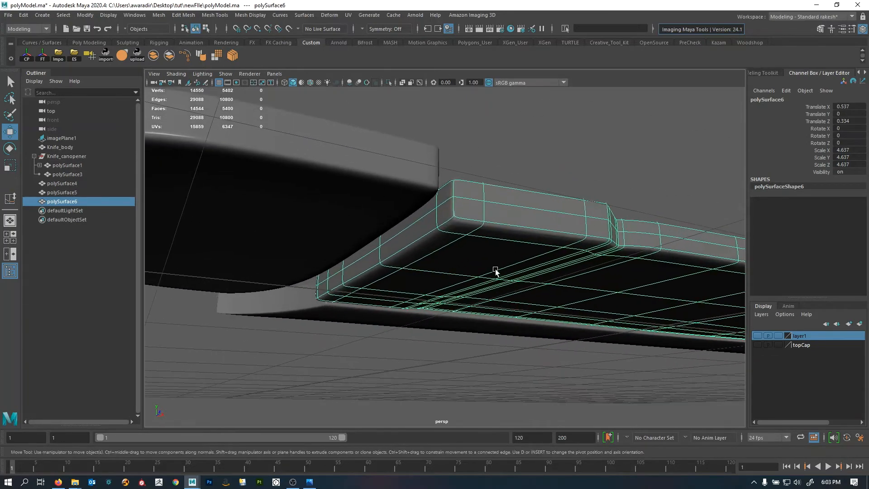
key(d)
key(v)
middle_drag(472, 240, 465, 238)
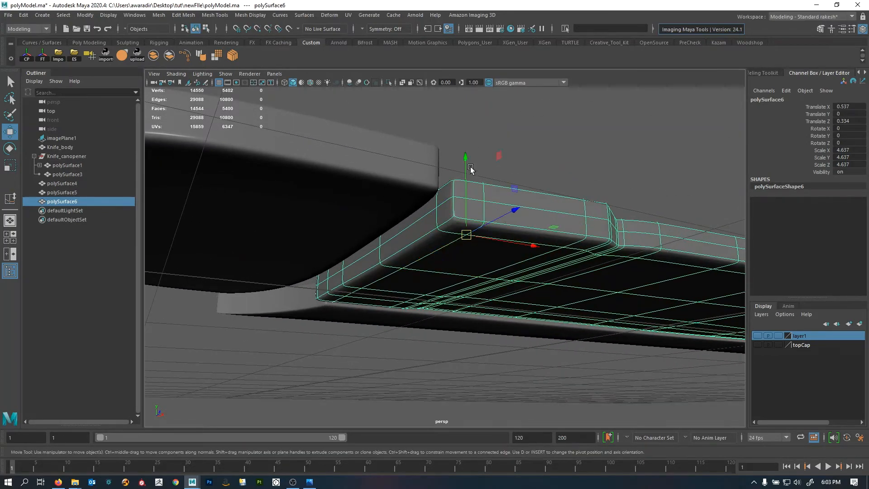
- Raise the blade to Translate Y 0.073 so it lines up with the rounded end piece in the front view
key(v)
middle_drag(343, 223, 428, 189)
alt+drag(428, 189, 413, 231)
key(space)
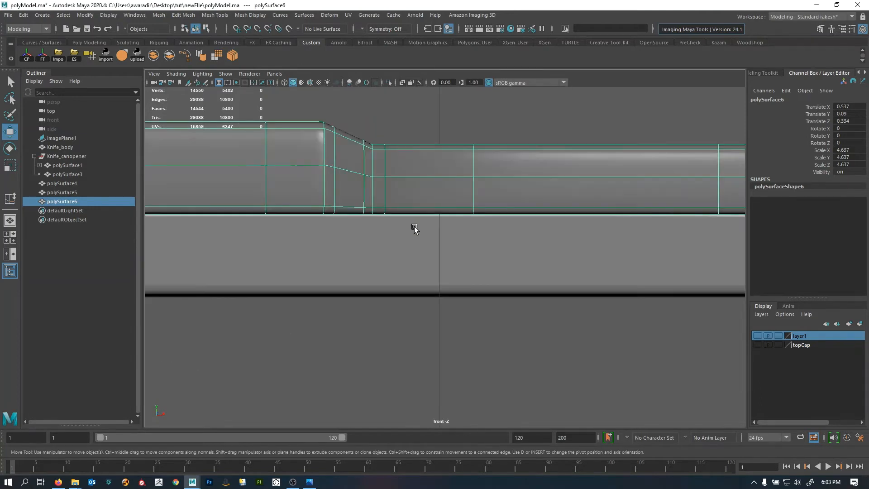
scroll(378, 223, down, 3)
scroll(379, 224, up, 6)
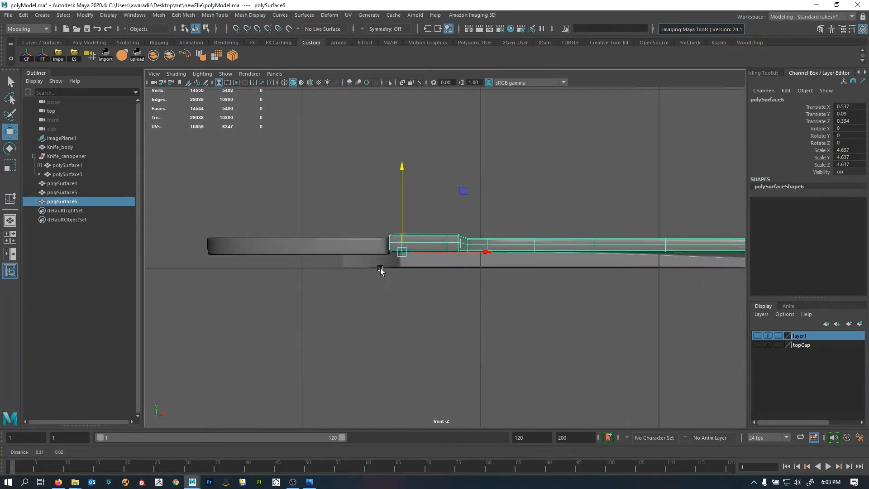
scroll(398, 243, up, 4)
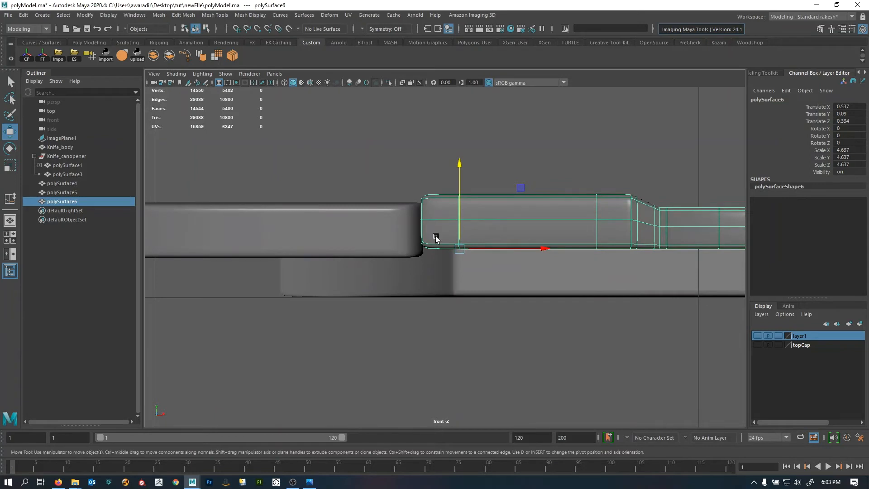
drag(460, 162, 460, 174)
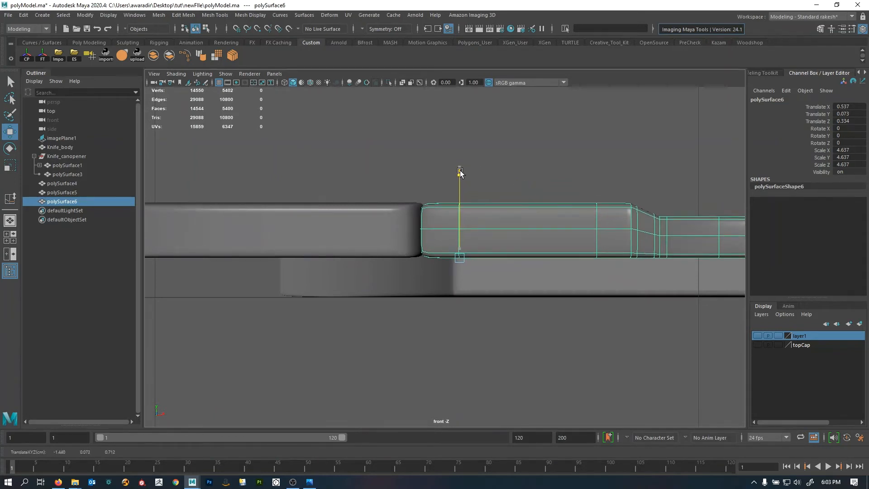
click(477, 176)
- Select the long curved handle piece, raise it clear of the blade in the back view, and place its pivot on its bottom edge
key(space)
drag(496, 221, 498, 198)
alt+drag(468, 238, 492, 269)
click(479, 281)
key(space)
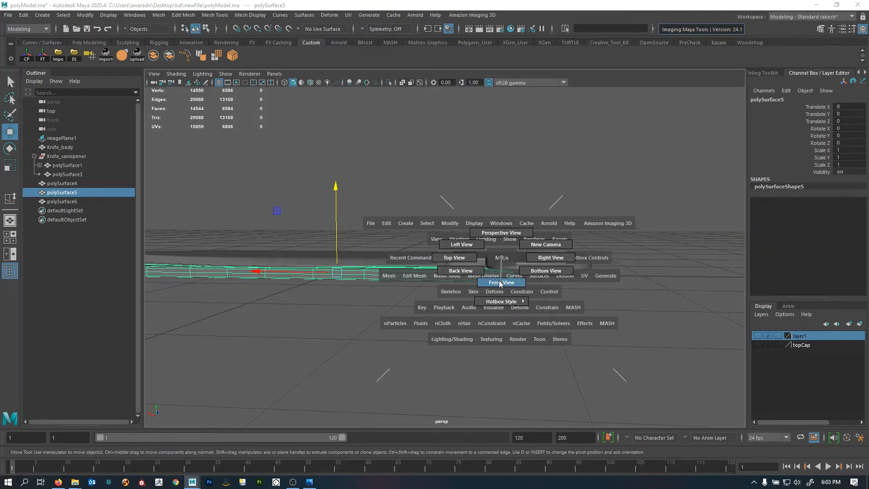
drag(478, 239, 448, 281)
mouse_move(456, 230)
ctrl+alt+mouse_down()
mouse_move(489, 272)
mouse_move(533, 275)
ctrl+alt+mouse_up()
alt+right_drag(538, 276, 685, 288)
alt+middle_drag(149, 291, 533, 259)
alt+middle_drag(406, 279, 733, 275)
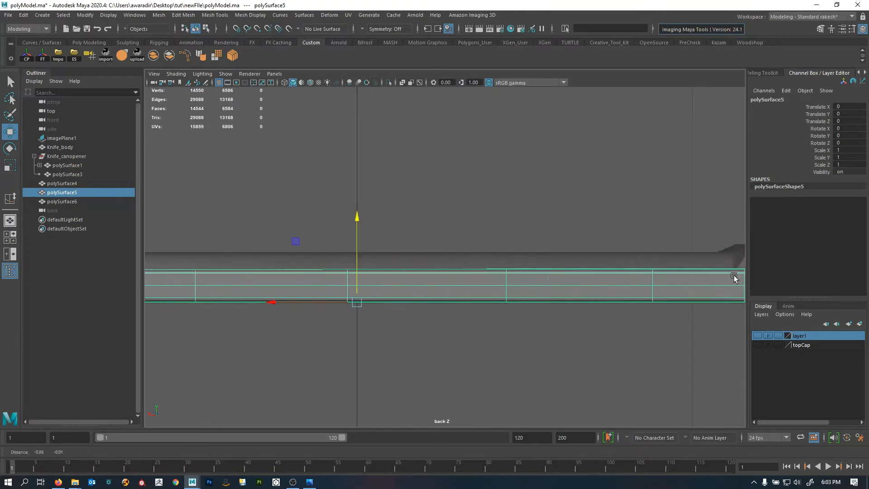
alt+middle_drag(551, 280, 574, 221)
key(d)
key(v)
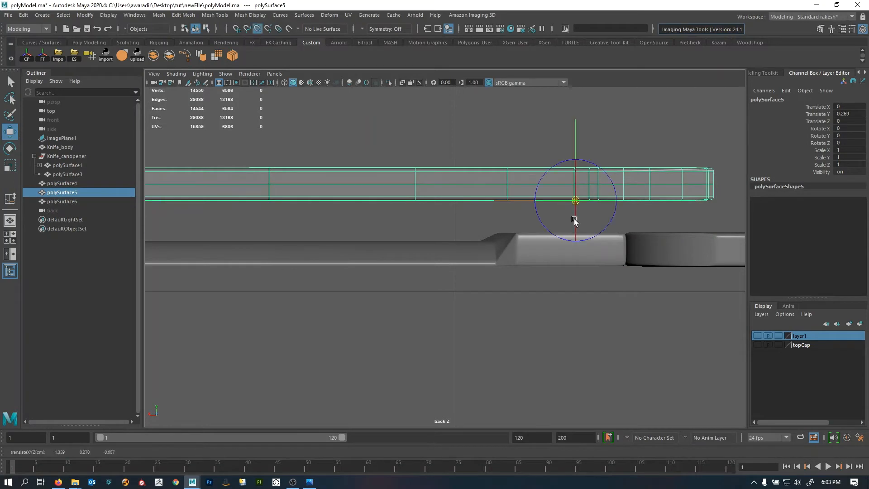
- Snap the curved handle piece down level with the blade's underside at Translate Y 0.072 and return to the perspective view
click(576, 139)
middle_drag(578, 268, 578, 287)
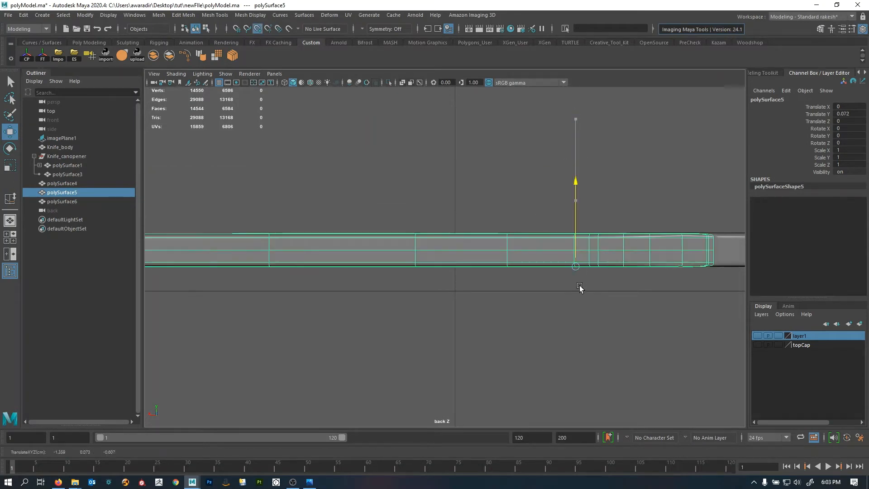
key(space)
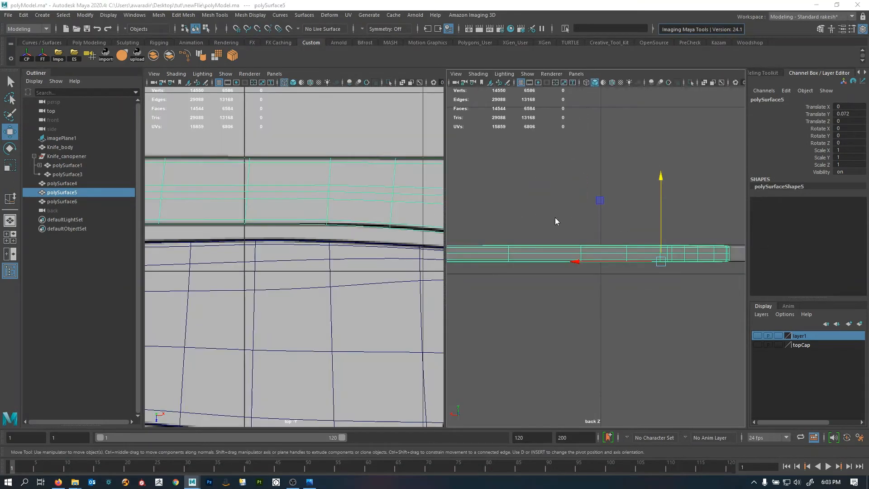
key(space)
key(space)
drag(556, 220, 555, 190)
alt+drag(519, 224, 516, 307)
- Select the blade and check how its tang meets the rounded end piece in the perspective view and against the top-view reference
click(640, 258)
scroll(522, 338, up, 4)
click(438, 302)
alt+drag(439, 302, 460, 263)
key(space)
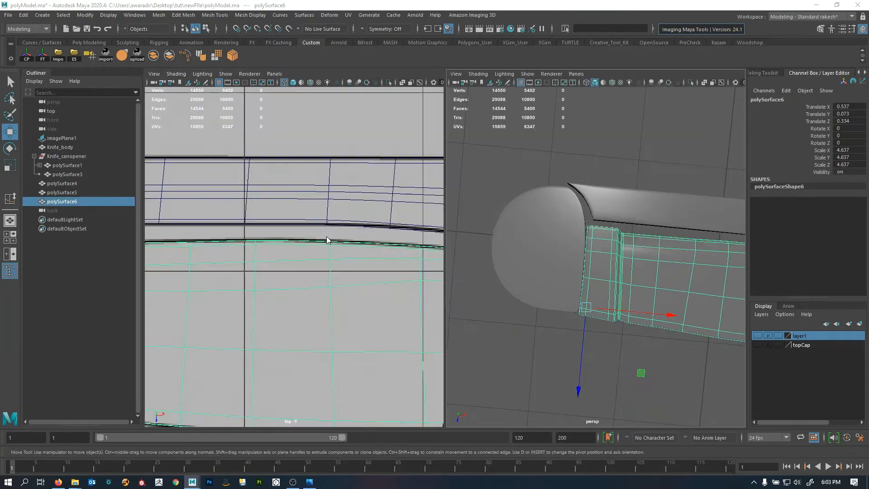
key(space)
scroll(342, 243, down, 10)
scroll(361, 254, up, 5)
alt+middle_drag(276, 308, 331, 287)
scroll(331, 289, up, 3)
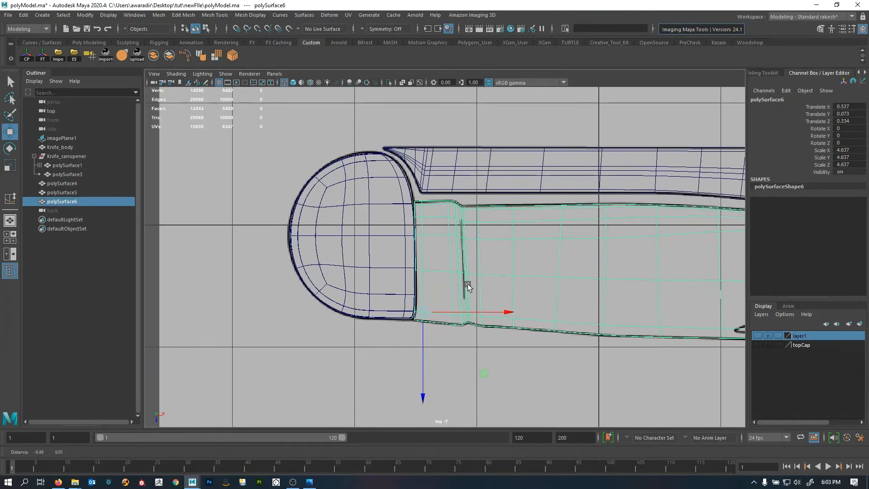
scroll(225, 210, down, 3)
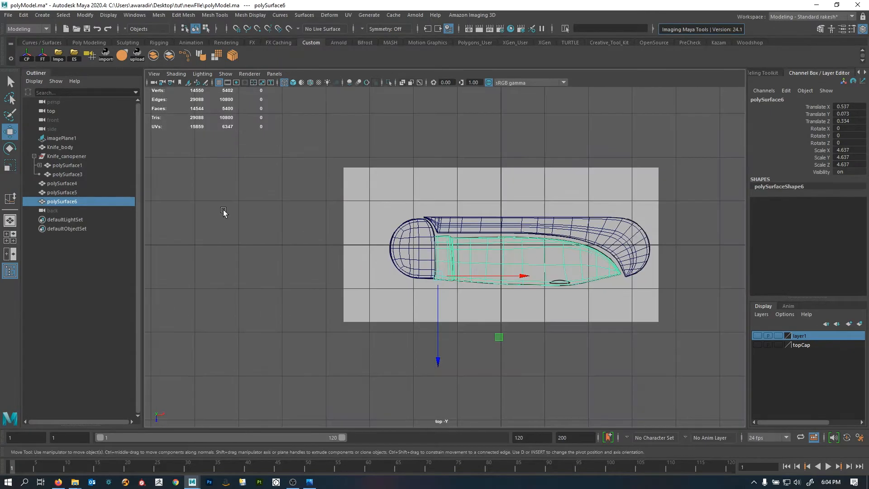
- Move the vertex row at the tang's end slightly into the rounded end piece and scale it in Z to about 0.944
key(F9)
scroll(346, 263, up, 5)
scroll(346, 264, up, 3)
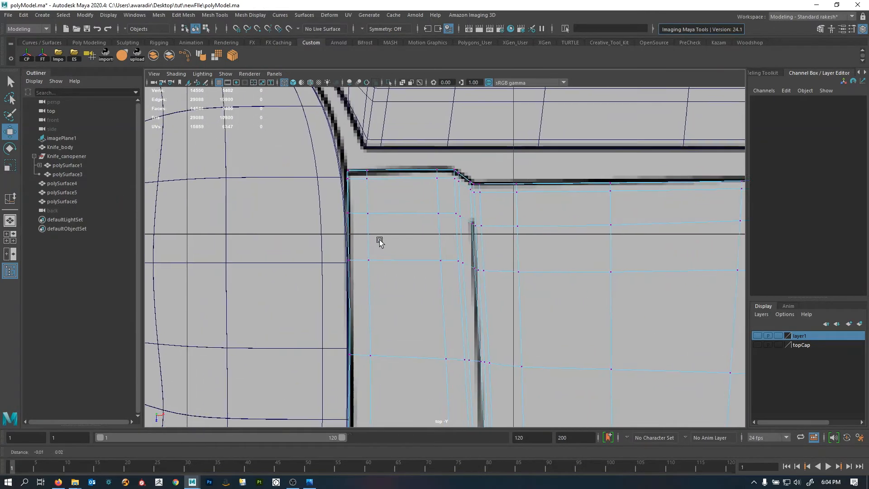
drag(365, 205, 364, 204)
scroll(436, 210, up, 2)
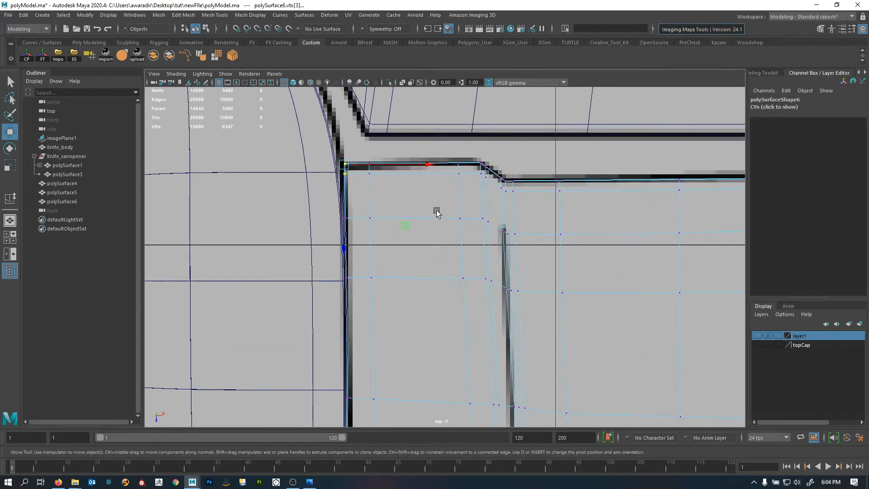
drag(407, 359, 408, 360)
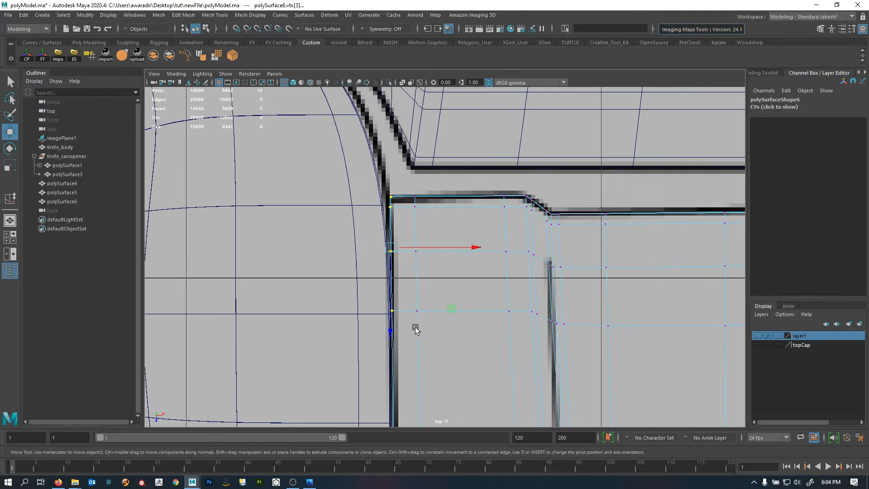
scroll(401, 180, down, 2)
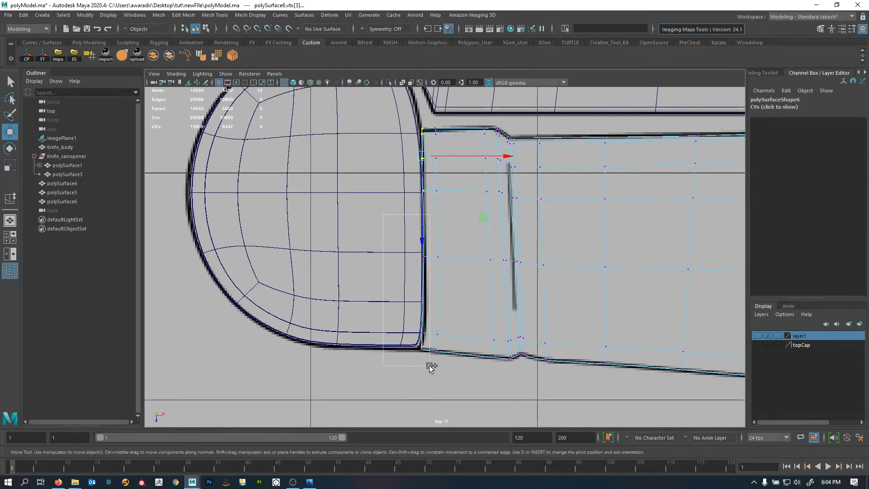
drag(508, 241, 504, 241)
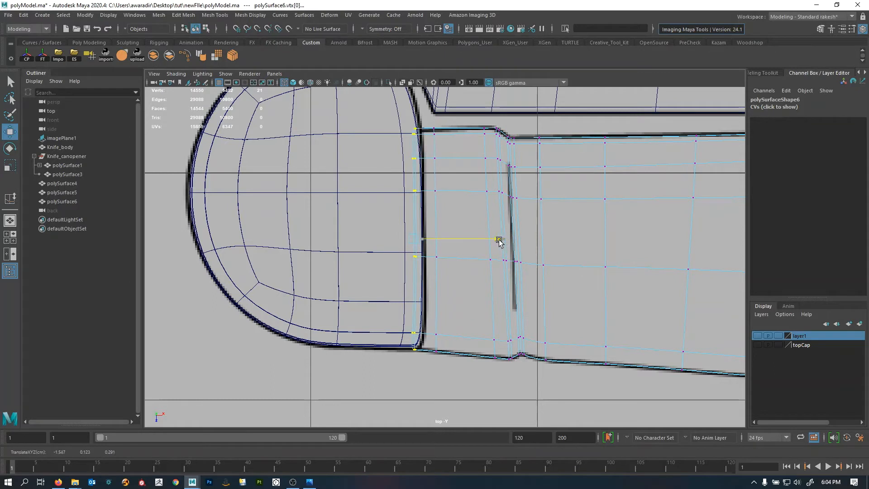
key(r)
middle_drag(411, 323, 413, 322)
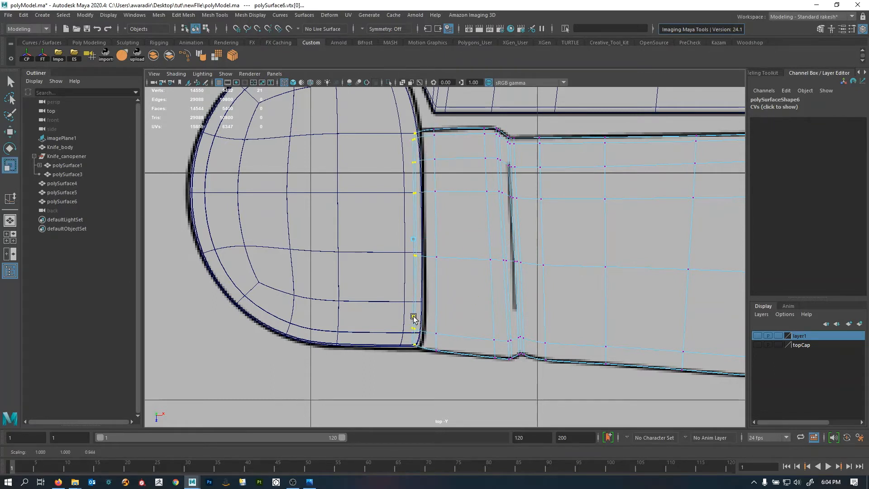
- In the perspective view, select the tang's second vertex row and move it along X closer to the rounded end piece
key(space)
key(space)
alt+drag(502, 261, 508, 235)
drag(514, 151, 196, 446)
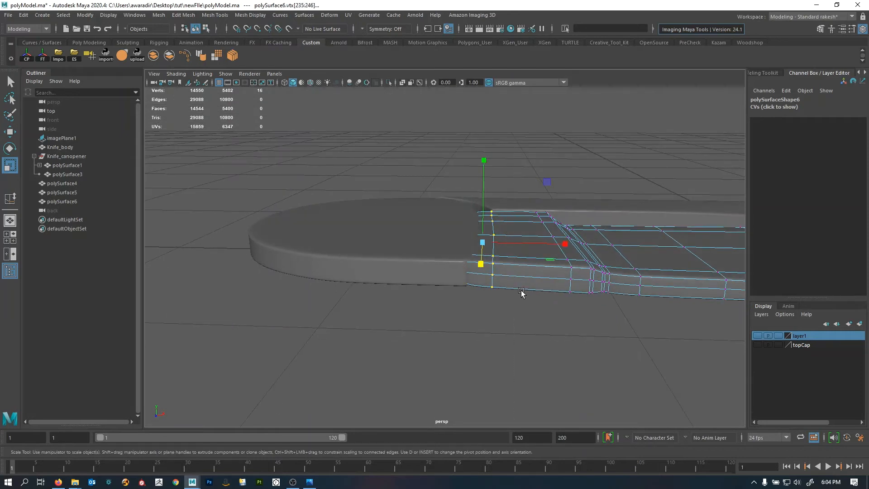
key(w)
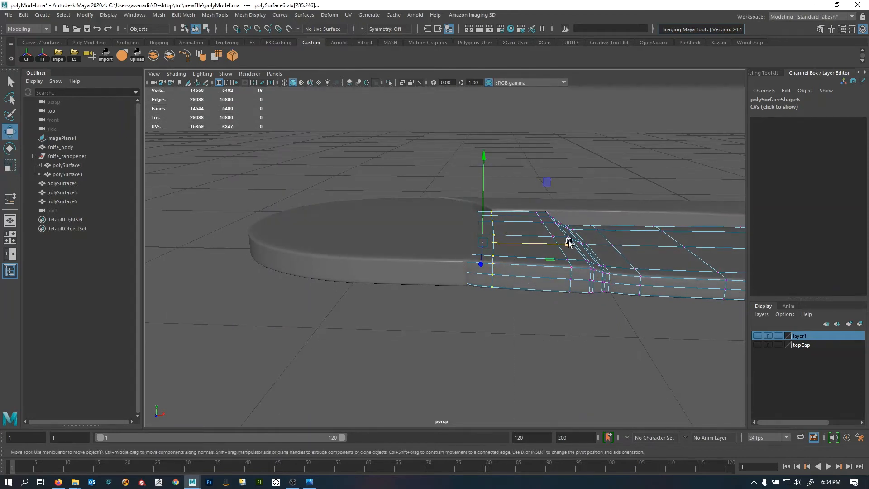
drag(569, 243, 551, 248)
- Return the blade to object mode and examine its joint with the rounded end piece and the overall knife assembly
right_drag(551, 213, 578, 164)
click(578, 162)
alt+drag(414, 242, 431, 194)
alt+right_drag(431, 194, 348, 284)
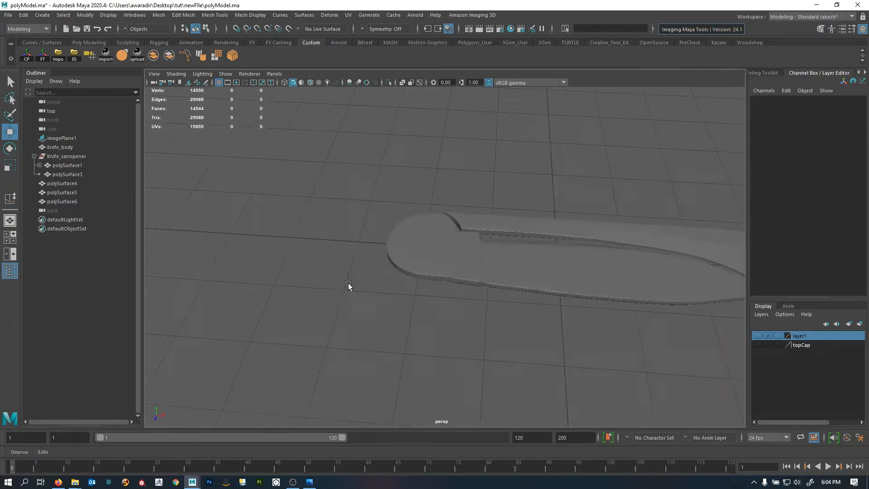
alt+drag(348, 285, 458, 320)
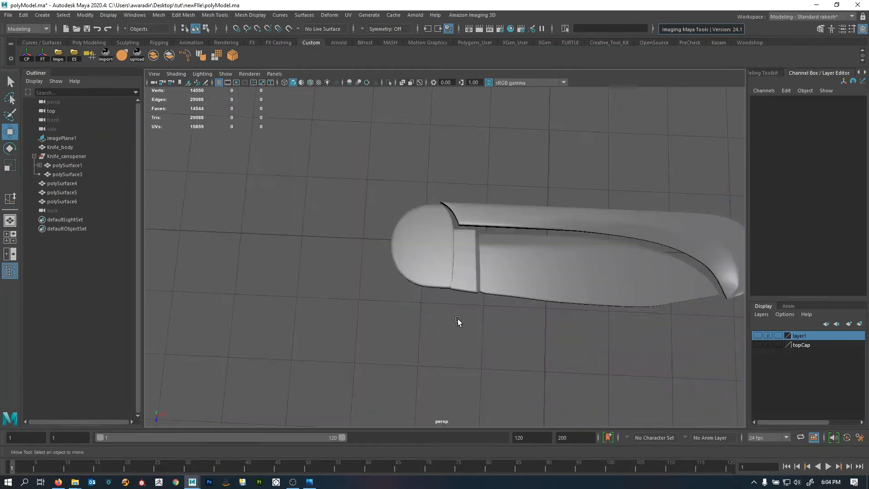
scroll(457, 320, down, 3)
scroll(466, 304, up, 2)
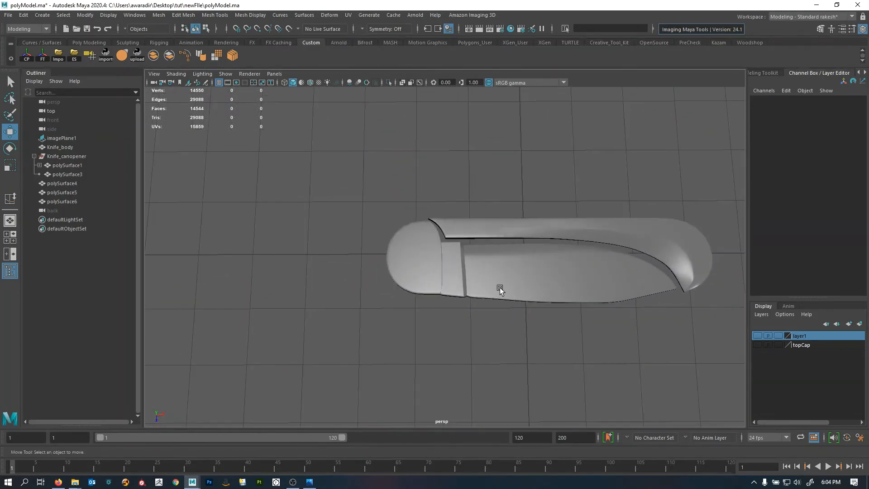
click(500, 287)
scroll(455, 309, up, 2)
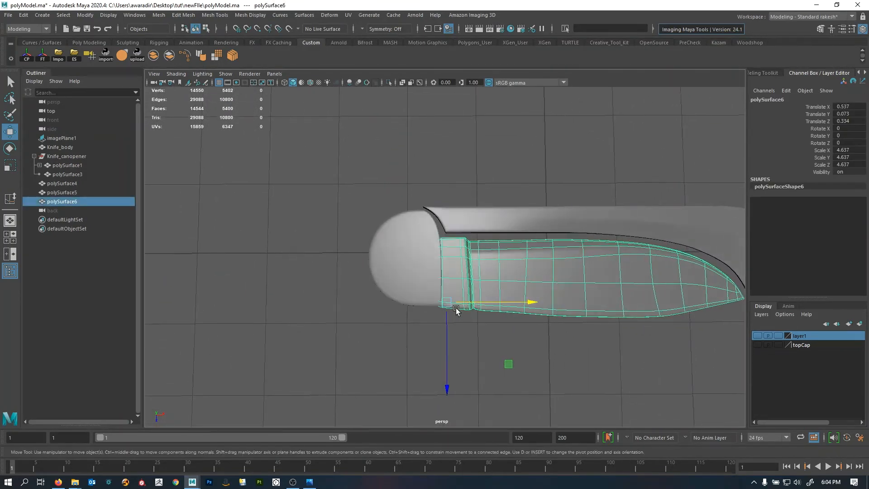
shift+click(424, 262)
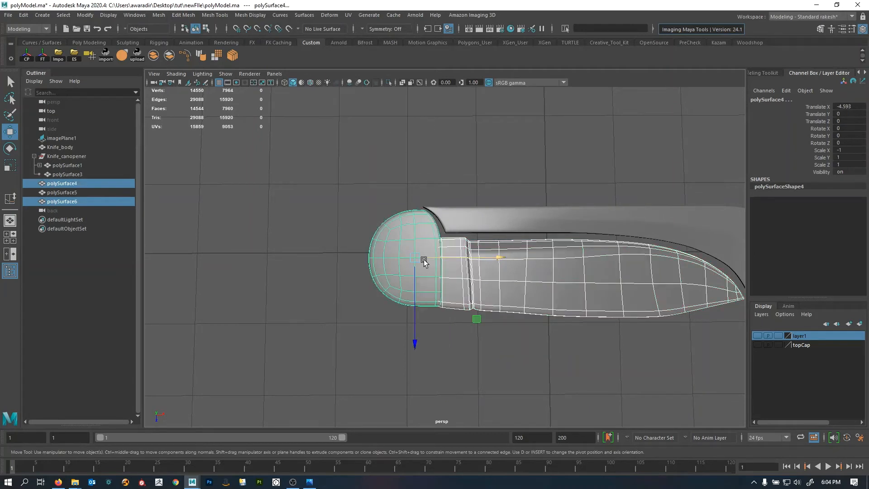
click(312, 262)
alt+drag(501, 297, 459, 315)
- Show the top and perspective views together and frame the nail notch outline on the reference near the blade's lower edge
key(space)
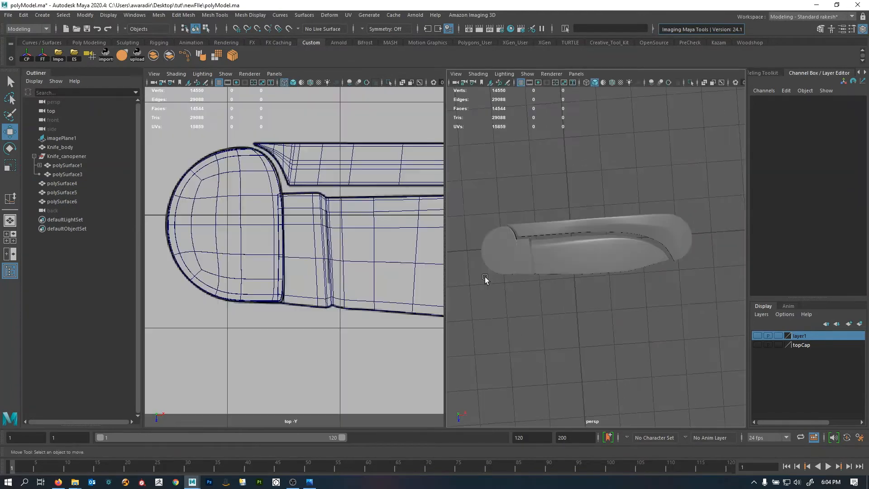
scroll(306, 252, down, 4)
alt+middle_drag(305, 252, 206, 227)
scroll(361, 279, up, 3)
alt+middle_drag(361, 279, 289, 267)
scroll(335, 251, up, 2)
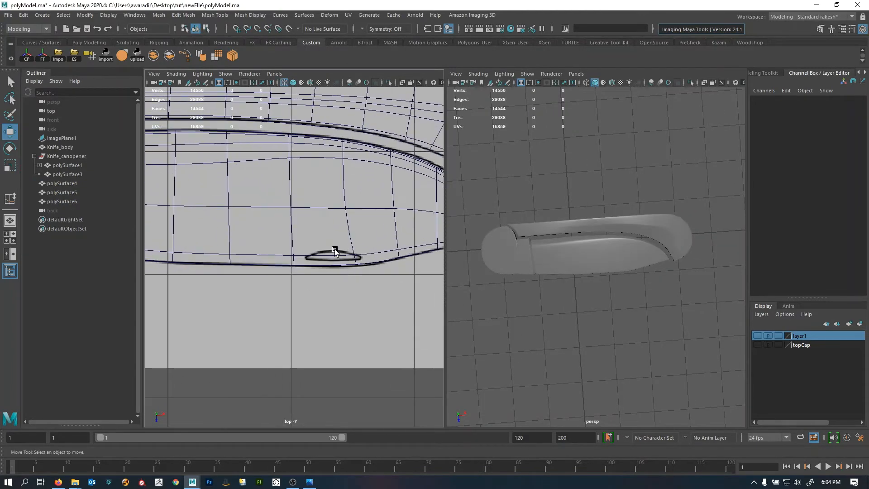
scroll(677, 262, up, 5)
- Select the blade, turn off its smooth preview, and frame the notch area in both views
click(626, 270)
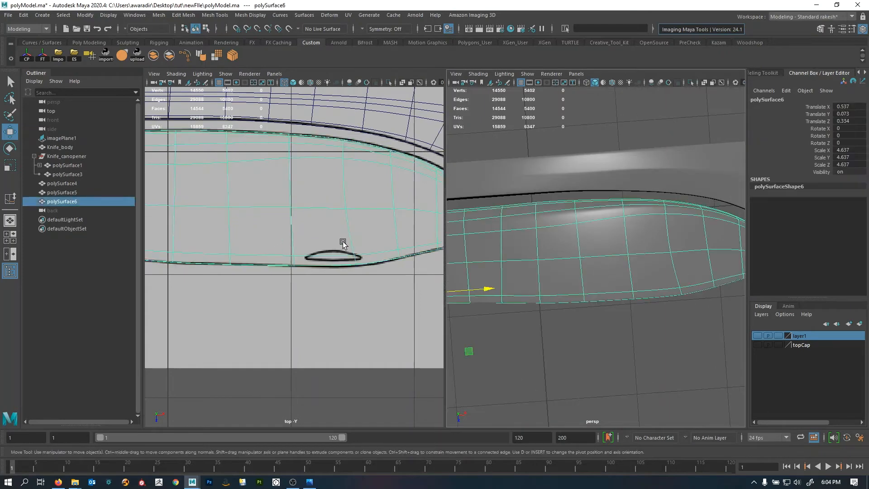
scroll(564, 283, up, 3)
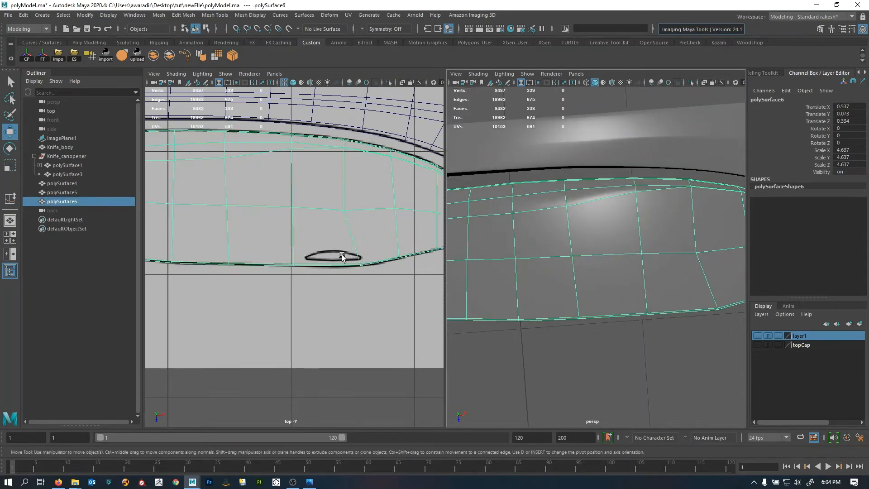
scroll(341, 262, up, 2)
alt+middle_drag(341, 267, 334, 278)
alt+middle_drag(617, 267, 474, 259)
scroll(496, 272, down, 3)
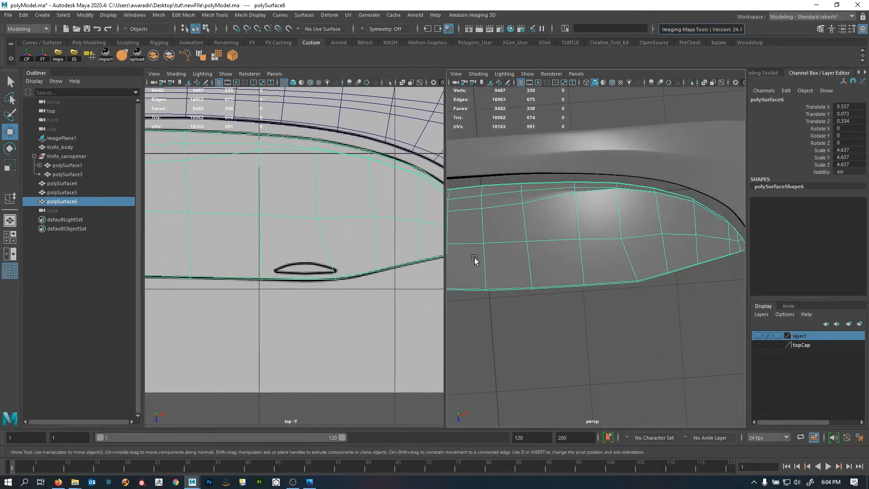
ctrl+alt+drag(239, 223, 348, 297)
scroll(331, 289, down, 5)
scroll(650, 246, up, 1)
alt+middle_drag(625, 255, 641, 259)
- Insert an edge loop across the blade's width midway between the two existing loops at the nail notch
right_drag(588, 268, 589, 192)
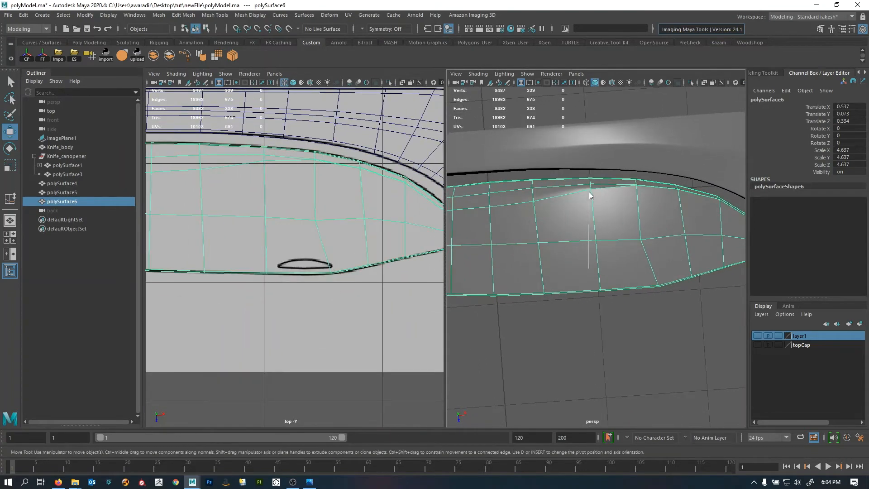
click(568, 242)
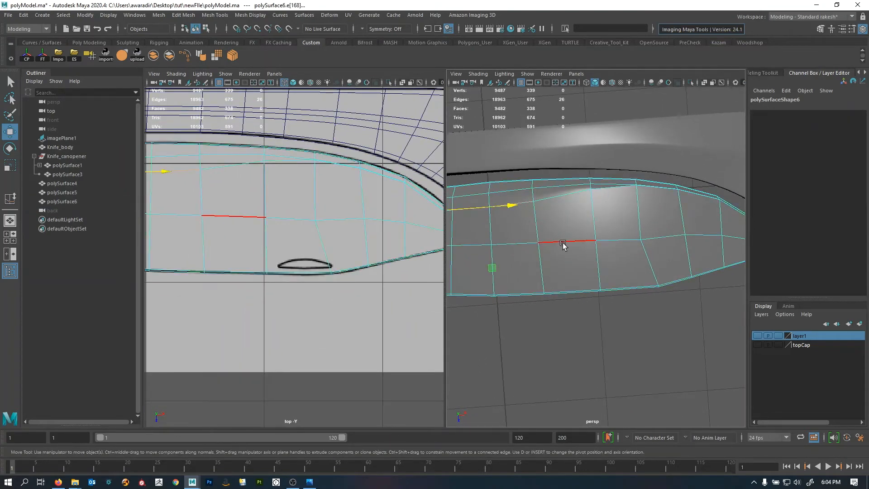
click(618, 246)
ctrl+right_drag(601, 233, 699, 273)
alt+middle_drag(699, 273, 633, 314)
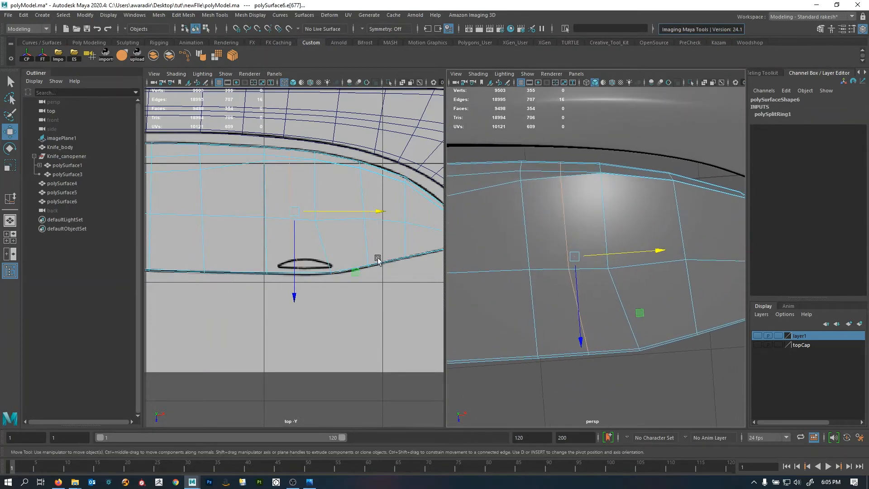
- Move the new loop's vertices at the blade's upper edge along Z onto the reference outline in the top view
scroll(295, 285, up, 10)
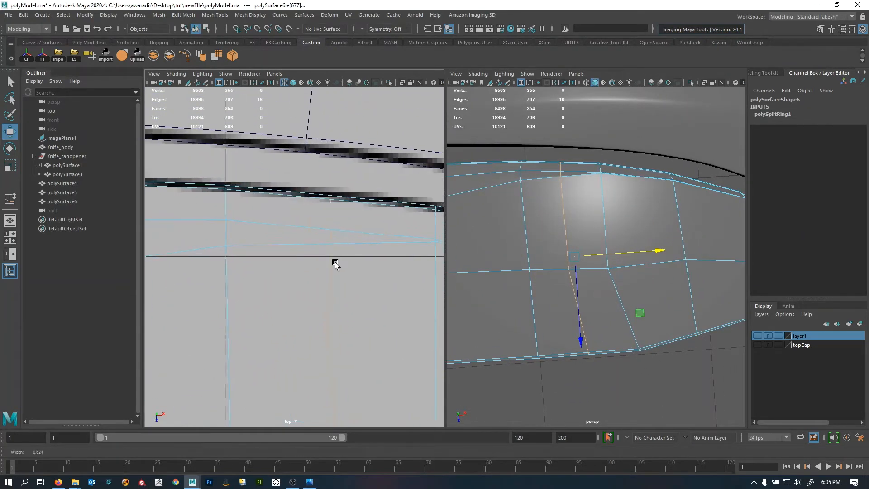
alt+right_drag(335, 262, 337, 261)
right_drag(330, 194, 307, 180)
drag(354, 257, 331, 283)
alt+middle_drag(580, 279, 575, 223)
alt+middle_drag(302, 407, 251, 143)
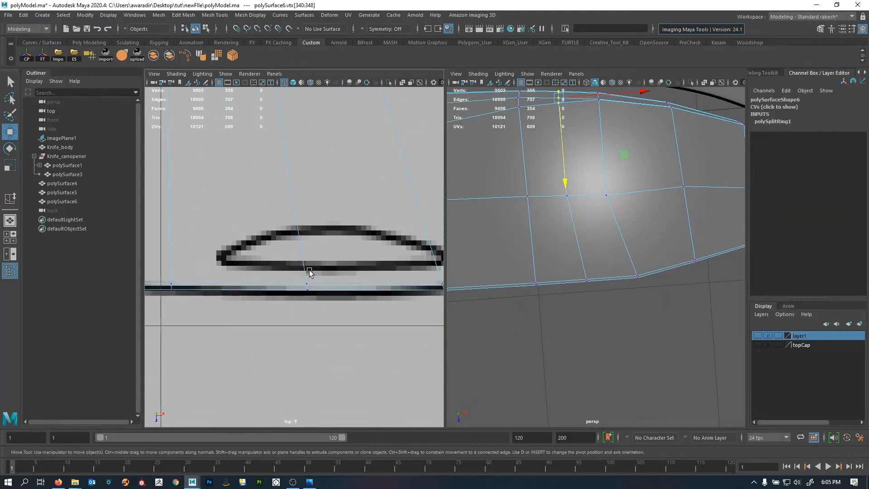
- Move the middle-row vertices of the two loops above the nail notch along X so the loops run straight down to the edge
alt+middle_drag(611, 274, 601, 285)
alt+right_drag(371, 254, 349, 252)
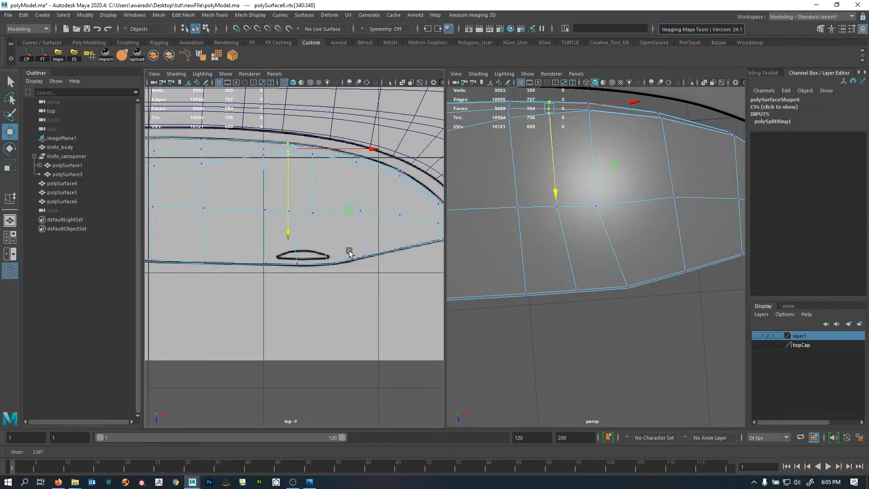
alt+middle_drag(349, 252, 339, 260)
alt+right_drag(339, 260, 474, 305)
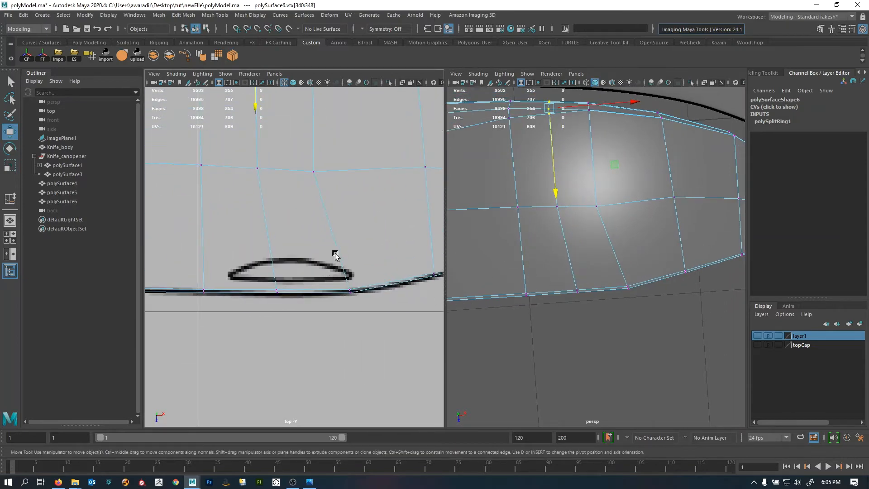
alt+middle_drag(336, 271, 334, 373)
drag(292, 289, 397, 275)
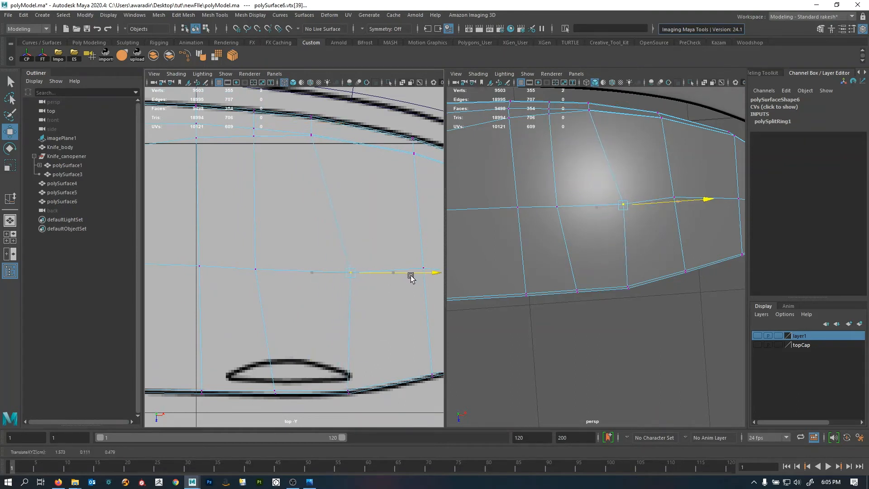
alt+middle_drag(278, 272, 306, 242)
drag(321, 214, 259, 266)
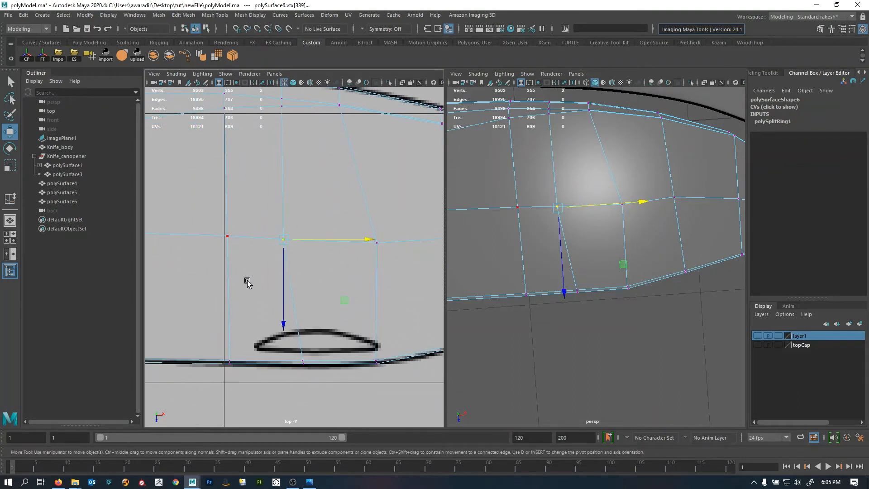
middle_drag(250, 283, 273, 284)
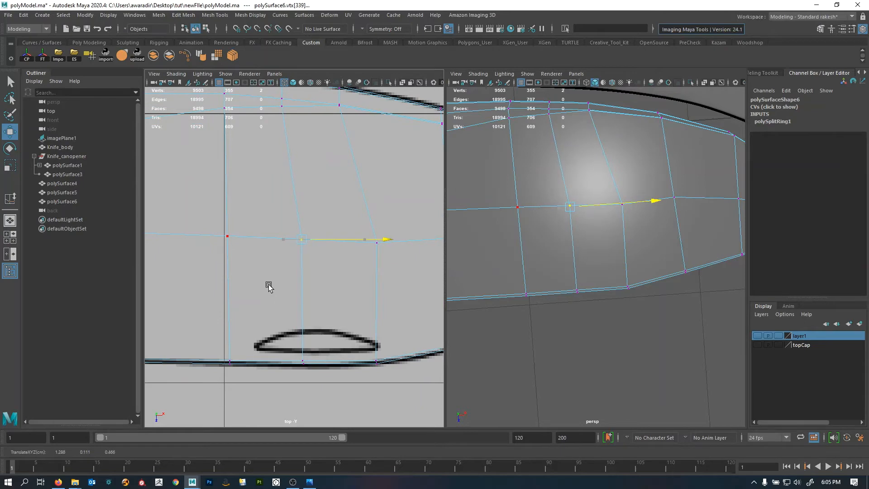
- Insert a lengthwise edge loop on the blade between the middle row and the lower edge, just above the nail notch
alt+right_drag(609, 260, 522, 262)
alt+drag(522, 262, 611, 239)
right_drag(548, 252, 587, 178)
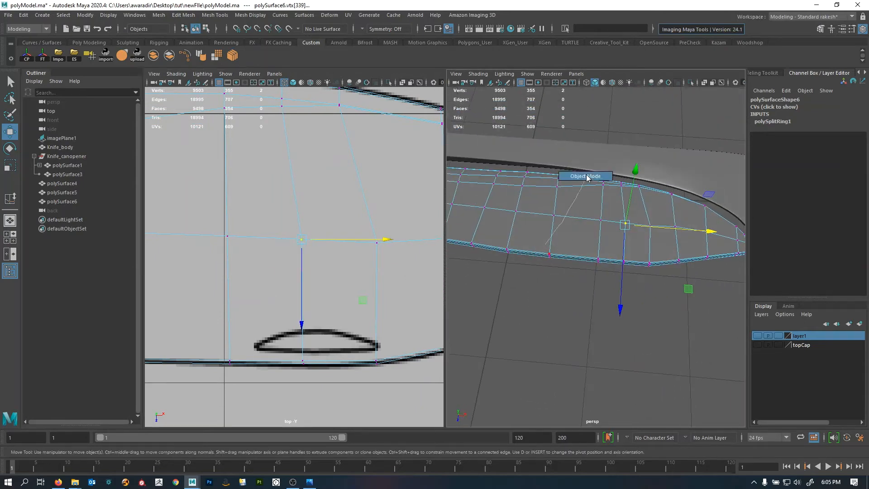
right_drag(594, 247, 685, 252)
click(599, 238)
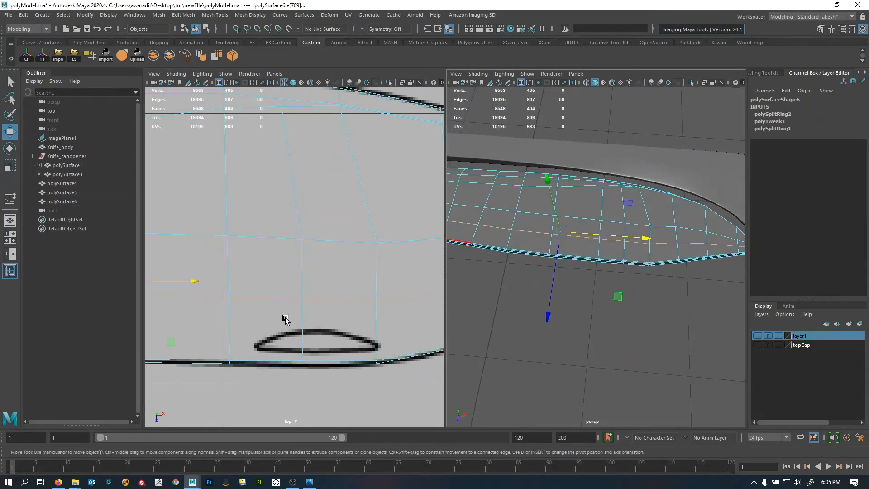
- Select the row of blade faces covering the nail notch outline, including the neighbouring face toward the tip
alt+right_drag(285, 318, 322, 331)
alt+middle_drag(322, 331, 281, 249)
right_click(231, 237)
click(217, 244)
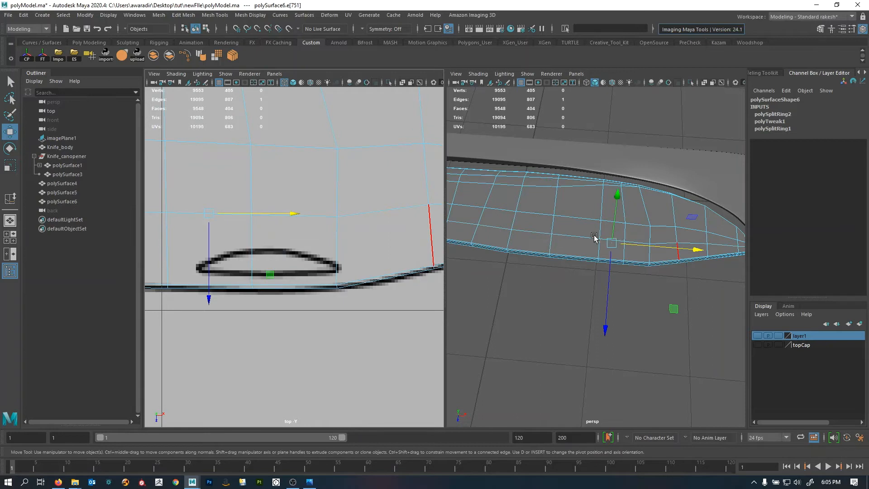
key(ctrl+i)
key(F11)
click(611, 249)
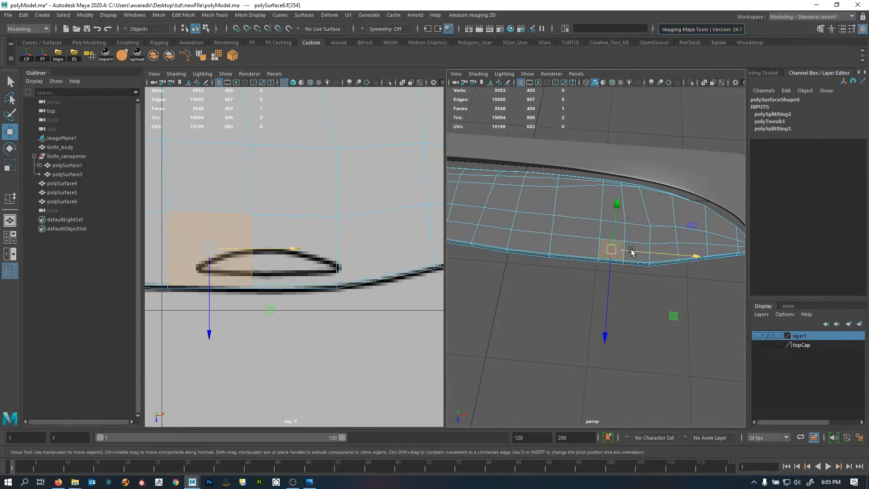
shift+click(638, 258)
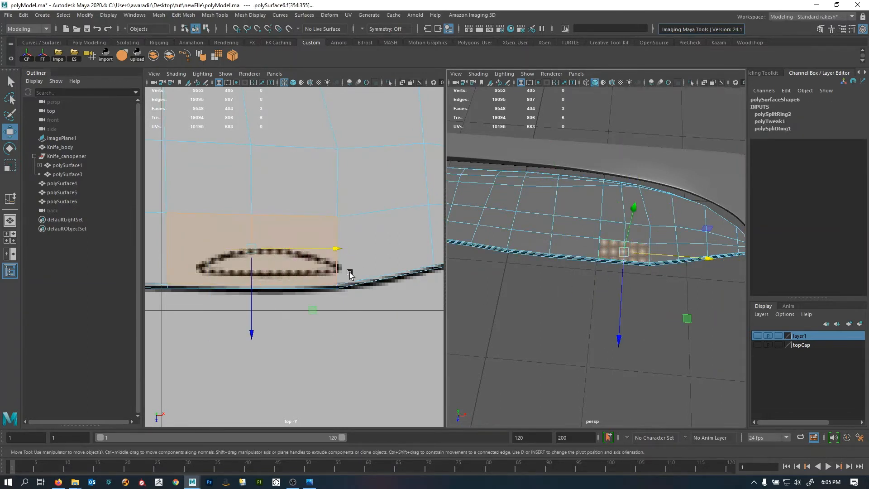
key(space)
alt+drag(630, 272, 547, 305)
shift+click(545, 272)
alt+drag(545, 271, 434, 286)
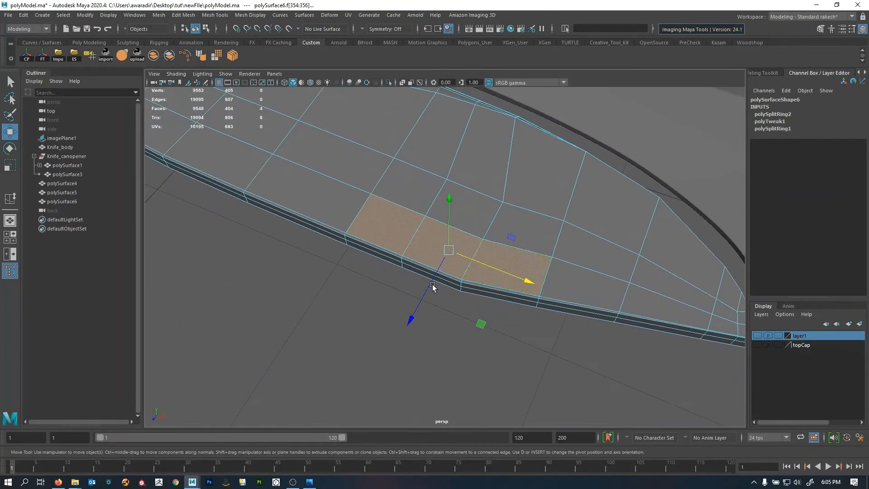
- Extrude the selected nail notch faces with an offset of 0.06 and no thickness
key(space)
key(space)
scroll(337, 273, down, 4)
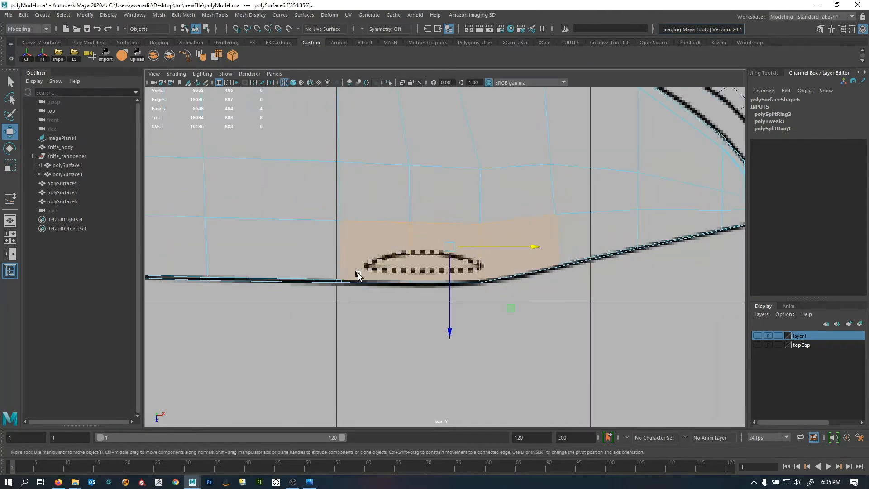
alt+middle_drag(437, 282, 299, 271)
key(space)
key(space)
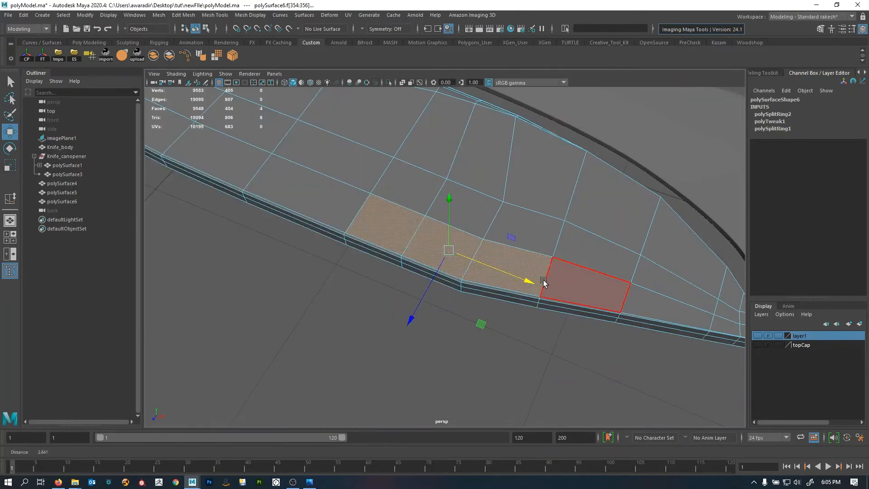
scroll(498, 301, up, 2)
alt+middle_drag(492, 303, 534, 312)
alt+drag(534, 312, 448, 291)
shift+right_drag(315, 198, 316, 223)
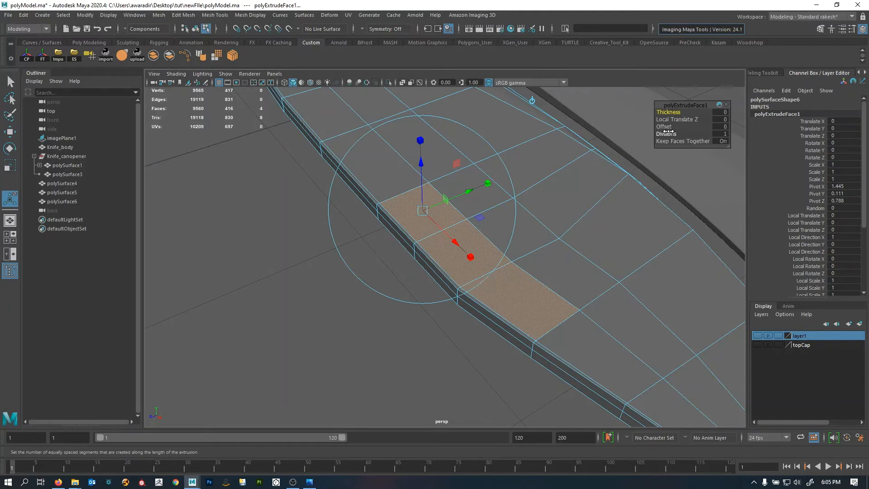
drag(667, 127, 661, 127)
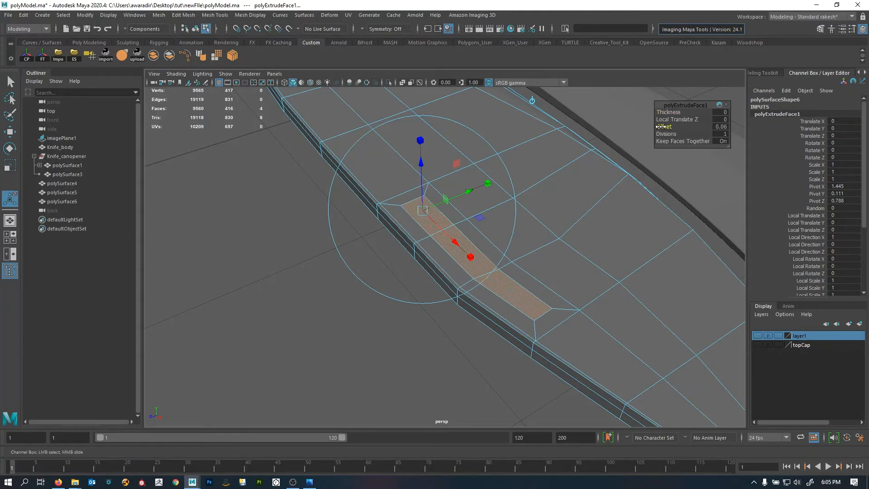
- Frame the nail notch outline in the top view and convert the inset face selection to vertices
key(space)
key(space)
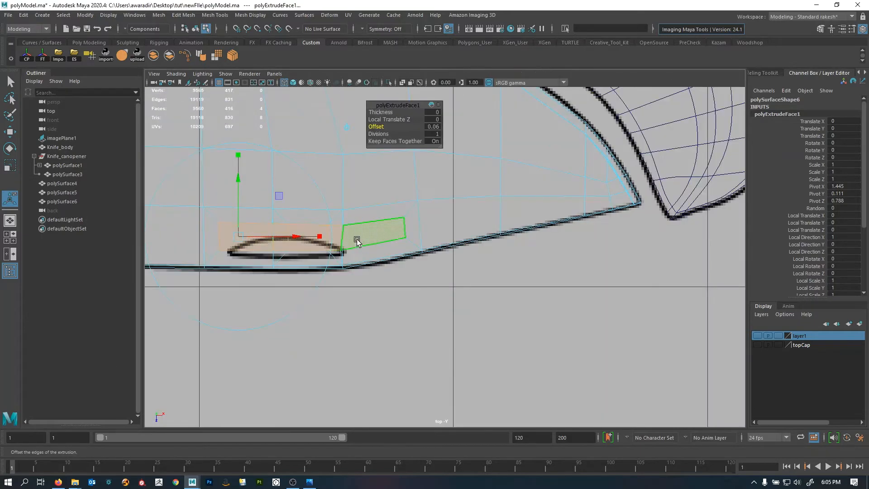
alt+right_drag(327, 261, 340, 268)
alt+middle_drag(255, 271, 388, 291)
alt+right_drag(346, 255, 391, 274)
key(w)
alt+middle_drag(391, 274, 433, 288)
alt+right_drag(344, 287, 378, 293)
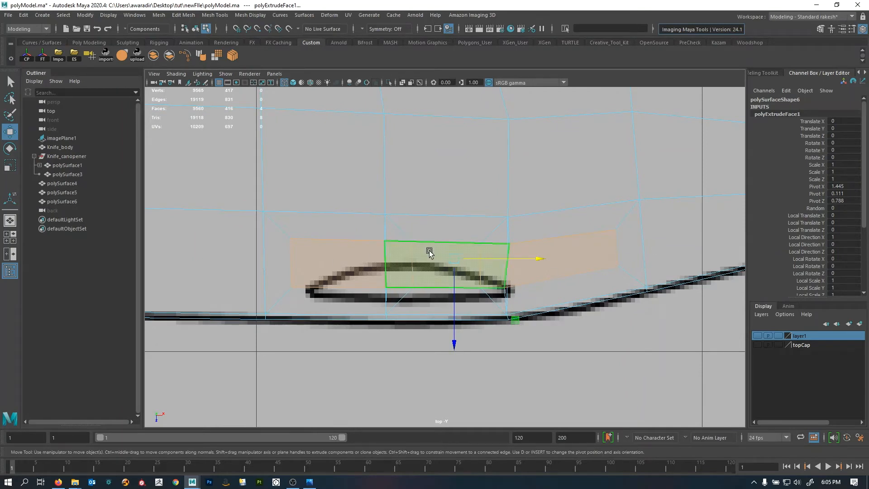
ctrl+right_drag(421, 236, 357, 234)
- Scale the inset vertices along X and move them to fit the nail notch outline on the reference
drag(457, 260, 458, 271)
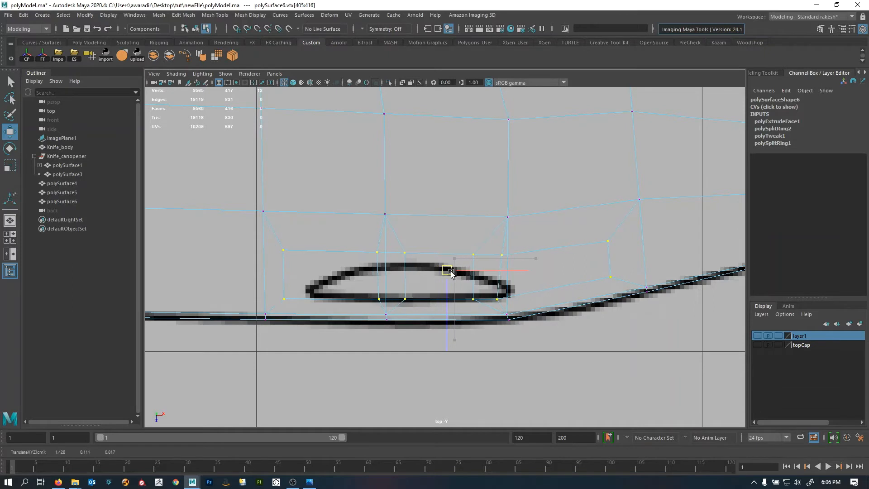
drag(452, 274, 448, 274)
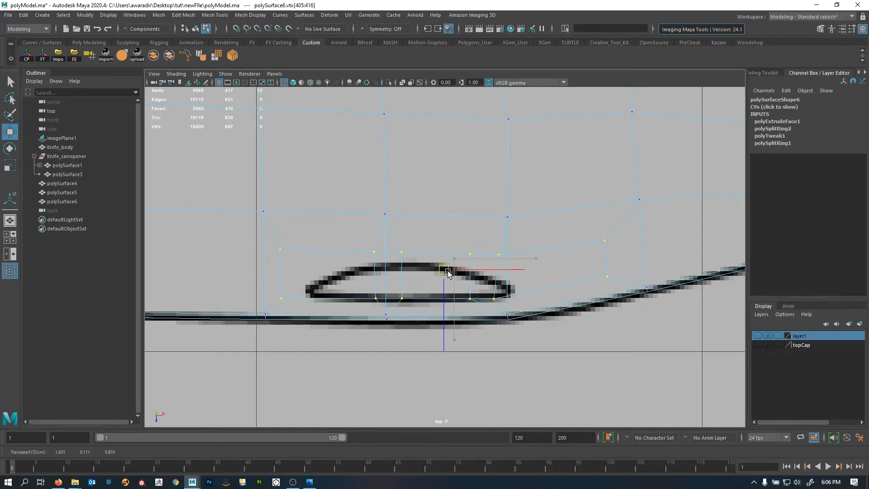
scroll(452, 274, up, 2)
key(r)
drag(520, 256, 400, 257)
key(w)
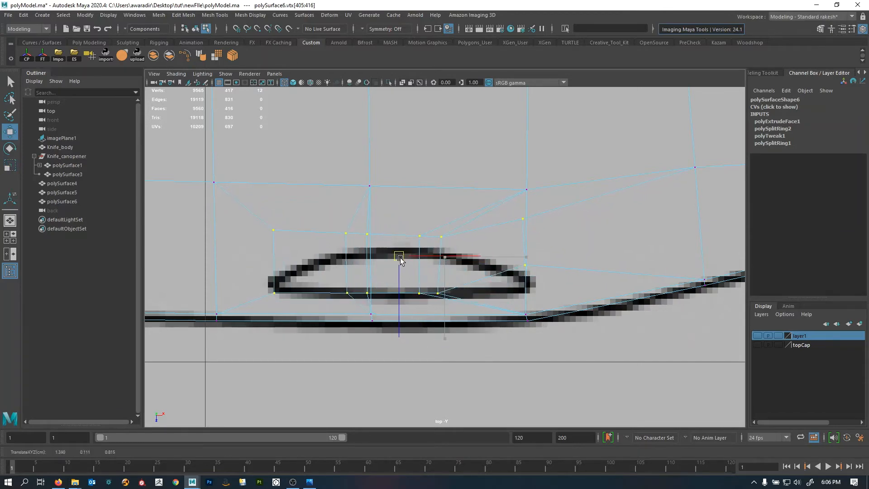
- Delete the unwanted extruded face on the blade's underside together with the faces surrounding it
key(space)
key(space)
alt+drag(580, 262, 607, 212)
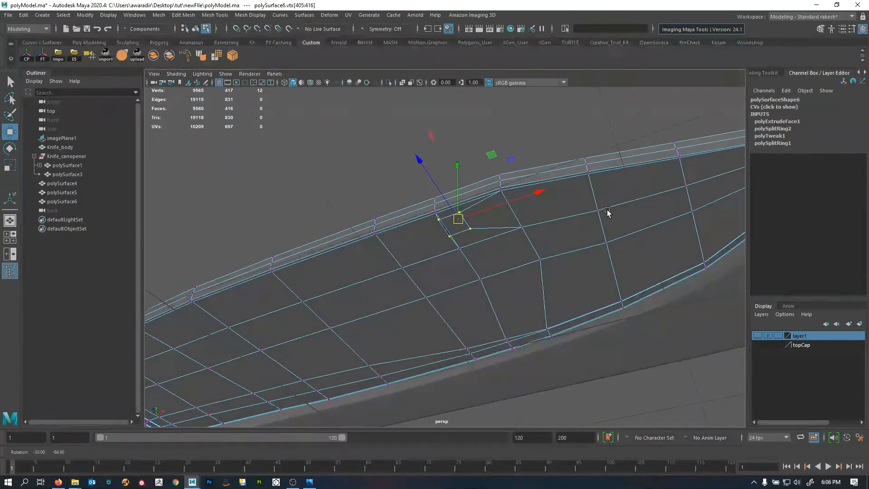
alt+drag(549, 236, 559, 251)
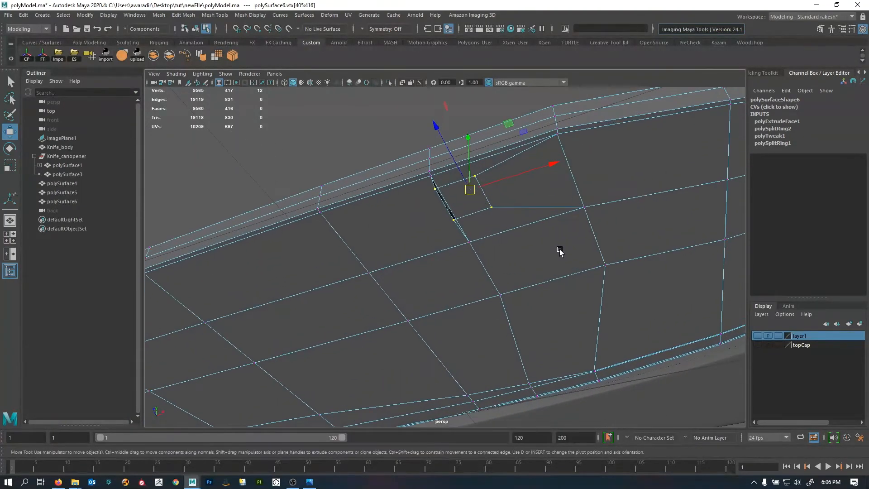
key(F11)
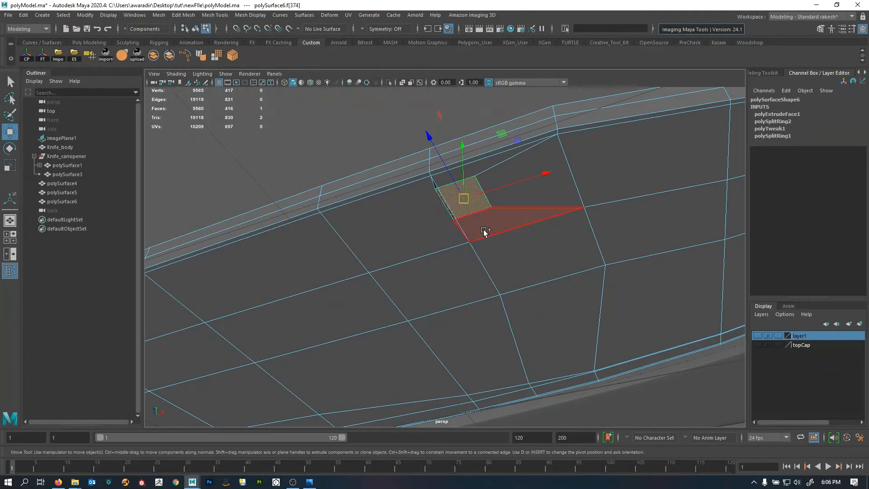
shift+click(484, 231)
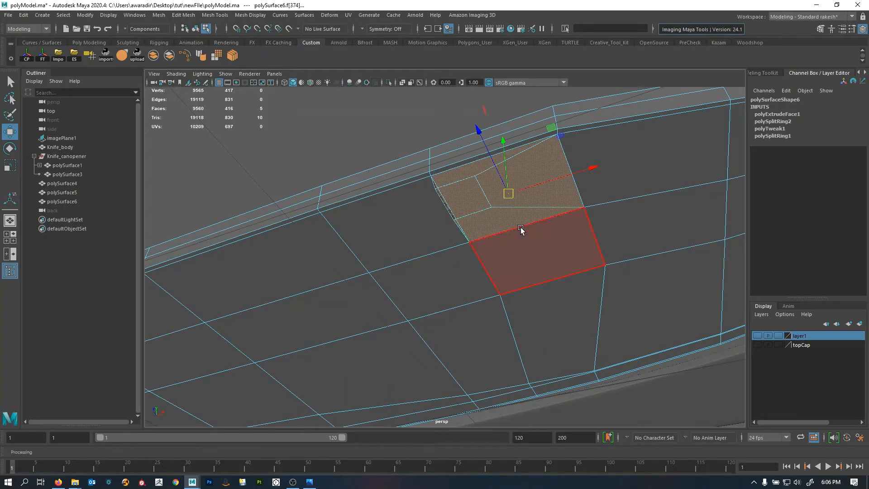
key(Delete)
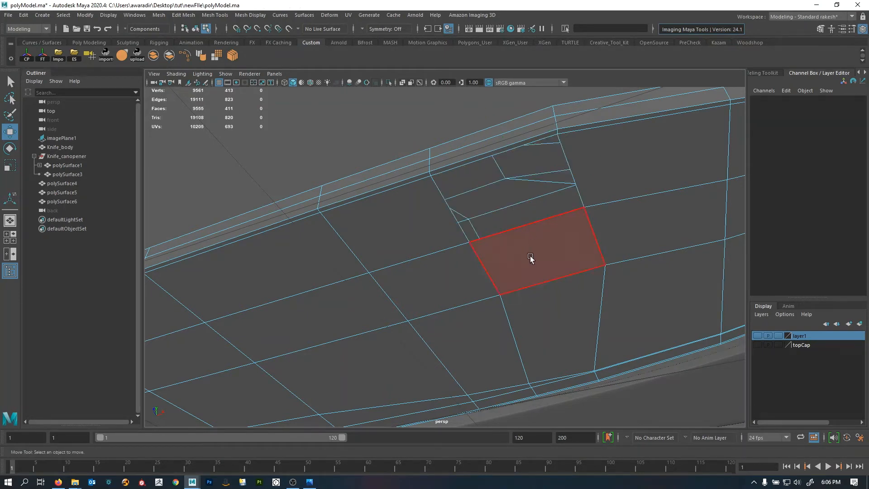
- Fill the hole on the blade's underside with a single face and delete the blade's construction history
key(F10)
double_click(538, 235)
shift+right_drag(350, 128, 352, 211)
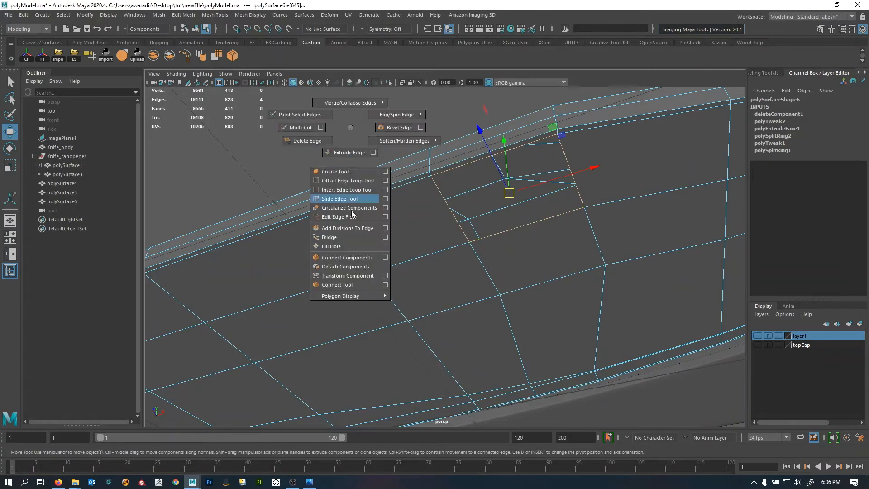
shift+right_drag(352, 249, 352, 248)
alt+drag(595, 230, 558, 262)
right_drag(560, 258, 584, 222)
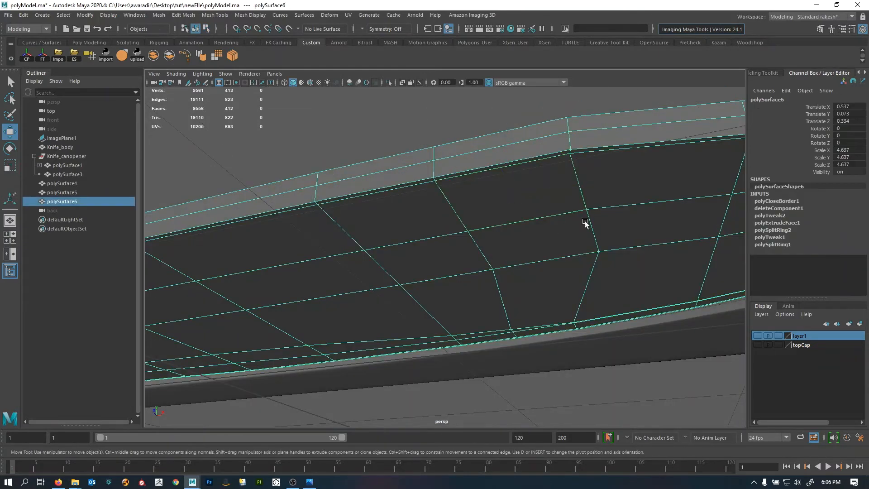
alt+drag(584, 221, 538, 267)
key(alt+shift+d)
- Select the three inset faces on the blade's upper side, convert them to vertices and show them in the top view
right_drag(433, 204, 433, 233)
alt+drag(546, 258, 537, 183)
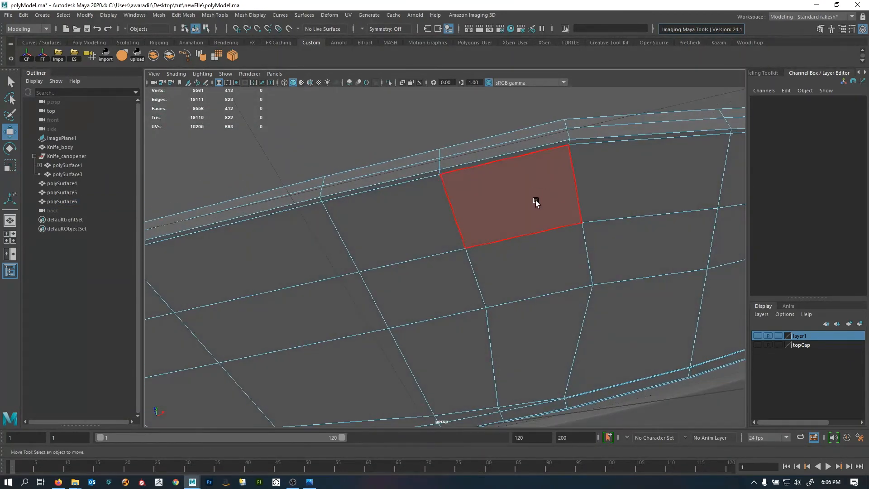
alt+drag(542, 186, 592, 276)
click(427, 262)
shift+click(483, 262)
shift+click(579, 254)
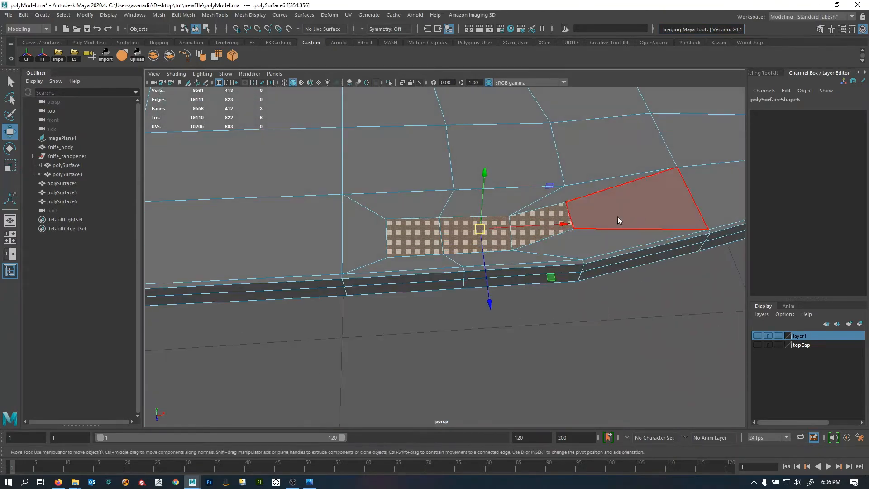
ctrl+right_drag(618, 219, 333, 216)
alt+drag(525, 261, 522, 269)
key(space)
key(space)
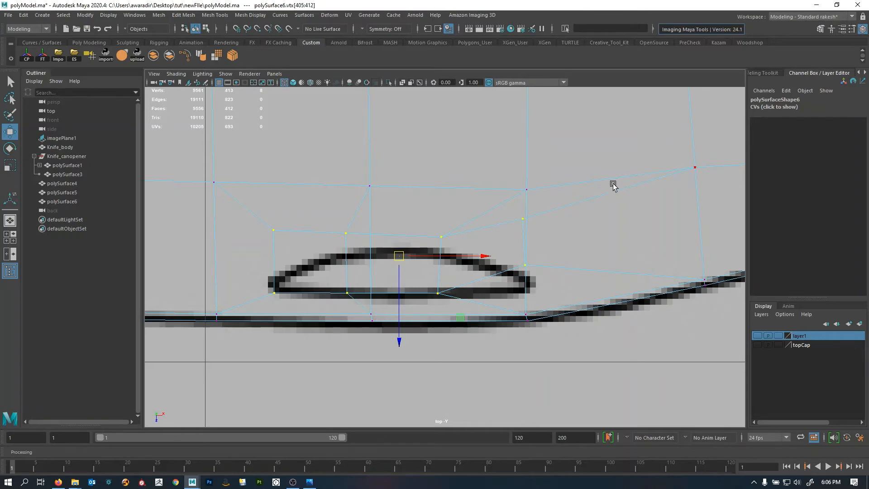
key(space)
alt+drag(627, 229, 541, 213)
alt+right_drag(541, 213, 561, 234)
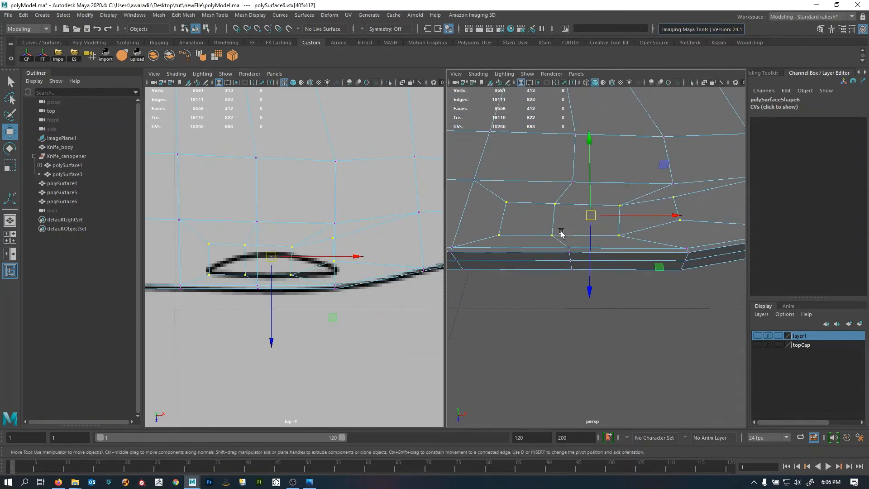
mouse_move(561, 234)
alt+mouse_down()
mouse_move(554, 243)
mouse_move(579, 199)
mouse_move(575, 231)
alt+mouse_up()
key(F11)
middle_click(222, 258)
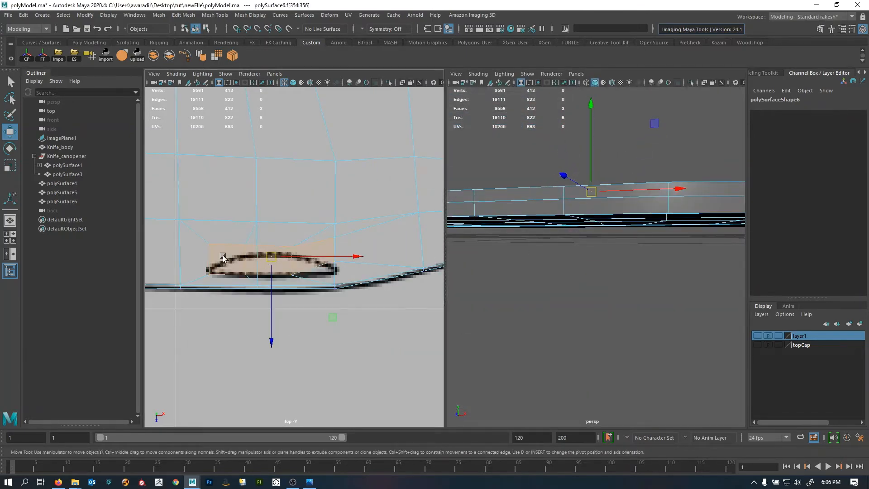
click(223, 260)
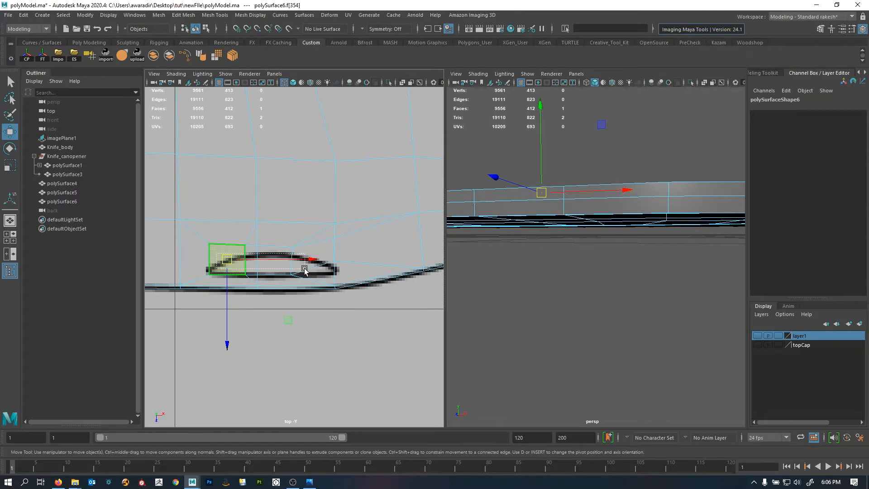
drag(305, 268, 311, 270)
alt+drag(629, 181, 626, 289)
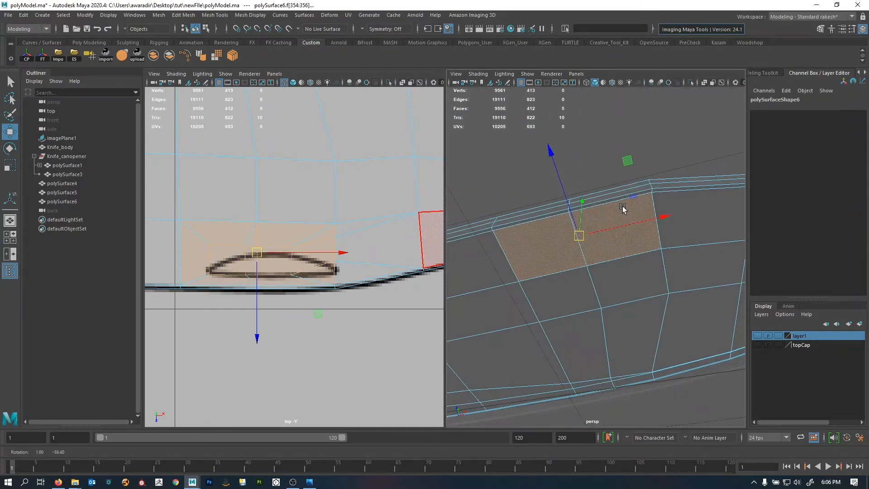
alt+drag(624, 207, 617, 291)
- Reselect the blade's three inset faces, convert them to vertices and show them in the top view
click(533, 219)
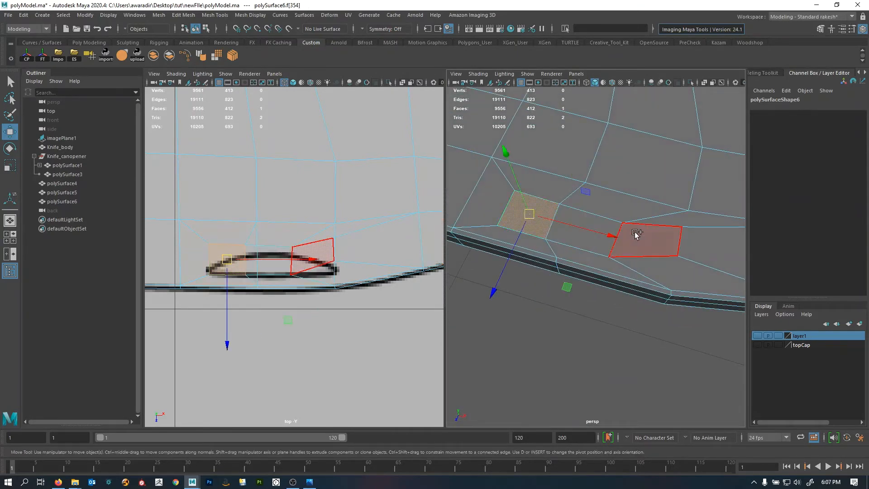
shift+double_click(635, 234)
alt+drag(635, 234, 621, 217)
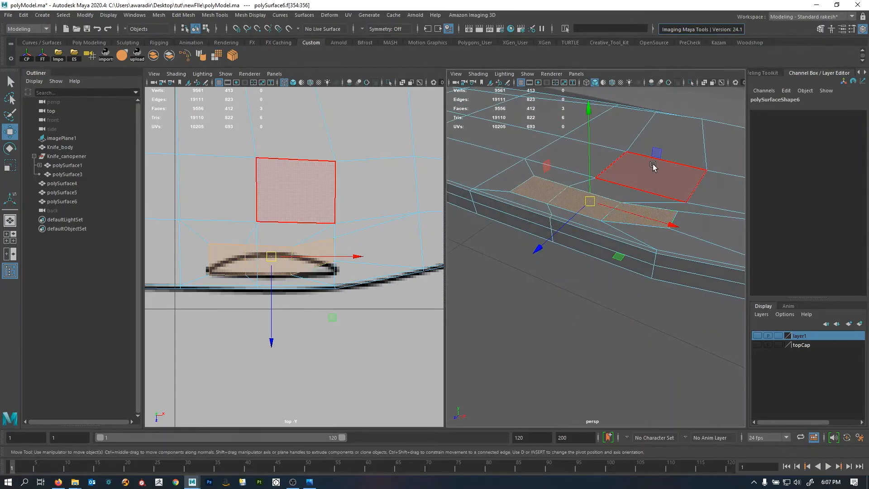
ctrl+right_drag(681, 186, 587, 184)
alt+right_drag(293, 268, 446, 276)
key(space)
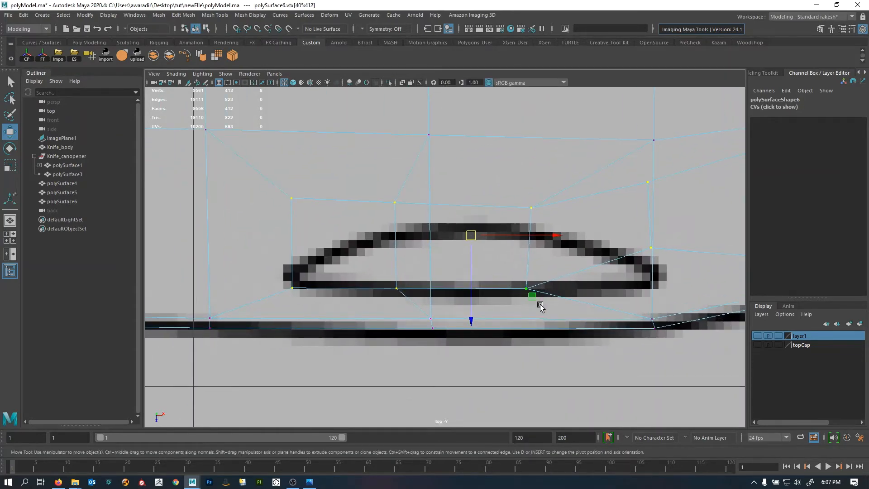
- Move the two inset vertices at the right end onto the right tip of the nail notch outline
ctrl+drag(598, 154, 164, 404)
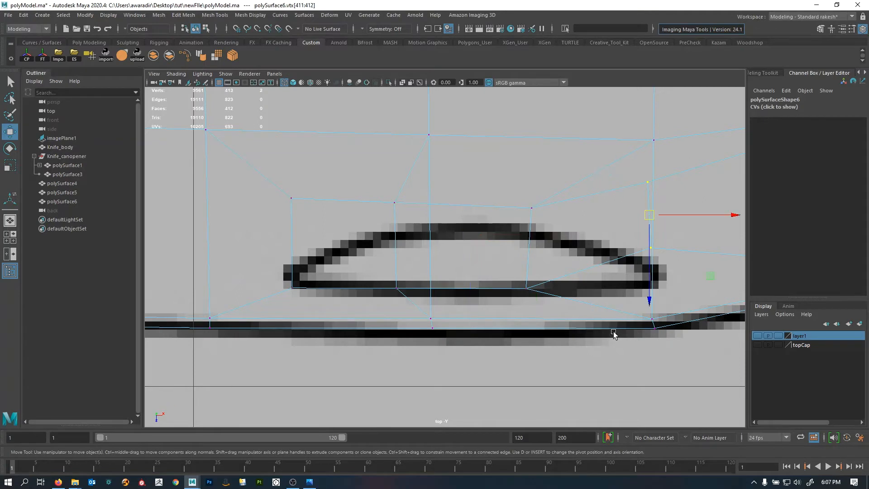
alt+middle_drag(612, 332, 476, 356)
ctrl+click(511, 273)
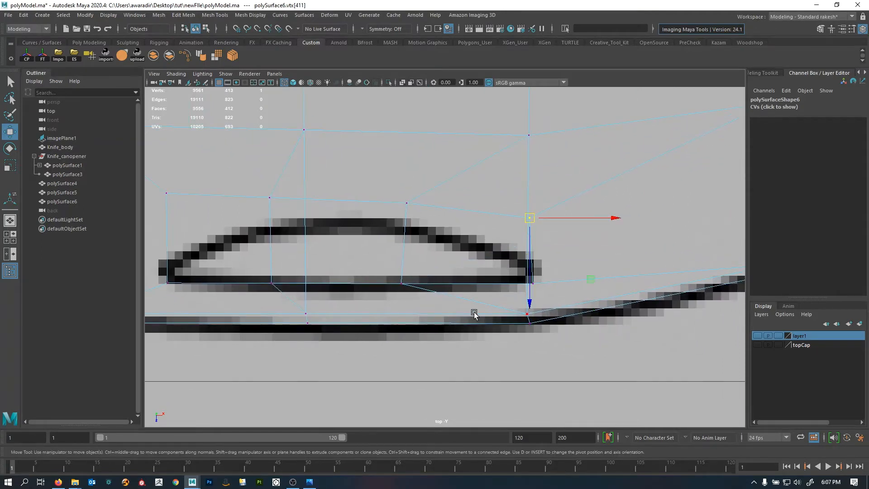
middle_drag(473, 312, 465, 348)
alt+middle_drag(368, 279, 509, 280)
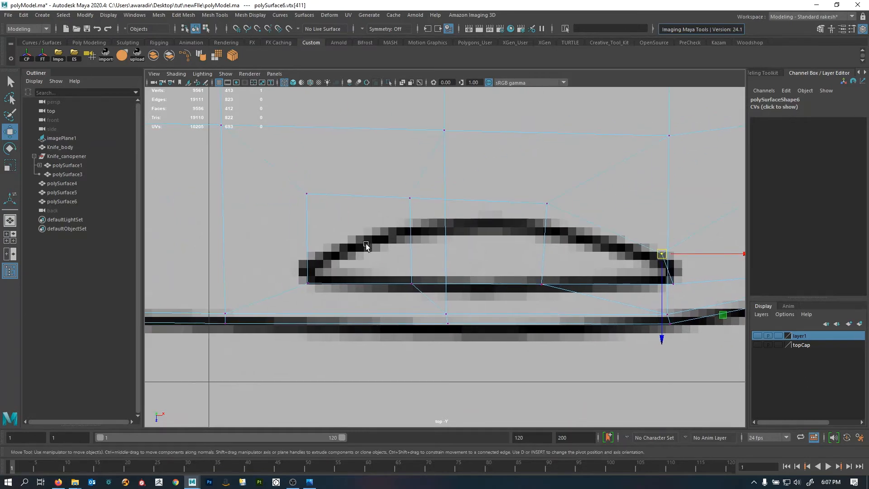
- Show the top and perspective views together and hide the surrounding interface to enlarge them
click(309, 194)
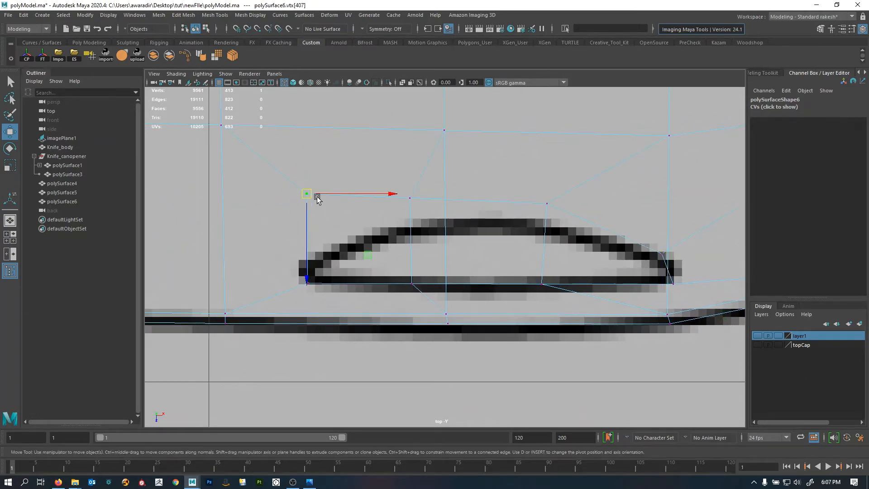
key(space)
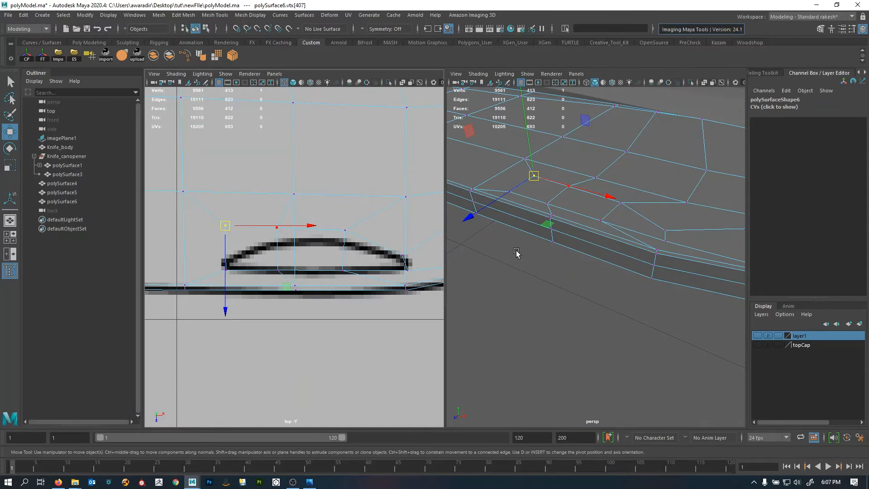
key(ctrl+space)
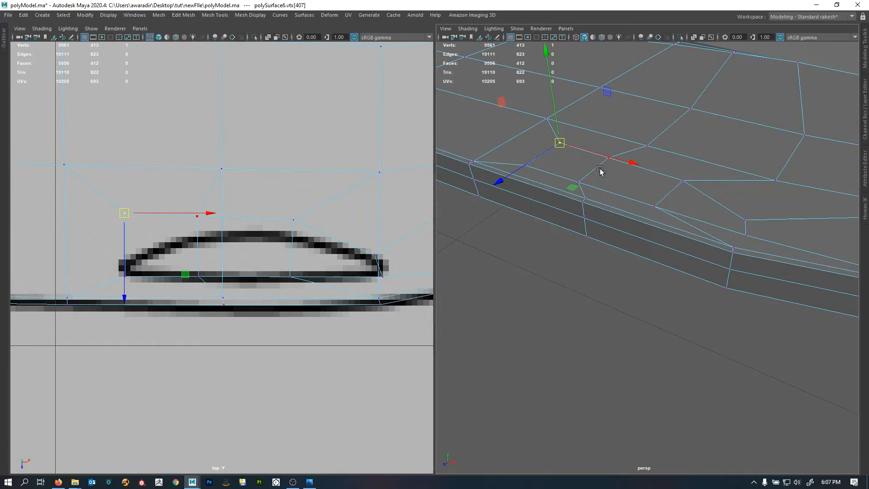
shift+click(607, 166)
shift+click(684, 188)
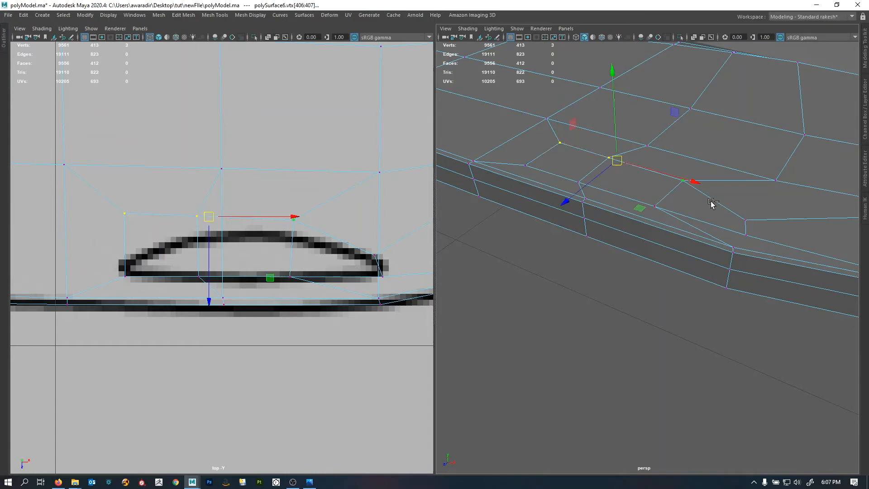
shift+click(739, 215)
click(683, 188)
- Convert the inset faces to vertices, keep only the three upper ones selected, and move them down to the top of the nail notch outline
key(F11)
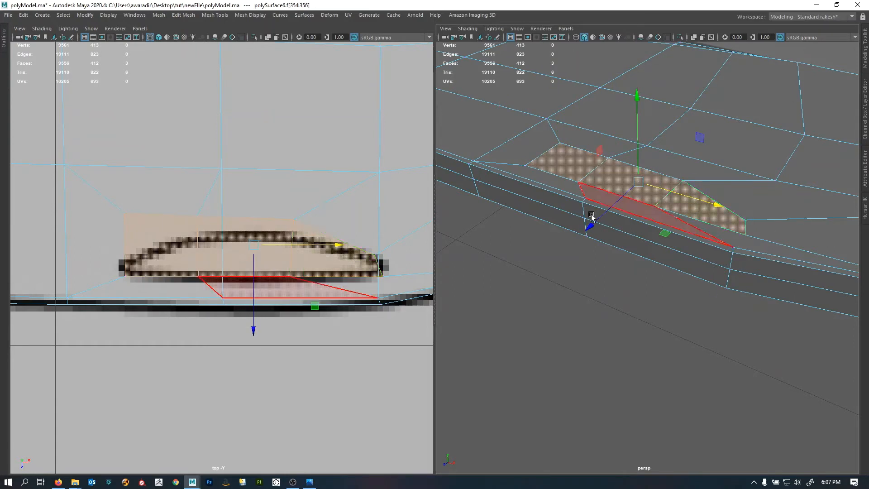
key(ctrl+F9)
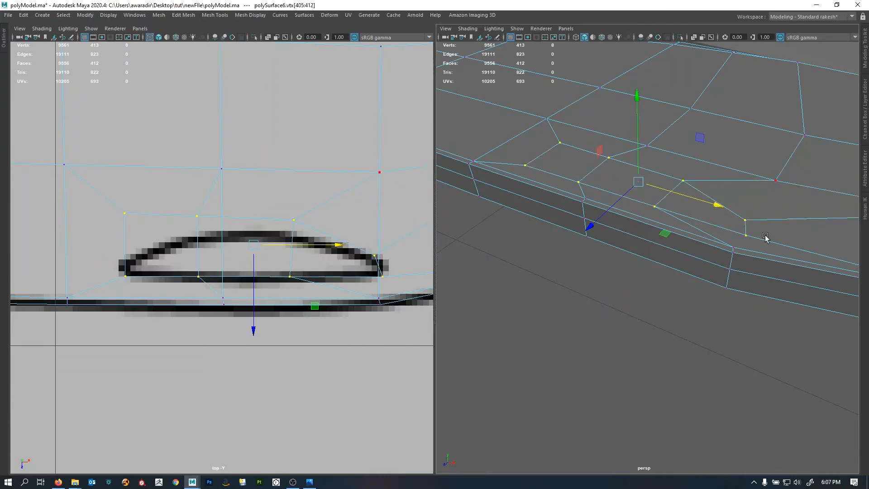
mouse_move(688, 240)
alt+mouse_down()
mouse_move(691, 218)
mouse_move(700, 236)
alt+mouse_up()
key(space)
alt+middle_drag(465, 257, 461, 239)
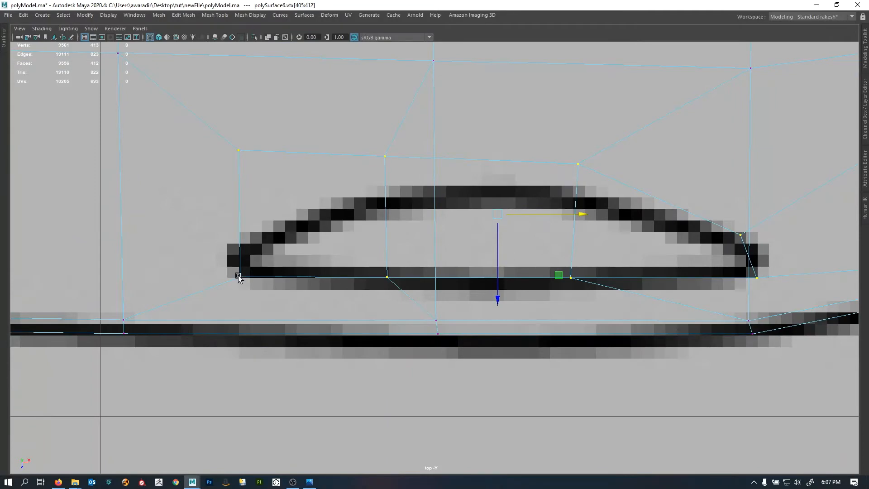
ctrl+drag(218, 261, 802, 325)
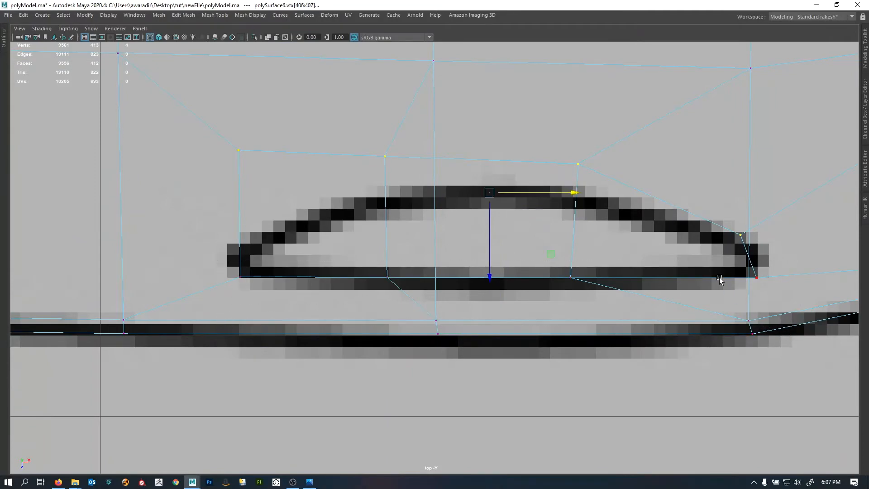
ctrl+drag(703, 320, 807, 187)
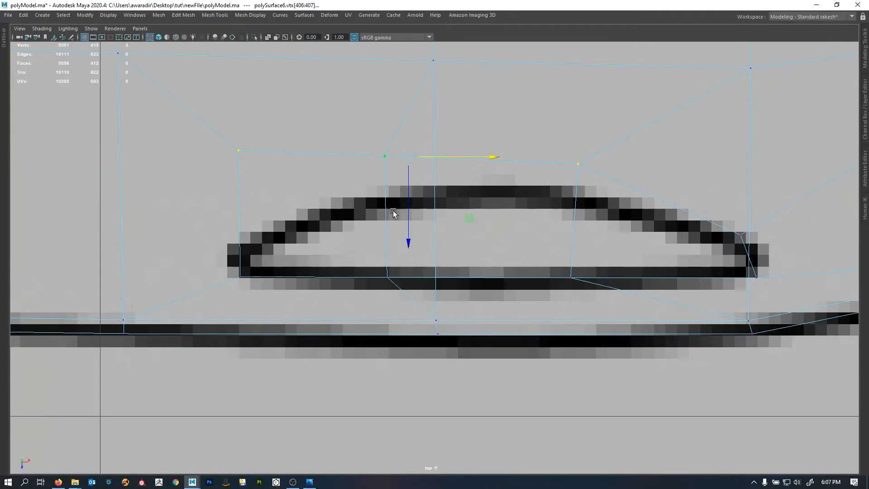
alt+middle_drag(481, 233, 459, 247)
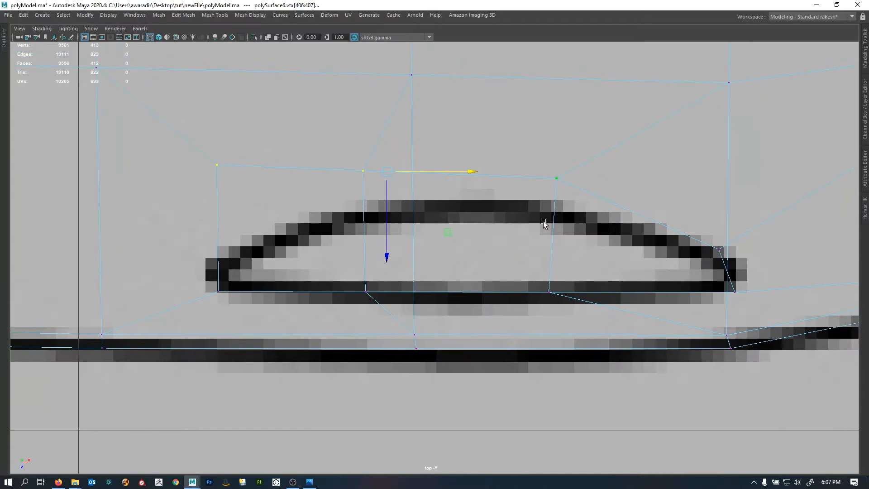
middle_drag(544, 224, 543, 238)
drag(387, 172, 381, 199)
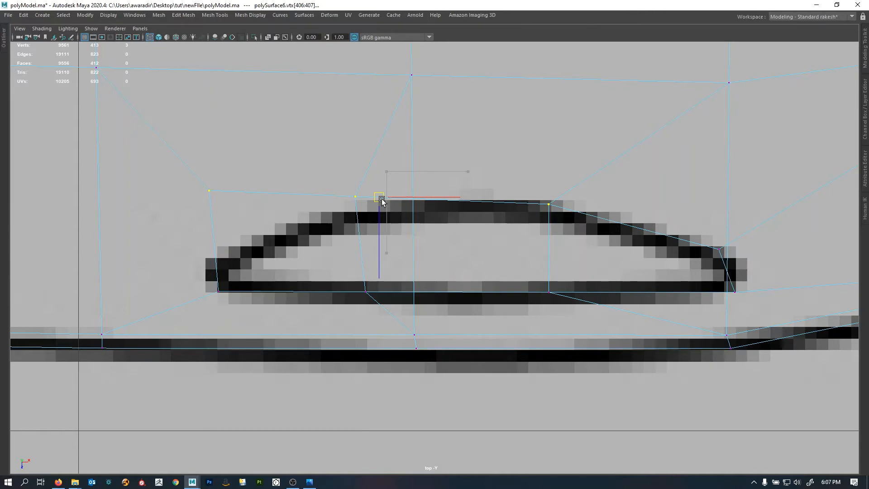
- Move the two upper inset vertices on the left individually onto the curved nail notch outline
key(space)
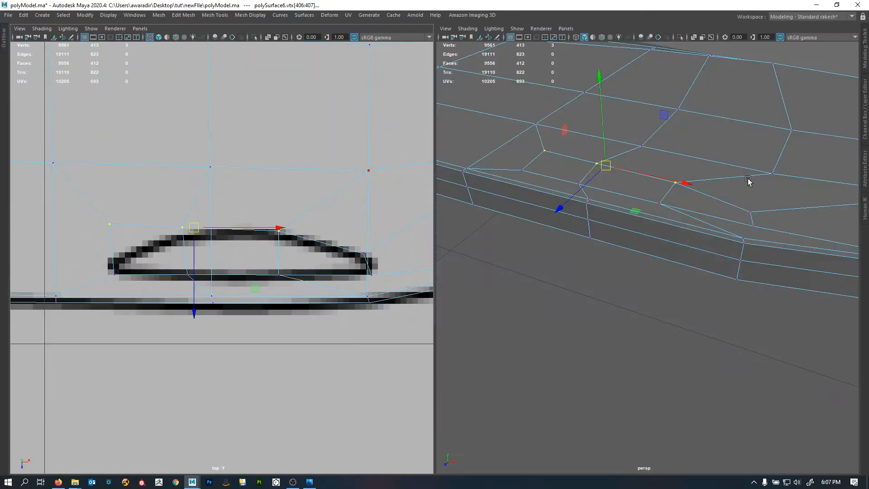
mouse_move(601, 226)
alt+mouse_down()
mouse_move(616, 162)
mouse_move(609, 238)
alt+mouse_up()
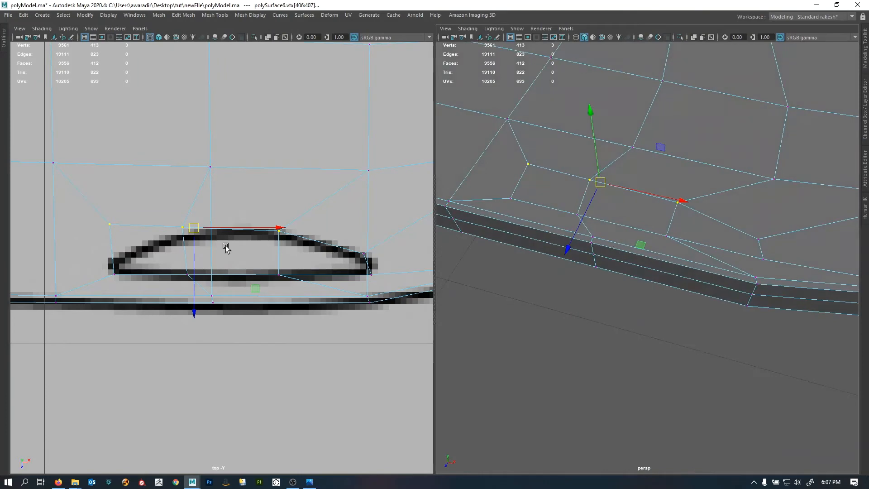
drag(82, 213, 330, 243)
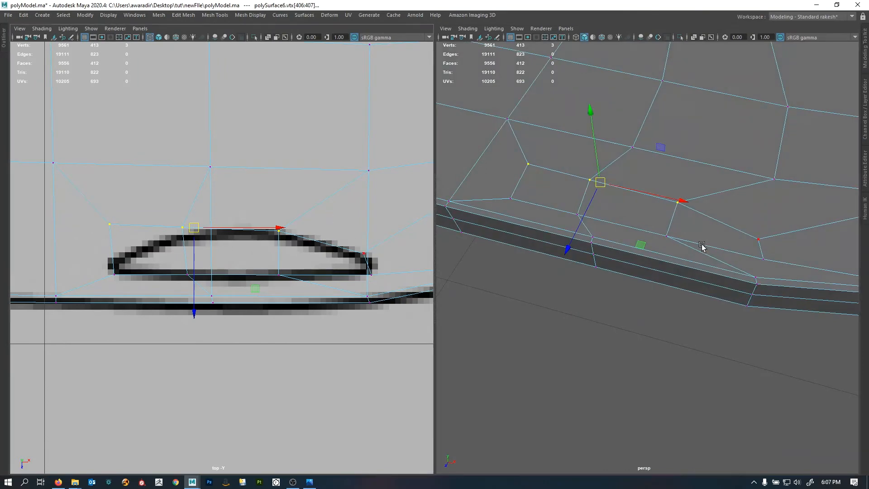
alt+drag(701, 246, 570, 279)
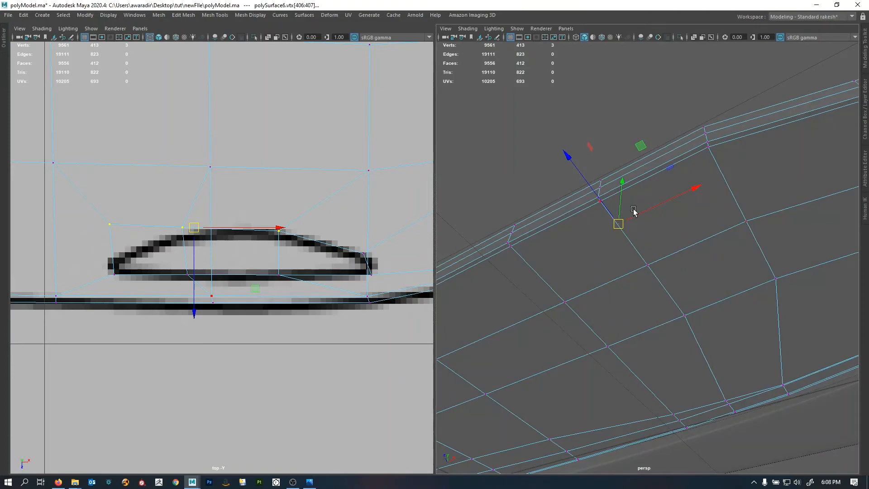
alt+drag(633, 213, 669, 294)
key(space)
scroll(332, 226, up, 2)
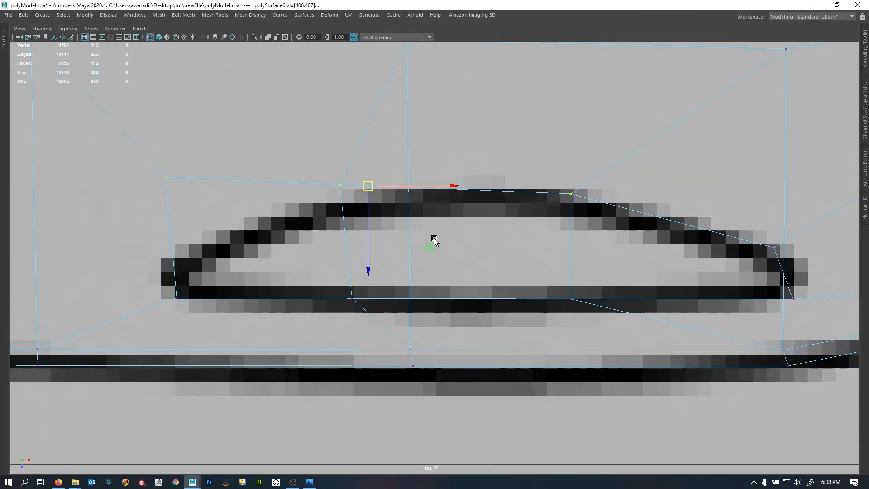
click(345, 192)
middle_drag(349, 237, 360, 243)
click(164, 179)
middle_drag(138, 212, 153, 303)
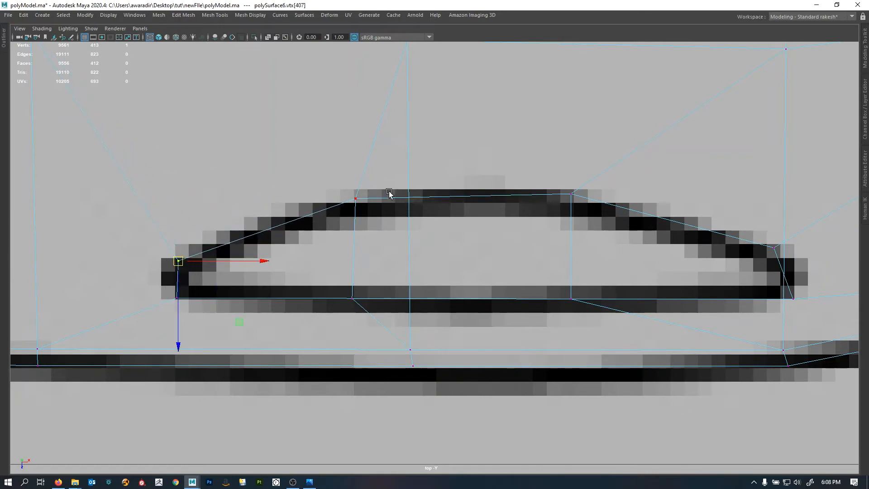
- Select the three reshaped nail notch faces on the blade in the perspective view
key(space)
key(space)
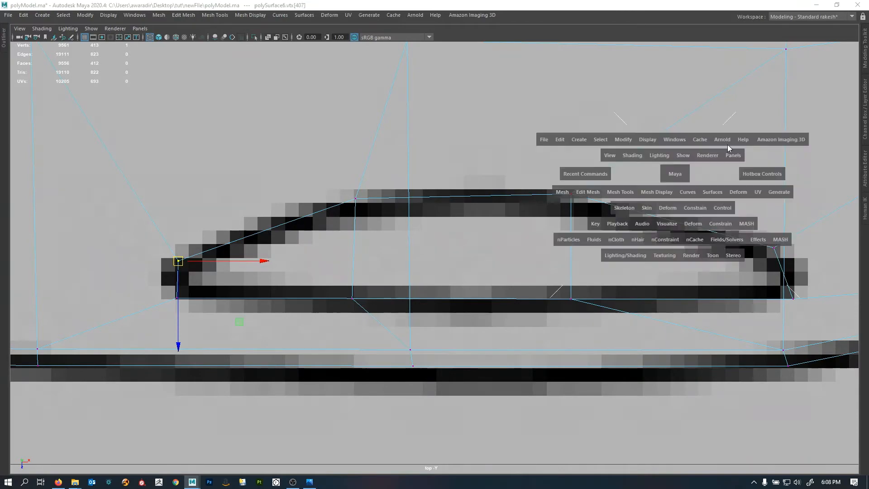
alt+right_drag(693, 215, 501, 217)
alt+drag(500, 217, 448, 274)
key(F8)
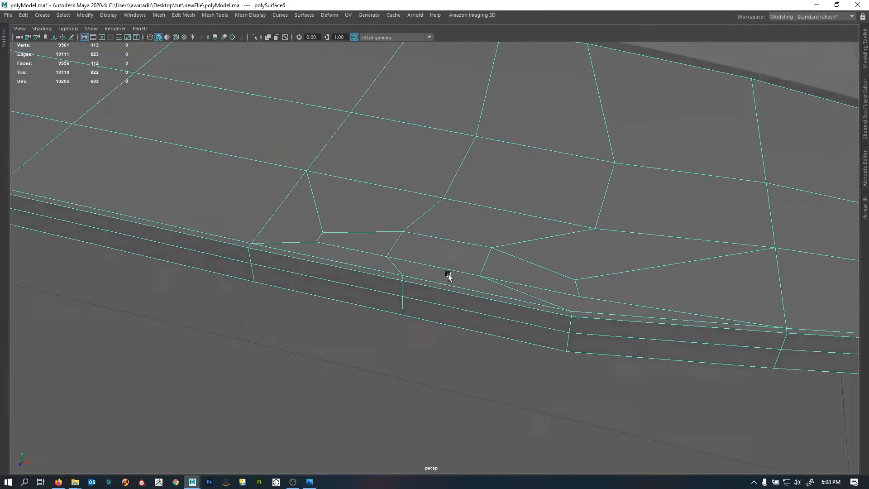
alt+right_drag(448, 274, 509, 291)
alt+drag(509, 290, 472, 274)
right_drag(430, 250, 445, 301)
click(344, 220)
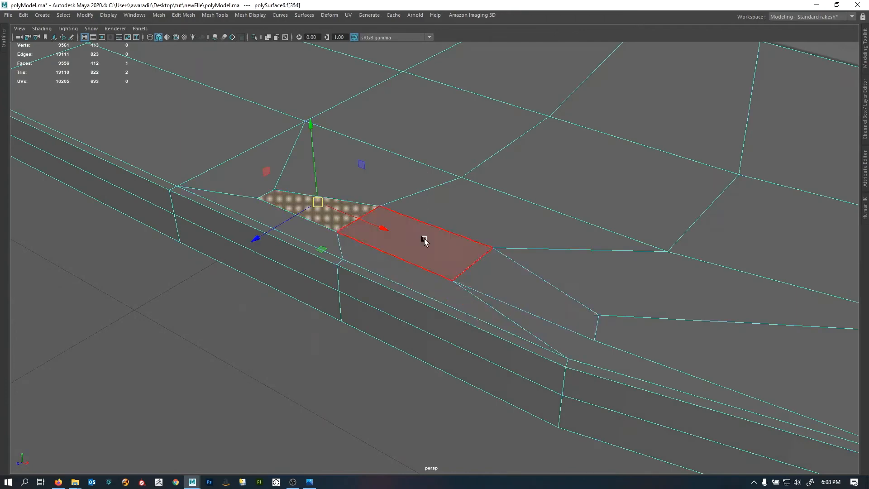
shift+double_click(508, 279)
alt+drag(509, 279, 390, 255)
alt+middle_drag(390, 254, 498, 309)
alt+drag(498, 310, 471, 267)
- Extrude the three nail notch faces together with an offset of 0.005
shift+right_drag(533, 150, 533, 169)
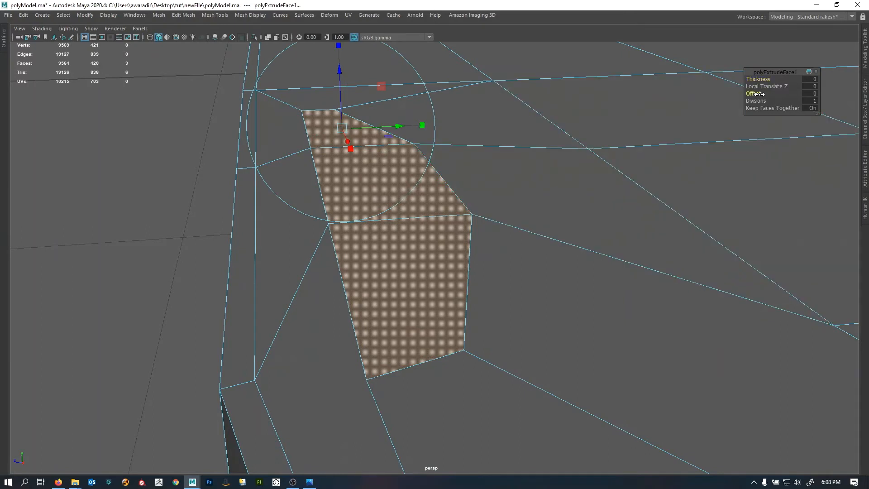
drag(759, 94, 759, 94)
alt+right_drag(488, 197, 498, 229)
alt+middle_drag(498, 229, 498, 207)
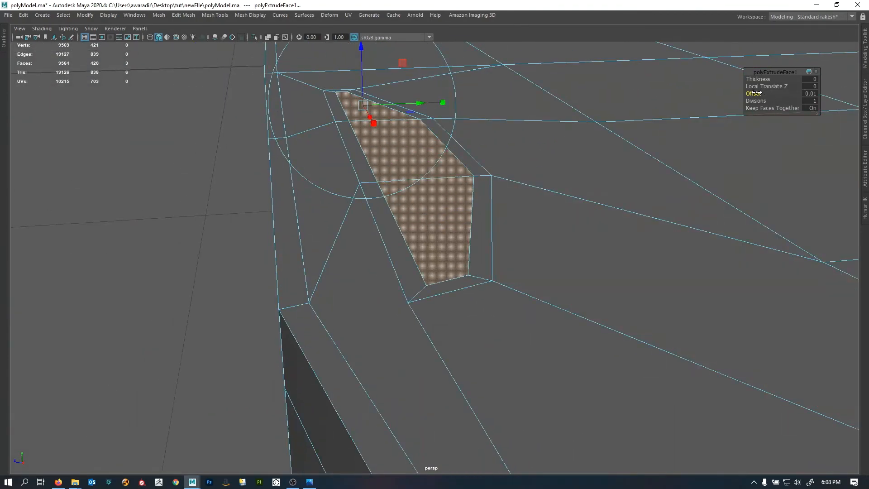
mouse_move(754, 93)
mouse_down()
mouse_move(745, 93)
mouse_move(754, 94)
mouse_up()
drag(753, 93, 752, 93)
alt+drag(510, 139, 545, 206)
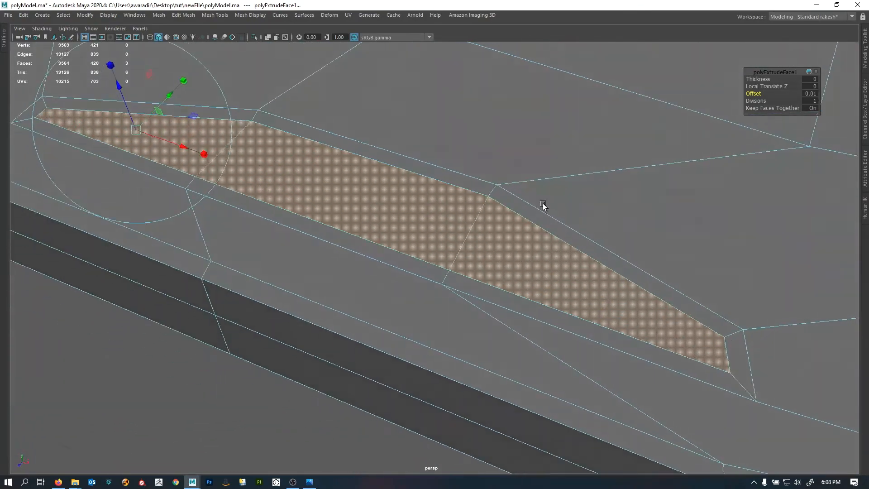
click(813, 93)
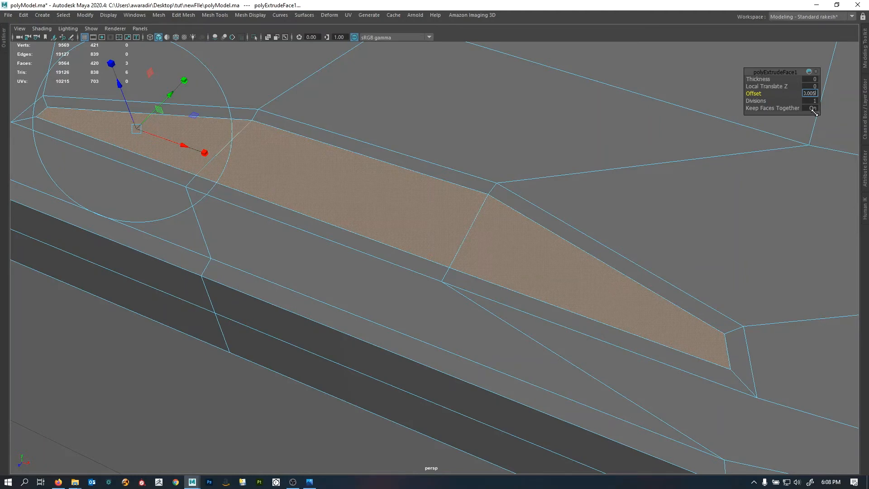
key(Return)
mouse_move(523, 271)
alt+mouse_down()
mouse_move(492, 248)
mouse_move(471, 271)
mouse_move(511, 274)
alt+mouse_up()
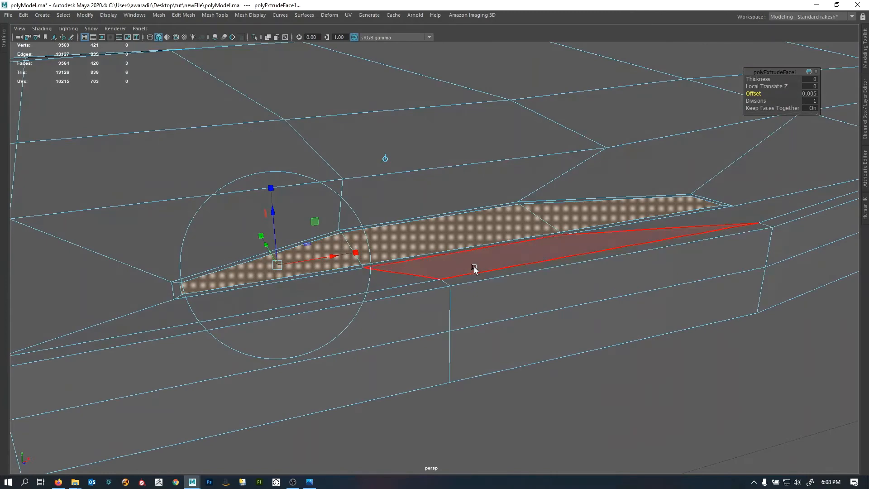
- Extrude the three inset nail notch faces again and move them down into the blade to form the recess
alt+middle_drag(459, 266, 532, 280)
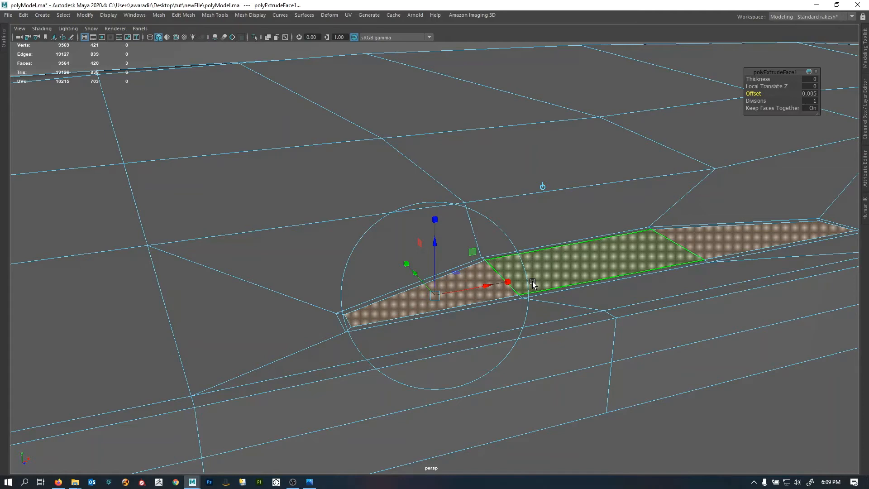
key(ctrl+e)
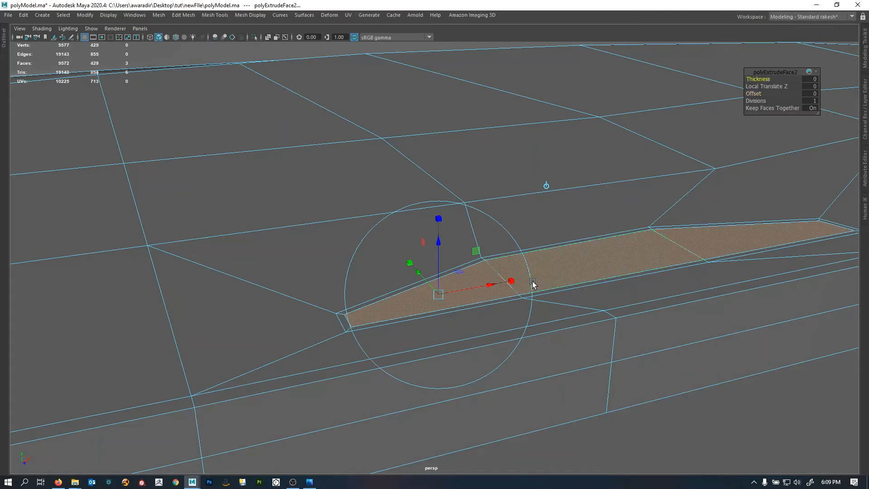
alt+drag(475, 232, 504, 222)
alt+middle_drag(504, 222, 430, 226)
alt+right_drag(429, 226, 512, 254)
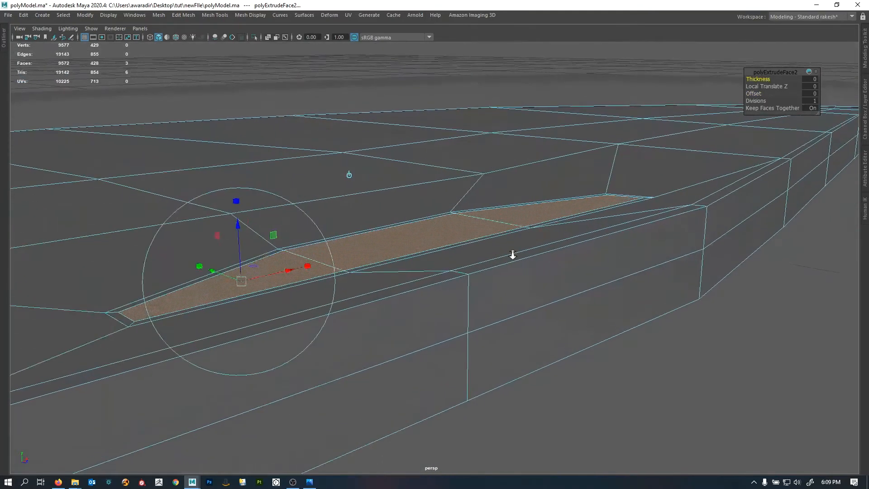
alt+middle_drag(454, 242, 477, 242)
drag(324, 217, 324, 241)
- Extrude the three floor faces of the nail notch recess once more with an offset of 0.005
alt+drag(402, 253, 439, 266)
shift+click(439, 262)
key(ctrl+e)
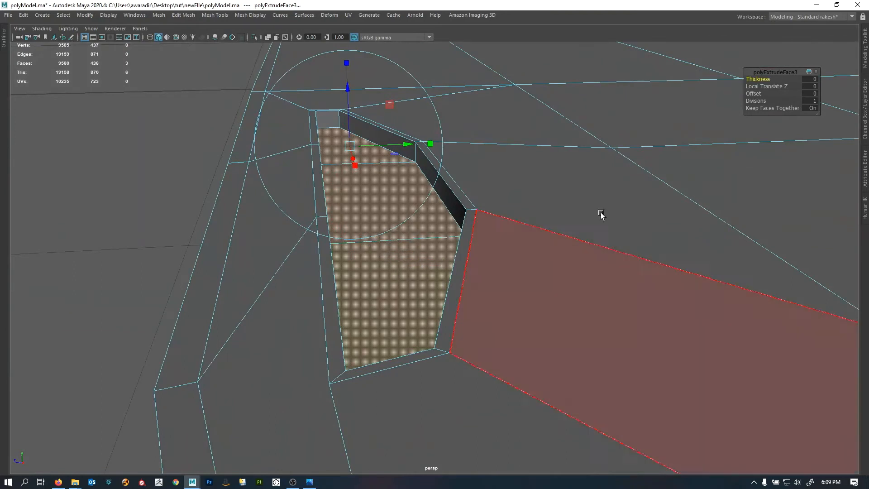
click(810, 92)
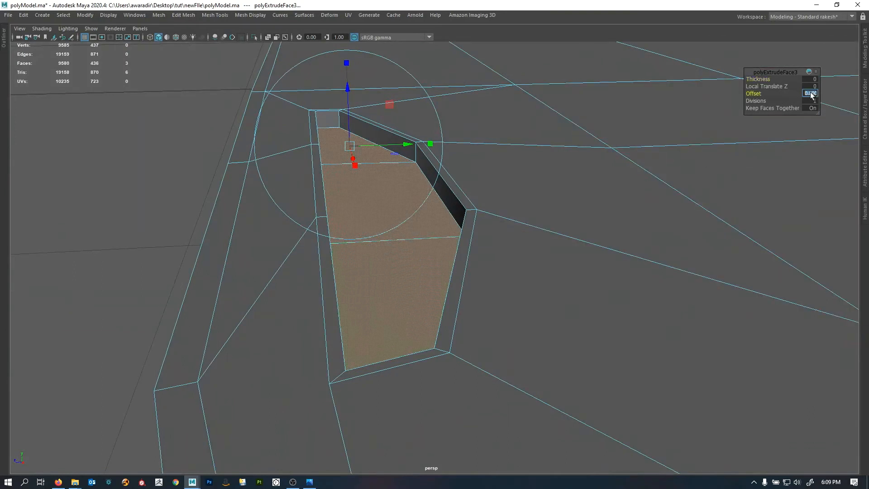
text(0.05)
key(Return)
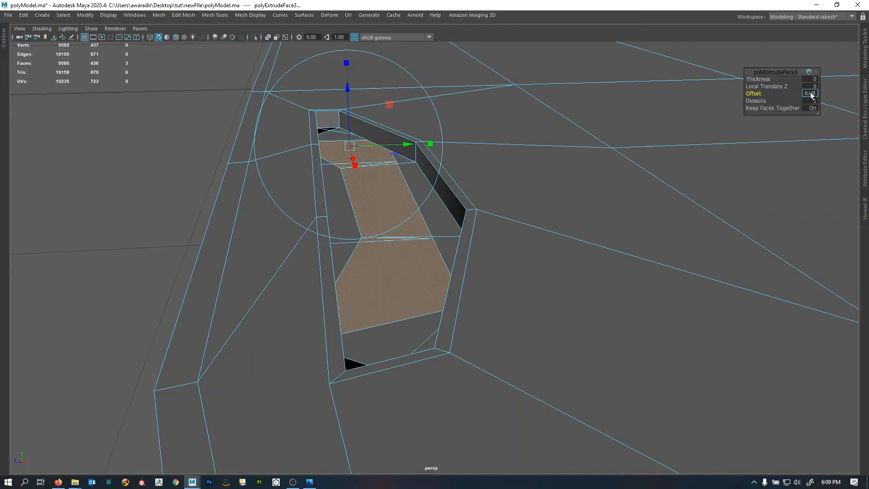
key(Return)
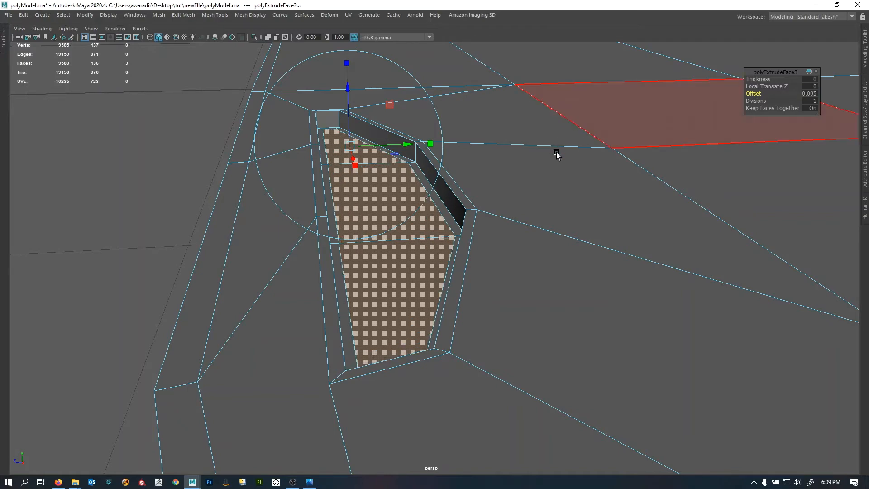
- Return the blade to object mode, display it with smooth mesh preview and deselect it
alt+right_drag(557, 152, 514, 159)
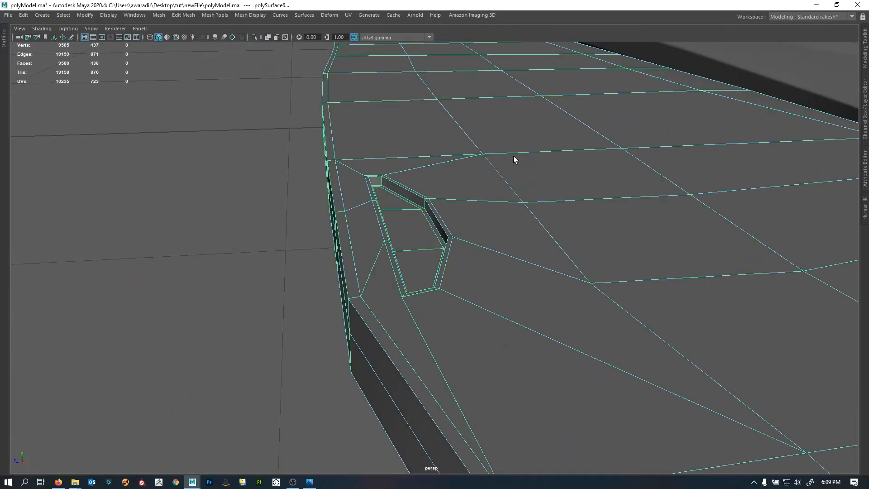
key(3)
click(288, 173)
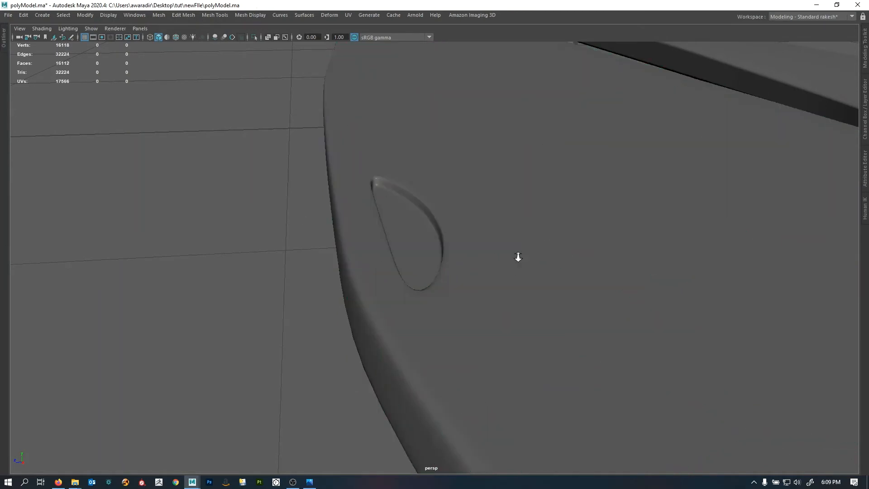
- Examine the smoothed nail notch and blade from several angles and compare the knife with the reference in the top view
alt+drag(518, 254, 354, 247)
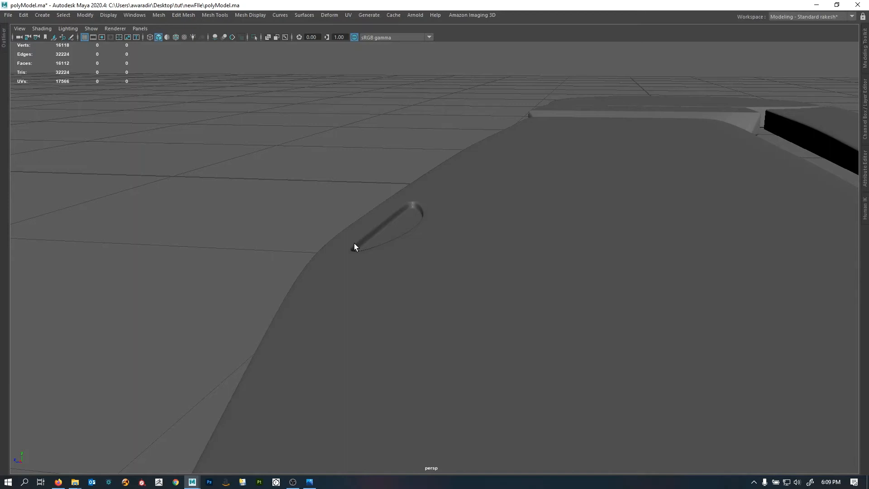
click(428, 252)
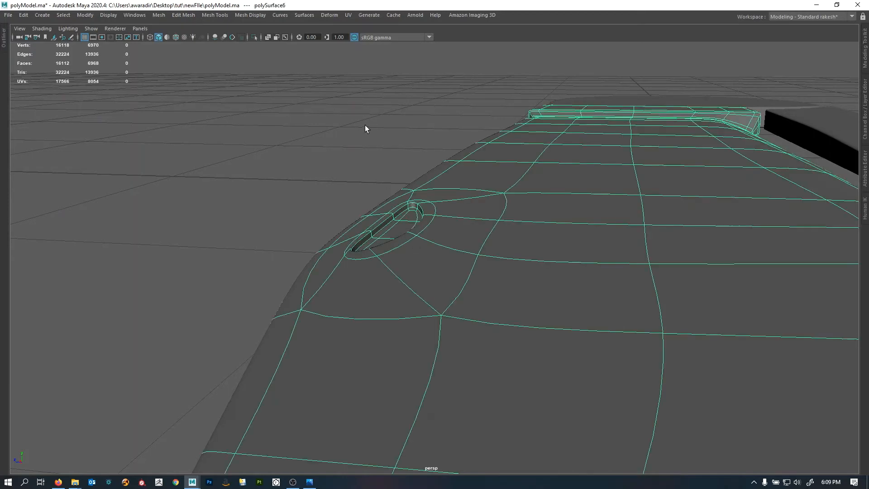
click(310, 148)
alt+drag(311, 147, 390, 245)
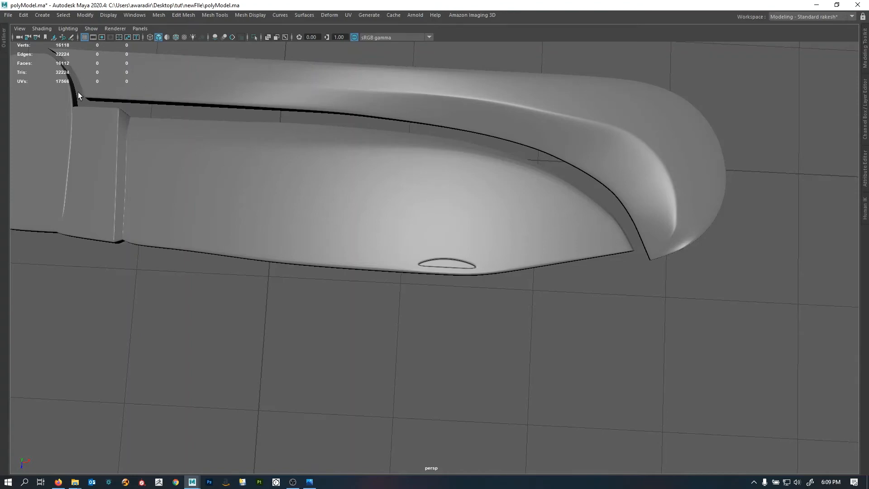
alt+drag(82, 64, 322, 261)
alt+right_drag(322, 261, 334, 262)
alt+drag(333, 263, 441, 243)
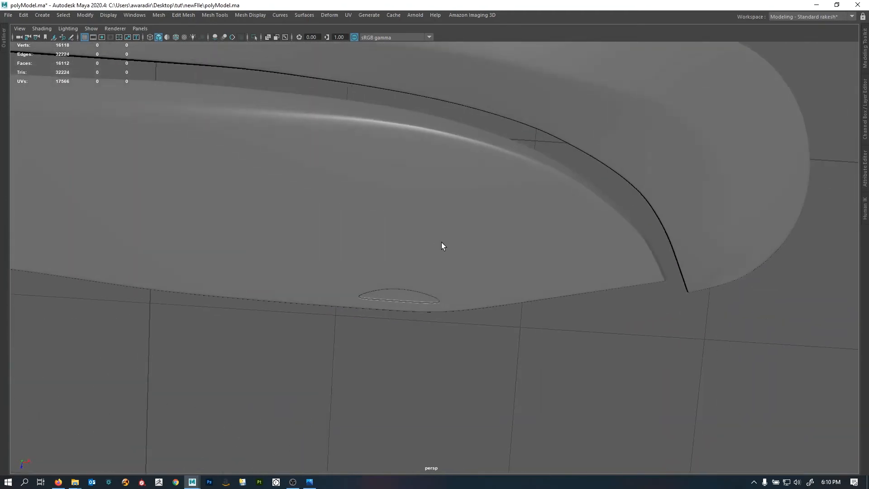
alt+right_drag(441, 242, 248, 231)
alt+drag(248, 230, 324, 167)
mouse_move(431, 305)
alt+mouse_down()
mouse_move(384, 306)
mouse_move(430, 322)
alt+mouse_up()
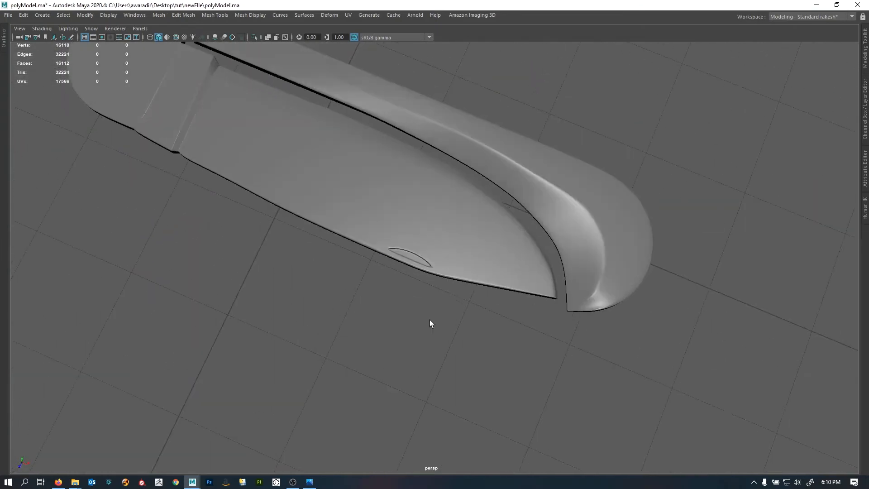
key(space)
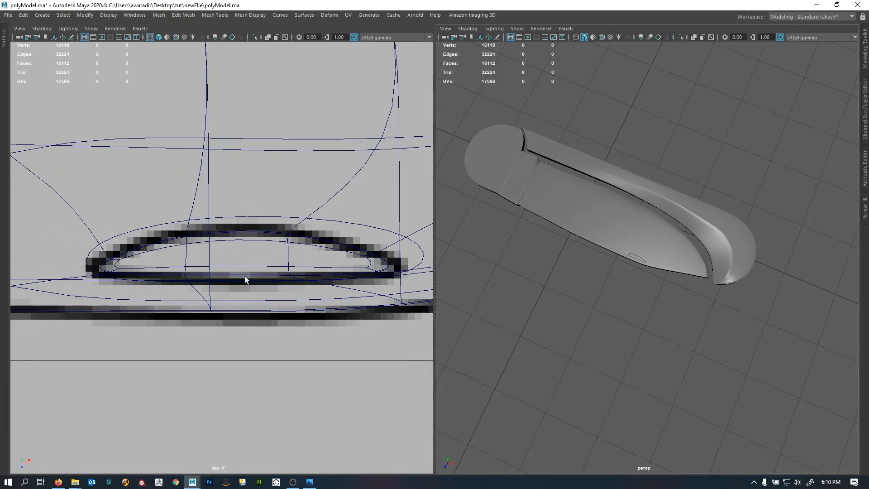
alt+right_drag(387, 267, 140, 266)
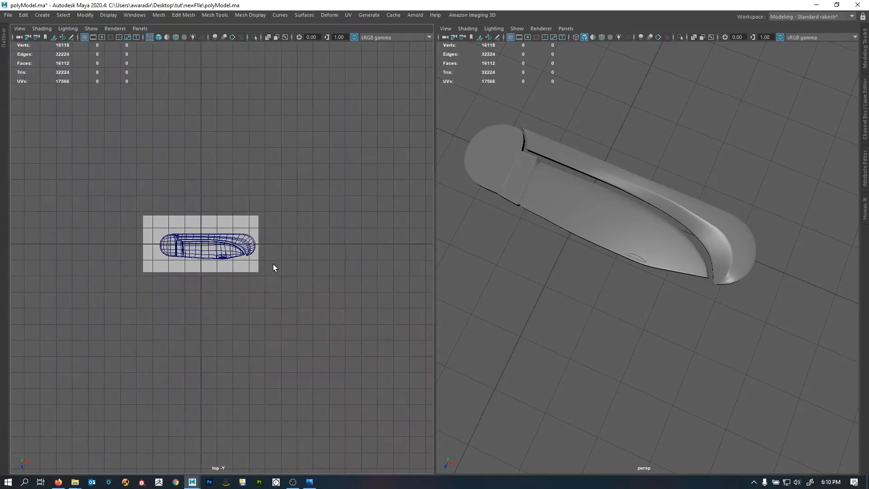
alt+right_drag(273, 265, 344, 267)
alt+right_drag(588, 290, 638, 295)
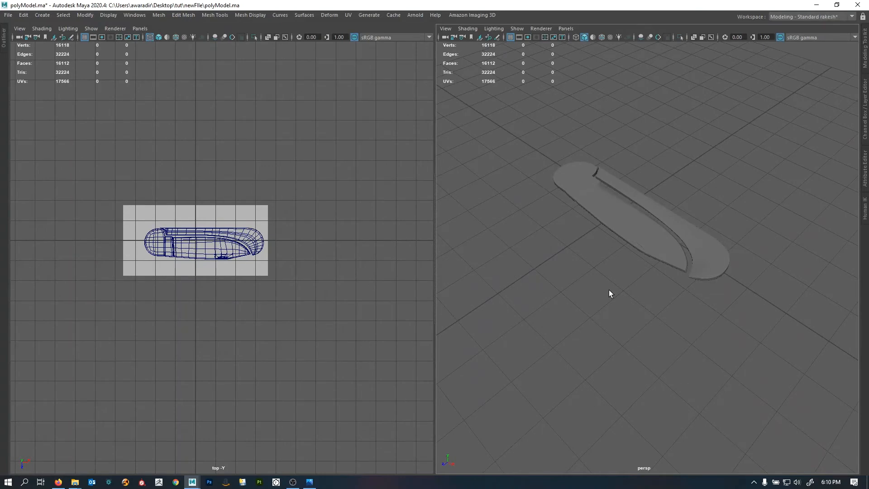
- Restore the full interface with a single perspective view and parent the blade polySurface6 under the rounded end piece polySurface4
key(ctrl+space)
key(space)
alt+drag(392, 285, 484, 311)
alt+middle_drag(484, 311, 597, 296)
alt+drag(598, 296, 490, 298)
alt+right_drag(490, 298, 559, 332)
alt+middle_drag(558, 333, 506, 262)
alt+drag(506, 262, 463, 290)
click(463, 290)
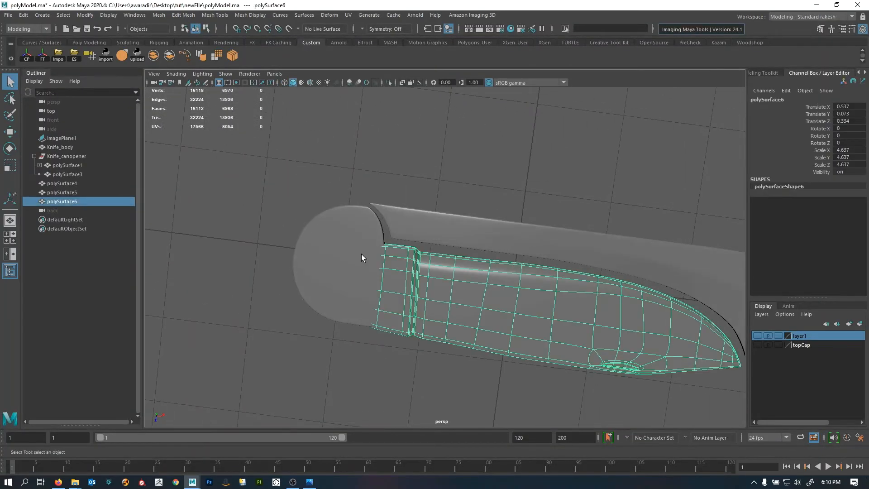
shift+click(362, 255)
key(p)
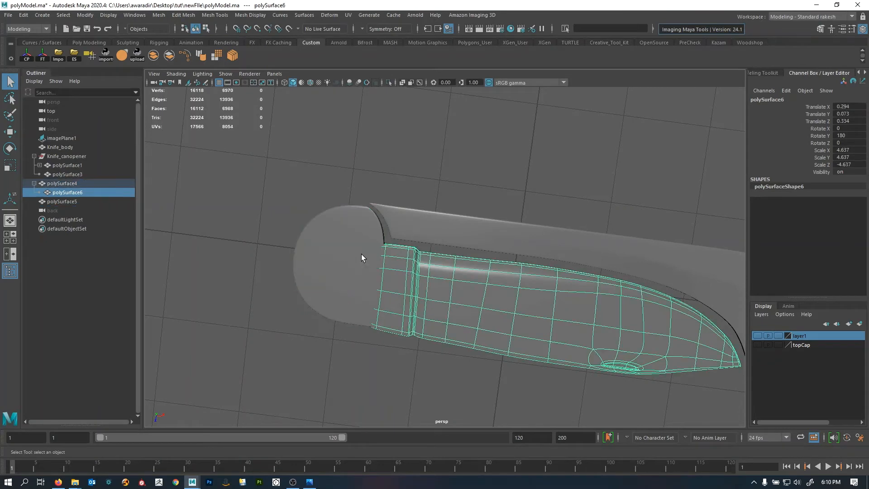
- Try rotating the parent piece polySurface4 by about -20 degrees around Y to test the hierarchy, and undo the rotation
click(361, 254)
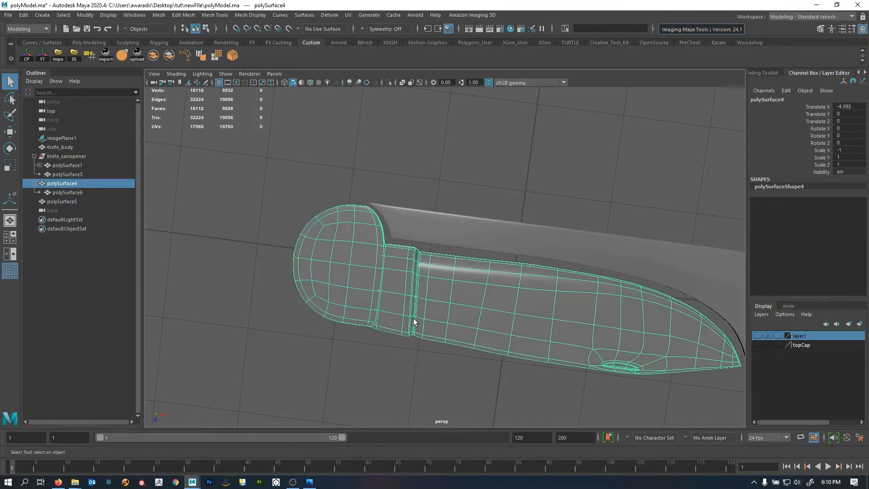
alt+middle_drag(414, 319, 426, 296)
key(w)
alt+drag(419, 319, 386, 265)
key(e)
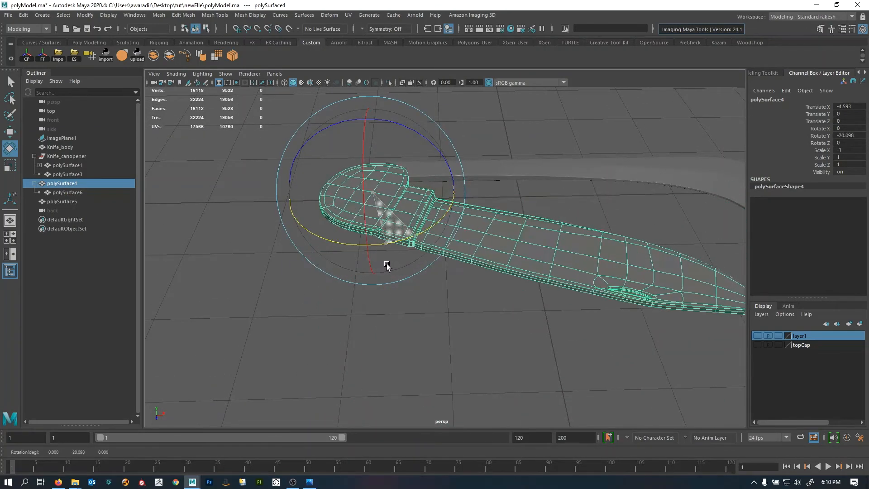
key(ctrl+z)
scroll(243, 291, up, 3)
alt+middle_drag(243, 291, 245, 303)
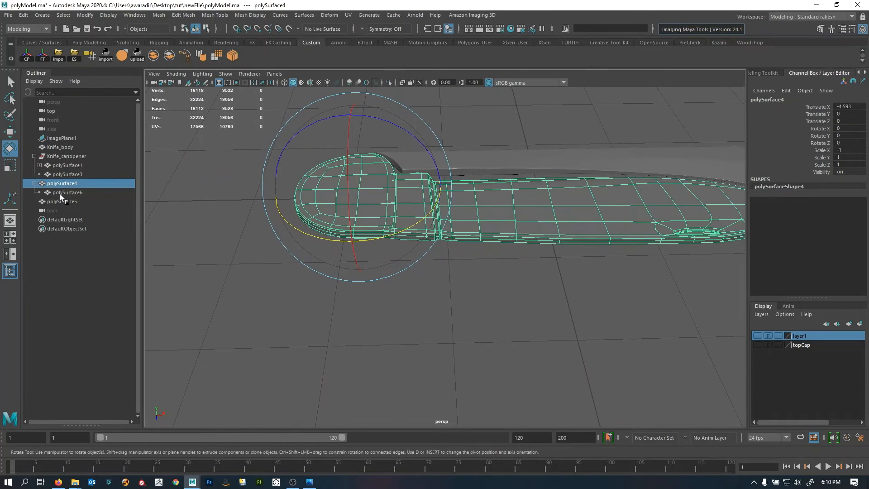
- Collapse the polySurface4 hierarchy in the Outliner and group polySurface4 together with polySurface5
click(34, 183)
alt+right_drag(443, 281, 325, 269)
alt+drag(325, 269, 327, 287)
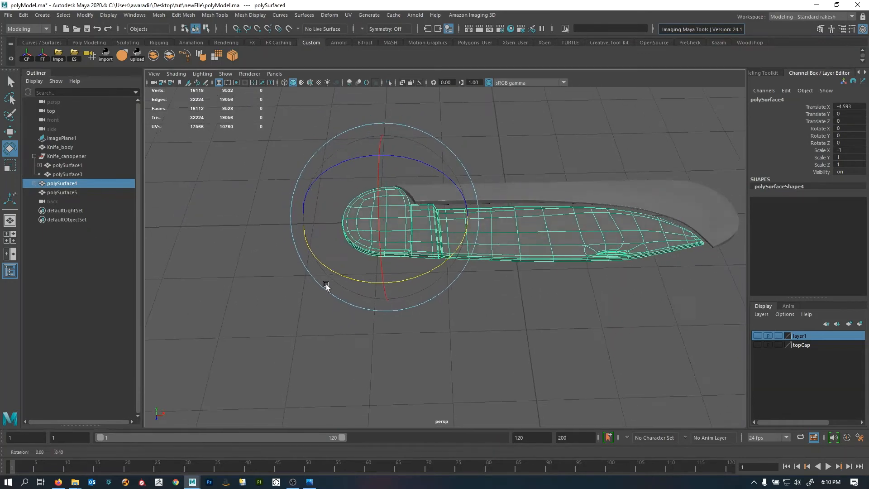
alt+middle_drag(434, 308, 403, 314)
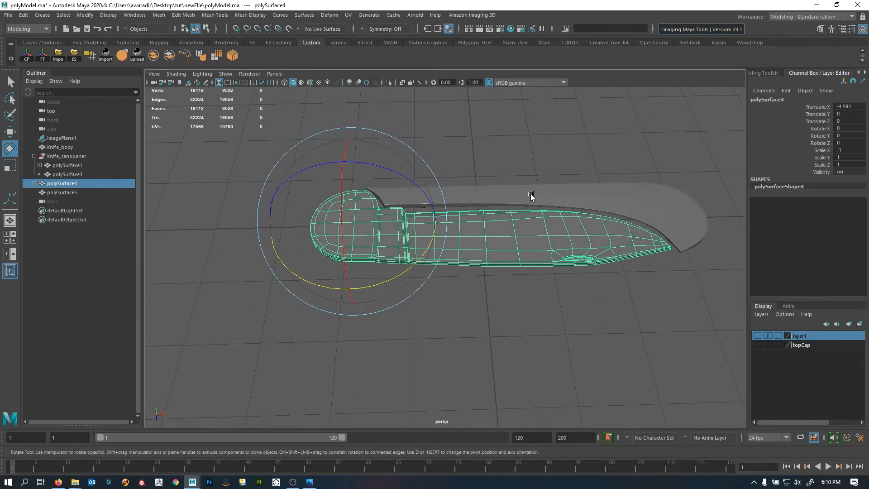
click(68, 193)
ctrl+click(82, 184)
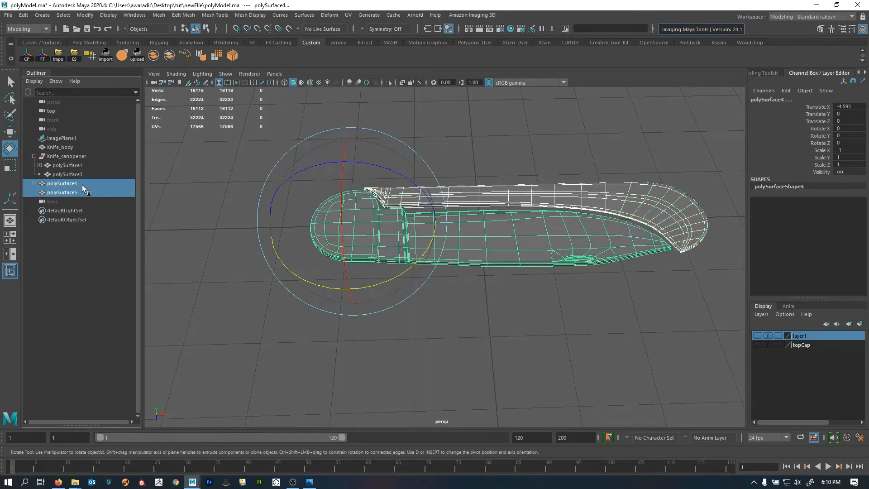
key(ctrl+g)
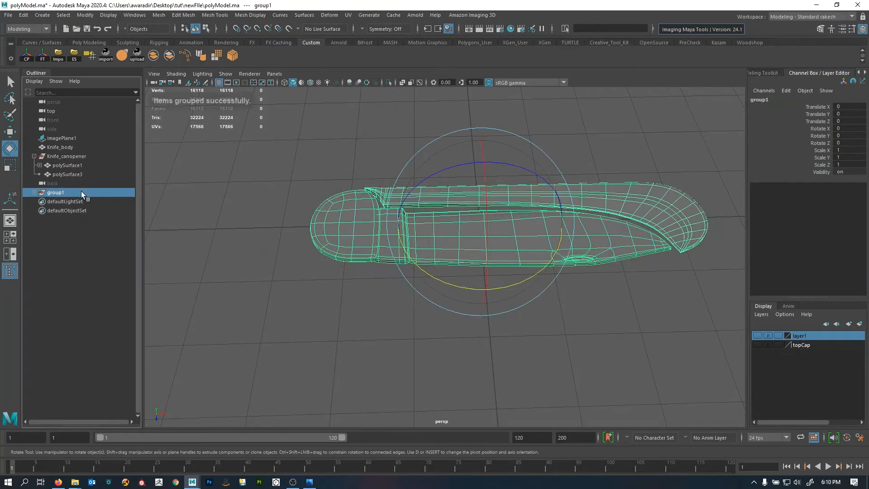
- Collapse the Knife_canopener group, switch to File Explorer and look up the large blade's reference image in sourceimages\jpeg
click(34, 156)
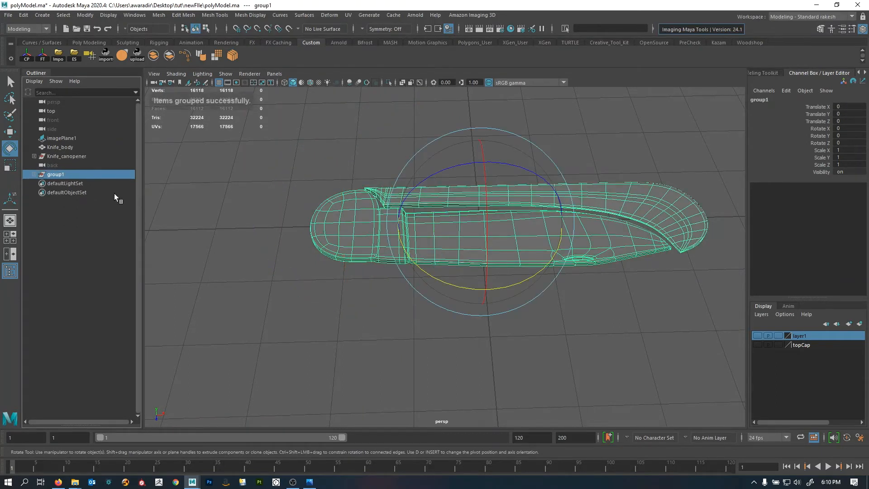
click(319, 325)
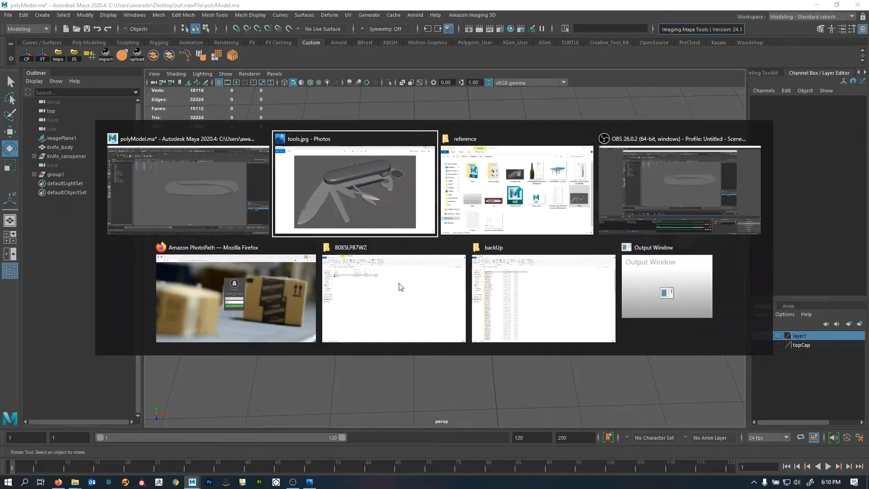
key(alt+Tab)
click(514, 199)
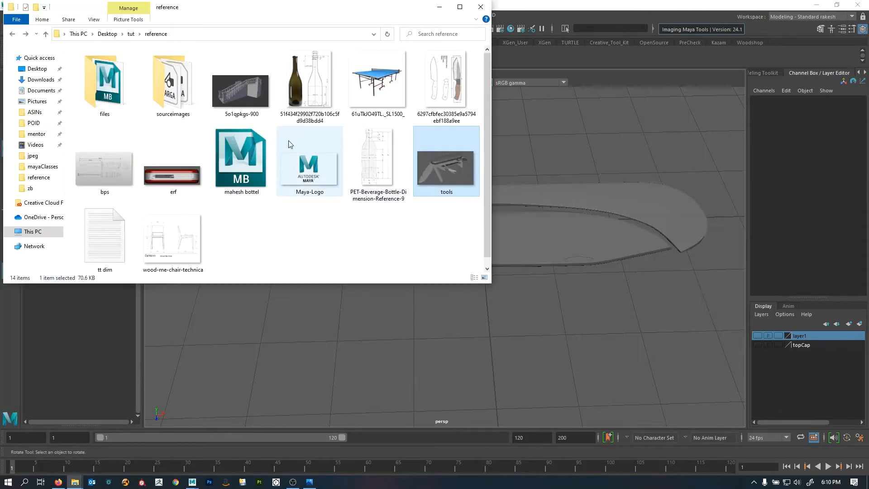
double_click(122, 102)
key(BackSpace)
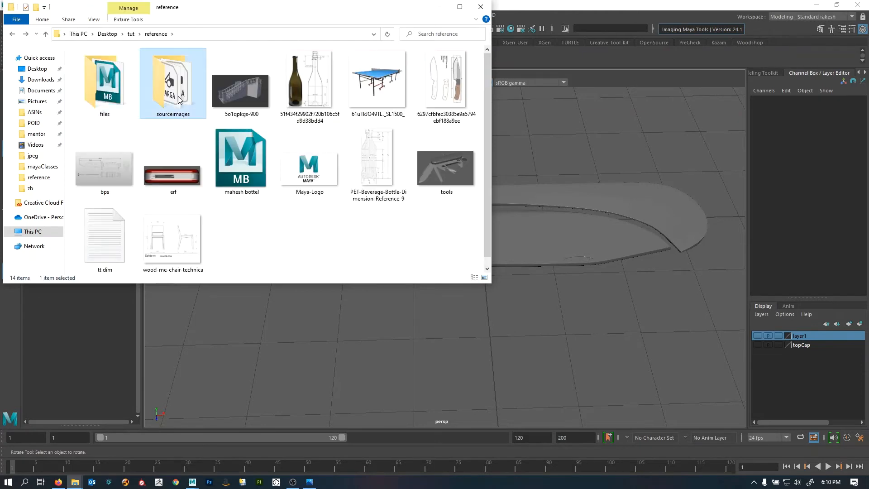
double_click(176, 77)
click(270, 89)
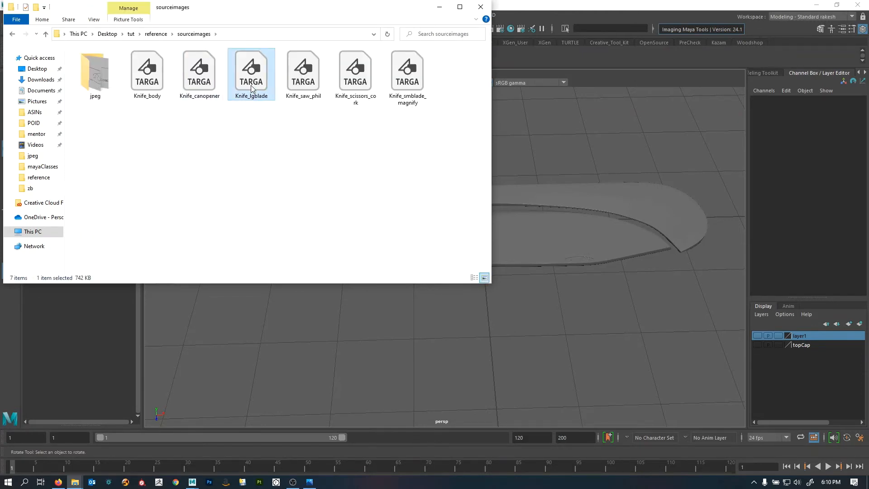
click(252, 88)
click(96, 79)
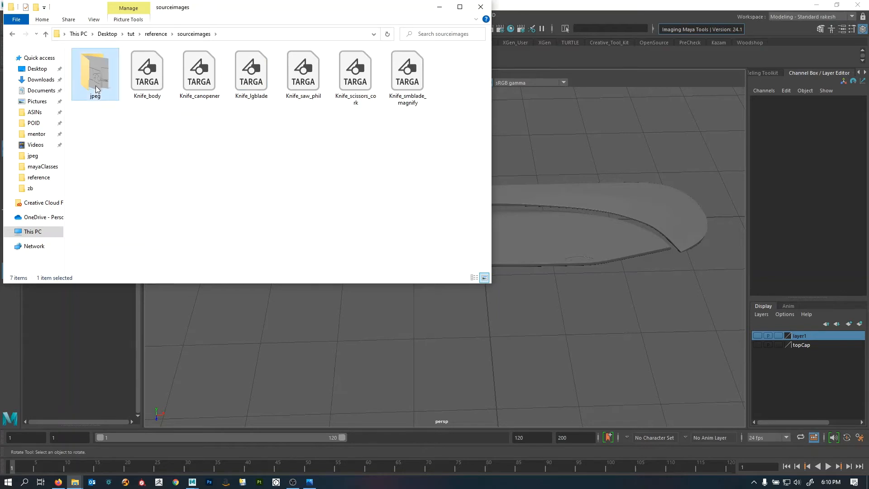
double_click(96, 80)
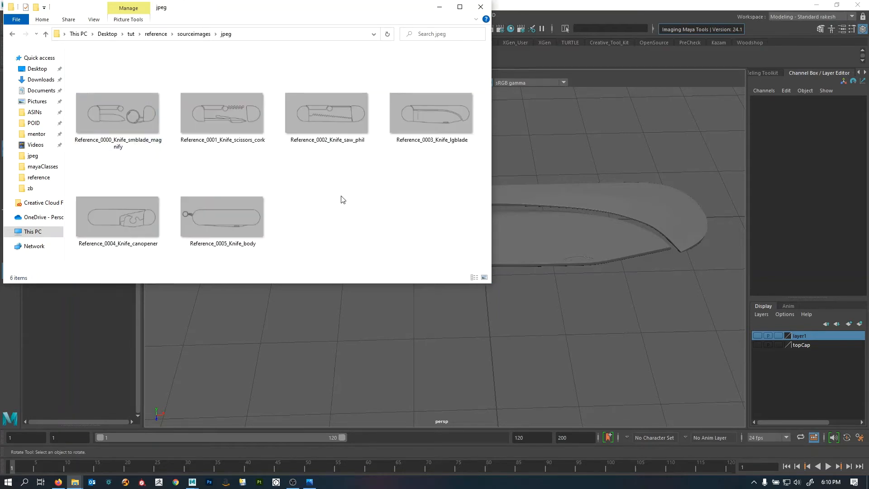
click(436, 123)
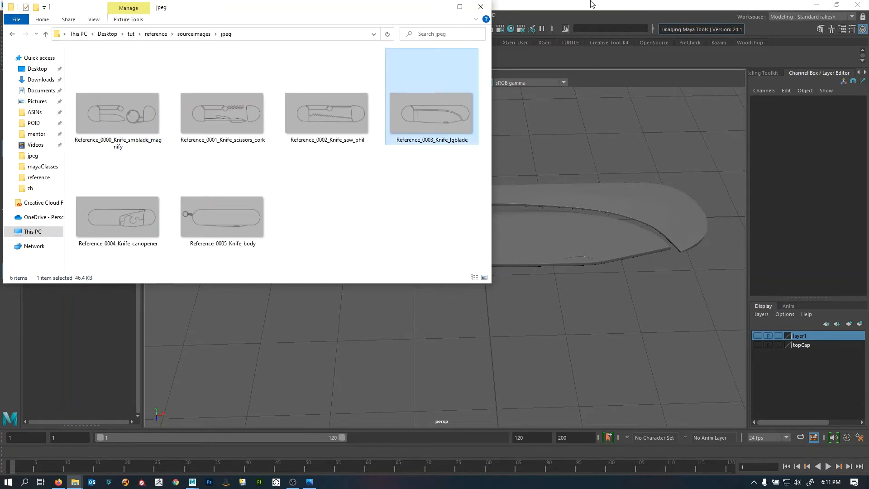
- Switch back to Maya and rename group1 as Knife_lgblade
click(591, 183)
double_click(65, 174)
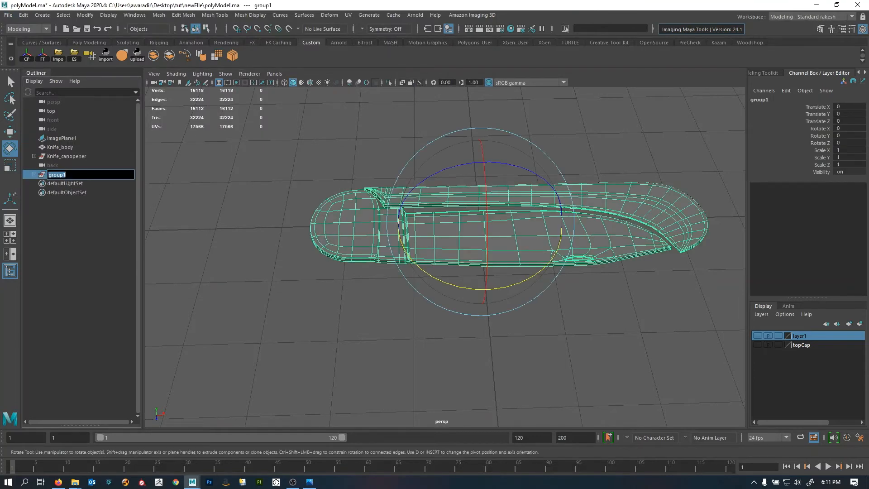
text(Knife_lgblade)
key(Return)
key(q)
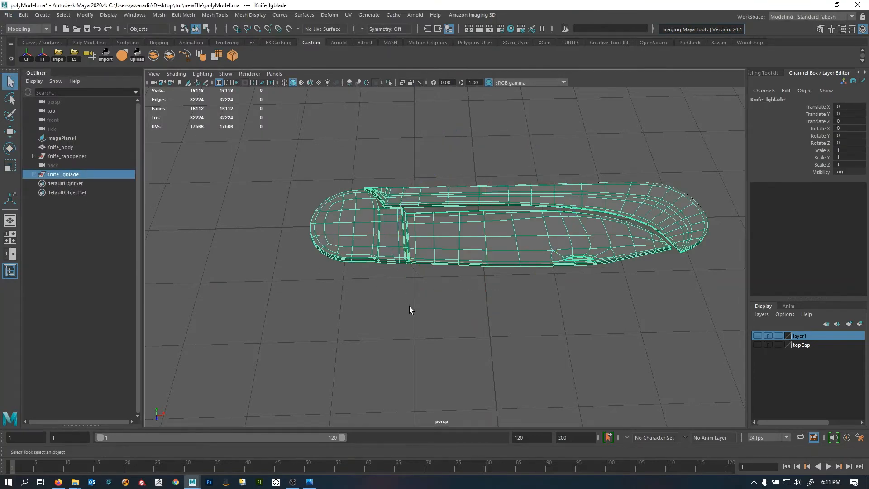
- Assign the Knife_lgblade group to a new display layer, check its visibility toggle and inspect the blade
key(space)
mouse_move(496, 309)
mouse_down()
mouse_move(509, 318)
mouse_move(494, 308)
mouse_up()
alt+right_drag(490, 309, 420, 308)
alt+drag(421, 308, 381, 279)
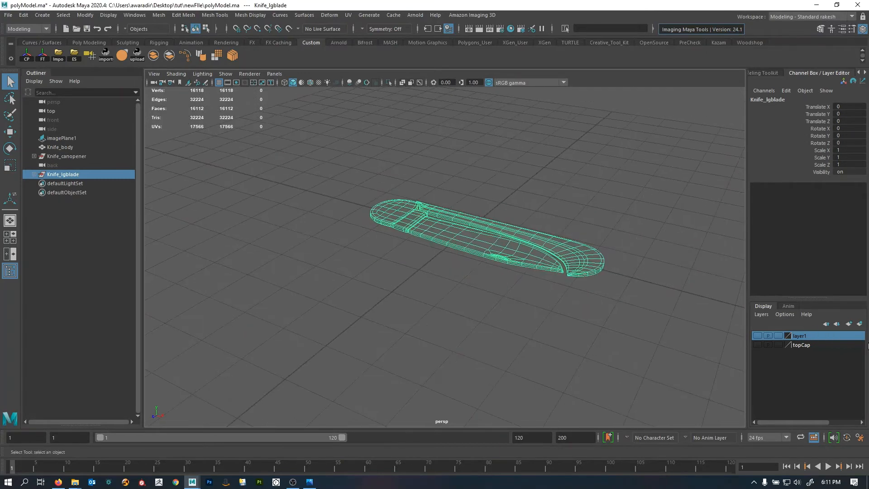
click(861, 324)
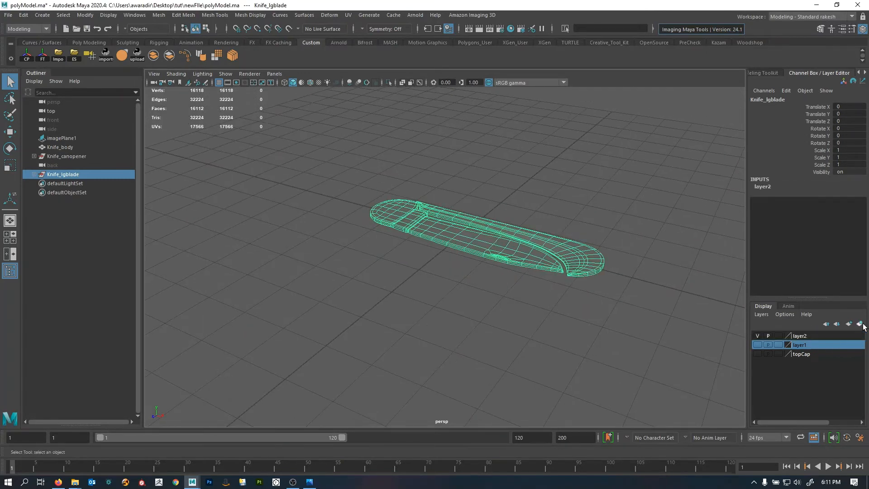
click(622, 335)
click(756, 336)
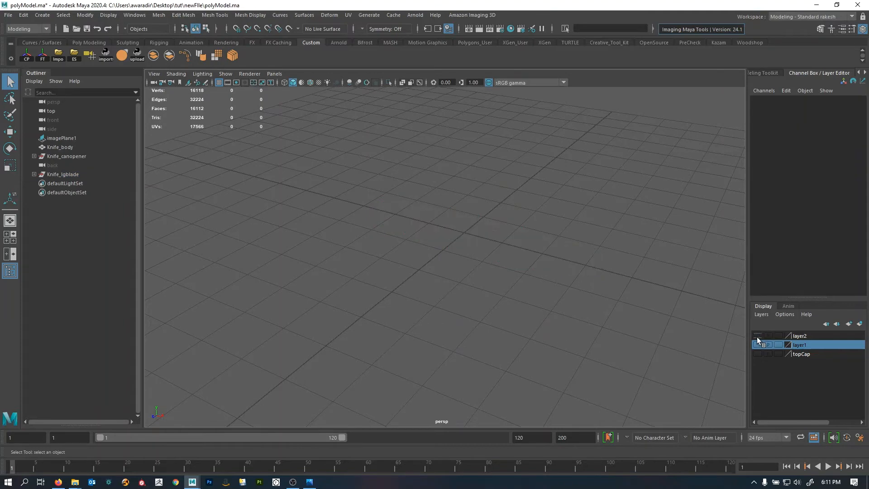
click(756, 336)
alt+drag(593, 319, 574, 336)
alt+right_drag(574, 336, 637, 355)
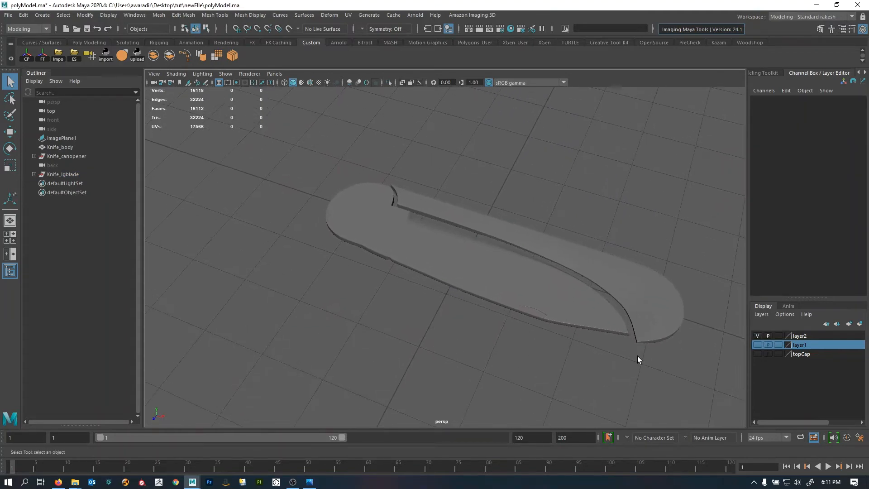
alt+drag(517, 346, 447, 356)
- Select the top view's image plane and get the path of Reference_0002_Knife_saw_phil from the jpeg folder in File Explorer
key(alt+Tab)
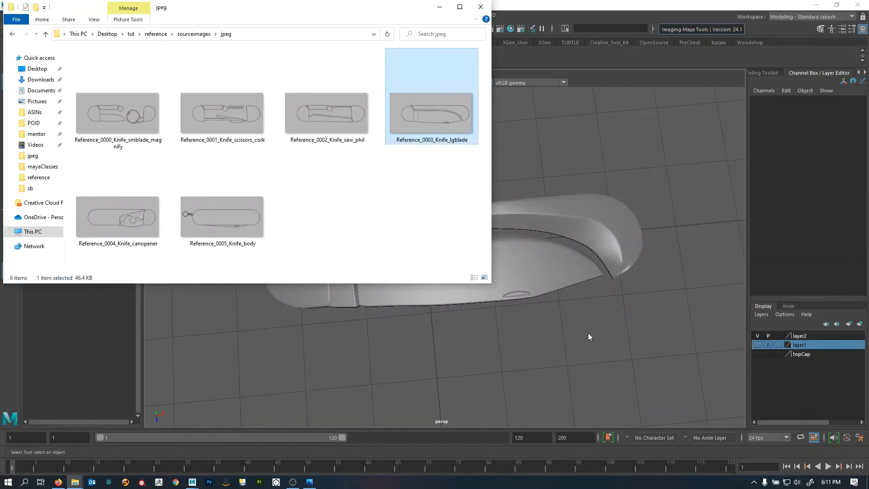
key(alt+Tab)
alt+drag(531, 320, 577, 262)
key(space)
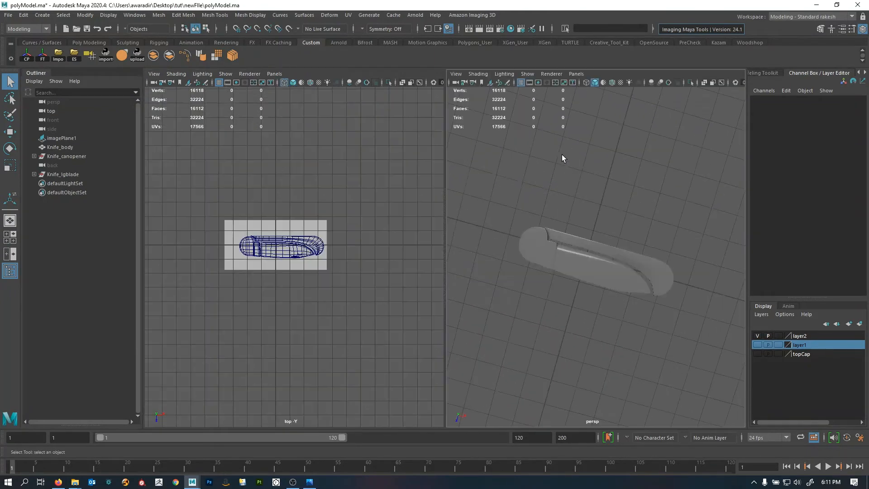
click(325, 267)
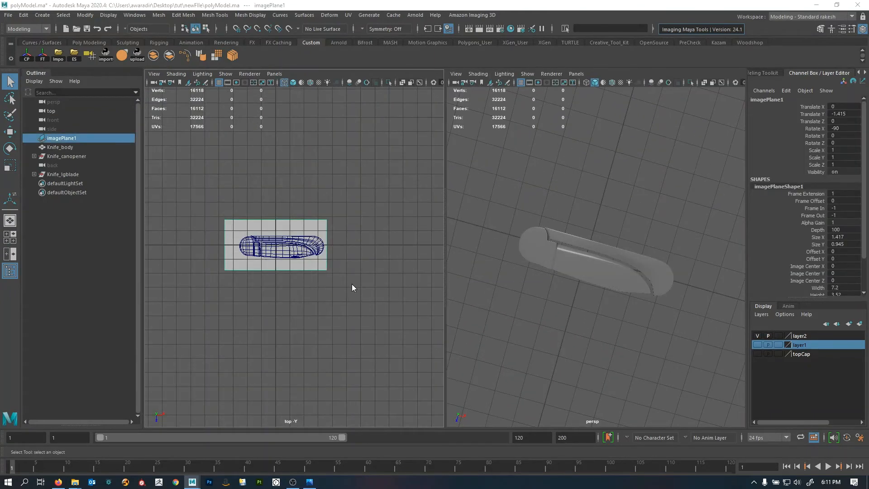
key(alt+Tab)
click(344, 131)
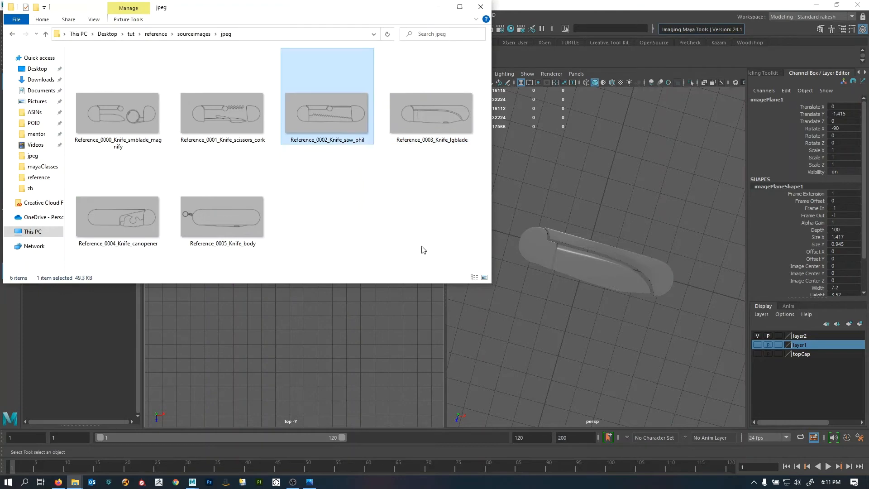
click(368, 309)
- Replace the image plane's picture with Reference_0002_Knife_saw_phil.jpg from the sourceimages\jpeg folder
alt+right_drag(368, 309, 390, 319)
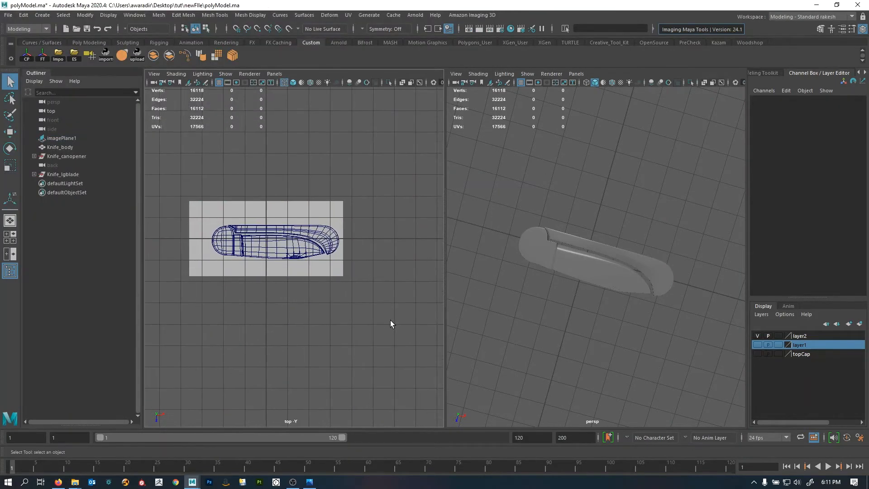
alt+middle_drag(390, 320, 399, 329)
click(352, 288)
key(ctrl+a)
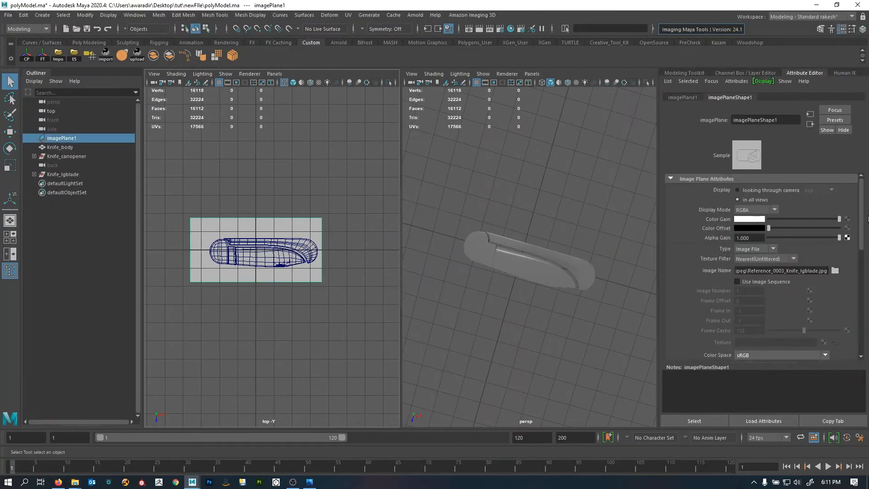
click(835, 270)
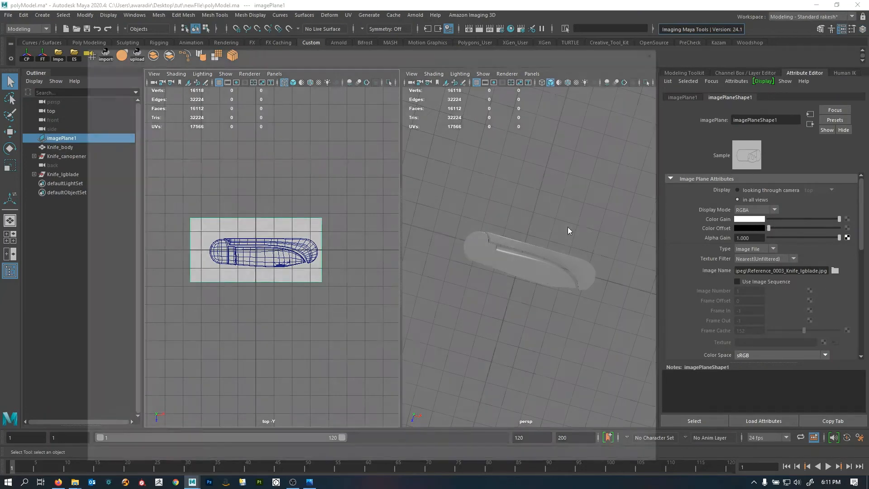
text("C:\Users\awaradir\Desktop\tut\reference\sourceimages\jpeg\Reference_0002_Knife_saw_phil.jpg")
key(Return)
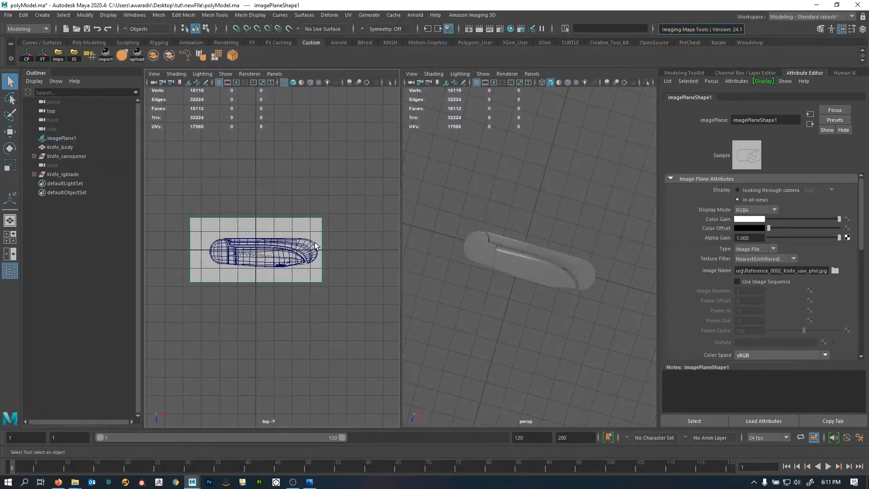
key(ctrl+a)
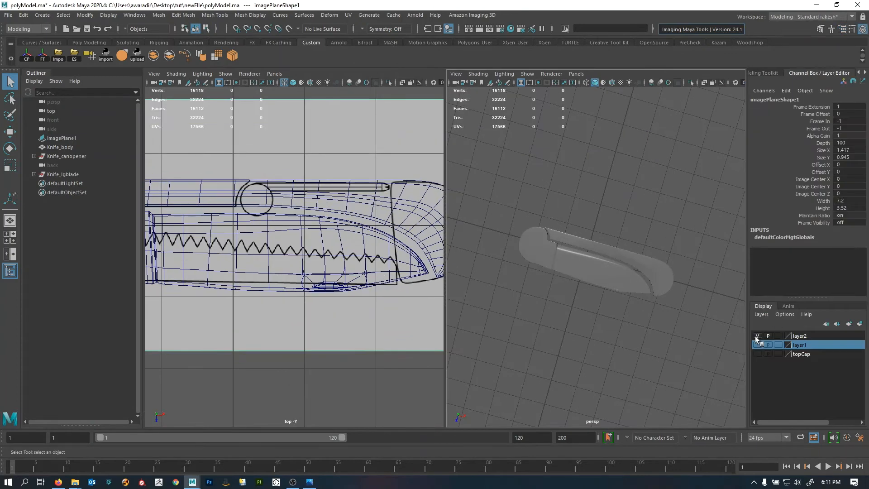
- Hide layer2 and maximize the top view to show the reference drawing unobstructed
click(757, 345)
scroll(365, 283, down, 3)
key(space)
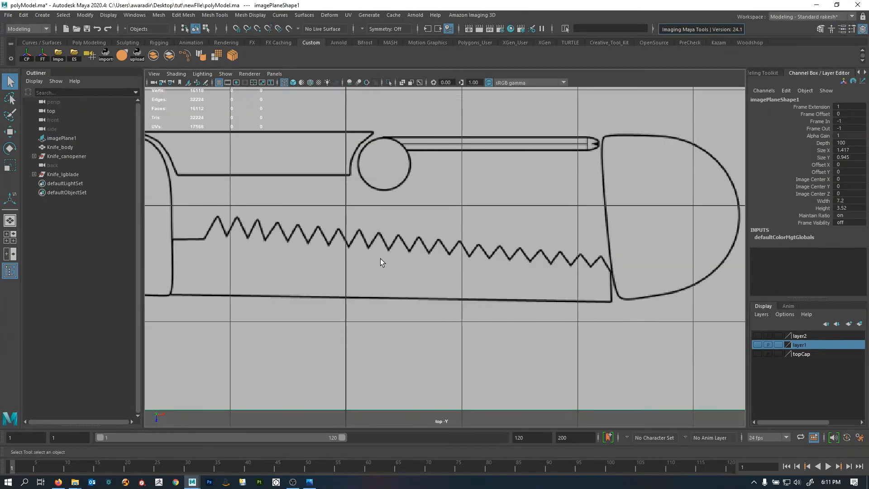
- Examine the outlines of the saw, screwdriver and end pieces in the reference drawing
alt+middle_drag(380, 259, 420, 278)
scroll(420, 278, down, 3)
alt+right_drag(419, 277, 466, 288)
alt+middle_drag(490, 289, 469, 281)
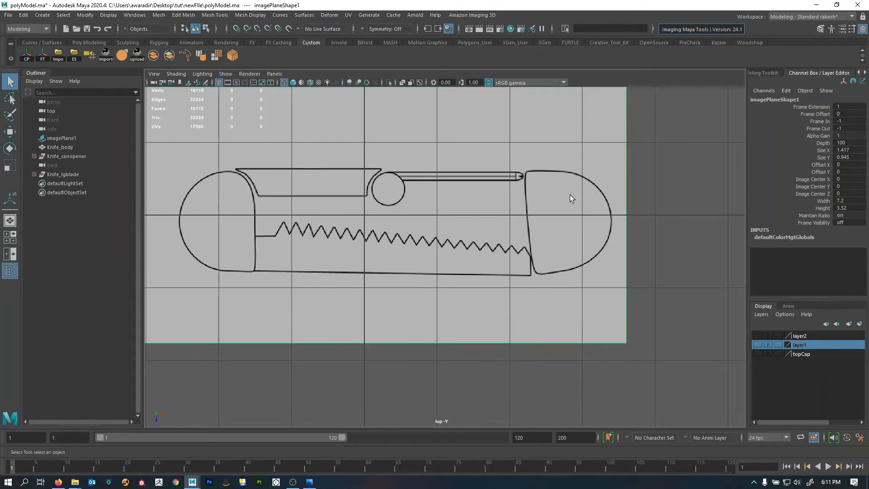
alt+middle_drag(361, 238, 413, 247)
alt+right_drag(413, 246, 437, 262)
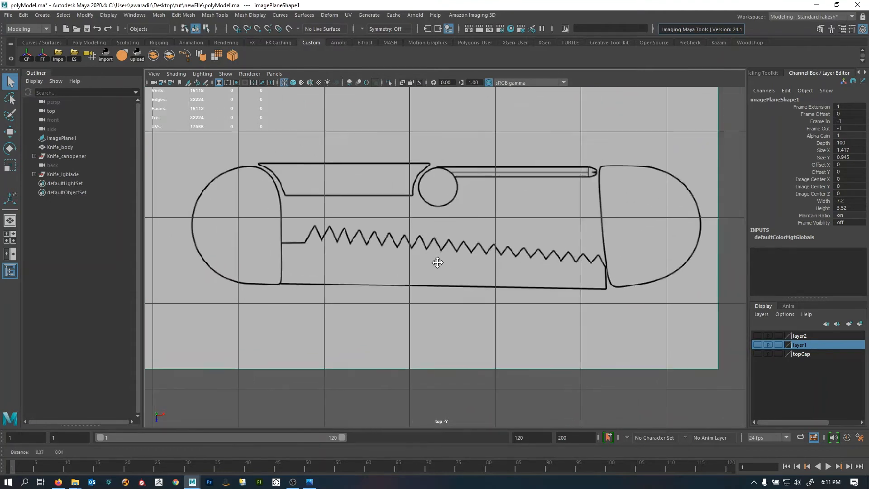
alt+middle_drag(436, 262, 410, 241)
alt+right_drag(528, 243, 484, 255)
alt+middle_drag(484, 254, 452, 239)
alt+right_drag(452, 240, 597, 296)
alt+middle_drag(597, 296, 604, 267)
click(566, 273)
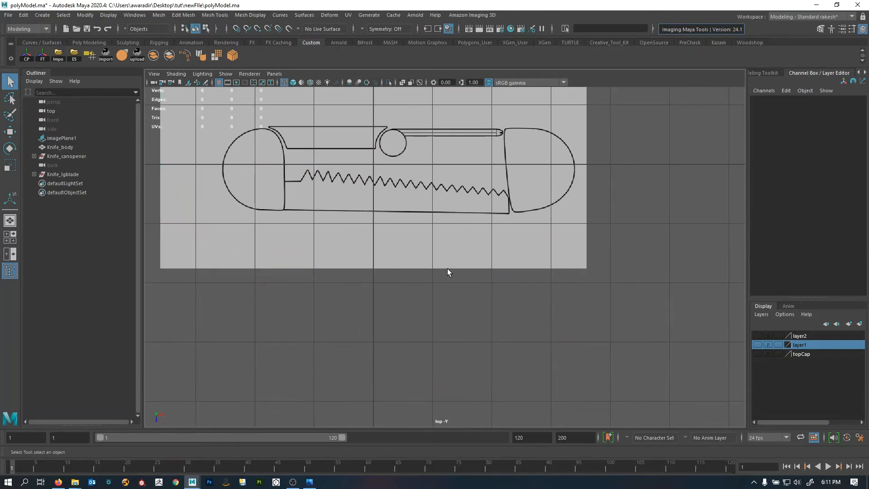
alt+right_drag(446, 266, 437, 265)
alt+middle_drag(437, 264, 439, 292)
alt+middle_drag(503, 289, 505, 246)
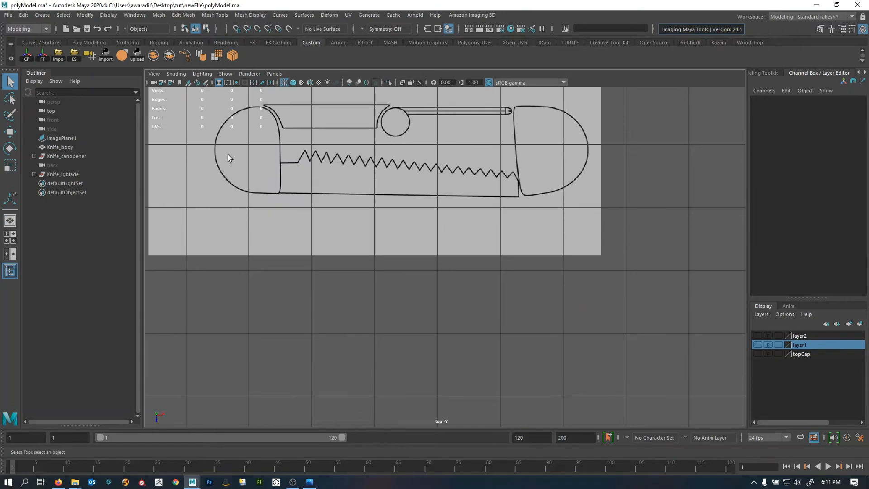
alt+middle_drag(375, 248, 376, 251)
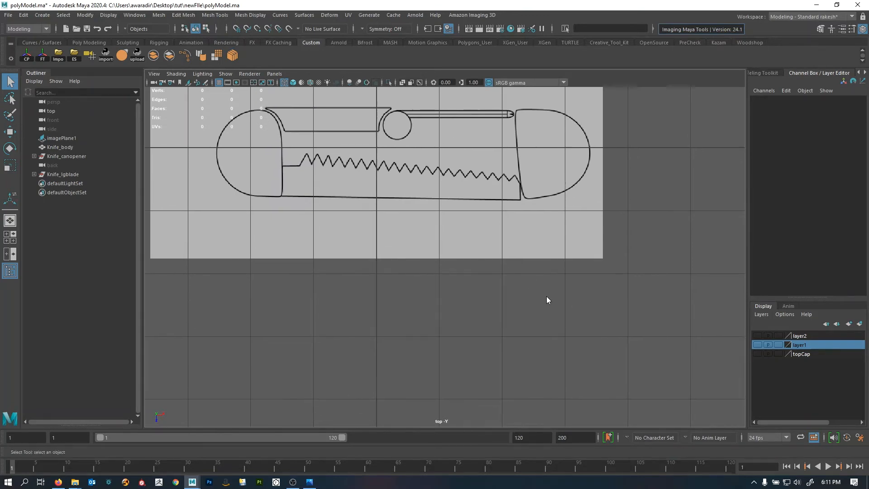
- Create a polygon cube and move it to the root of the saw blade, about X -1.004 and Z 0.276
shift+right_drag(547, 296, 448, 305)
key(w)
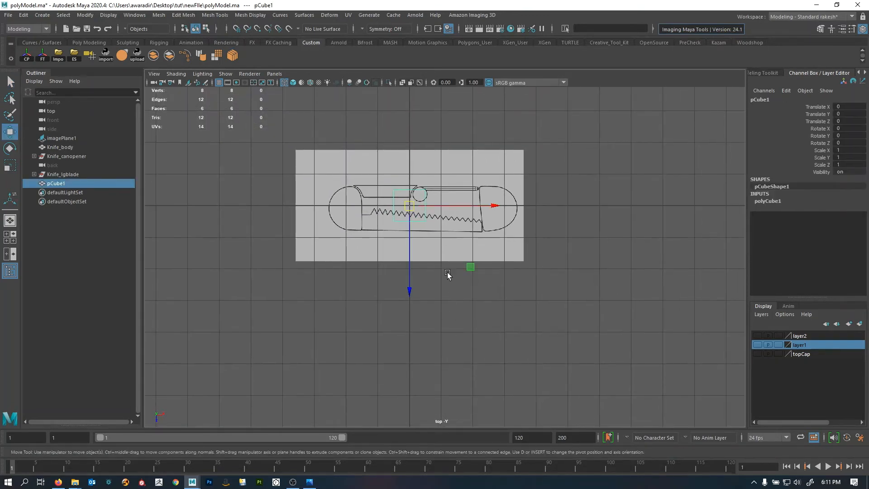
alt+right_drag(447, 274, 427, 236)
drag(421, 220, 357, 237)
- Delete all of the cube's faces except the top one and return to object selection
alt+right_drag(357, 237, 412, 260)
key(space)
key(space)
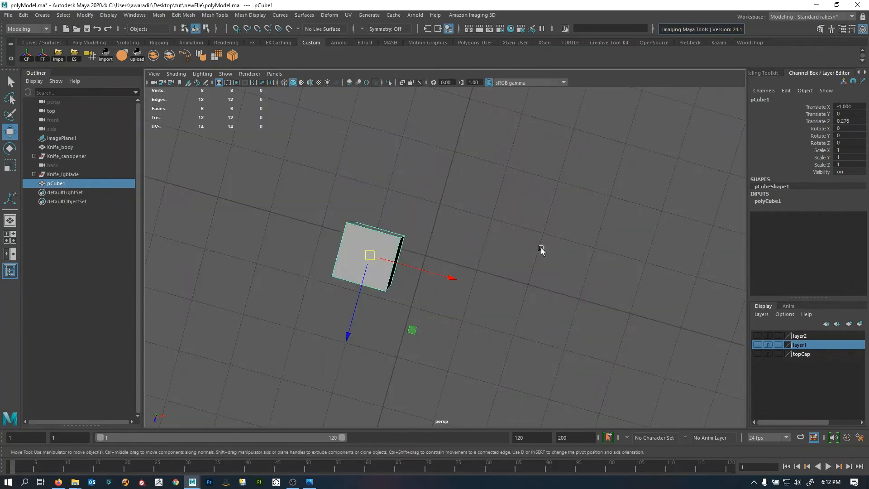
alt+drag(535, 274, 502, 248)
right_drag(377, 229, 382, 251)
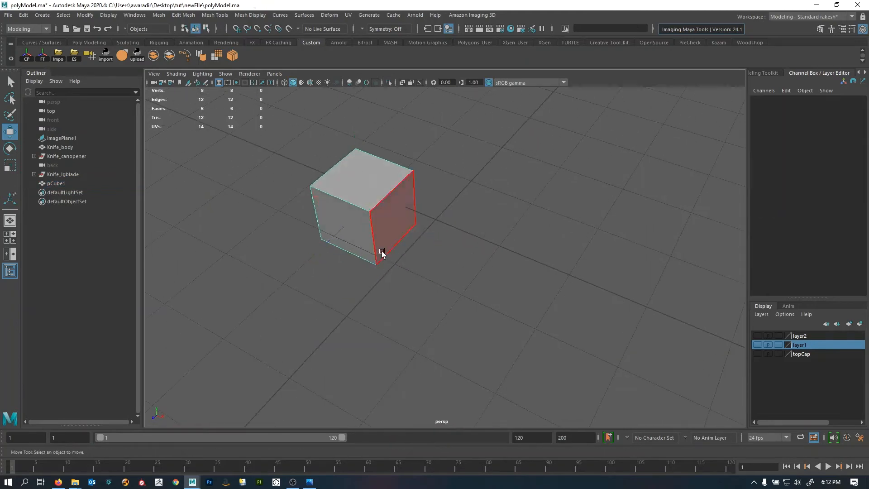
click(367, 194)
shift+drag(488, 117, 164, 352)
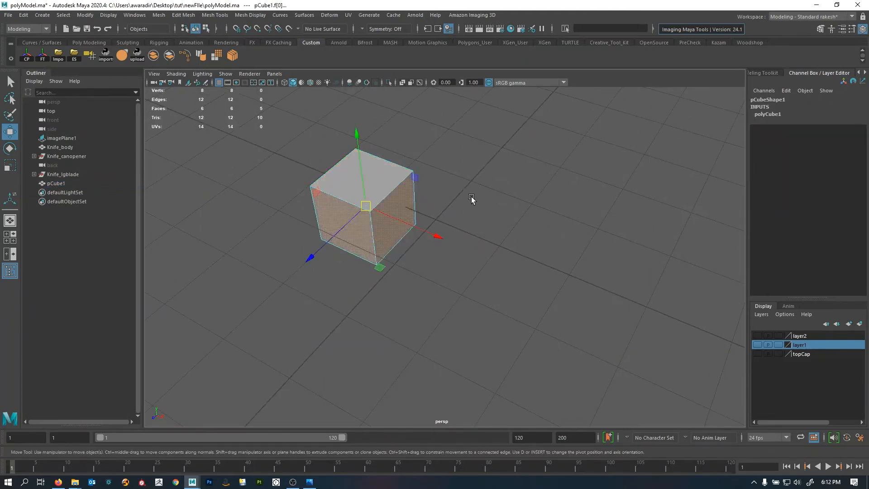
key(Delete)
right_drag(362, 198, 429, 120)
- Delete the construction history of the remaining single-face plane in the top view
key(space)
key(space)
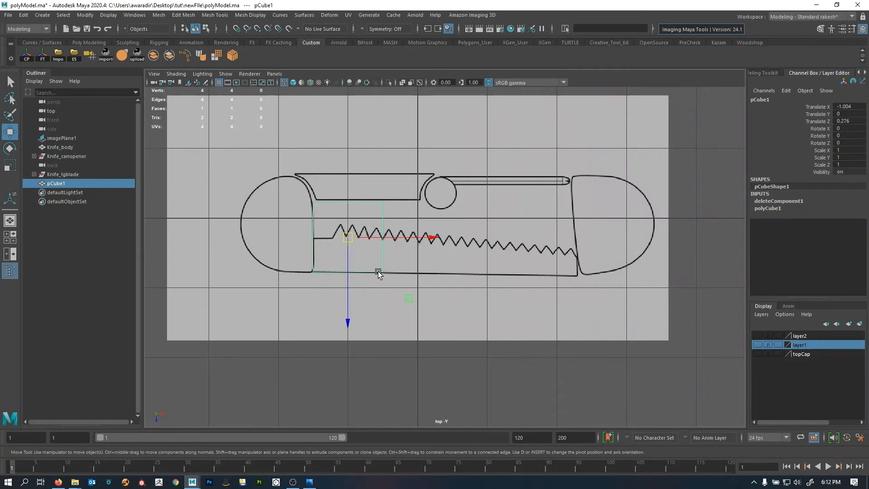
key(alt+shift+d)
alt+right_drag(394, 205, 221, 239)
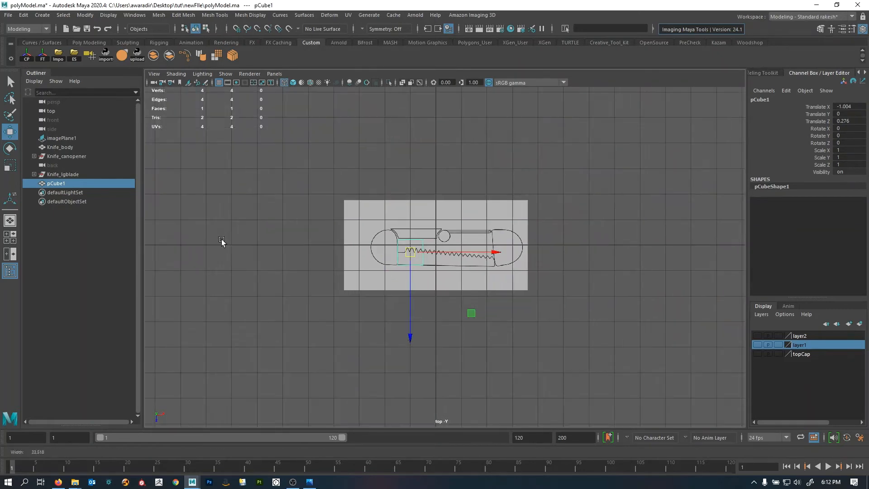
- Move the plane's two upper vertices down to the flat root line of the saw drawing, at about Z 0.288
click(201, 206)
alt+right_drag(201, 205, 322, 181)
click(452, 231)
alt+right_drag(312, 231, 416, 251)
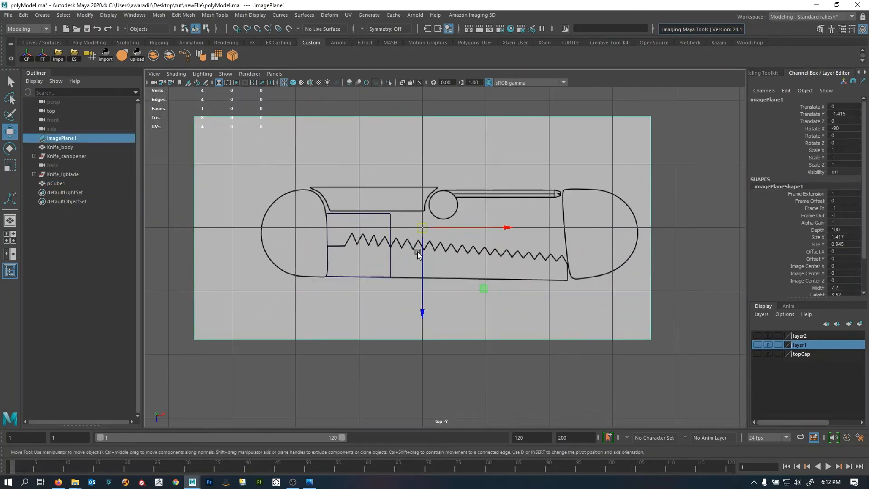
click(387, 220)
alt+right_drag(394, 223, 354, 254)
drag(414, 209, 347, 230)
alt+right_drag(349, 231, 516, 283)
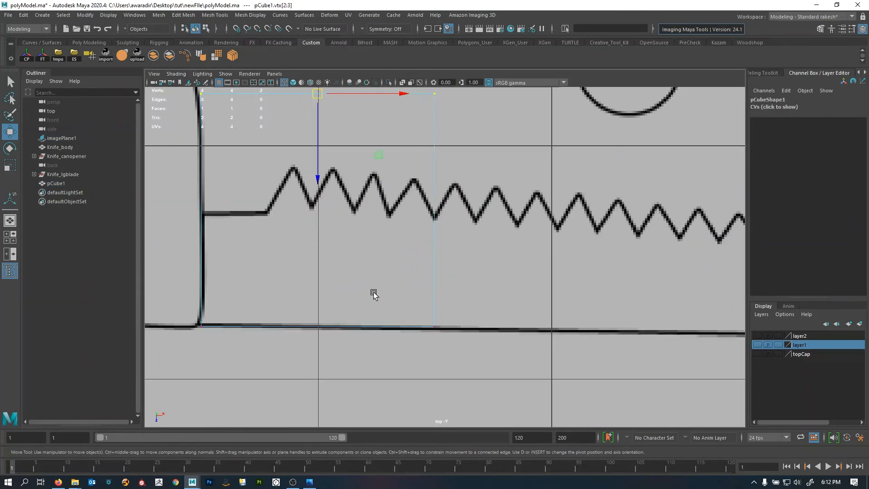
alt+middle_drag(373, 293, 479, 335)
drag(427, 223, 428, 340)
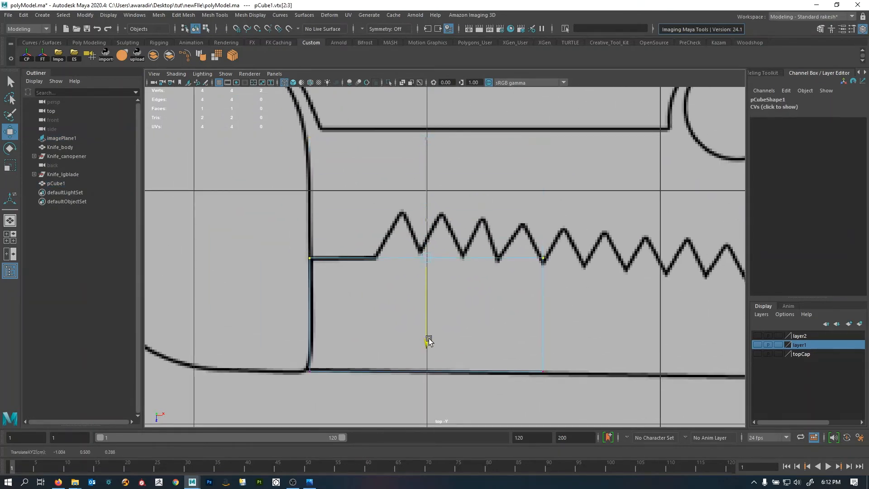
- Move the plane's far-end vertices to the saw's tip at X 2.282 and fit them to its outline, the upper one at Z 0.564
alt+middle_drag(429, 340, 415, 254)
drag(274, 270, 559, 334)
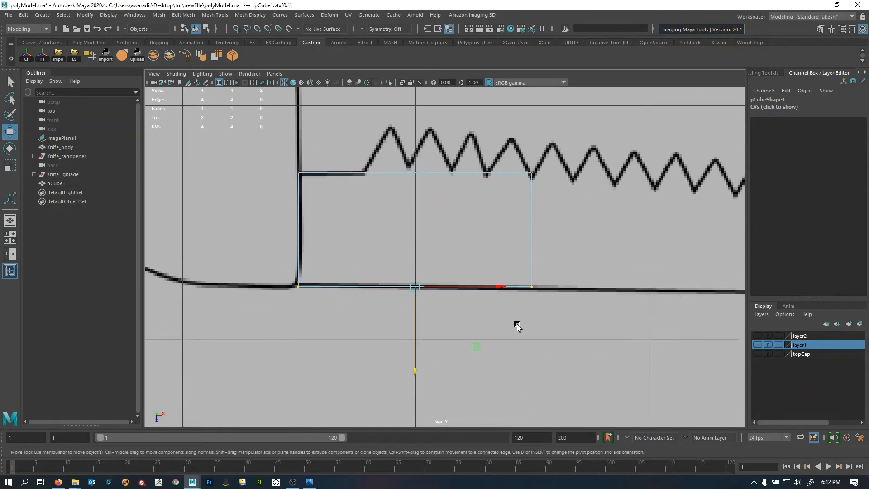
drag(483, 332, 615, 153)
alt+middle_drag(632, 305, 293, 296)
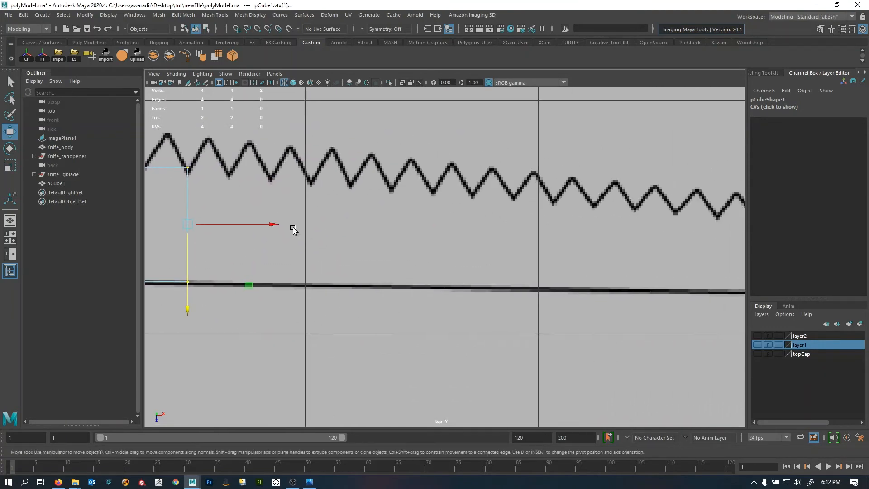
drag(275, 222, 639, 250)
alt+middle_drag(597, 285, 233, 283)
middle_drag(366, 292, 660, 294)
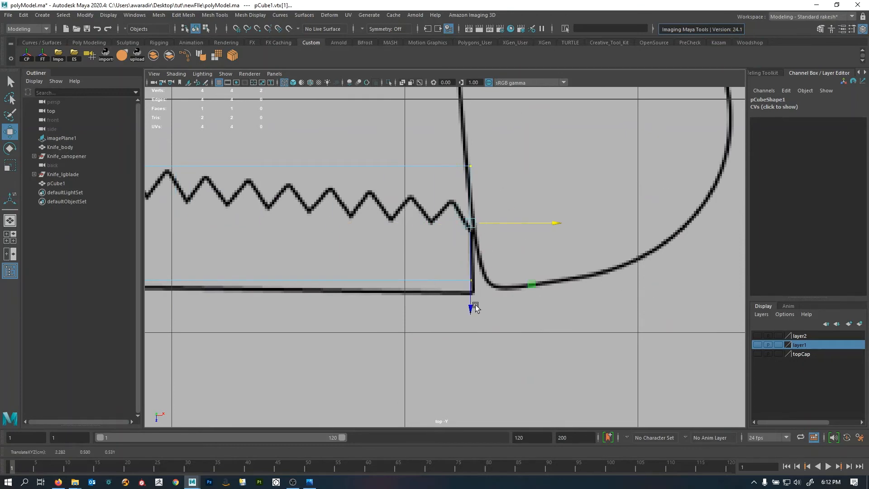
drag(471, 307, 472, 320)
drag(422, 219, 559, 119)
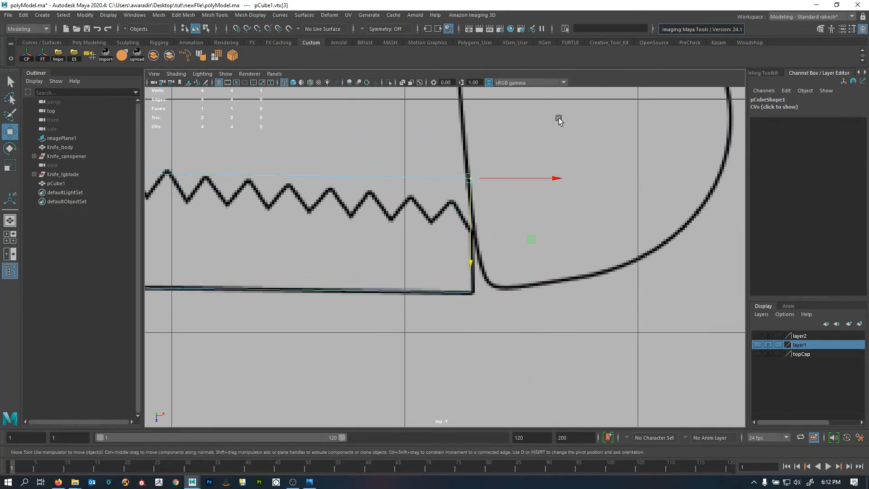
middle_drag(530, 289, 533, 333)
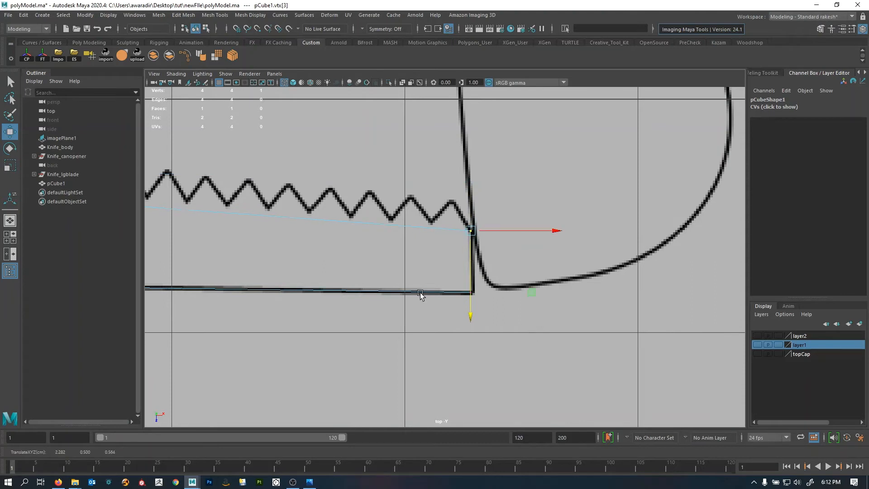
- Move the plane's two root-end vertices to X -1.22, where the first saw tooth begins
alt+middle_drag(346, 292, 560, 308)
scroll(533, 253, up, 2)
alt+middle_drag(533, 253, 495, 257)
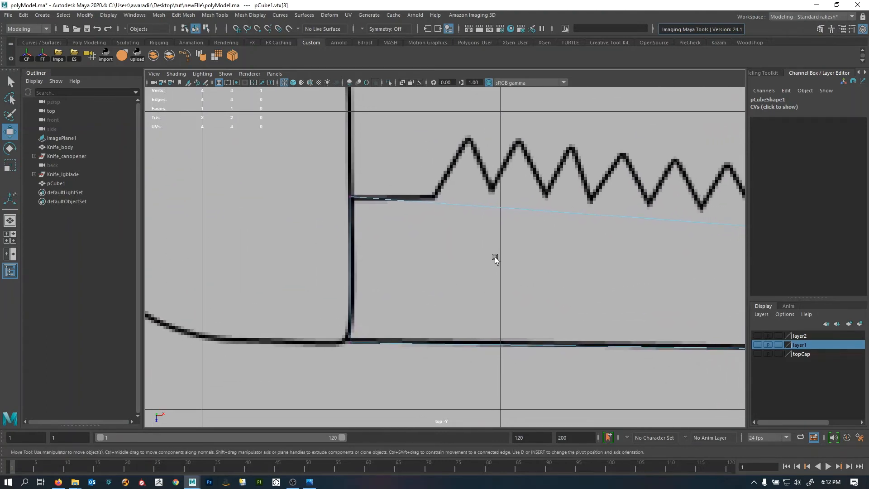
drag(389, 165, 263, 395)
drag(414, 274, 504, 274)
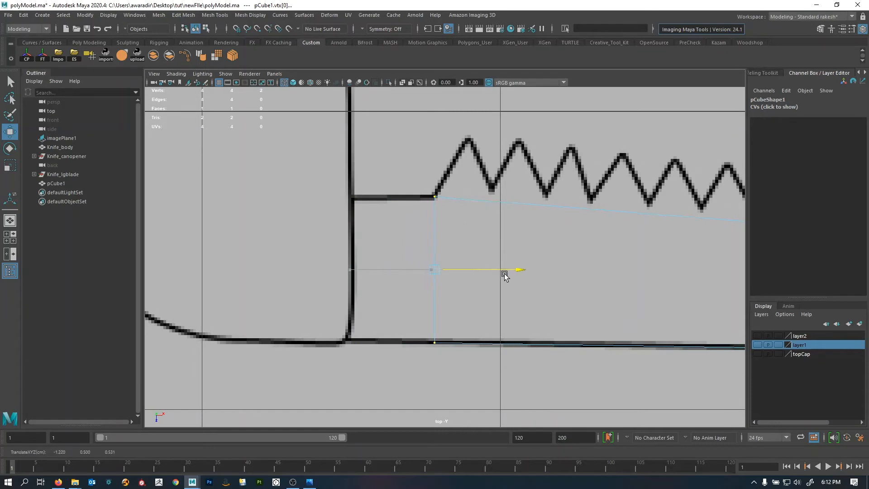
- Extrude the plane's root-end edge back to the saw's base outline at X -1.488 and return to object selection
right_drag(434, 236, 478, 234)
click(435, 233)
drag(487, 269, 403, 291)
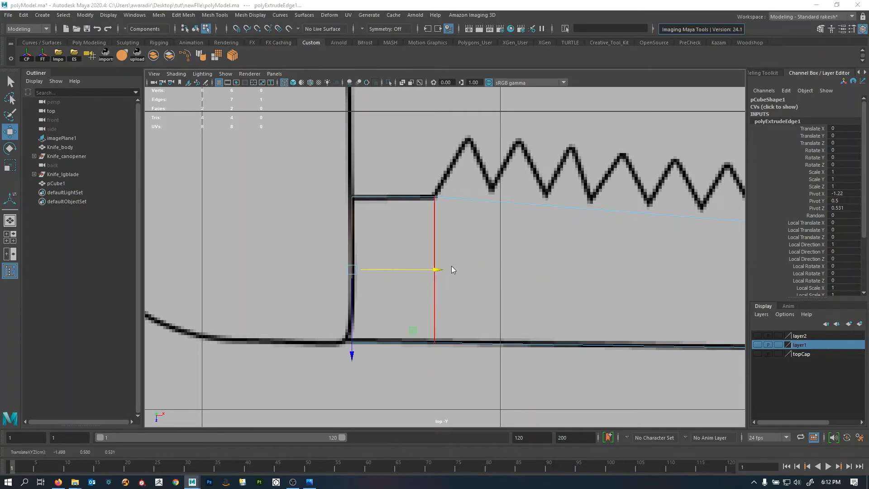
key(space)
key(space)
alt+drag(560, 278, 500, 285)
key(F8)
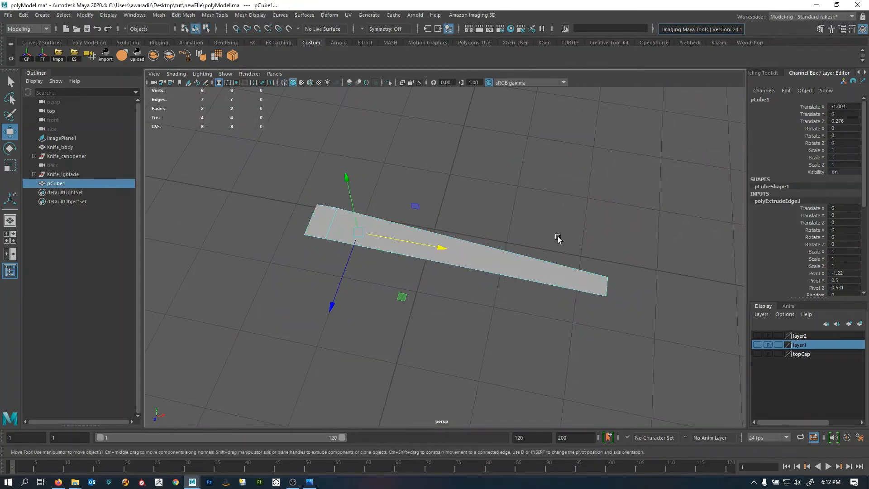
alt+drag(553, 243, 503, 255)
- Save the scene with the saw's base plane laid out in the top view
key(space)
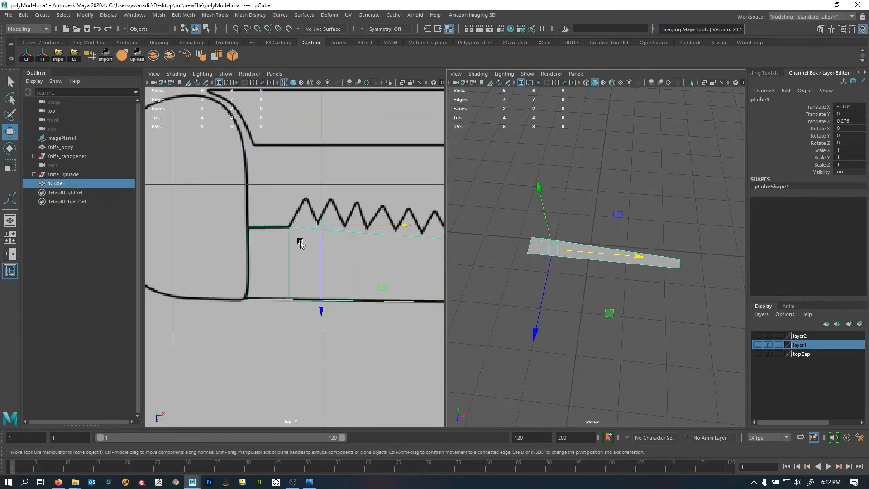
scroll(299, 242, down, 5)
key(space)
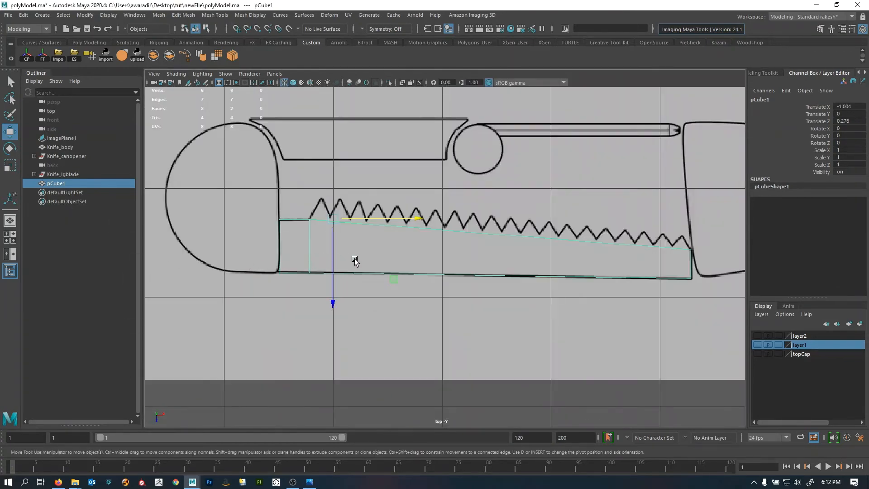
key(ctrl+s)
- Count the teeth along the saw's edge in the reference drawing
alt+right_drag(354, 257, 428, 296)
alt+middle_drag(401, 284, 346, 269)
alt+right_drag(346, 271, 351, 276)
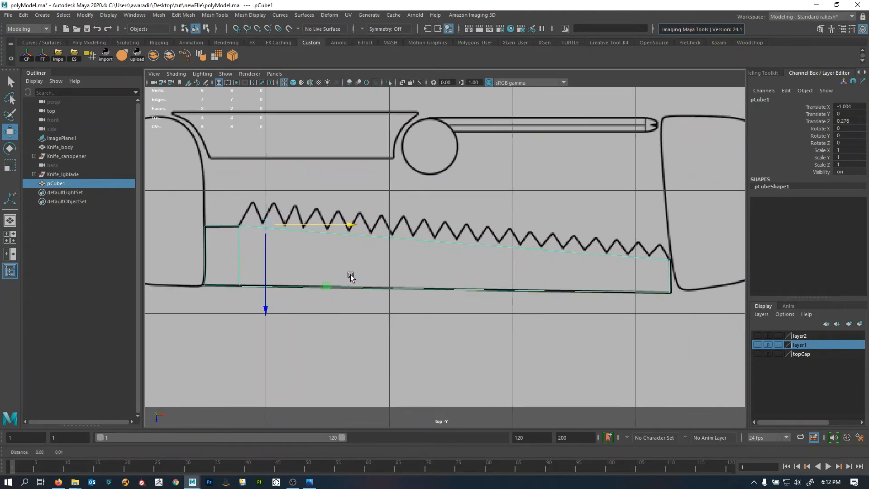
alt+middle_drag(334, 277, 326, 278)
alt+right_drag(326, 277, 335, 274)
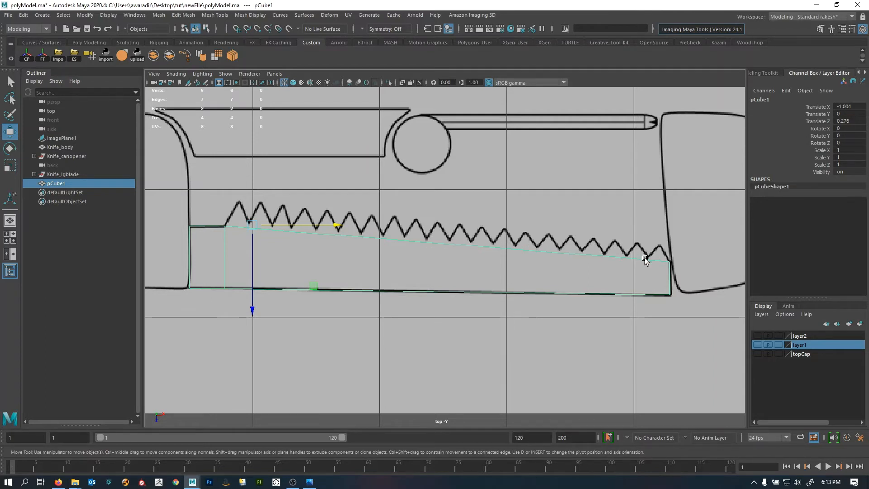
scroll(444, 252, down, 5)
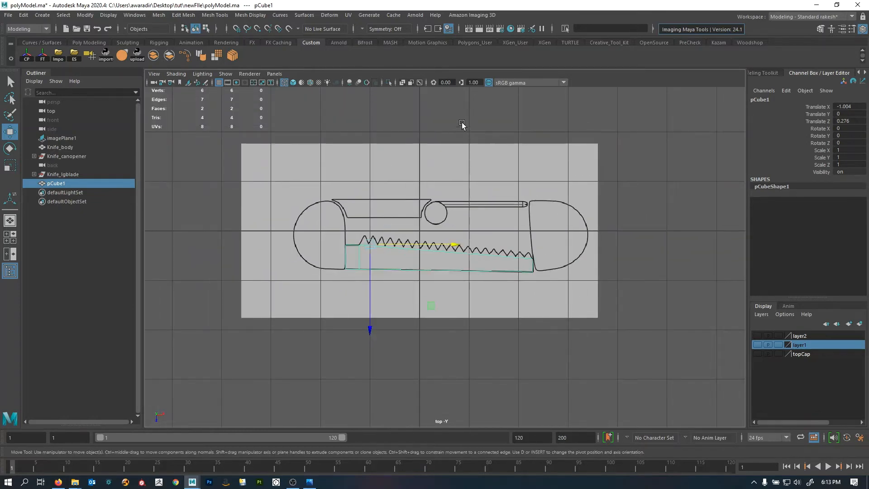
shift+right_drag(476, 105, 418, 135)
scroll(443, 253, up, 6)
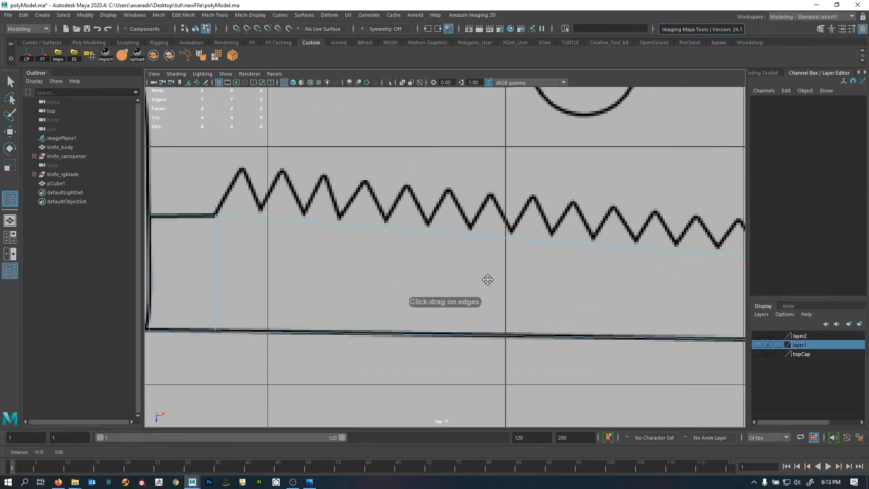
click(278, 222)
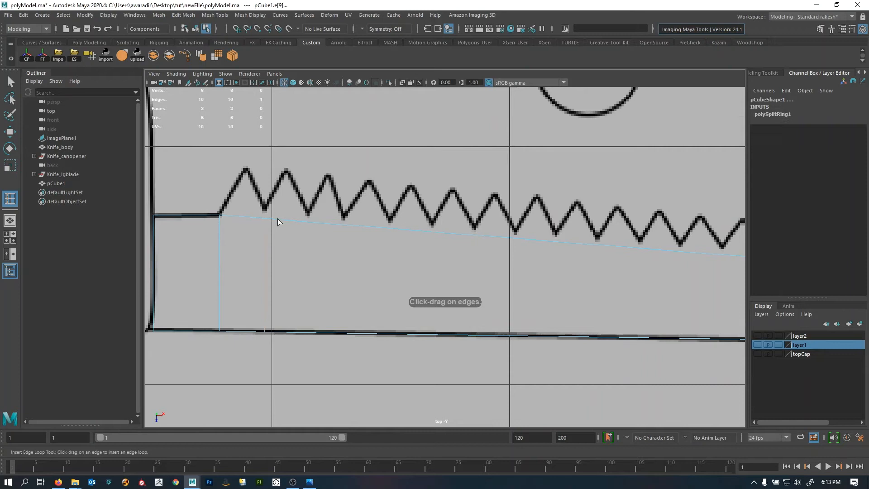
click(311, 223)
click(349, 237)
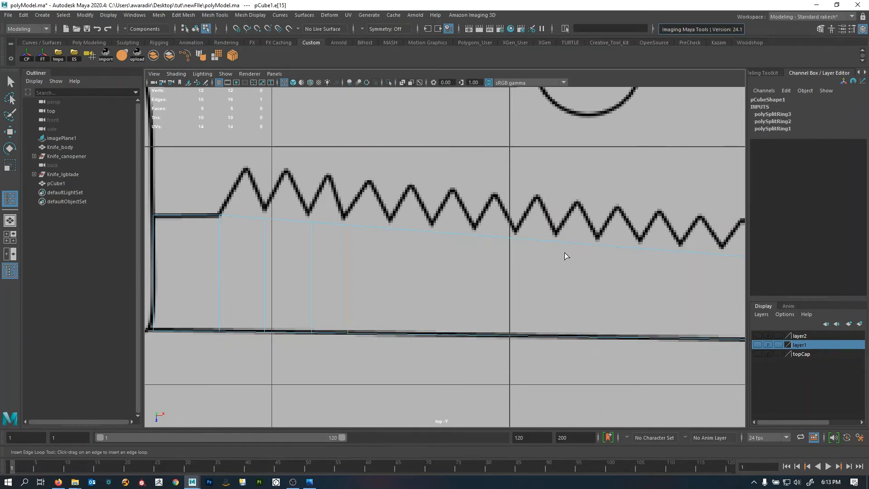
key(ctrl+z)
key(ctrl+z)
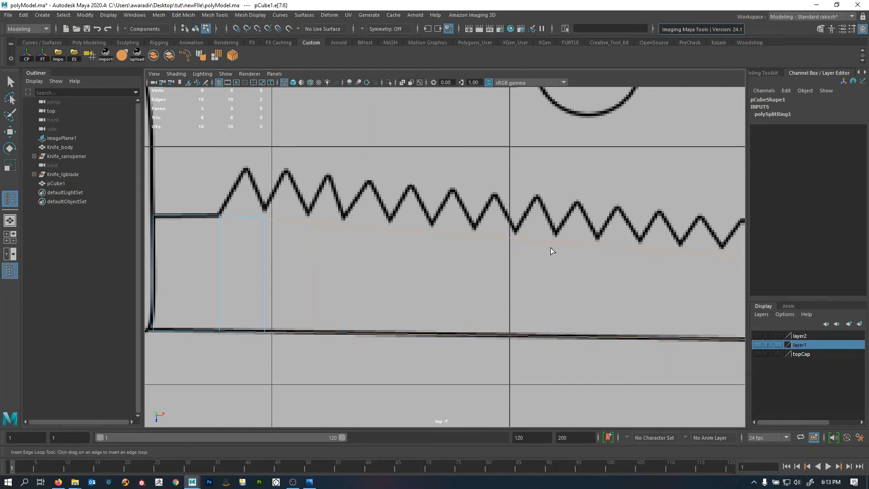
key(ctrl+z)
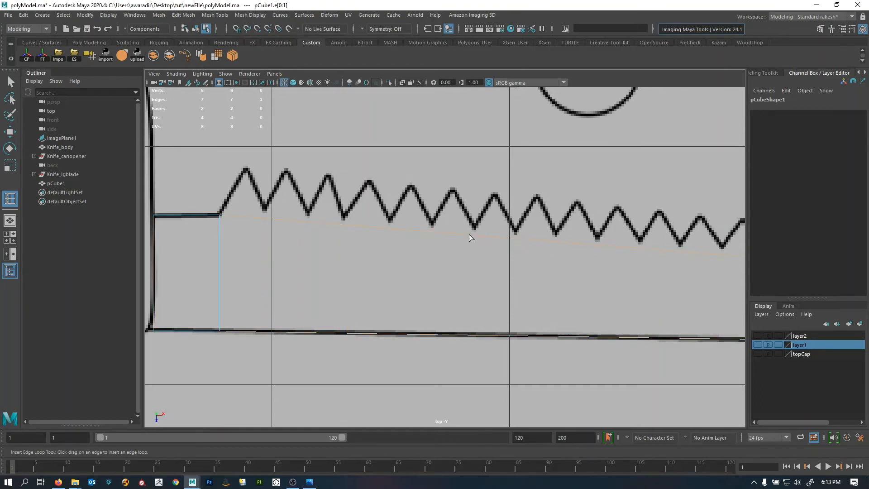
key(q)
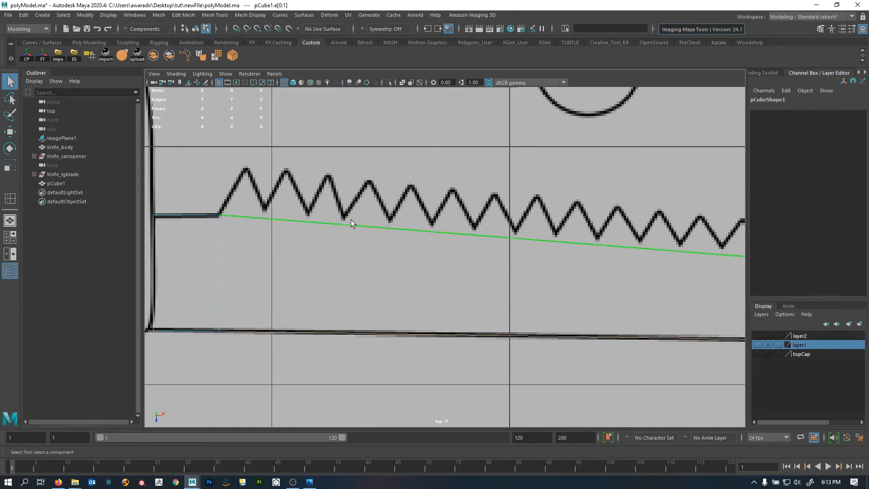
- Divide the toothed section of the saw plane crosswise with 19 edge loops using the Insert Edge Loop tool's multiple-loops option
right_click(350, 228)
key(space)
right_drag(589, 247, 621, 185)
right_drag(576, 254, 614, 218)
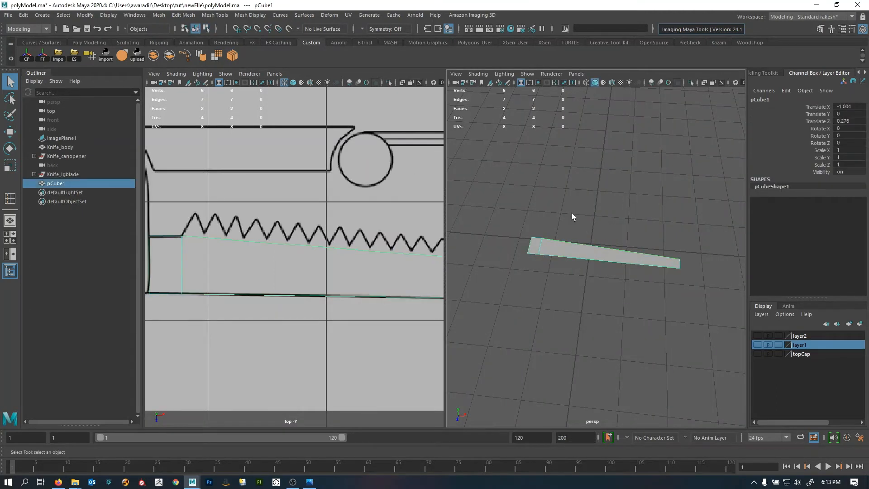
scroll(416, 248, down, 8)
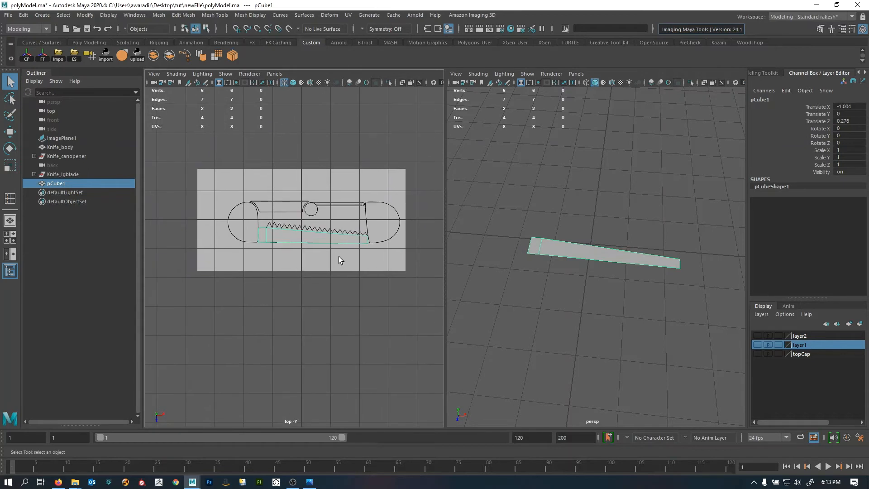
scroll(337, 237, up, 6)
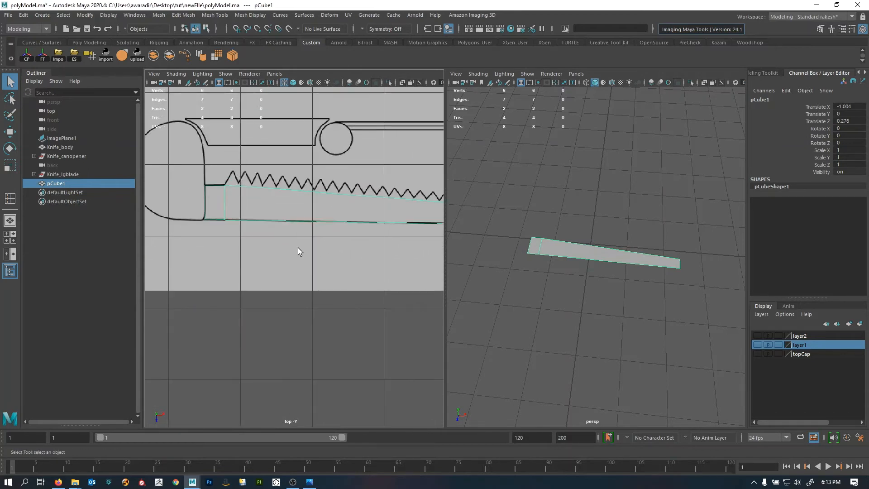
key(f)
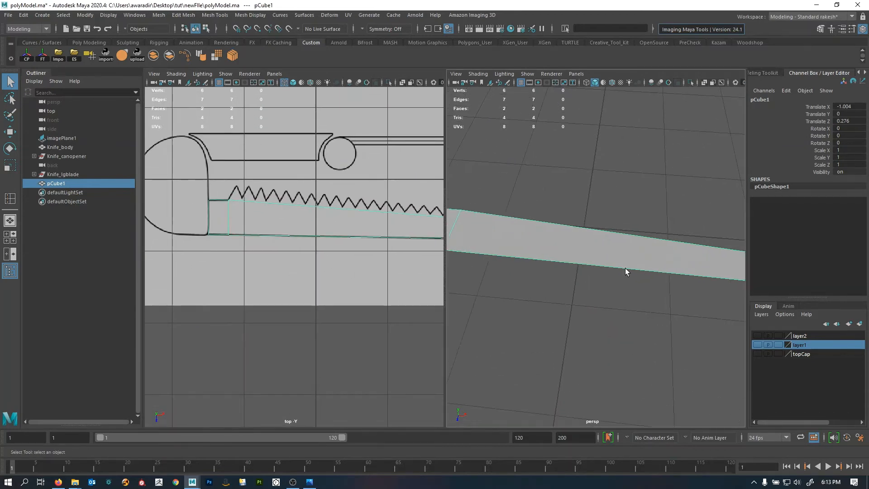
right_drag(639, 157, 503, 158)
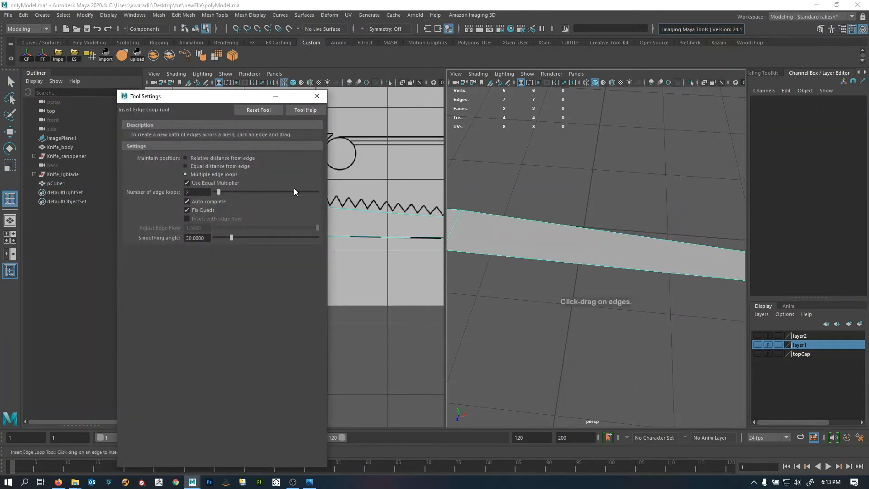
click(207, 191)
text(19)
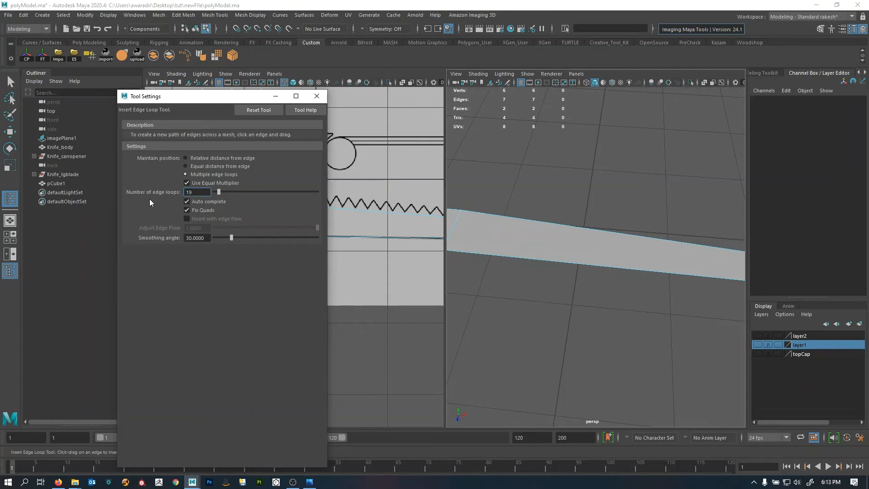
key(Return)
click(541, 262)
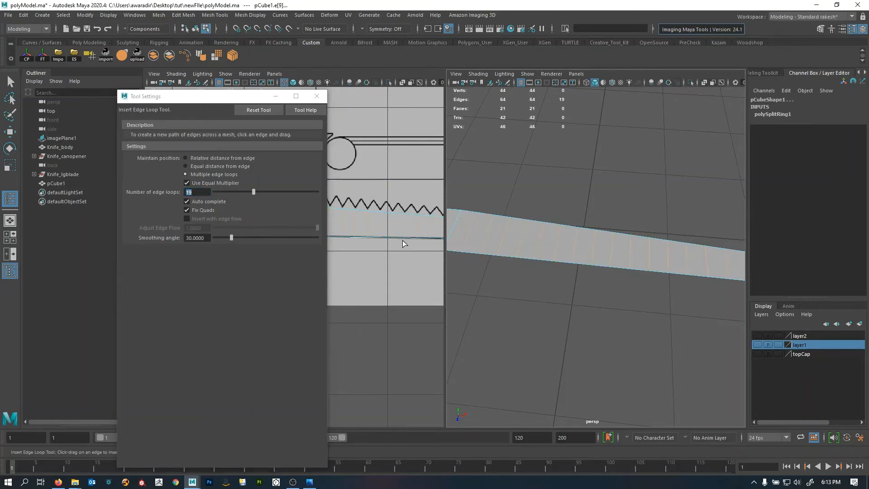
- Turn off Use Equal Multiplier, leave the edge loop tool and compare the new divisions with the drawn teeth
click(202, 181)
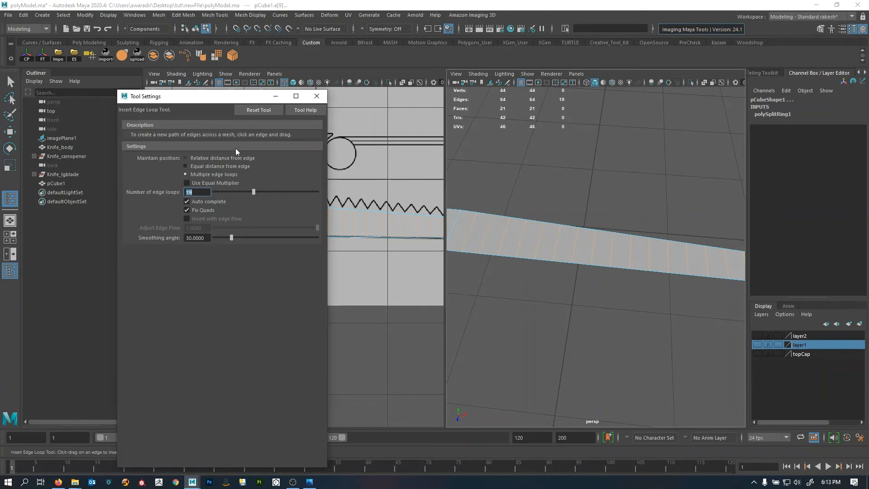
click(317, 96)
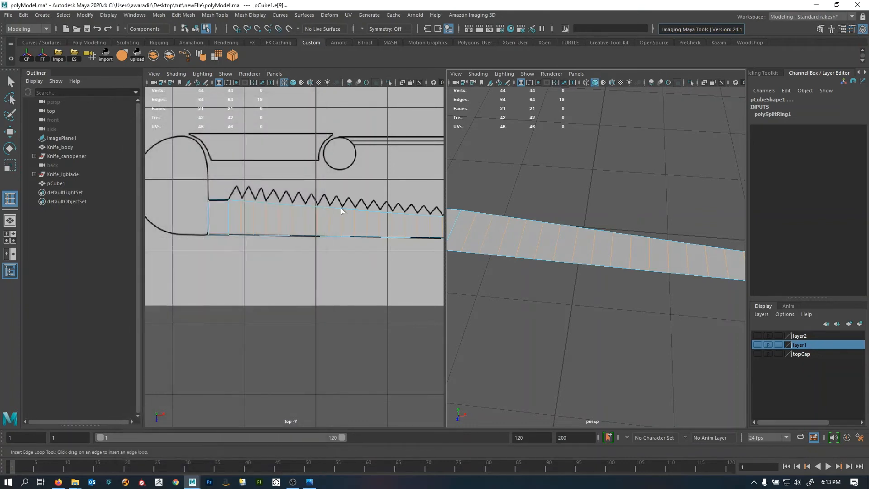
key(q)
scroll(348, 219, up, 3)
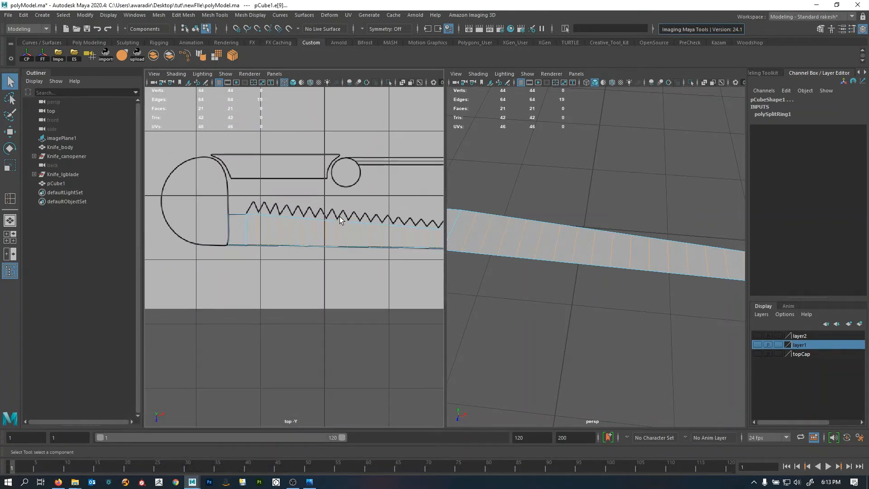
key(space)
alt+middle_drag(472, 226, 252, 223)
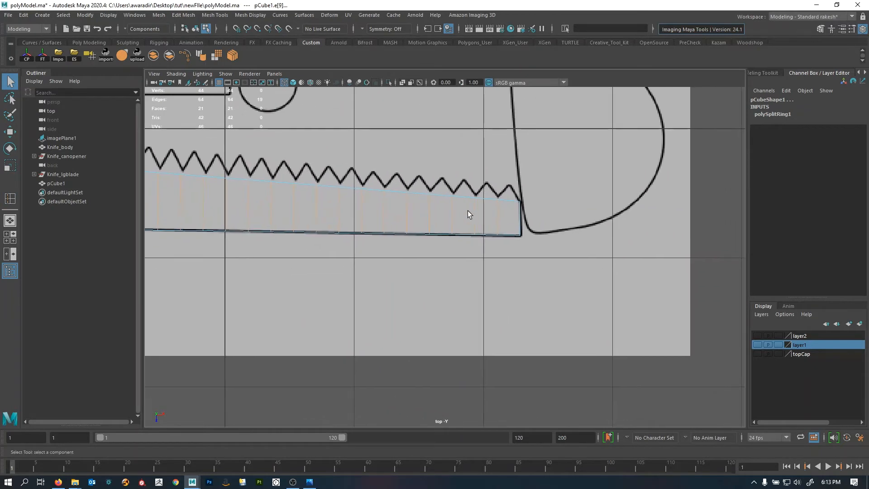
key(space)
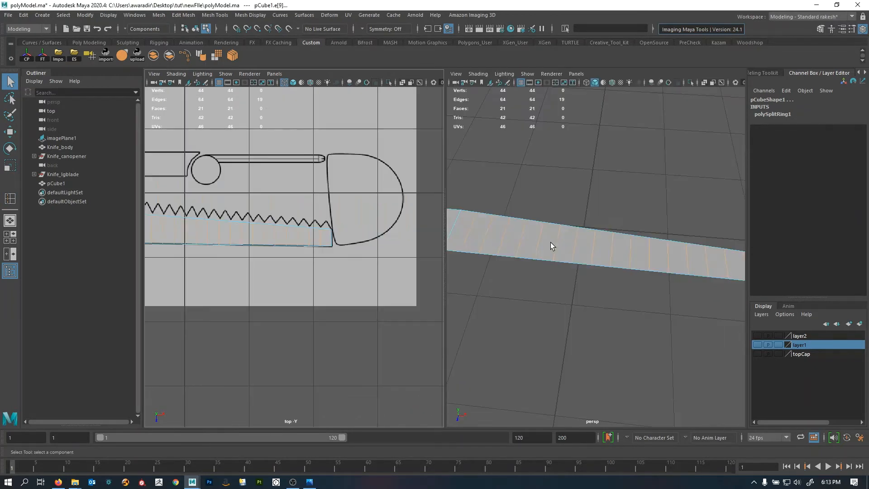
- Select the saw plane's upper edges along the toothed section, leaving out the crosswise, lower and end edges
key(w)
key(F8)
key(f)
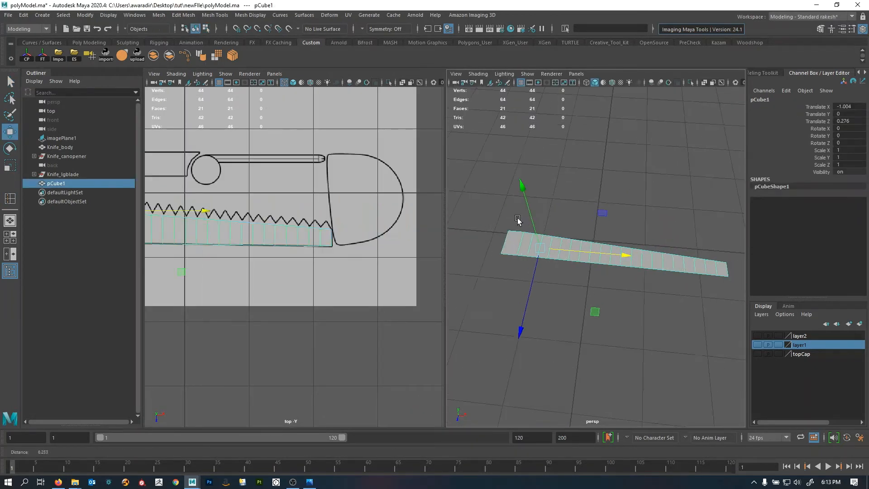
key(space)
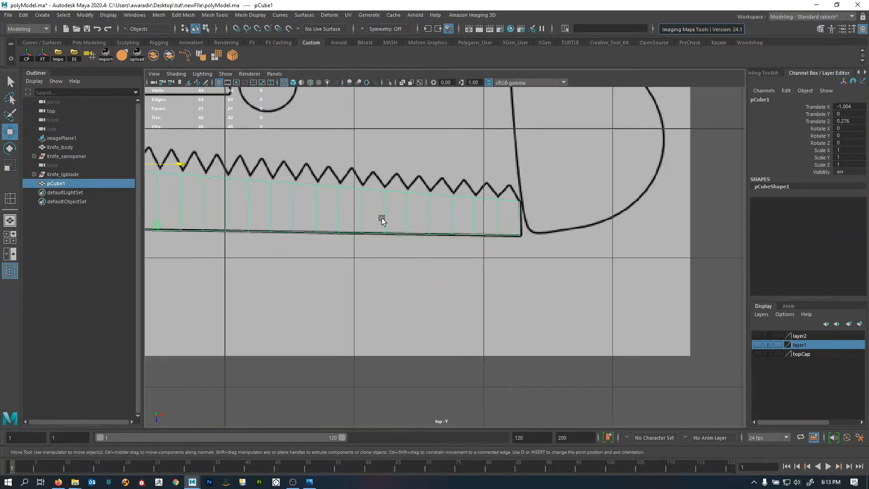
scroll(382, 219, up, 3)
scroll(483, 233, down, 5)
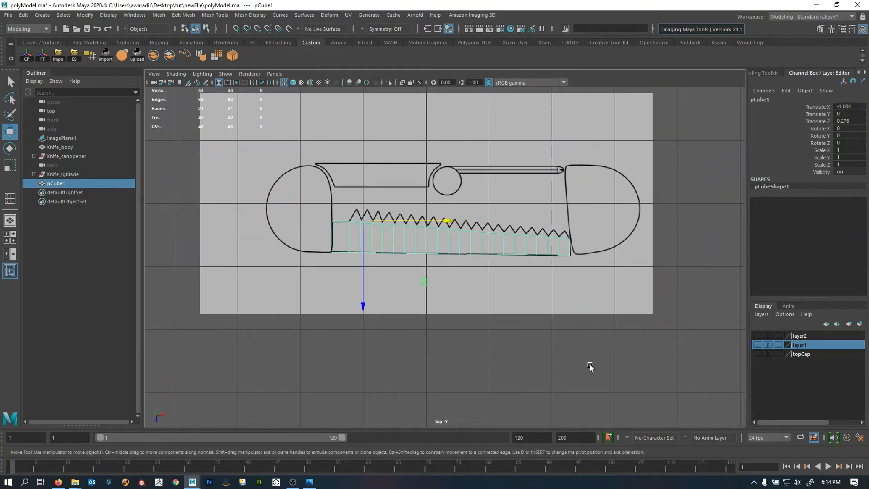
right_drag(588, 229, 593, 186)
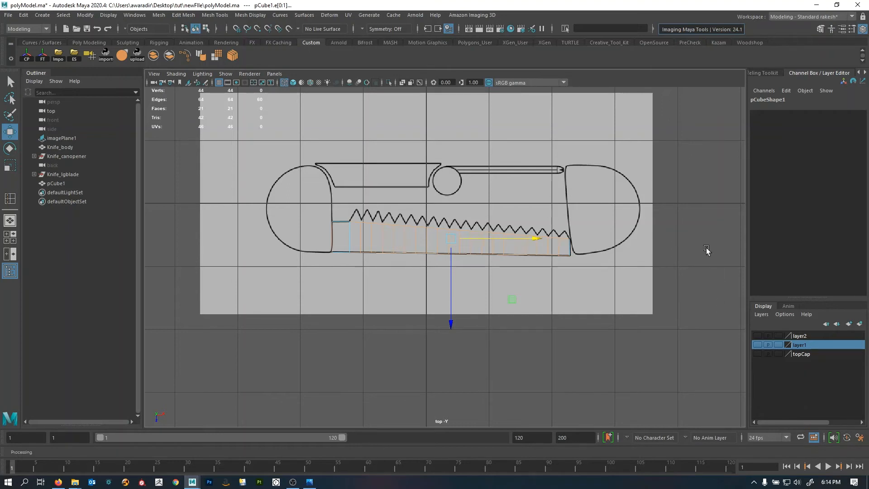
right_drag(706, 250, 700, 180)
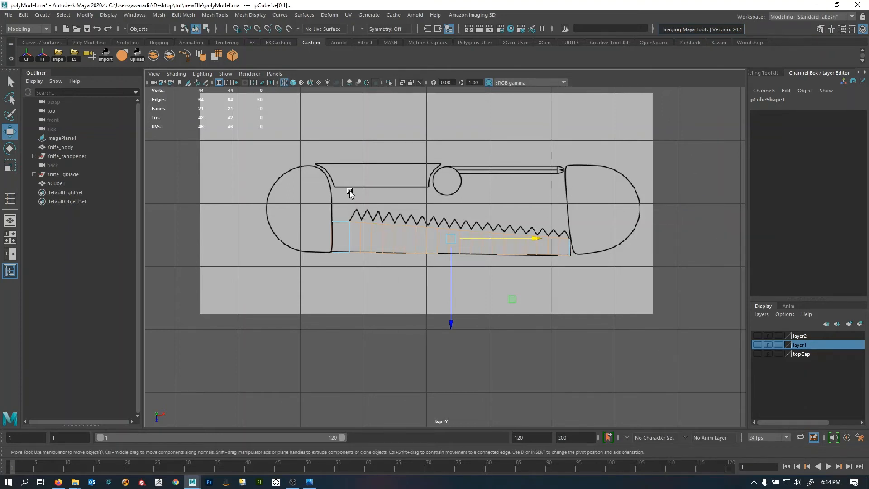
mouse_move(357, 206)
mouse_down()
mouse_move(366, 229)
mouse_move(567, 242)
mouse_up()
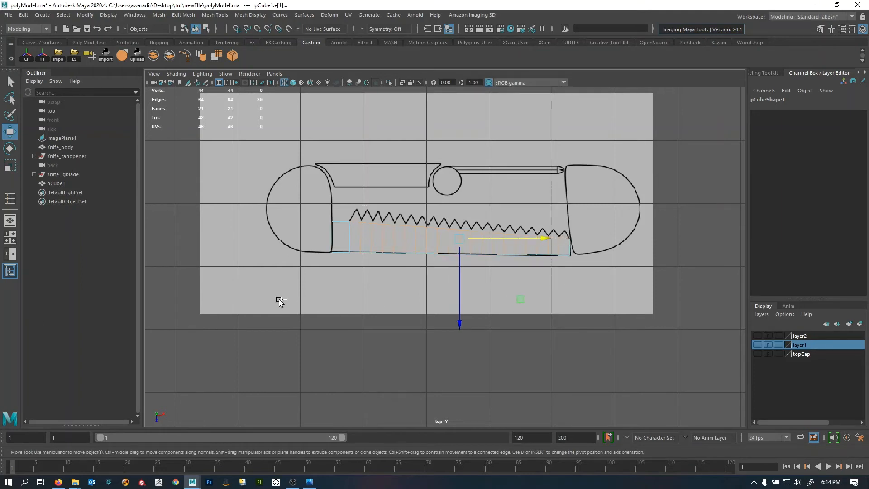
ctrl+drag(287, 297, 577, 249)
- Extrude the selected edges and raise them with a Local Translate Y of 0.208 to the first drawn tooth's tip
key(space)
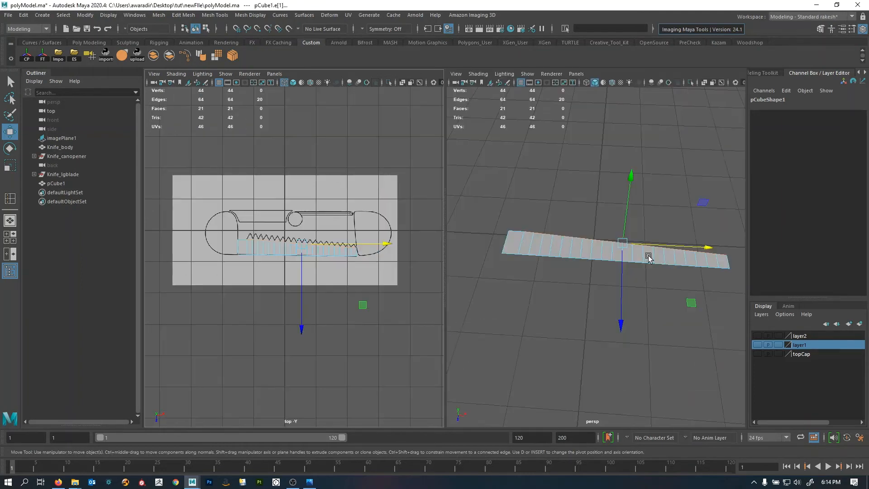
key(space)
alt+drag(515, 264, 522, 257)
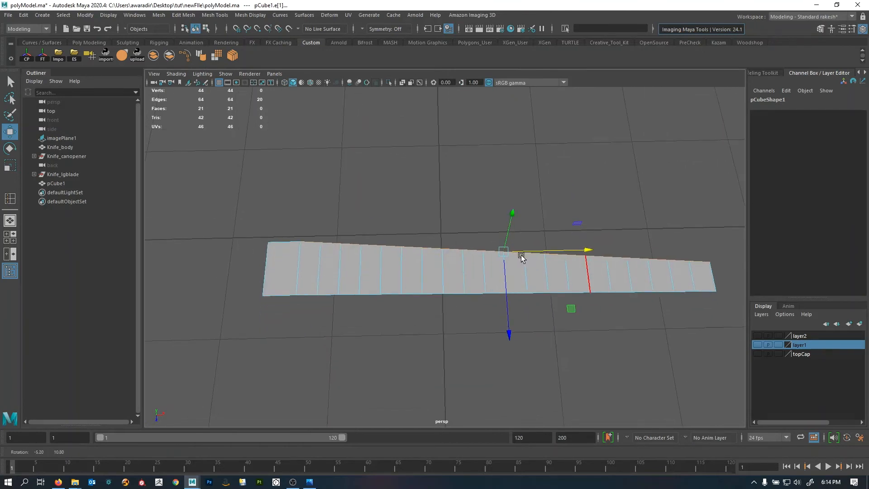
alt+right_drag(521, 256, 562, 261)
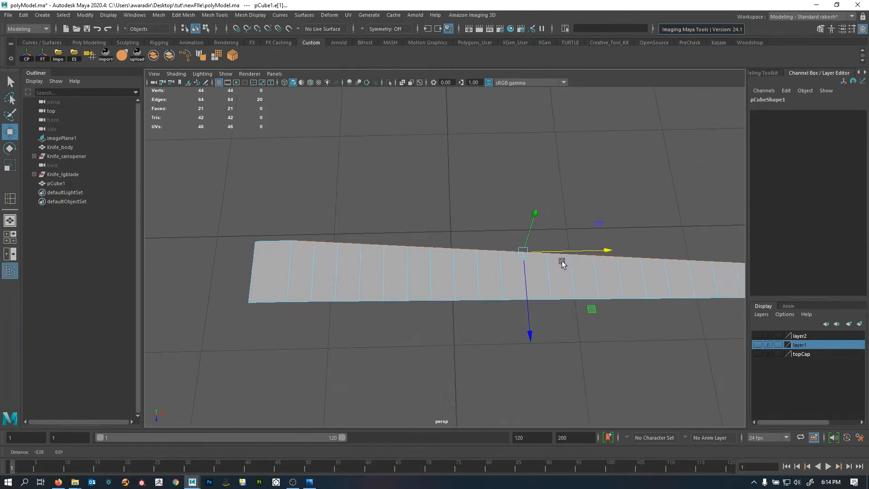
shift+right_click(466, 155)
click(465, 177)
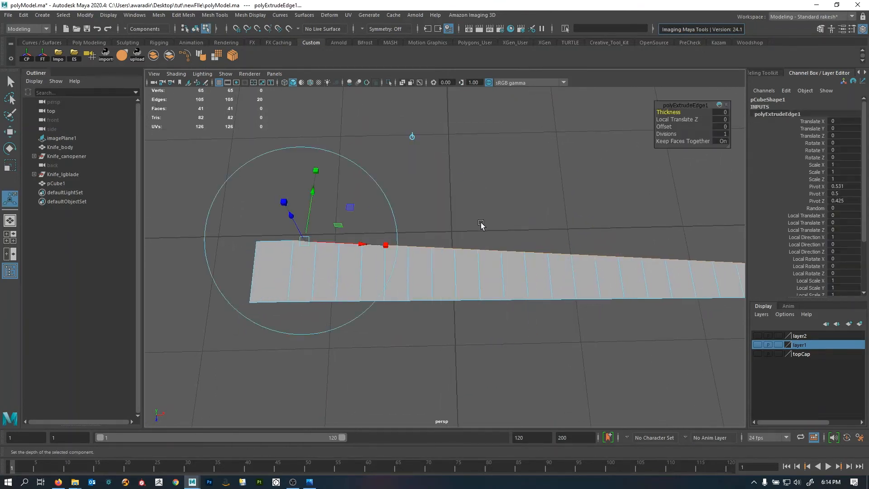
key(space)
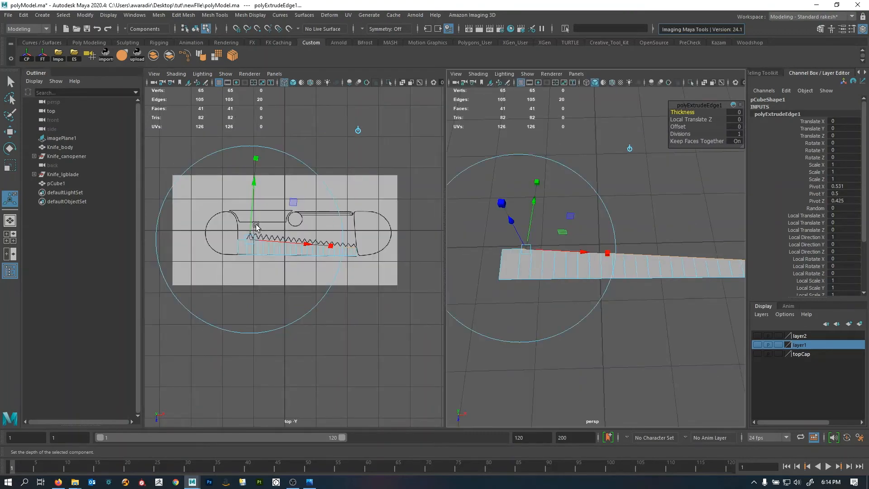
alt+right_drag(257, 227, 295, 242)
alt+middle_drag(295, 242, 411, 266)
alt+right_drag(411, 266, 411, 248)
alt+middle_drag(411, 248, 404, 274)
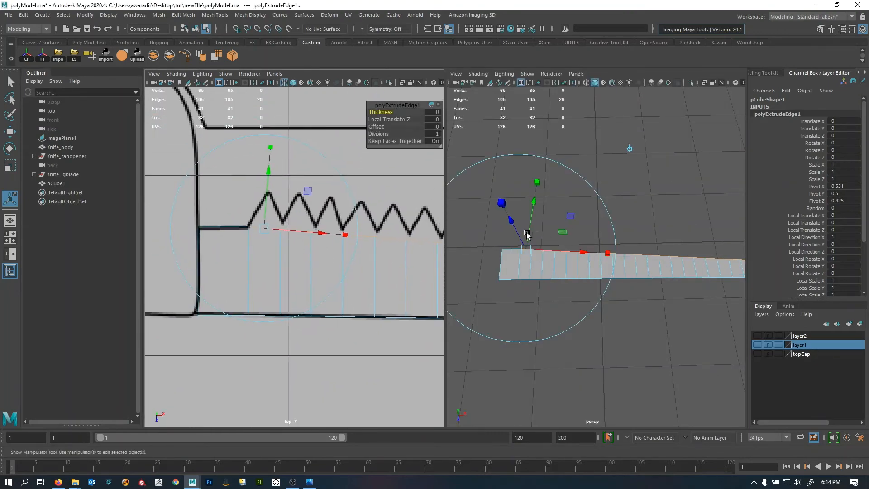
drag(533, 206, 537, 194)
key(t)
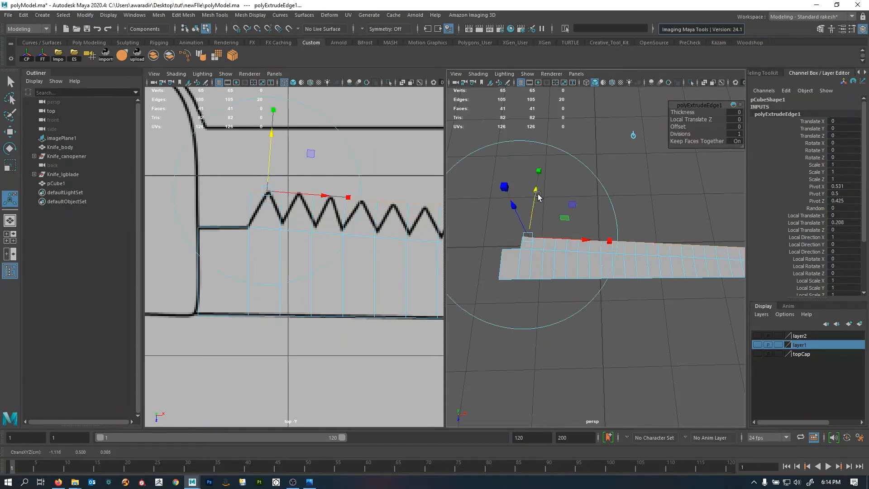
alt+middle_drag(352, 225, 314, 229)
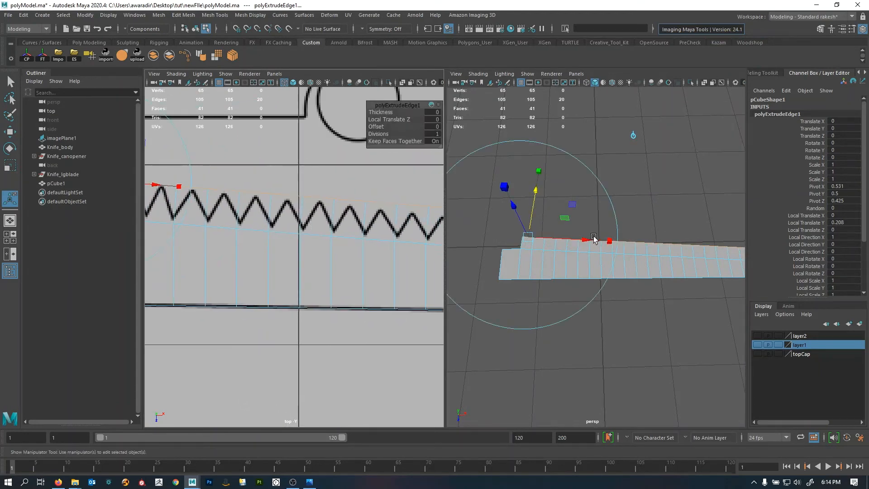
alt+middle_drag(334, 185, 403, 194)
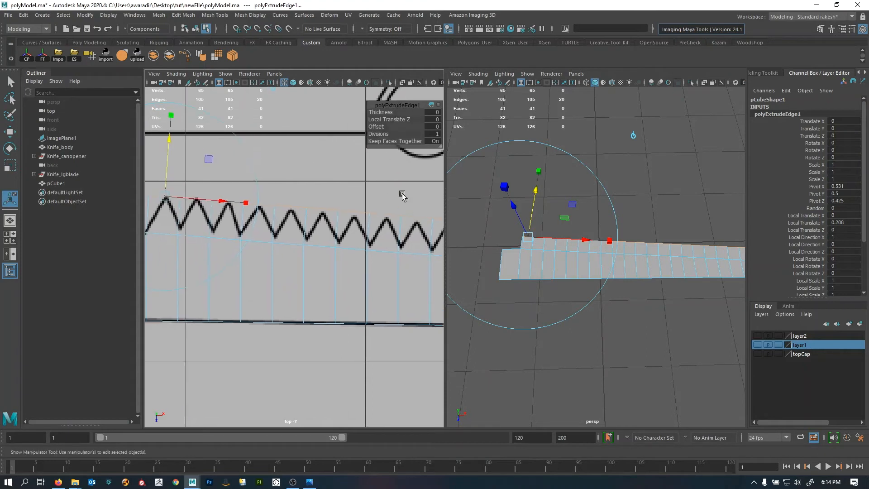
- Try narrowing each extruded edge to a point with Keep Faces Together off, and undo the scaling
click(402, 141)
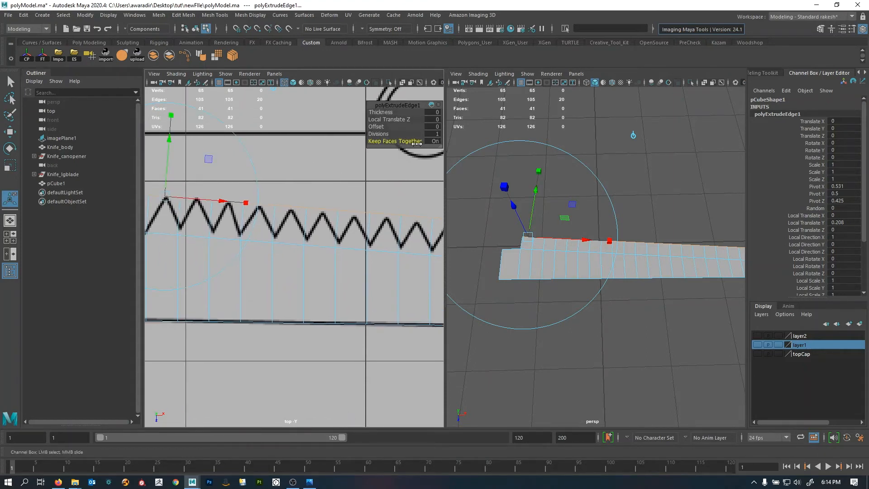
drag(498, 144, 319, 144)
drag(609, 244, 526, 239)
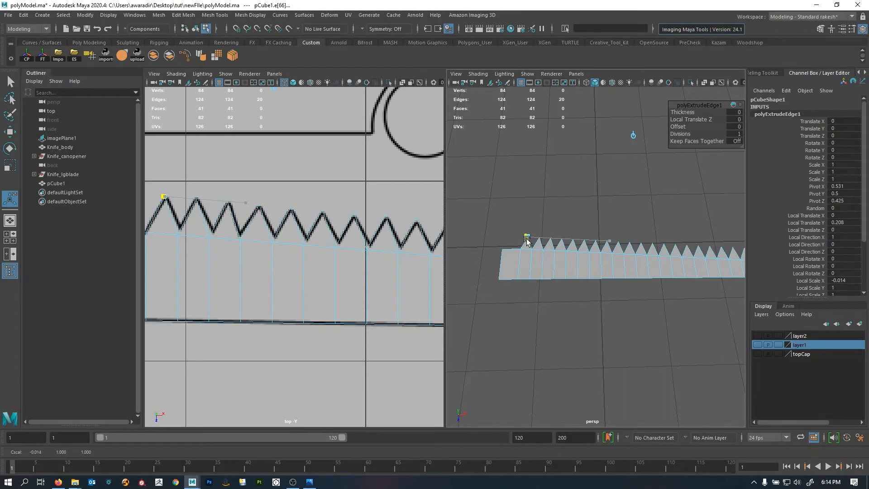
key(ctrl+z)
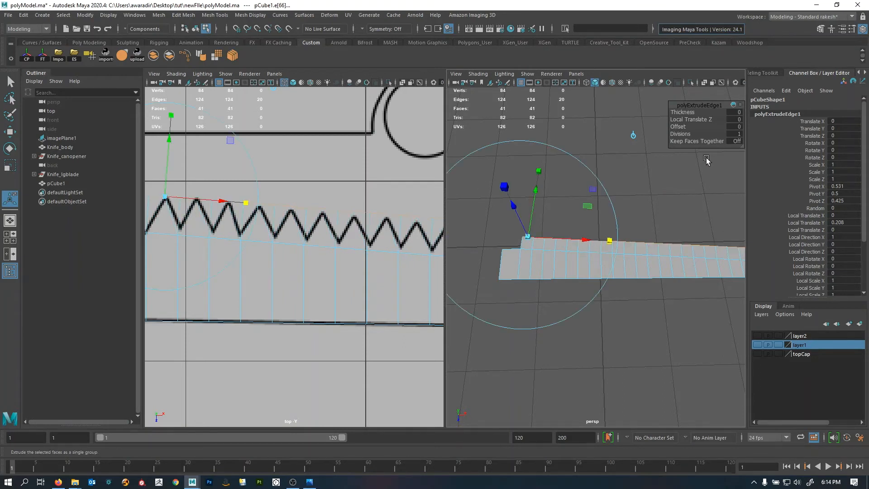
- Turn Keep Faces Together back on, try scaling the extruded edges inward and outward, and undo both scalings
drag(704, 143, 720, 143)
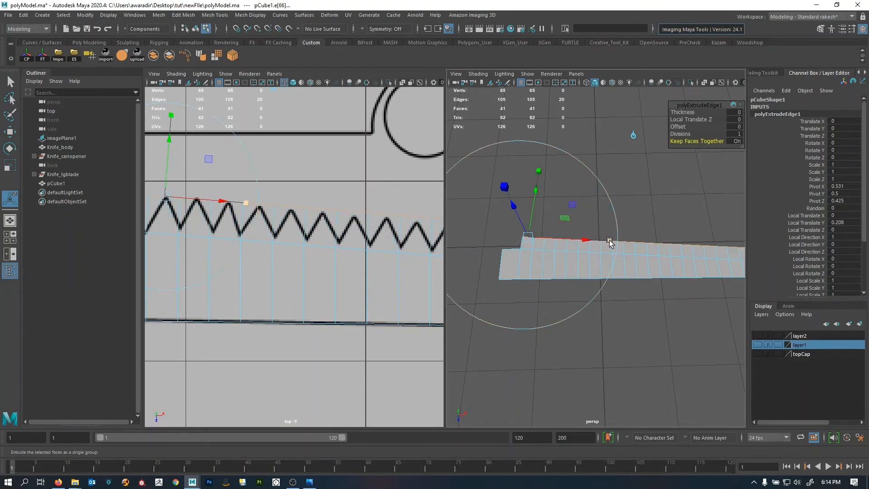
drag(609, 241, 579, 243)
alt+right_drag(583, 246, 564, 257)
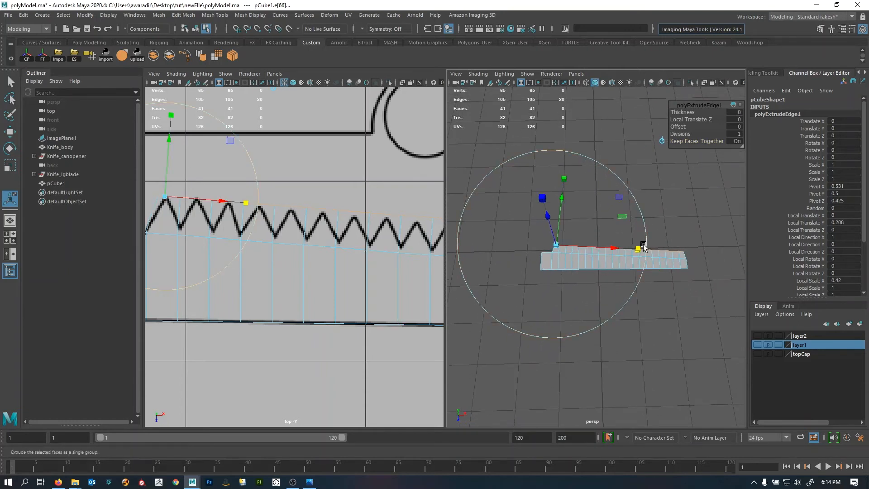
key(ctrl+z)
alt+right_drag(577, 261, 656, 277)
alt+middle_drag(655, 278, 541, 263)
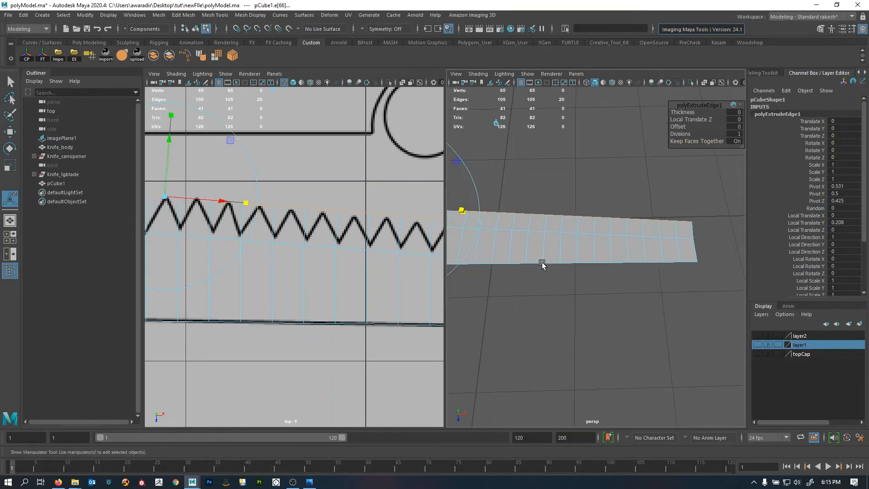
drag(465, 211, 518, 214)
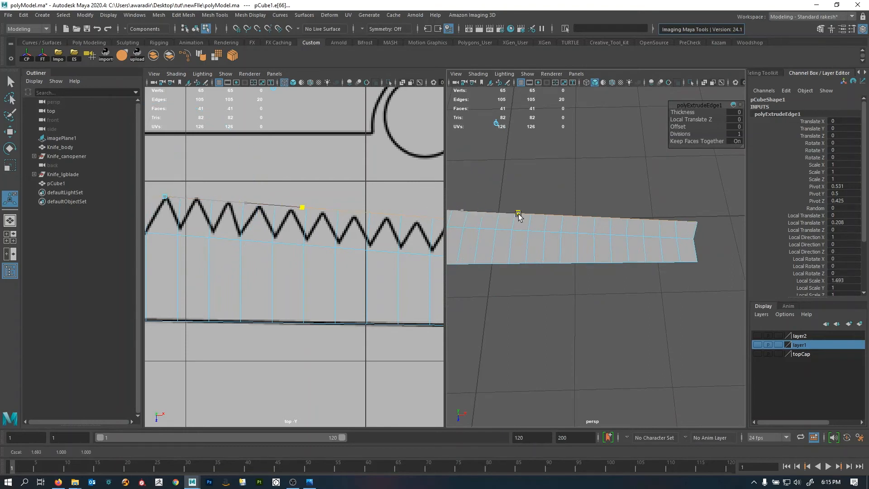
key(ctrl+z)
alt+middle_drag(518, 214, 674, 212)
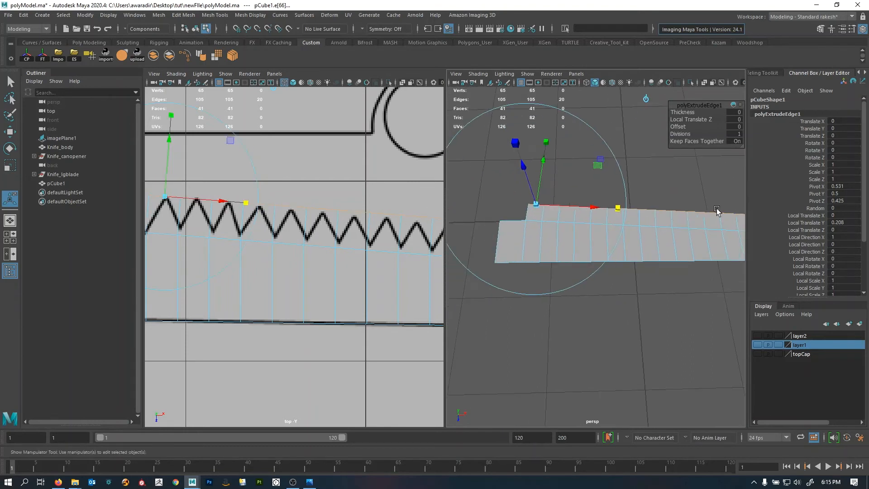
- Turn off Keep Faces Together and narrow each extruded edge to a local scale of 0.132 to form separate teeth
click(701, 141)
alt+right_drag(597, 162, 615, 231)
alt+middle_drag(615, 230, 696, 259)
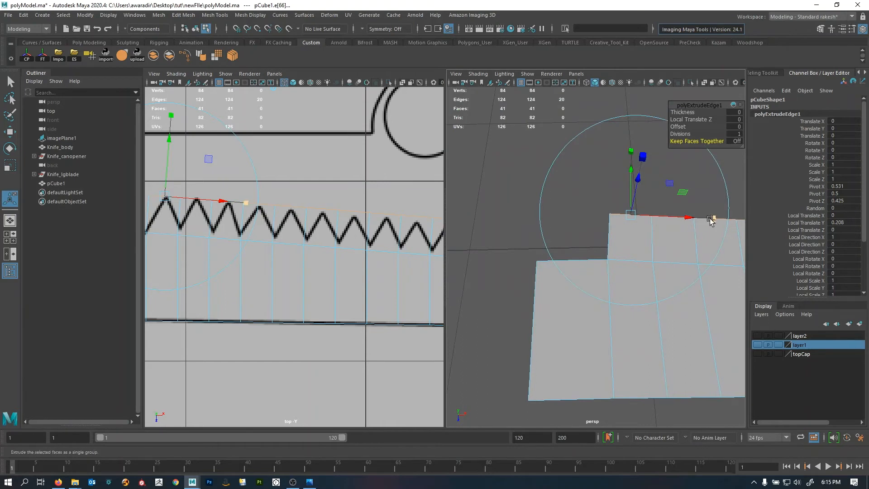
drag(711, 220, 641, 223)
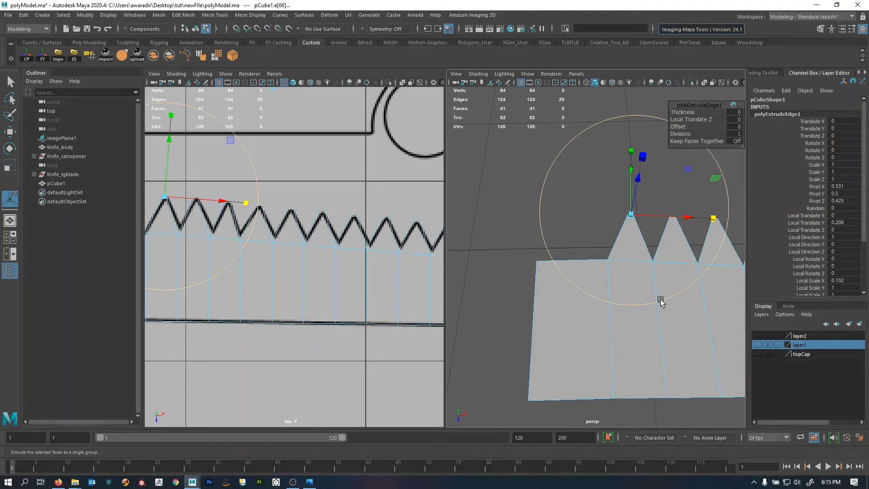
- Lower the teeth to a Local Translate Y of 0.2 and compare the whole row with the drawn teeth
key(space)
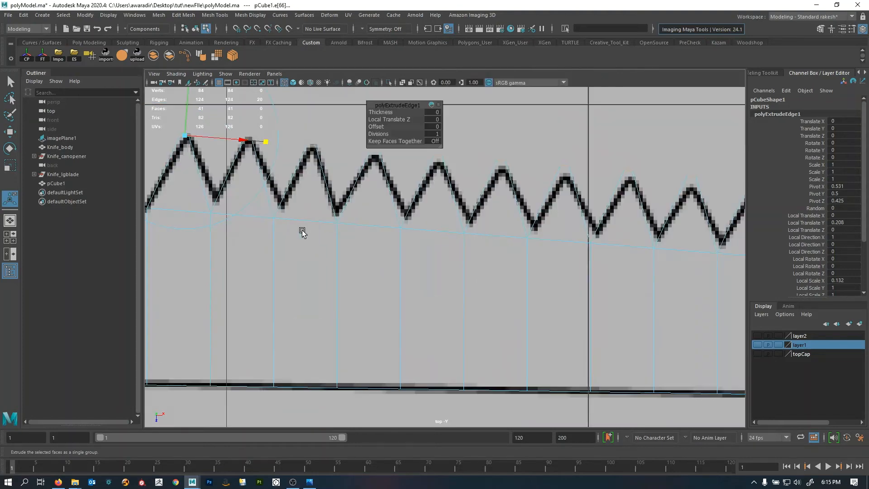
alt+middle_drag(353, 239, 485, 291)
alt+right_drag(485, 291, 505, 293)
alt+middle_drag(334, 215, 411, 254)
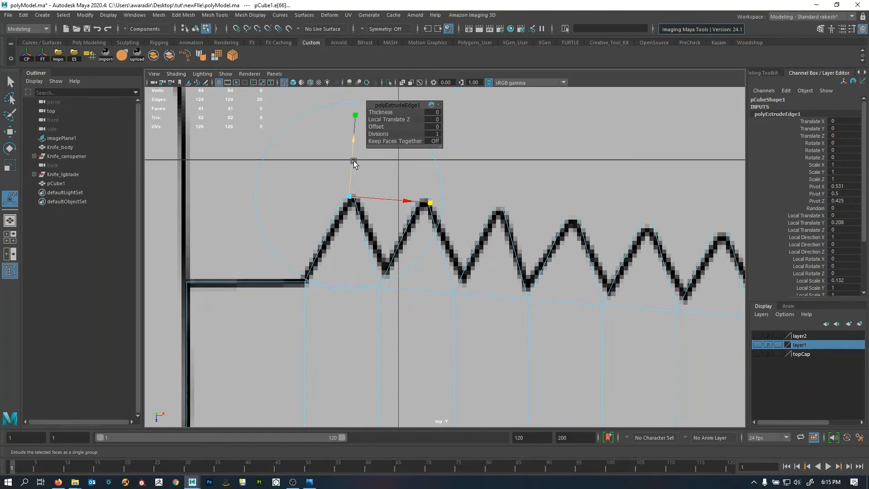
drag(353, 156, 351, 163)
alt+middle_drag(537, 257, 247, 238)
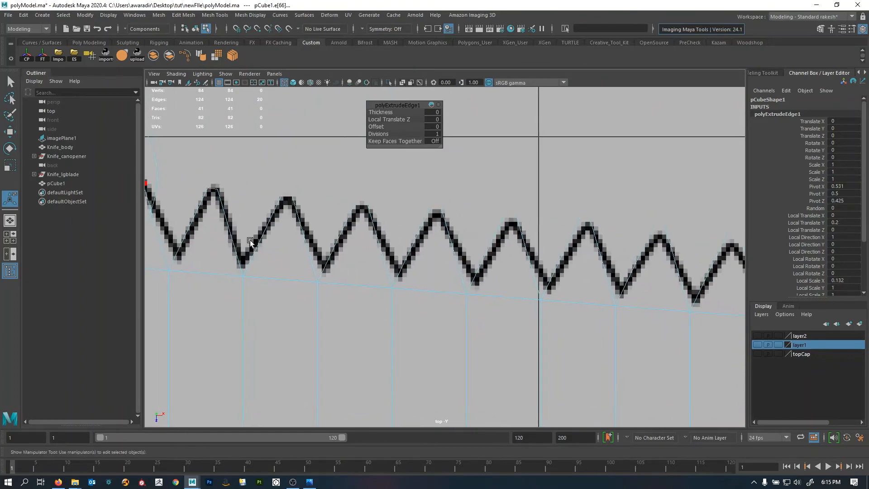
alt+middle_drag(511, 248, 274, 229)
alt+middle_drag(700, 267, 401, 240)
scroll(401, 242, down, 5)
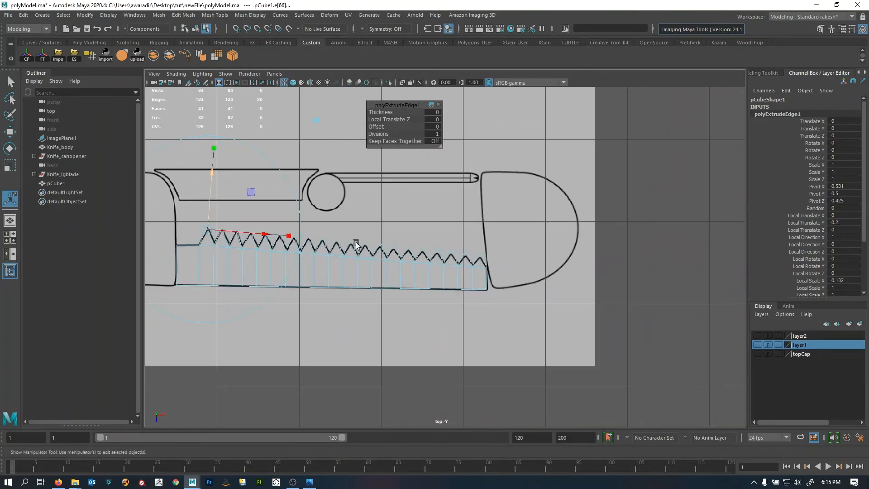
- Finish the extrusion and delete the saw mesh's construction history
key(space)
key(space)
alt+right_drag(635, 225, 149, 227)
alt+middle_drag(547, 256, 457, 229)
alt+right_drag(457, 230, 618, 170)
key(alt+shift+d)
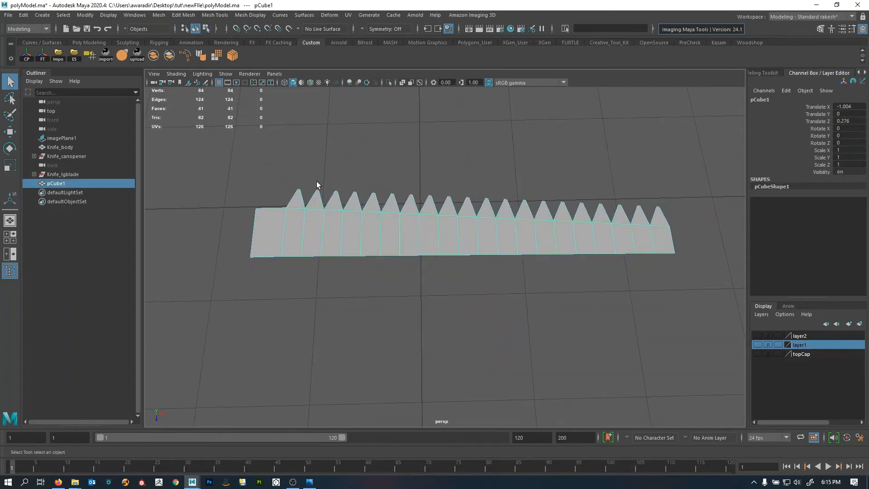
- Select all the tooth-tip vertices of the saw and add a Lattice deformer to them
alt+drag(412, 195, 390, 190)
key(F9)
drag(256, 180, 699, 232)
key(space)
key(space)
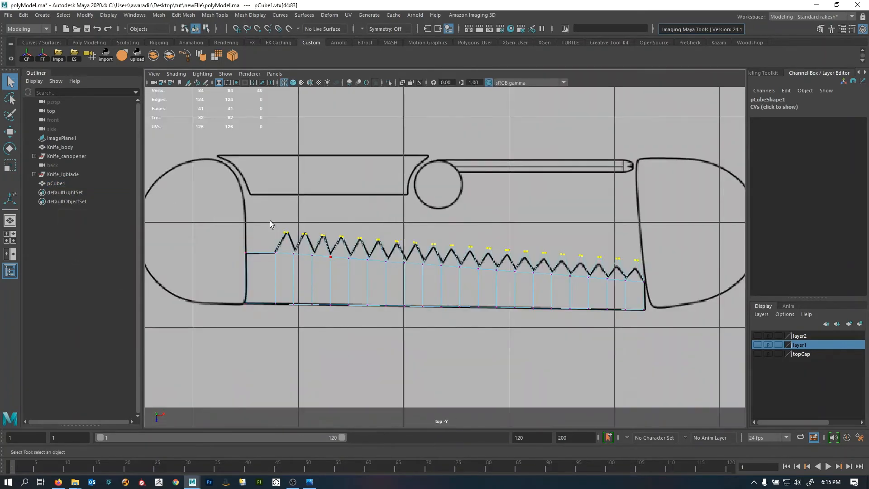
alt+middle_drag(527, 259, 470, 236)
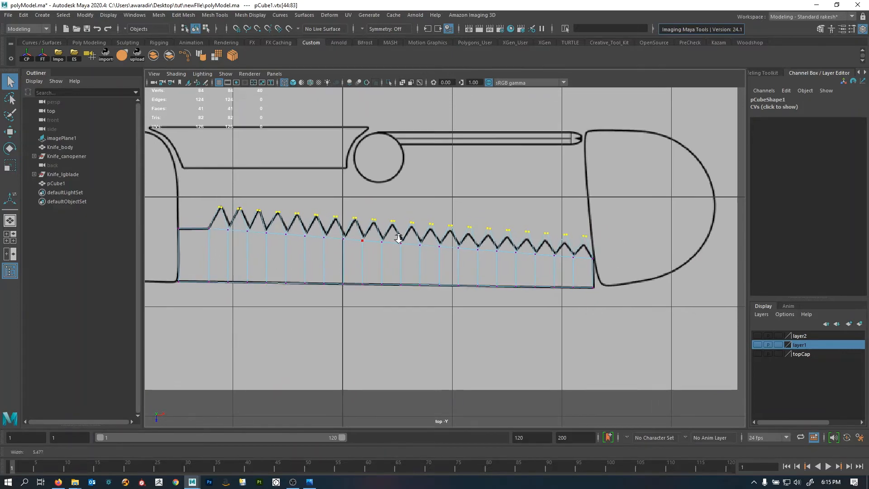
scroll(380, 217, up, 2)
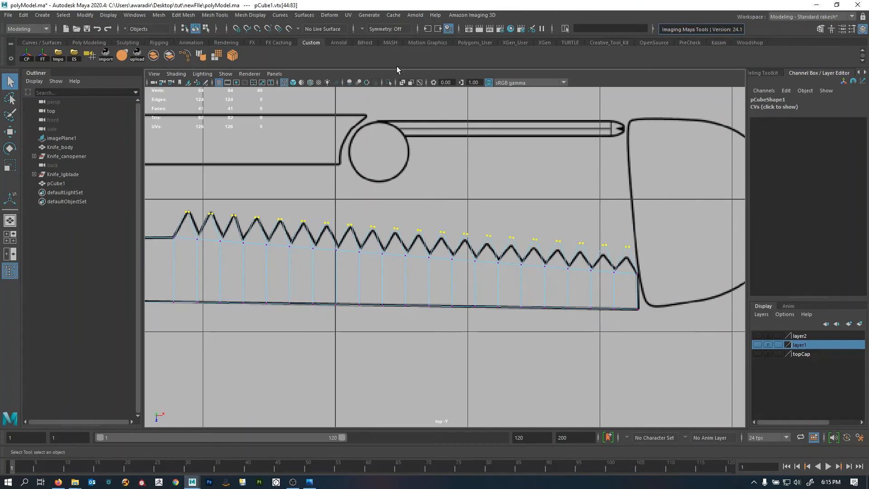
click(330, 16)
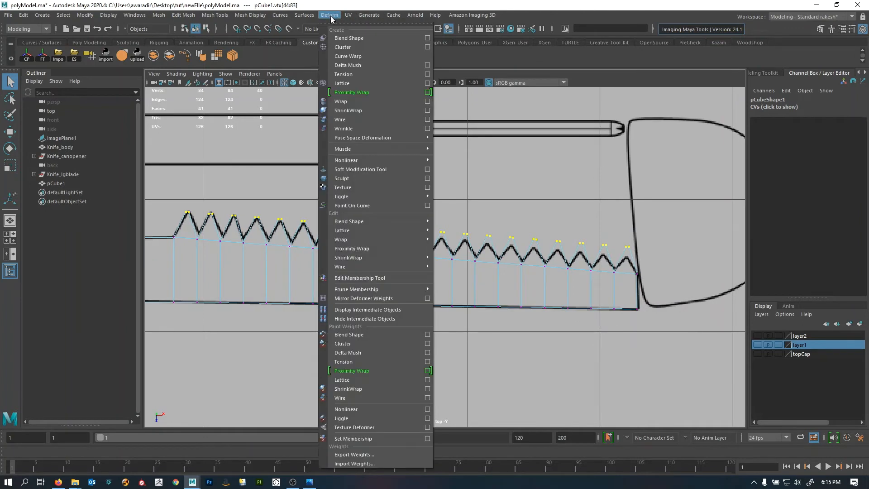
click(356, 83)
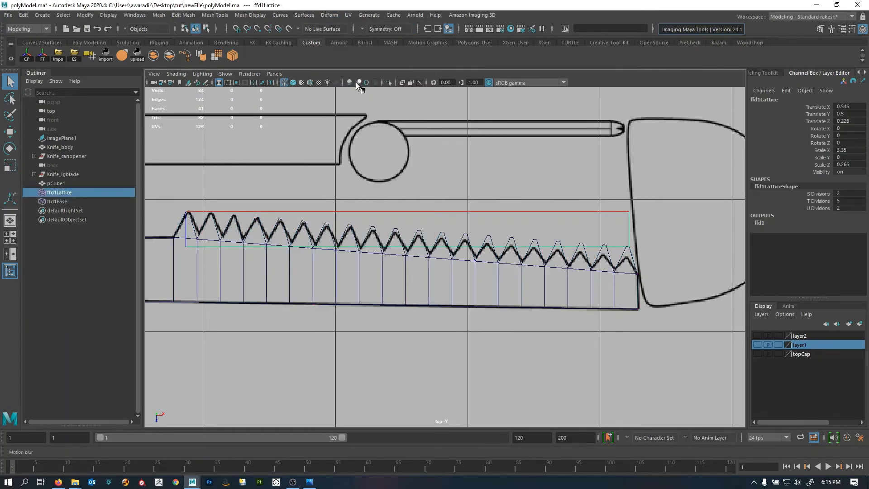
- Display the saw lattice's control points and select all of them at the narrow end of the toothed edge
scroll(402, 266, down, 1)
key(space)
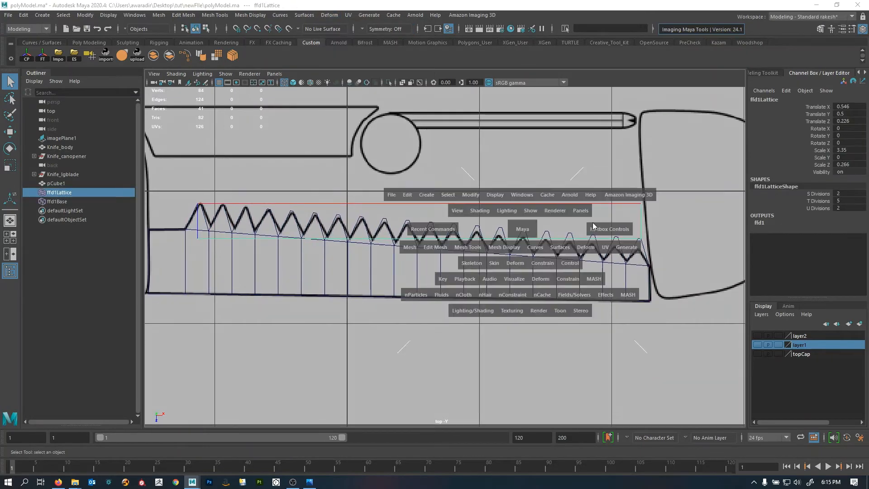
mouse_move(494, 264)
alt+mouse_down()
mouse_move(520, 249)
mouse_move(603, 276)
mouse_move(581, 260)
mouse_move(454, 265)
mouse_move(520, 275)
mouse_move(492, 279)
alt+mouse_up()
key(space)
drag(492, 279, 517, 311)
right_drag(538, 248, 536, 152)
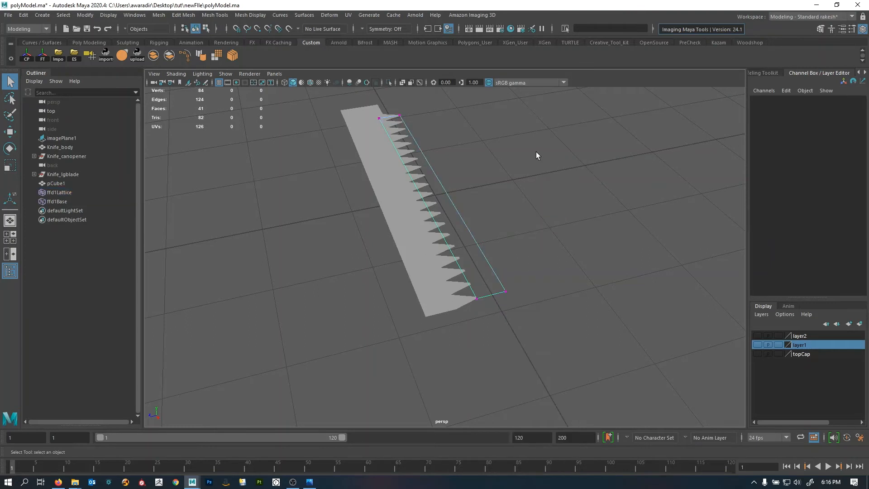
alt+drag(519, 279, 590, 245)
drag(596, 209, 540, 244)
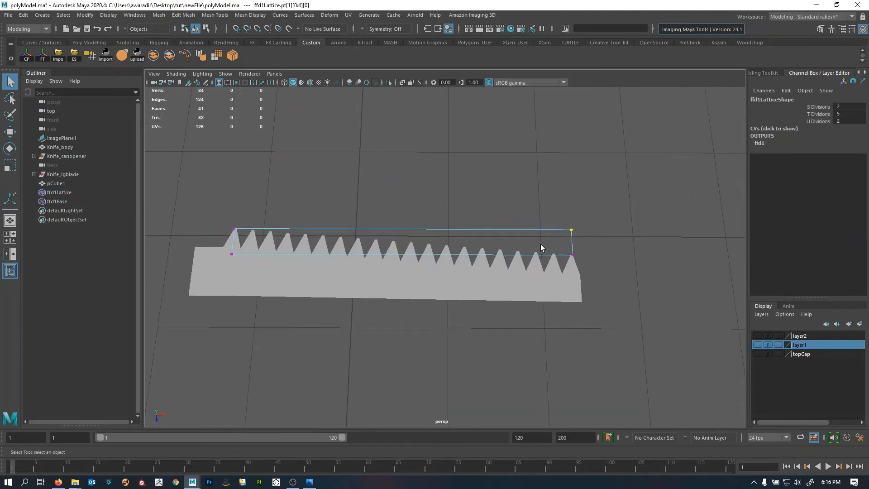
drag(612, 190, 535, 303)
- Move the selected lattice points along Z to about 0.3 so the tooth tips follow the drawing, and compare the whole row
key(space)
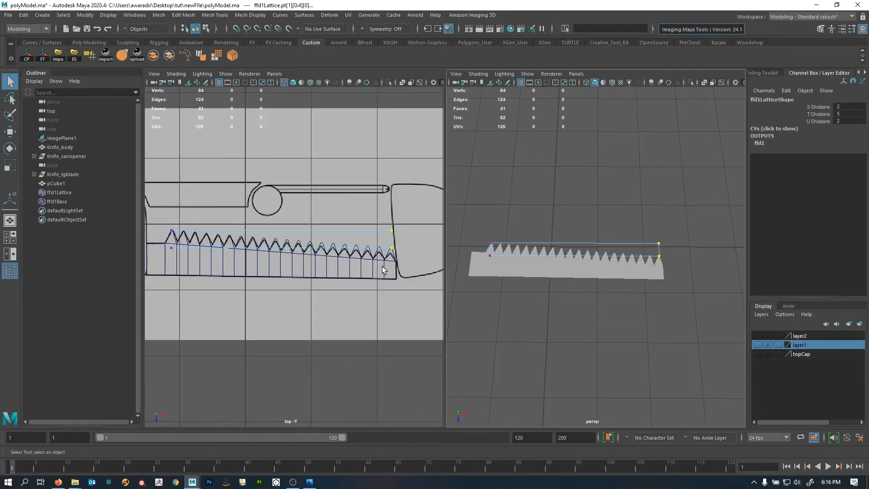
key(w)
scroll(395, 271, up, 3)
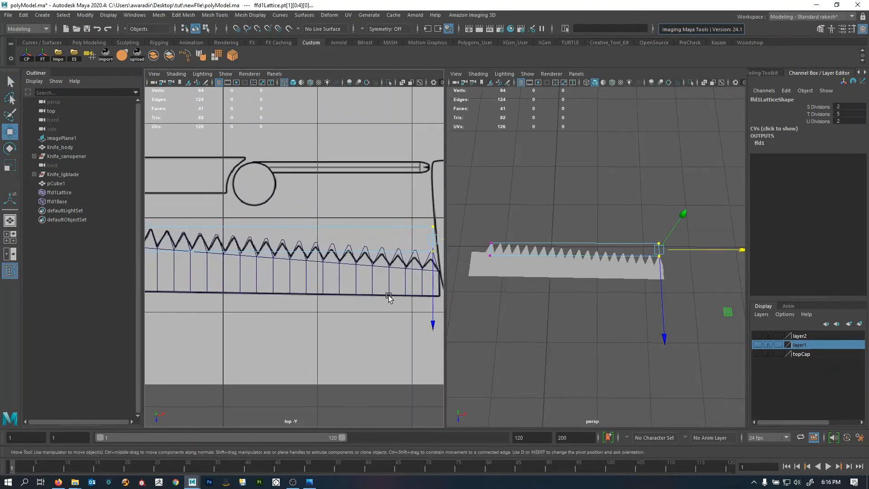
key(space)
scroll(432, 277, up, 3)
click(586, 280)
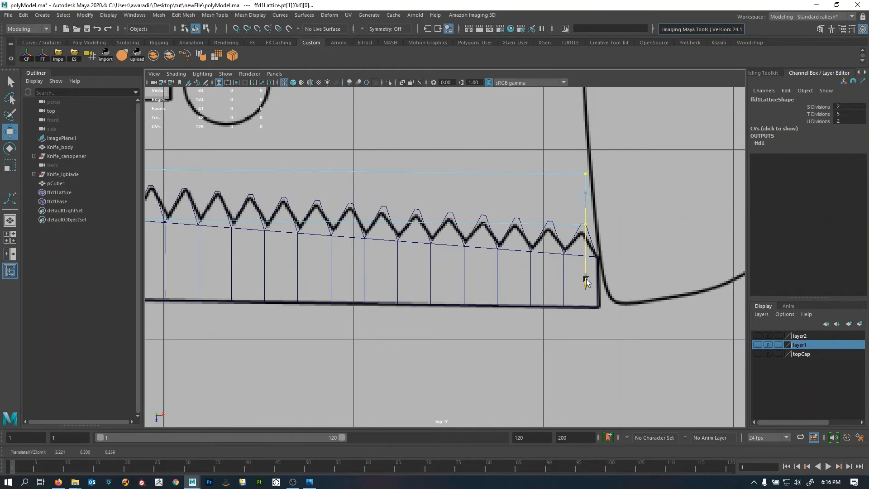
drag(585, 281, 586, 289)
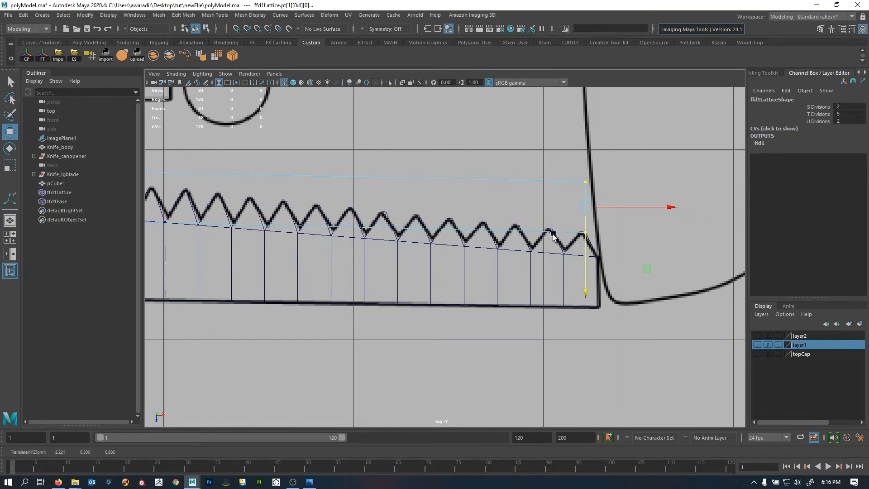
alt+middle_drag(271, 229, 453, 251)
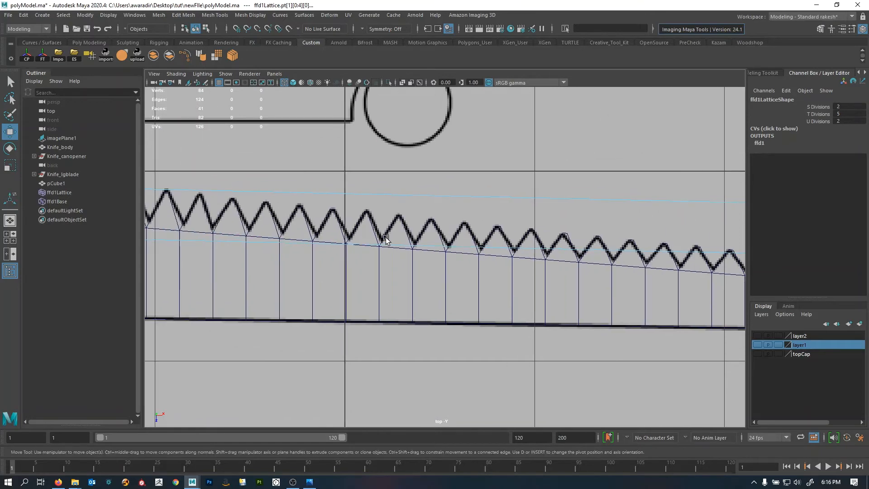
scroll(385, 239, down, 3)
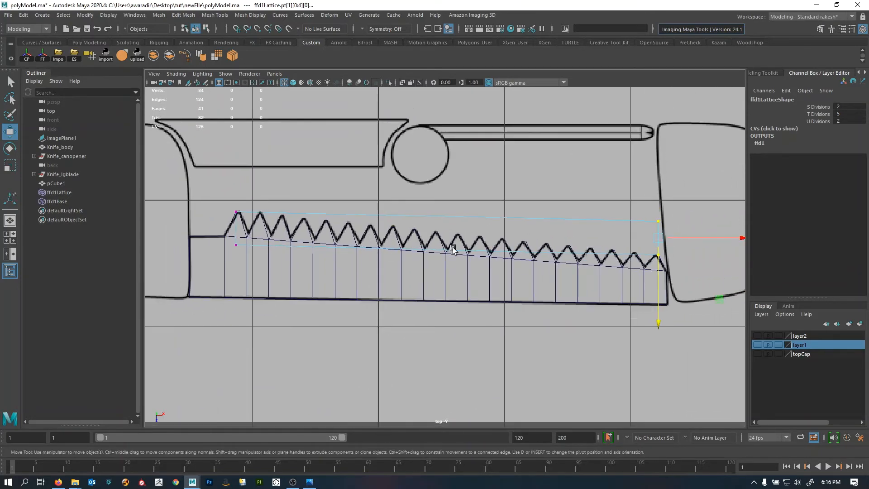
alt+middle_drag(502, 272, 409, 254)
alt+right_drag(409, 254, 520, 284)
- Delete the saw mesh's history to bake in the lattice deformation, and save the scene
key(space)
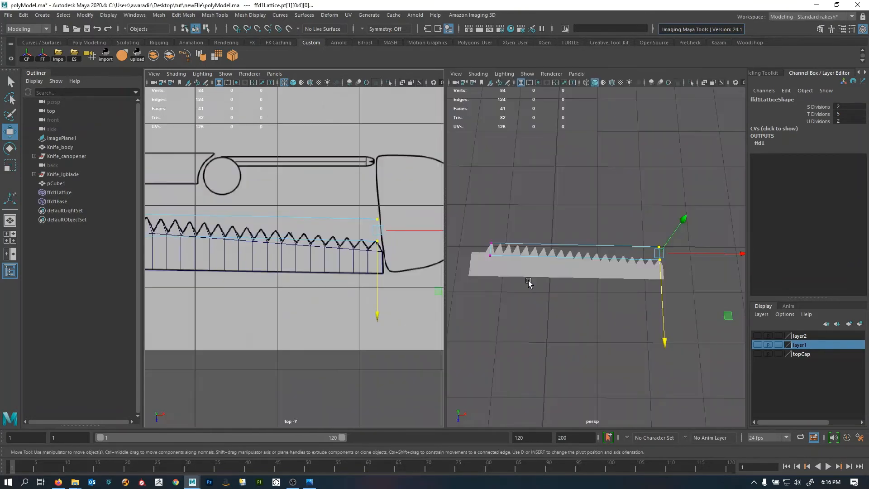
key(space)
scroll(538, 277, up, 3)
key(q)
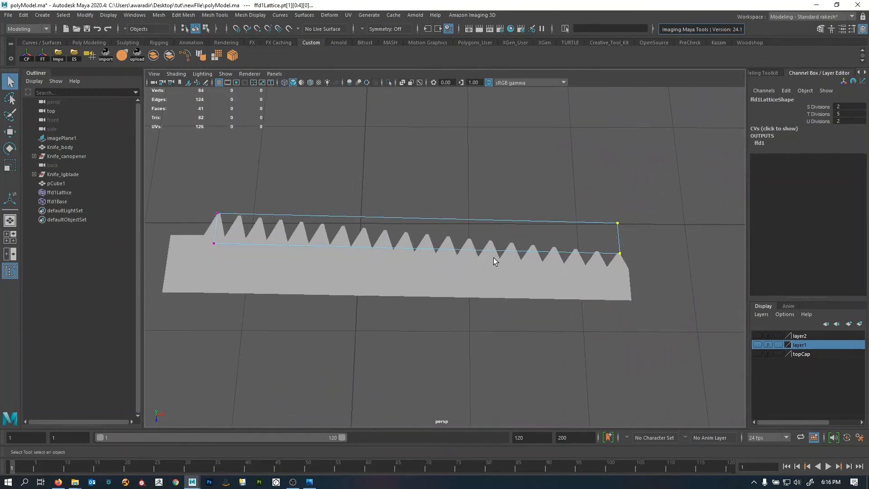
click(499, 162)
click(468, 261)
key(alt+shift+d)
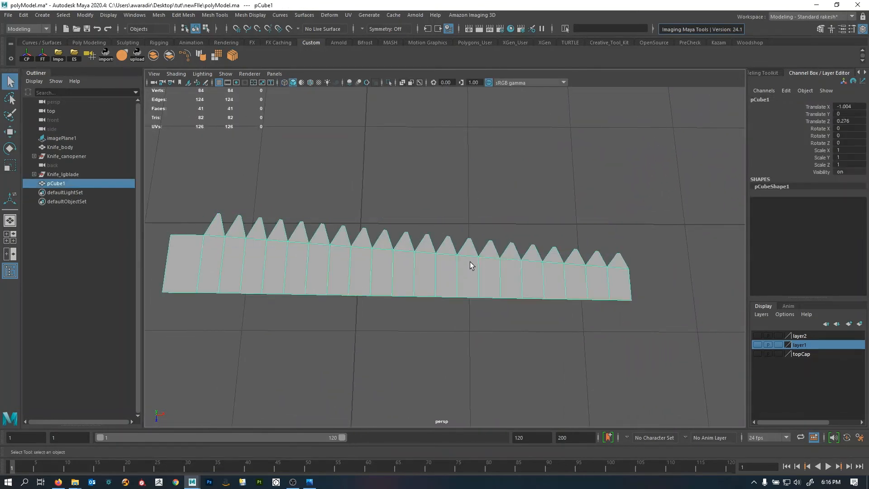
key(ctrl+s)
alt+right_drag(573, 219, 332, 239)
alt+drag(479, 283, 412, 248)
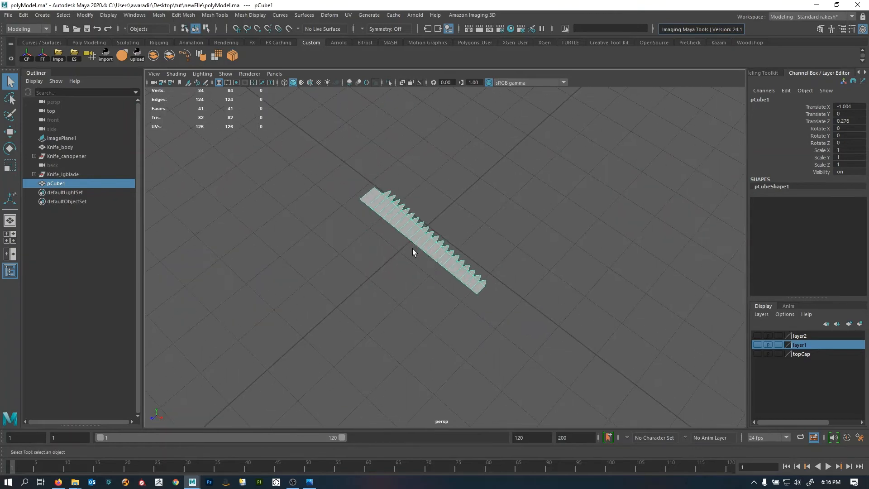
key(ctrl+s)
- Create a new polygon cube at the origin and isolate it in the perspective view
click(555, 292)
alt+right_drag(556, 295, 404, 324)
alt+drag(403, 323, 422, 271)
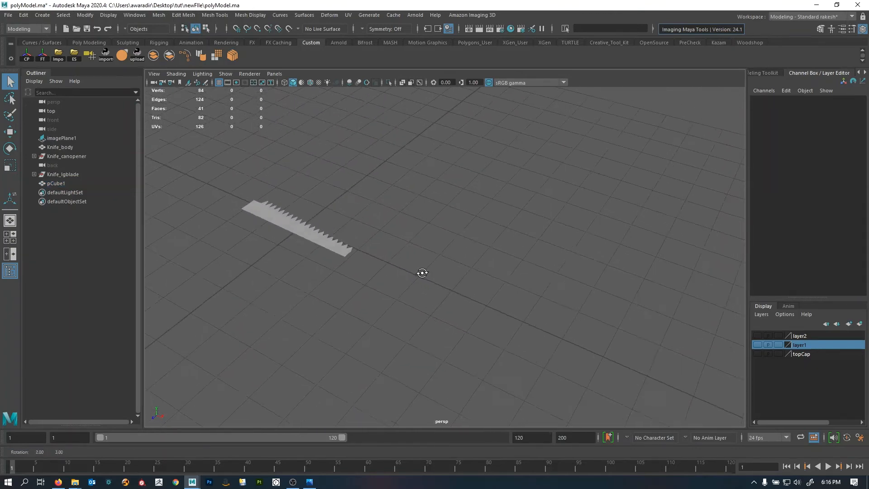
shift+right_click(499, 186)
shift+right_drag(499, 186, 497, 211)
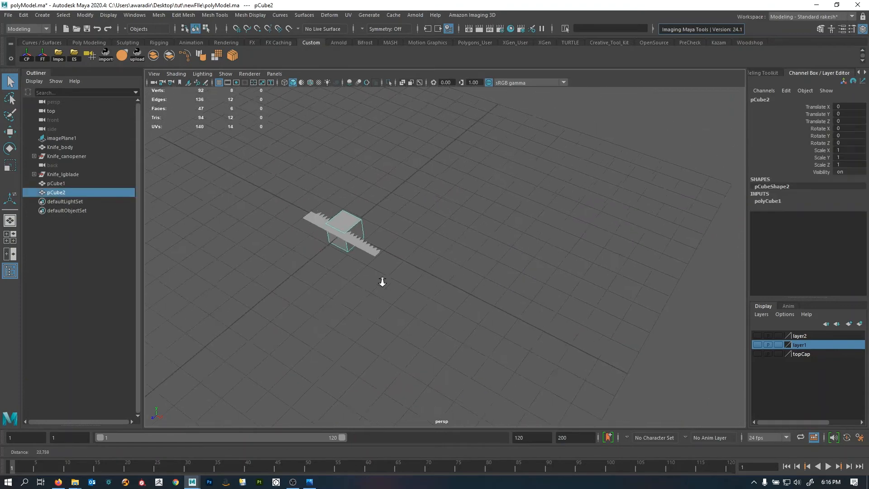
key(ctrl+1)
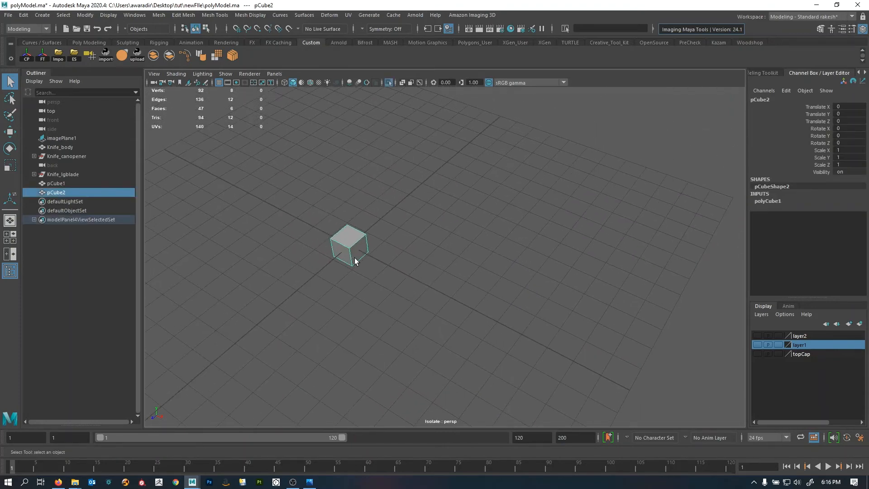
alt+drag(354, 257, 414, 299)
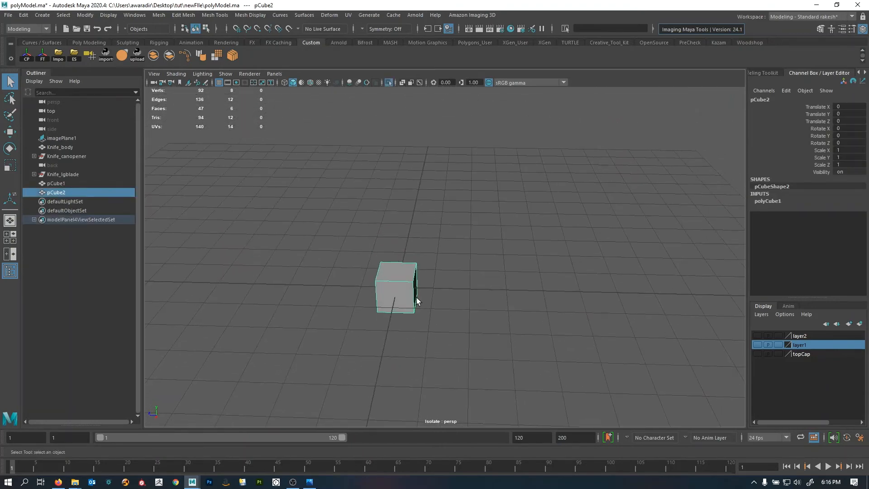
- Pull one side face of the cube along Z to stretch it into a bar about 17.4 units long
key(w)
key(F11)
click(415, 296)
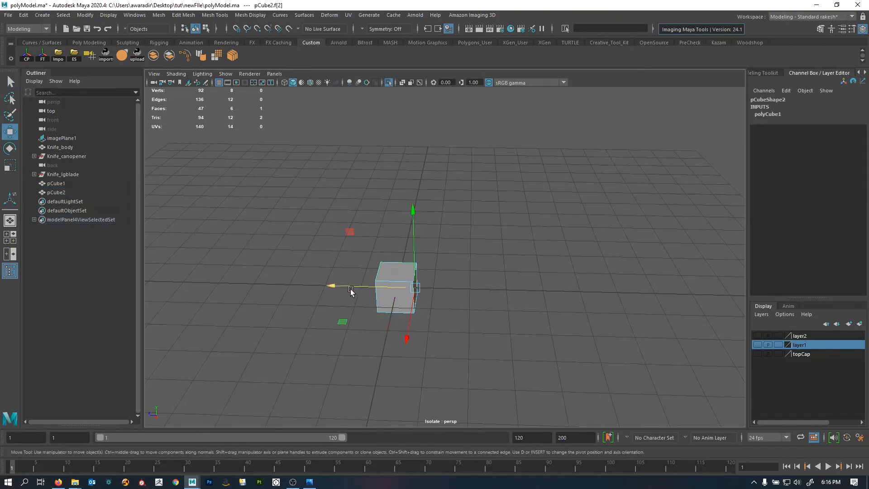
drag(349, 289, 568, 291)
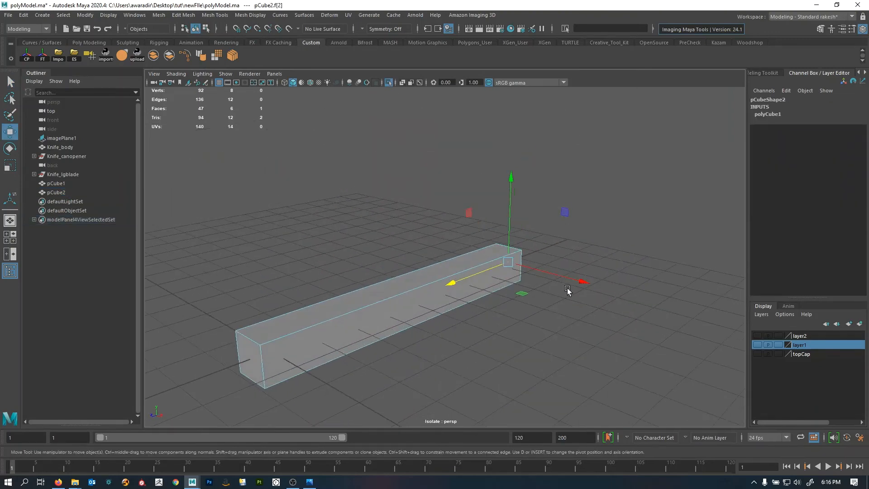
alt+drag(457, 285, 504, 272)
key(F8)
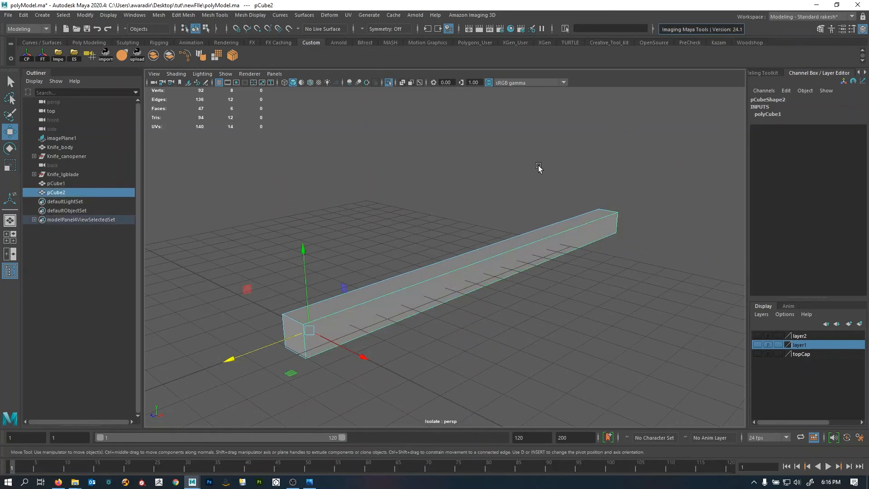
- Insert 20 evenly spaced edge loops along the bar using the Multiple edge loops option
shift+right_drag(520, 186, 486, 176)
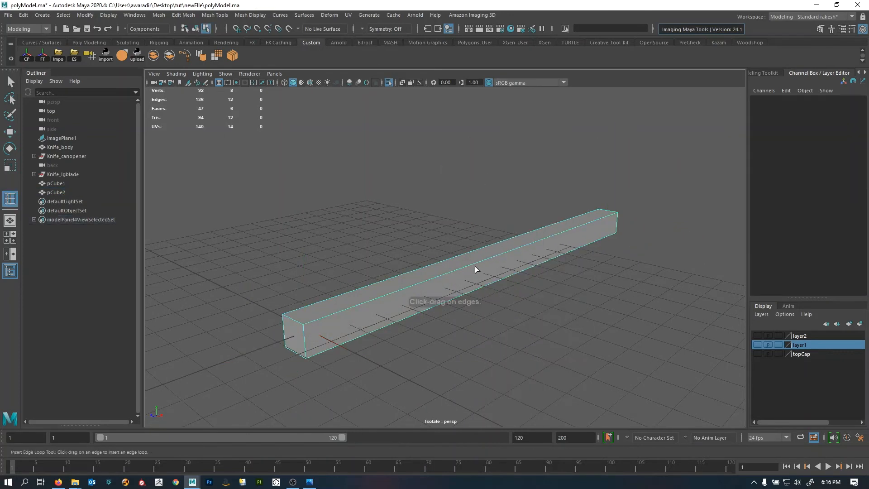
right_drag(523, 150, 523, 129)
right_drag(457, 243, 515, 186)
click(204, 174)
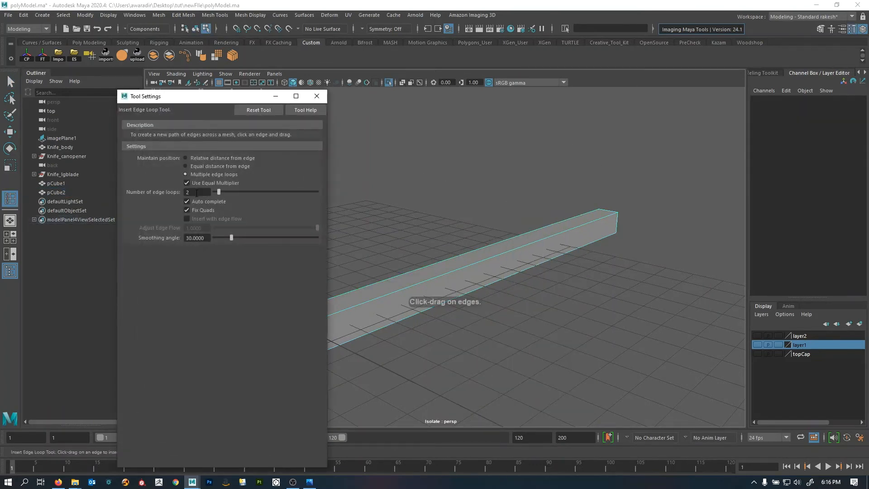
text(20)
key(Return)
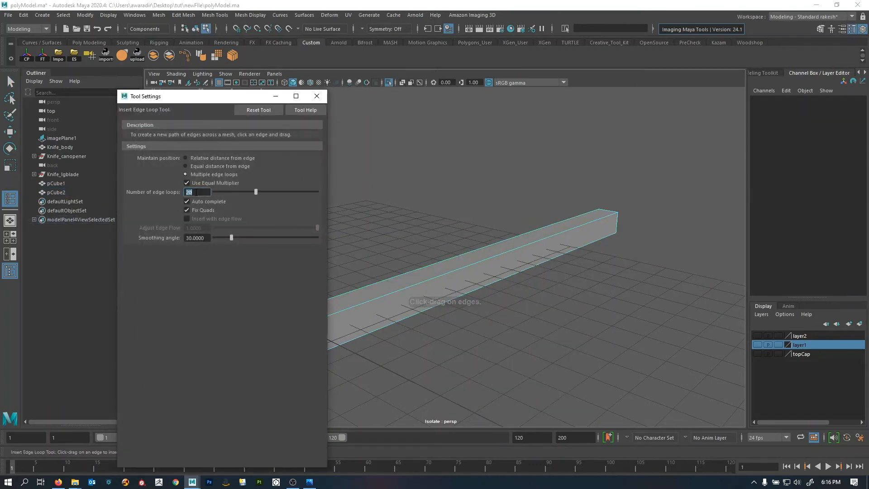
click(449, 275)
click(449, 273)
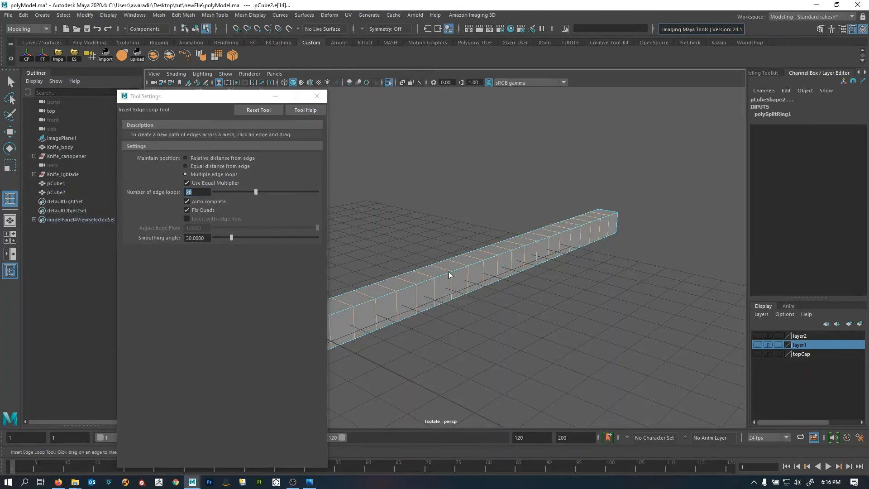
key(q)
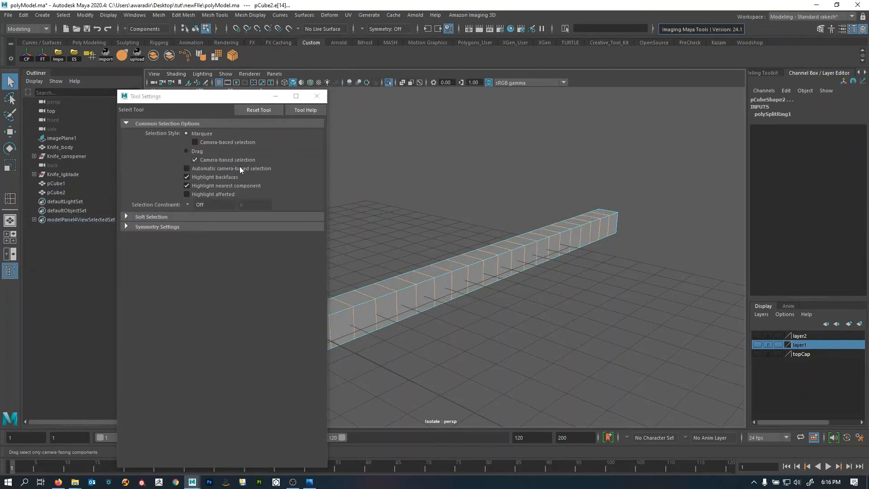
- Close the edge loop tool settings and delete the divided bar's construction history
shift+right_drag(600, 156, 576, 170)
shift+right_drag(606, 153, 595, 192)
key(F8)
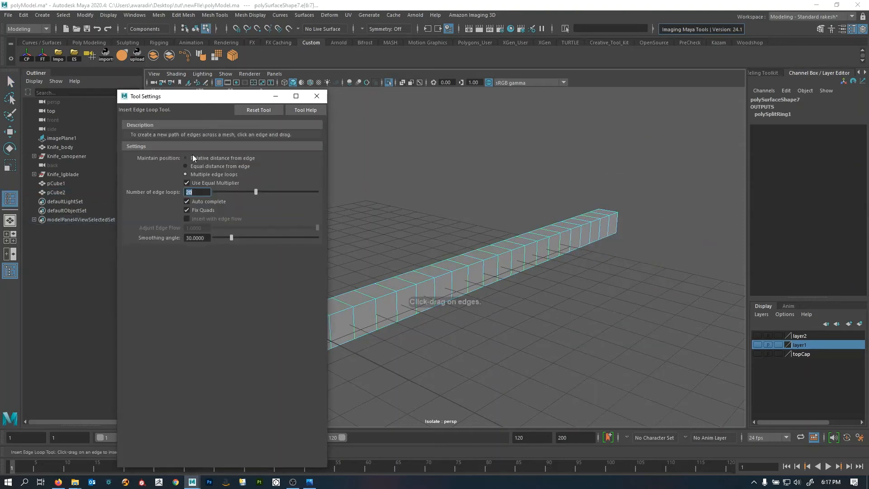
click(317, 96)
key(q)
key(alt+shift+d)
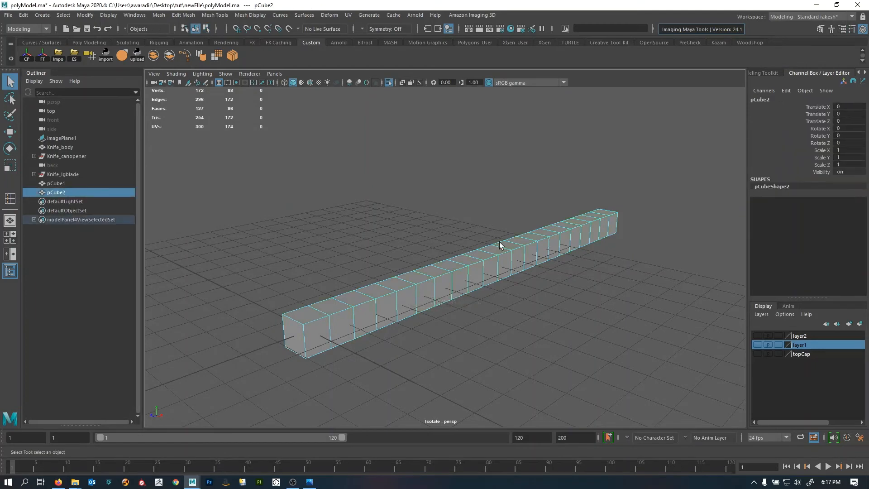
- Extrude the row of faces along the bar's long side by Local Translate Z 1.582 and taper them to Local Scale Y 0.318
alt+drag(455, 274, 481, 241)
right_drag(465, 239, 465, 270)
click(383, 281)
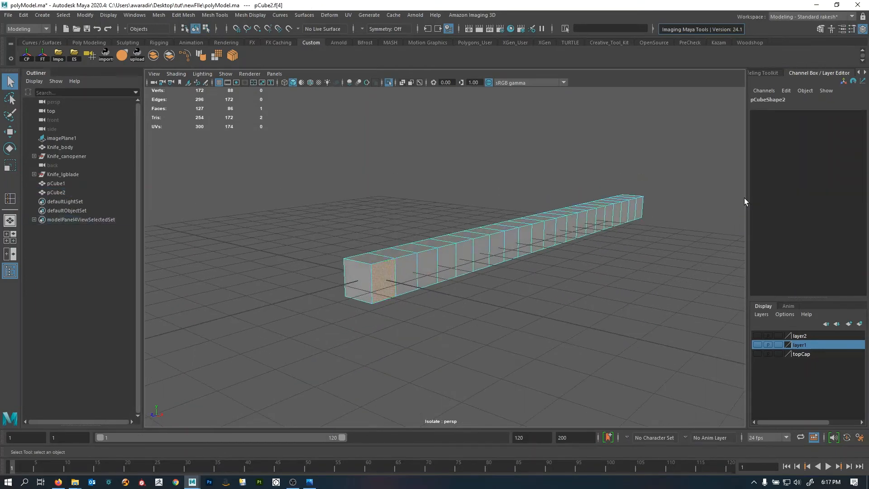
shift+double_click(641, 209)
shift+right_drag(671, 124, 672, 156)
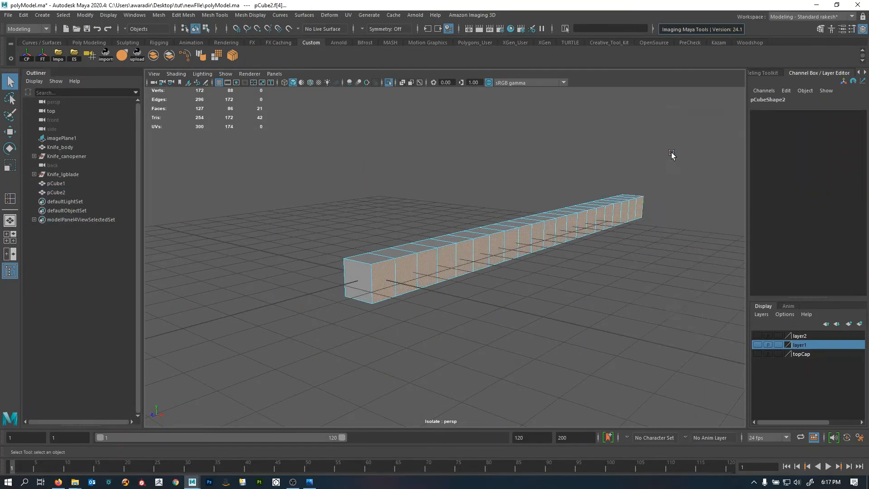
alt+middle_drag(495, 274, 459, 246)
drag(381, 267, 422, 288)
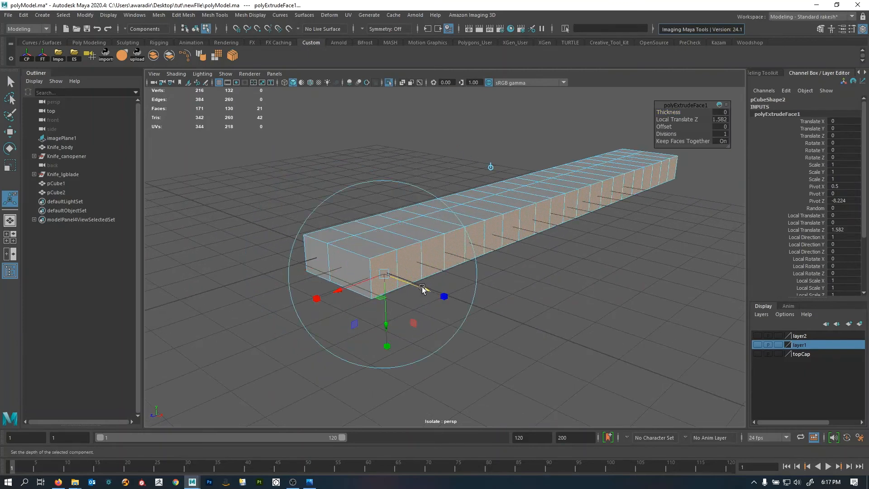
drag(389, 346, 387, 295)
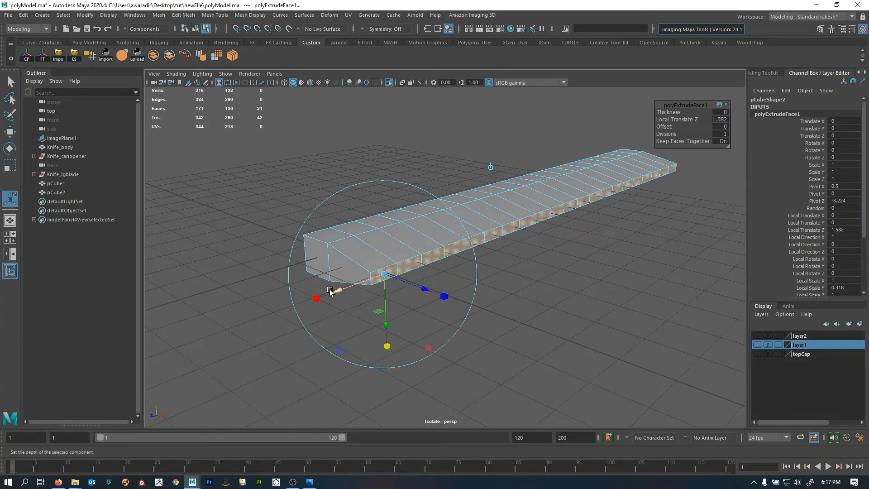
- Turn off Keep Faces Together and narrow each extruded face to form separate pointed teeth
drag(317, 298, 342, 293)
drag(316, 298, 381, 291)
alt+drag(381, 297, 334, 288)
drag(344, 319, 394, 274)
key(q)
key(F8)
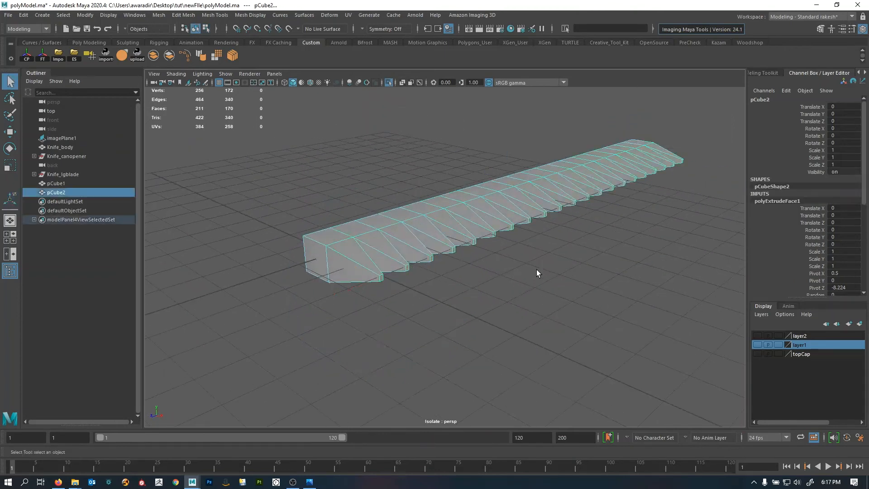
- Inspect the bar's teeth from below and delete the bar's construction history
click(536, 270)
alt+right_drag(536, 270, 403, 265)
alt+drag(403, 265, 366, 272)
alt+drag(577, 303, 509, 270)
click(374, 283)
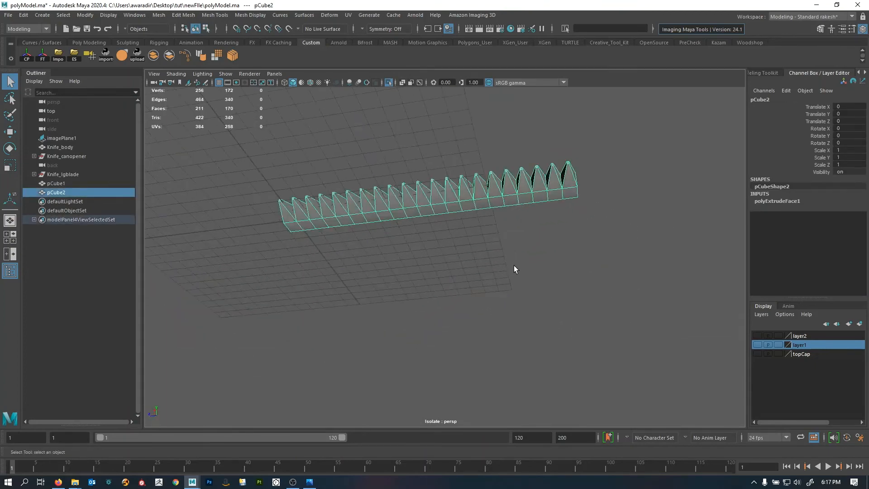
key(alt+shift+d)
- Raise the toothed bar to Translate Y 2.18 and add a Lattice deformer to it
alt+drag(466, 252, 546, 294)
key(w)
drag(404, 220, 403, 175)
alt+middle_drag(543, 219, 542, 273)
click(335, 18)
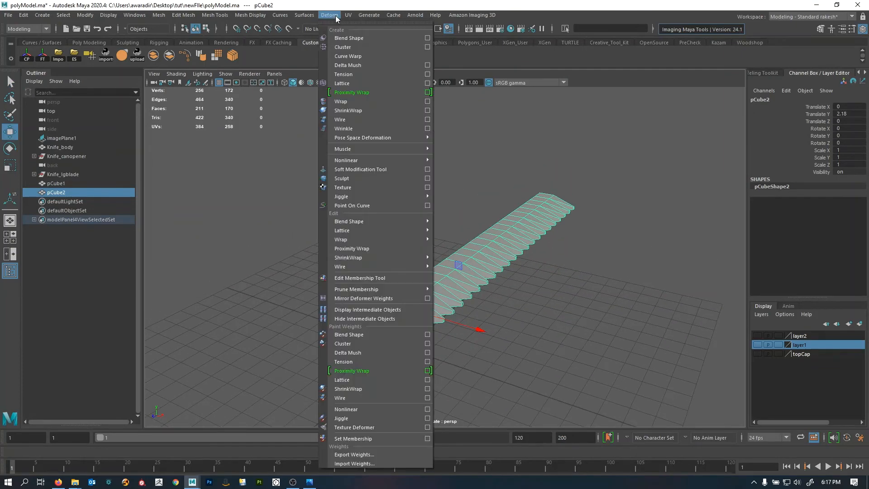
click(369, 80)
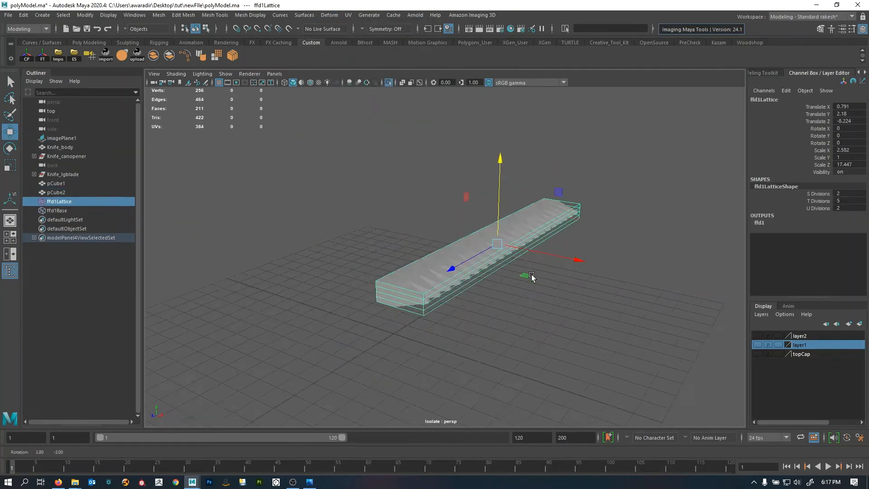
- Set the lattice's T Divisions to 2
alt+drag(528, 276, 483, 290)
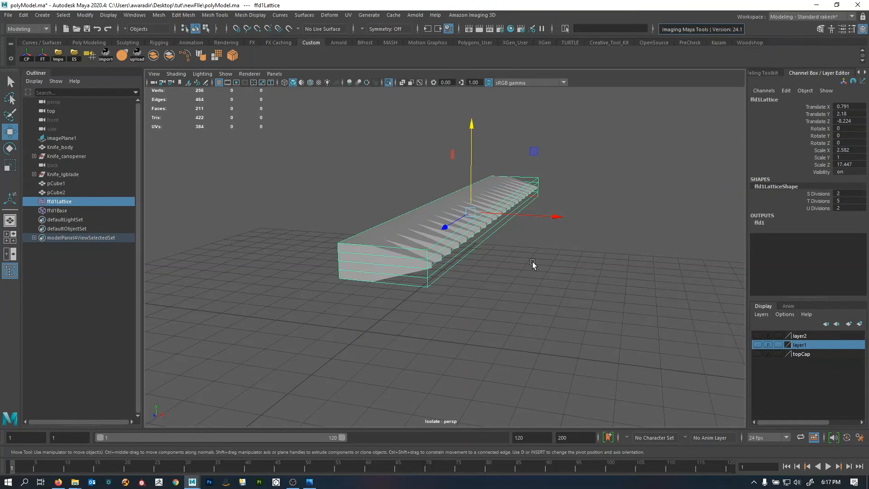
alt+right_drag(446, 254, 583, 257)
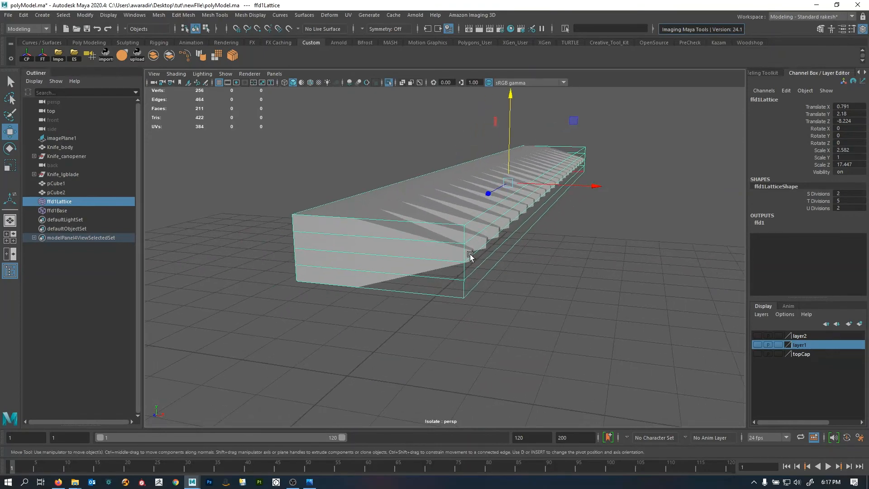
click(819, 202)
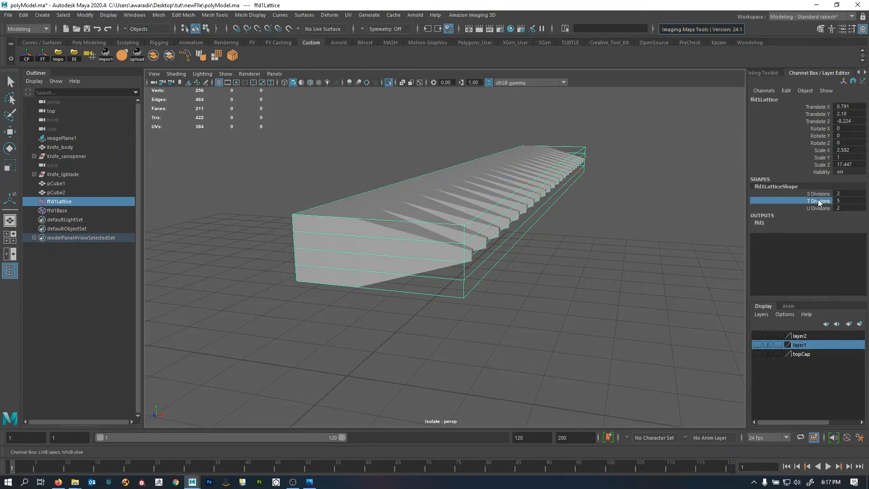
middle_drag(650, 243, 642, 246)
scroll(525, 252, down, 3)
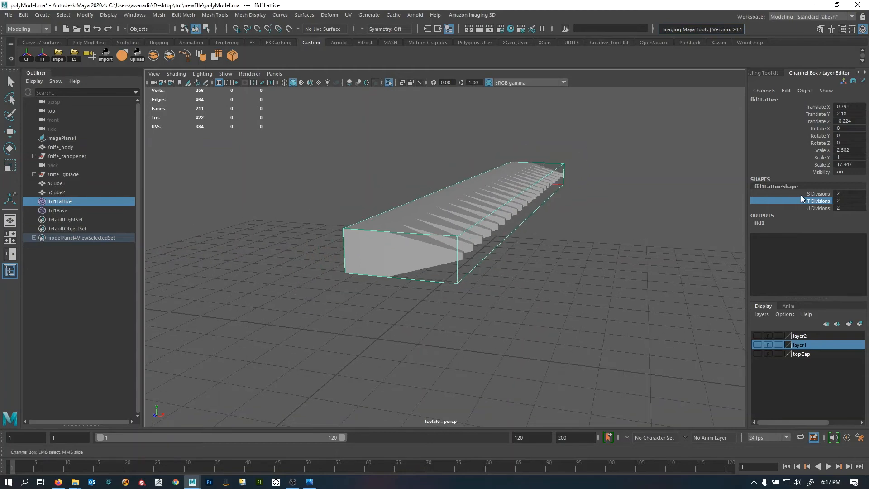
- Try the lattice with S Divisions set to 4 and U Divisions kept at 2
click(804, 193)
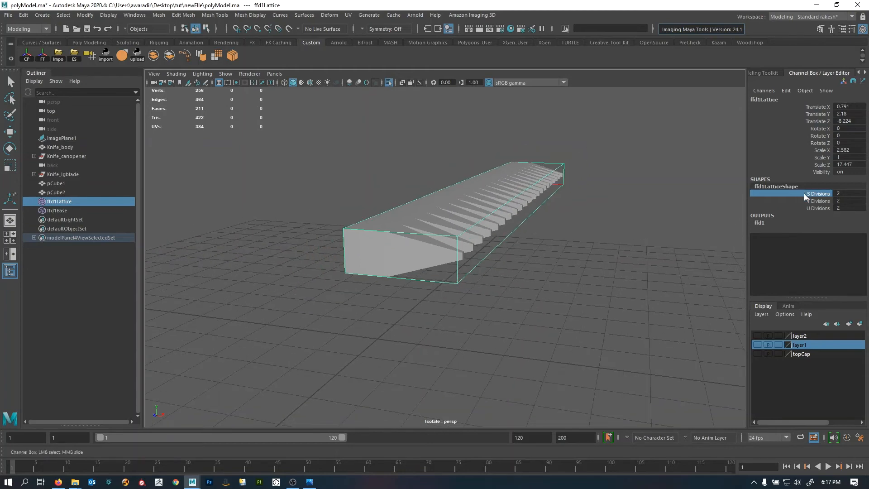
middle_drag(558, 240, 526, 255)
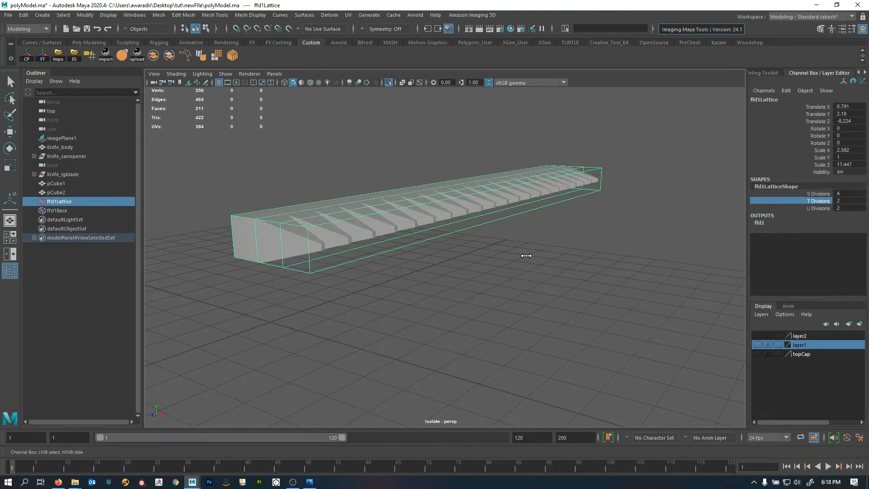
click(817, 208)
mouse_move(548, 285)
middle_down()
mouse_move(564, 287)
mouse_move(535, 290)
middle_up()
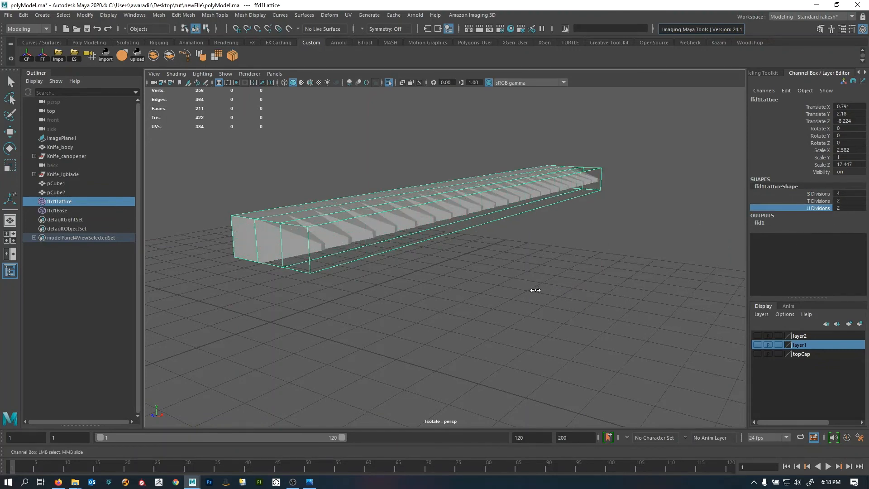
- Move the lattice points at one end of the toothed bar inward so the bar and its teeth taper along the length
alt+drag(491, 293, 604, 277)
right_drag(609, 186, 611, 232)
key(w)
drag(498, 217, 351, 274)
click(478, 204)
click(521, 267)
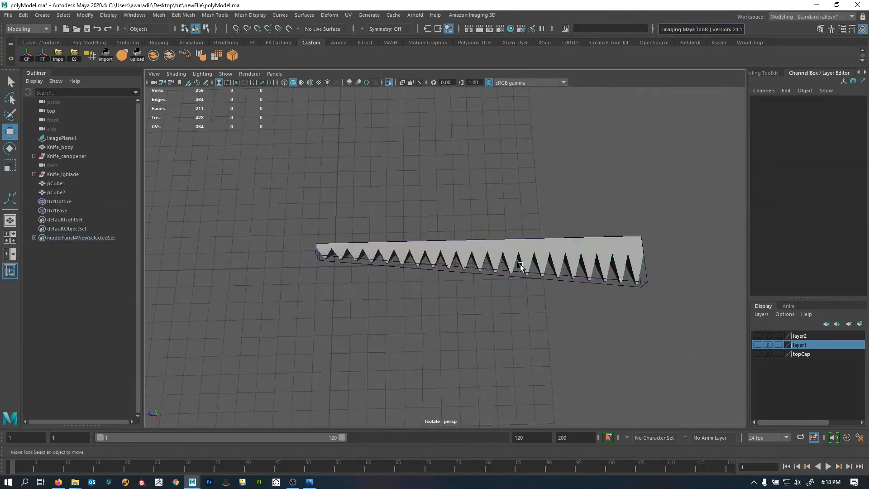
- Examine the tapered bar and its teeth from several angles
alt+drag(520, 267, 478, 259)
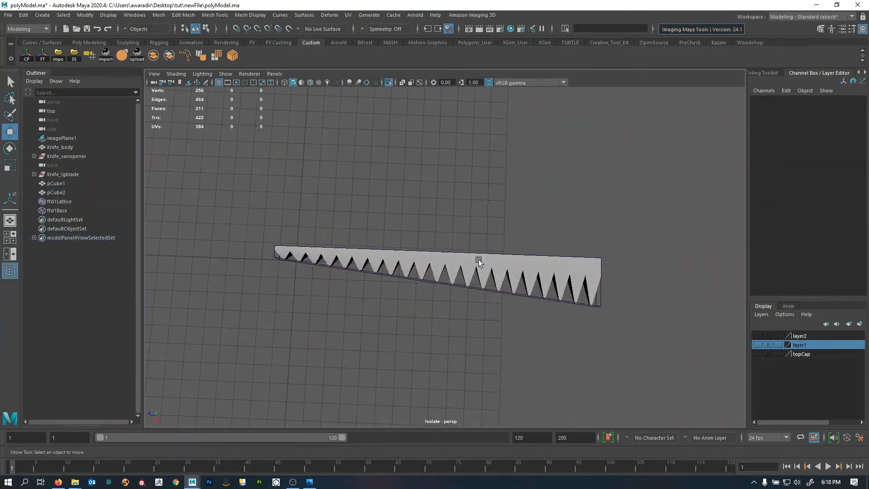
click(479, 259)
click(474, 187)
alt+drag(488, 265, 403, 94)
click(334, 14)
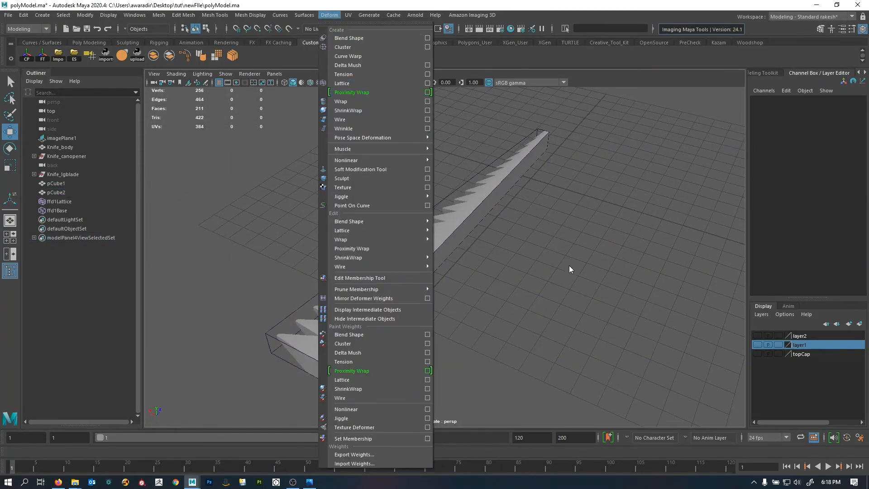
click(595, 249)
alt+drag(595, 249, 415, 270)
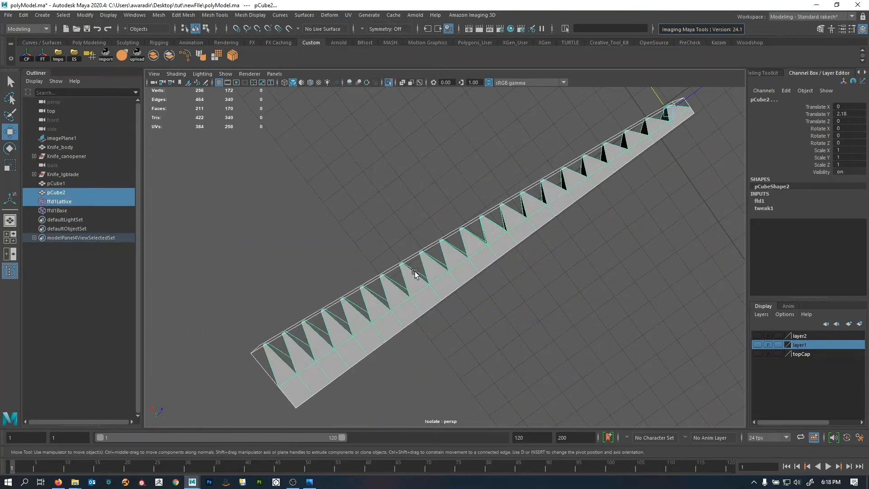
alt+drag(560, 294, 522, 204)
- Undo the lattice point taper and the S Divisions change
key(ctrl+z)
key(ctrl+z)
key(ctrl+z)
key(ctrl+z)
key(ctrl+z)
key(ctrl+z)
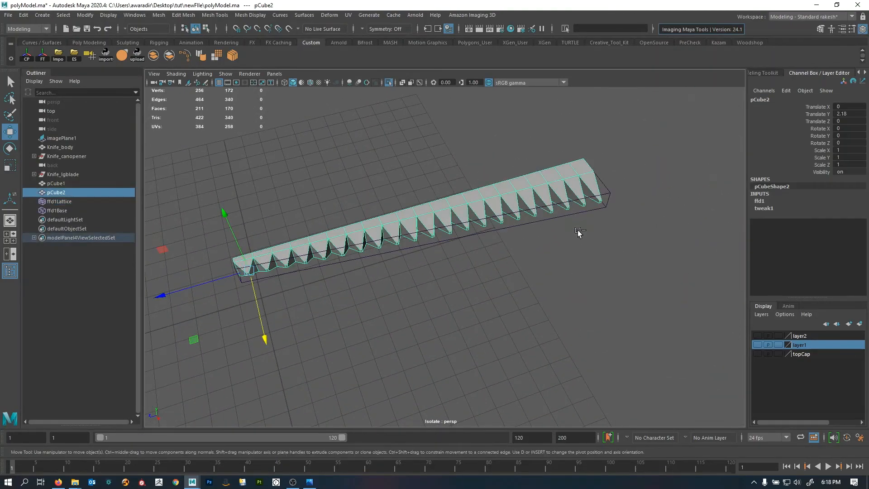
- Select the lattice around the toothed bar and set its U Divisions to 6
click(521, 217)
click(532, 216)
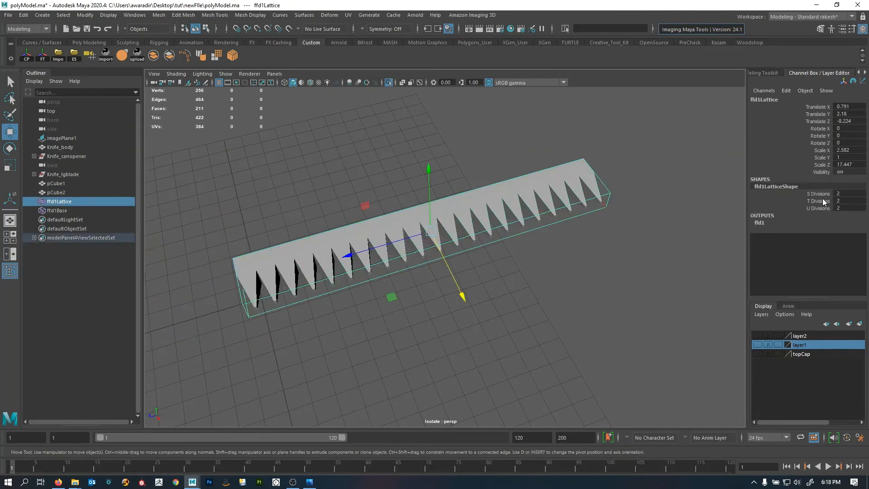
click(818, 193)
mouse_move(511, 308)
middle_down()
mouse_move(526, 314)
mouse_move(511, 318)
middle_up()
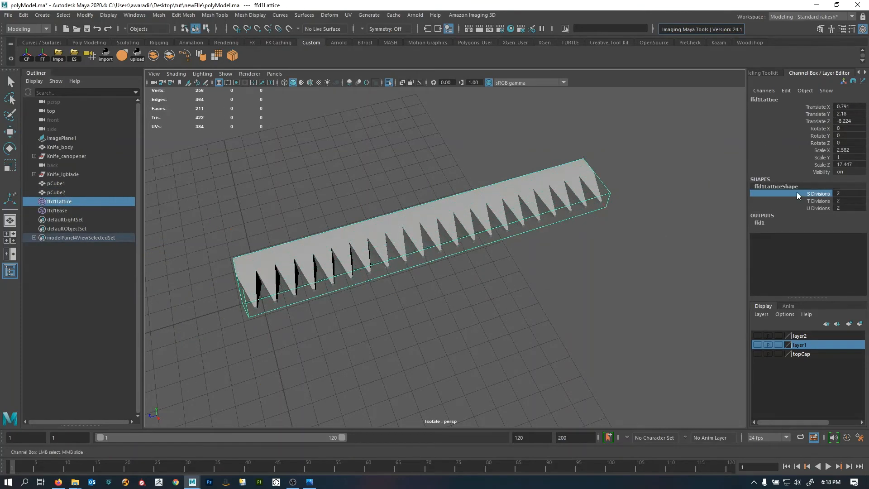
click(809, 200)
click(818, 208)
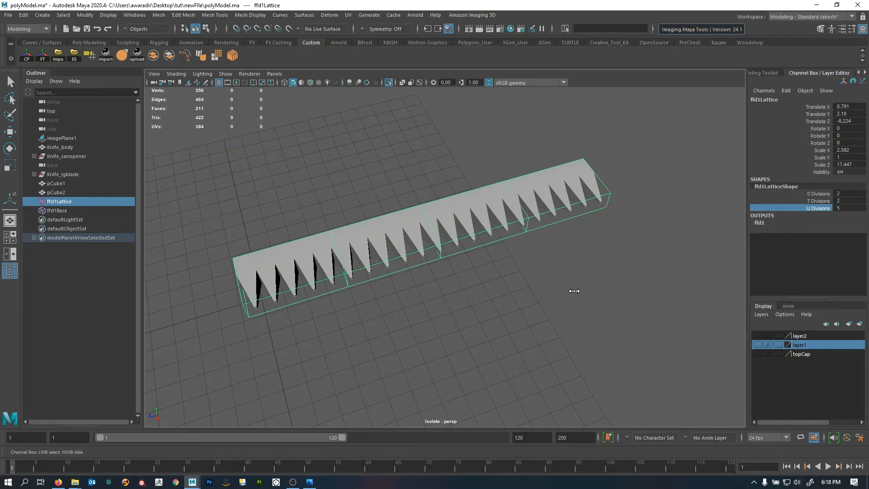
alt+drag(579, 293, 487, 321)
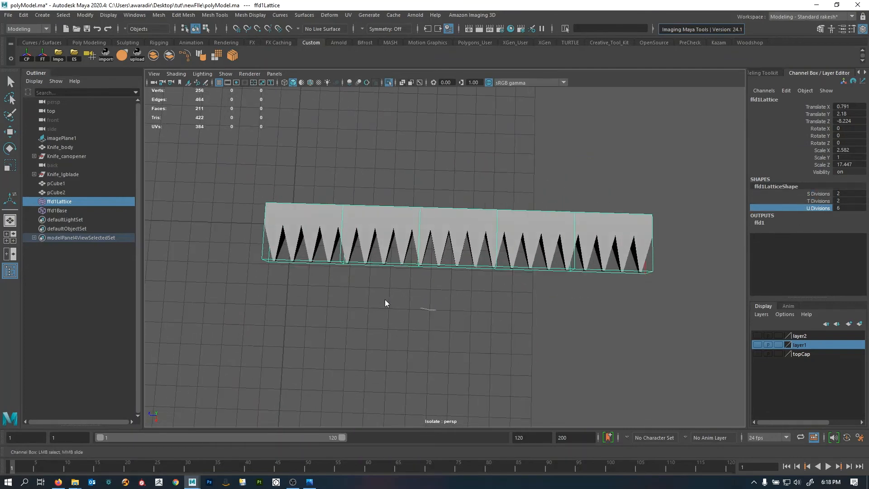
- Pull the middle, one outer and one end set of tooth-side lattice points outward to shape the teeth into peaks
right_drag(435, 310, 384, 300)
key(w)
drag(384, 309, 447, 246)
drag(415, 303, 414, 349)
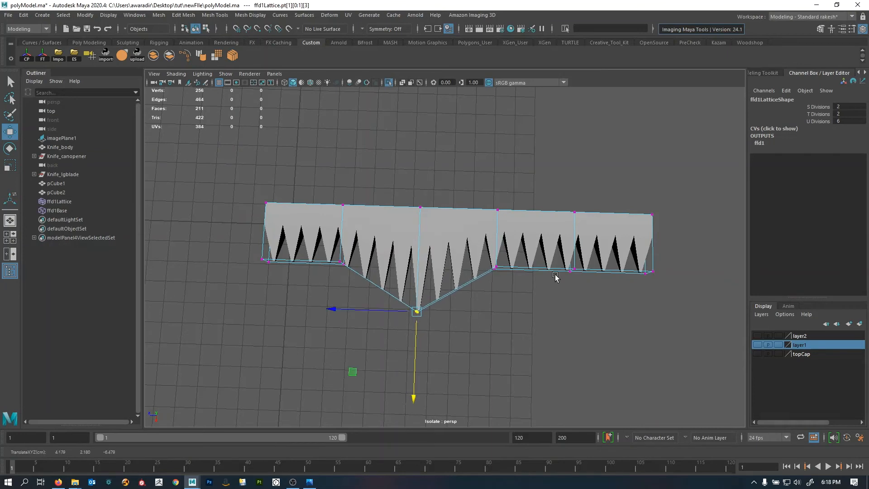
drag(552, 304, 591, 255)
middle_drag(532, 339, 527, 382)
drag(221, 306, 287, 237)
middle_drag(287, 236, 334, 223)
right_drag(476, 155, 478, 156)
click(484, 161)
alt+drag(484, 161, 564, 238)
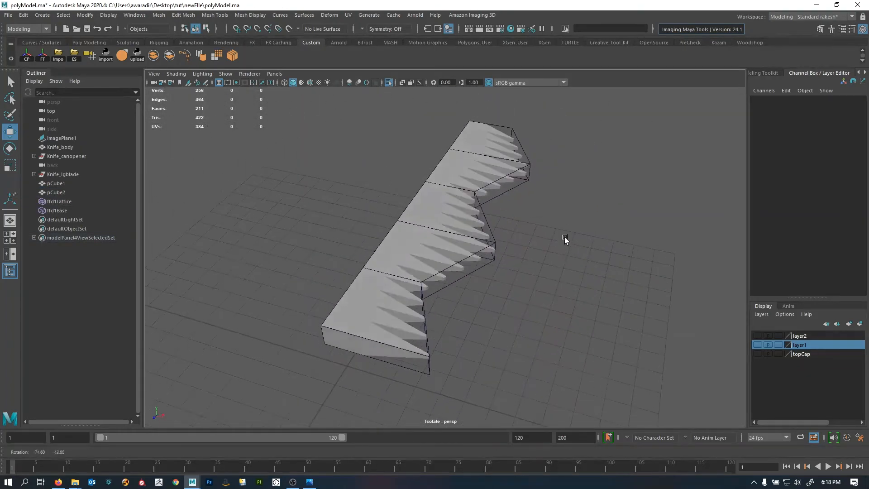
- Undo the outward pulls of the lattice points
click(436, 234)
key(ctrl+z)
key(ctrl+z)
key(ctrl+z)
key(ctrl+z)
key(ctrl+z)
key(ctrl+z)
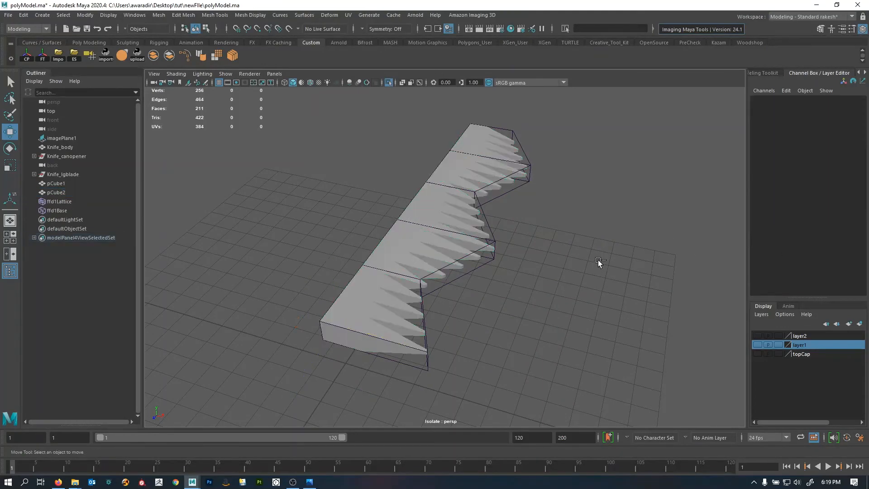
alt+drag(598, 260, 510, 244)
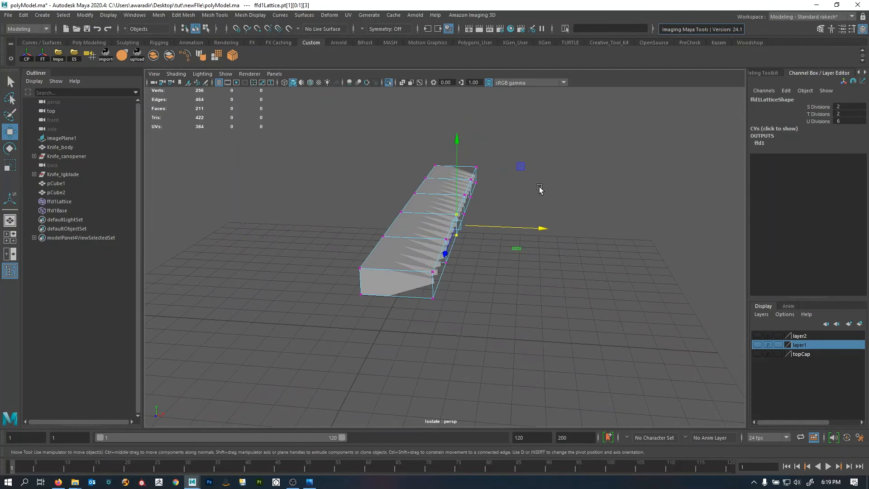
- Return the lattice to object mode and delete the history of all objects with the toothed bar selected
right_drag(477, 152, 478, 151)
click(503, 181)
drag(416, 247, 371, 284)
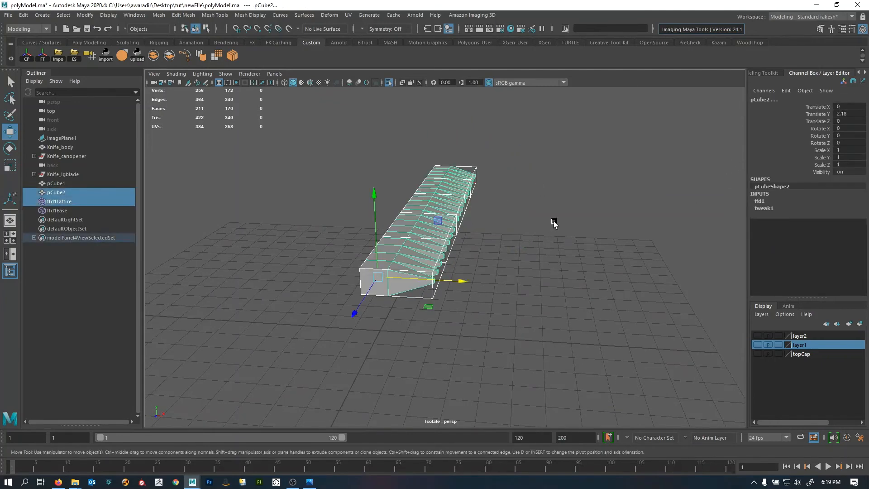
click(539, 228)
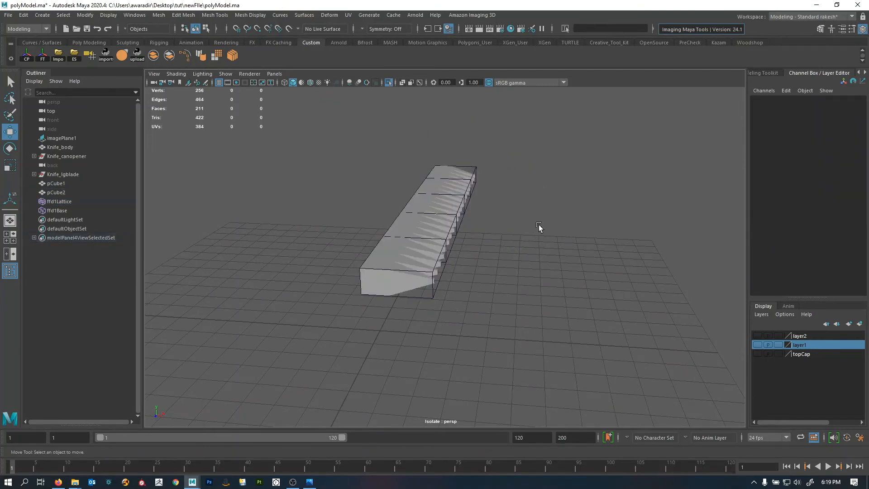
click(425, 252)
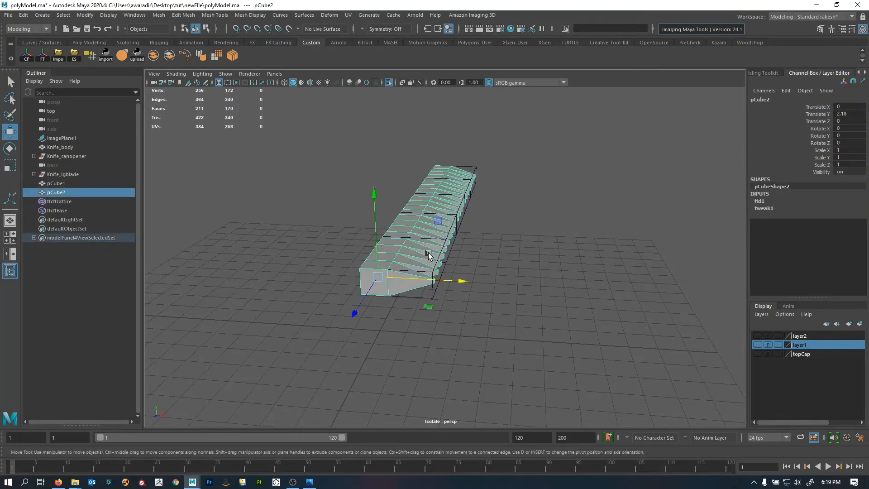
click(23, 15)
mouse_move(103, 131)
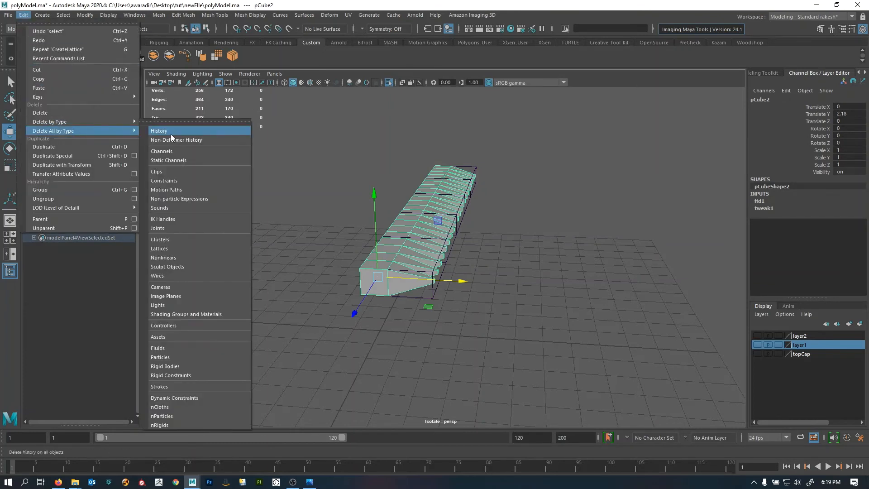
click(159, 131)
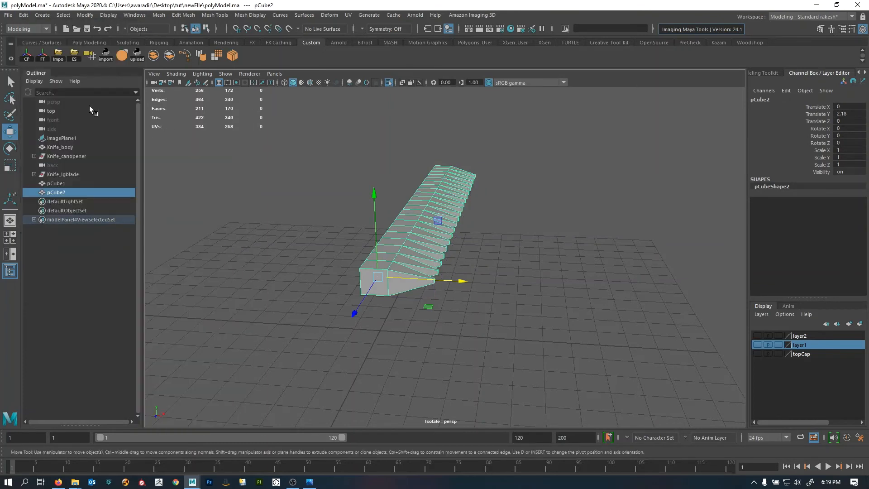
- Leave the isolated view and delete the practice toothed bar
click(416, 147)
scroll(450, 234, down, 3)
key(ctrl+1)
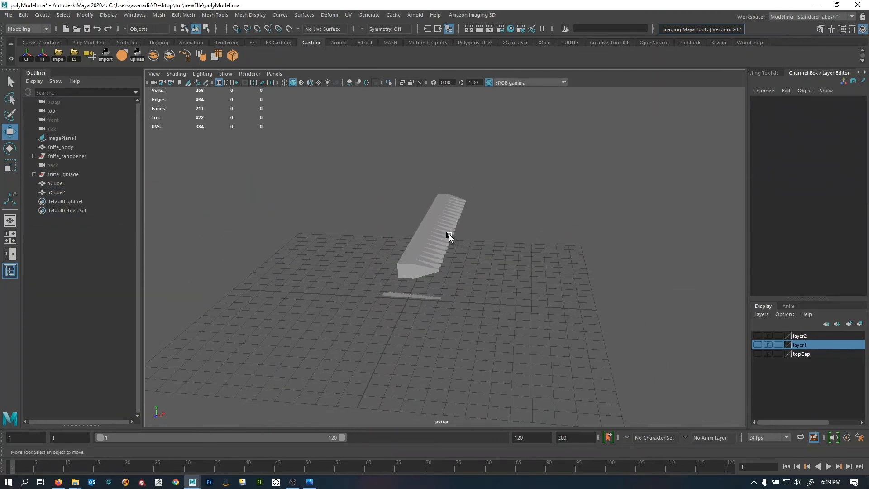
alt+drag(448, 235, 424, 220)
click(425, 221)
key(Delete)
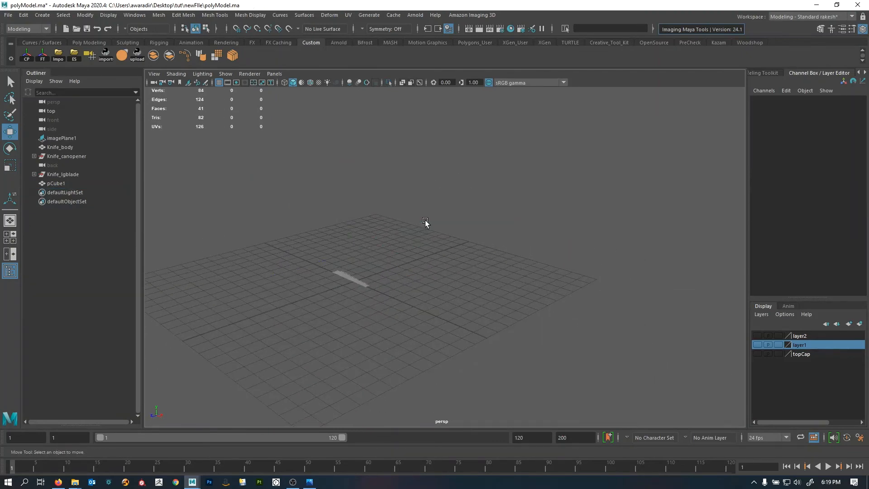
- Examine the flat saw strip and its teeth in the perspective view
alt+middle_drag(356, 283, 452, 271)
alt+right_drag(452, 271, 667, 285)
alt+drag(666, 285, 389, 260)
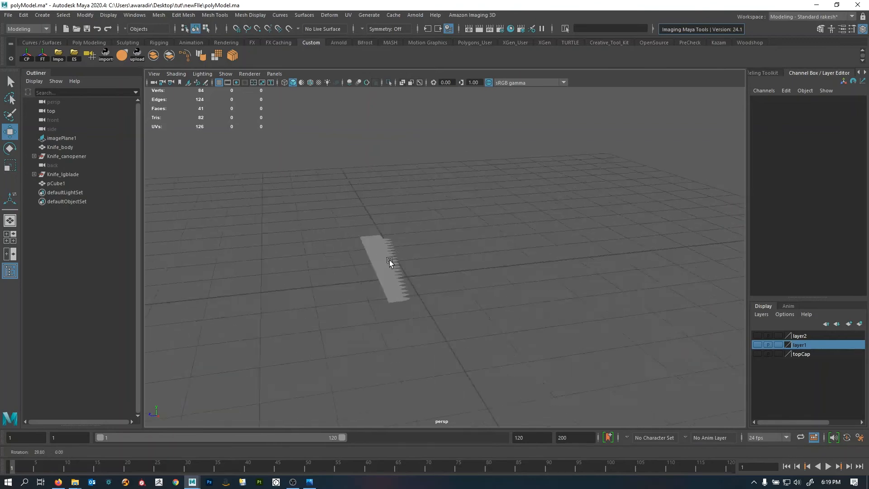
alt+right_drag(389, 260, 439, 285)
alt+middle_drag(439, 284, 487, 256)
drag(437, 274, 445, 281)
alt+drag(514, 231, 555, 254)
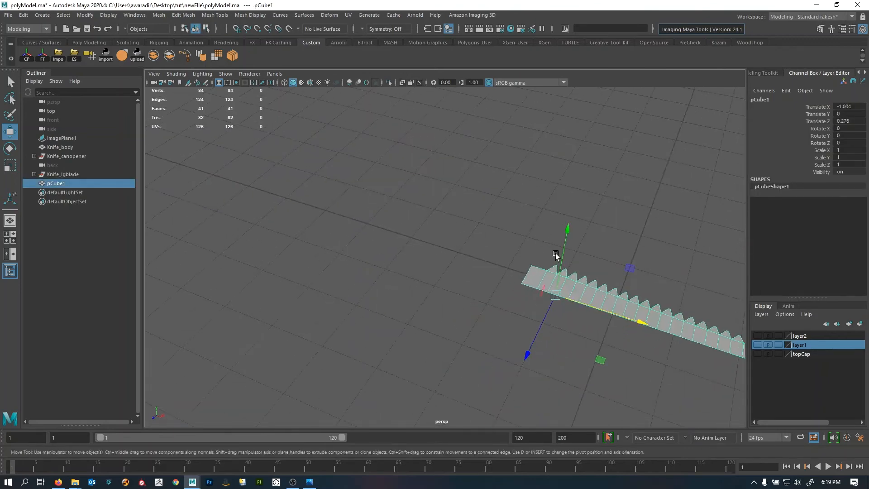
click(592, 183)
alt+middle_drag(558, 263, 410, 248)
alt+drag(410, 248, 522, 283)
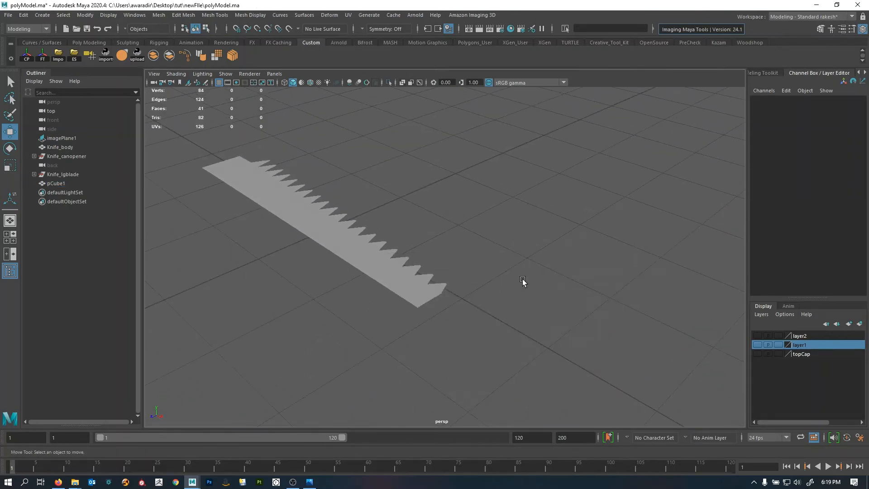
- Compare the saw strip with the reference drawing in the top view and return to the perspective view
key(space)
drag(348, 256, 350, 297)
key(space)
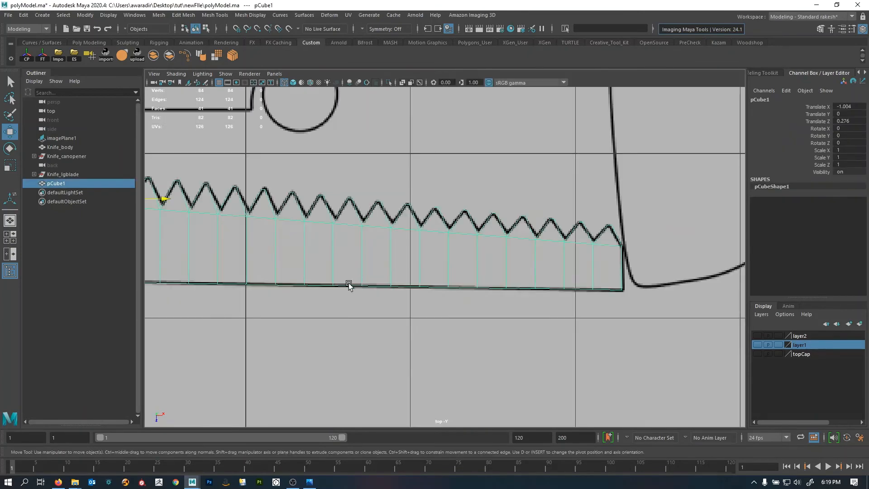
alt+right_drag(349, 285, 568, 292)
key(space)
key(space)
alt+drag(529, 295, 399, 299)
alt+middle_drag(307, 286, 453, 300)
- Extrude all faces of the flat saw strip with Local Translate Z 0.1 to give it thickness
right_drag(438, 268, 438, 270)
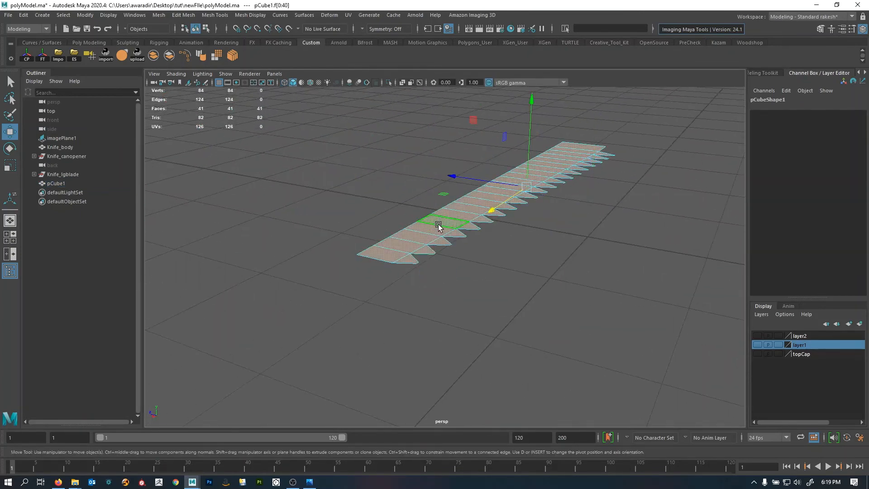
shift+right_drag(461, 166, 459, 192)
drag(578, 114, 579, 109)
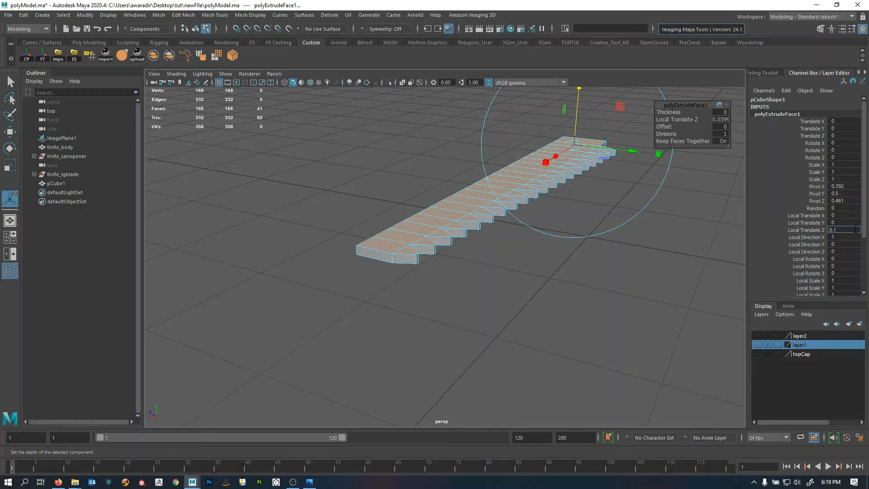
click(854, 230)
text(0.1)
key(Return)
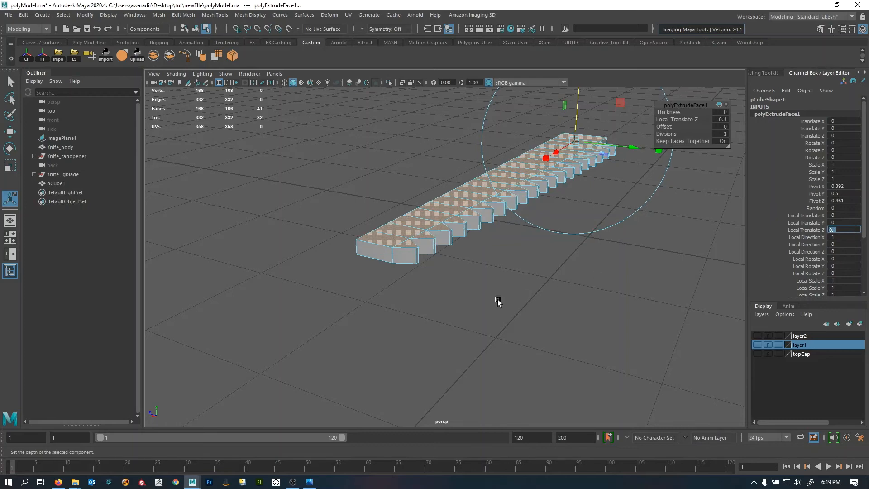
alt+drag(417, 296, 457, 313)
alt+right_drag(457, 312, 531, 314)
alt+middle_drag(531, 314, 446, 320)
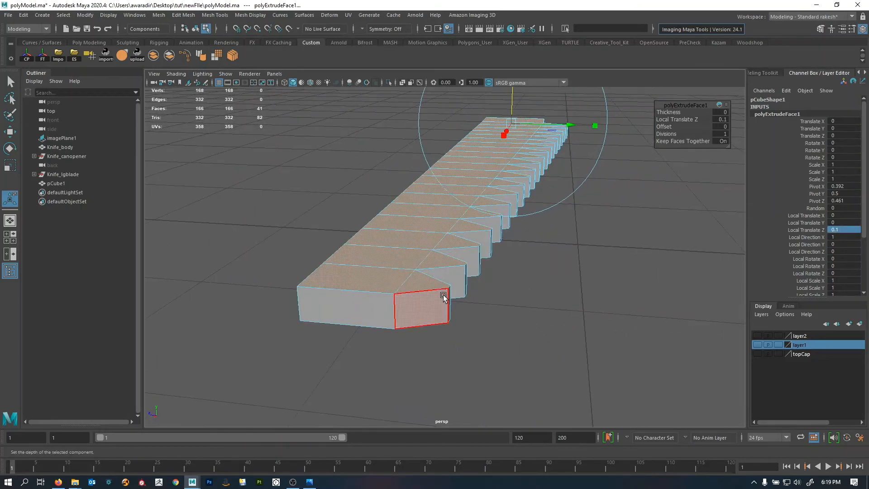
- Finish the extrusion, return the saw strip to object mode and delete its construction history
key(q)
right_drag(408, 298, 455, 220)
key(alt+shift+d)
- Select only the end faces of the saw's teeth and scale them along the thickness so the teeth taper toward their tips
alt+drag(473, 275, 385, 272)
alt+middle_drag(385, 272, 496, 272)
alt+drag(495, 272, 506, 212)
alt+middle_drag(505, 208, 495, 230)
right_drag(491, 199, 480, 254)
drag(478, 257, 511, 184)
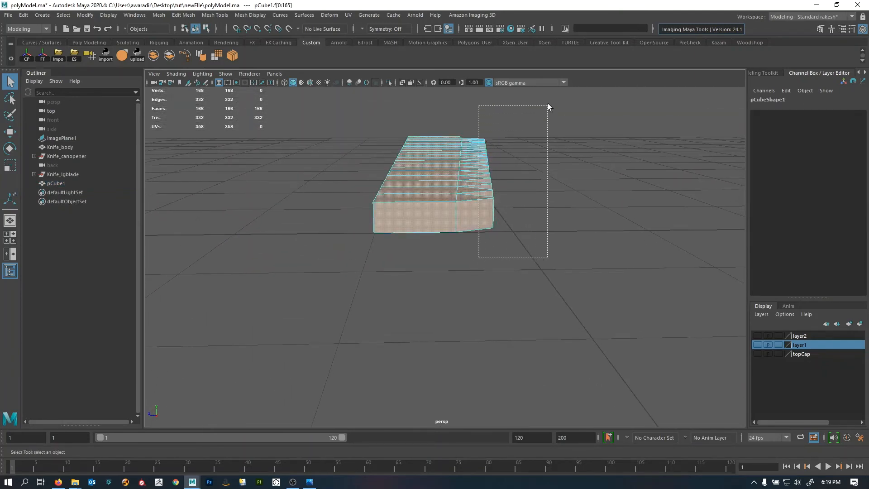
drag(548, 103, 548, 104)
ctrl+drag(468, 247, 294, 93)
alt+drag(457, 195, 516, 246)
key(r)
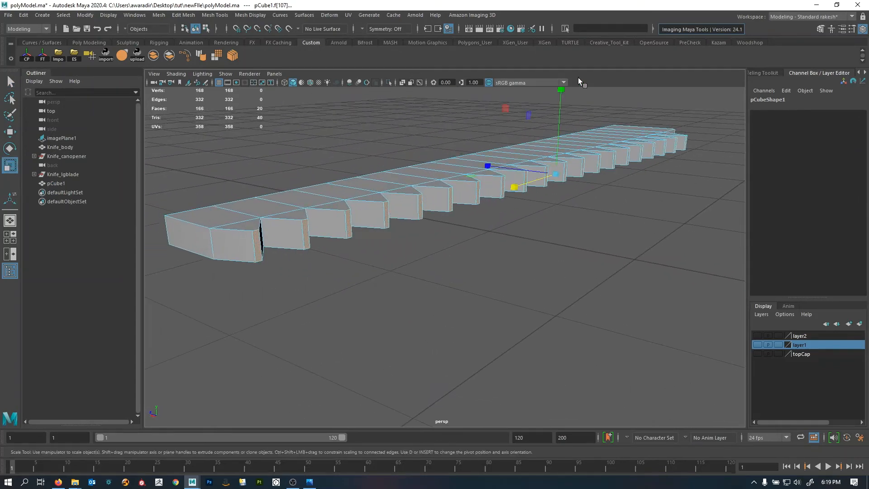
drag(561, 91, 512, 254)
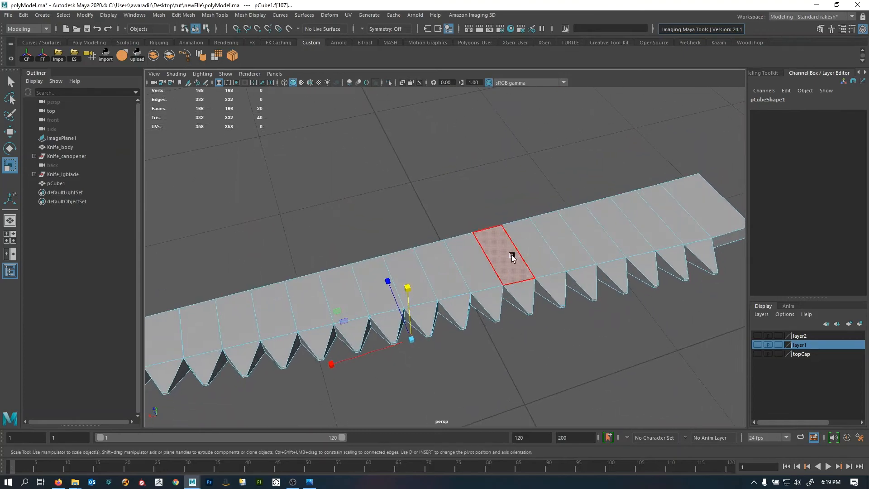
- Return to object mode and examine the tapered teeth of the saw strip from several angles
click(580, 203)
mouse_move(511, 254)
right_down()
mouse_move(552, 226)
mouse_move(519, 251)
right_up()
alt+drag(519, 251, 456, 246)
click(581, 290)
alt+drag(580, 291, 615, 256)
click(423, 282)
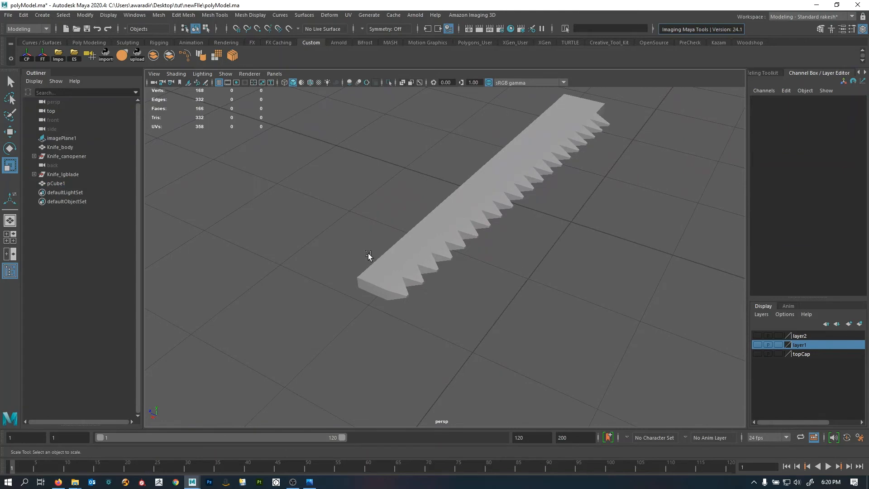
- Assign a different existing material to the saw strip and inspect the tooth shapes under it
click(398, 253)
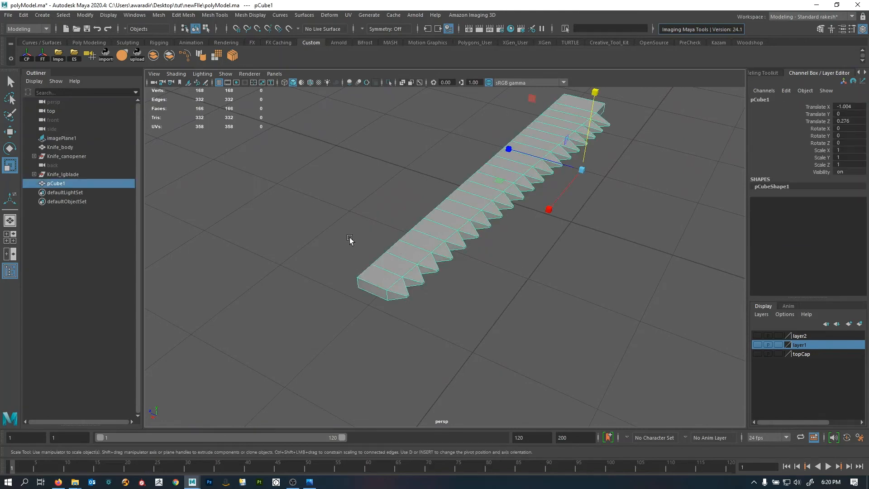
right_click(371, 139)
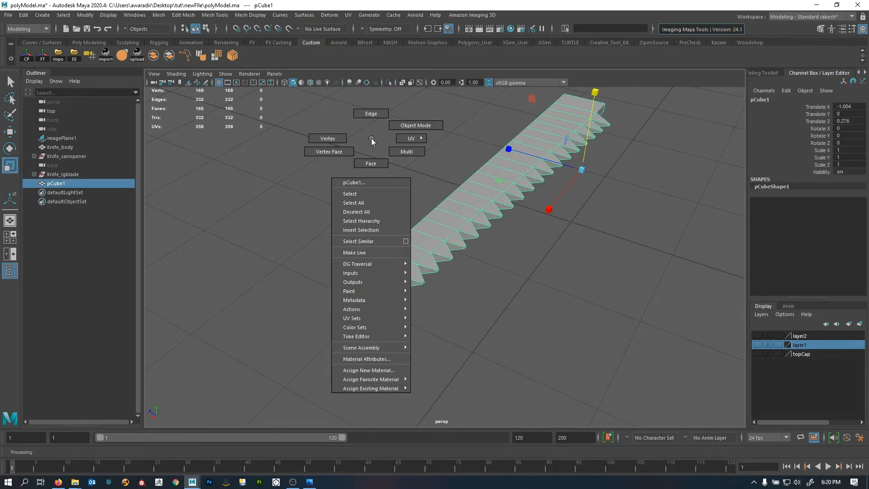
mouse_move(396, 387)
click(434, 388)
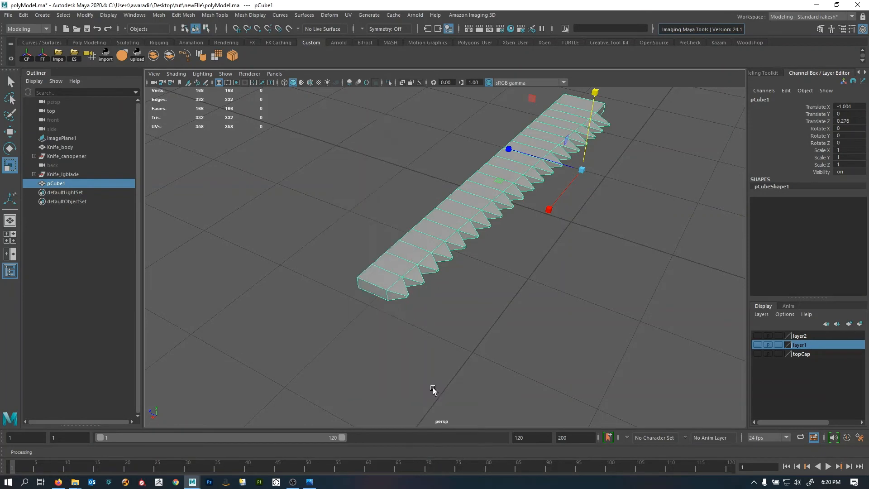
click(491, 313)
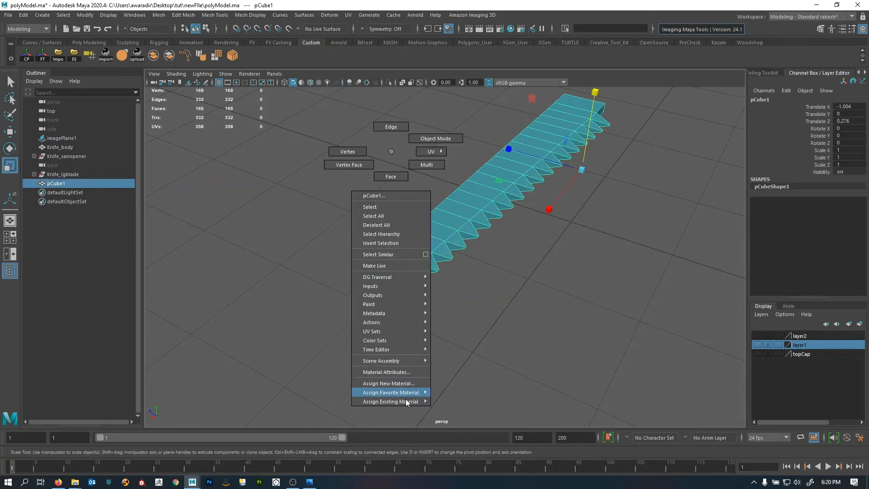
right_drag(406, 399, 453, 408)
click(473, 293)
alt+drag(428, 303, 391, 296)
click(345, 289)
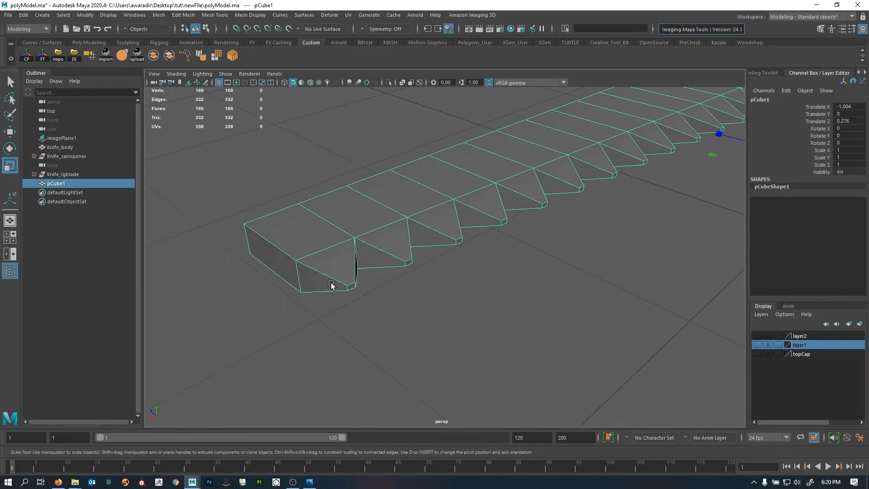
alt+drag(331, 284, 493, 275)
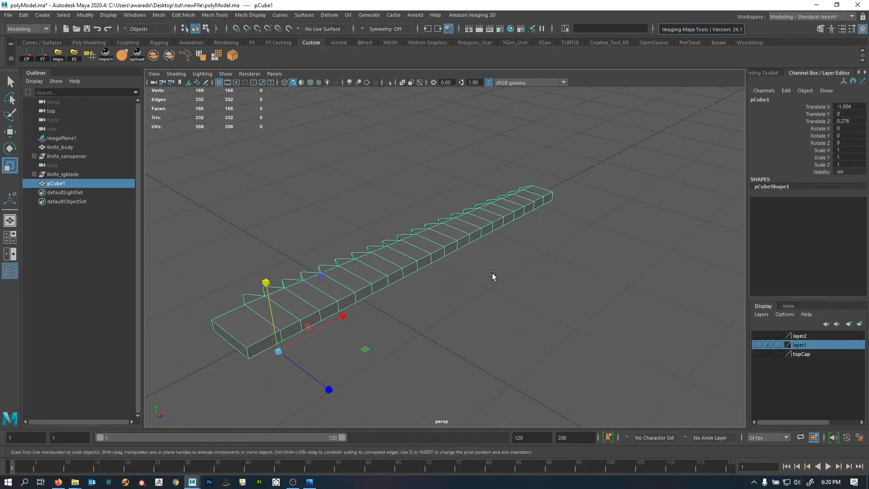
- Compare the saw with the top-view drawing and with the rendered knife in the tools.jpg reference picture
key(space)
scroll(292, 256, up, 3)
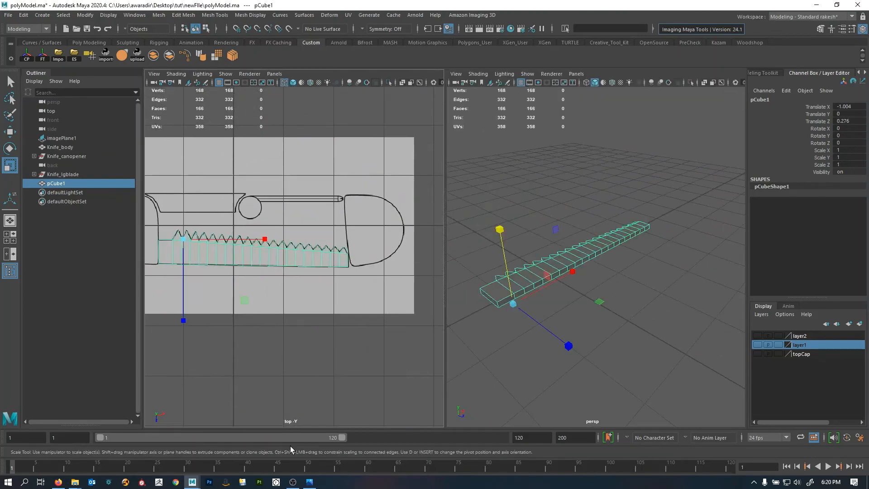
click(308, 483)
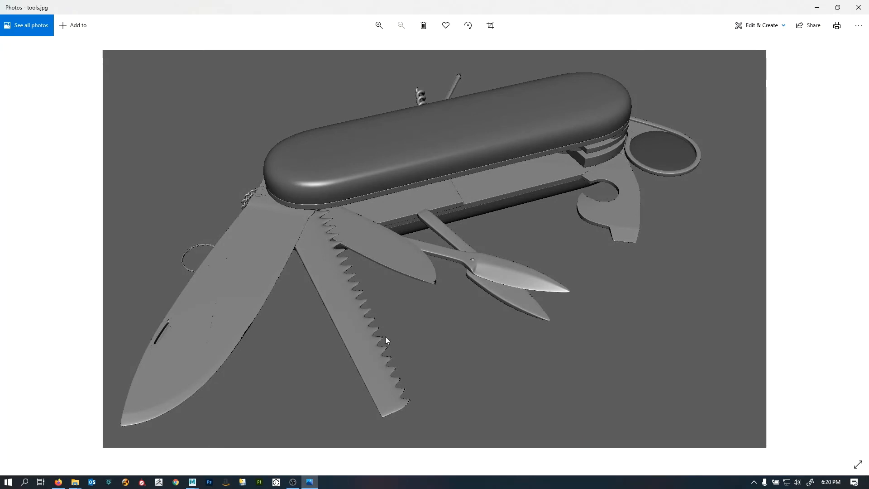
key(alt+Tab)
key(alt+Tab)
key(alt+Tab)
key(alt+Tab)
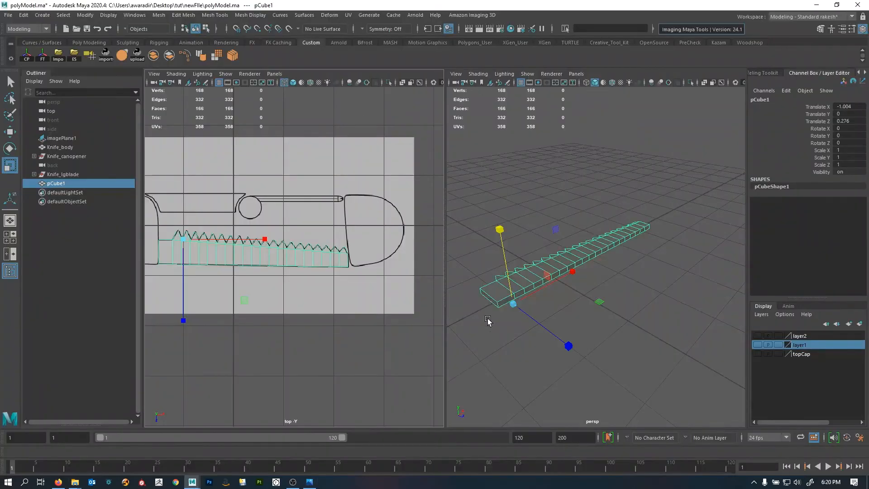
- Return to the full perspective view and undo the material change and the scaling of the tooth tips
mouse_move(481, 297)
alt+mouse_down()
mouse_move(510, 318)
mouse_move(390, 283)
mouse_move(531, 305)
mouse_move(481, 295)
mouse_move(482, 303)
alt+mouse_up()
scroll(512, 318, up, 3)
key(space)
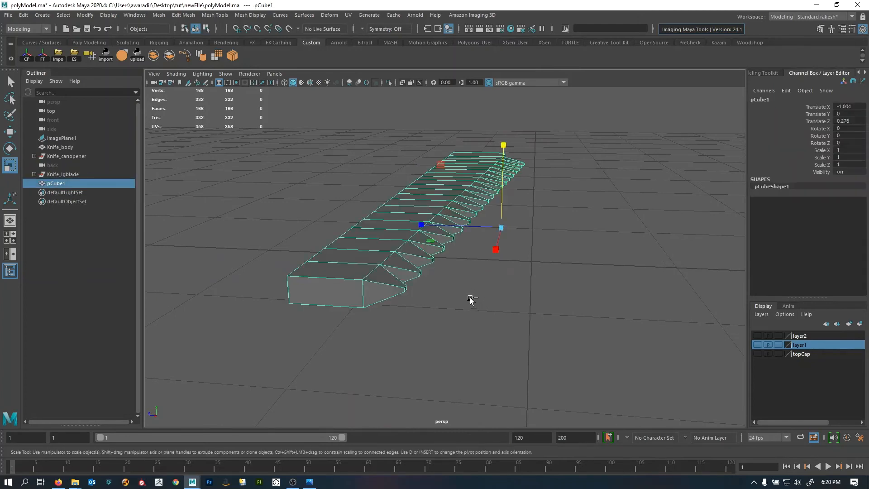
key(5)
key(ctrl+z)
key(ctrl+z)
key(ctrl+z)
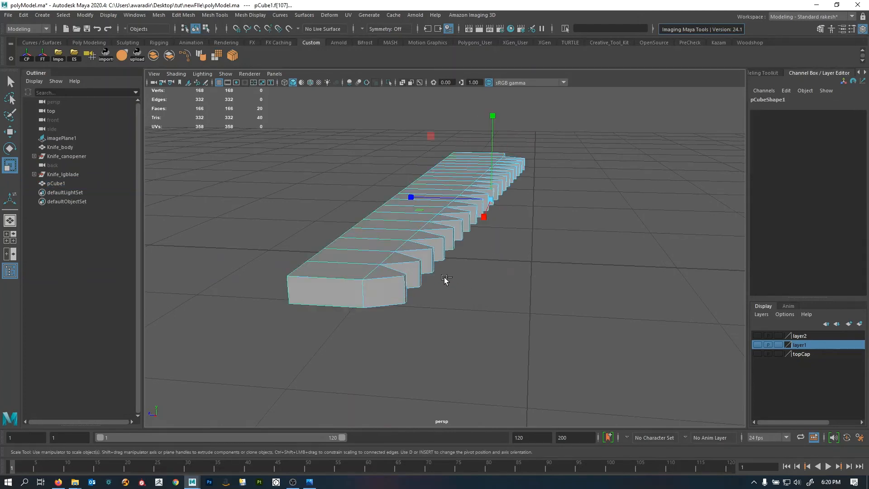
- Apply a lattice deformer to the whole saw strip and set its T Divisions to 2
right_drag(411, 277, 536, 213)
click(535, 214)
click(406, 228)
alt+drag(405, 228, 556, 284)
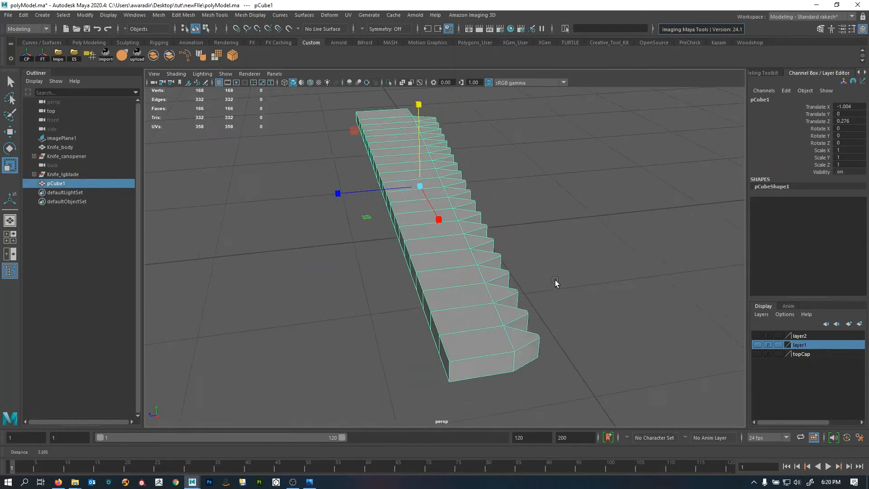
scroll(557, 283, down, 3)
click(329, 15)
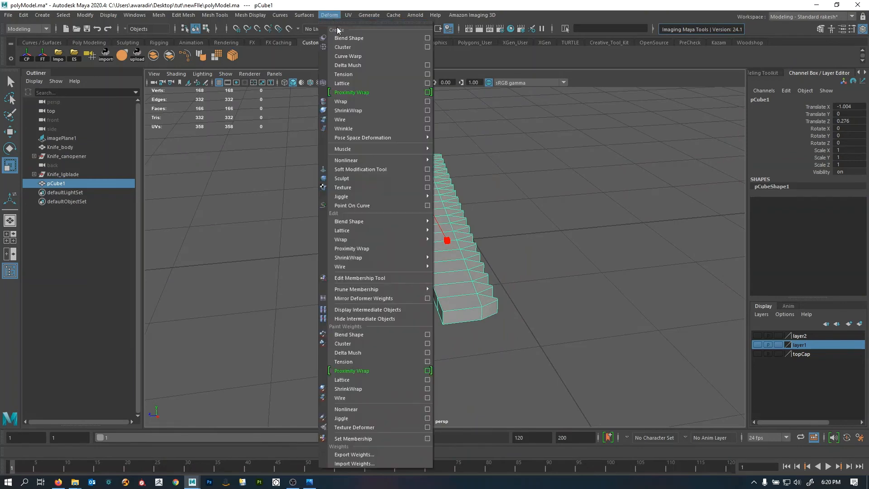
click(348, 85)
alt+drag(537, 225, 542, 272)
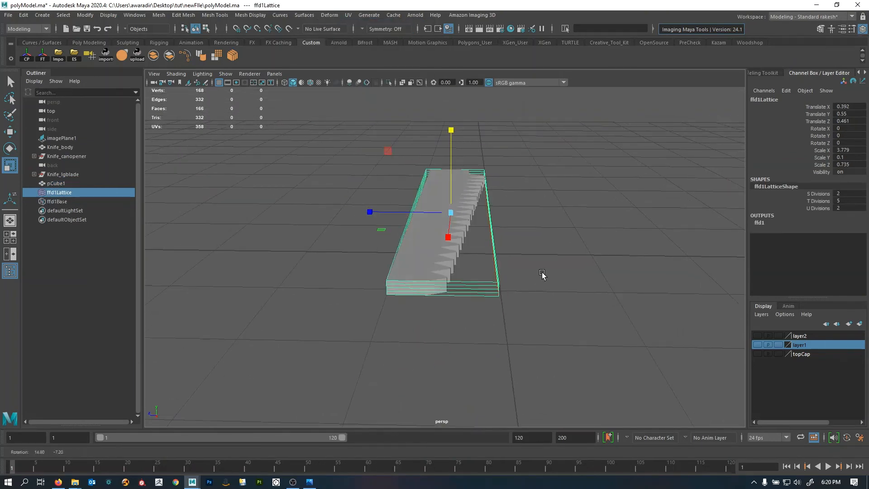
click(818, 201)
middle_drag(810, 201, 593, 254)
alt+drag(500, 257, 471, 255)
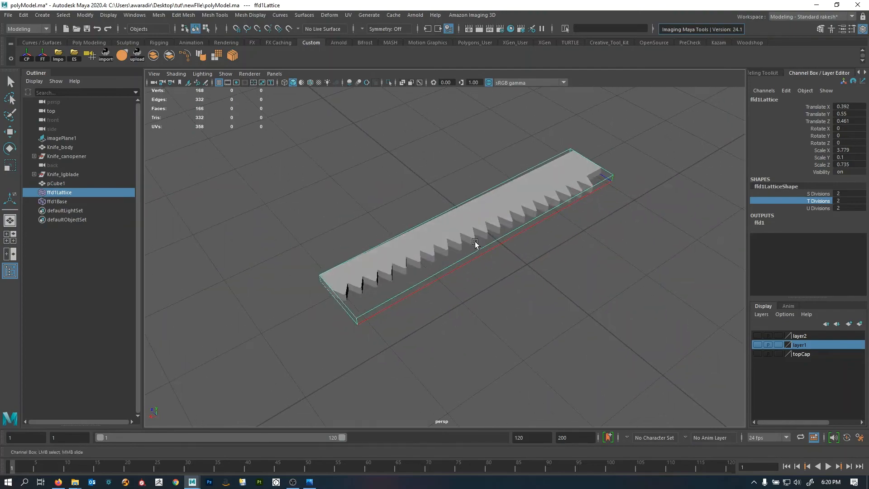
- Check the tooth profile in the tools.jpg reference picture against the saw strip inside its lattice
key(alt+Tab)
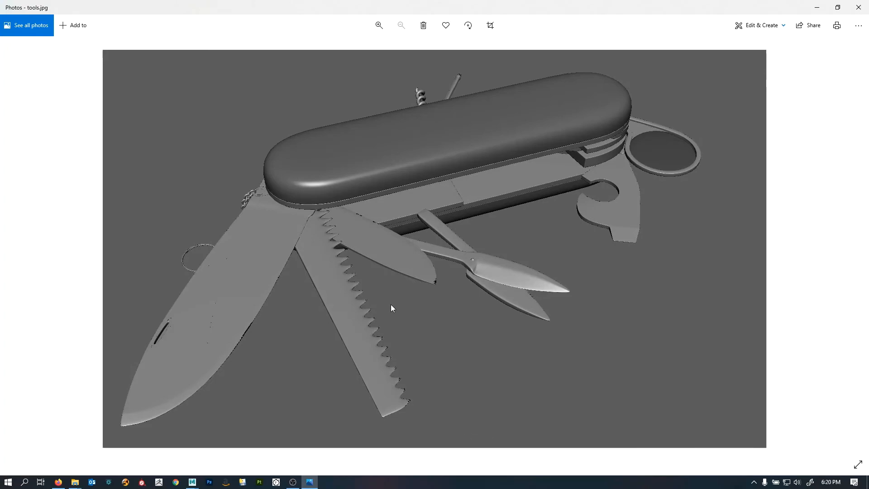
key(alt+Tab)
alt+drag(536, 273, 504, 265)
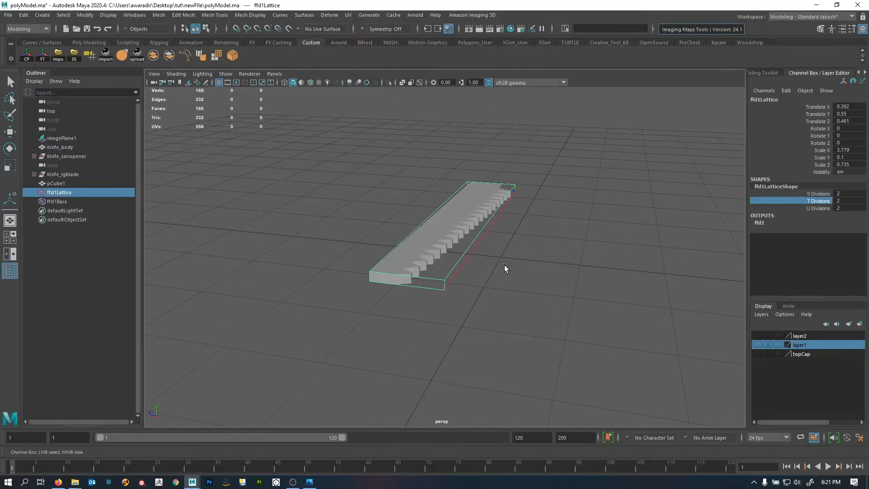
key(alt+Tab)
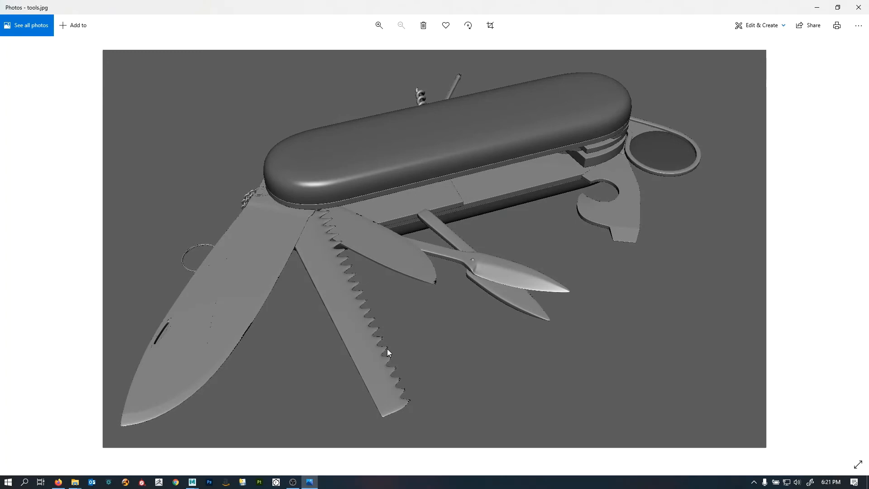
key(alt+Tab)
- Set the lattice's S Divisions to 29 along the length of the saw
alt+drag(465, 337, 461, 303)
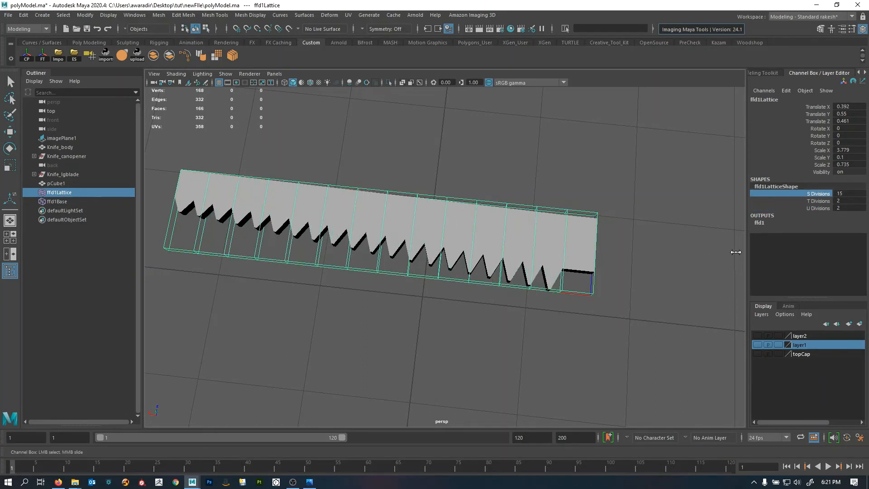
middle_drag(737, 252, 796, 254)
alt+drag(596, 260, 475, 290)
alt+middle_drag(475, 289, 624, 238)
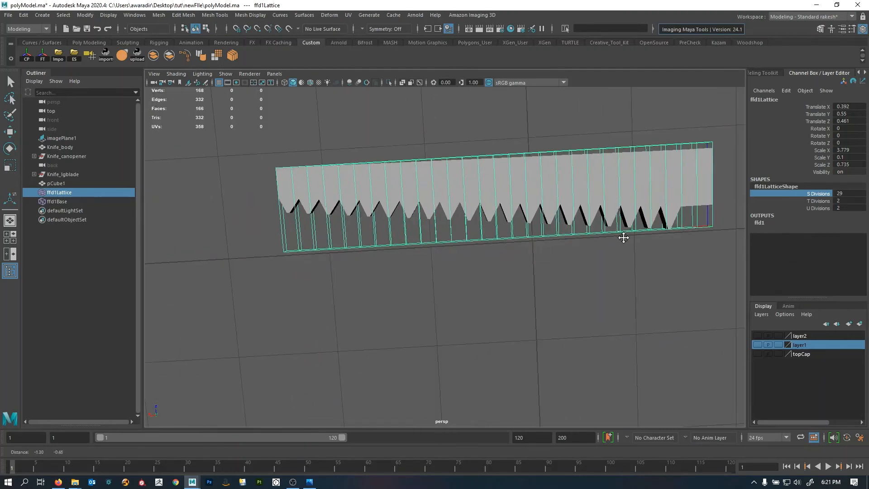
- Select the lattice points along the toothed edge, excluding the toothless end, and scale them together along the thickness
right_drag(466, 269, 466, 236)
key(r)
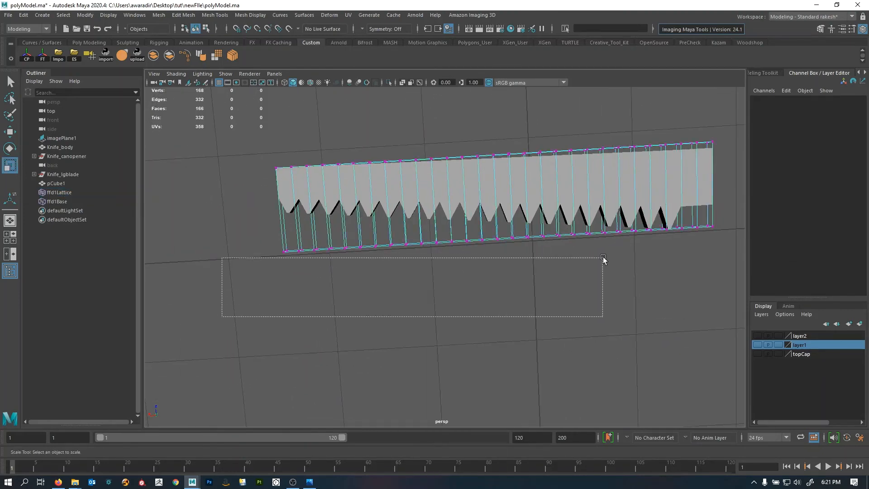
drag(672, 226, 674, 226)
alt+middle_drag(668, 261, 471, 293)
alt+right_drag(472, 292, 499, 292)
alt+drag(500, 292, 445, 293)
alt+right_drag(446, 293, 537, 295)
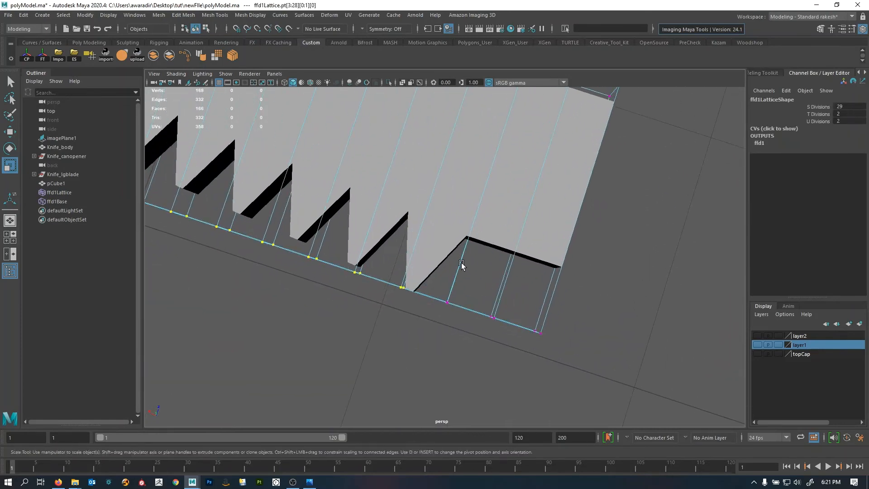
alt+drag(419, 308, 411, 285)
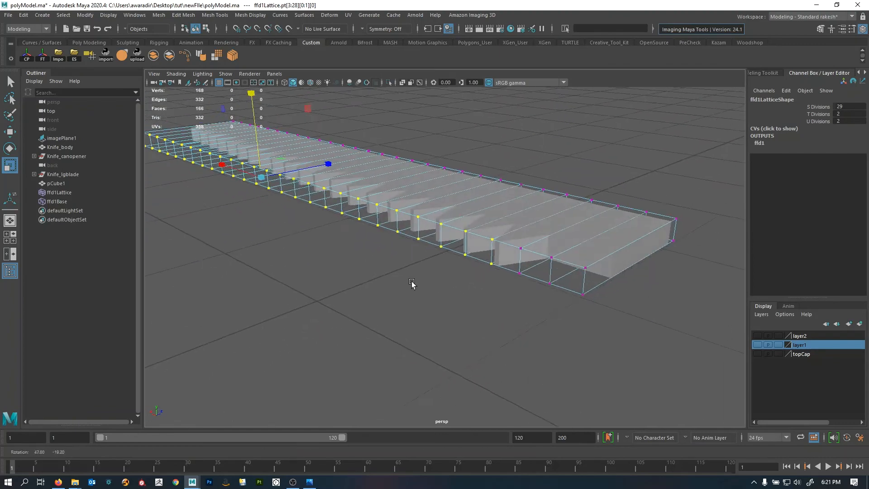
alt+right_drag(411, 285, 374, 294)
drag(275, 111, 294, 179)
- Rescale the toothed-edge lattice points along the vertical axis by a factor of about 0.435
alt+drag(529, 272, 564, 301)
alt+right_drag(564, 301, 526, 263)
alt+middle_drag(426, 239, 611, 272)
alt+right_drag(610, 271, 362, 258)
alt+drag(362, 258, 503, 247)
alt+middle_drag(503, 247, 523, 243)
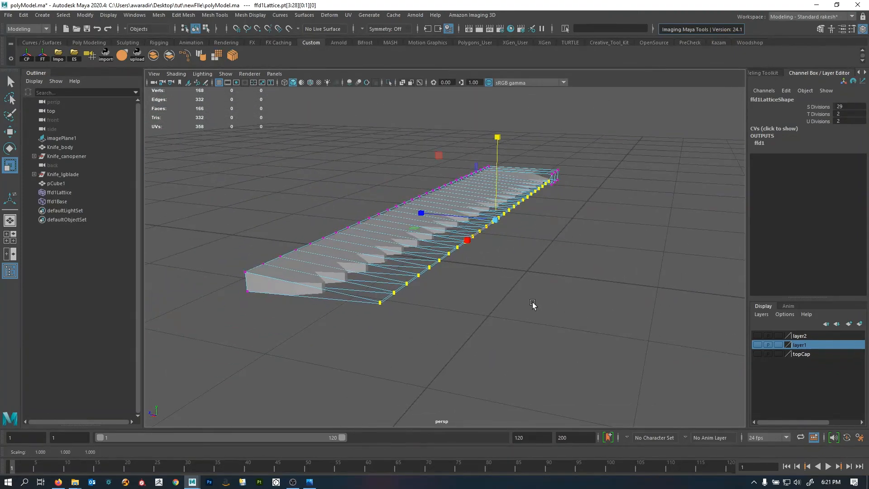
alt+drag(532, 304, 550, 198)
middle_drag(550, 197, 552, 294)
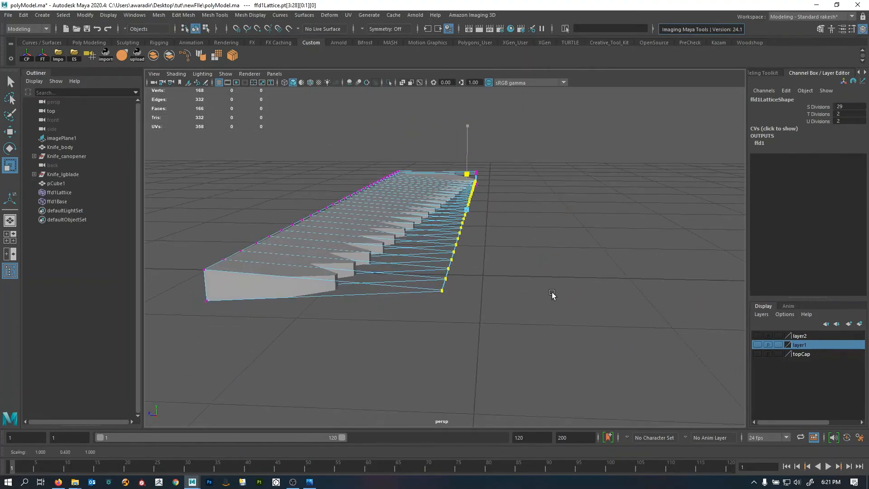
- Leave lattice point editing, select the saw strip and delete its history to remove the lattice
alt+drag(551, 250, 459, 276)
click(475, 267)
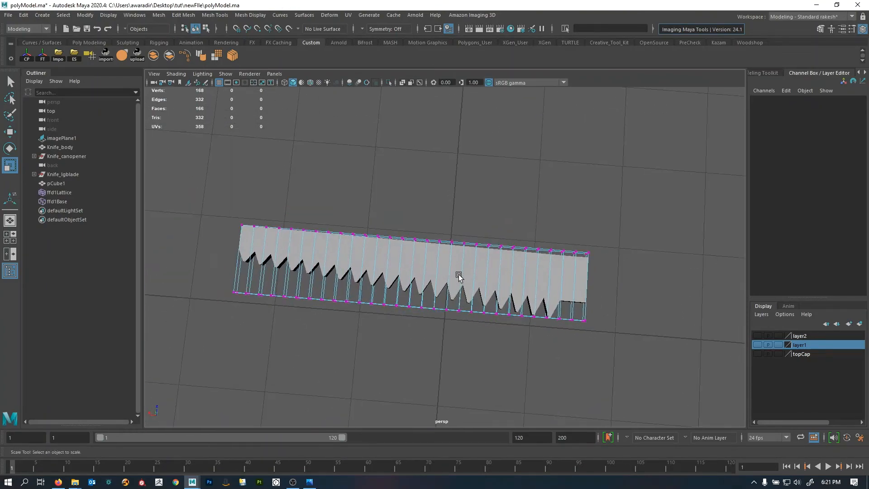
click(484, 240)
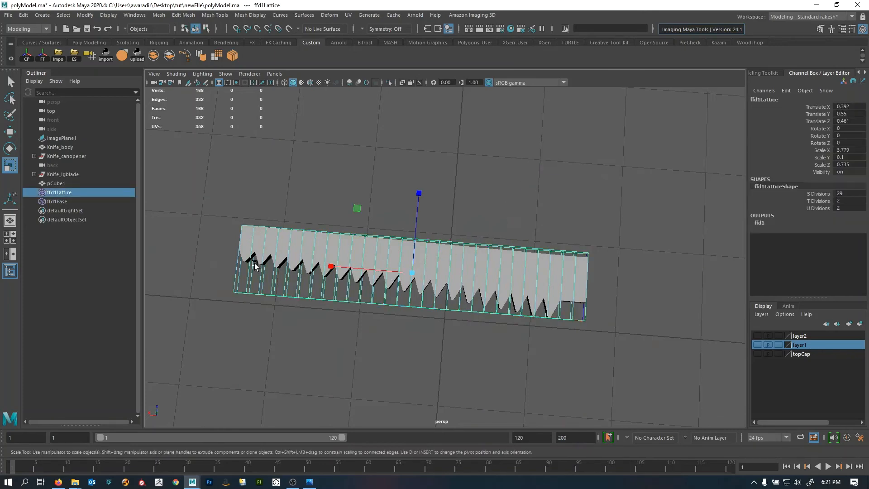
alt+drag(363, 245, 471, 143)
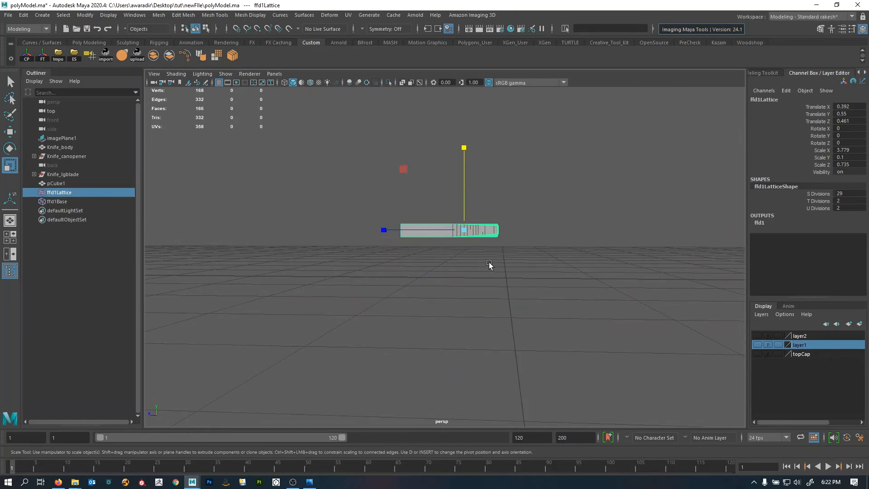
alt+drag(489, 264, 450, 176)
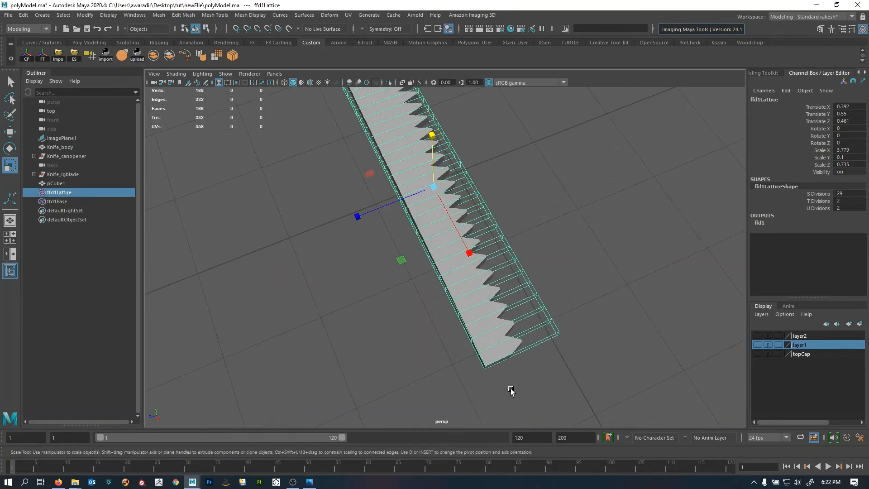
alt+drag(508, 248, 493, 311)
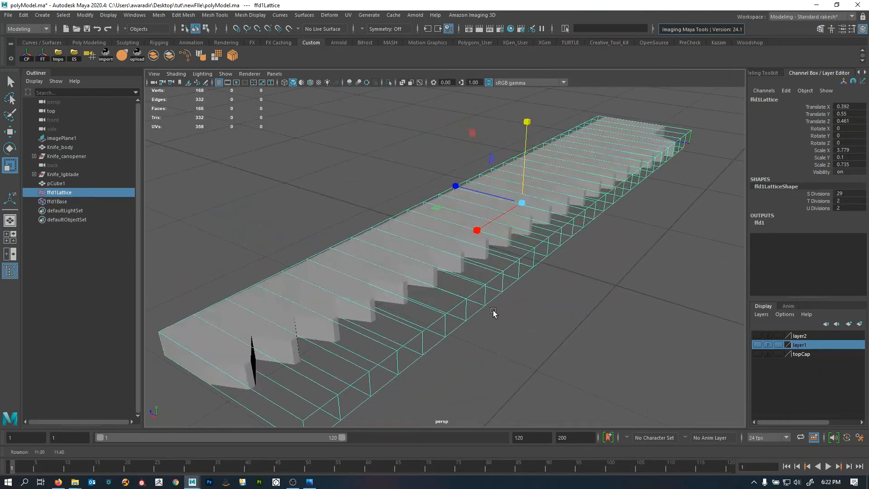
click(385, 284)
key(alt+shift+d)
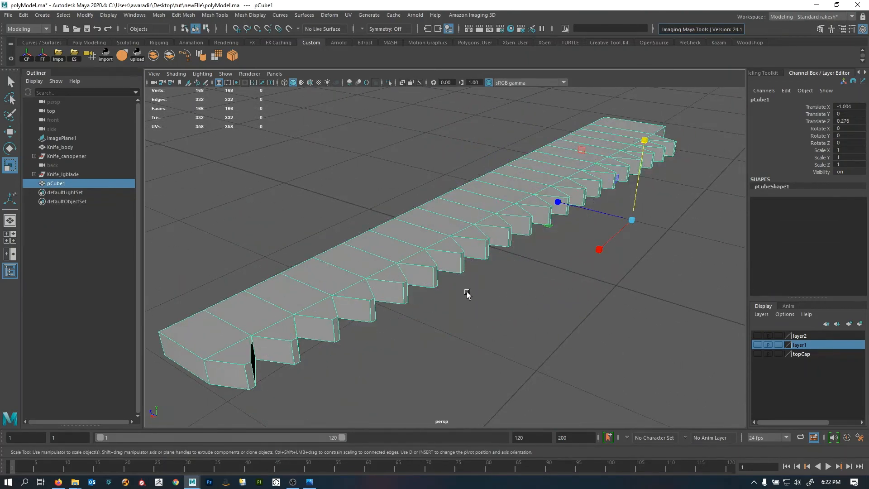
- Insert an edge loop lengthwise through the saw's body, just behind the base of the teeth
alt+drag(467, 294, 498, 294)
shift+right_drag(528, 203, 475, 185)
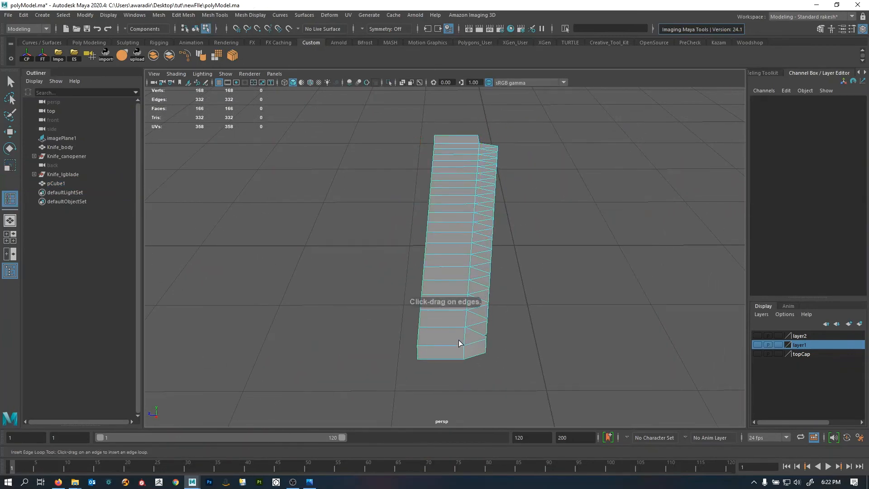
drag(458, 344, 457, 348)
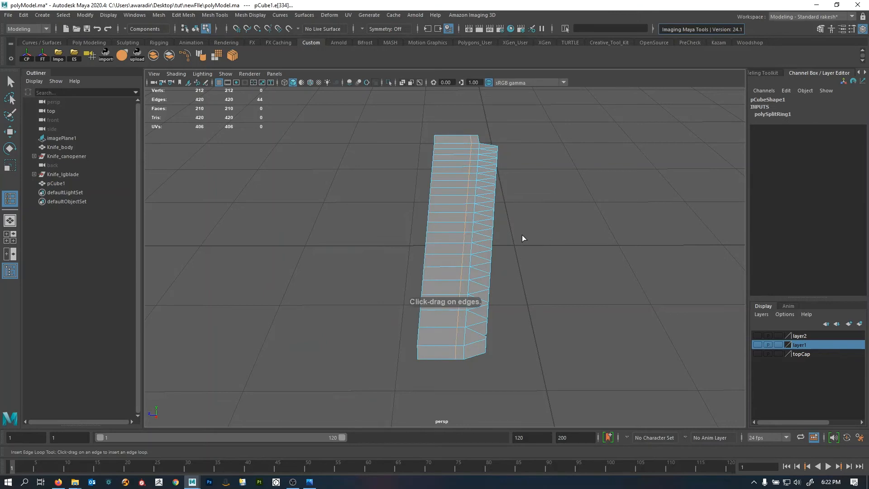
- Select only the small faces at the tips of the teeth, leaving out the faces on the saw's body
right_drag(490, 196, 494, 192)
alt+drag(503, 204, 508, 185)
click(492, 306)
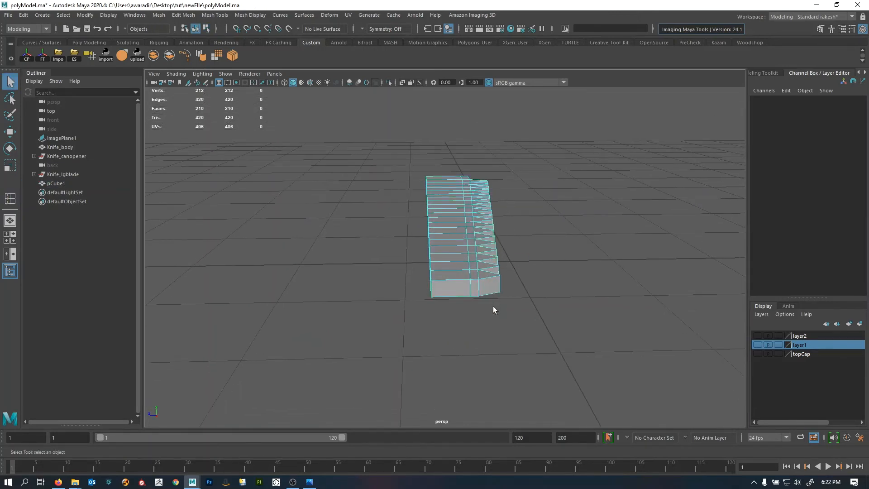
drag(563, 139, 556, 148)
alt+drag(488, 267, 473, 248)
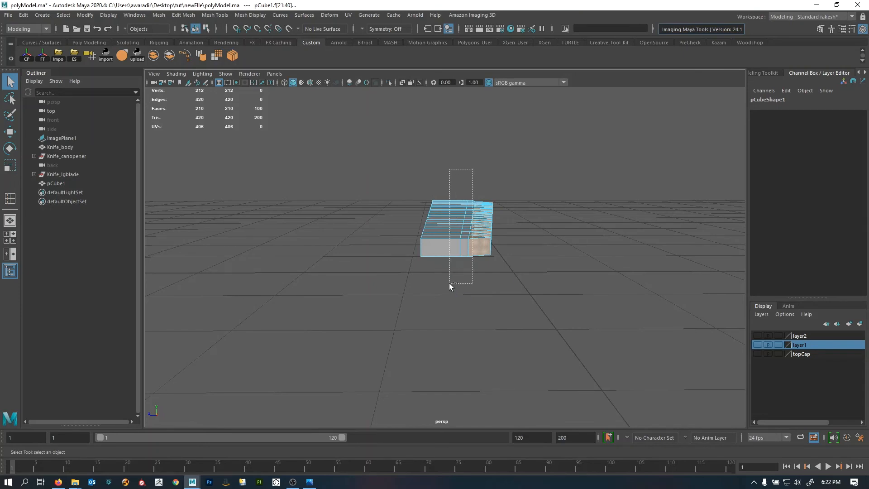
drag(455, 287, 469, 285)
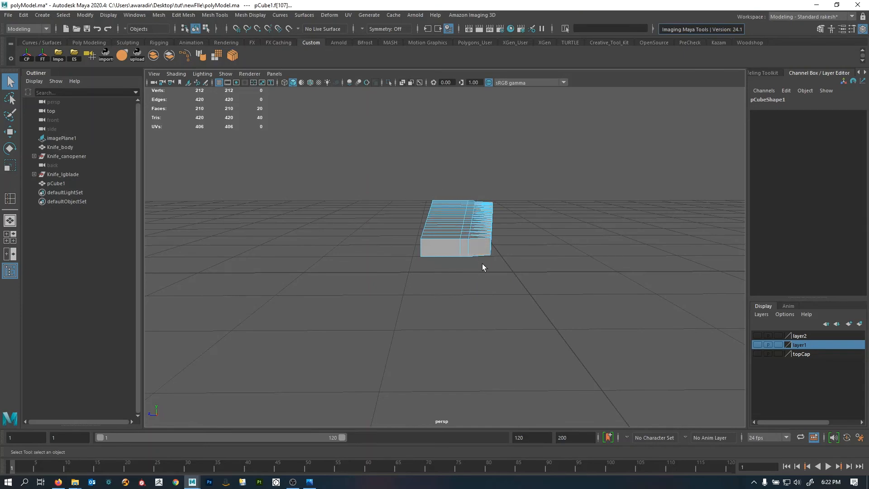
- Try scaling the tooth tip faces thinner along the vertical axis, and undo it
alt+right_drag(481, 264, 370, 271)
alt+drag(370, 272, 545, 287)
key(r)
drag(513, 152, 520, 267)
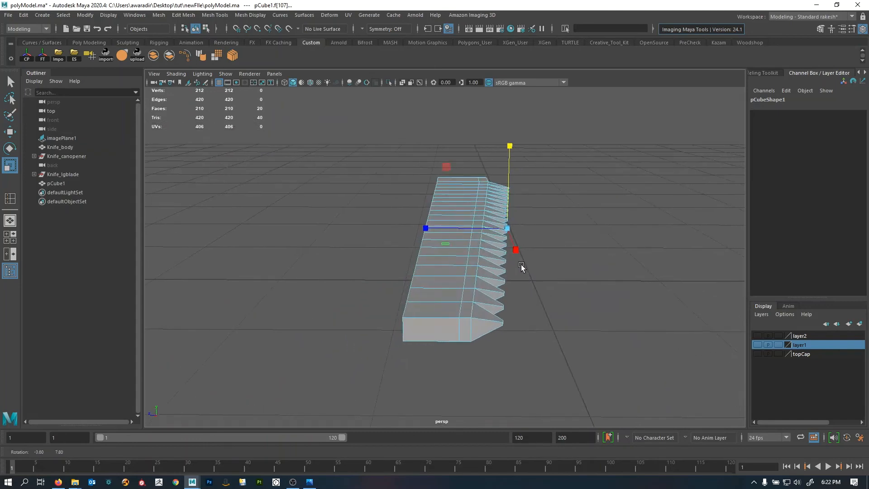
key(ctrl+z)
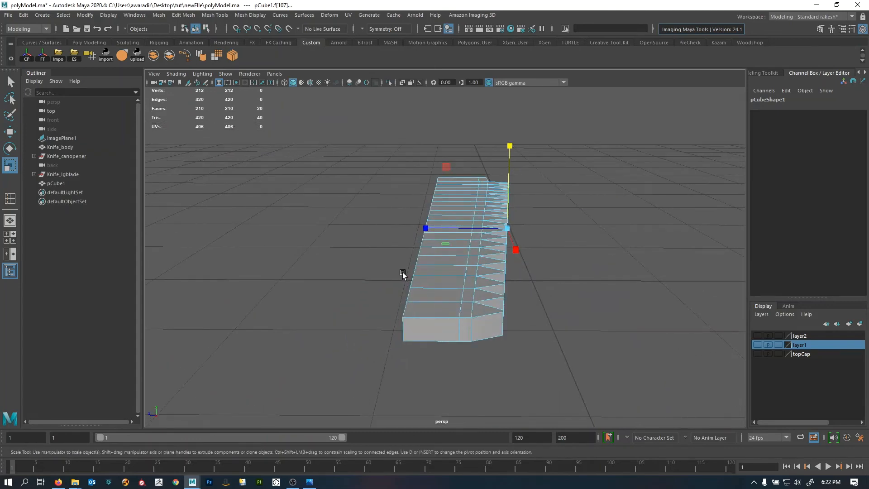
- Turn on soft selection with a falloff reaching into the body, scale the tooth tips thinner vertically and return to object mode
key(b)
drag(403, 272, 453, 272)
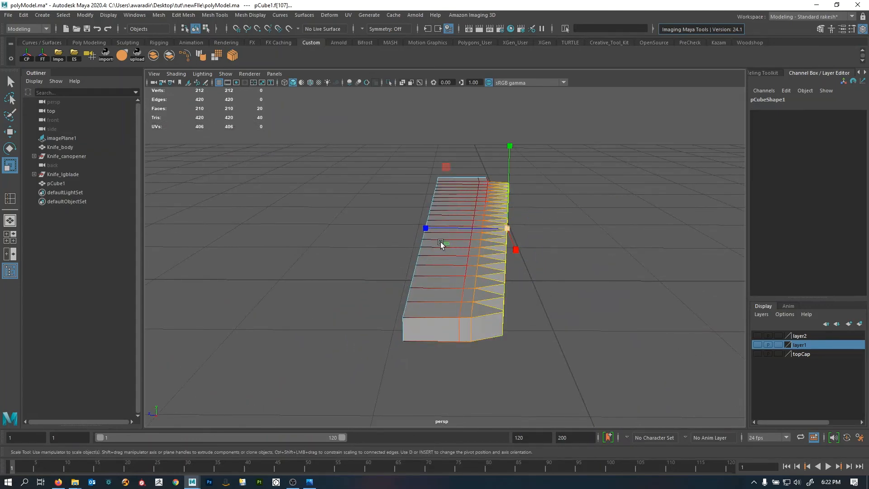
alt+drag(441, 241, 545, 285)
key(b)
drag(419, 278, 479, 277)
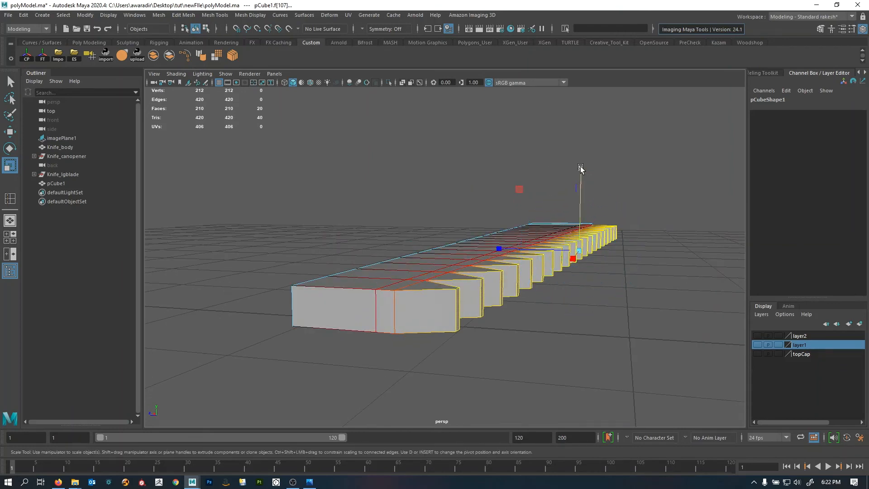
drag(580, 168, 418, 282)
right_drag(419, 281, 547, 160)
click(452, 190)
- Insert support edge loops close to the saw's toothless end and lengthwise along the base of the teeth
alt+right_drag(452, 194, 416, 228)
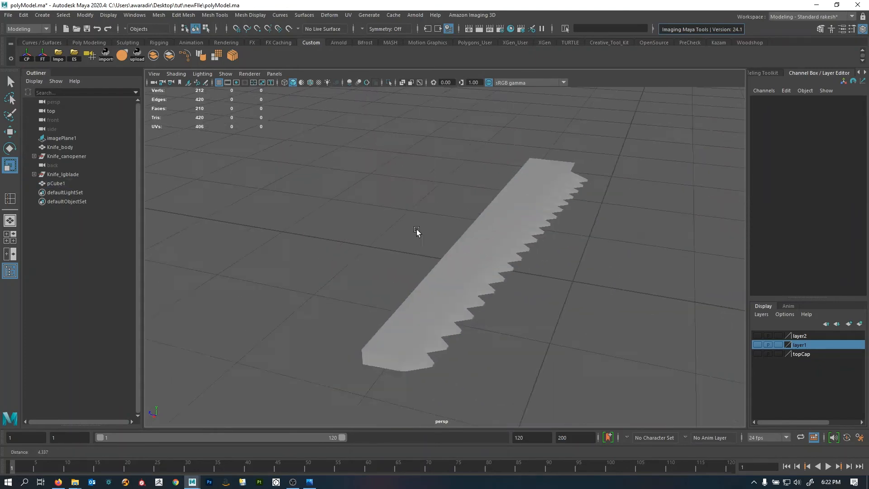
alt+drag(416, 229, 531, 291)
click(475, 248)
alt+right_drag(475, 248, 580, 280)
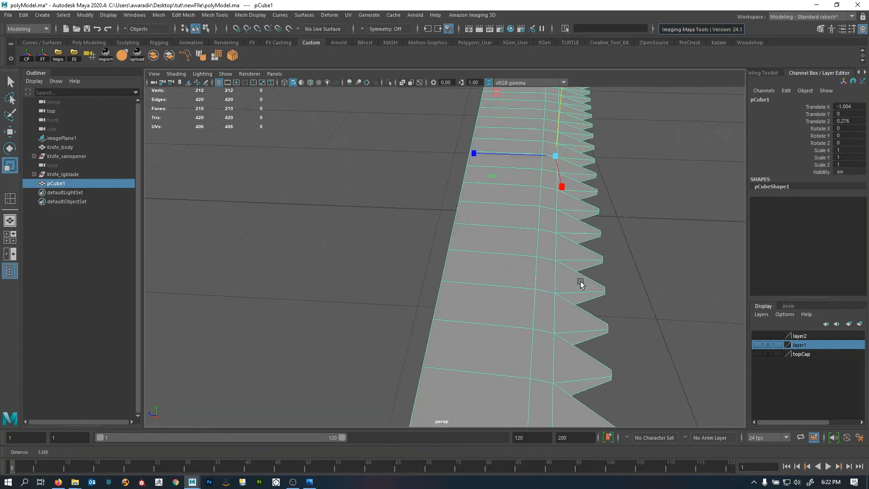
alt+drag(580, 281, 353, 271)
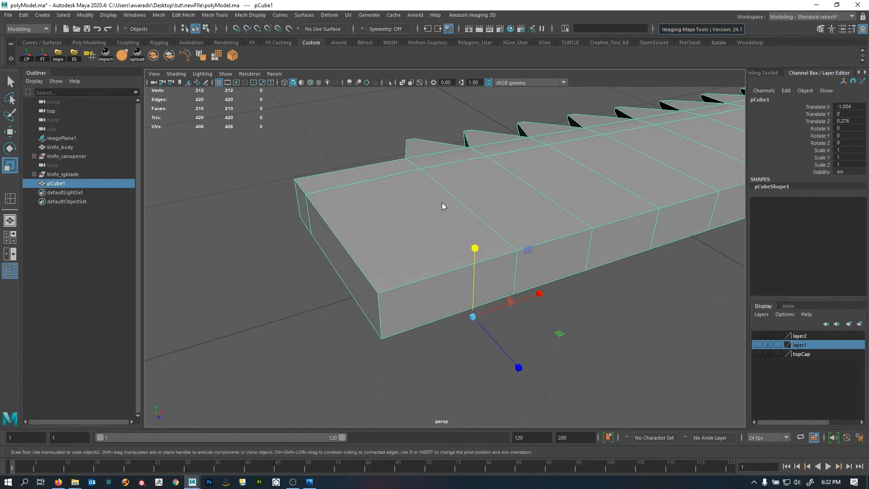
shift+right_drag(442, 202, 372, 239)
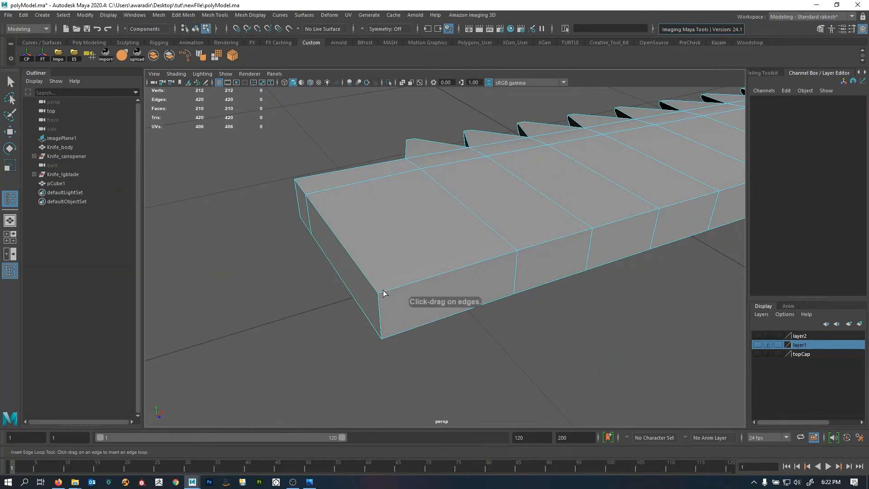
drag(383, 293, 489, 300)
alt+middle_drag(488, 299, 217, 296)
alt+middle_drag(411, 247, 416, 297)
scroll(415, 297, up, 3)
alt+middle_drag(409, 218, 424, 269)
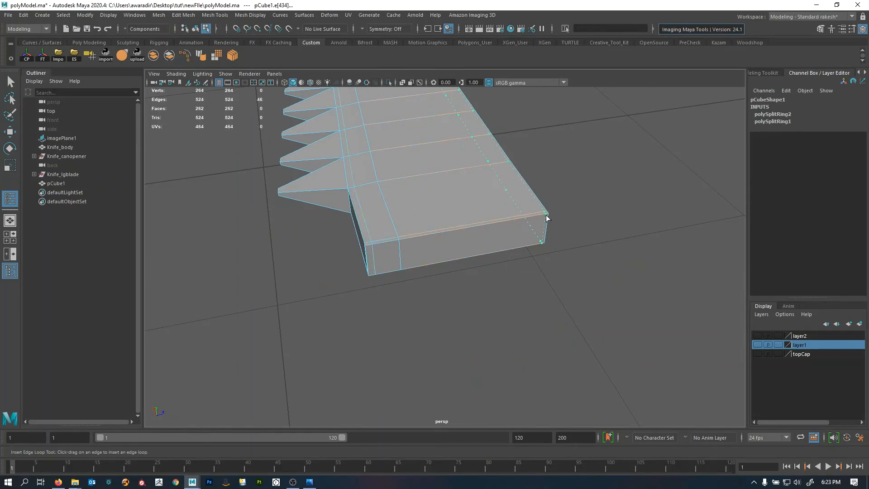
- Insert support edge loops close to the saw's back edge and at its opposite end, and return to object mode
alt+drag(546, 222, 506, 276)
scroll(549, 291, up, 4)
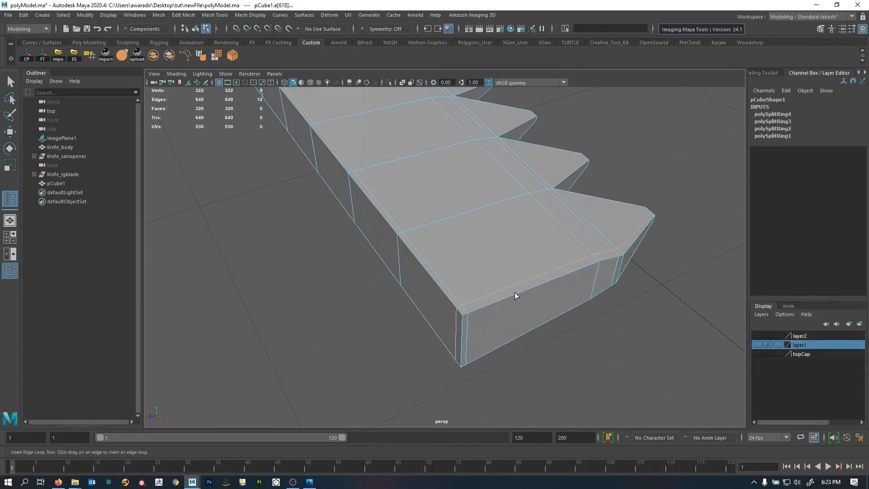
alt+drag(515, 295, 548, 324)
right_drag(447, 261, 502, 191)
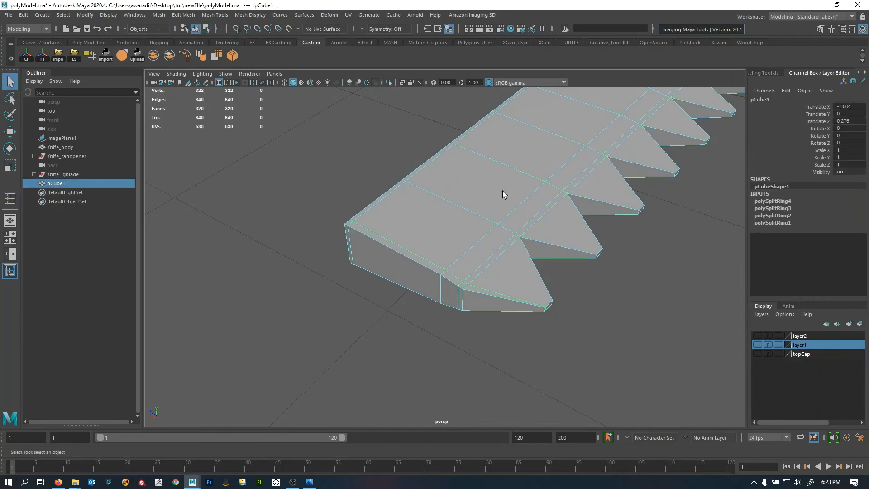
- Insert an edge loop around the middle of the saw's thickness and return to object mode
right_drag(416, 266, 420, 226)
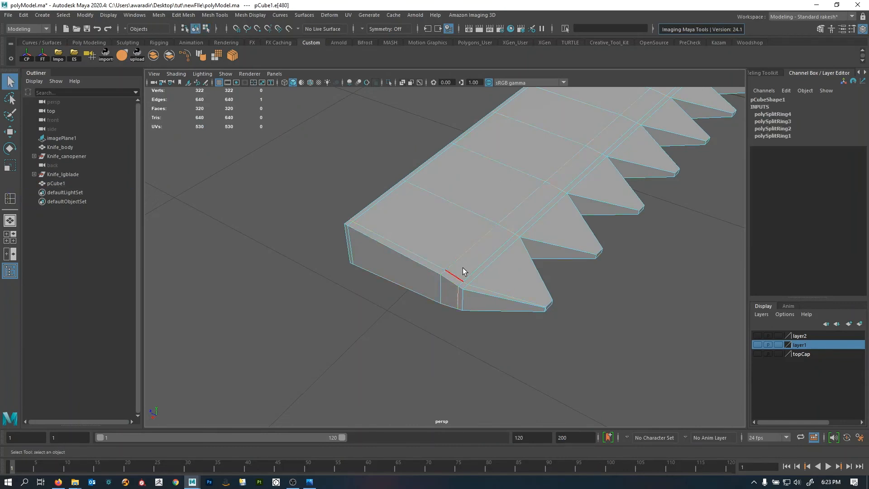
shift+right_drag(695, 366, 697, 366)
right_drag(496, 232, 514, 195)
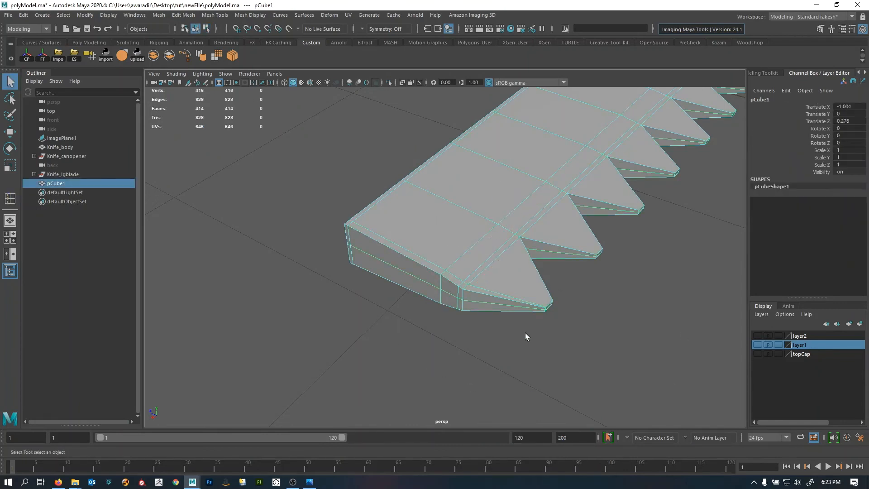
- Turn on the saw's smooth preview and compare its shape with the reference picture tools.jpg
key(3)
click(604, 304)
alt+right_drag(604, 304, 403, 248)
alt+drag(403, 248, 534, 272)
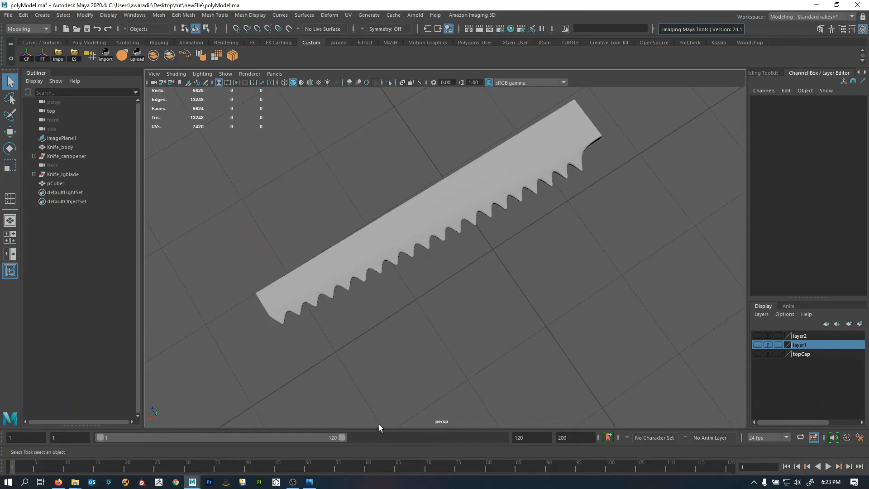
click(309, 482)
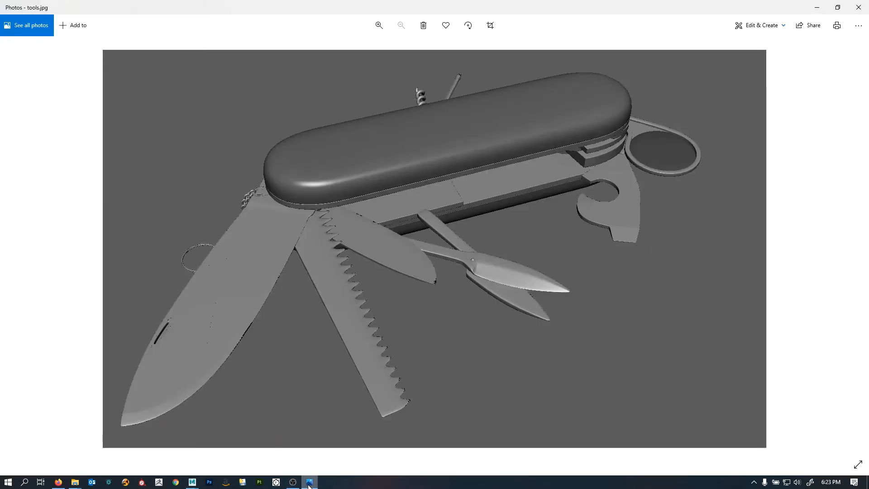
click(309, 483)
alt+drag(558, 287, 487, 291)
- Examine how the smoothed teeth follow the reference outline in the top view, and inspect their shape in perspective
key(space)
key(space)
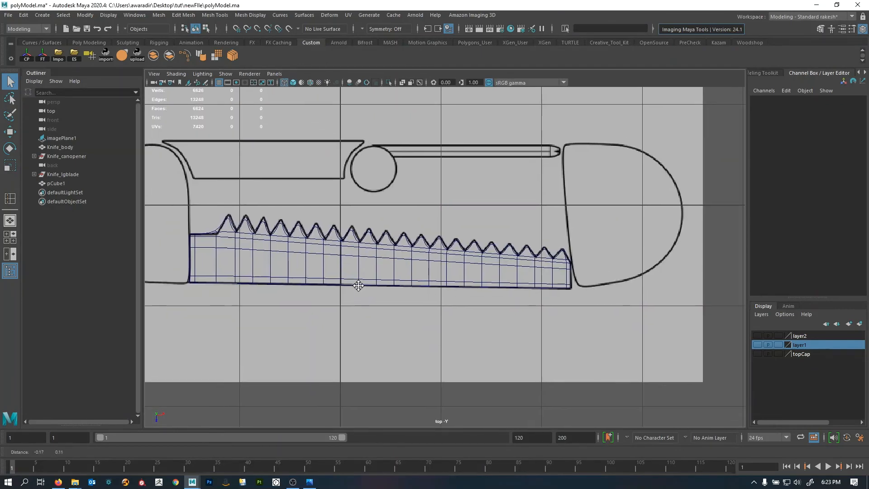
scroll(374, 248, up, 4)
click(413, 247)
scroll(414, 247, up, 2)
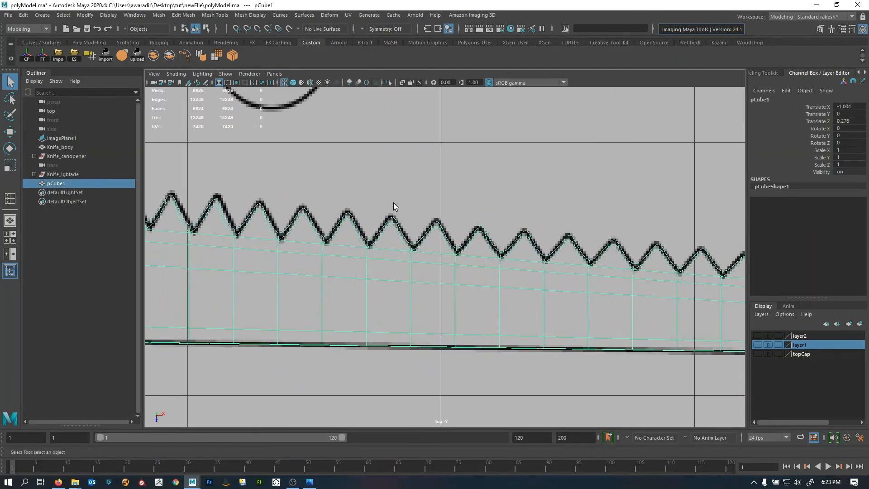
alt+middle_drag(352, 254, 678, 301)
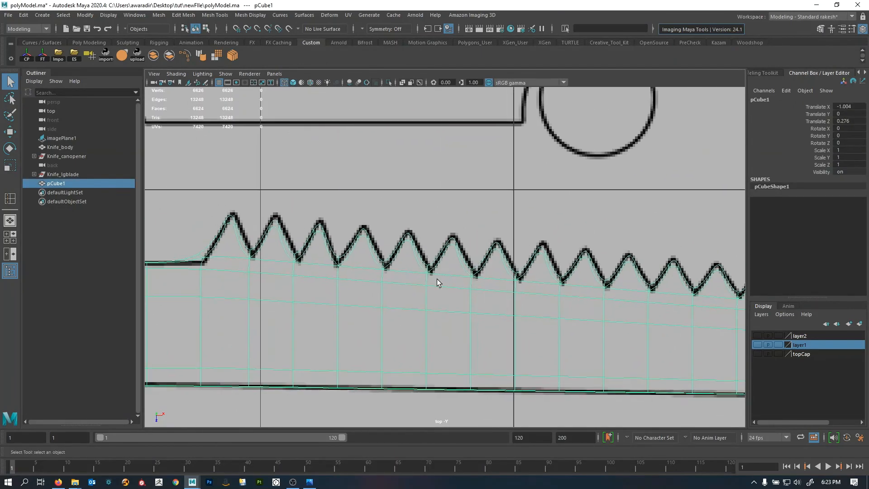
scroll(445, 281, up, 1)
alt+middle_drag(454, 283, 555, 304)
mouse_move(304, 270)
alt+middle_down()
mouse_move(371, 271)
mouse_move(367, 263)
alt+middle_up()
scroll(382, 290, up, 1)
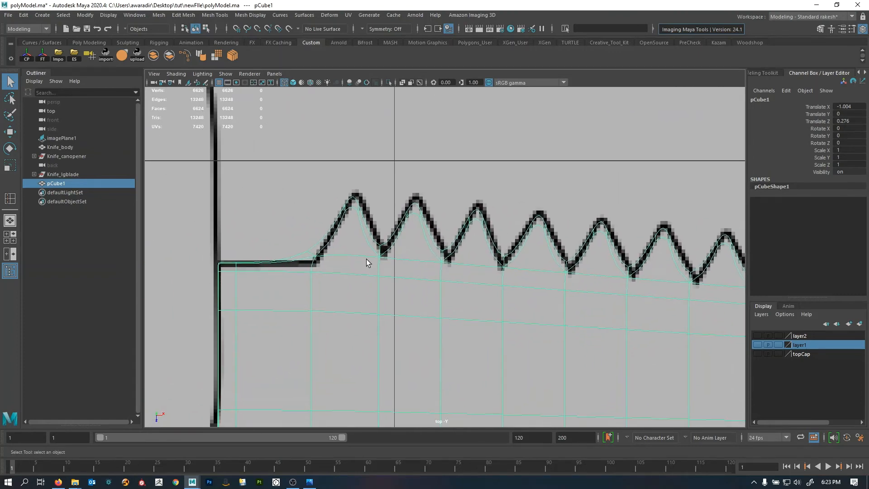
key(space)
key(space)
alt+drag(535, 236, 400, 279)
alt+right_drag(433, 233, 517, 244)
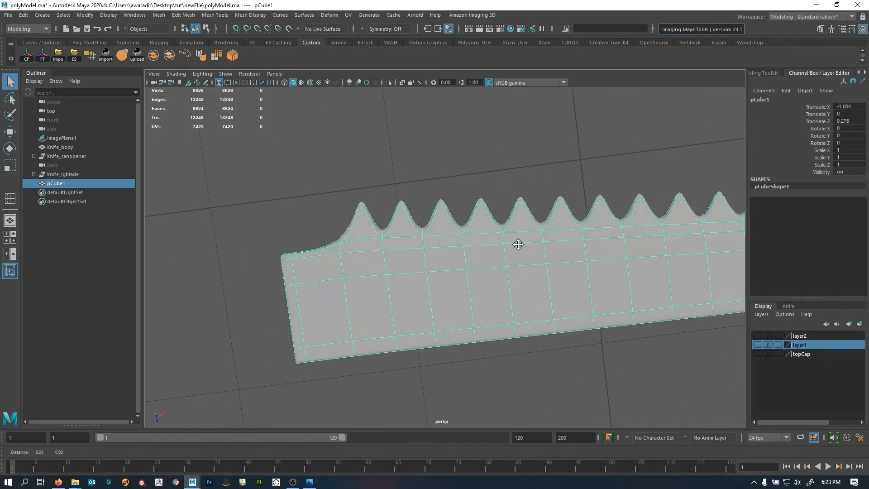
alt+drag(518, 244, 462, 286)
- Turn off smooth preview and insert crosswise edge loops through the centres of the first seven teeth from the toothless end
key(1)
right_drag(461, 282, 458, 246)
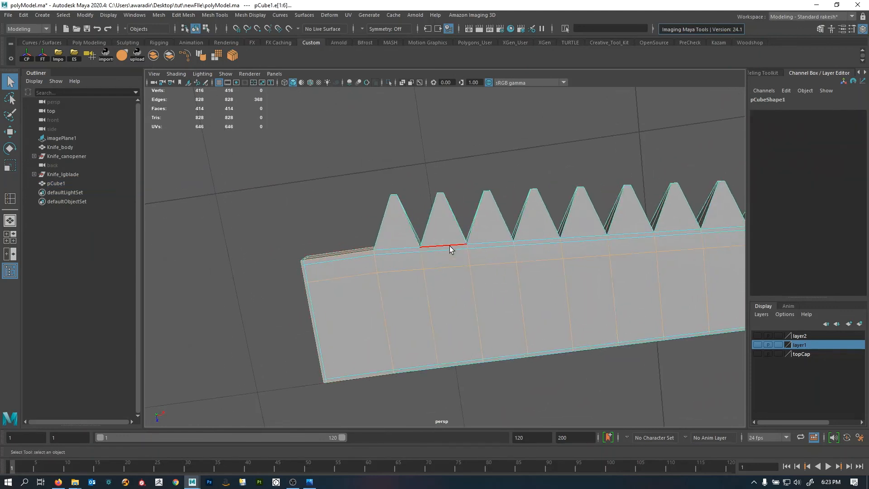
click(392, 253)
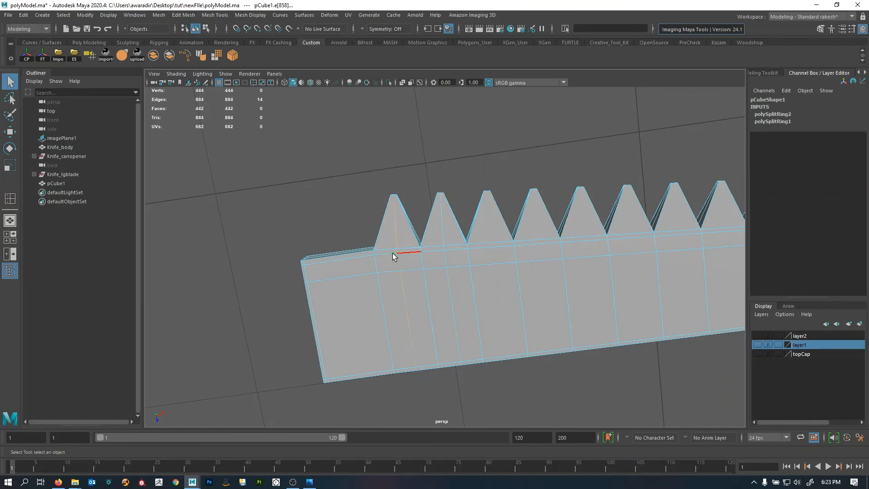
click(484, 246)
click(537, 240)
click(576, 235)
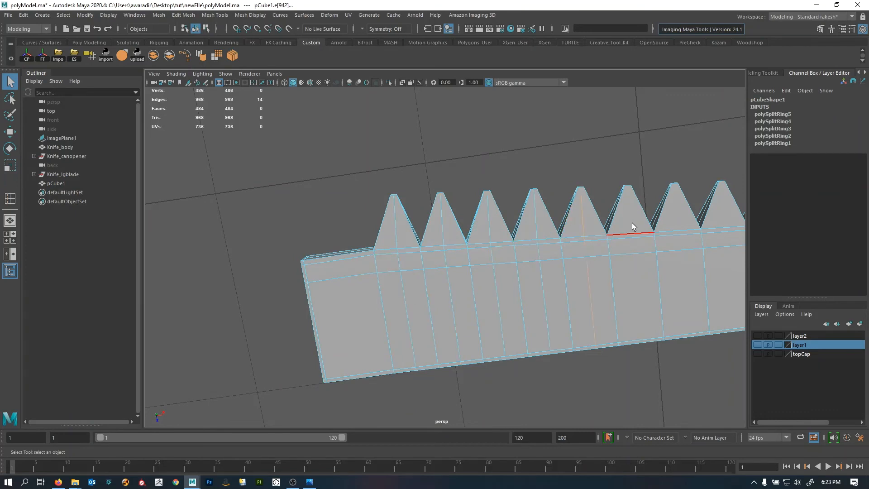
click(634, 229)
click(675, 224)
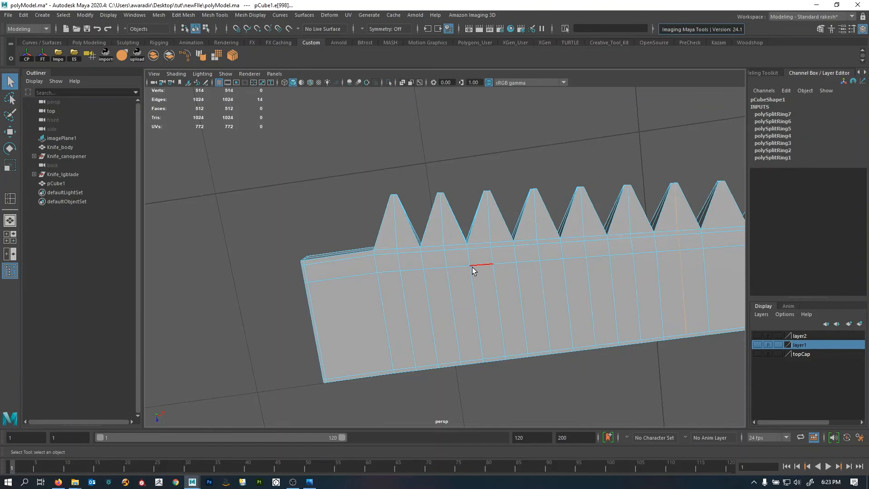
- Insert crosswise edge loops through the centres of the next seven teeth in the middle of the saw
alt+middle_drag(471, 267, 382, 289)
alt+drag(382, 290, 384, 312)
alt+middle_drag(523, 340, 429, 266)
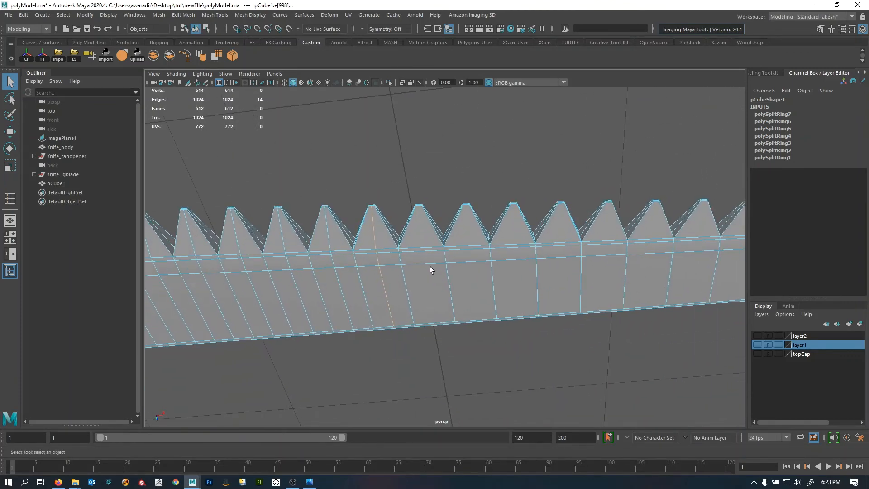
click(426, 249)
click(471, 247)
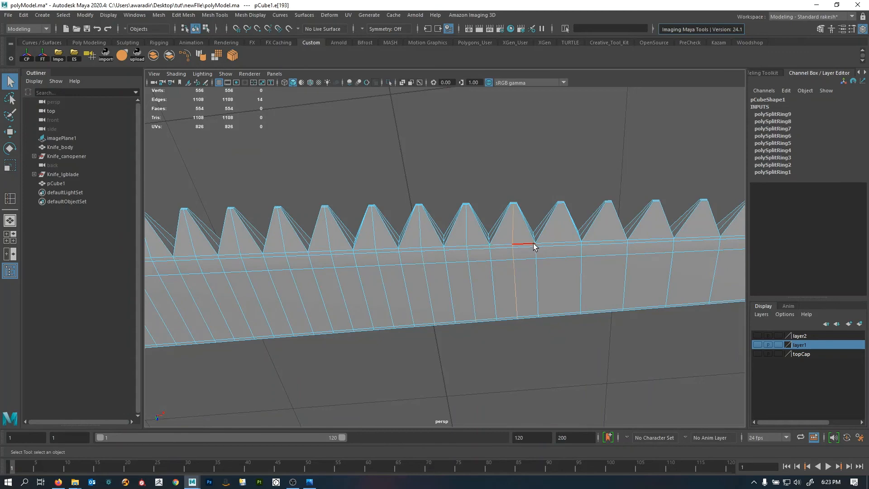
click(520, 245)
click(583, 246)
click(627, 241)
click(672, 239)
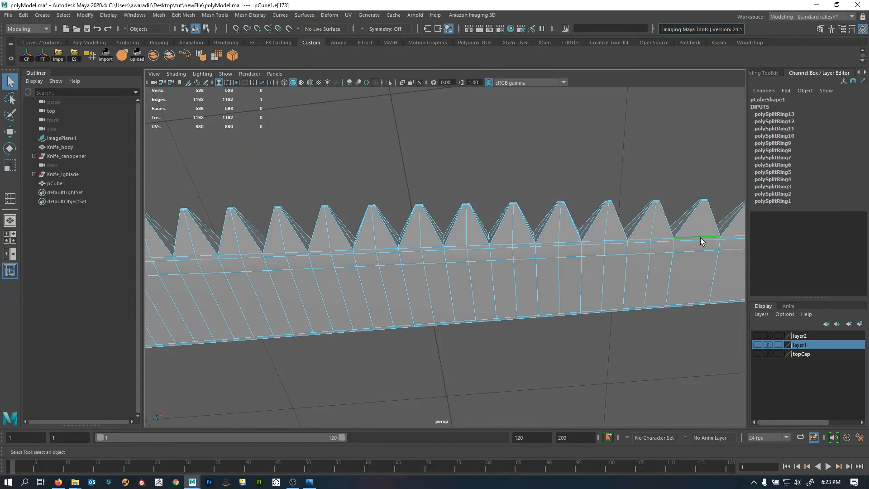
click(699, 237)
- Insert crosswise edge loops through the centres of the last six teeth, up to the saw's far end
alt+middle_drag(588, 254, 406, 271)
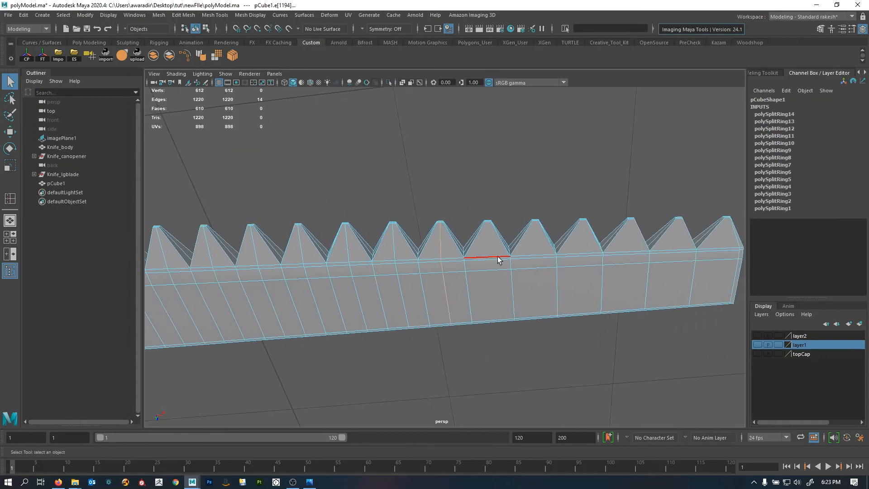
click(496, 258)
click(549, 255)
click(580, 256)
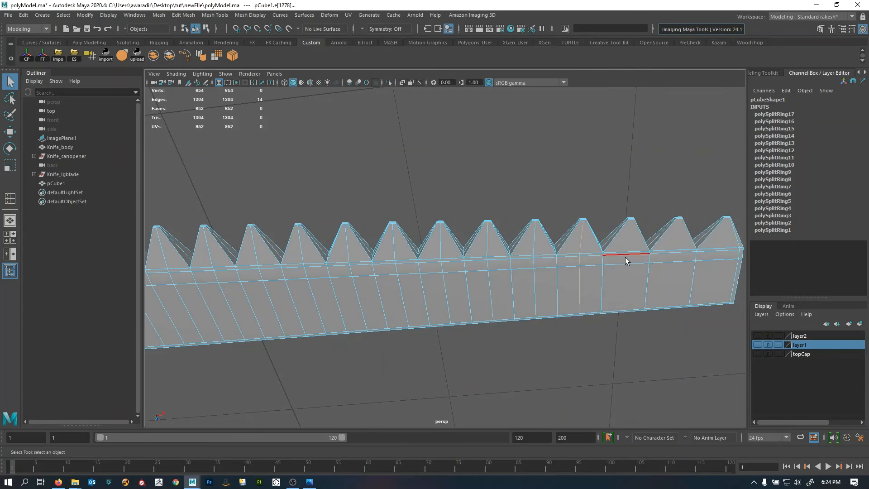
click(625, 255)
click(685, 253)
click(726, 252)
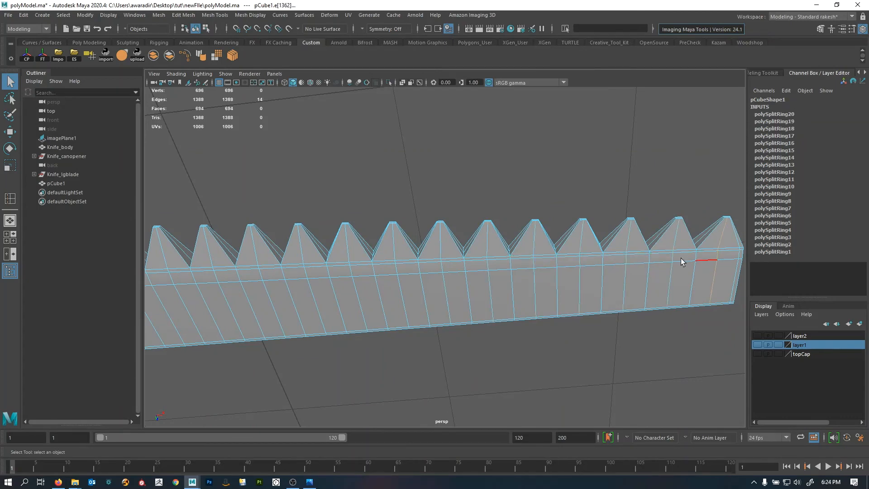
- Select the full crosswise edge loops through all the saw teeth's centres and convert the selection to vertices
alt+right_drag(523, 254, 427, 246)
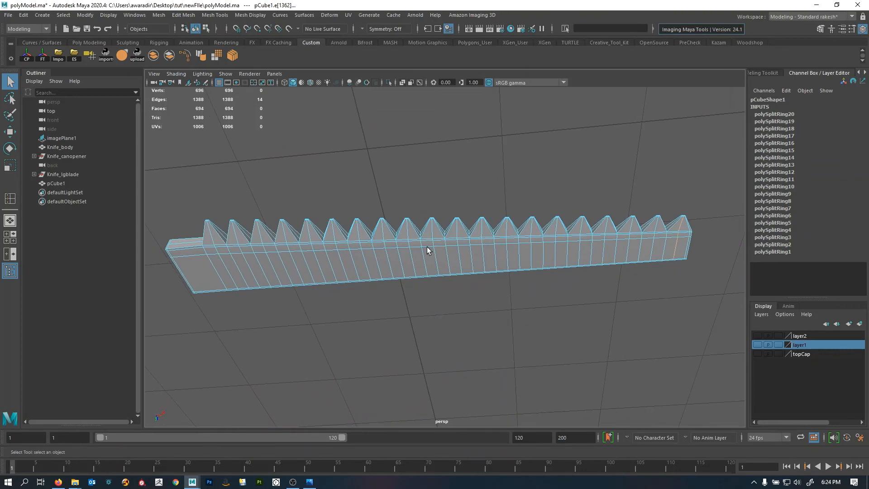
click(677, 251)
alt+right_drag(340, 205, 395, 160)
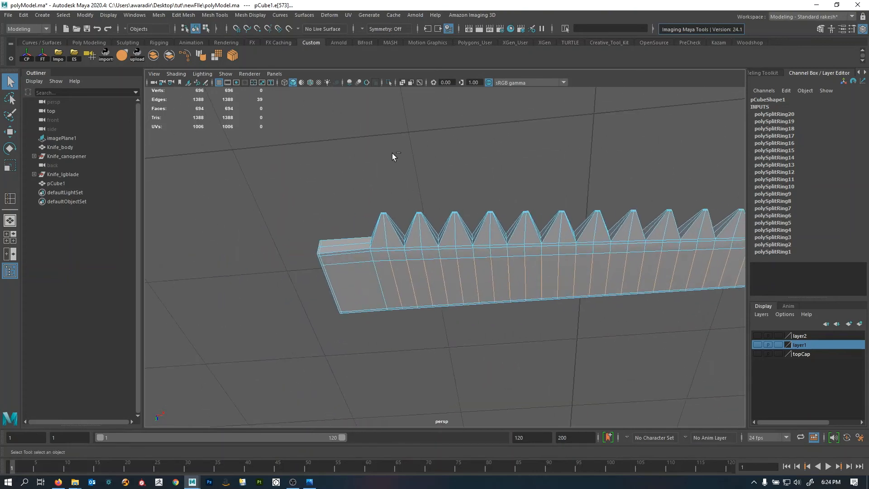
ctrl+right_click(392, 154)
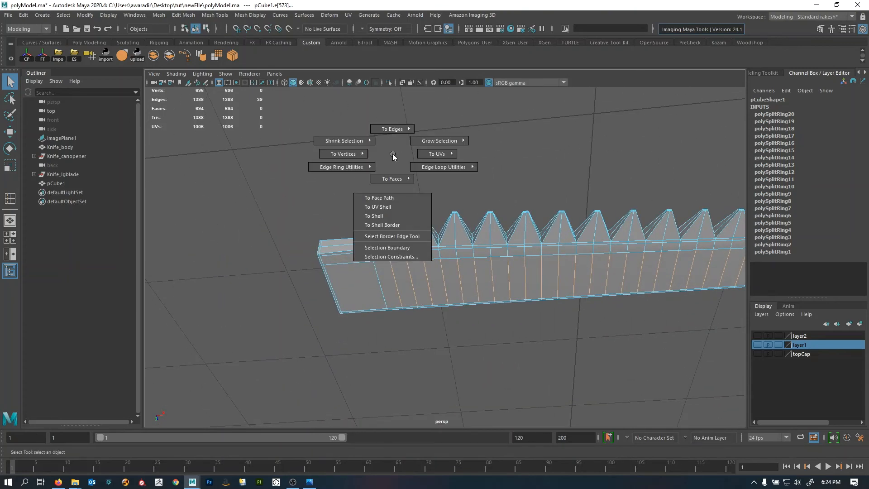
ctrl+right_drag(392, 154, 460, 180)
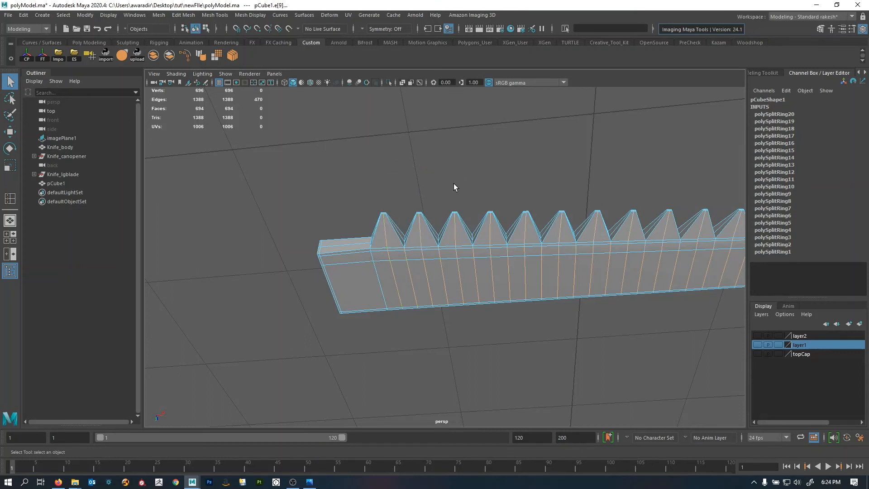
mouse_move(434, 246)
alt+mouse_down()
mouse_move(447, 246)
mouse_move(448, 237)
alt+mouse_up()
alt+drag(456, 177, 486, 185)
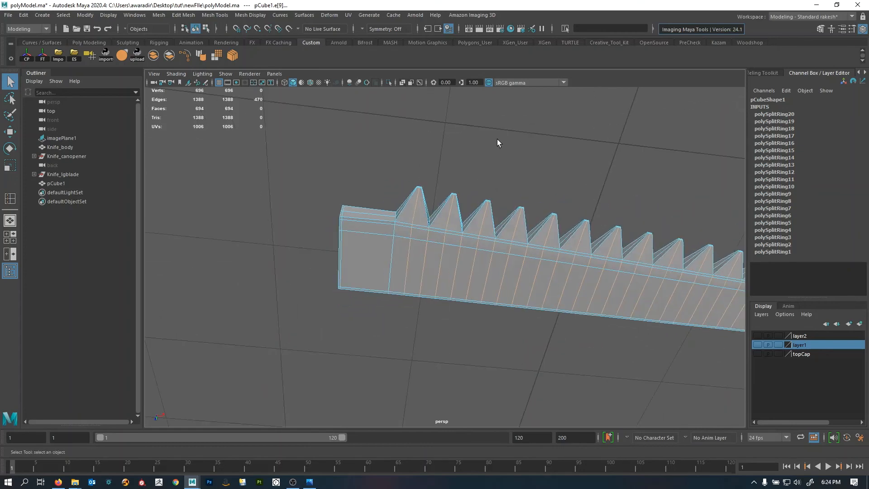
ctrl+right_drag(497, 141, 346, 144)
- Deselect the vertices on the blade body, keeping only the centre vertices at the tooth tips
scroll(414, 280, down, 4)
alt+drag(417, 283, 360, 287)
alt+middle_drag(421, 276, 298, 302)
alt+drag(298, 302, 493, 309)
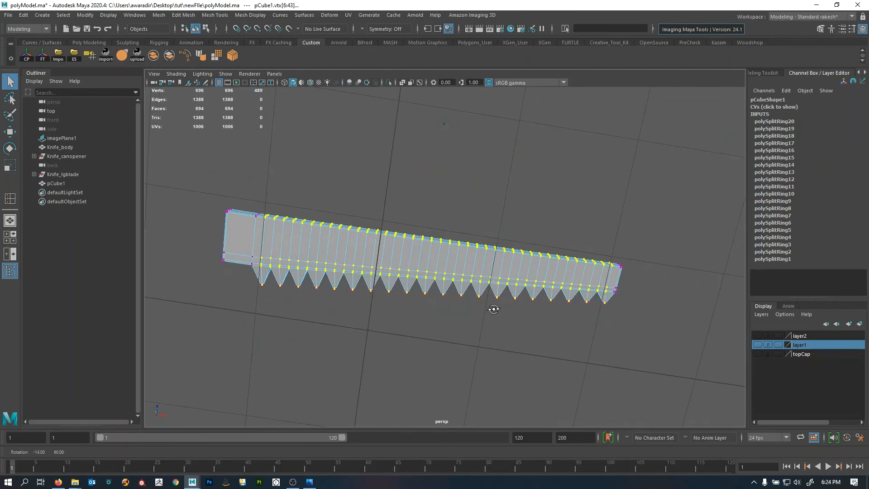
ctrl+drag(198, 162, 624, 294)
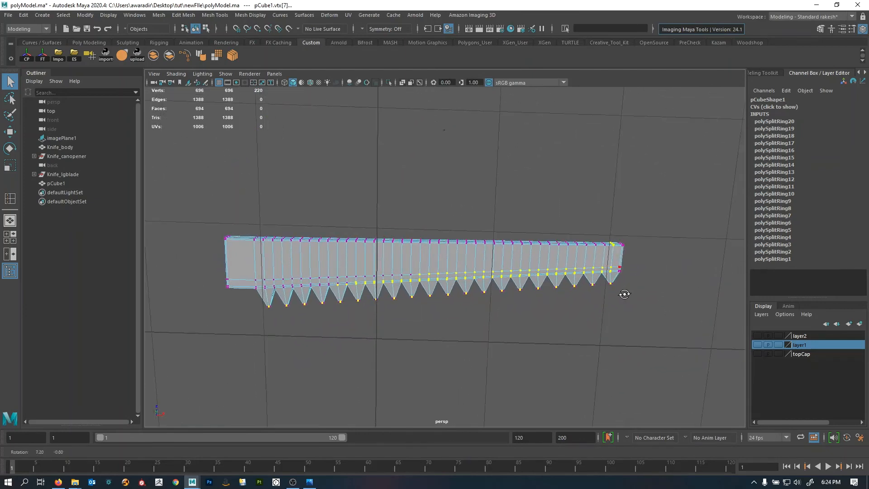
ctrl+drag(663, 195, 288, 273)
alt+drag(316, 217, 318, 213)
ctrl+drag(261, 187, 609, 288)
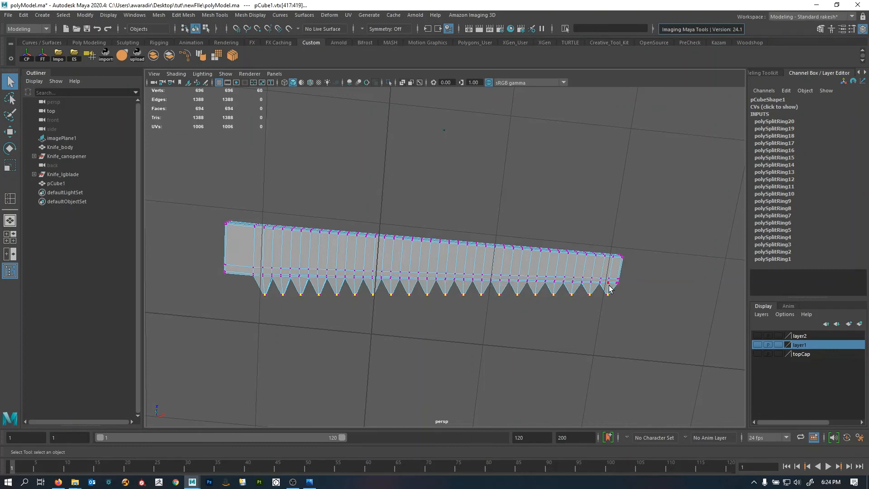
- Move the teeth's centre tip vertices outward in the top view to match the peaks of the reference outline
alt+drag(489, 314, 519, 246)
alt+middle_drag(520, 246, 438, 326)
scroll(438, 326, up, 7)
alt+middle_drag(475, 282, 481, 298)
alt+right_drag(481, 297, 519, 292)
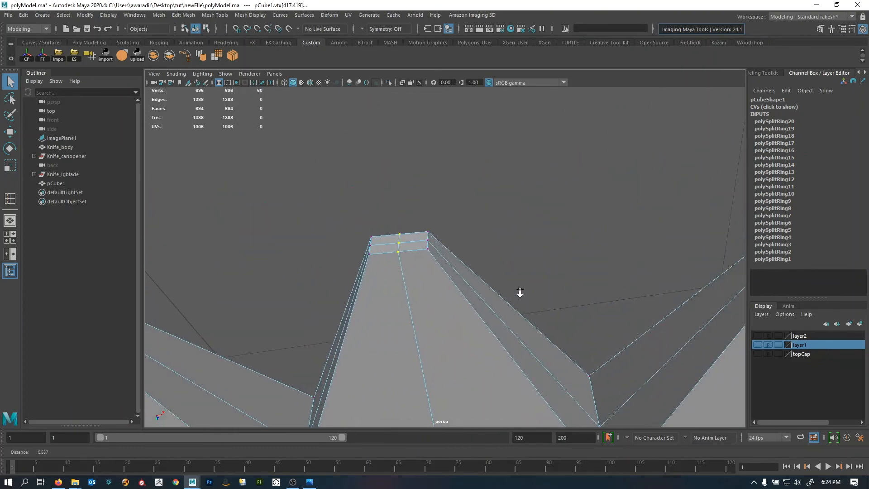
alt+right_drag(406, 259, 398, 293)
alt+drag(398, 293, 400, 275)
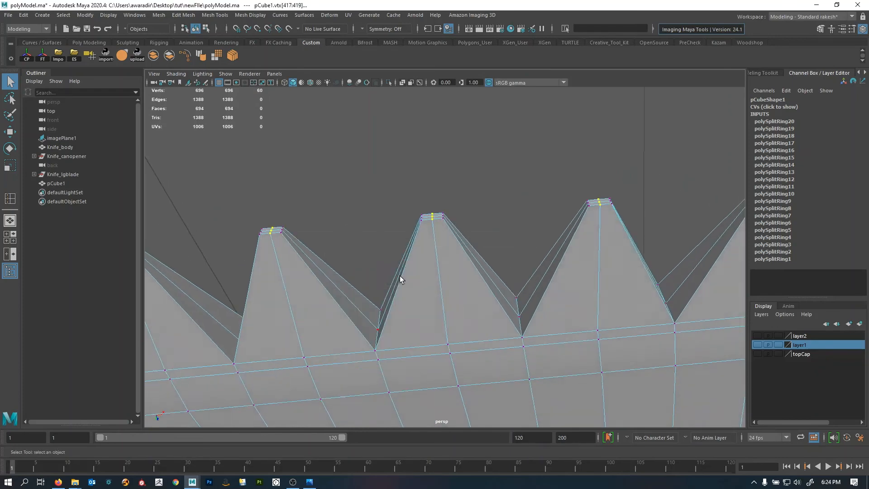
key(space)
key(space)
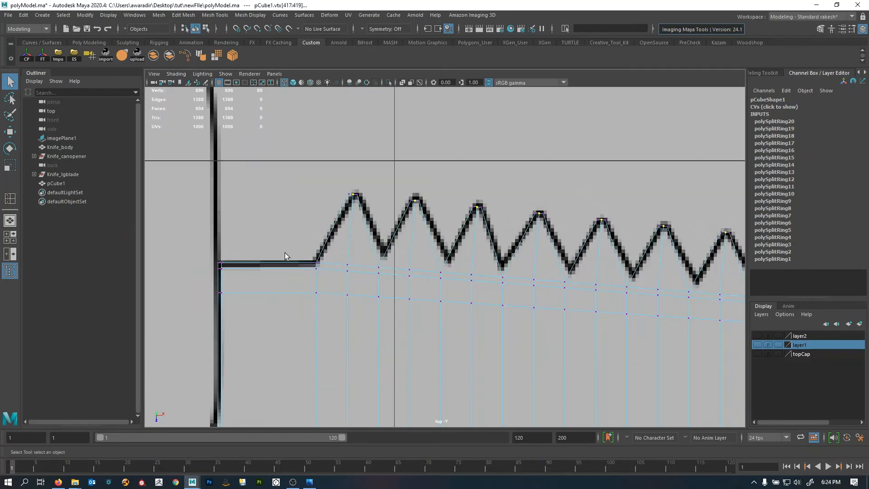
ctrl+alt+drag(324, 199, 450, 245)
alt+middle_drag(534, 236, 501, 264)
key(w)
middle_drag(492, 233, 493, 196)
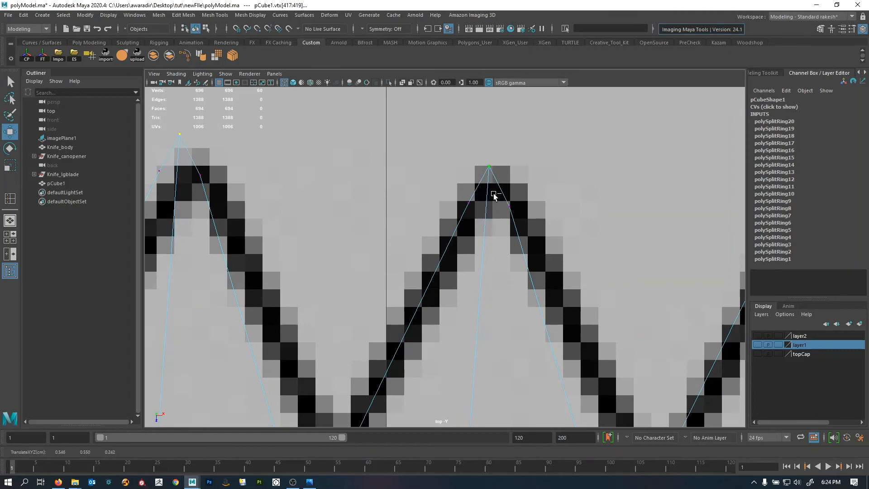
key(space)
drag(498, 192, 497, 172)
- Preview the saw smoothed in perspective and examine the pointed teeth and the toothless end from both sides
alt+right_drag(612, 284, 552, 284)
alt+drag(552, 284, 553, 262)
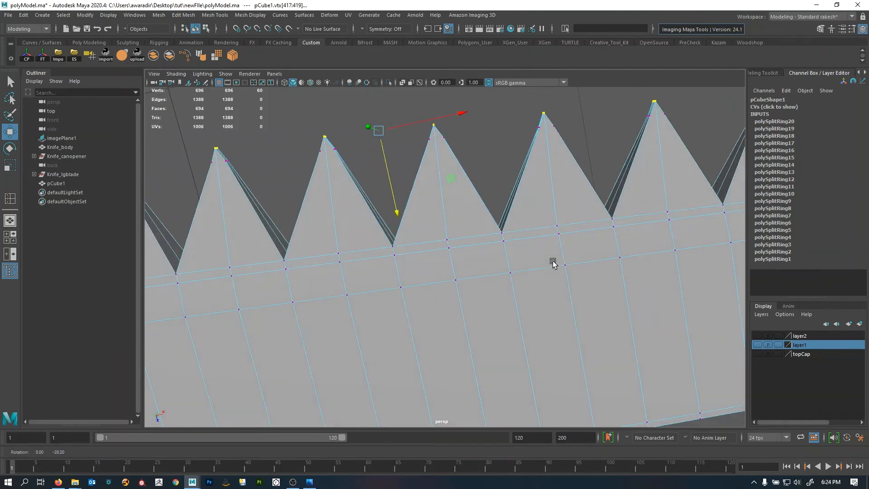
right_drag(521, 280, 578, 181)
key(3)
click(497, 150)
alt+right_drag(614, 229, 228, 222)
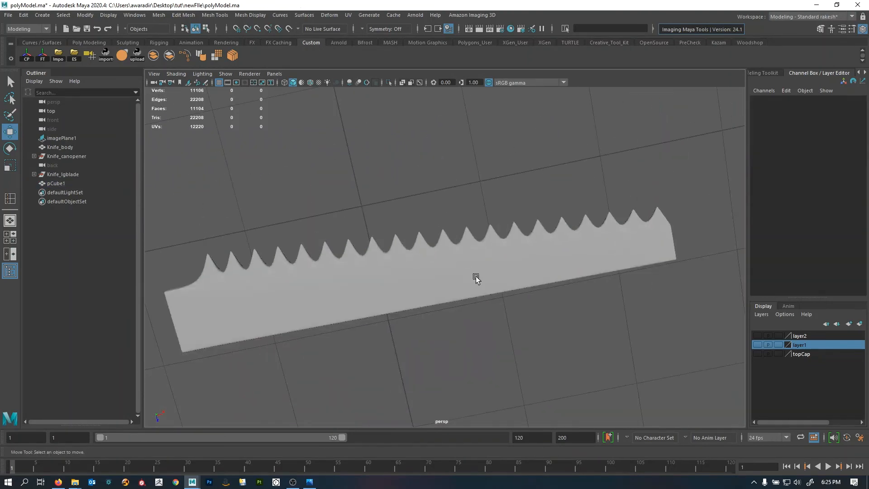
alt+drag(450, 236, 479, 343)
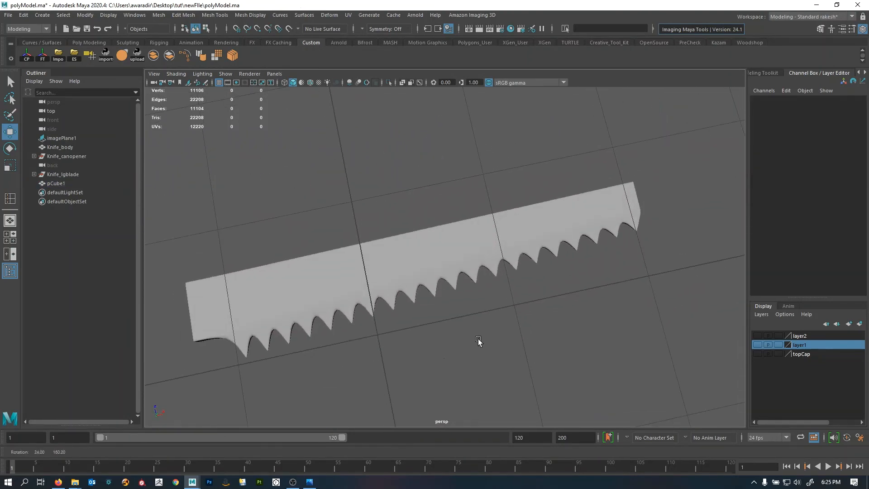
alt+right_drag(479, 343, 407, 358)
mouse_move(407, 358)
alt+mouse_down()
mouse_move(512, 329)
mouse_move(407, 359)
alt+mouse_up()
alt+middle_drag(370, 344, 411, 334)
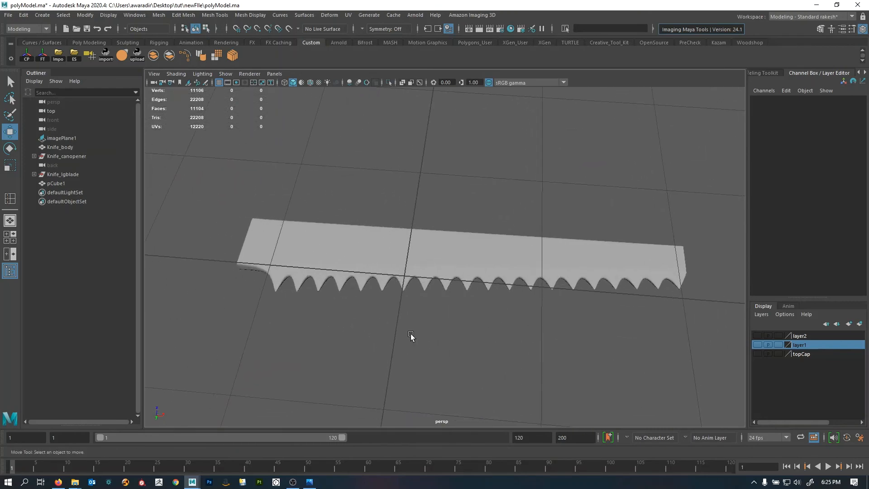
- Turn off the saw's smooth preview and insert two crosswise support edge loops on the toothless end, close to the first tooth
drag(411, 333, 480, 176)
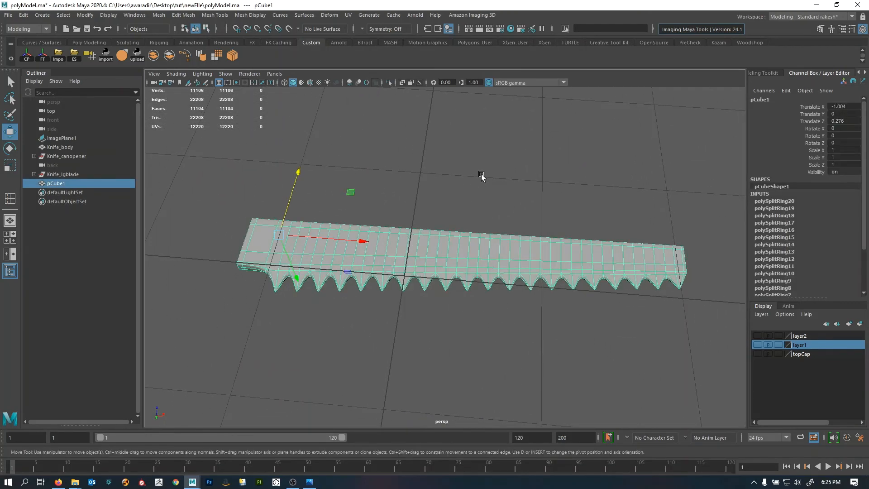
key(1)
alt+middle_drag(299, 233, 450, 235)
alt+right_drag(449, 235, 396, 276)
alt+drag(396, 276, 490, 277)
shift+right_drag(421, 190, 340, 229)
drag(382, 255, 385, 258)
click(389, 258)
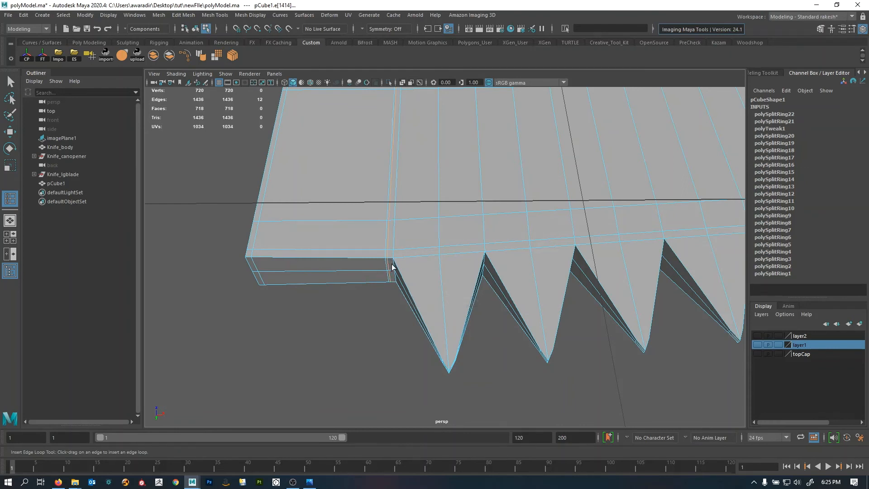
key(ctrl+z)
click(389, 258)
key(q)
right_drag(396, 271, 438, 180)
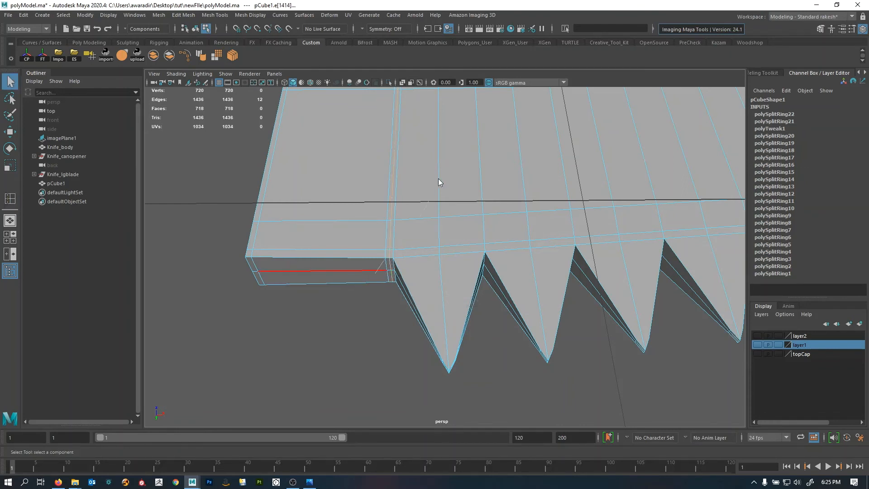
- Preview the saw smoothed again and examine the corner between the toothless end and the first tooth
key(3)
click(347, 303)
scroll(454, 262, down, 8)
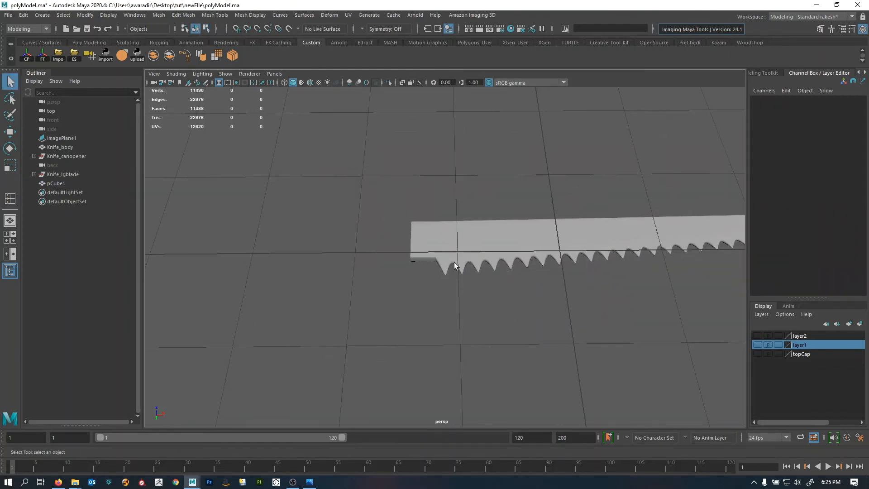
alt+drag(454, 262, 476, 254)
alt+right_drag(475, 254, 552, 257)
alt+drag(553, 257, 561, 282)
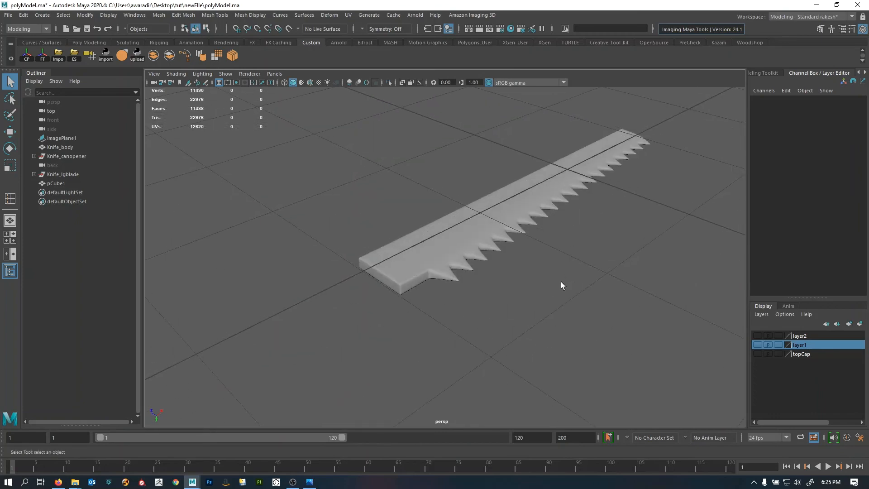
alt+right_drag(526, 258, 312, 299)
alt+drag(313, 298, 471, 300)
- Show layer2 and unparent the rounded end piece polySurface7 from the Knife_lgblade group
key(space)
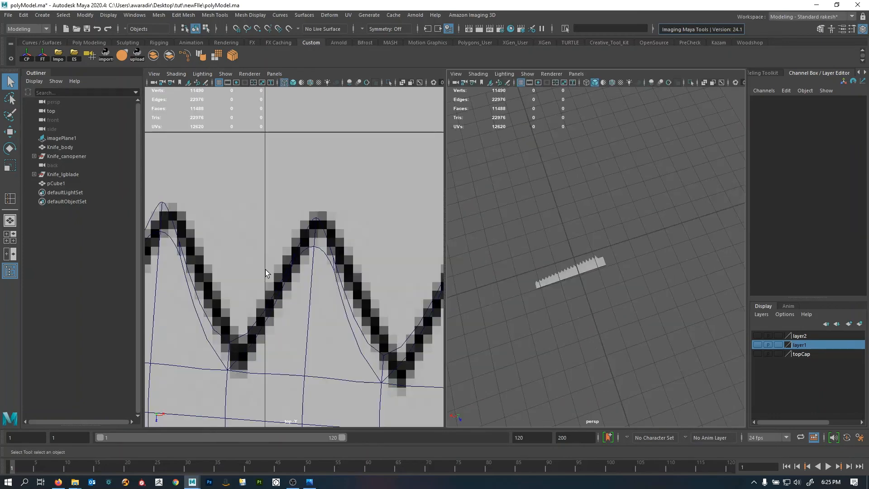
key(a)
alt+right_drag(284, 275, 337, 283)
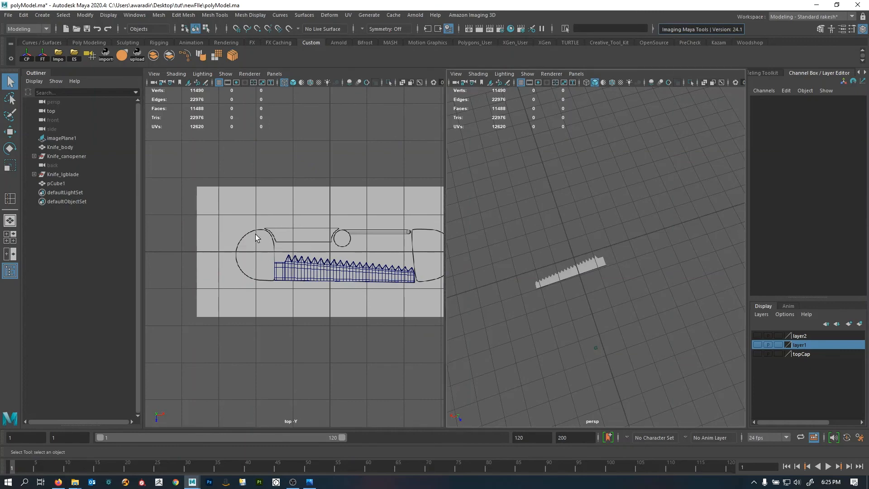
alt+right_drag(578, 283, 624, 297)
alt+drag(624, 297, 601, 306)
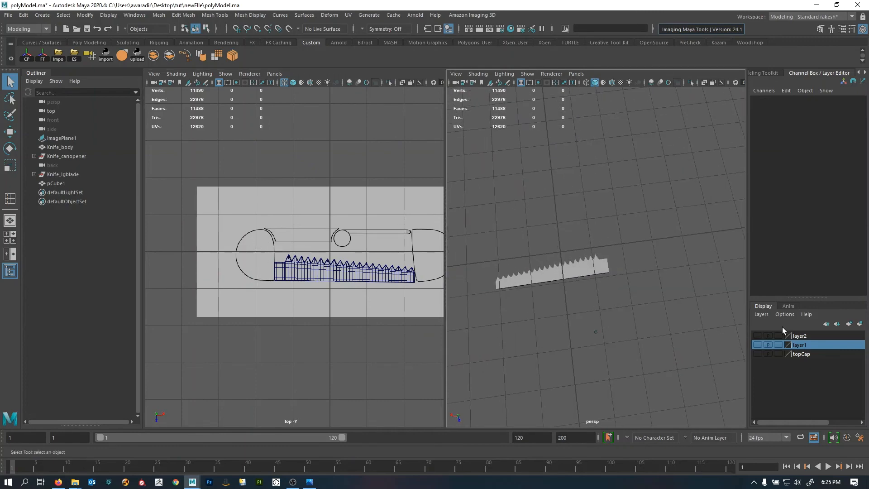
click(757, 335)
click(803, 336)
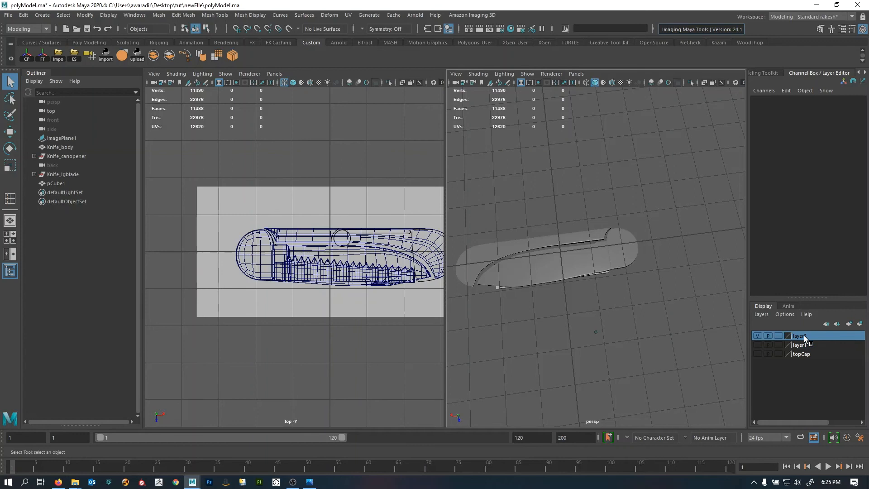
click(627, 239)
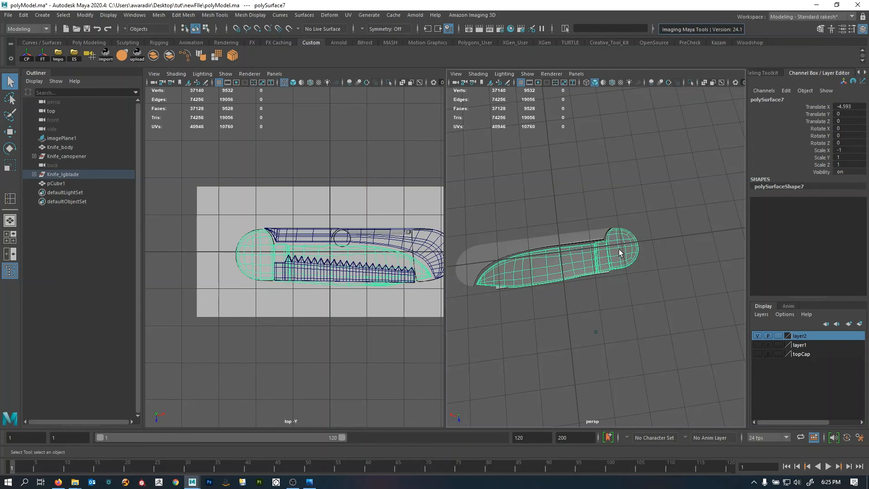
key(shift+p)
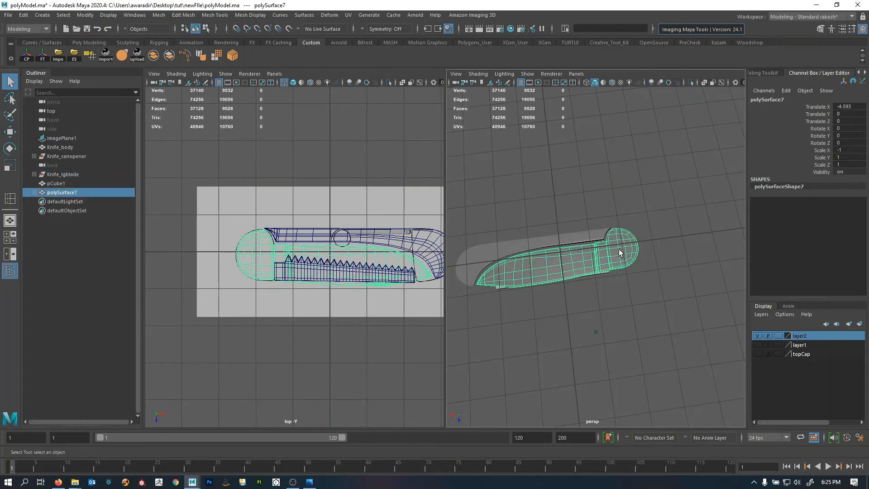
- Delete the child blade polySurface6 from under polySurface7 and hide layer2, leaving the rounded end piece beside the saw
click(34, 192)
click(64, 201)
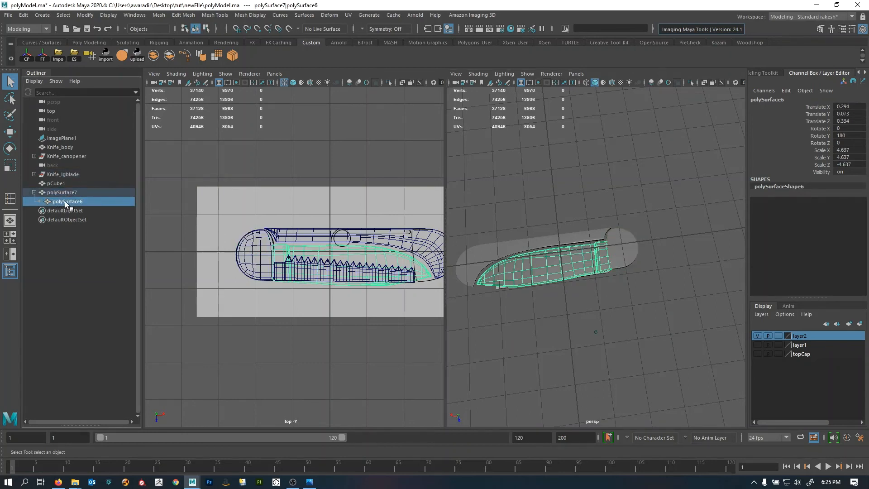
key(Delete)
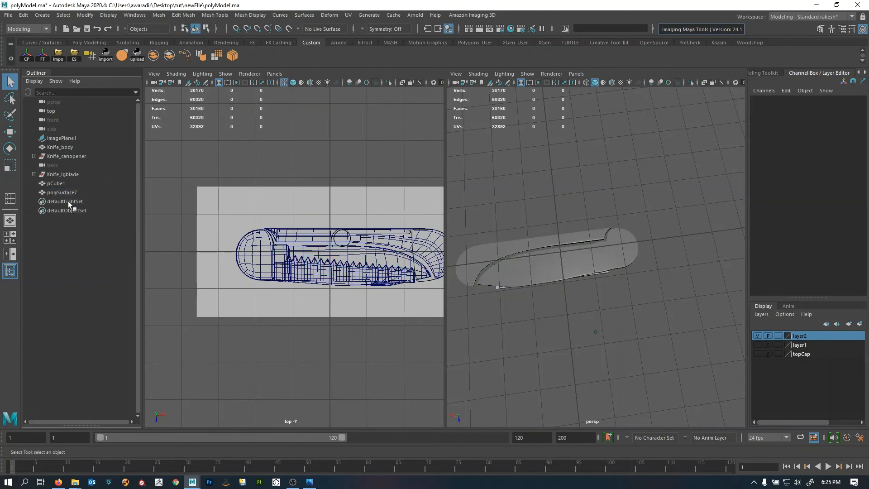
click(757, 335)
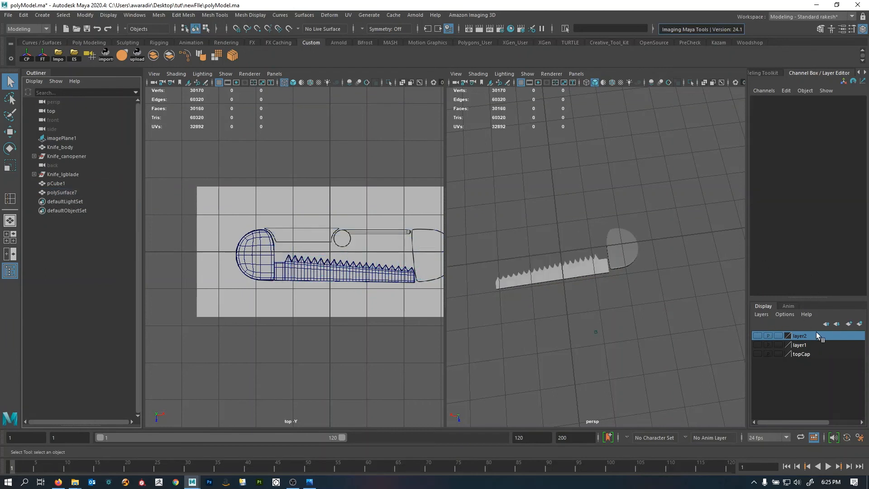
click(622, 252)
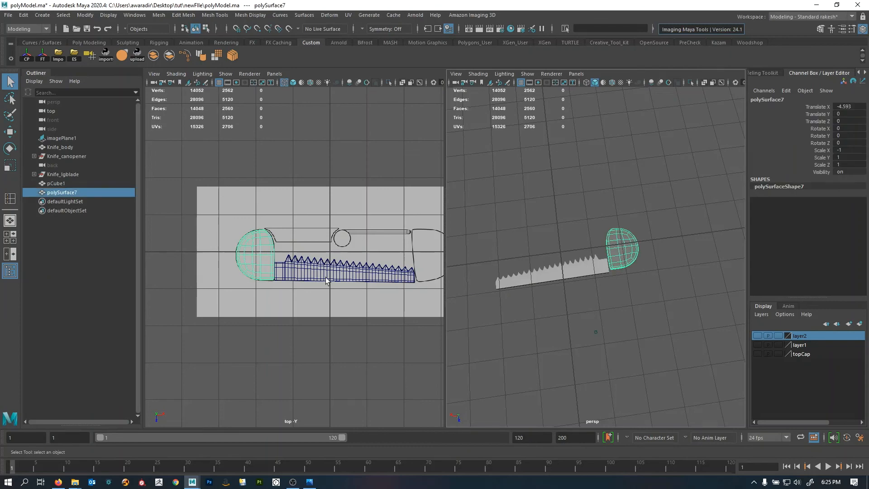
- Split the saw's toothless section in the top view with one crosswise edge loop and switch to vertex editing
alt+drag(612, 277, 561, 268)
key(space)
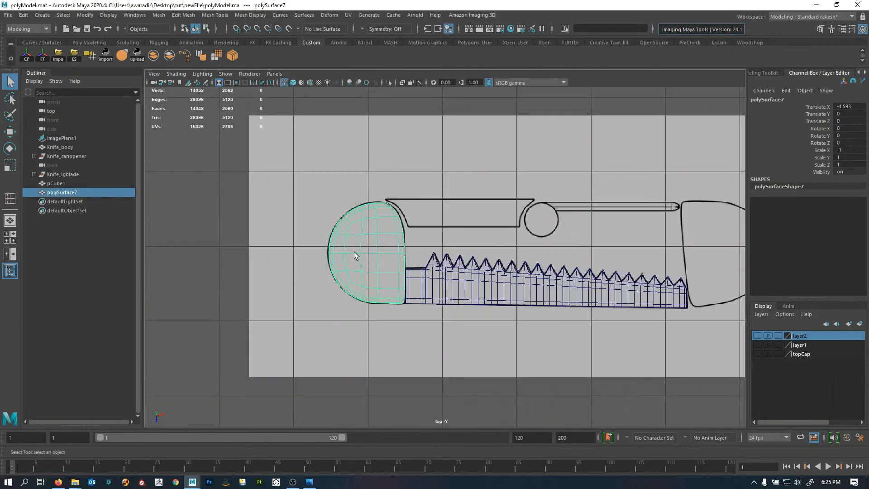
alt+right_drag(355, 253, 554, 302)
alt+middle_drag(415, 295, 413, 251)
click(420, 290)
alt+right_drag(421, 294, 477, 302)
alt+middle_drag(429, 270, 442, 256)
alt+right_drag(442, 257, 270, 313)
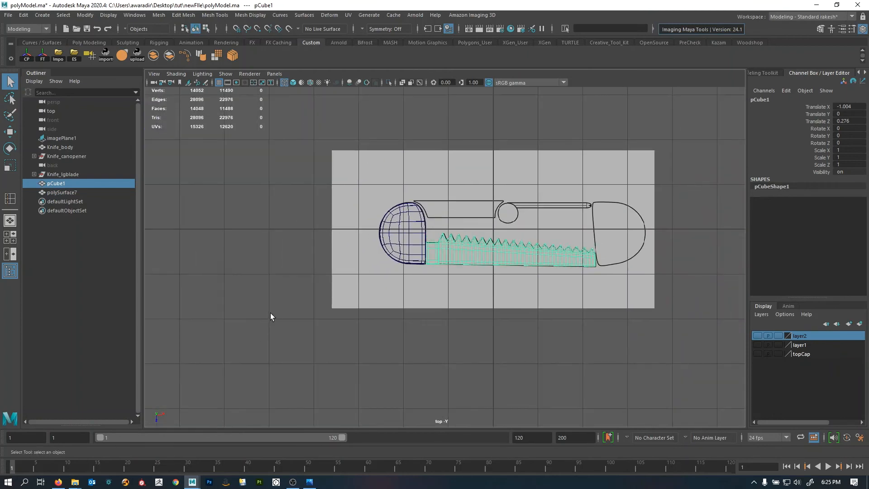
key(F9)
key(F10)
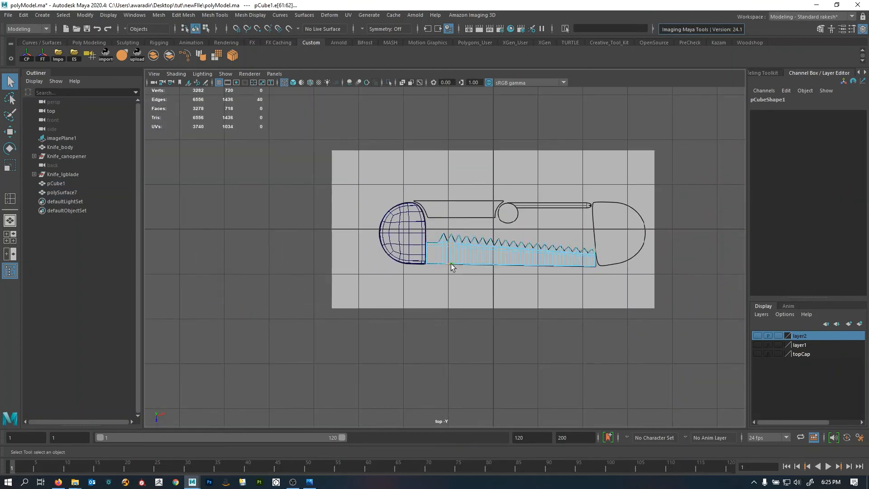
click(433, 262)
mouse_move(433, 263)
ctrl+right_down()
mouse_move(373, 370)
mouse_move(383, 372)
ctrl+right_up()
right_drag(392, 334, 305, 359)
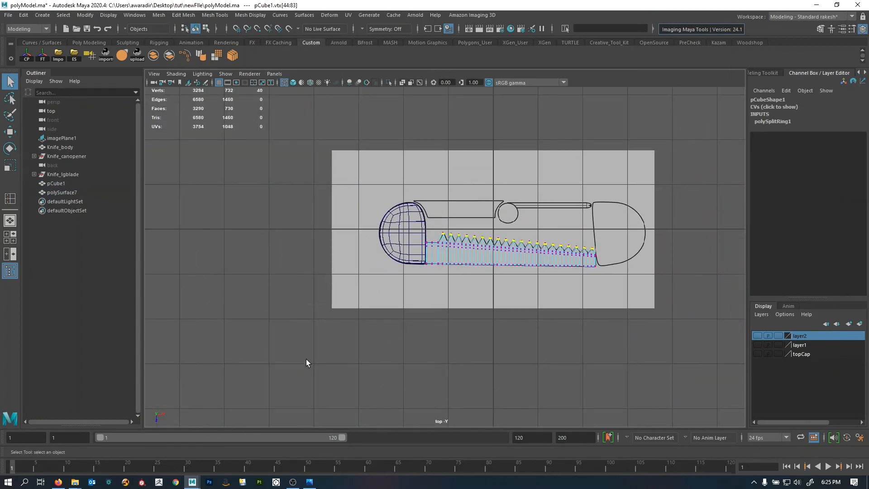
- Move the saw's toothless end vertices inside the rounded end piece in the top view and scale them slightly narrower across the blade
drag(436, 211, 427, 205)
scroll(448, 294, up, 5)
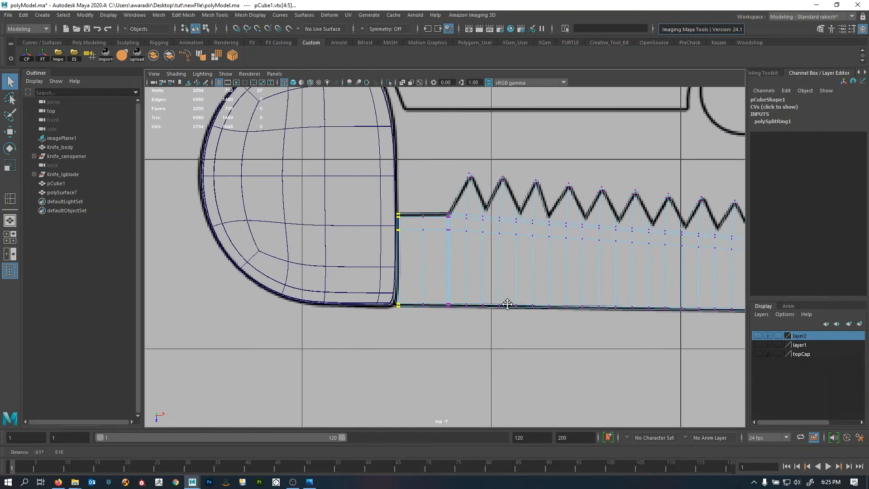
key(w)
scroll(510, 305, up, 3)
drag(466, 266, 447, 267)
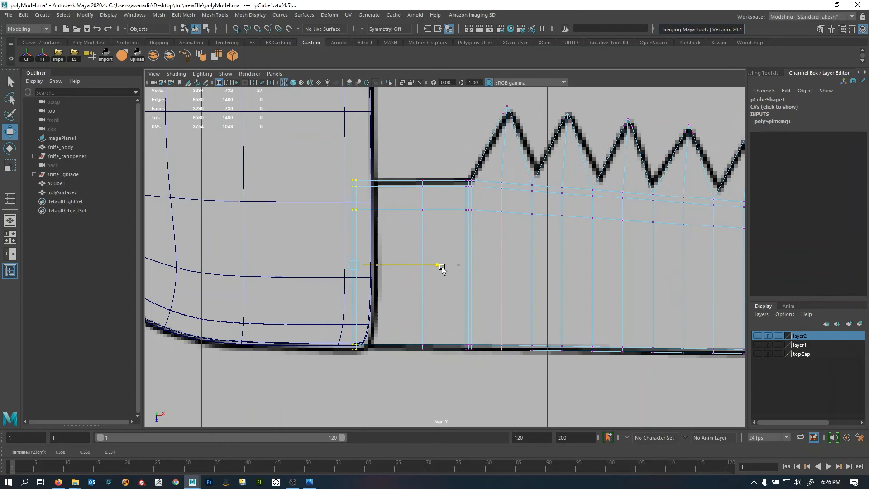
key(r)
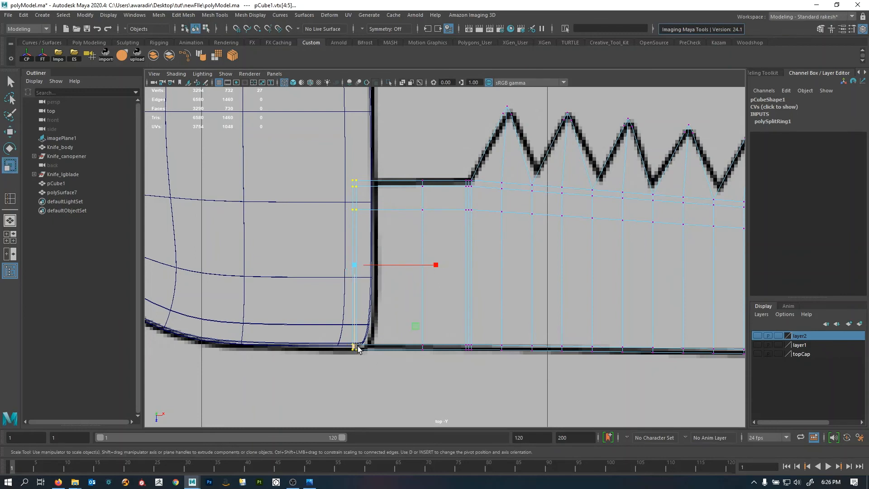
drag(359, 345, 356, 344)
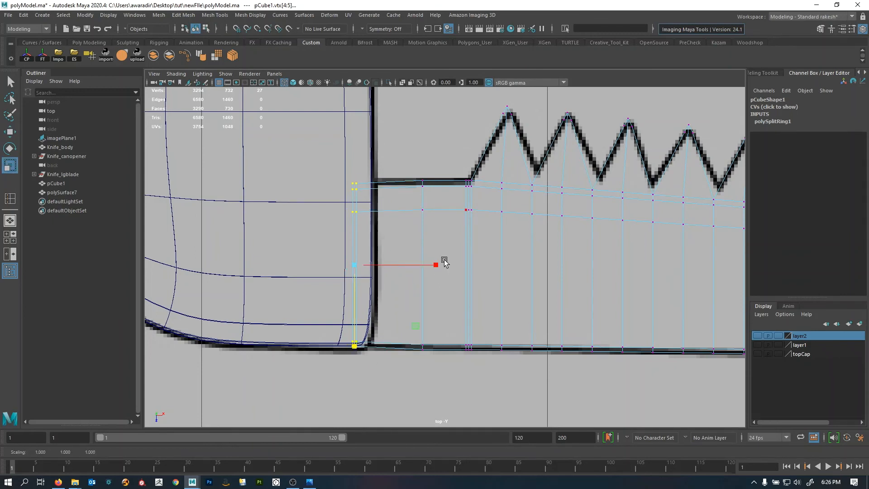
- Return to object mode in the perspective view, preview the saw smoothed and compare its height with the rounded end piece
key(space)
key(space)
alt+drag(448, 297, 484, 280)
right_drag(484, 194, 484, 195)
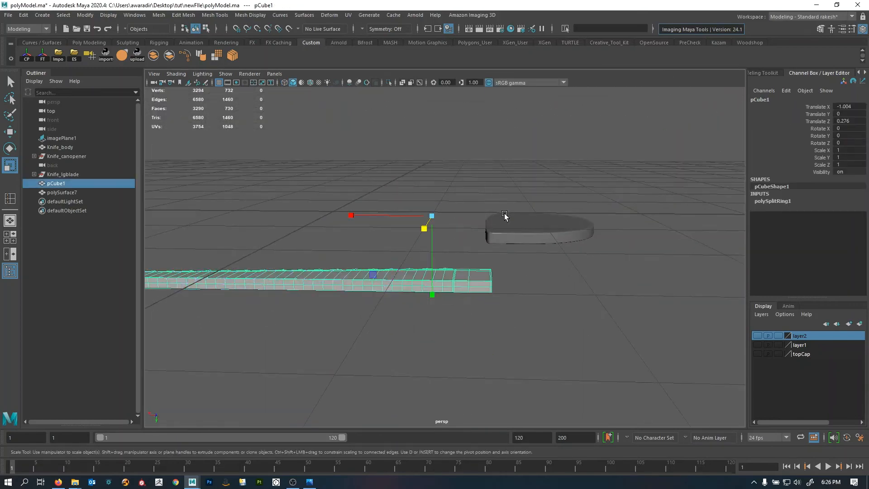
alt+drag(502, 219, 378, 291)
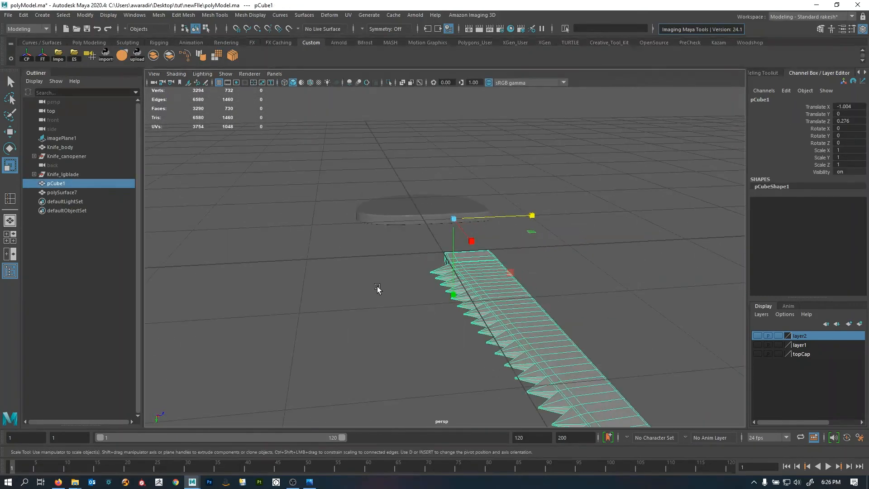
key(w)
alt+drag(500, 271, 563, 276)
shift+click(527, 228)
click(489, 295)
alt+drag(581, 304, 617, 313)
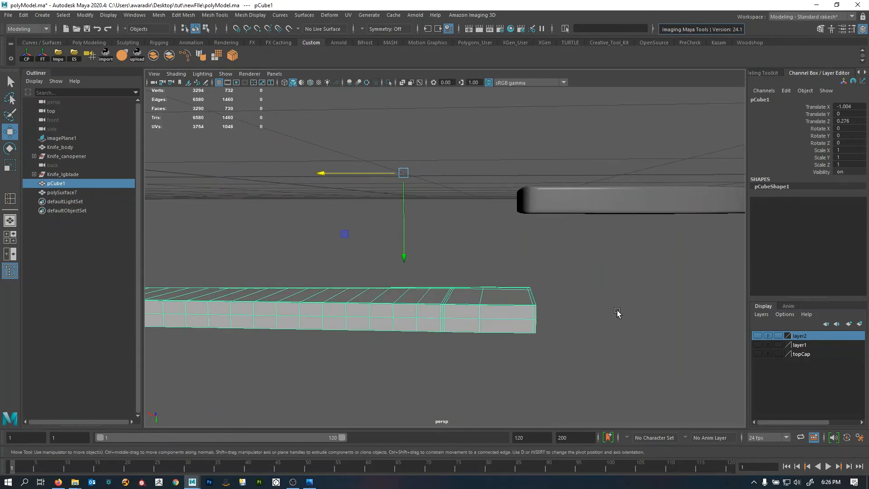
key(3)
mouse_move(553, 269)
right_down()
mouse_move(580, 483)
mouse_move(637, 420)
right_up()
click(573, 326)
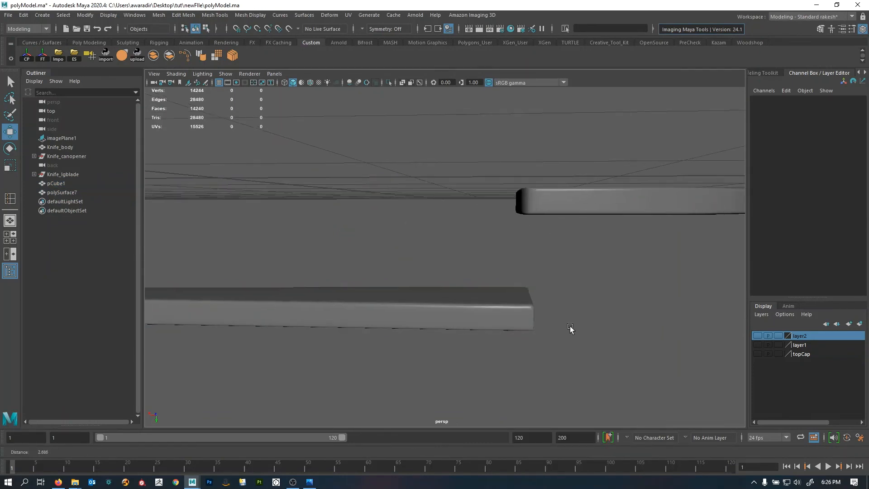
alt+drag(570, 330, 549, 299)
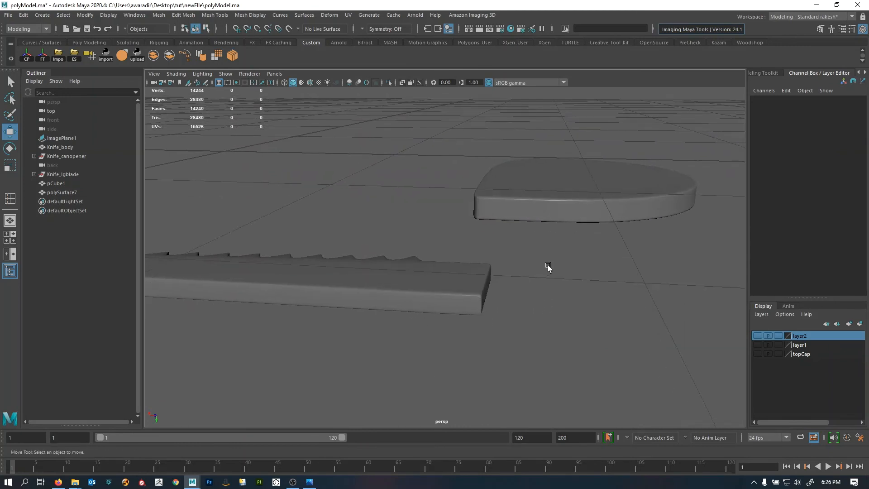
- Select the saw in the front view and snap its pivot to the middle of its toothless end
key(space)
drag(549, 267, 545, 312)
scroll(420, 285, down, 10)
alt+right_drag(417, 275, 502, 296)
alt+middle_drag(457, 289, 452, 300)
drag(490, 277, 566, 155)
alt+right_drag(519, 265, 539, 314)
alt+right_drag(435, 291, 519, 315)
alt+middle_drag(520, 313, 520, 332)
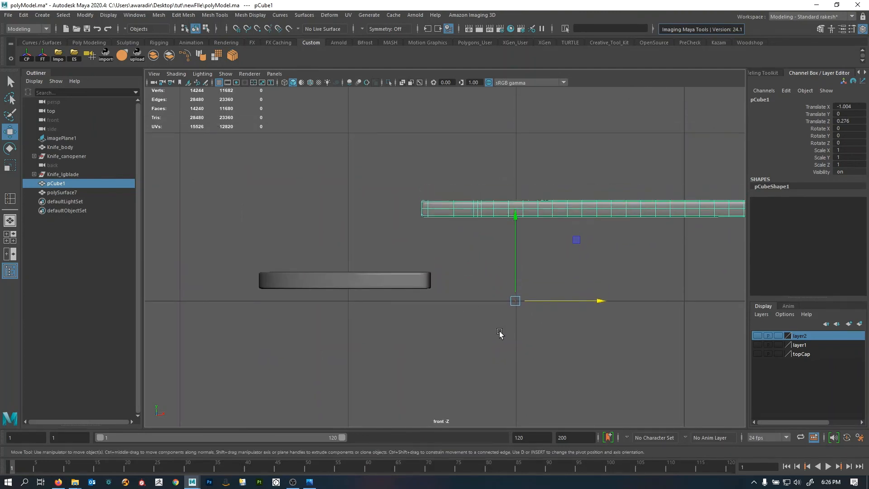
key(d)
key(v)
middle_drag(399, 233, 374, 209)
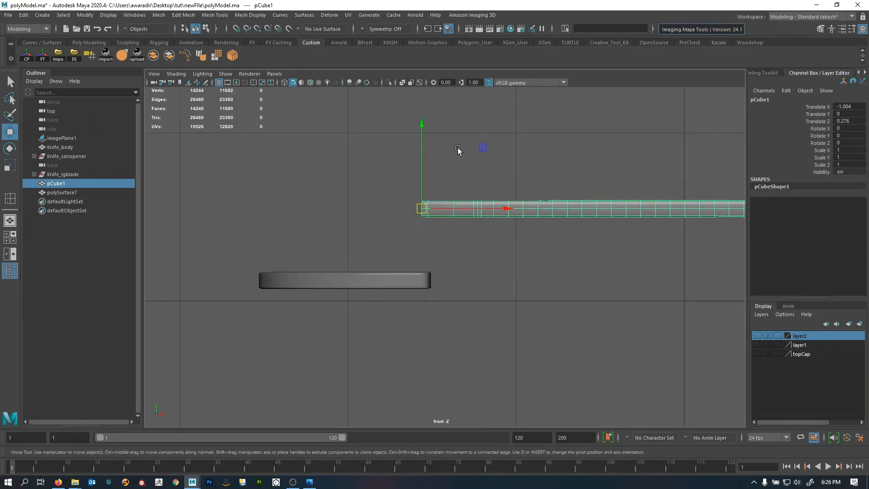
- Show wireframe on shaded and lower the saw to Translate Y -0.428, level with the rounded end piece
click(311, 83)
scroll(445, 259, up, 5)
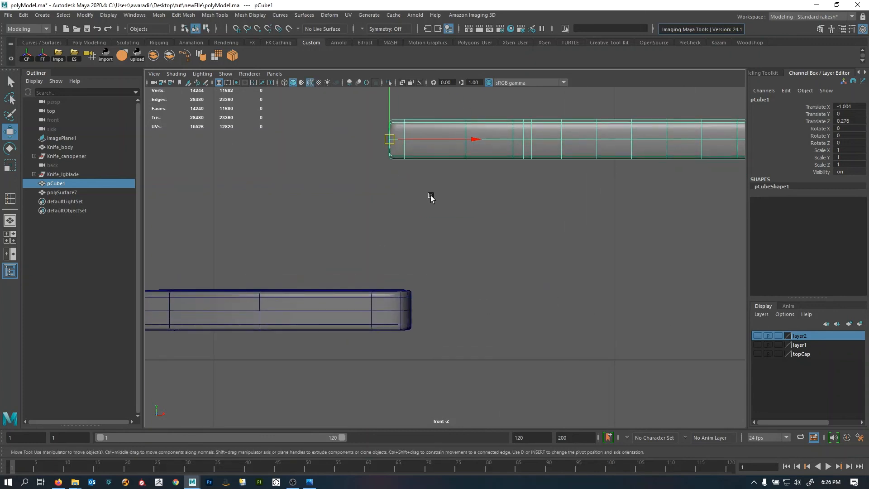
middle_drag(387, 106, 388, 120)
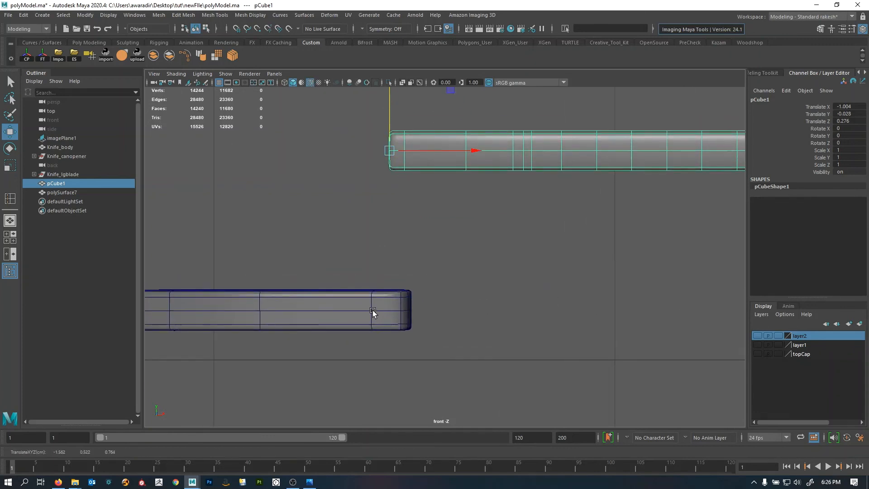
middle_drag(374, 311, 368, 311)
click(465, 238)
- Turn off the wireframe overlay in the perspective view and examine how the saw meets the rounded end piece
key(space)
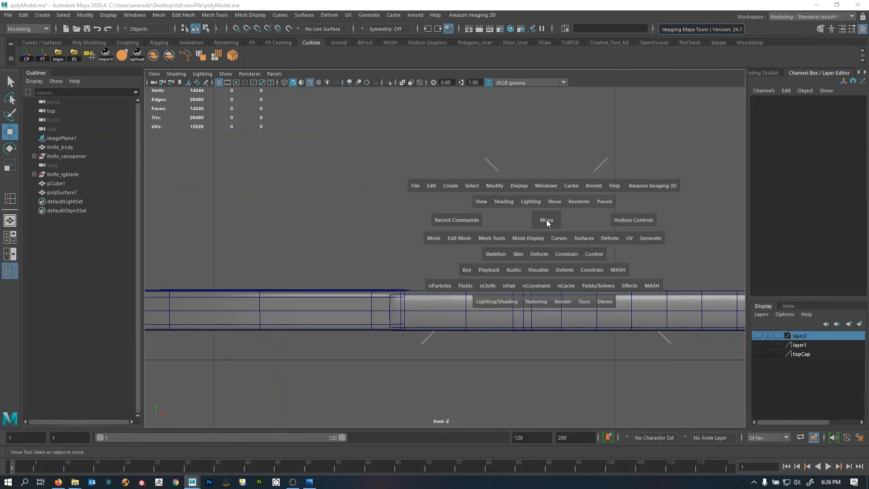
click(546, 220)
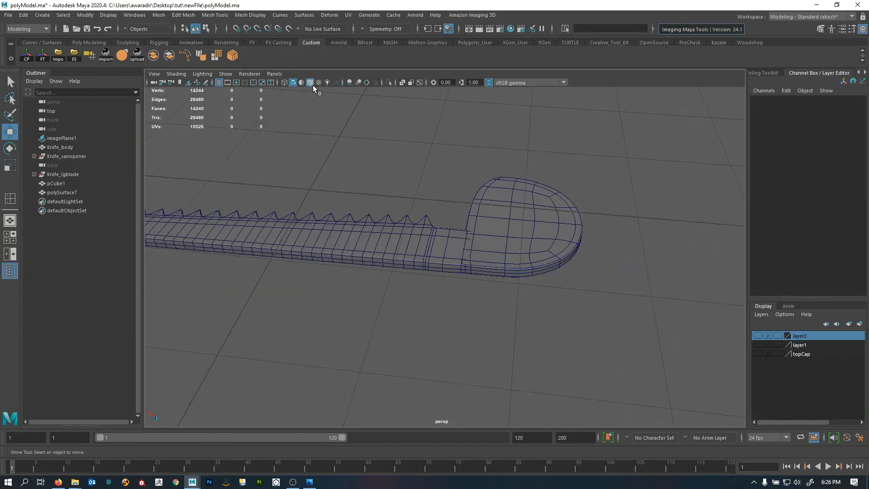
click(312, 83)
alt+right_drag(641, 292, 511, 317)
mouse_move(506, 321)
alt+mouse_down()
mouse_move(465, 349)
mouse_move(332, 313)
mouse_move(427, 345)
mouse_move(613, 304)
mouse_move(543, 416)
mouse_move(450, 332)
mouse_move(407, 341)
mouse_move(516, 314)
mouse_move(502, 314)
alt+mouse_up()
alt+right_drag(503, 313, 458, 308)
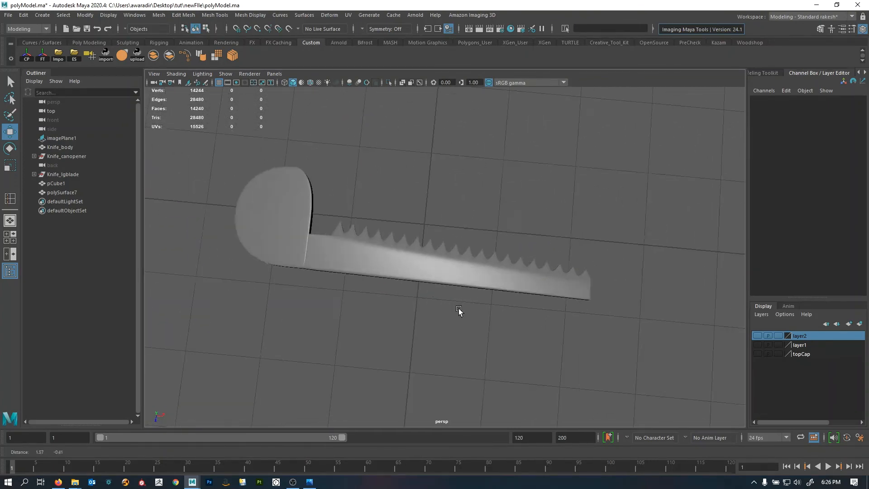
alt+drag(458, 308, 440, 287)
- Insert a lengthwise edge loop beside the ridge where the saw's toothed side starts to taper, and preview the saw smoothed
click(441, 287)
alt+drag(520, 287, 522, 304)
shift+right_drag(490, 252, 427, 267)
drag(461, 260, 459, 260)
drag(458, 259, 460, 259)
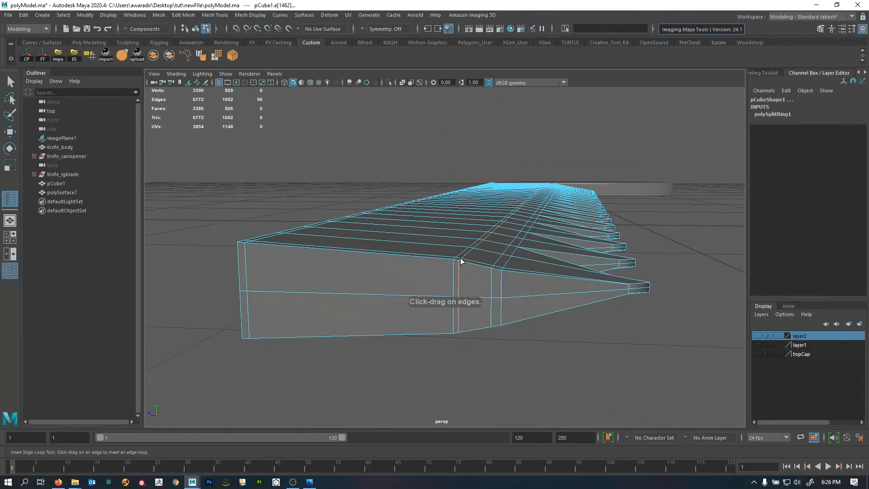
key(q)
right_drag(460, 260, 489, 218)
key(3)
click(668, 290)
key(alt+space)
alt+drag(668, 291, 439, 203)
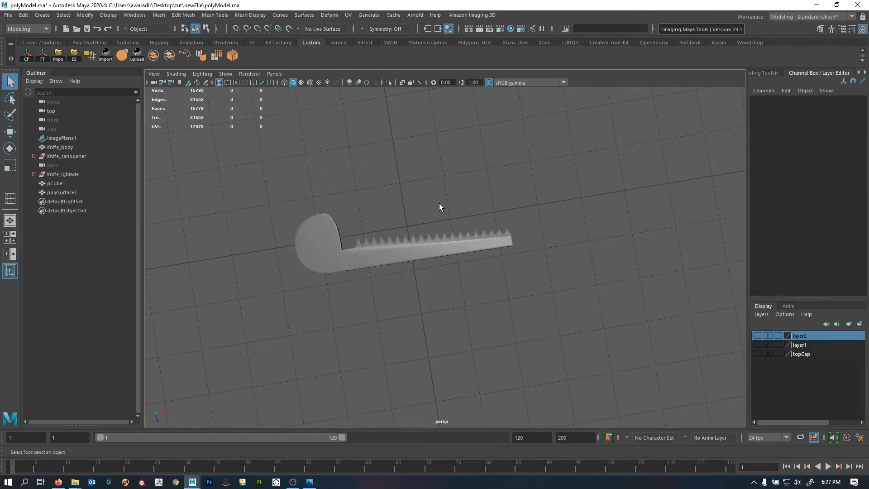
- Parent the saw pCube1 to the rounded end piece polySurface7
click(353, 256)
shift+click(331, 225)
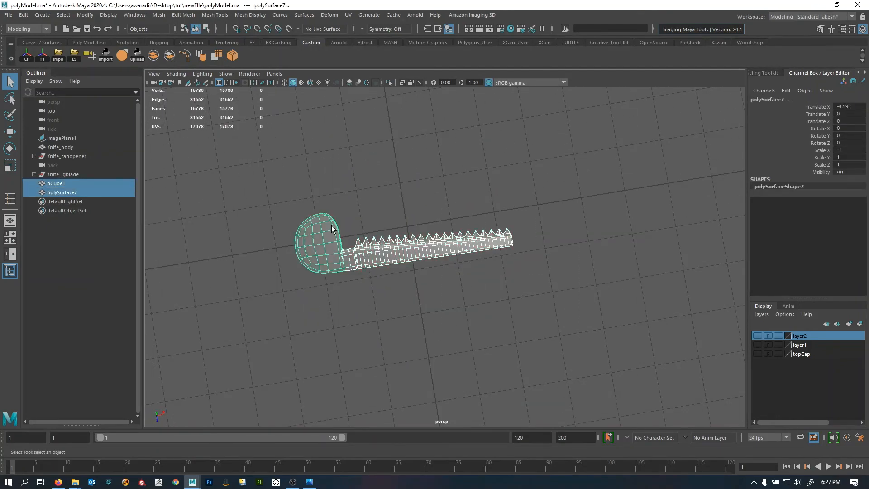
key(p)
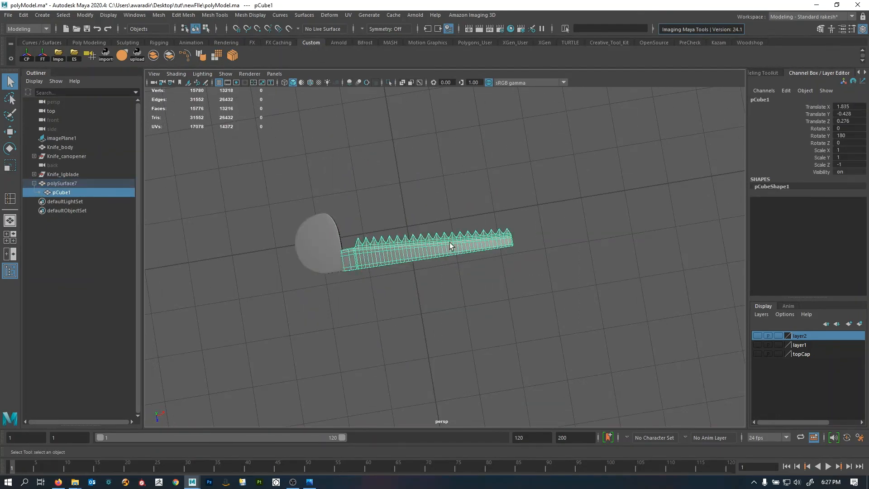
- Switch to File Explorer to read the saw reference image's name in the jpeg folder and return to Maya
key(space)
scroll(247, 243, down, 5)
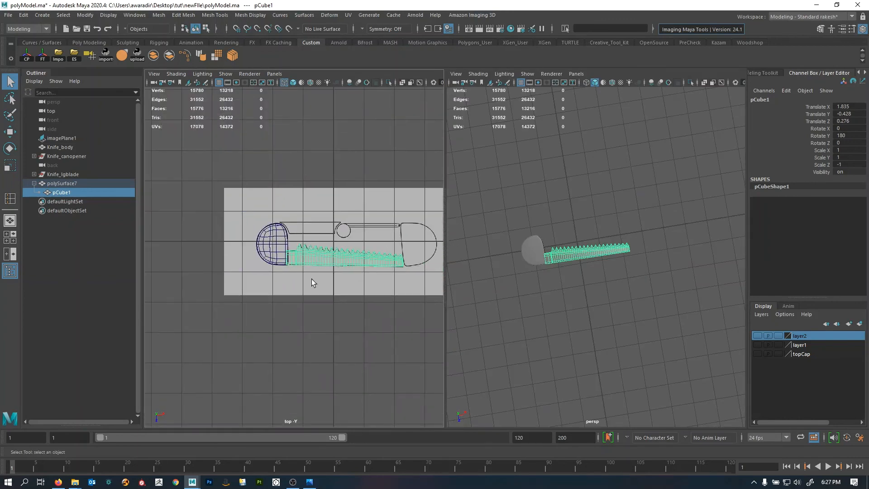
shift+click(529, 252)
key(alt+Tab)
alt+click(504, 192)
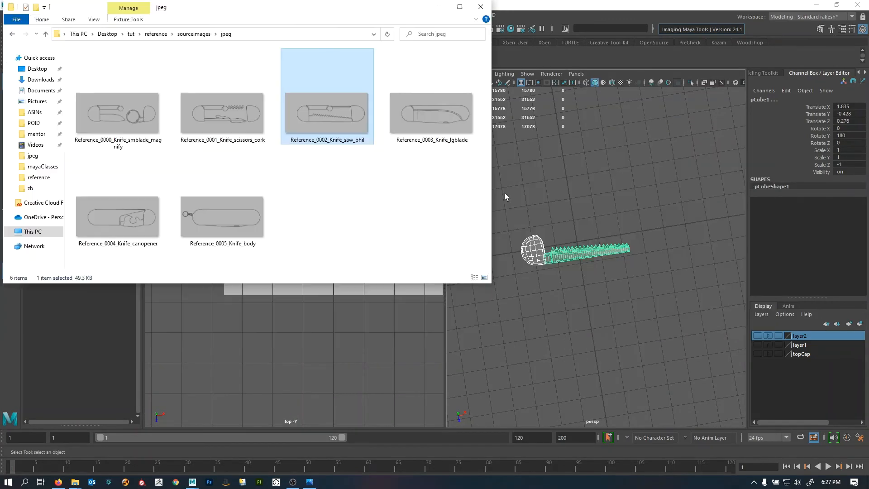
click(343, 140)
click(330, 140)
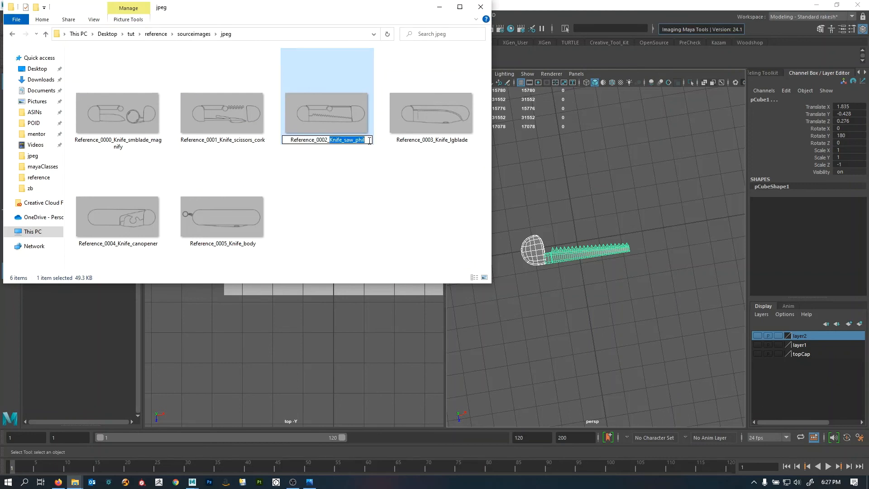
click(362, 170)
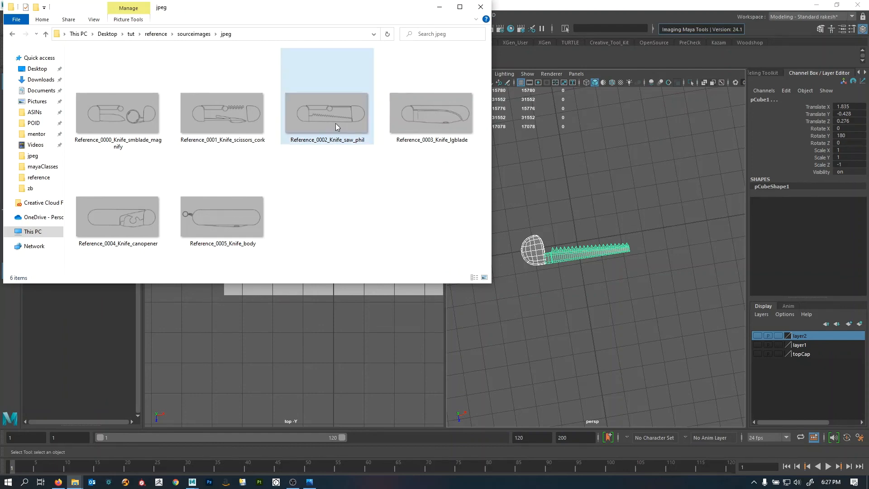
key(alt+Tab)
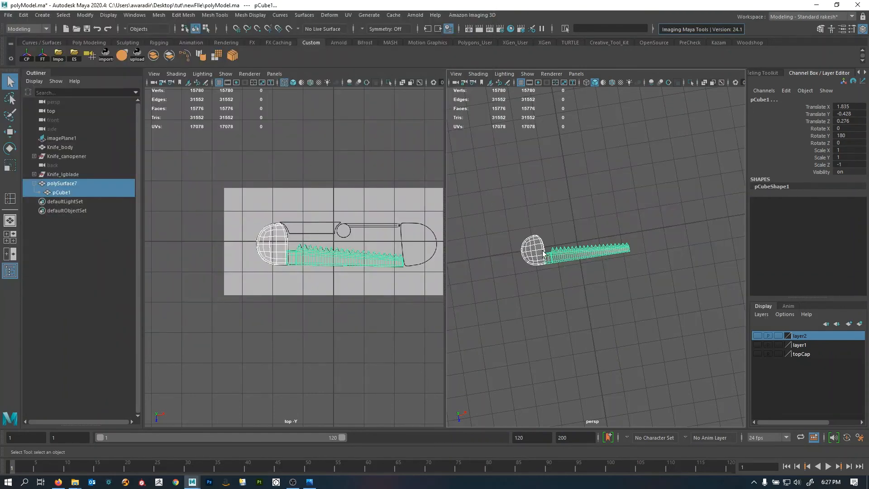
scroll(559, 284, up, 2)
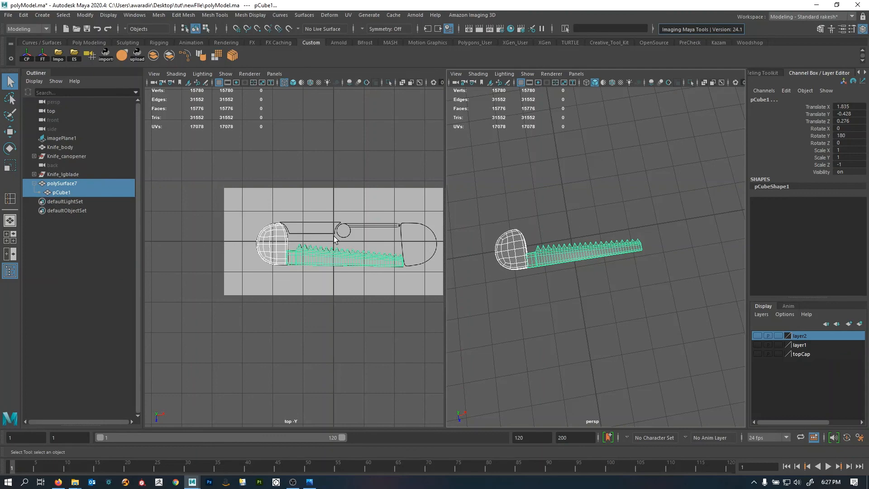
- Examine the saw and rounded end piece against the reference outlines in the top view
click(87, 184)
click(555, 193)
alt+drag(556, 193, 587, 283)
scroll(317, 226, up, 3)
key(space)
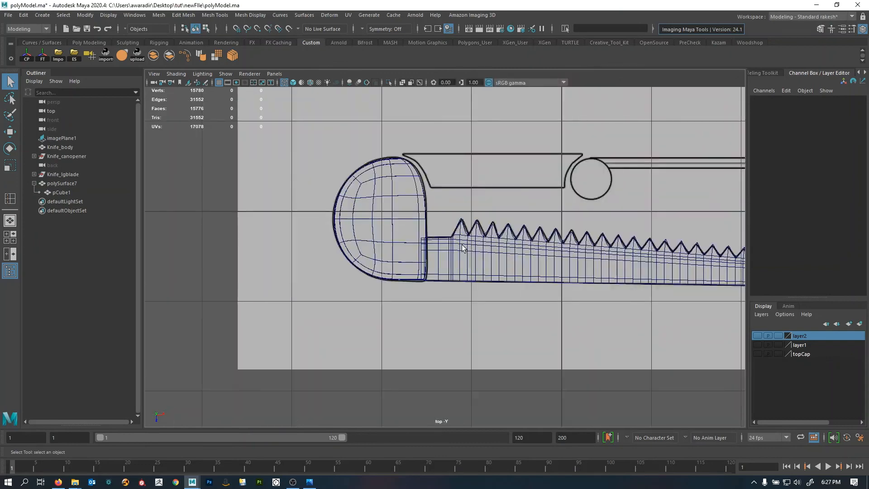
alt+middle_drag(543, 246, 203, 248)
alt+middle_drag(513, 255, 644, 262)
alt+middle_drag(454, 258, 518, 254)
- Unparent the saw pCube1 from the rounded end piece polySurface7
click(251, 208)
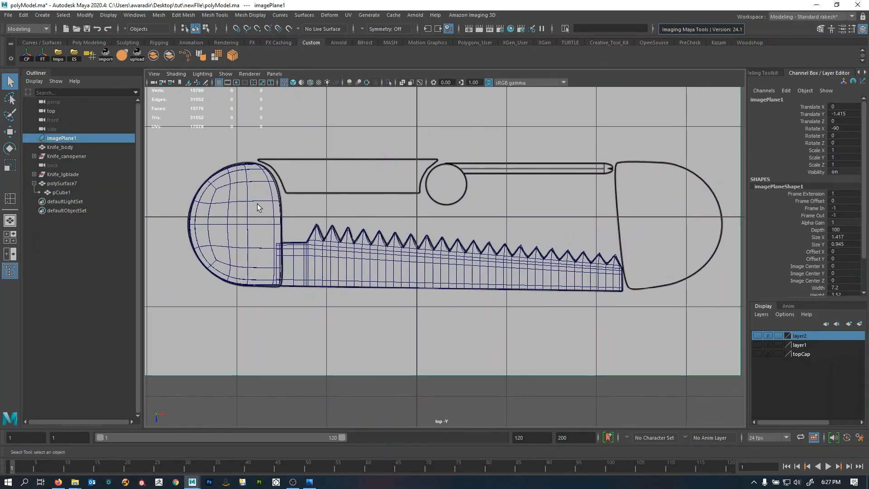
click(257, 203)
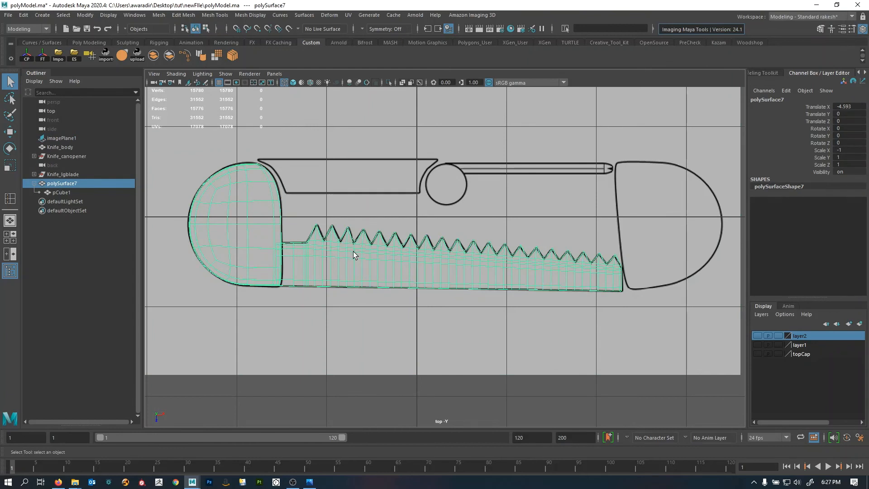
key(Down)
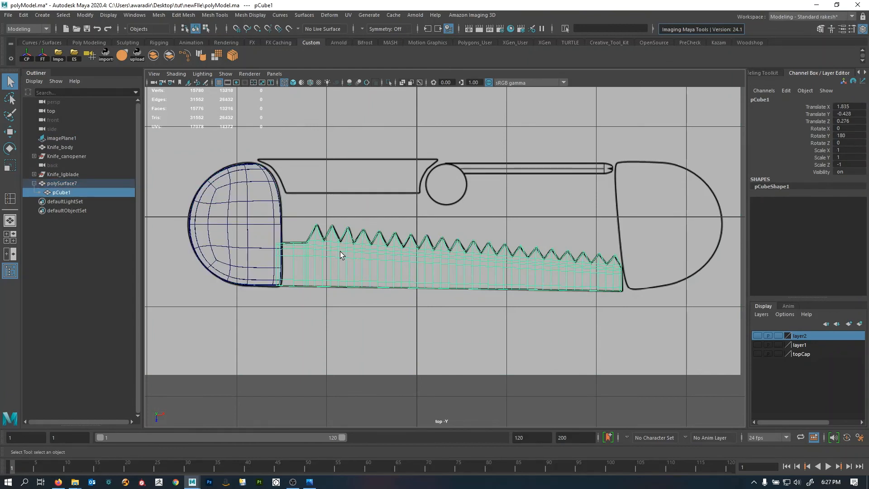
key(shift+p)
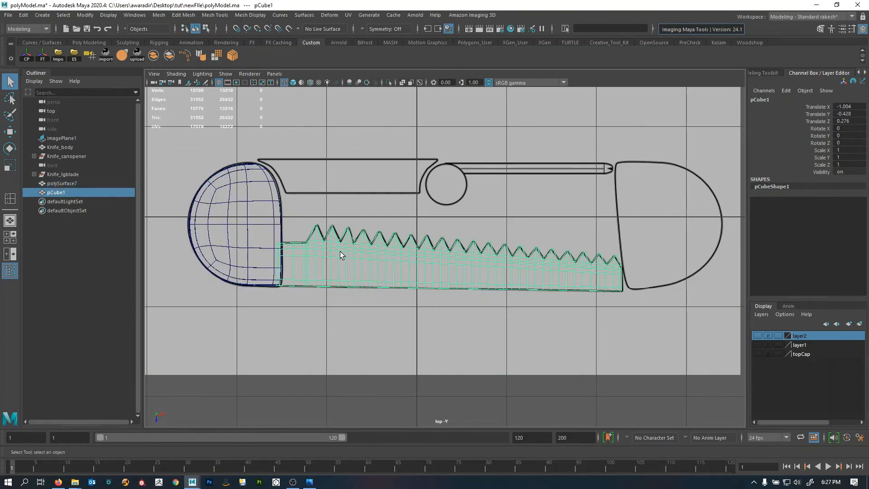
- Duplicate the rounded end piece polySurface7 and move the copy along X onto the reference's opposite rounded end outline
click(238, 203)
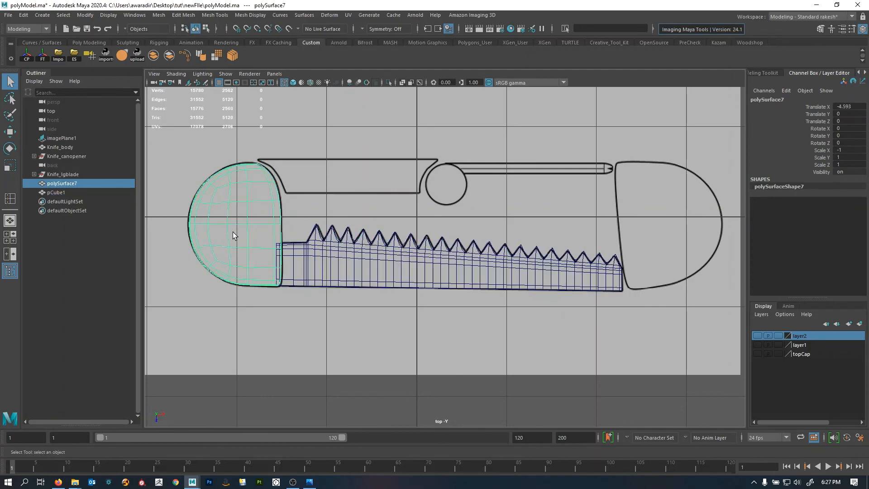
key(ctrl+d)
key(w)
drag(307, 226, 714, 237)
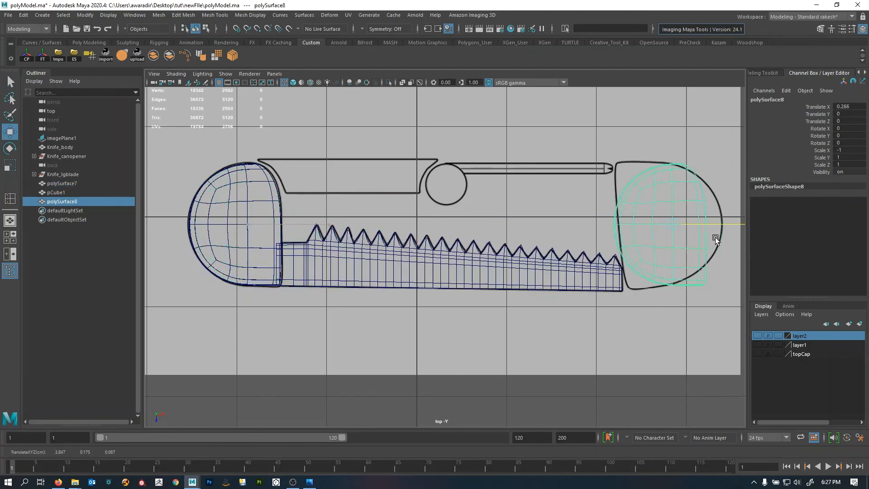
- Mirror the copied end piece with Scale X 1 and move it to Translate X about 0.034, matching the outline's curved edge
alt+middle_drag(700, 236, 584, 247)
alt+right_drag(584, 247, 667, 266)
middle_drag(658, 265, 697, 265)
alt+middle_drag(683, 268, 604, 271)
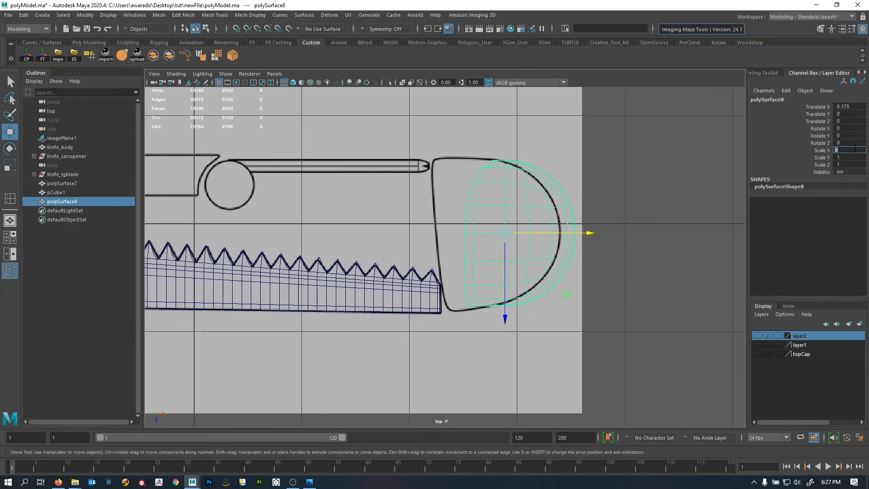
alt+right_drag(569, 259, 604, 249)
drag(591, 230, 575, 229)
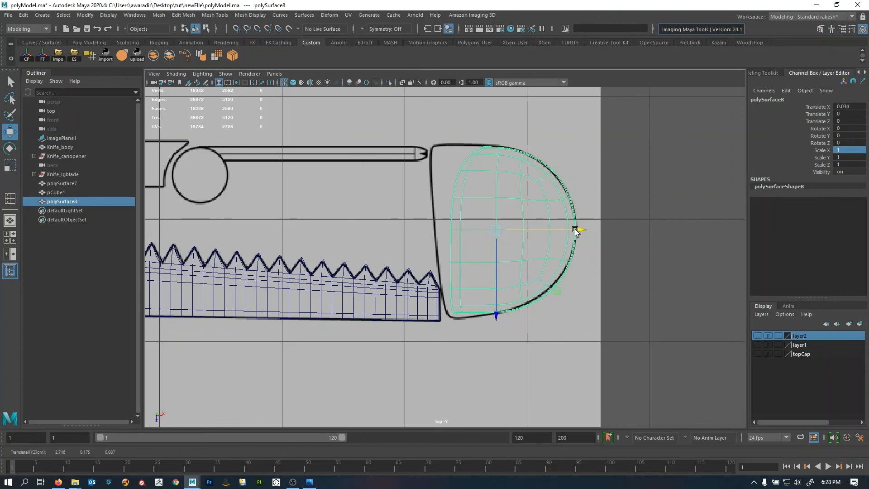
- Nudge the end piece polySurface8 along X to Translate X 0.032 so its curved edge follows the outline
alt+right_drag(561, 229, 604, 242)
alt+middle_drag(535, 274, 516, 219)
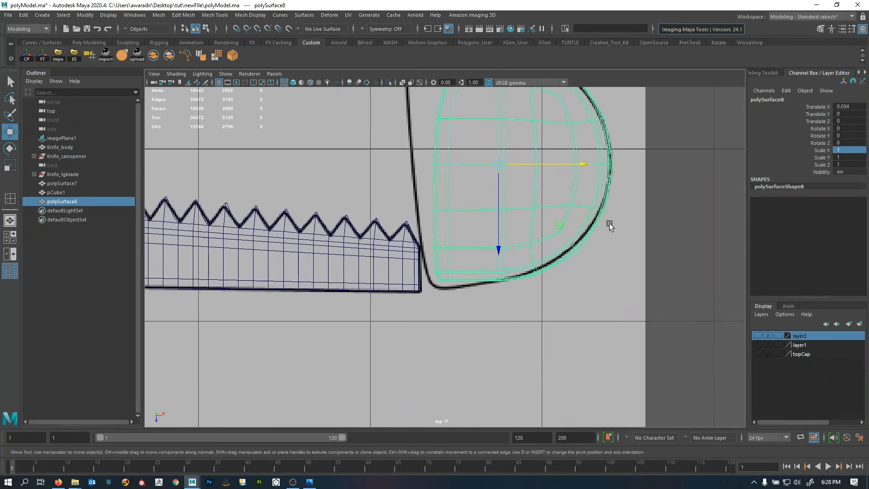
alt+middle_drag(607, 223, 524, 275)
alt+right_drag(566, 294, 576, 297)
drag(500, 212, 499, 212)
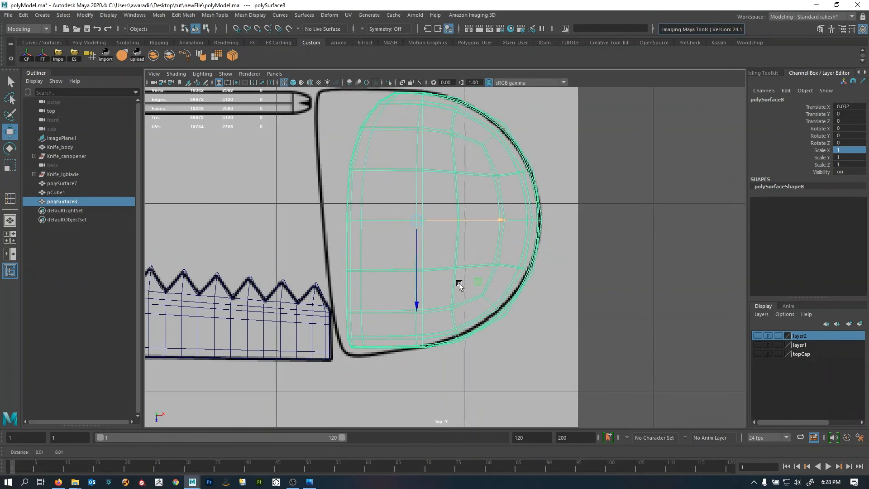
- Examine the mirrored end piece against the reference outline along its curved, upper and lower edges in the top view
alt+middle_drag(457, 285, 546, 235)
alt+middle_drag(489, 131, 467, 295)
alt+right_drag(541, 267, 595, 280)
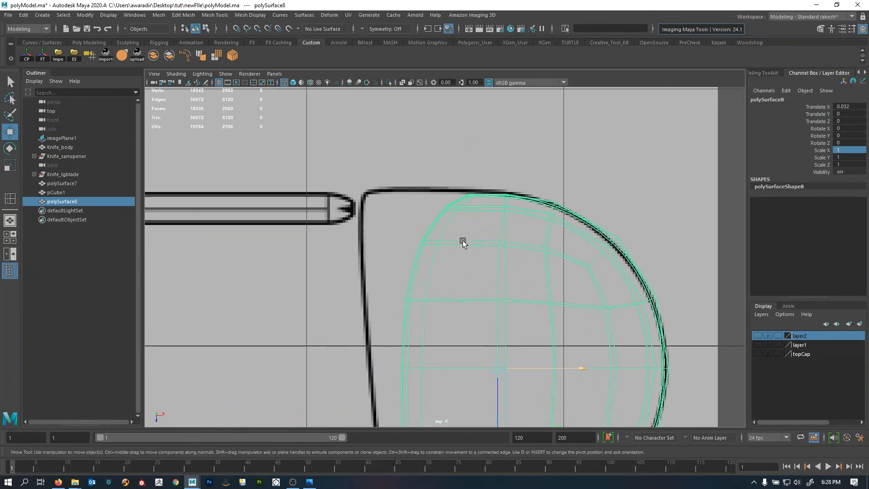
alt+middle_drag(463, 267, 469, 161)
alt+middle_drag(453, 376, 456, 220)
alt+right_drag(460, 224, 485, 233)
alt+middle_drag(513, 250, 499, 256)
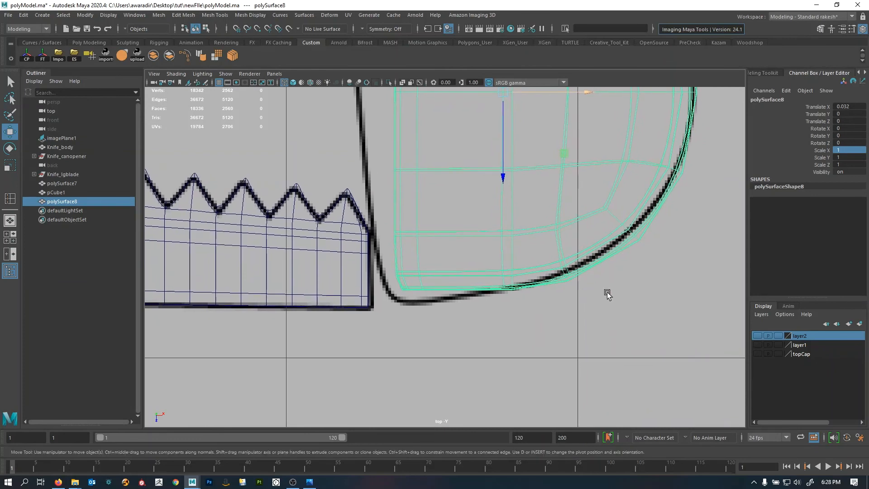
alt+middle_drag(601, 310, 605, 279)
alt+right_drag(588, 292, 620, 301)
alt+middle_drag(626, 303, 627, 293)
alt+right_drag(665, 292, 698, 297)
alt+middle_drag(621, 216, 600, 403)
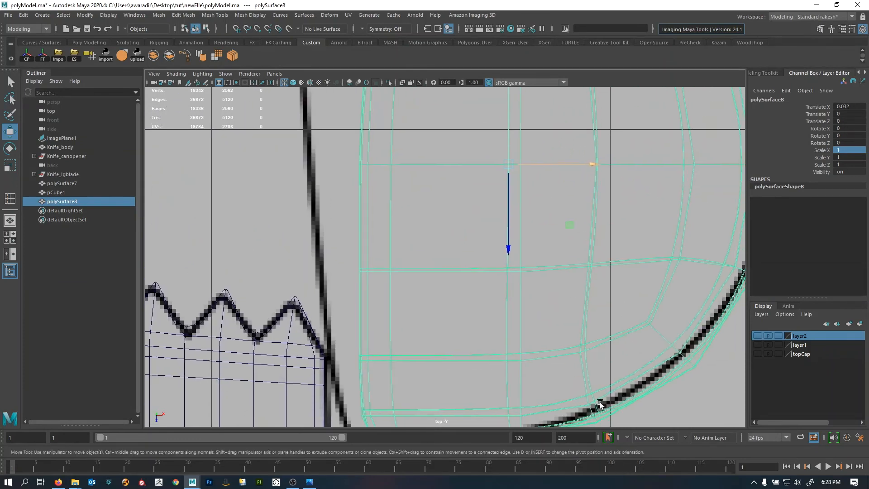
alt+middle_drag(529, 199, 542, 373)
mouse_move(493, 196)
alt+middle_down()
mouse_move(488, 338)
mouse_move(484, 258)
mouse_move(482, 295)
alt+middle_up()
alt+right_drag(511, 341, 640, 335)
alt+middle_drag(499, 198, 525, 322)
alt+right_drag(525, 322, 644, 295)
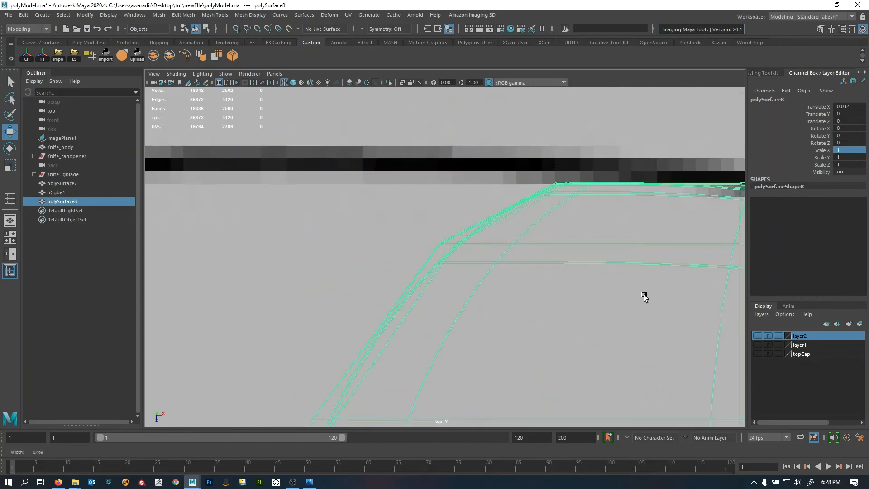
alt+middle_drag(540, 205, 444, 210)
- Delete the edge loop running beside the straight side of polySurface8 and return to object selection
key(space)
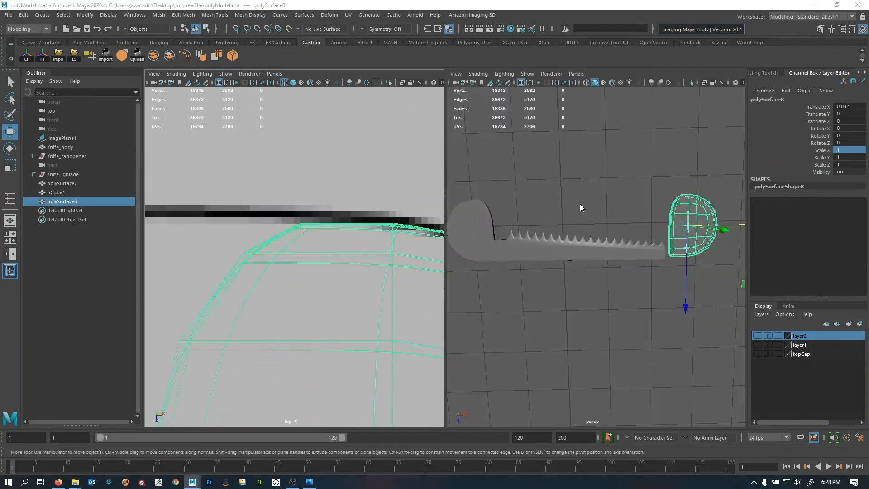
key(space)
key(f)
alt+drag(578, 228, 596, 257)
alt+middle_drag(597, 256, 623, 235)
right_drag(416, 278, 422, 233)
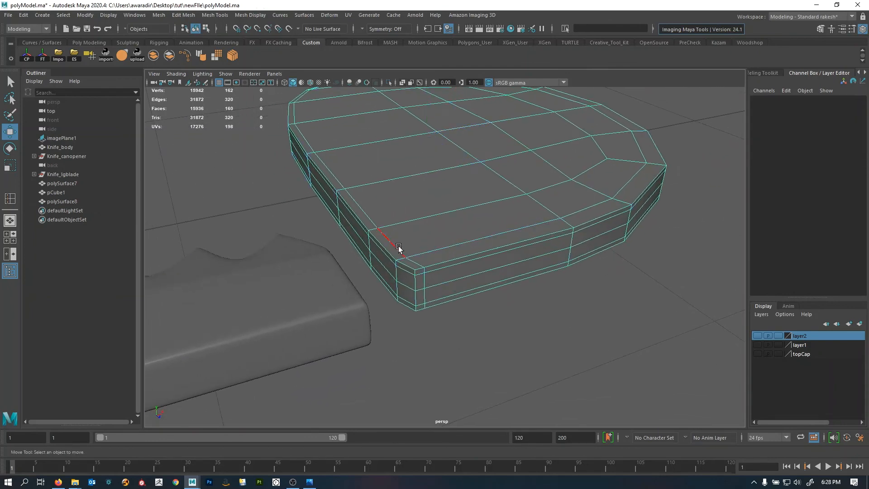
double_click(396, 246)
shift+right_drag(585, 172, 488, 231)
alt+drag(434, 265, 428, 263)
right_drag(428, 264, 467, 236)
- Select all vertices along polySurface8's straight inner side and shift them along X toward the saw
key(space)
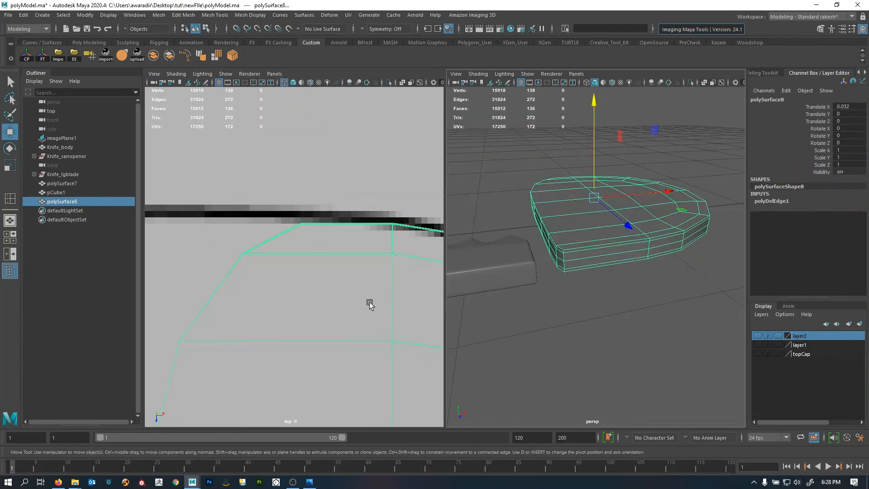
key(space)
alt+right_drag(484, 198, 407, 206)
key(space)
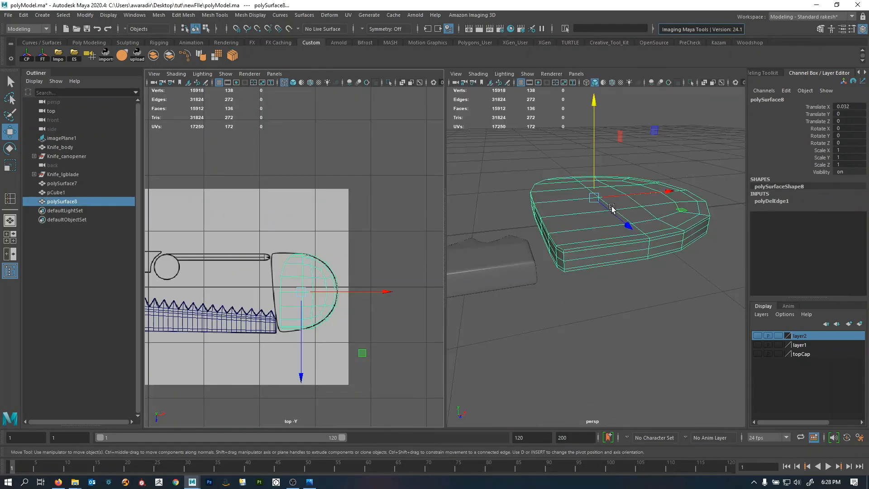
right_drag(613, 208, 544, 209)
alt+drag(569, 253, 535, 291)
drag(514, 327, 588, 123)
alt+drag(567, 219, 562, 293)
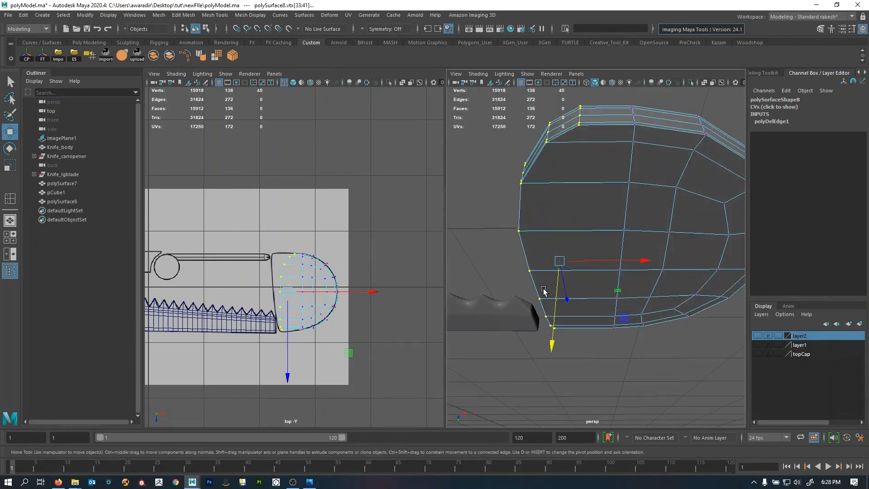
key(space)
alt+middle_drag(359, 248, 356, 151)
alt+right_drag(369, 227, 431, 243)
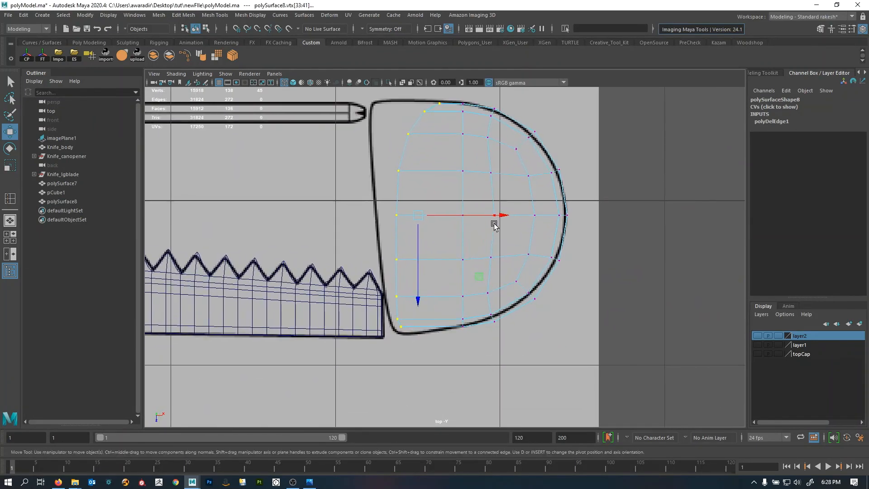
drag(498, 216, 496, 216)
alt+middle_drag(487, 237, 497, 141)
alt+right_drag(506, 217, 855, 343)
alt+middle_drag(397, 278, 568, 444)
alt+right_drag(433, 302, 401, 247)
alt+middle_drag(400, 247, 403, 368)
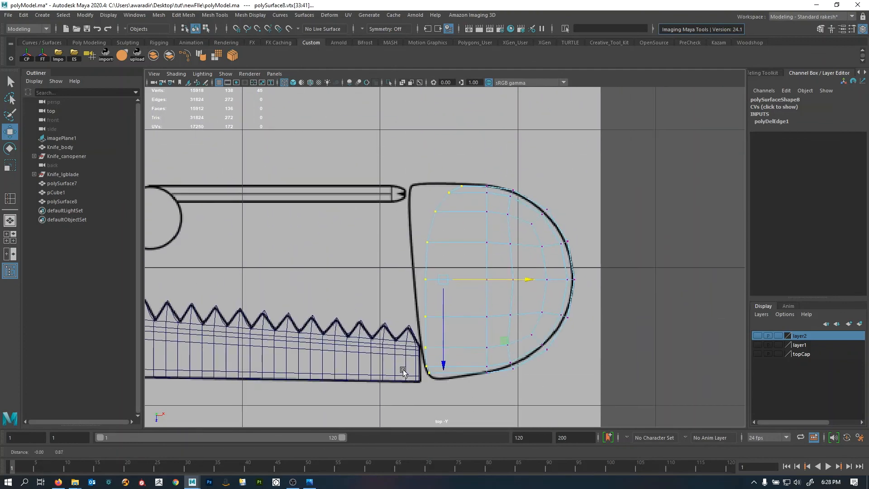
mouse_move(439, 273)
alt+right_down()
mouse_move(434, 280)
mouse_move(454, 280)
alt+right_up()
alt+middle_drag(455, 280, 450, 264)
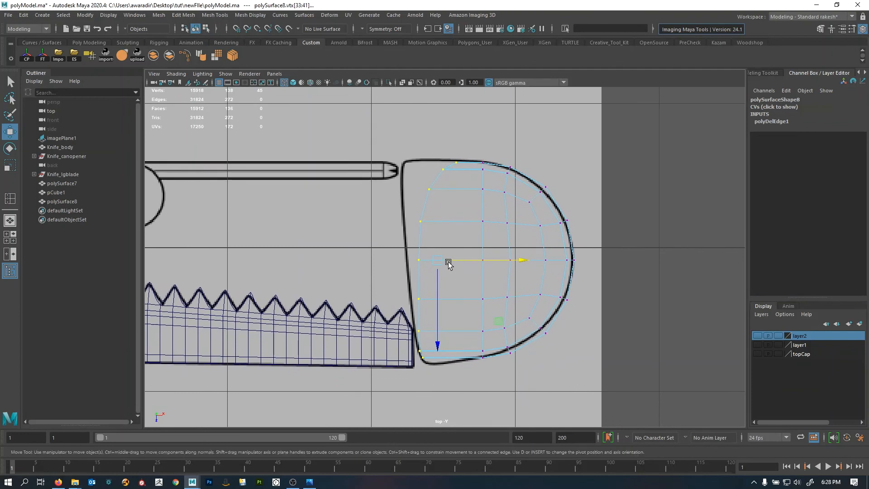
- Flatten the inner side's vertices along X, then move and rotate them onto the outline's slanted edge
key(r)
drag(518, 259, 493, 261)
key(w)
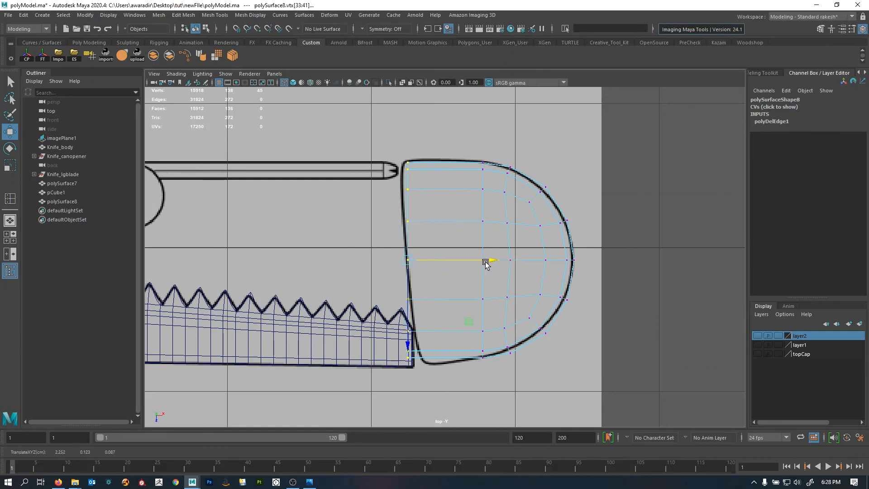
key(e)
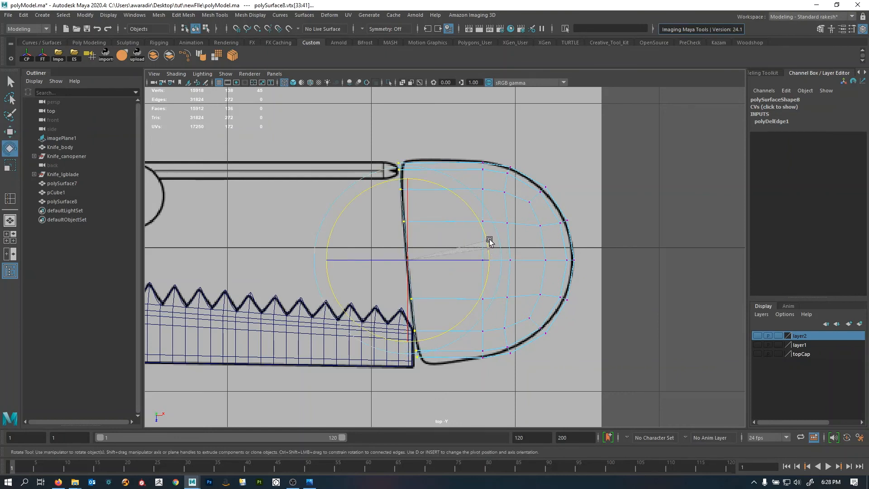
key(w)
drag(487, 255, 490, 257)
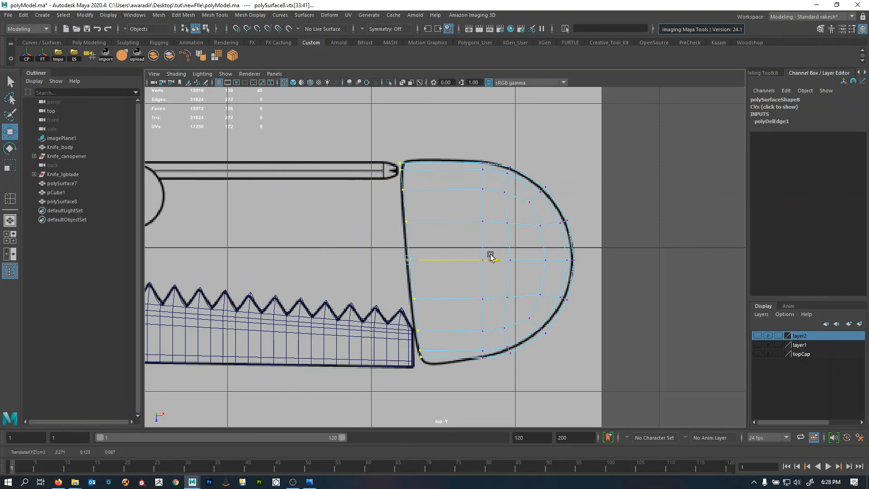
- Move the vertices at the slanted side's upper corner onto the outline's rounded corner
alt+middle_drag(388, 175, 388, 229)
alt+right_drag(388, 229, 855, 376)
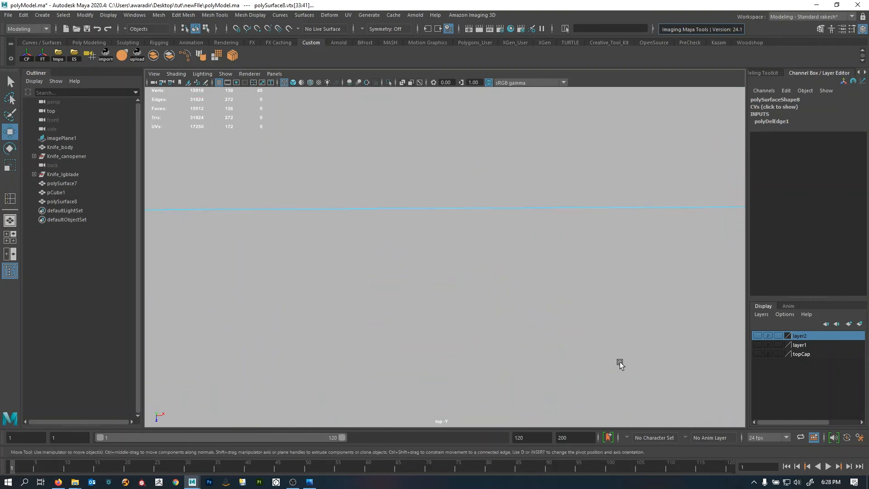
alt+right_drag(621, 365, 588, 334)
alt+middle_drag(341, 246, 345, 278)
alt+right_drag(344, 278, 545, 310)
alt+middle_drag(369, 297, 419, 277)
alt+right_drag(418, 277, 633, 345)
alt+middle_drag(336, 259, 347, 289)
drag(258, 285, 373, 221)
click(425, 243)
middle_drag(467, 227, 491, 229)
drag(292, 218, 375, 177)
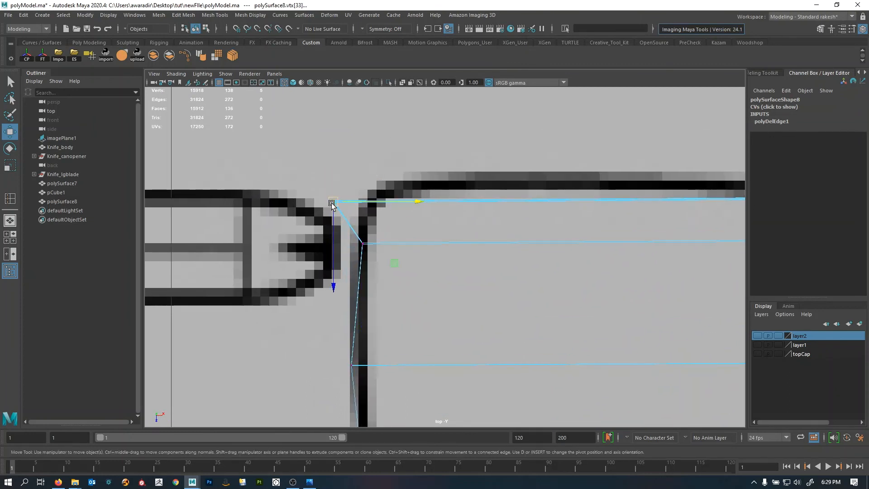
drag(332, 204, 374, 191)
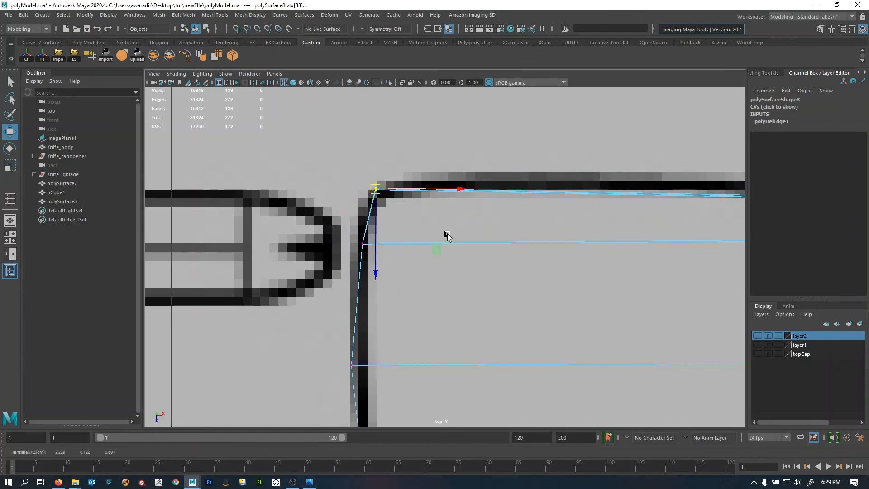
- Shift the remaining vertices down the slanted side along X so each sits on the reference line
alt+middle_drag(422, 290, 433, 117)
alt+middle_drag(380, 281, 392, 208)
alt+middle_drag(314, 178, 307, 274)
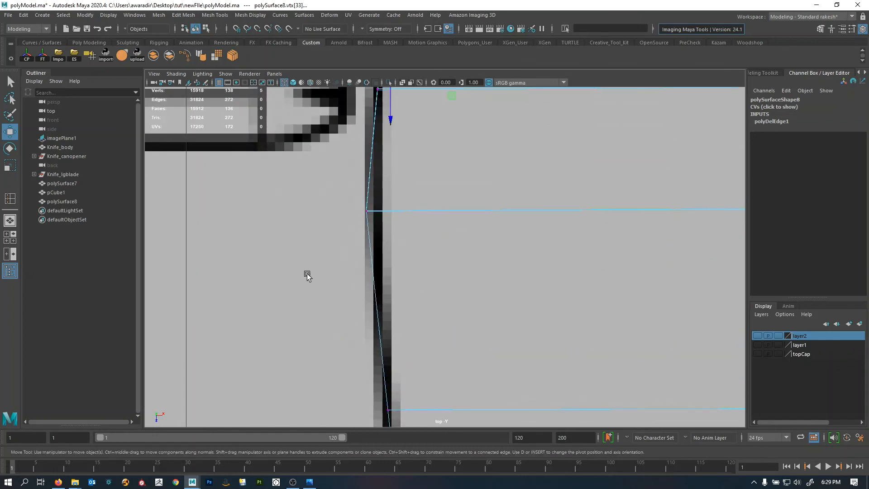
drag(406, 210, 417, 212)
alt+middle_drag(417, 218, 424, 179)
alt+middle_drag(408, 314, 419, 170)
alt+middle_drag(451, 302, 438, 191)
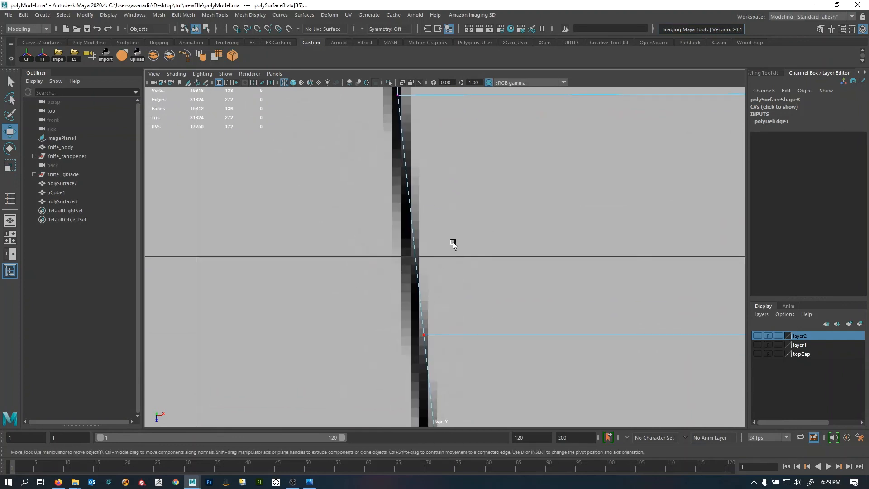
alt+middle_drag(464, 317, 459, 228)
mouse_move(355, 297)
alt+middle_down()
mouse_move(379, 161)
mouse_move(371, 220)
alt+middle_up()
alt+middle_drag(397, 313, 405, 247)
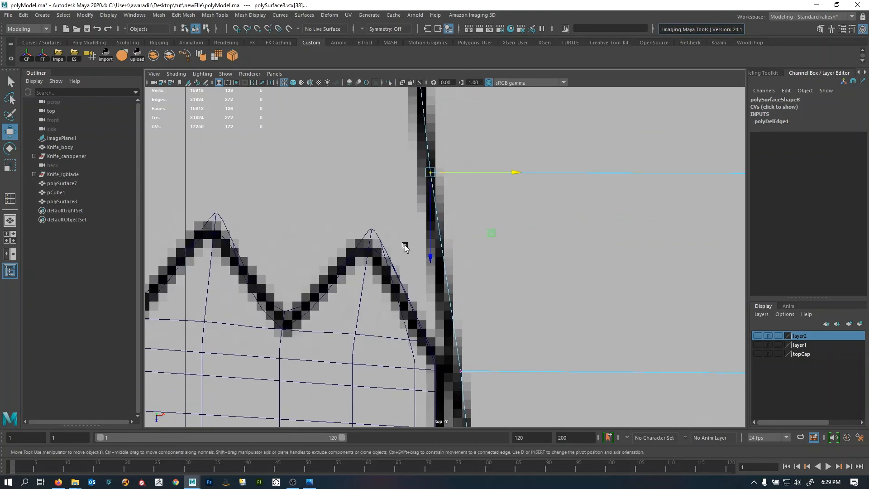
alt+middle_drag(550, 328, 551, 171)
drag(517, 182, 399, 264)
middle_drag(389, 273, 378, 274)
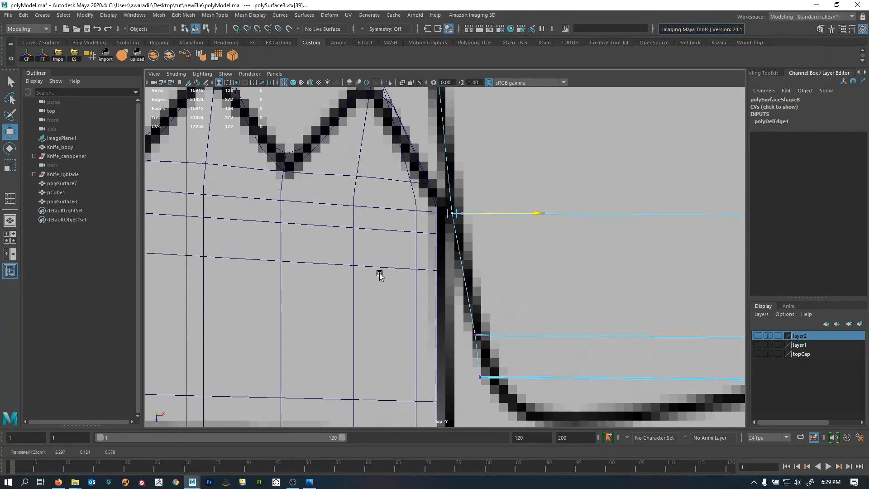
- Move the two vertex rows at the slanted side's lower corner onto the outline's rounded corner
alt+middle_drag(434, 304, 373, 169)
drag(409, 235, 430, 316)
click(509, 292)
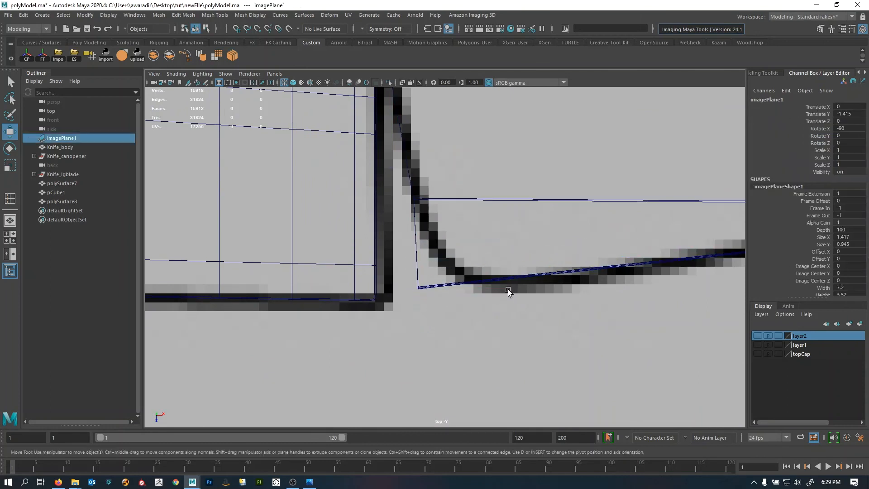
click(420, 288)
drag(421, 291, 469, 283)
click(414, 199)
drag(414, 199, 427, 237)
- Insert an edge loop midway between the slanted side and the next column of edges on polySurface8
alt+right_drag(426, 234, 387, 222)
alt+middle_drag(398, 224, 382, 252)
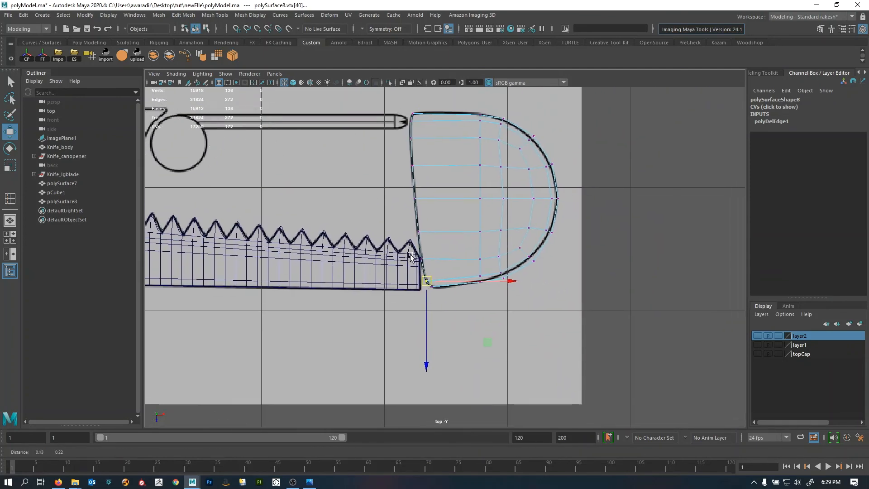
alt+right_drag(389, 251, 506, 242)
alt+middle_drag(370, 164, 394, 324)
alt+right_drag(383, 271, 439, 235)
alt+middle_drag(441, 228, 444, 265)
right_click(458, 196)
right_drag(459, 197, 460, 173)
click(471, 194)
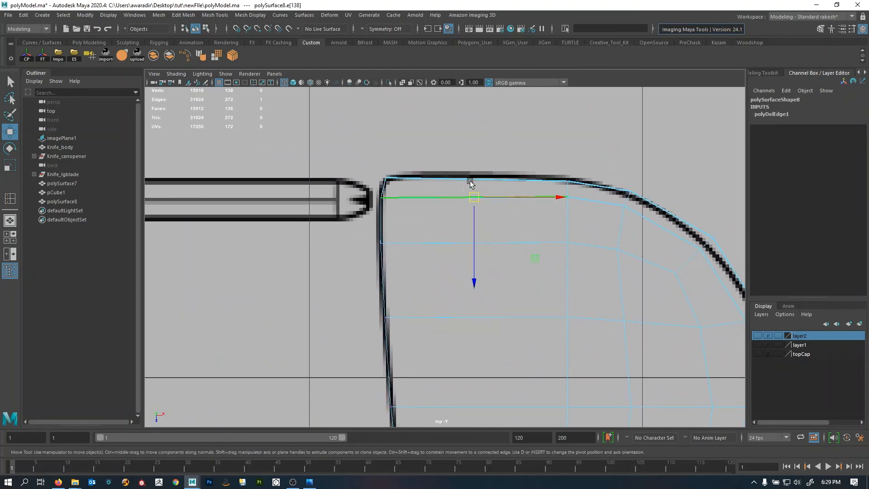
ctrl+right_drag(511, 135, 489, 196)
- Raise the new edge loop's upper vertices along Z onto the outline's top edge
alt+middle_drag(411, 209, 317, 261)
alt+right_drag(389, 254, 472, 229)
alt+middle_drag(400, 188, 426, 230)
right_drag(420, 216, 374, 226)
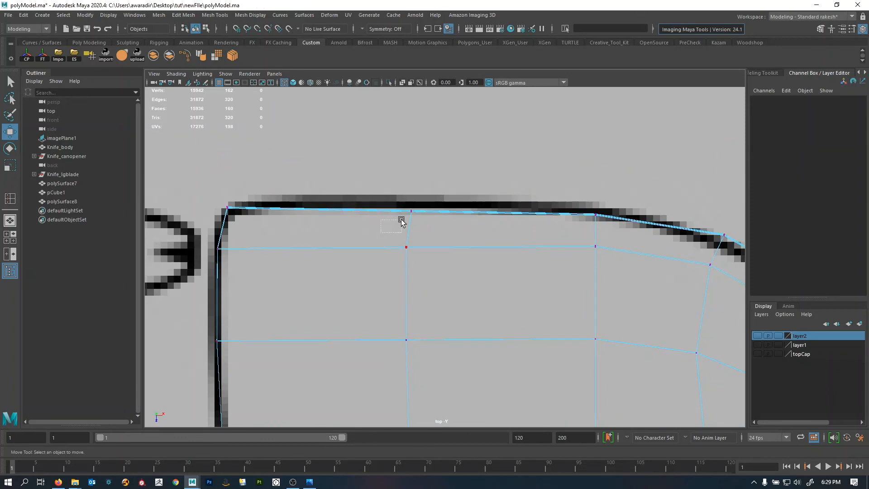
drag(400, 220, 467, 172)
drag(502, 147, 502, 146)
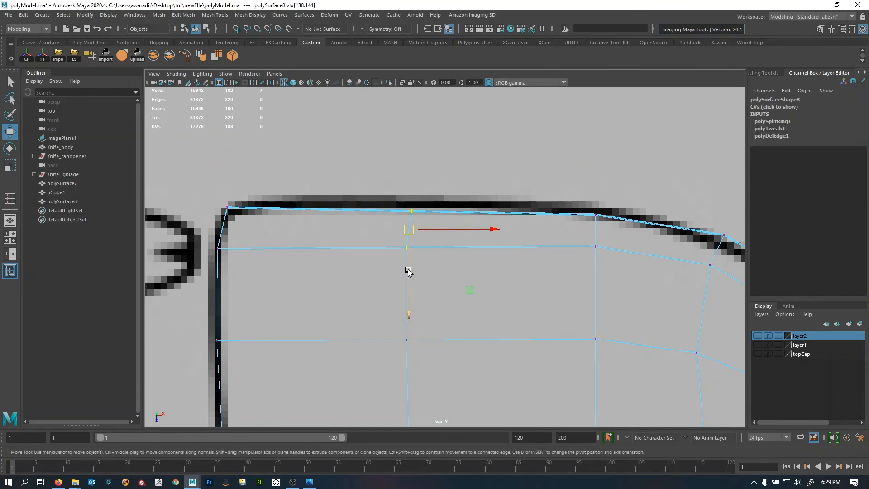
drag(408, 270, 410, 261)
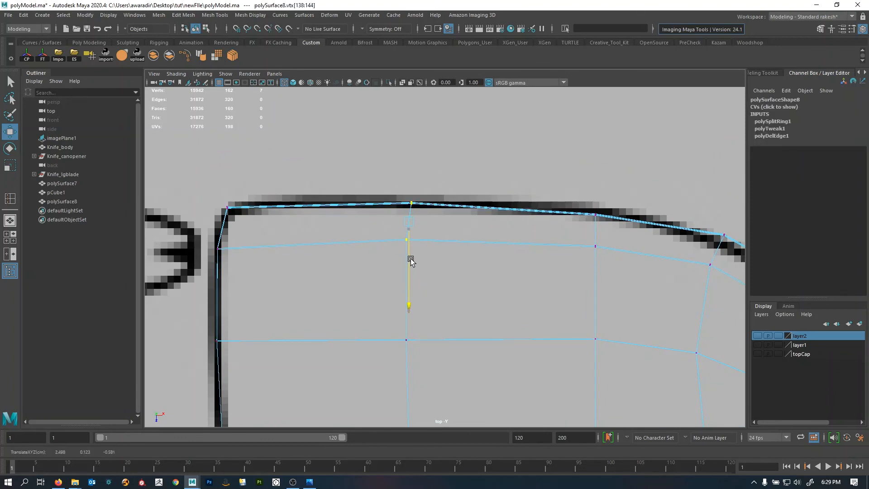
- Move the same edge loop's lower vertices along Z onto the outline's bottom edge
alt+middle_drag(463, 282, 470, 100)
scroll(459, 256, down, 10)
alt+middle_drag(460, 256, 454, 188)
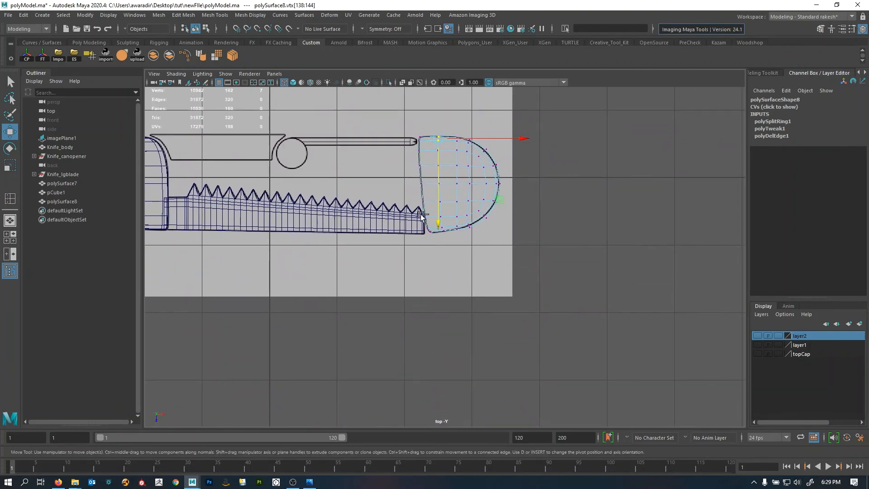
scroll(458, 245, up, 10)
drag(425, 166, 495, 267)
middle_drag(494, 267, 496, 277)
scroll(498, 274, down, 8)
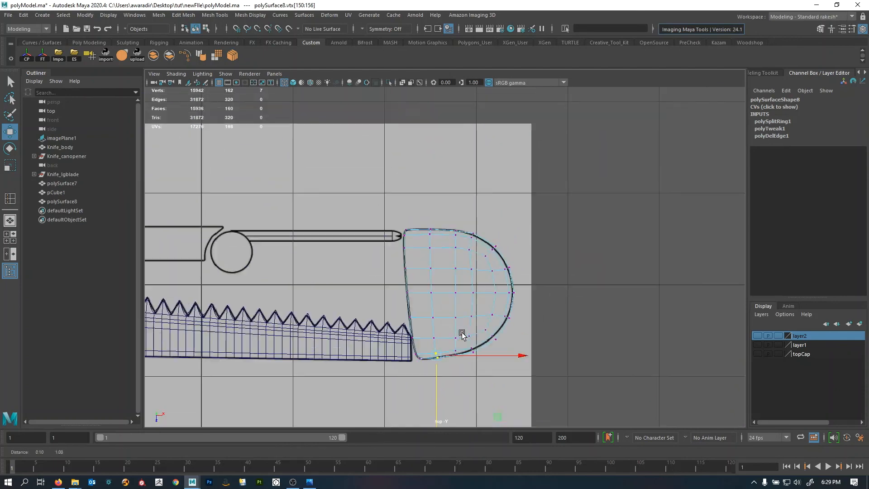
- Insert a second edge loop midway between the added loop and the next column toward the curved edge
scroll(462, 317, up, 3)
scroll(443, 215, up, 5)
right_drag(434, 189, 441, 150)
click(410, 164)
ctrl+right_drag(490, 138, 470, 194)
scroll(430, 190, up, 2)
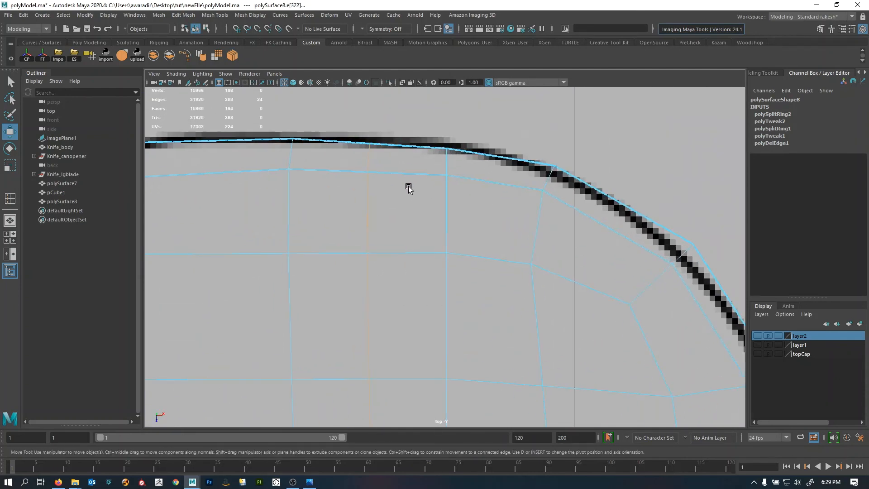
- Raise the second added loop's upper vertices along Z onto the outline's top edge
right_drag(387, 176, 357, 183)
drag(358, 183, 383, 132)
alt+middle_drag(478, 204, 517, 242)
scroll(652, 317, up, 3)
middle_drag(465, 175, 467, 166)
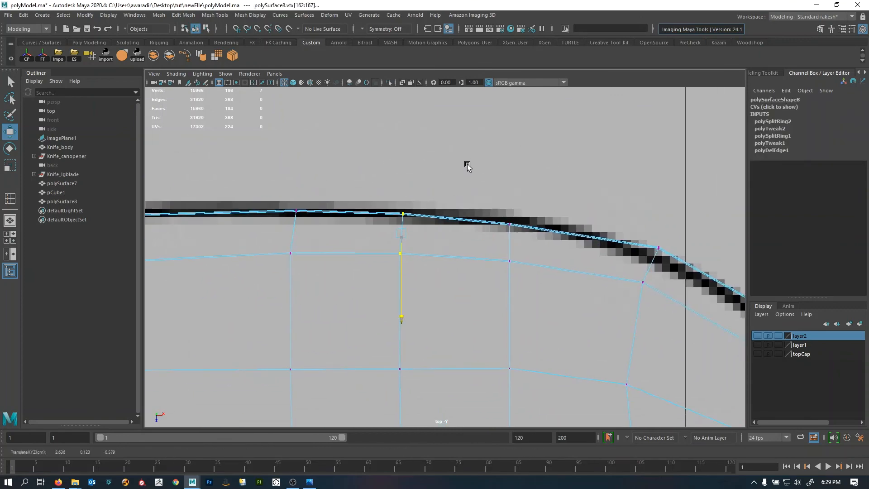
alt+right_drag(610, 266, 470, 301)
ctrl+alt+drag(423, 274, 468, 324)
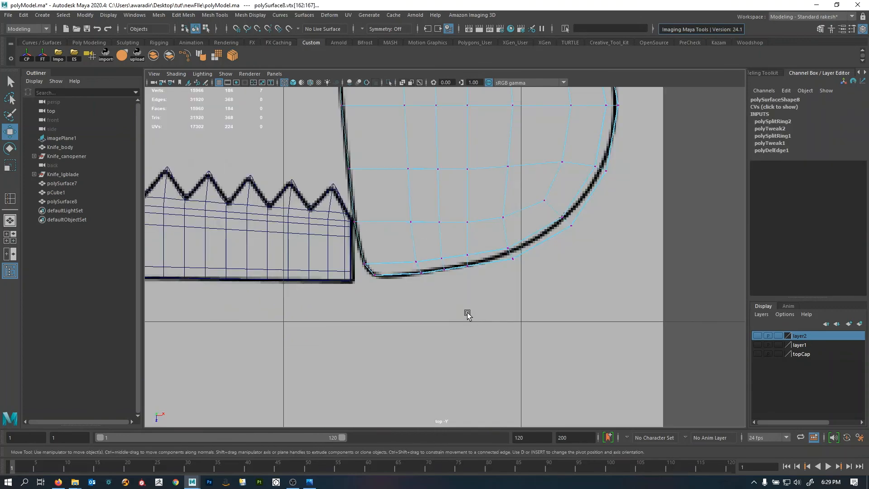
- Move the second added loop's lower vertices along Z onto the outline's bottom edge
alt+middle_drag(451, 287, 447, 308)
alt+right_drag(389, 312, 501, 331)
alt+right_drag(411, 341, 588, 359)
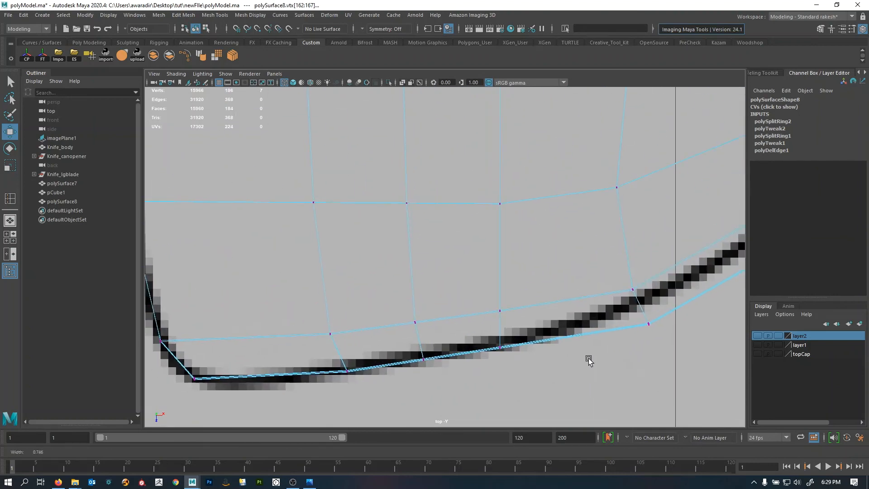
alt+middle_drag(402, 408, 402, 319)
middle_drag(462, 202, 462, 202)
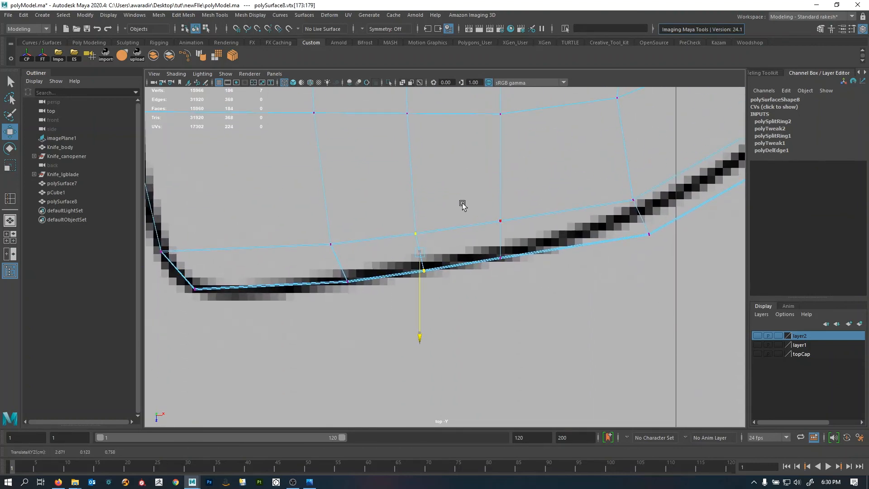
- Pull the boundary vertex pairs along the end piece's lower curve inward onto the reference outline
alt+middle_drag(588, 235, 455, 253)
drag(449, 182, 548, 258)
middle_drag(539, 284, 505, 321)
drag(488, 190, 489, 190)
drag(564, 237, 544, 220)
- Move the boundary vertices on the lower part and at the outermost point of the rounded side onto the outline
alt+middle_drag(588, 234, 488, 405)
drag(608, 258, 519, 216)
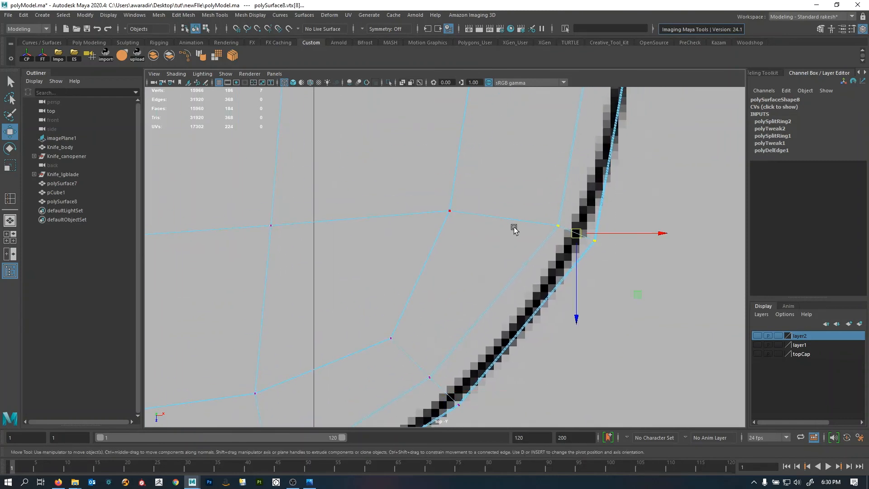
middle_drag(611, 299, 604, 295)
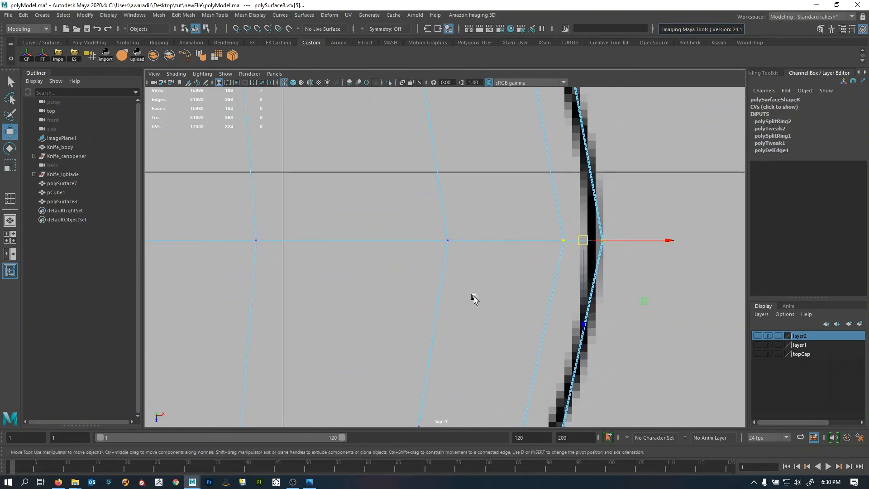
middle_drag(510, 303, 506, 302)
- Pull the boundary vertex pairs along the upper part of the rounded side inward onto the reference outline
alt+shift+middle_drag(542, 229, 555, 425)
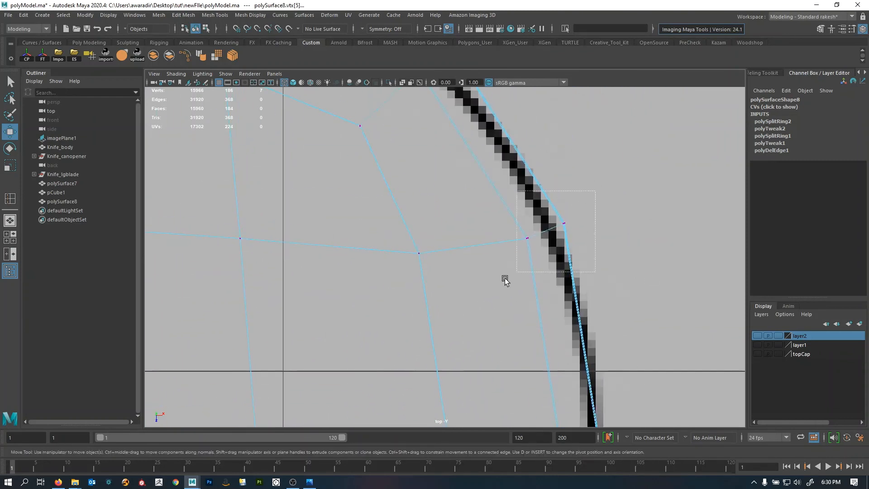
drag(505, 278, 497, 283)
middle_drag(478, 288, 475, 290)
alt+middle_drag(470, 242, 569, 421)
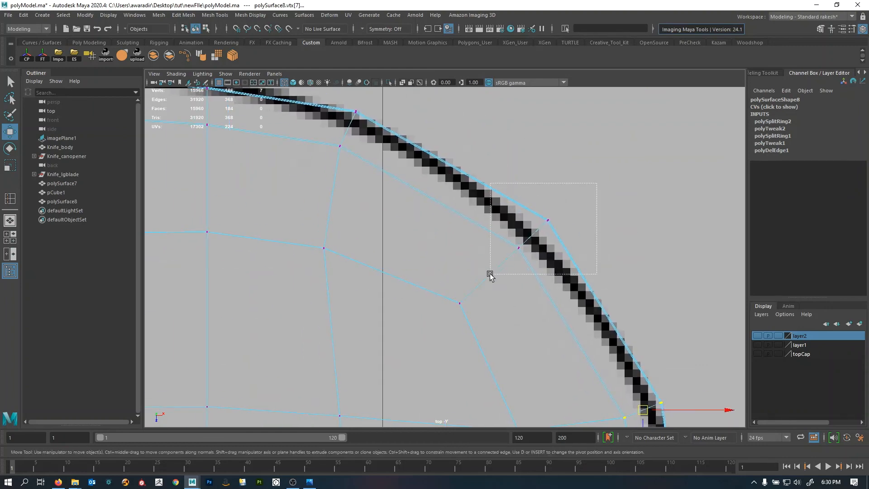
drag(490, 274, 487, 277)
middle_drag(487, 278, 487, 283)
scroll(449, 249, down, 3)
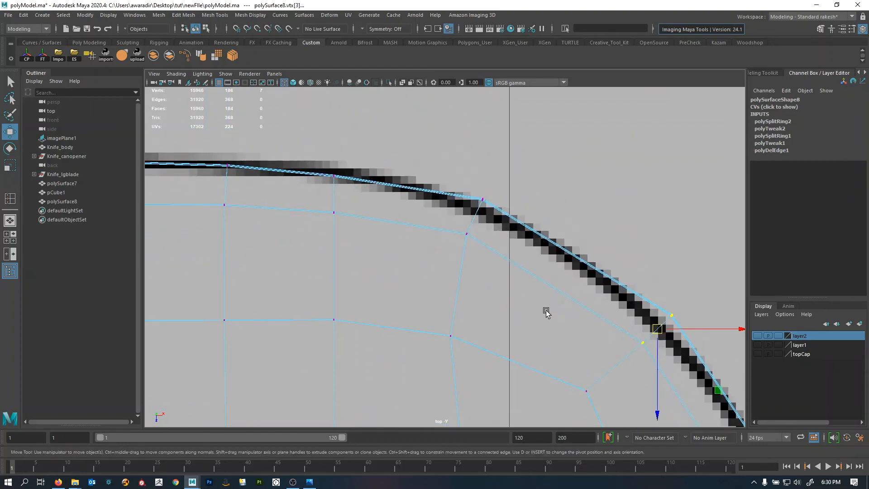
scroll(516, 294, down, 6)
- Insert a supporting edge loop close to the end piece's straight edge in the perspective view and turn on smooth mesh preview
key(space)
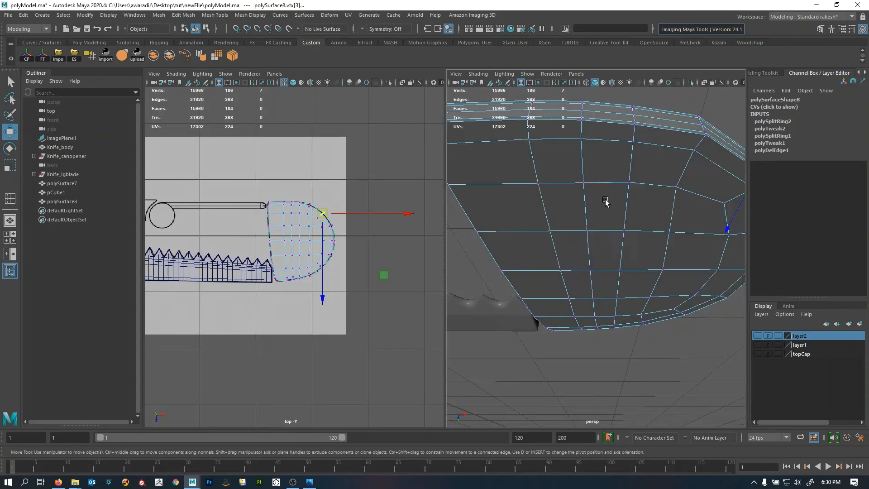
key(space)
alt+right_drag(604, 201, 448, 232)
alt+drag(448, 233, 481, 295)
key(F8)
alt+middle_drag(481, 295, 495, 200)
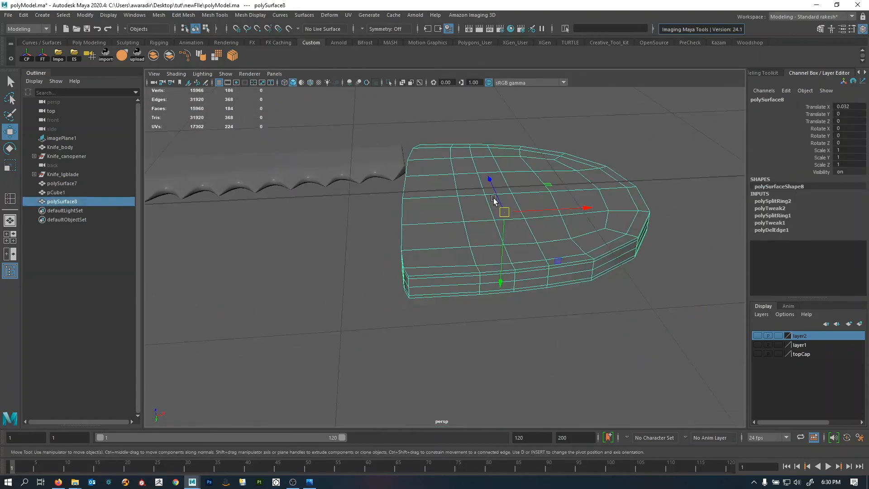
alt+right_drag(494, 199, 426, 245)
drag(404, 290, 398, 291)
key(q)
key(3)
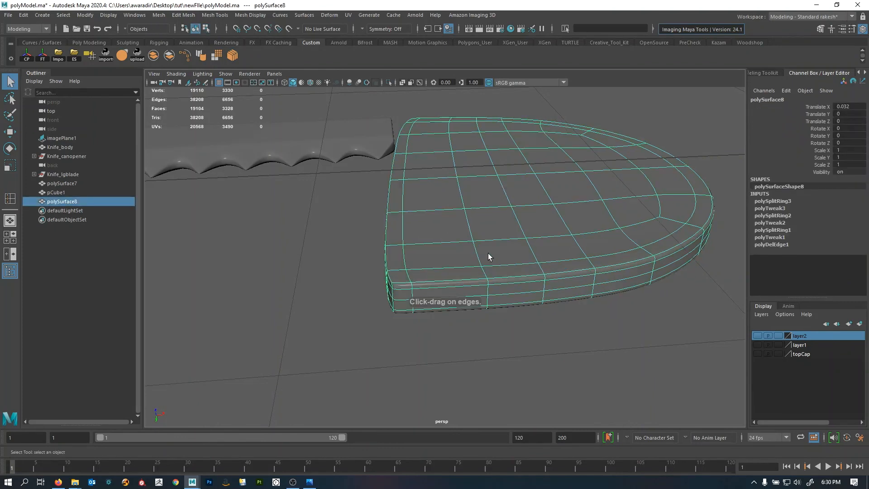
- Deselect the end piece, check both rounded ends against the reference in the perspective and top views, and save the scene
click(614, 298)
alt+right_drag(614, 298, 400, 226)
alt+drag(399, 226, 430, 302)
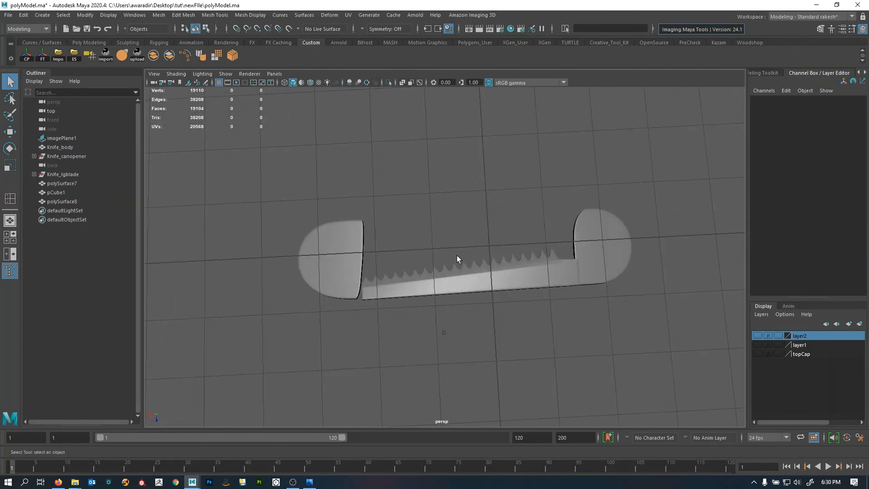
key(space)
key(space)
alt+right_drag(425, 253, 356, 251)
alt+middle_drag(357, 251, 356, 251)
scroll(357, 251, up, 3)
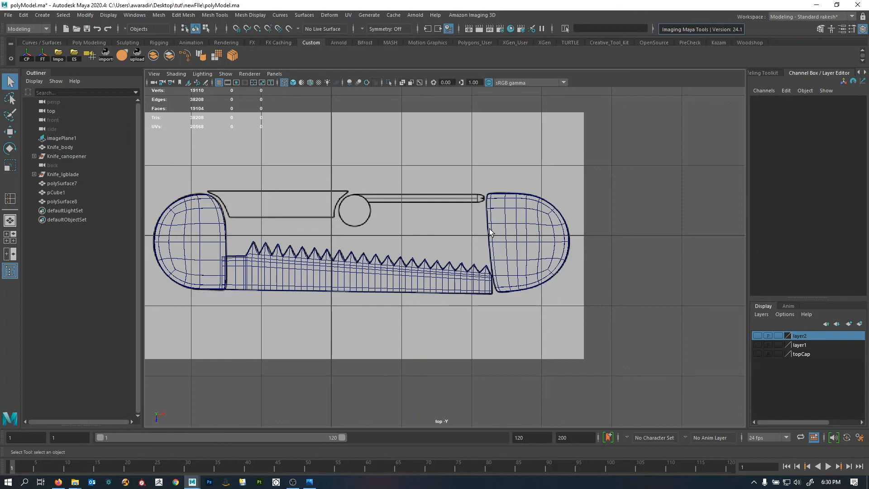
key(ctrl+s)
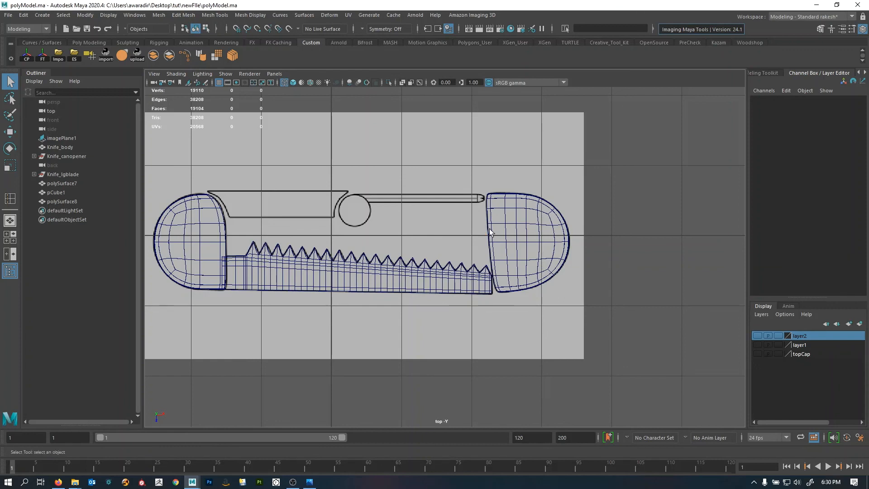